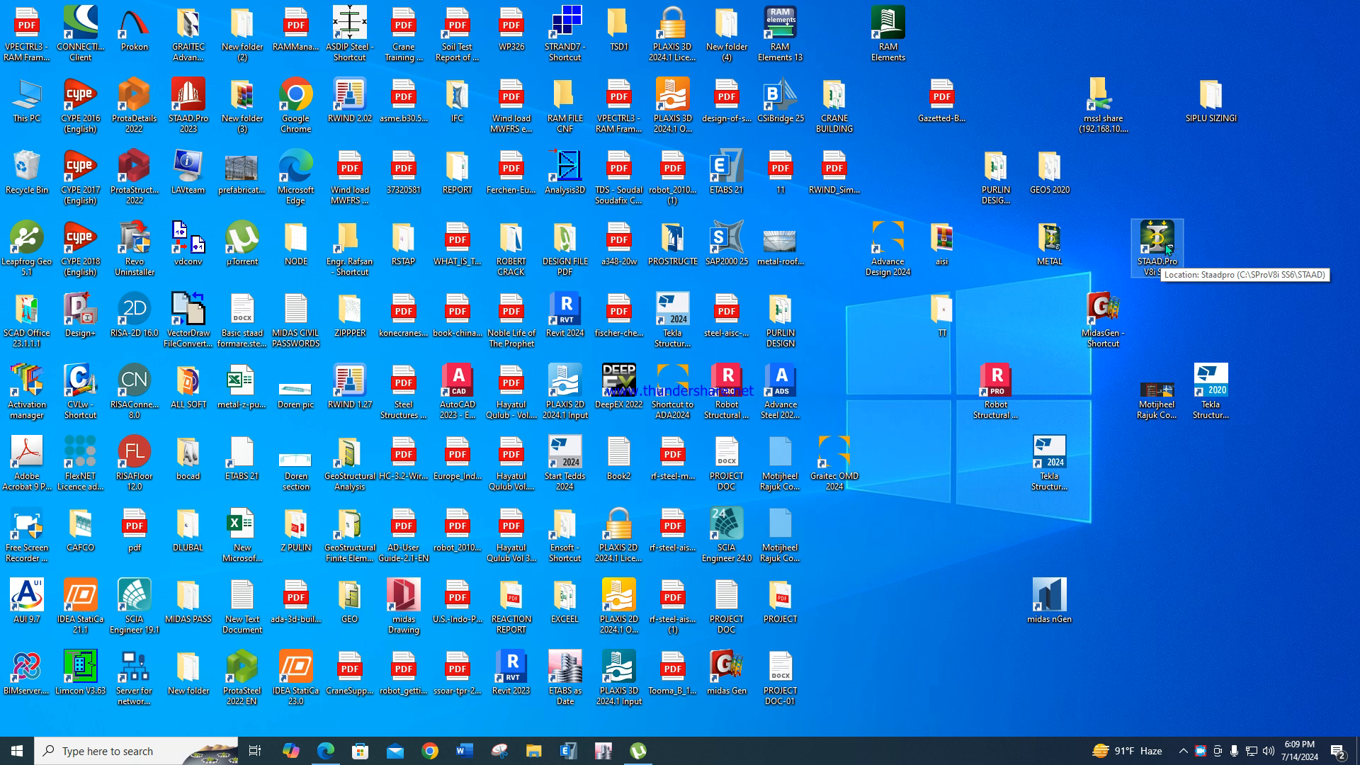
# Launch STAAD.Pro V8i and create a new Space model named Structure1 with length in metres and force in kilonewtons.
pyautogui.doubleClick(1163, 249)
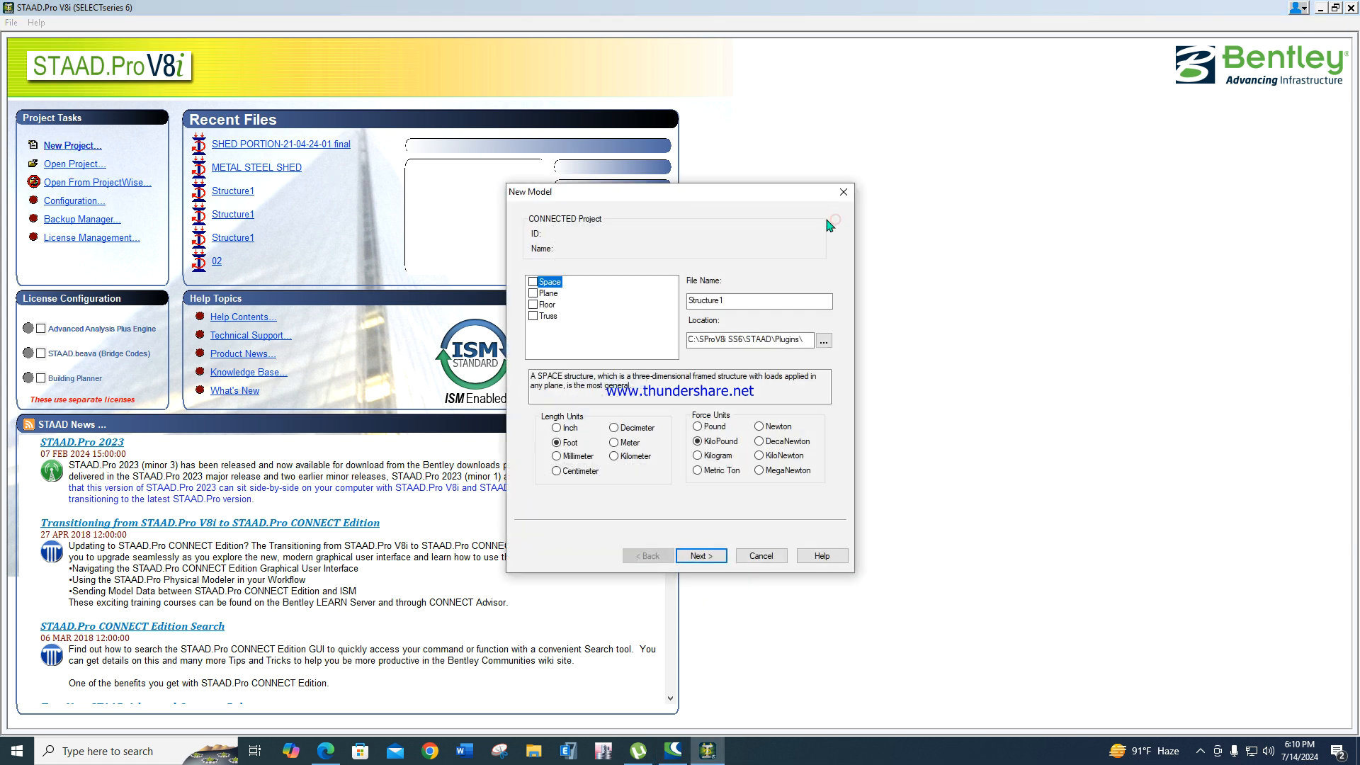
pyautogui.click(533, 282)
pyautogui.click(614, 442)
pyautogui.click(759, 456)
pyautogui.click(701, 555)
pyautogui.click(715, 419)
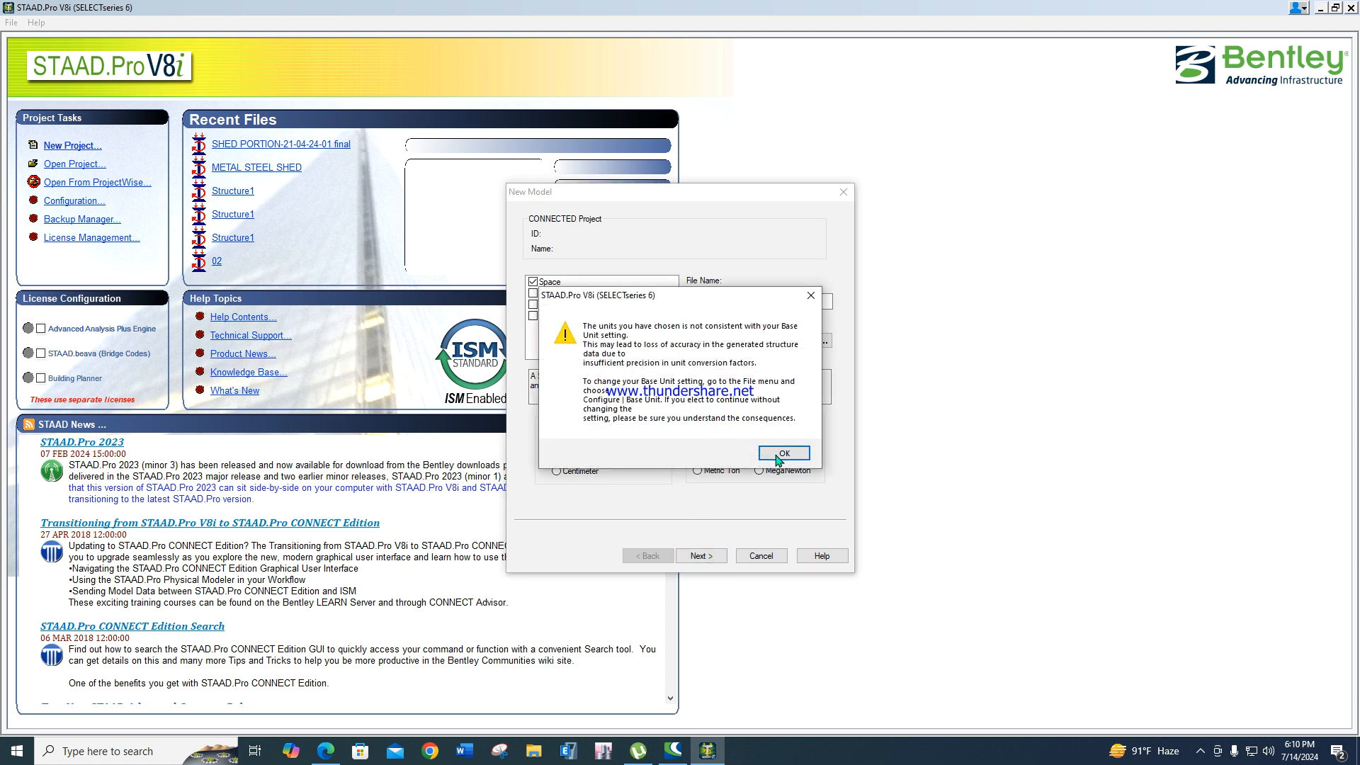
pyautogui.click(772, 459)
pyautogui.click(703, 555)
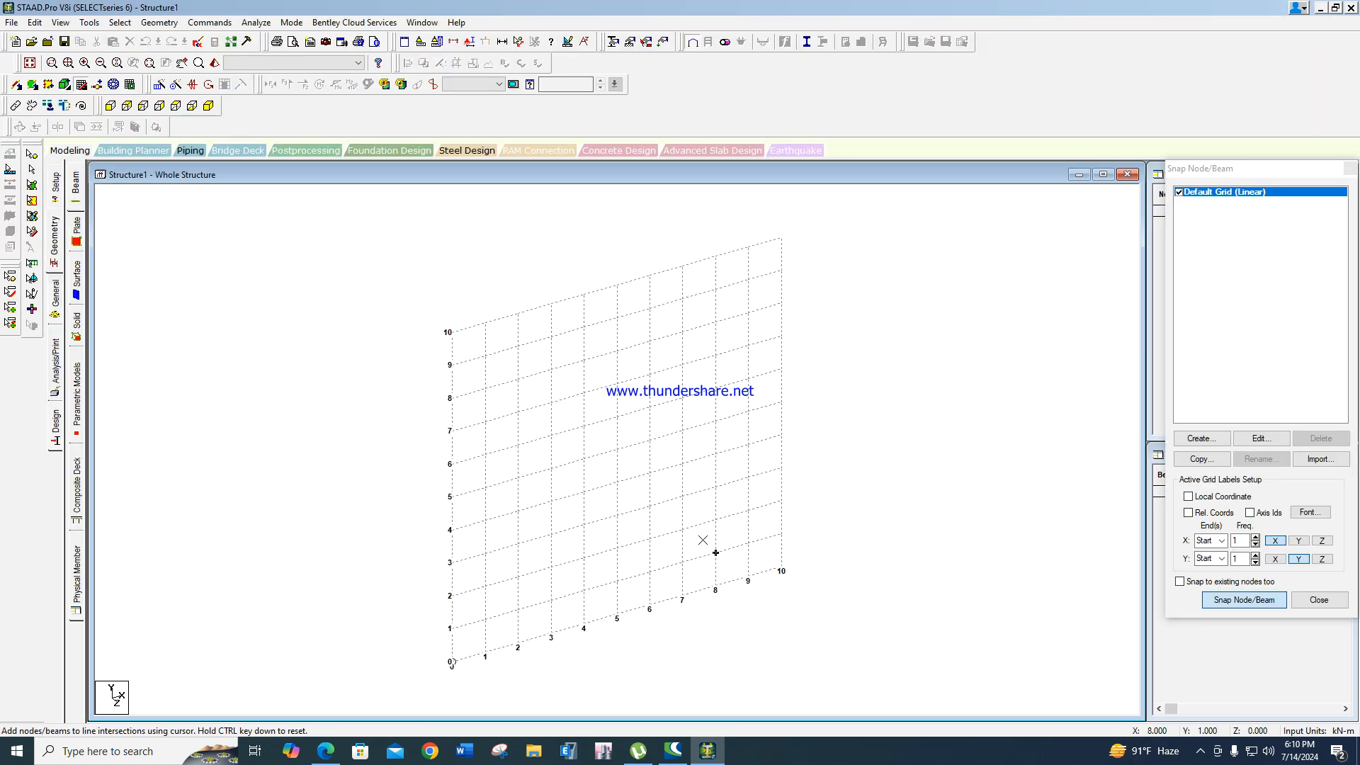
# Dismiss the snap grid setup and enter the first node at coordinates 0, 0, 0 in the node table.
pyautogui.click(1349, 168)
pyautogui.click(1212, 212)
pyautogui.write('0')
pyautogui.click(1259, 223)
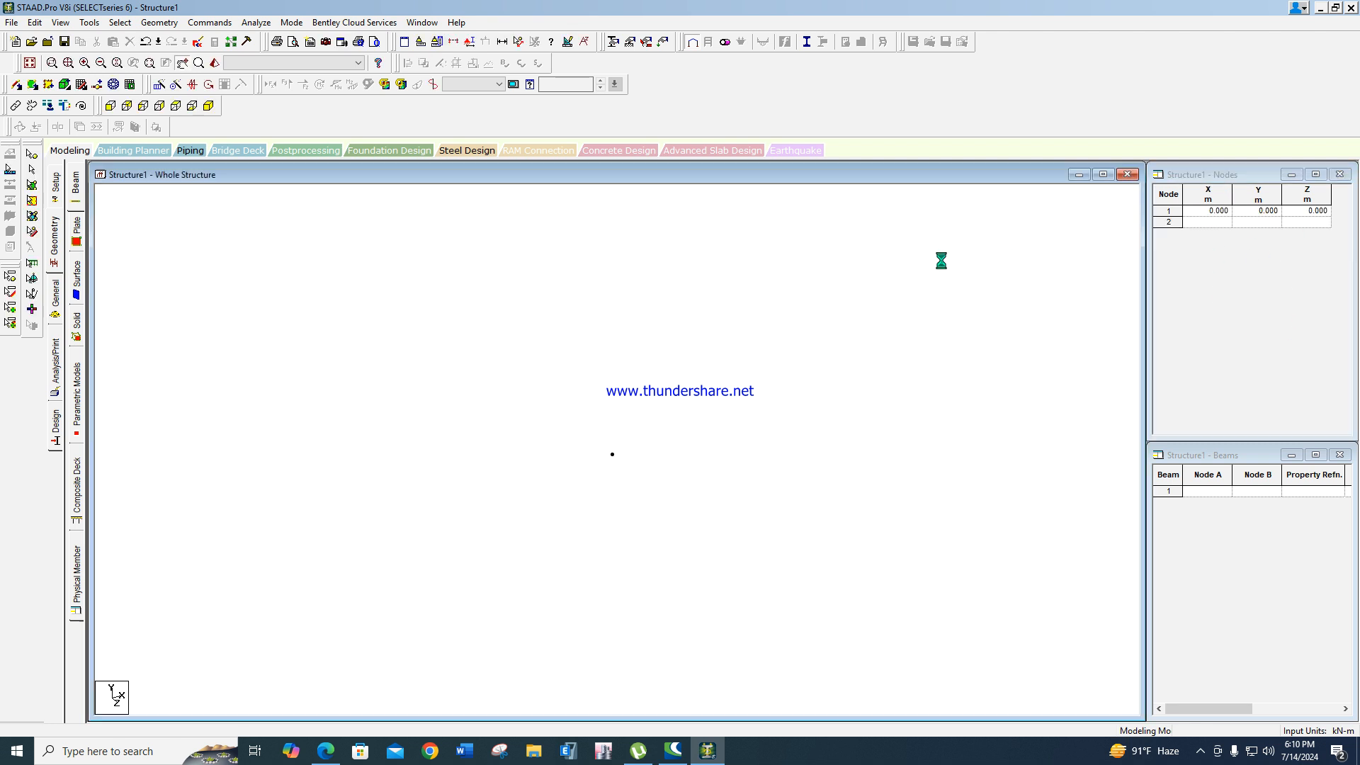
# Use Translational Repeat on the origin node along X with 2 steps of 20 m, and show the front view.
pyautogui.click(31, 153)
pyautogui.moveTo(212, 297); pyautogui.dragTo(627, 487)
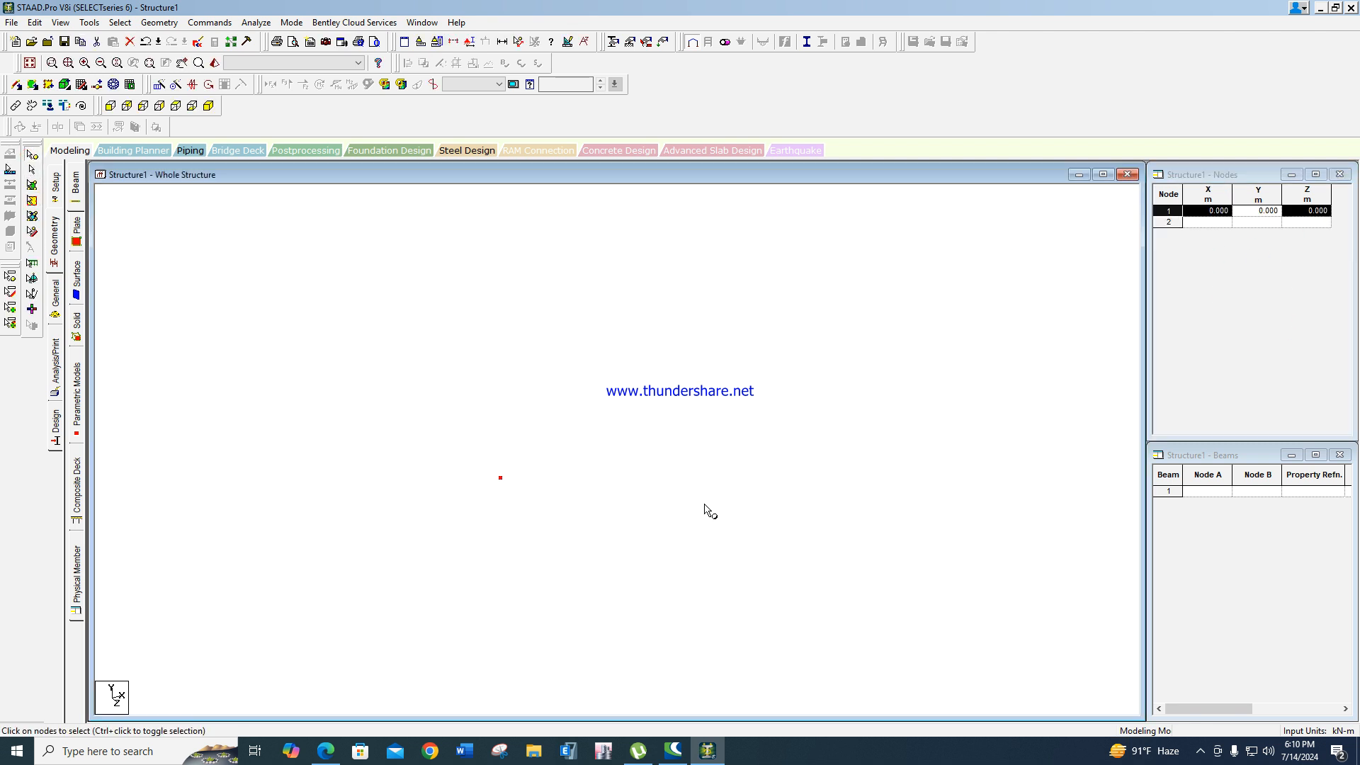
pyautogui.click(160, 23)
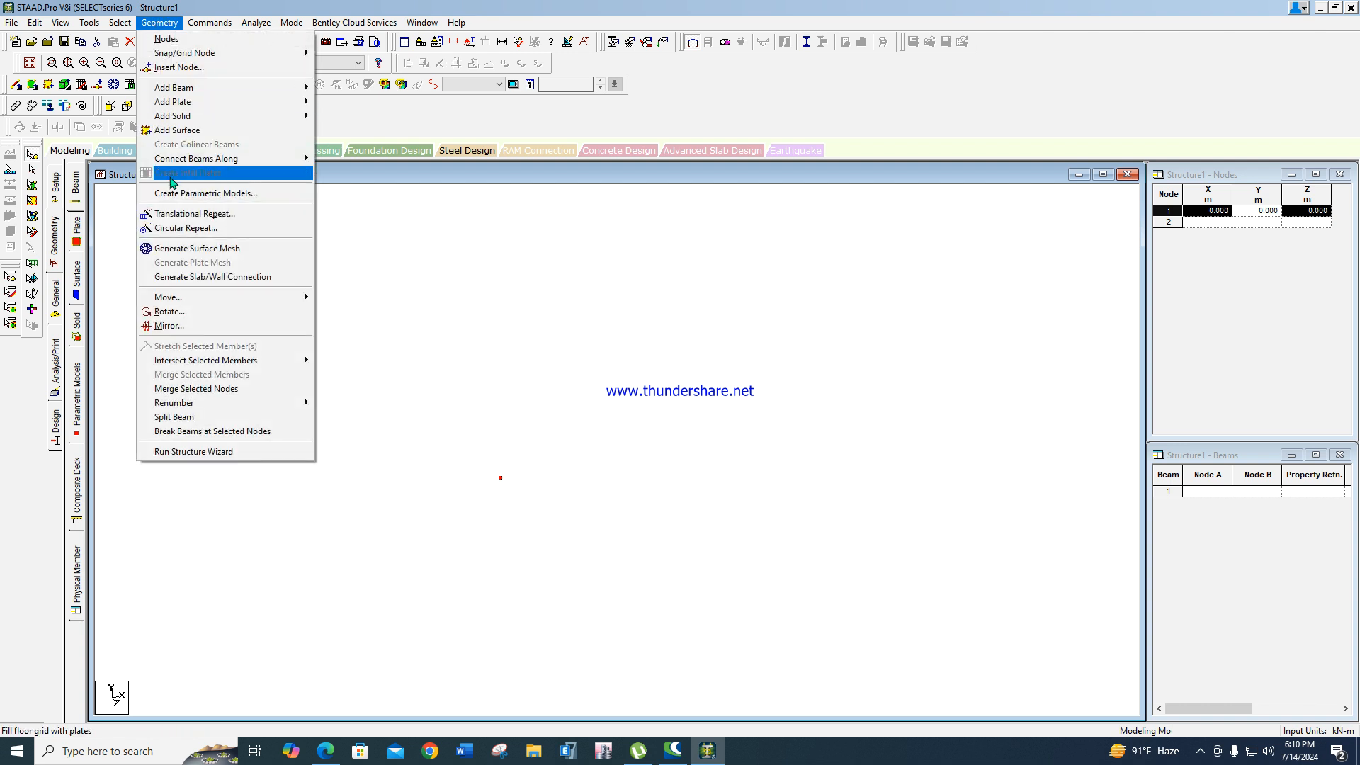
pyautogui.click(173, 212)
pyautogui.moveTo(701, 444); pyautogui.dragTo(647, 442)
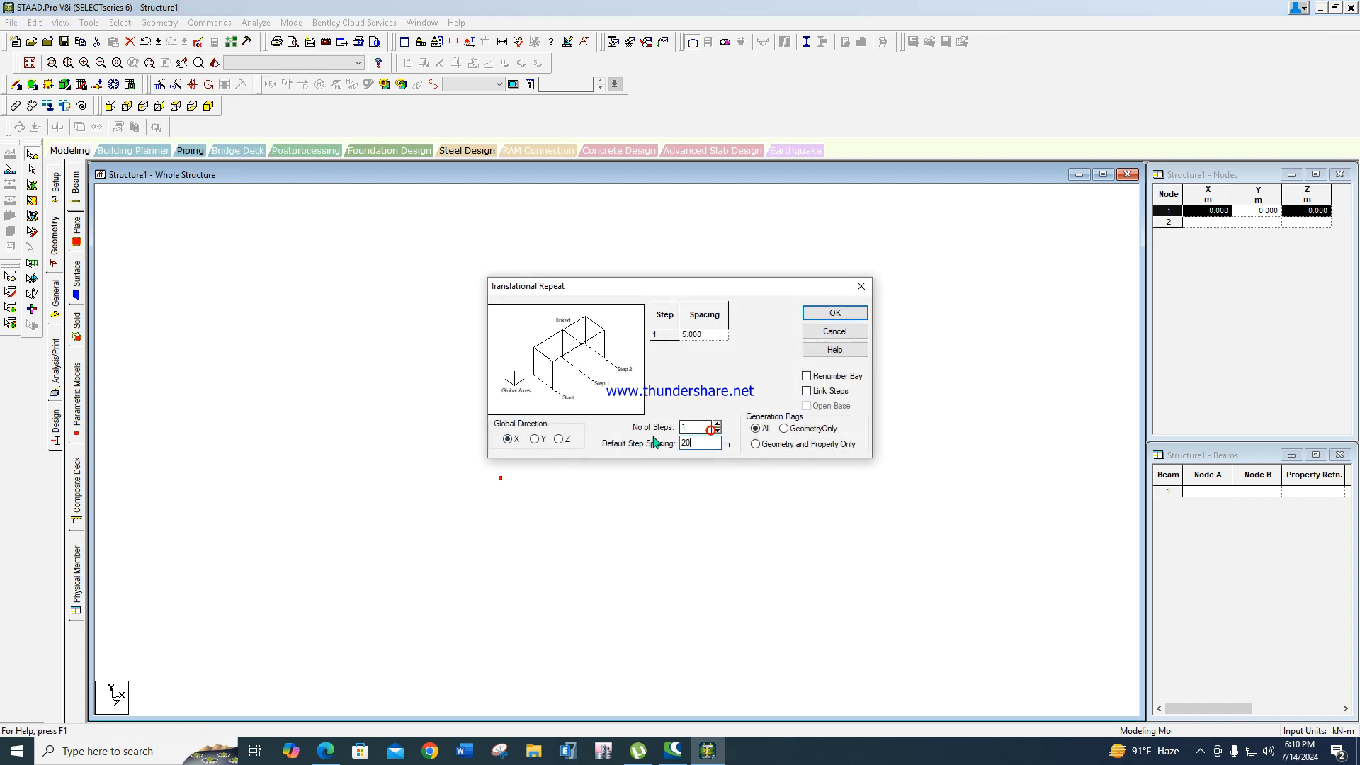
pyautogui.doubleClick(691, 427)
pyautogui.write('2')
pyautogui.click(818, 312)
pyautogui.click(112, 109)
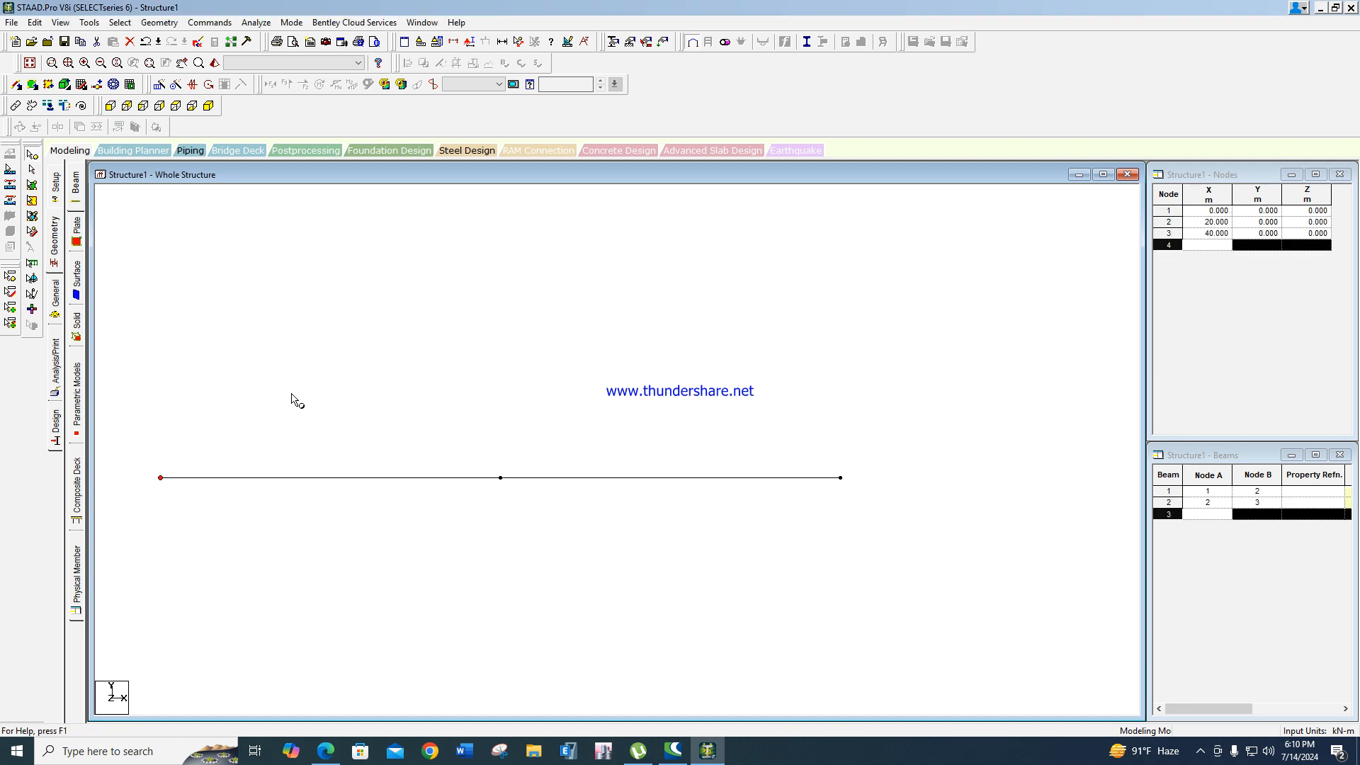
# Create a column at the base line's X = 40 m end by repeating its node 10 m along Y.
pyautogui.moveTo(142, 412); pyautogui.dragTo(352, 489)
pyautogui.moveTo(814, 449); pyautogui.dragTo(913, 535)
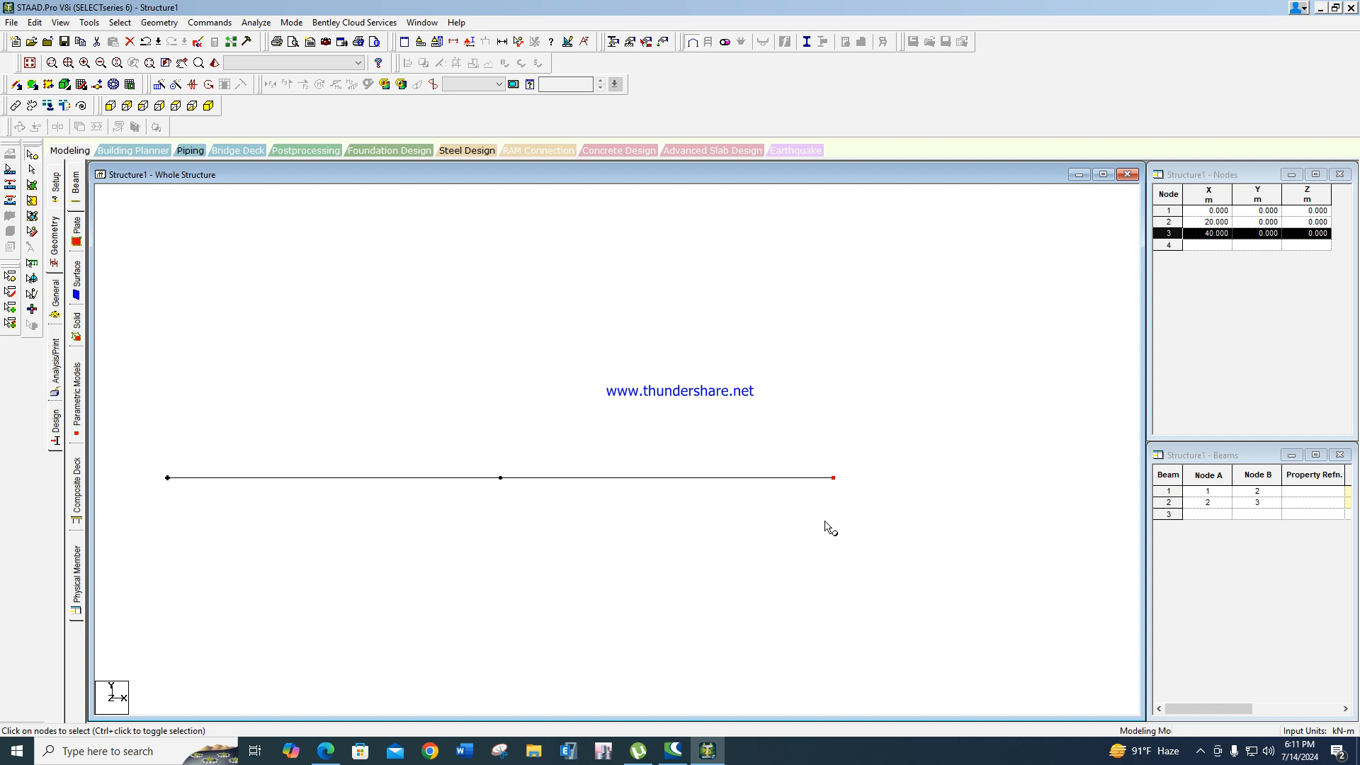
pyautogui.scroll(-1, 825, 524)
pyautogui.click(158, 22)
pyautogui.click(178, 213)
pyautogui.click(536, 438)
pyautogui.doubleClick(696, 444)
pyautogui.write('10')
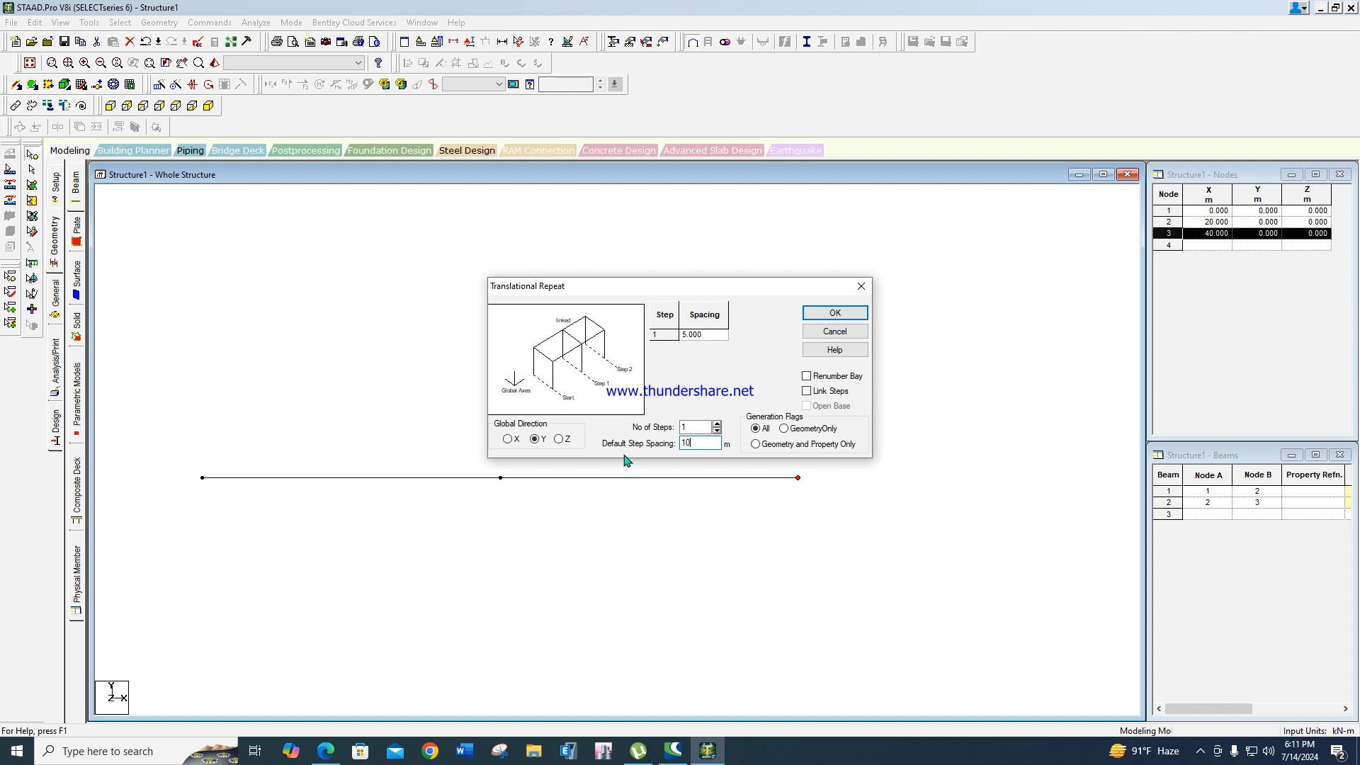
pyautogui.click(835, 315)
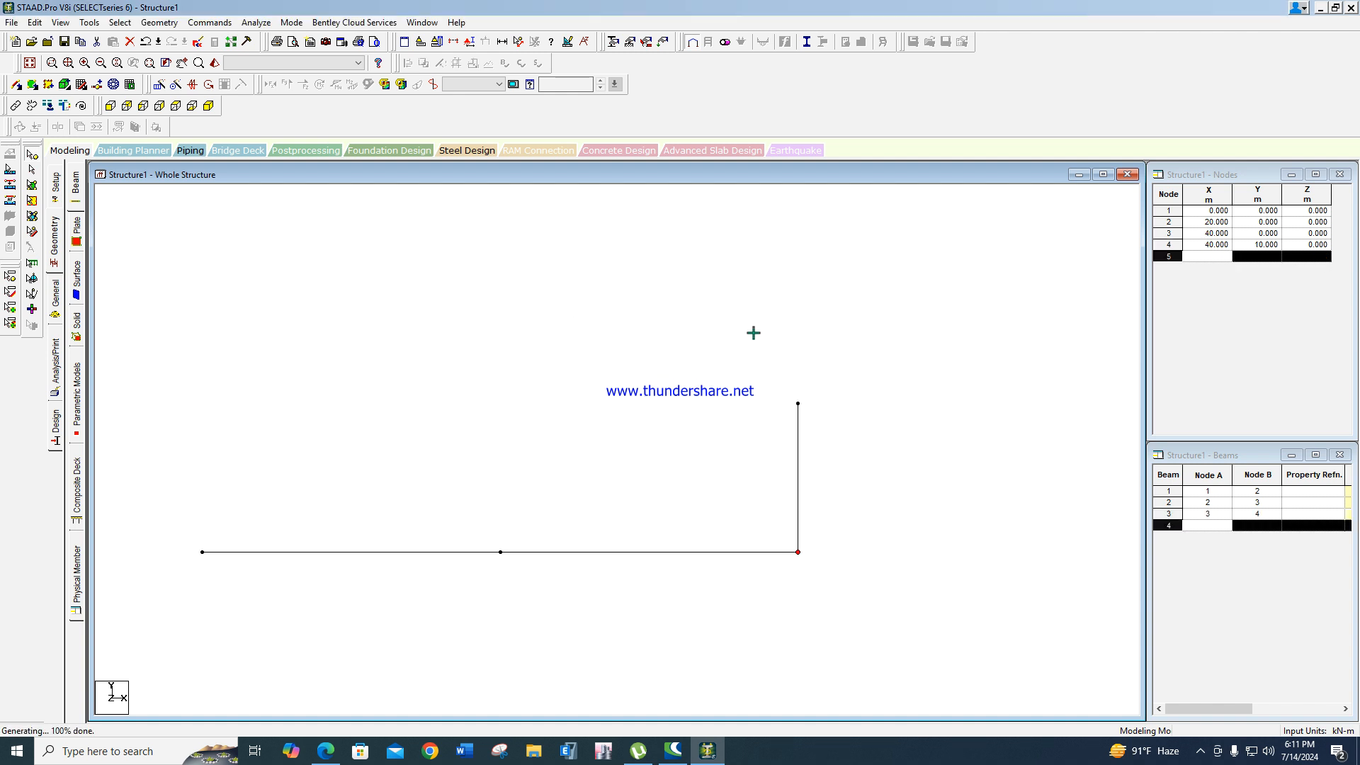
# Create the opposite column by repeating the node at the origin 10 m along Y in one step.
pyautogui.moveTo(206, 435); pyautogui.dragTo(322, 608)
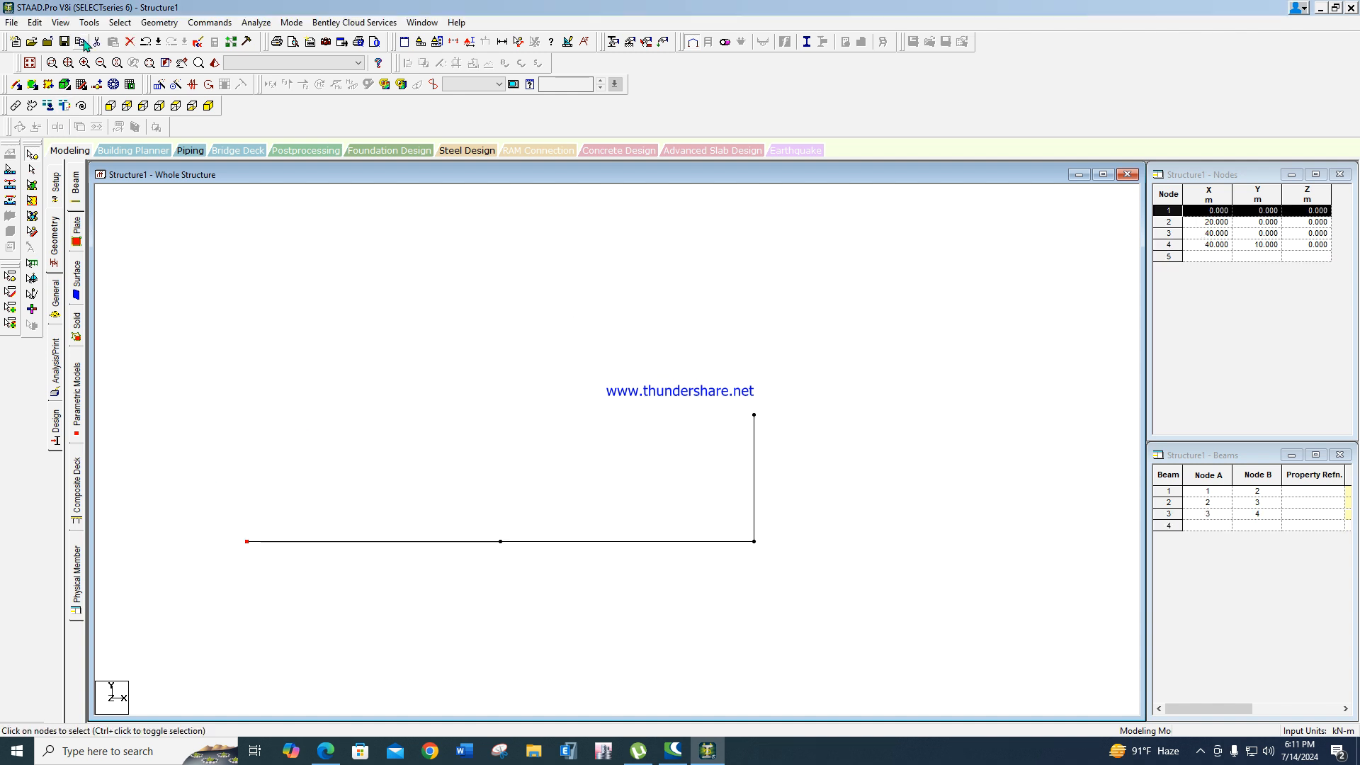
pyautogui.click(160, 22)
pyautogui.click(170, 214)
pyautogui.click(534, 439)
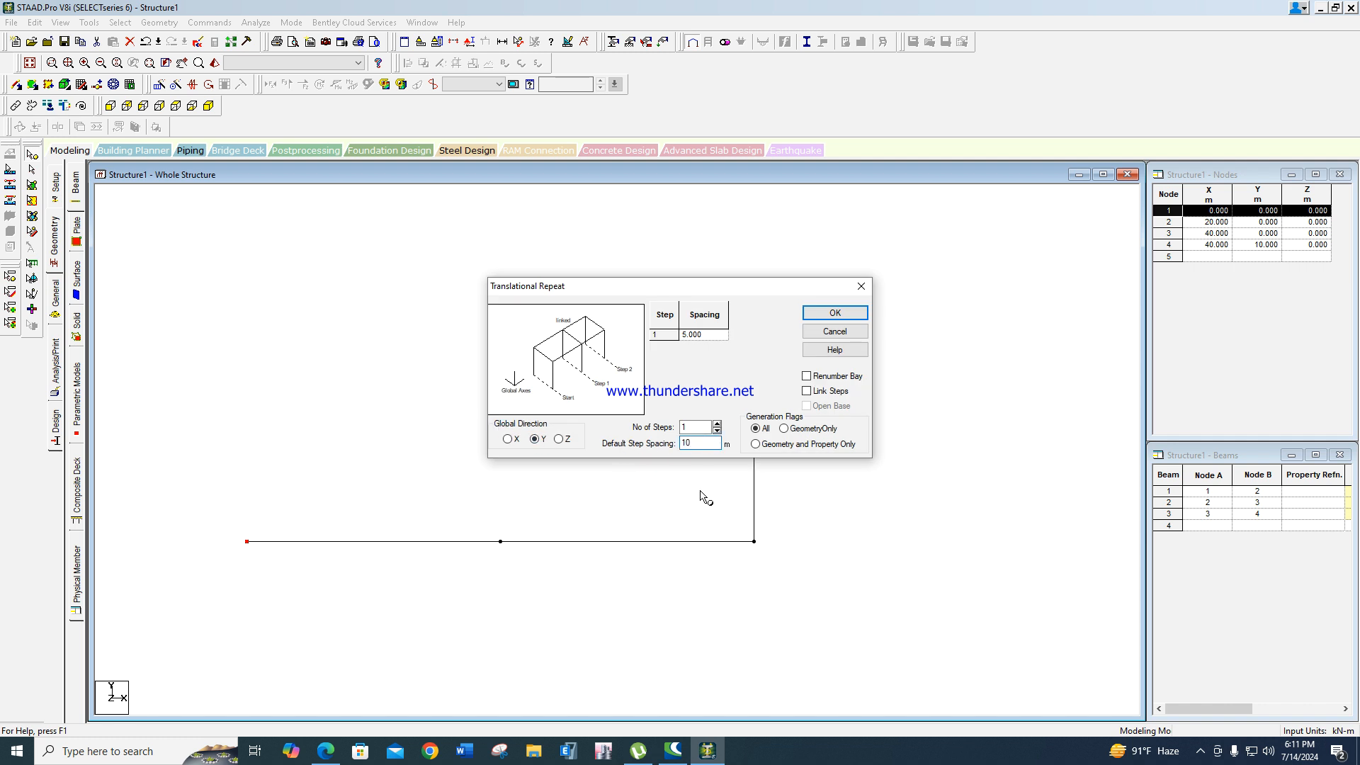
pyautogui.click(835, 313)
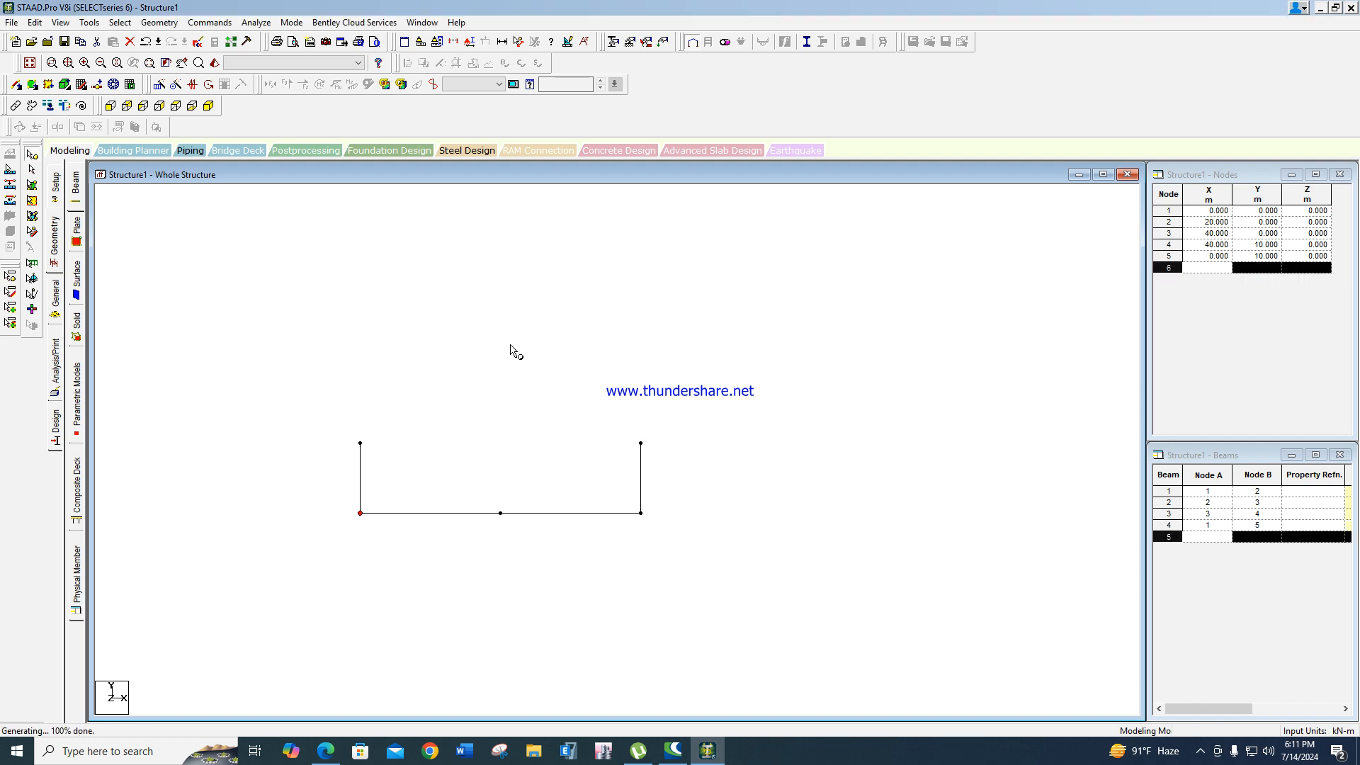
# Create the central column by repeating the middle base node 12.5 m along Y in one step.
pyautogui.moveTo(418, 402); pyautogui.dragTo(575, 626)
pyautogui.click(159, 22)
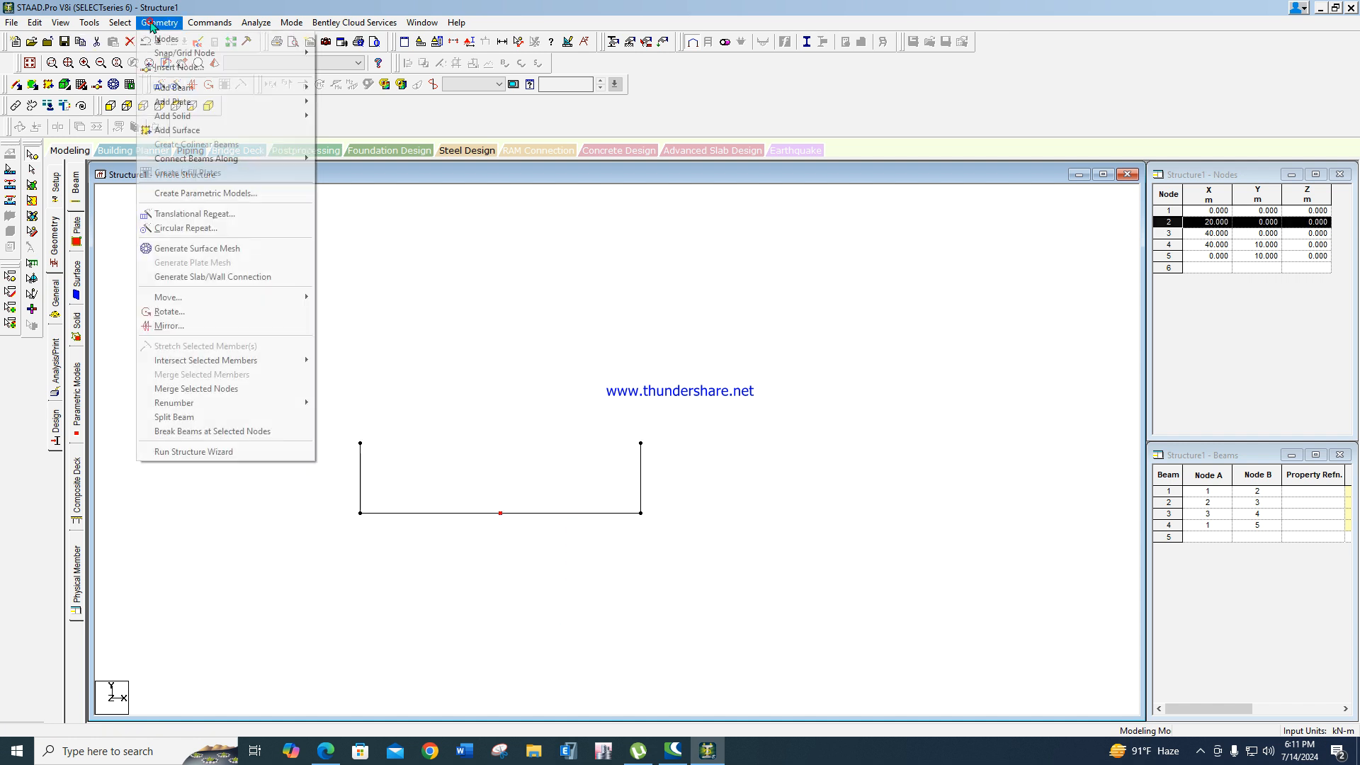
pyautogui.click(177, 214)
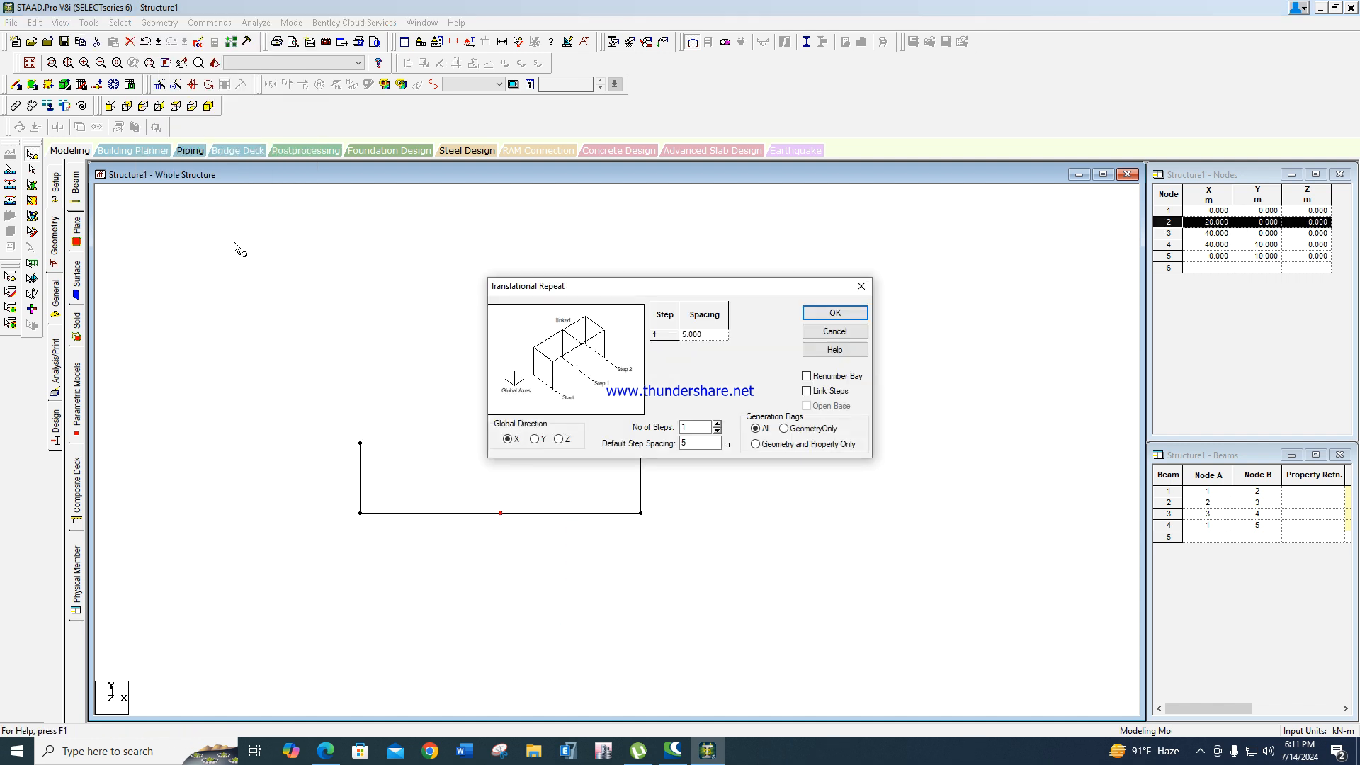
pyautogui.click(538, 439)
pyautogui.doubleClick(684, 443)
pyautogui.click(821, 313)
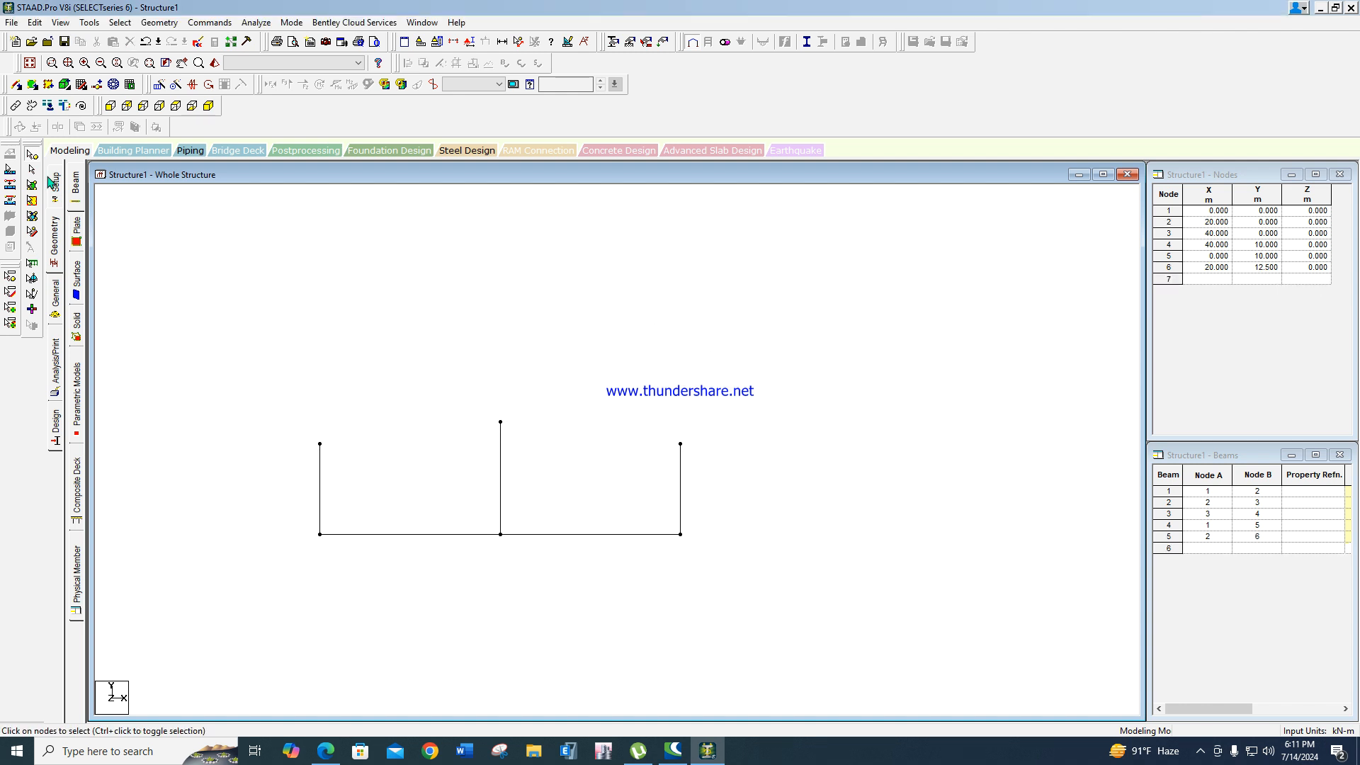
# Add two sloping roof beams connecting the top node of each outer column to the top of the central column.
pyautogui.click(16, 84)
pyautogui.moveTo(320, 444); pyautogui.dragTo(501, 423)
pyautogui.moveTo(680, 444); pyautogui.dragTo(501, 423)
pyautogui.scroll(3, 524, 452)
pyautogui.click(32, 170)
pyautogui.scroll(-2, 300, 567)
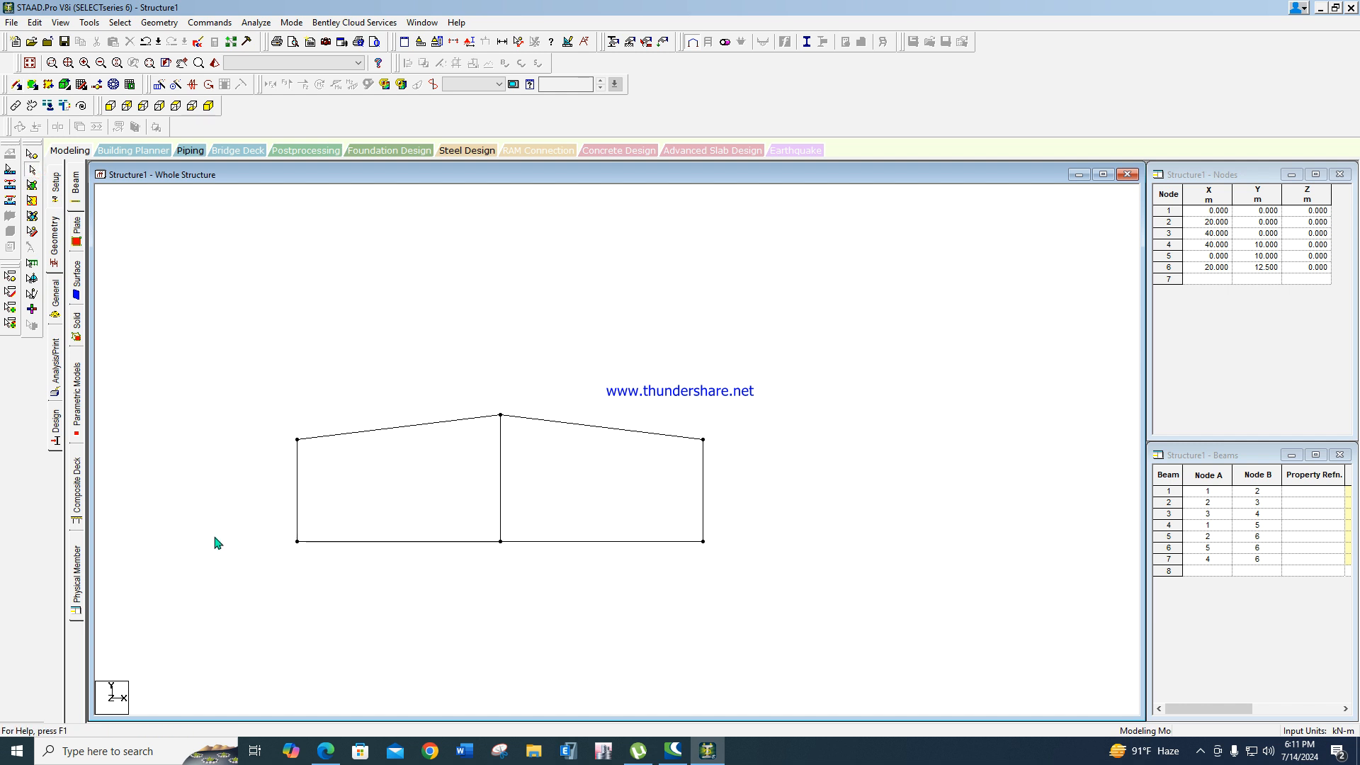
# Insert 3 equally spaced nodes into each of the two base beams.
pyautogui.moveTo(270, 534); pyautogui.dragTo(885, 648)
pyautogui.rightClick(406, 342)
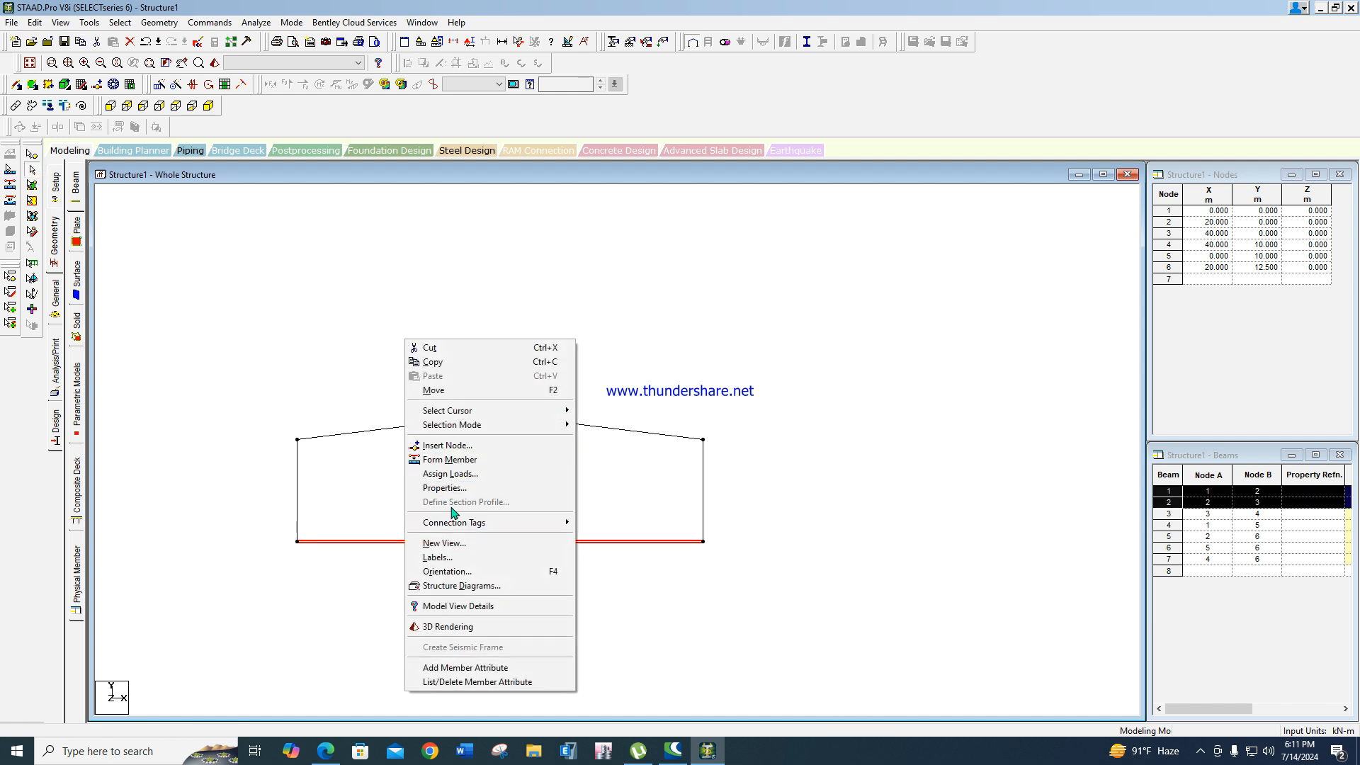
pyautogui.click(447, 446)
pyautogui.click(595, 412)
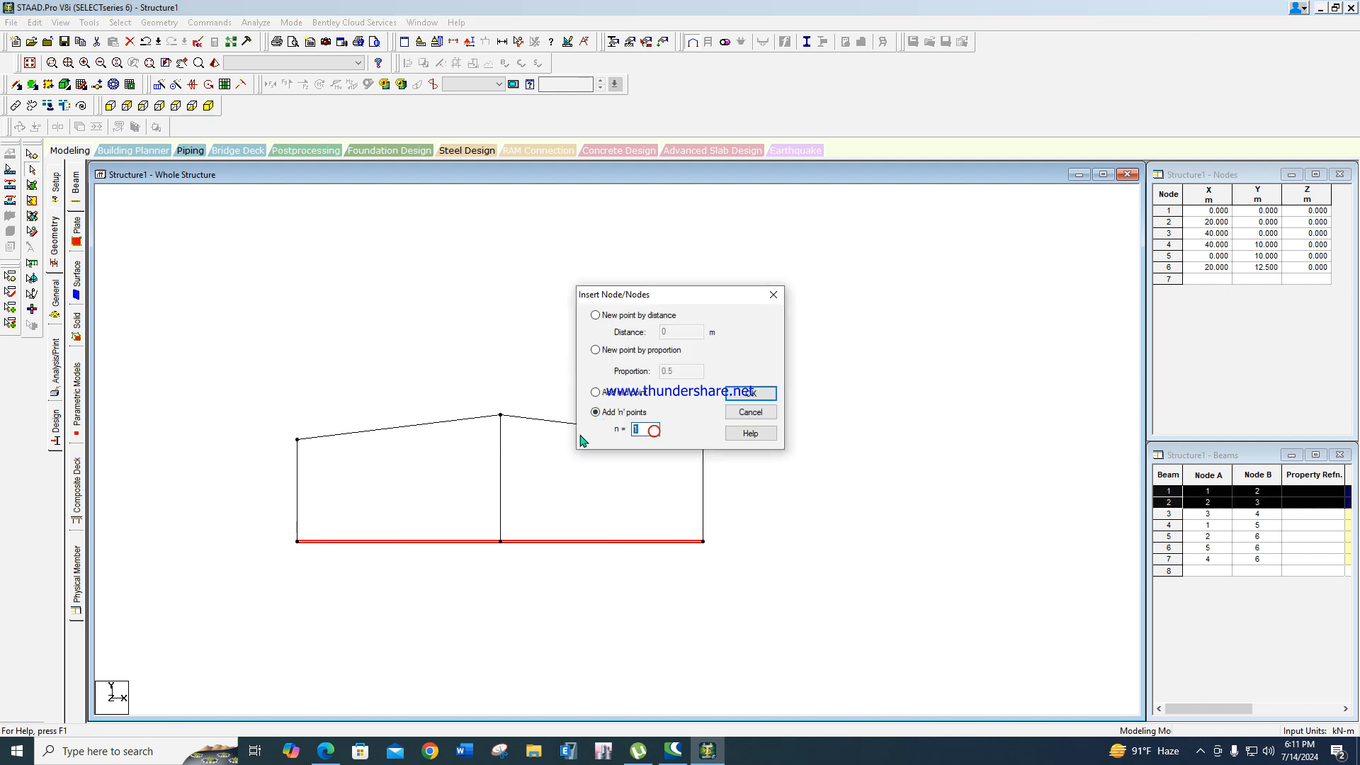
pyautogui.write('3')
pyautogui.click(750, 393)
# Extend vertical members from the six intermediate base nodes by repeating them 50 m along Y.
pyautogui.moveTo(274, 538); pyautogui.dragTo(466, 598)
pyautogui.moveTo(548, 542); pyautogui.dragTo(713, 587)
pyautogui.click(160, 21)
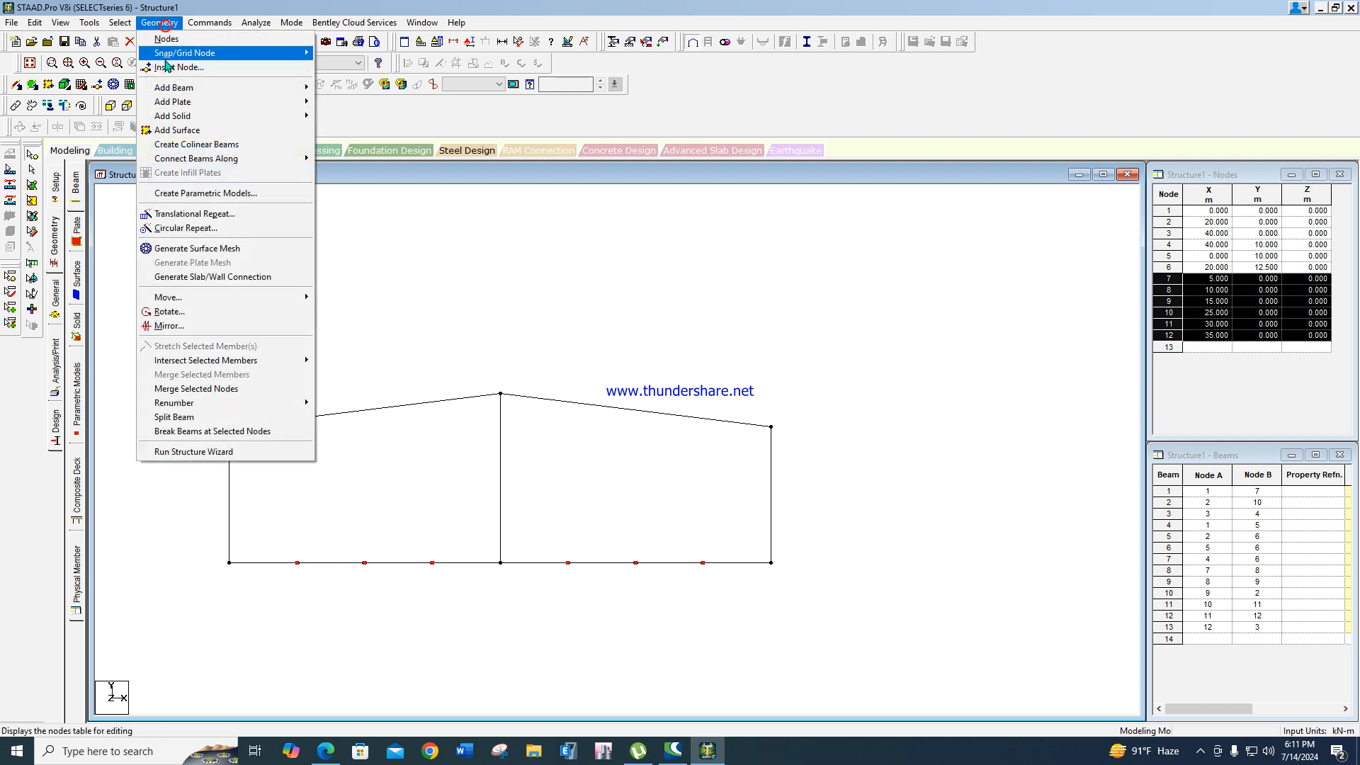
pyautogui.click(186, 213)
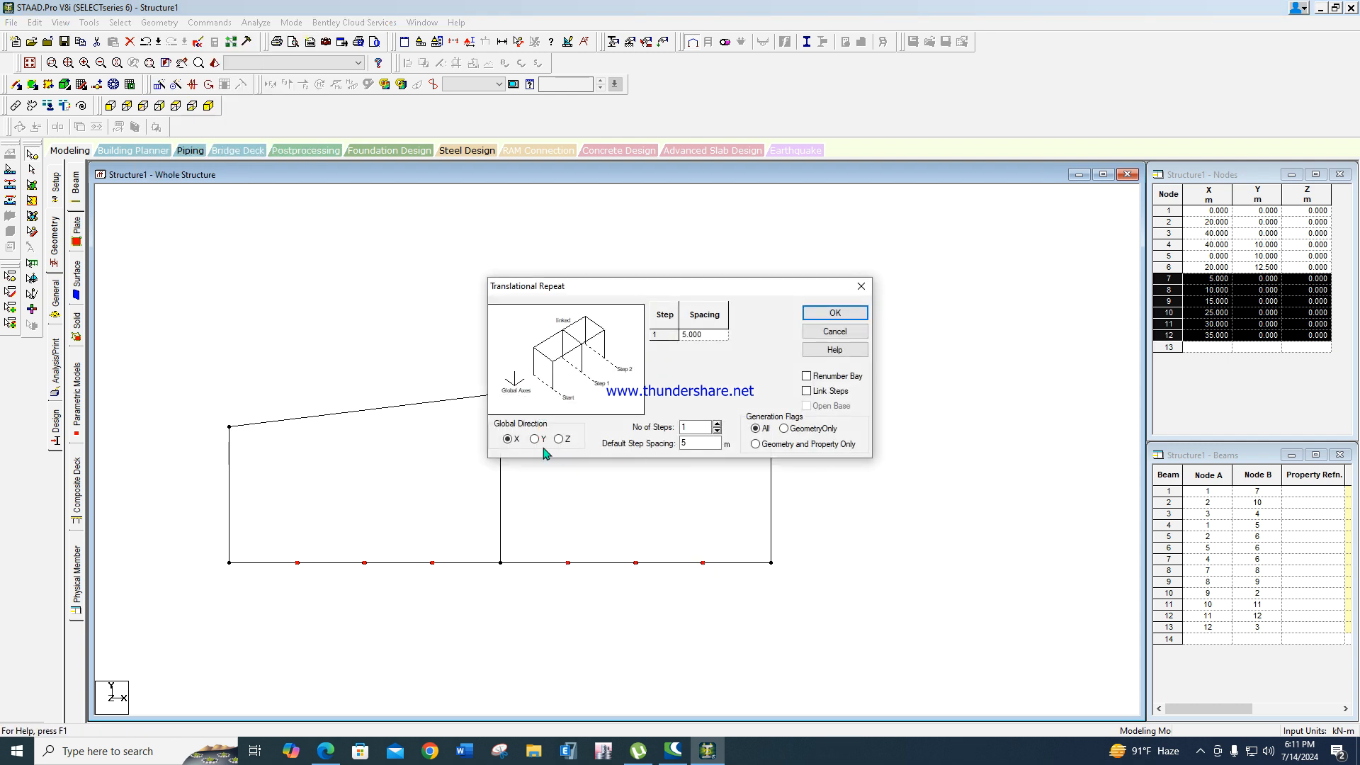
pyautogui.click(535, 440)
pyautogui.click(833, 313)
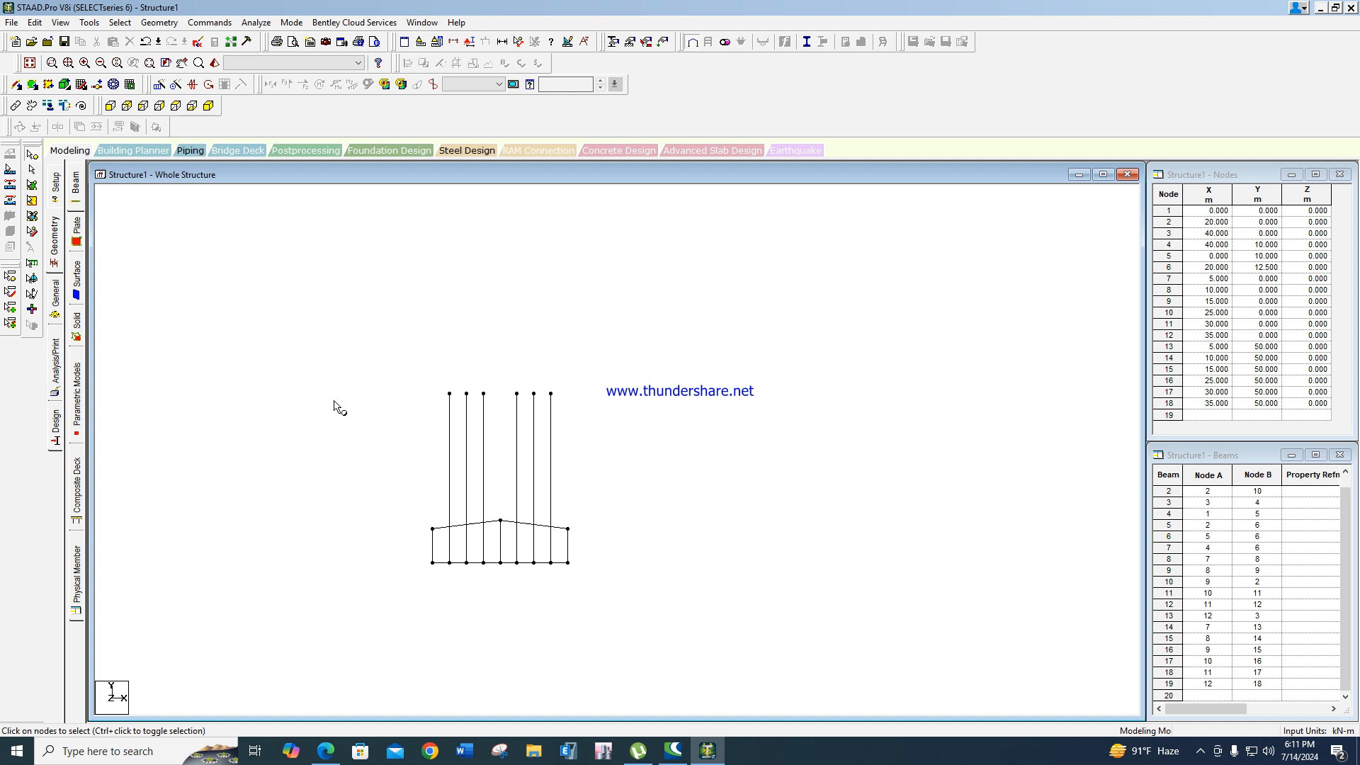
# Select the whole frame and intersect its members so the verticals and roof beams split where they cross.
pyautogui.click(32, 170)
pyautogui.moveTo(229, 312); pyautogui.dragTo(887, 688)
pyautogui.click(160, 22)
pyautogui.moveTo(283, 355)
pyautogui.click(340, 356)
pyautogui.click(619, 399)
pyautogui.click(711, 398)
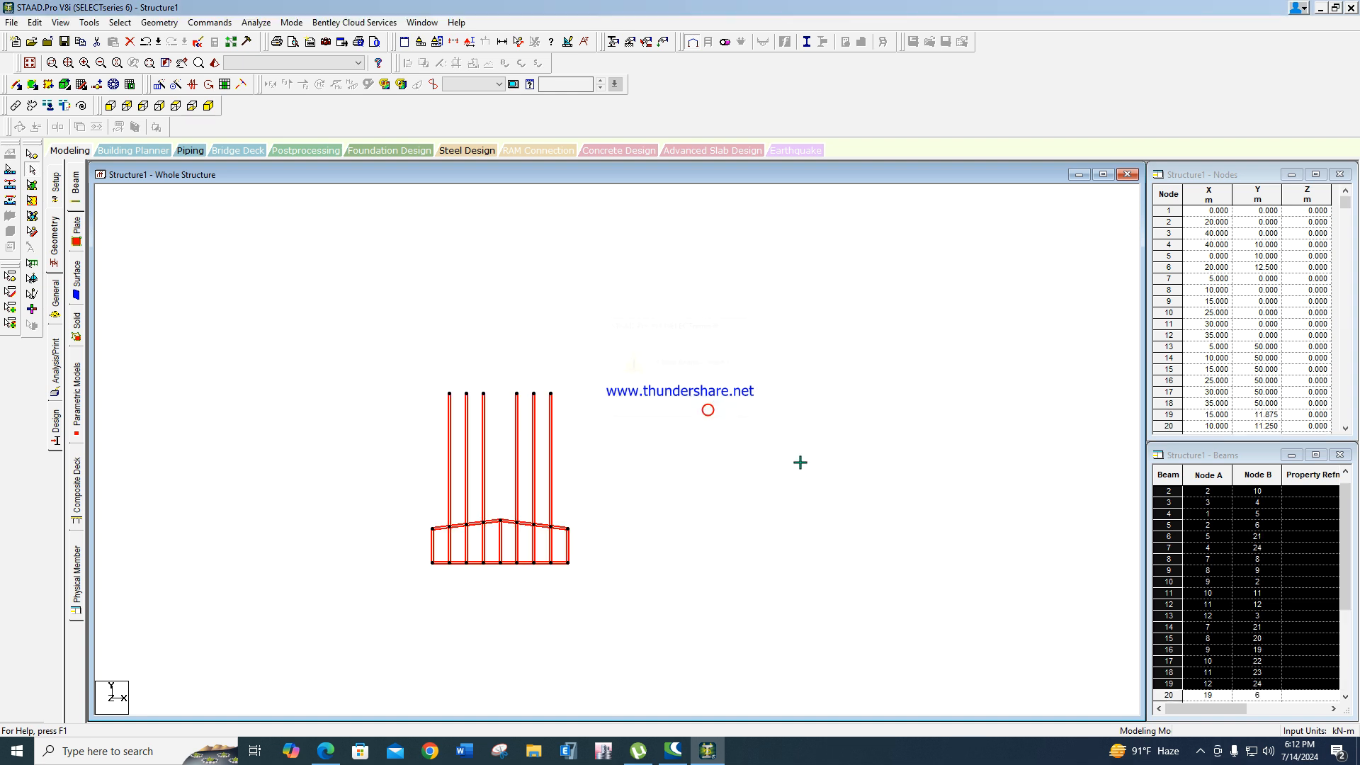
pyautogui.click(799, 461)
# Delete the six vertical member segments projecting above the roof beams, together with their orphan nodes.
pyautogui.moveTo(650, 482); pyautogui.dragTo(431, 391)
pyautogui.rightClick(301, 283)
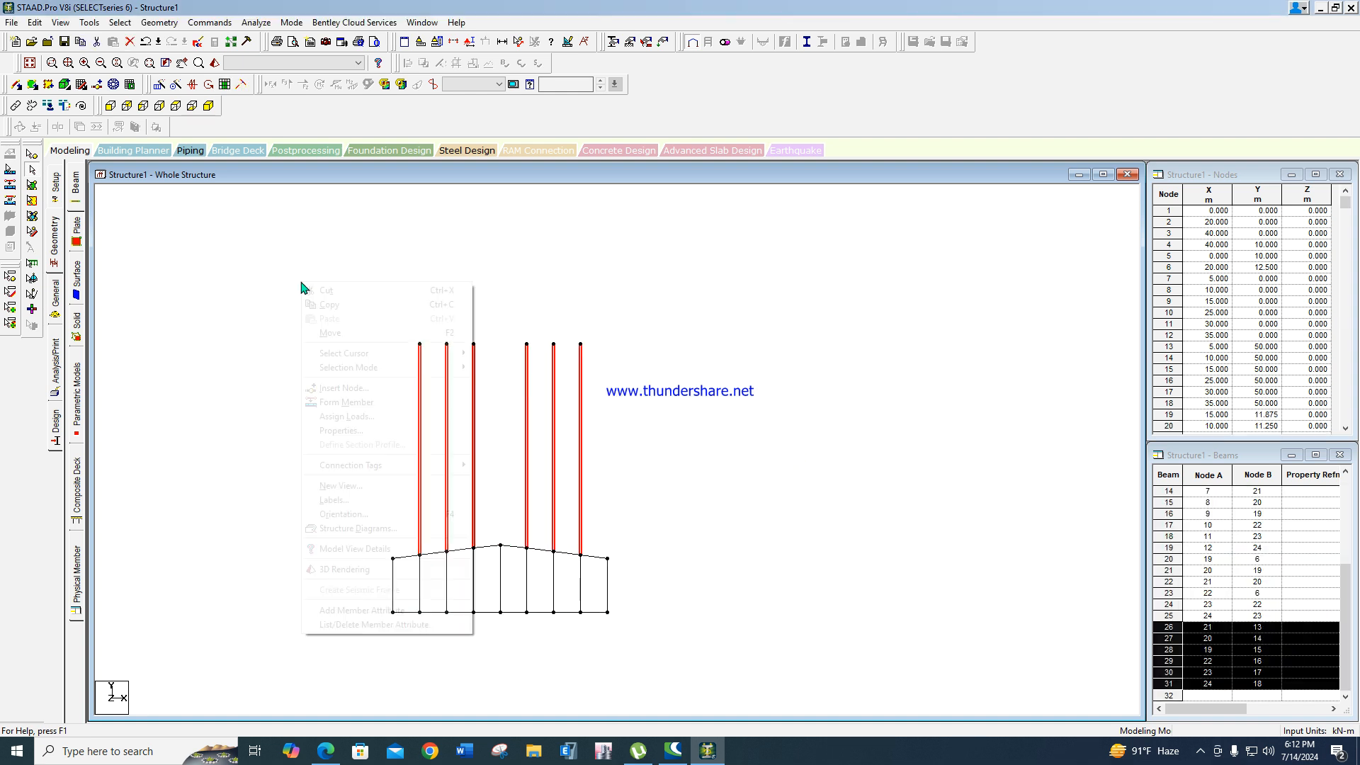
pyautogui.click(346, 292)
pyautogui.click(708, 408)
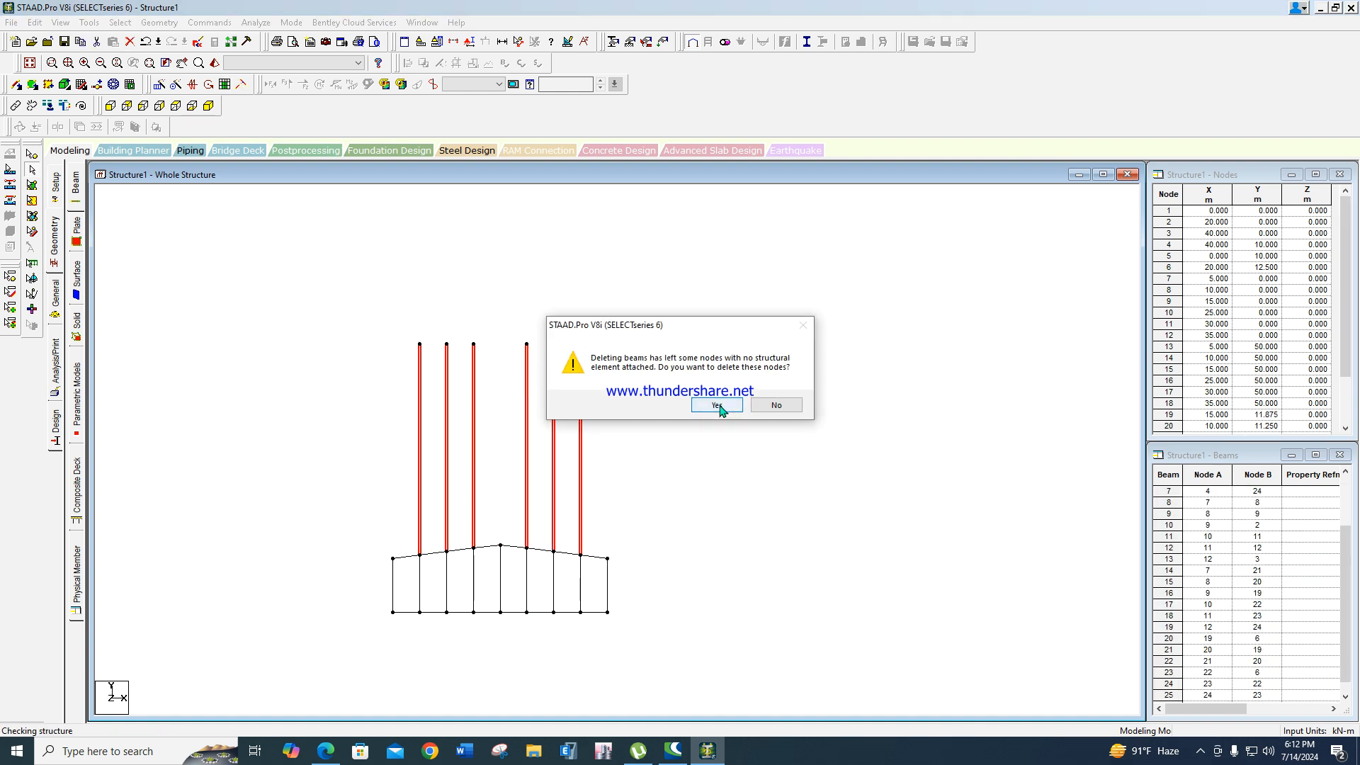
pyautogui.click(716, 404)
pyautogui.scroll(-2, 494, 470)
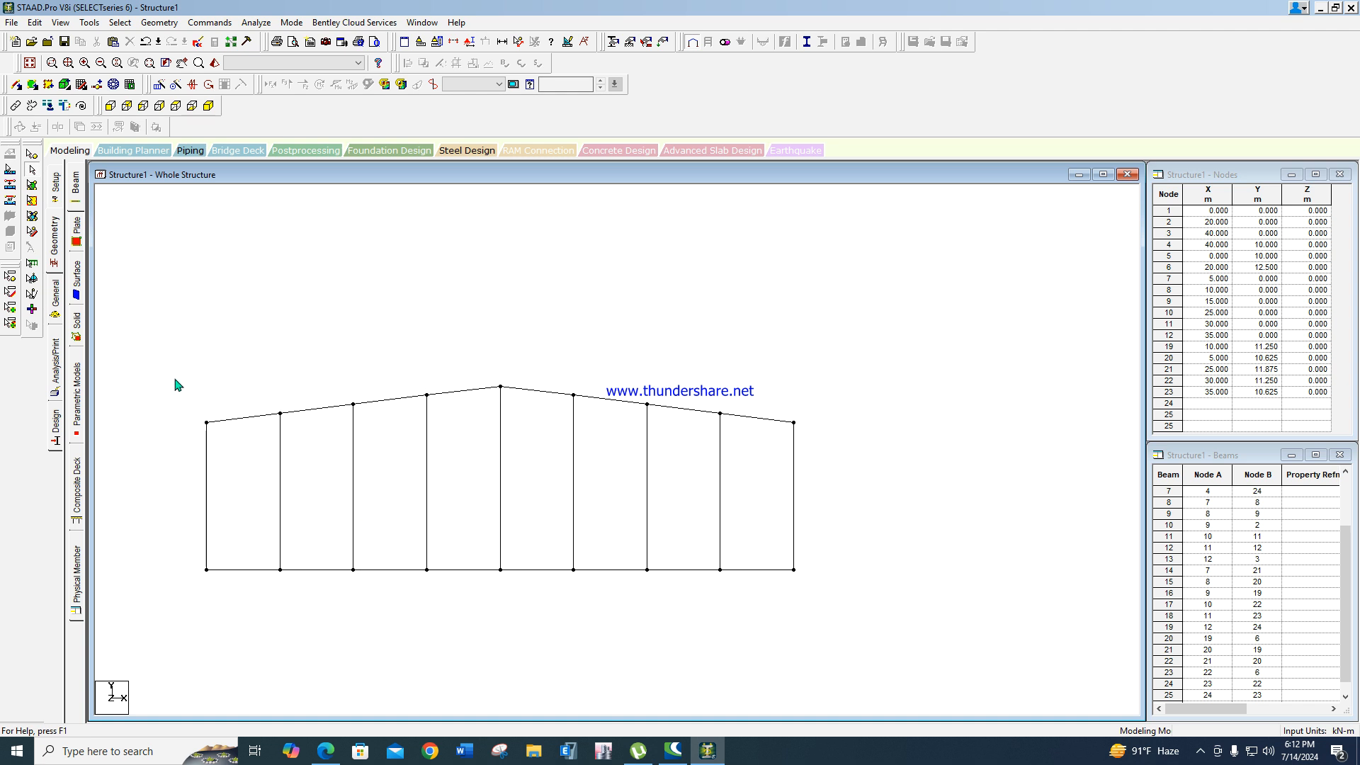
# Repeat the entire frame along Z with 20 steps of 6 m and linked steps, and show it in isometric view.
pyautogui.scroll(-1, 198, 396)
pyautogui.hotkey('ctrl', 'a')
pyautogui.click(159, 23)
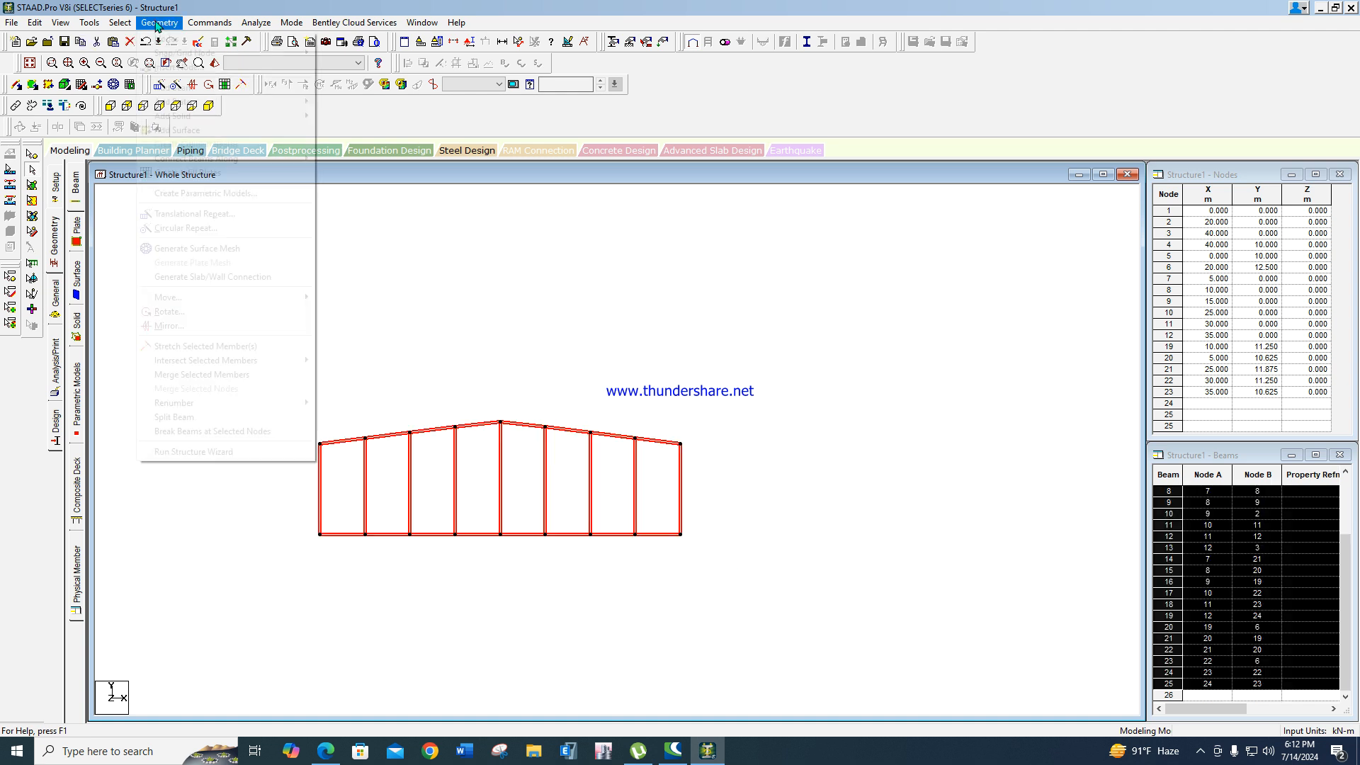
pyautogui.click(187, 213)
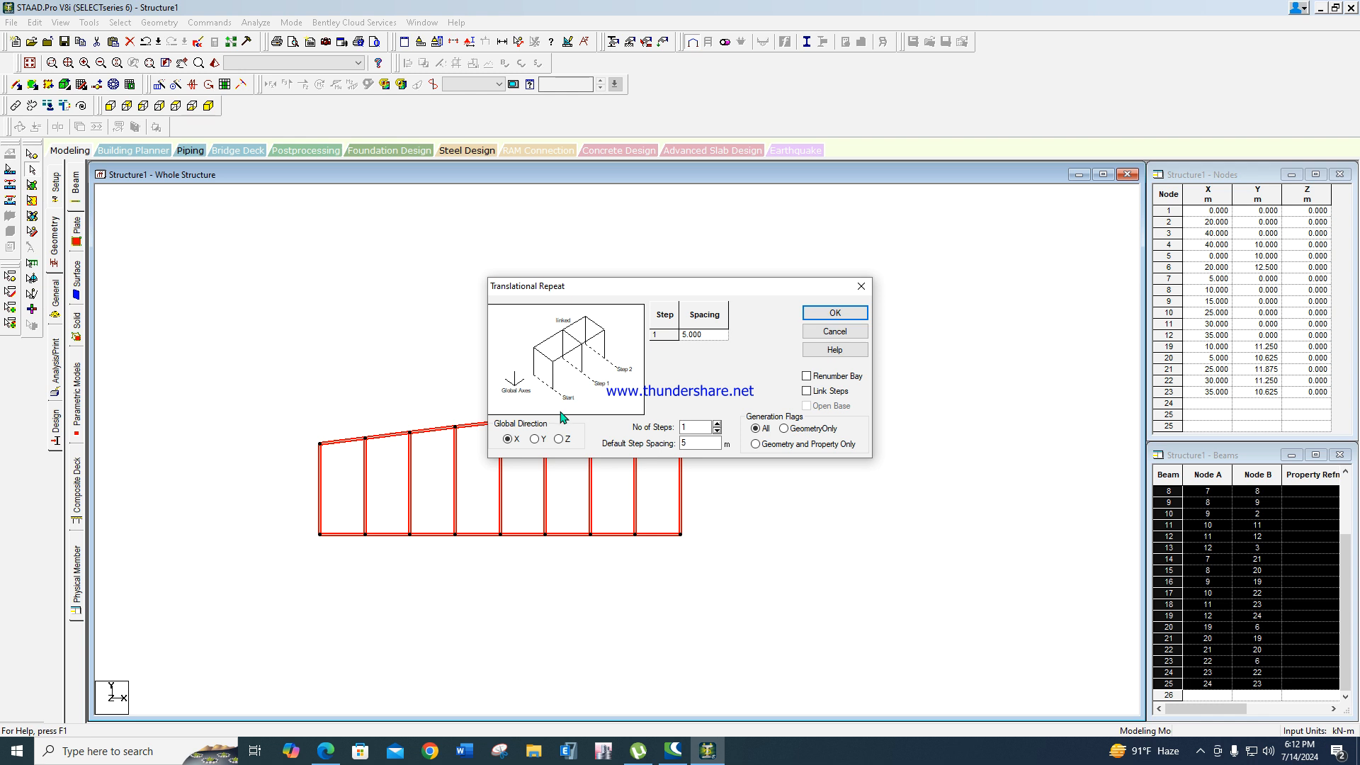
pyautogui.click(566, 439)
pyautogui.doubleClick(685, 427)
pyautogui.write('20')
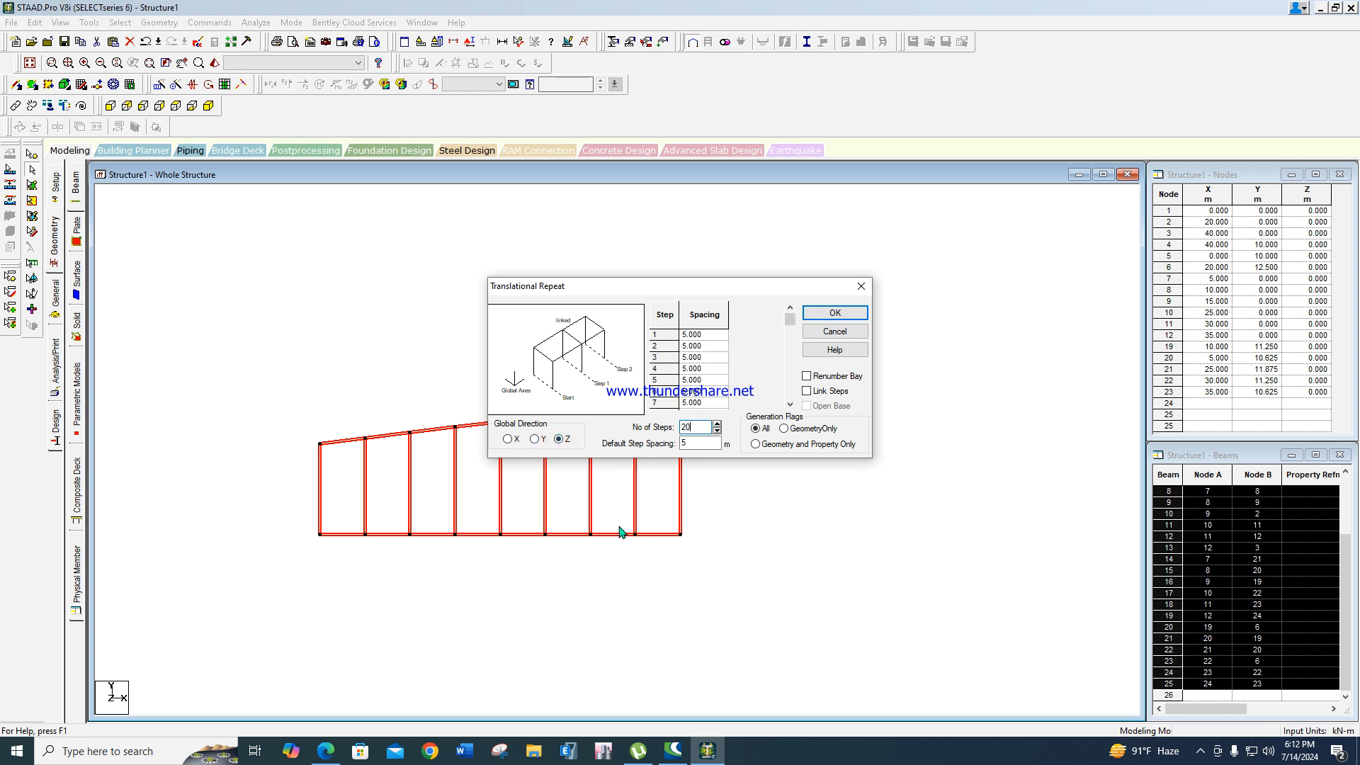
pyautogui.doubleClick(690, 443)
pyautogui.write('6.00')
pyautogui.click(806, 391)
pyautogui.click(835, 312)
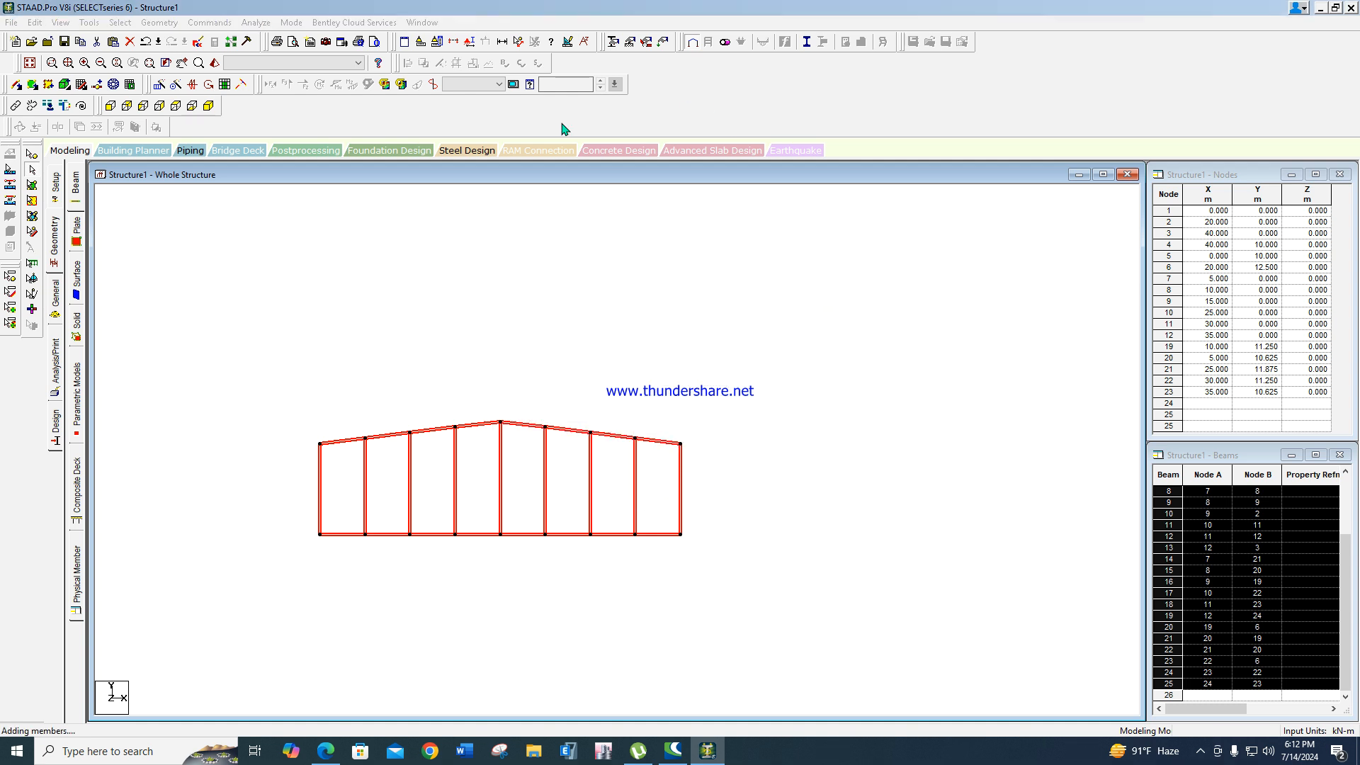
pyautogui.click(208, 106)
pyautogui.click(573, 400)
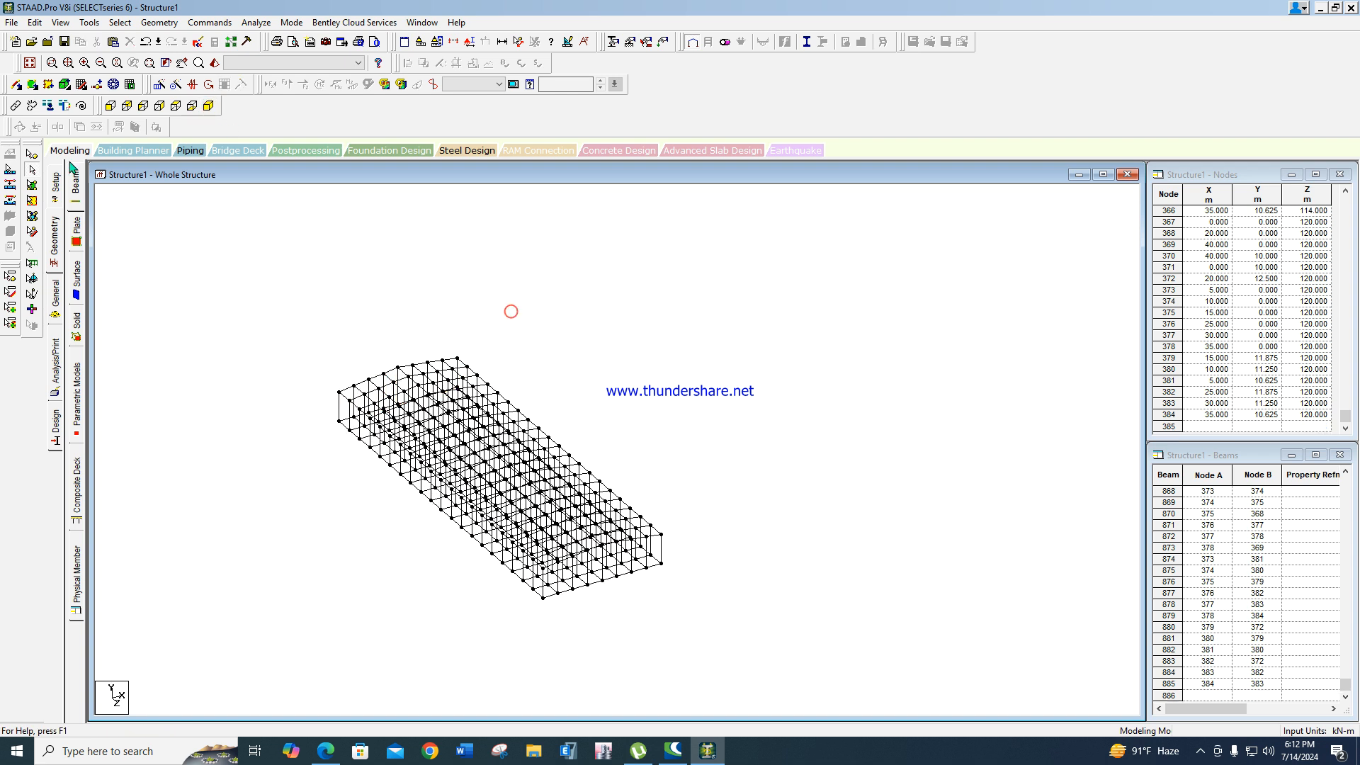
# Delete all horizontal members along the base line of every frame, keeping the columns, and redisplay the whole structure.
pyautogui.click(110, 105)
pyautogui.moveTo(176, 558); pyautogui.dragTo(913, 710)
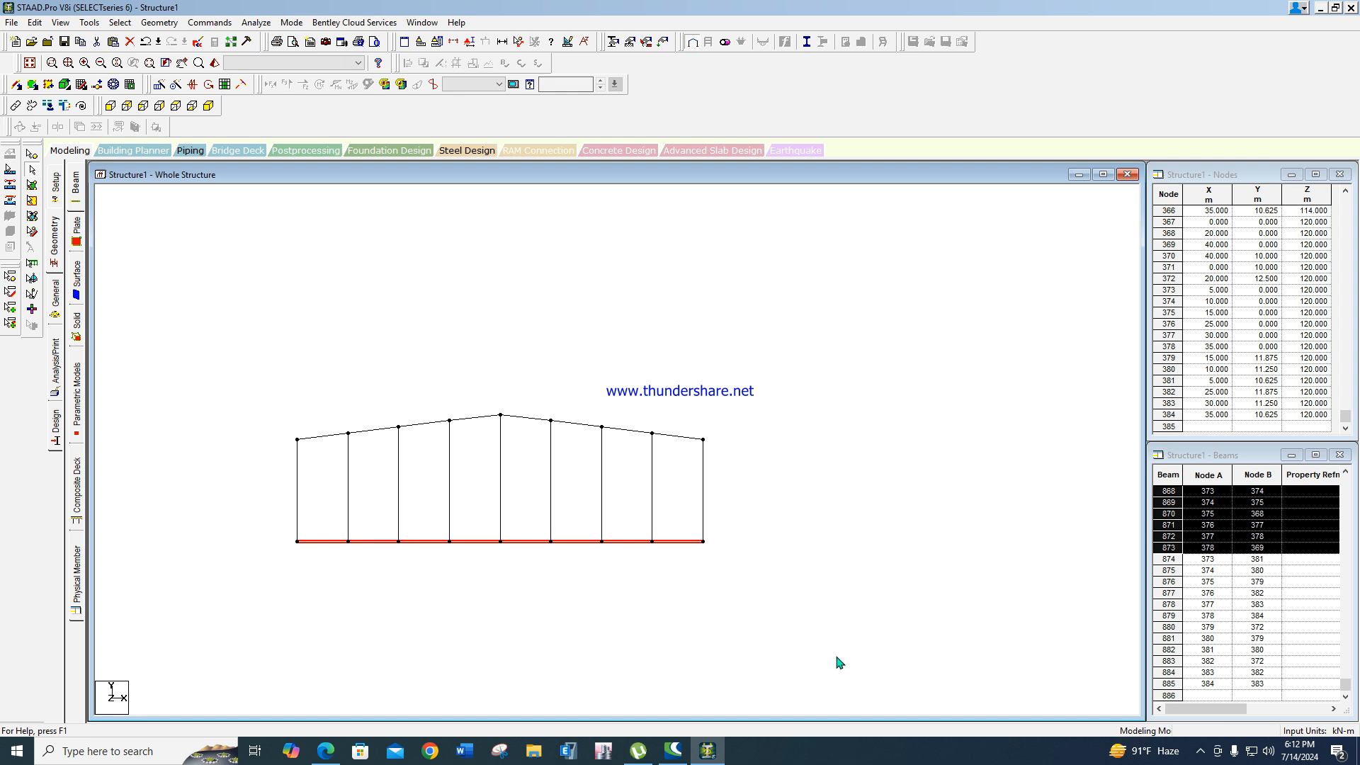
pyautogui.scroll(-1, 839, 643)
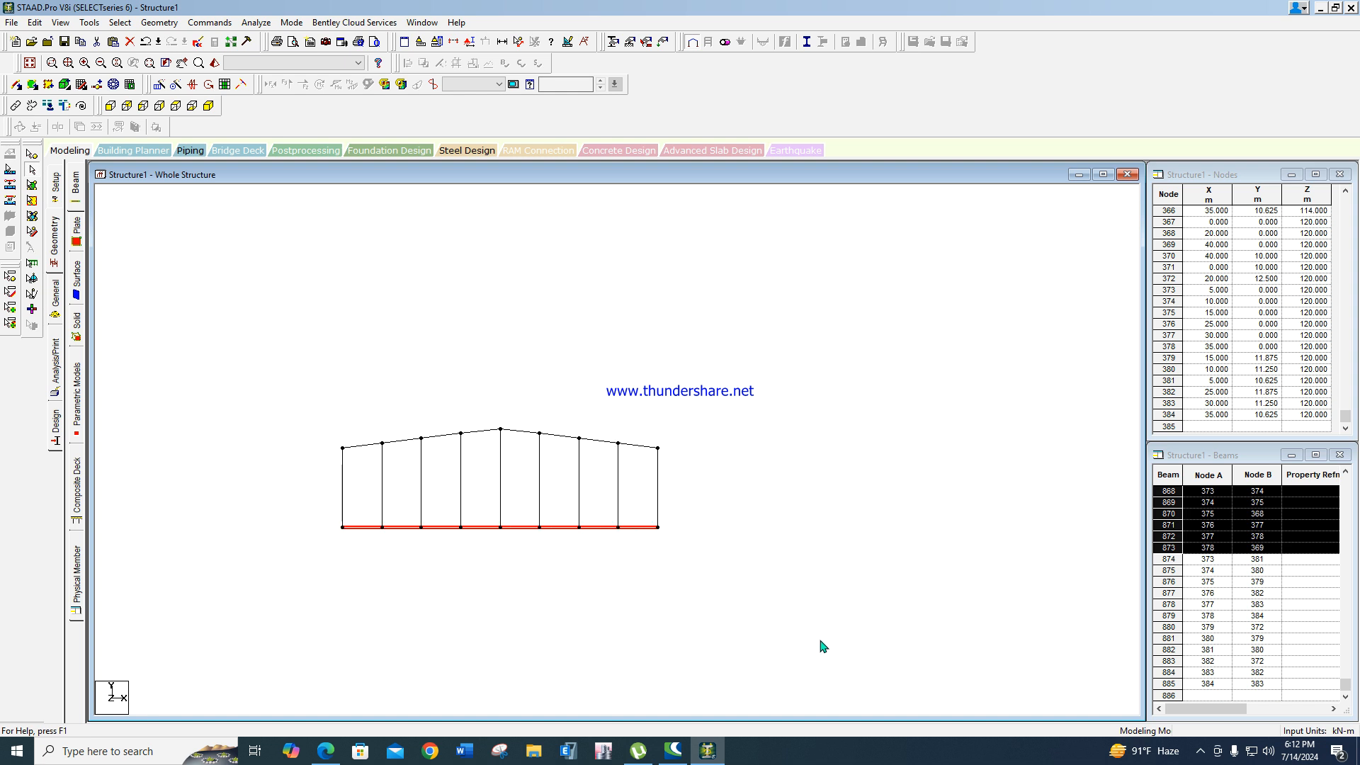
pyautogui.scroll(1, 402, 362)
pyautogui.rightClick(315, 264)
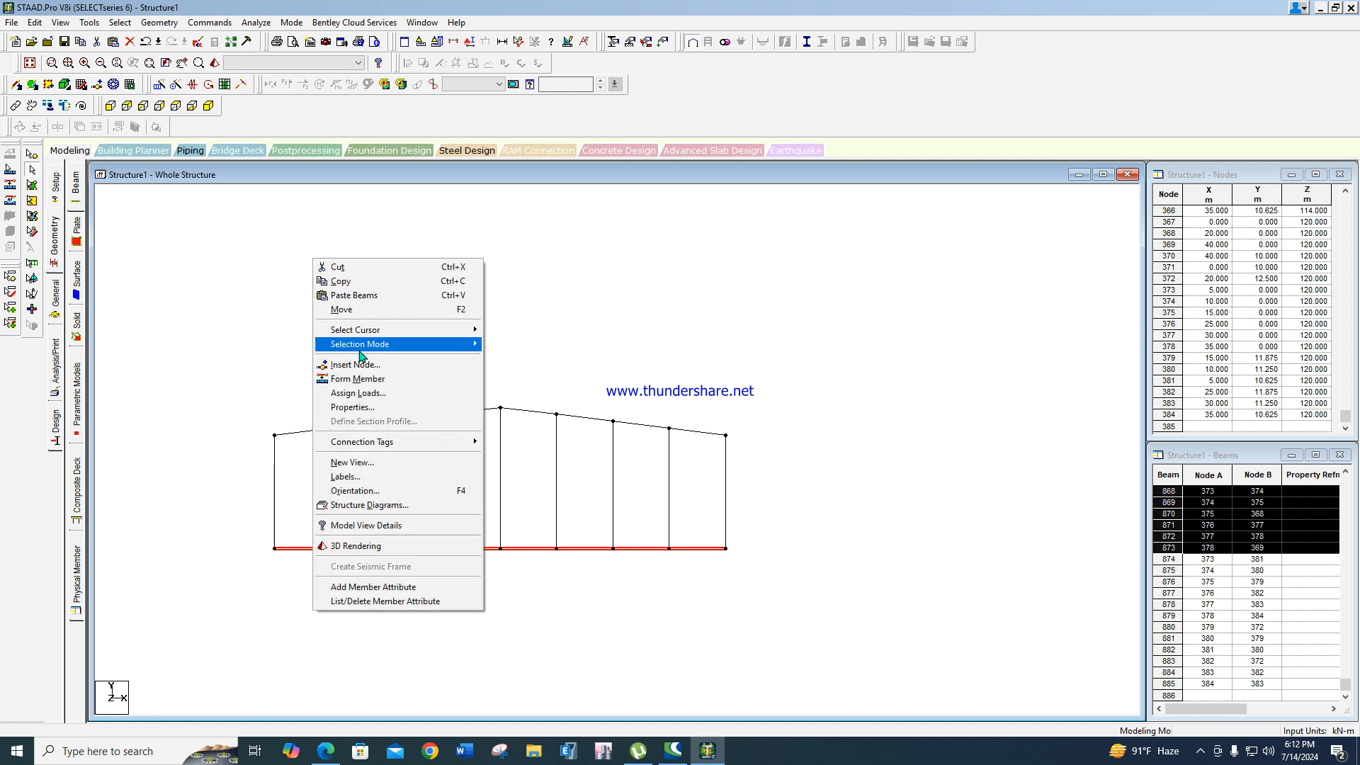
pyautogui.click(338, 282)
pyautogui.click(723, 404)
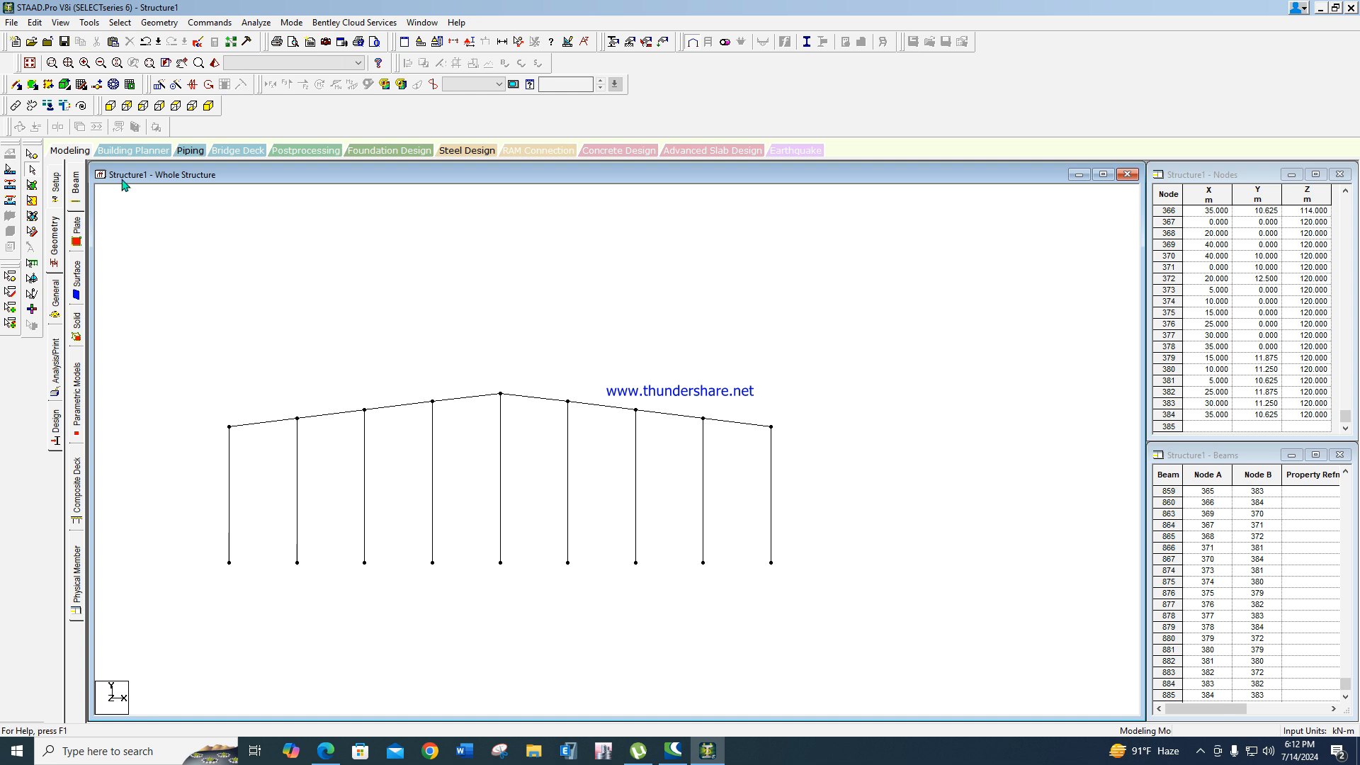
pyautogui.click(29, 63)
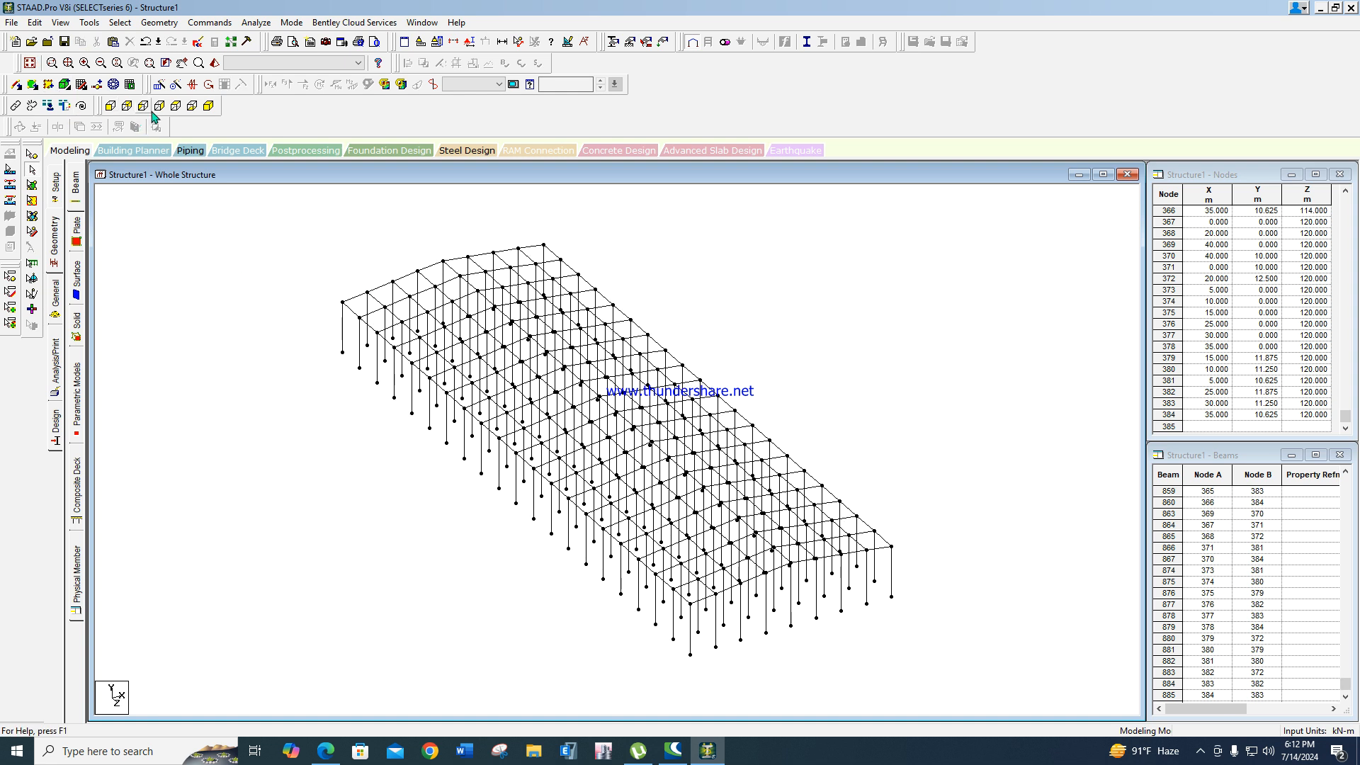
# Select the interior frames in plan, excluding both gable end frames, and display only them in the active window from the front.
pyautogui.click(126, 105)
pyautogui.click(190, 104)
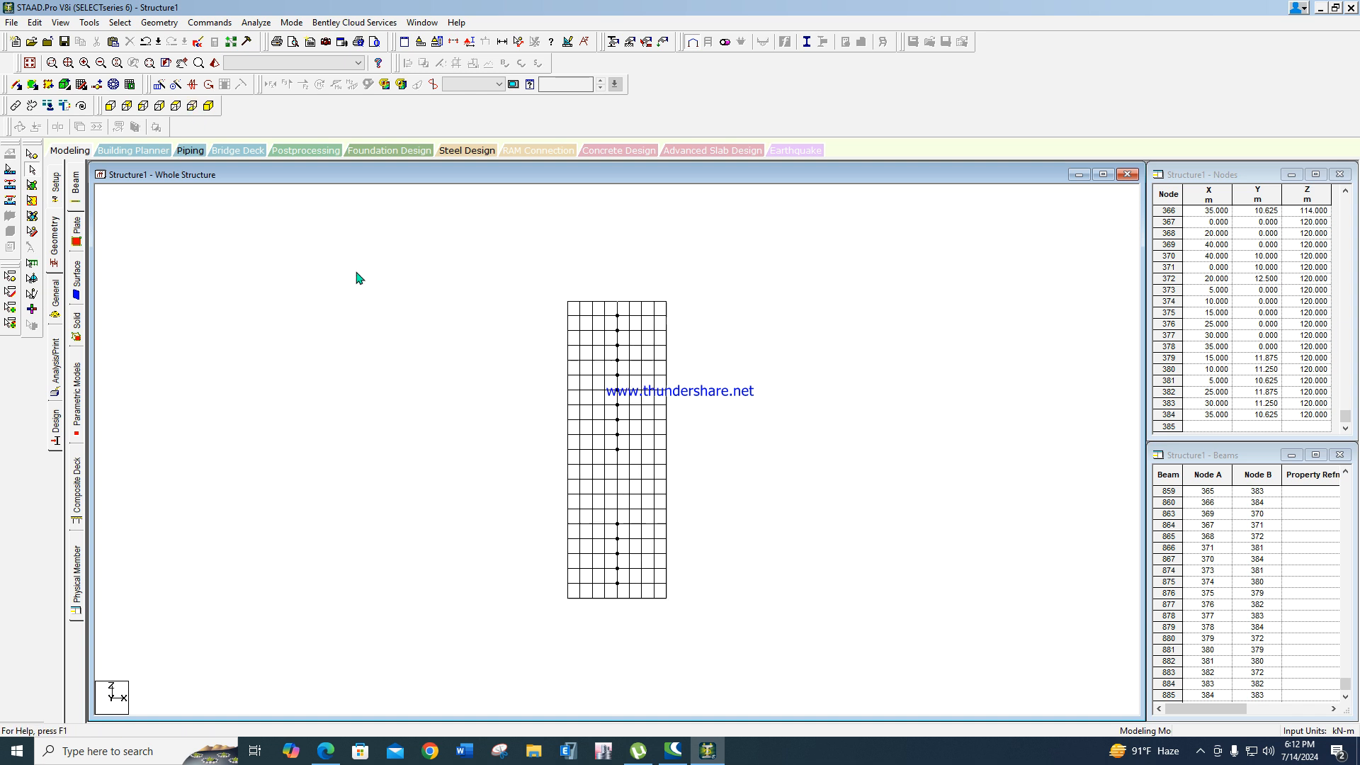
pyautogui.moveTo(549, 286); pyautogui.dragTo(819, 634)
pyautogui.rightClick(326, 255)
pyautogui.click(362, 459)
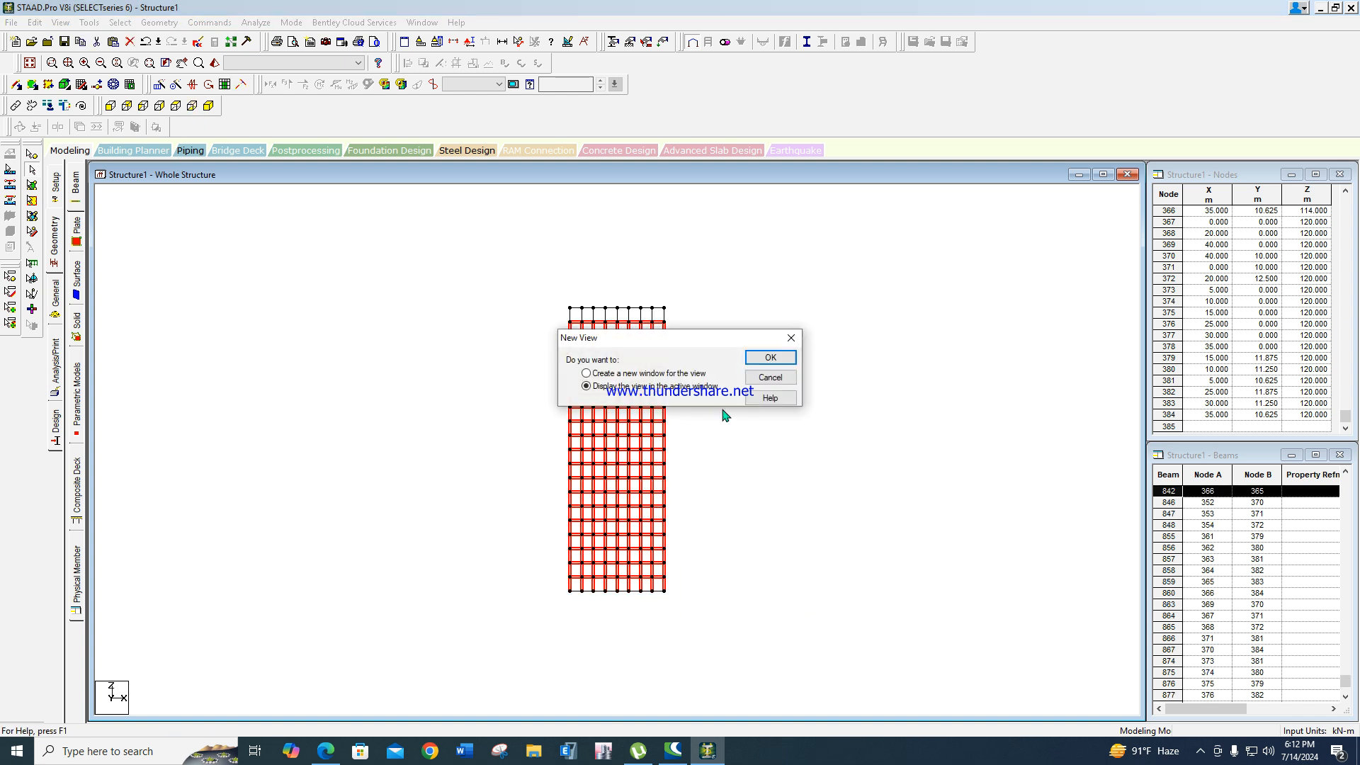
pyautogui.click(770, 359)
pyautogui.click(111, 105)
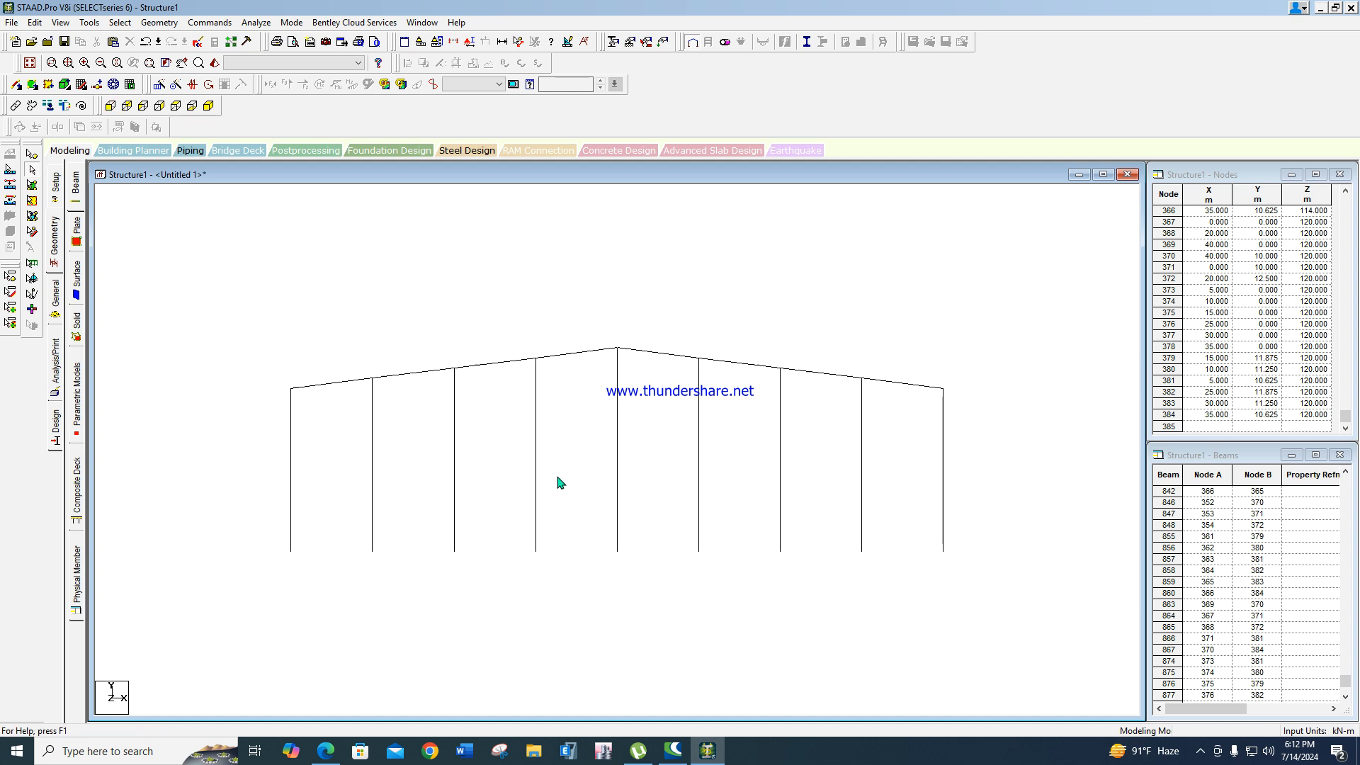
# Delete the three intermediate columns on each side of the ridge column throughout the interior frames.
pyautogui.moveTo(579, 543); pyautogui.dragTo(338, 417)
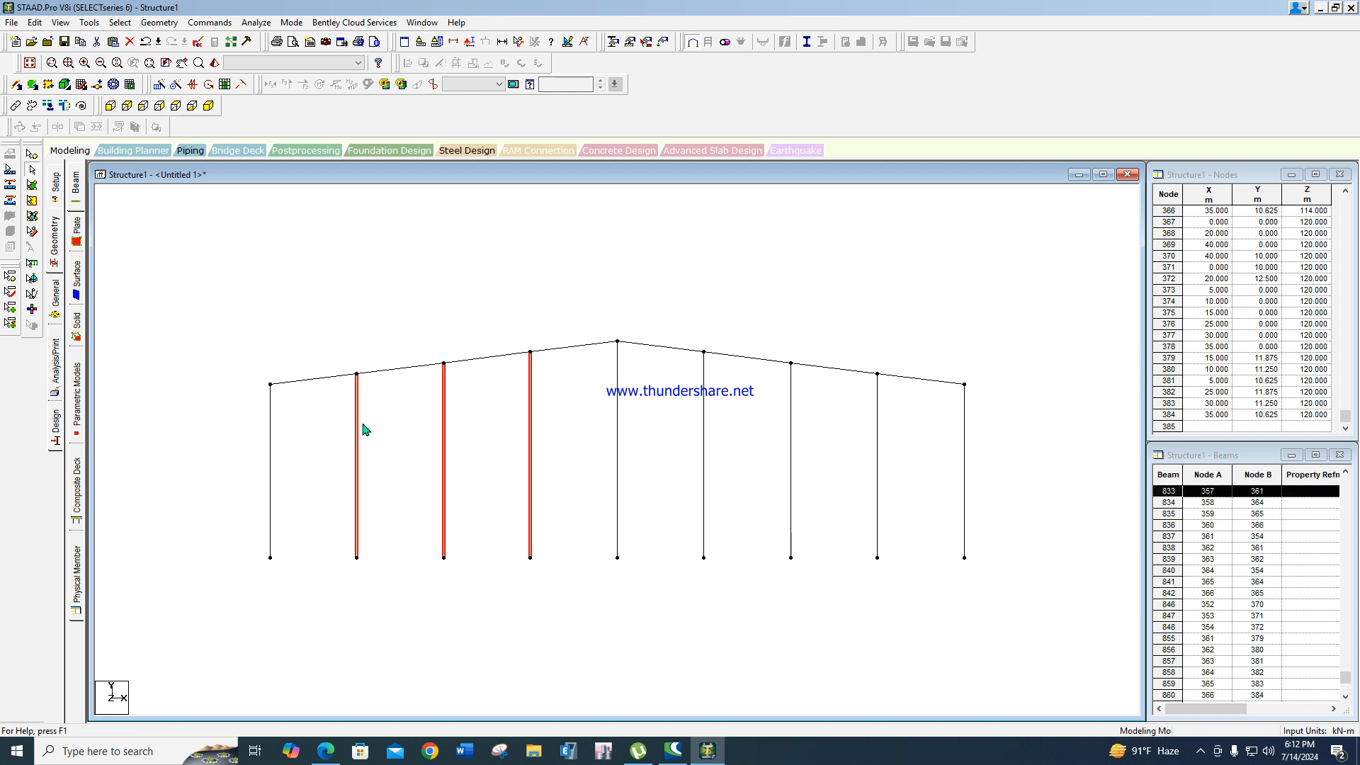
pyautogui.keyDown('ctrl'); pyautogui.moveTo(915, 549); pyautogui.dragTo(698, 425); pyautogui.keyUp('ctrl')
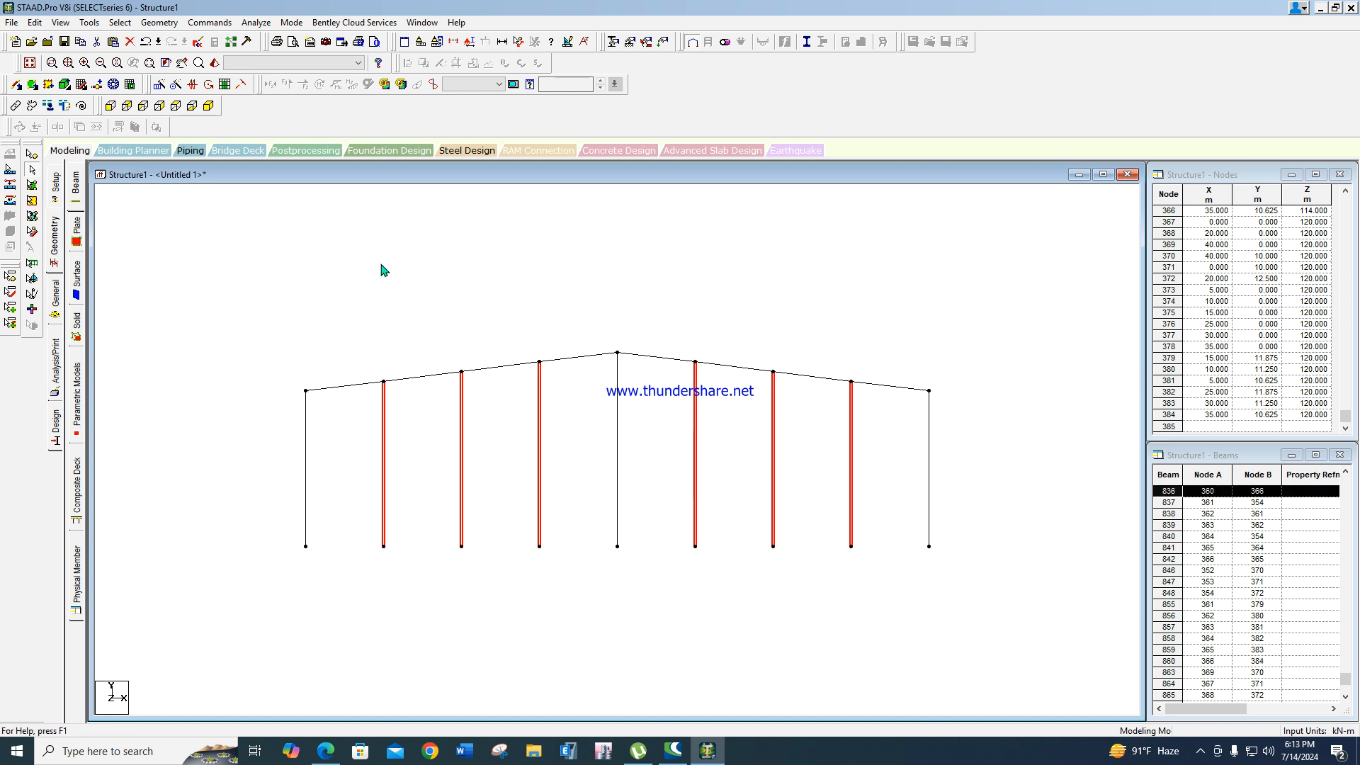
pyautogui.rightClick(383, 267)
pyautogui.click(417, 275)
pyautogui.click(716, 404)
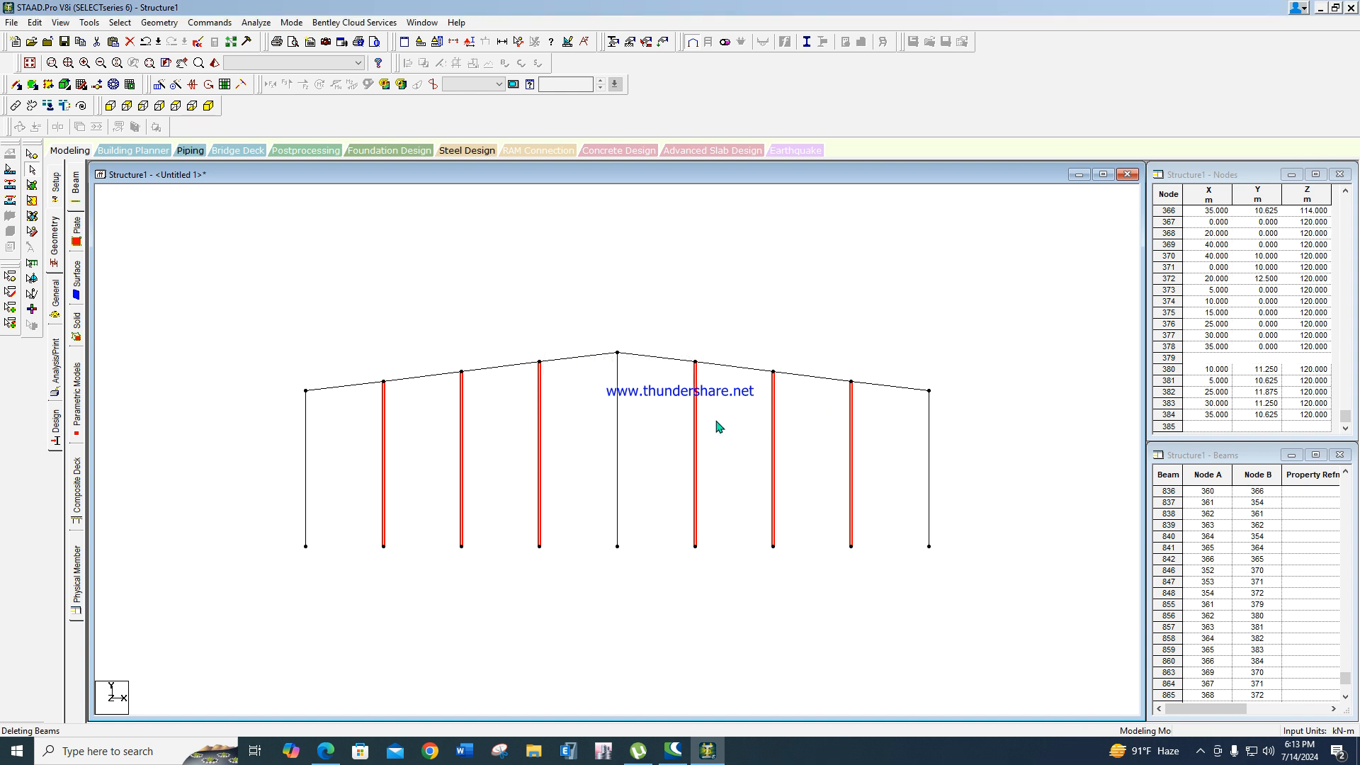
pyautogui.click(720, 411)
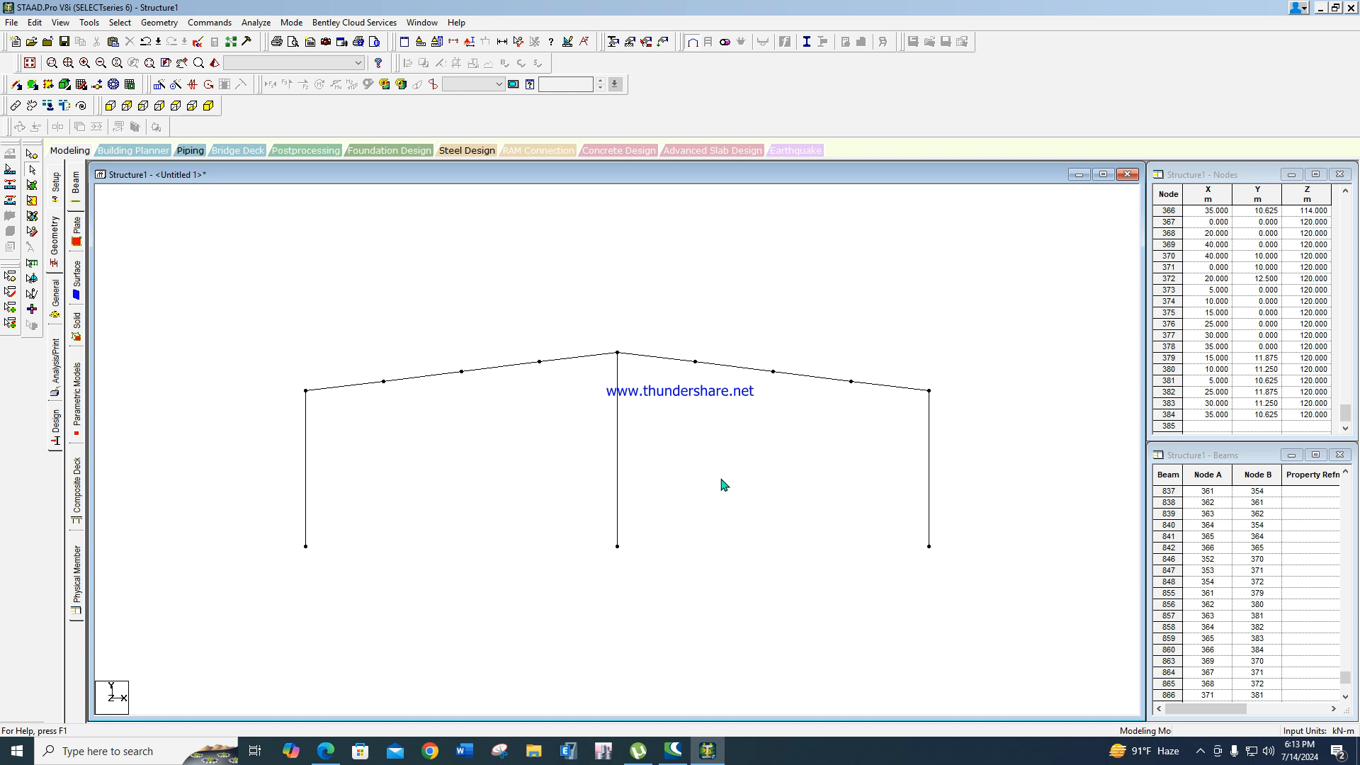
pyautogui.click(1233, 753)
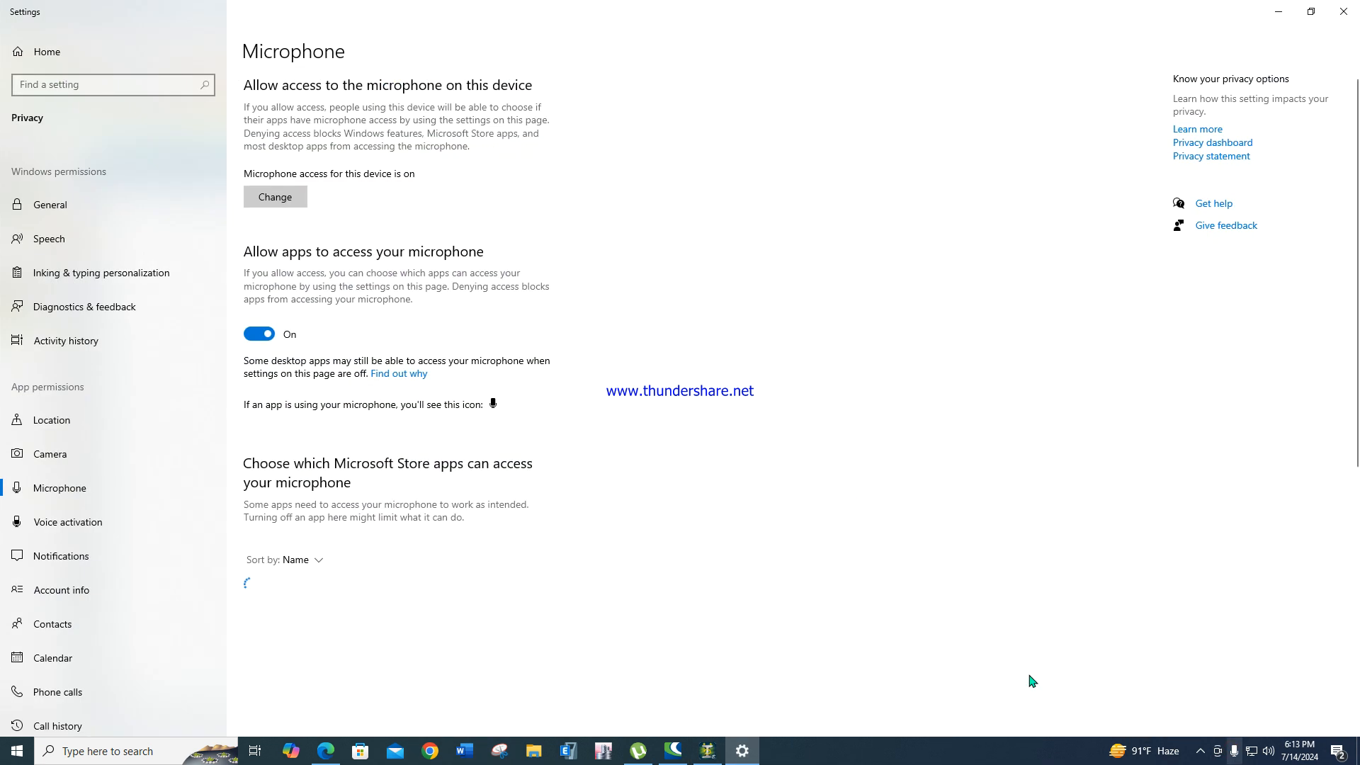
pyautogui.click(1279, 12)
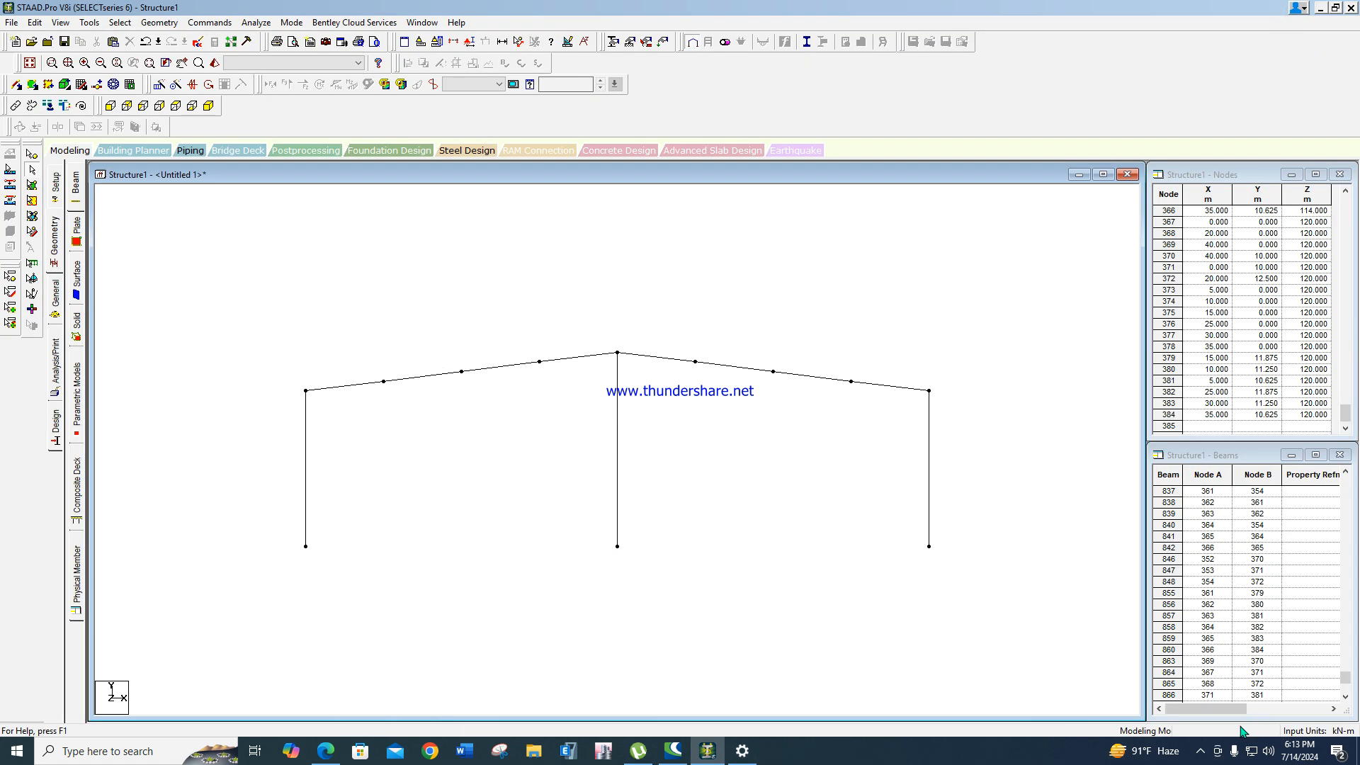
pyautogui.click(1237, 754)
pyautogui.click(1202, 752)
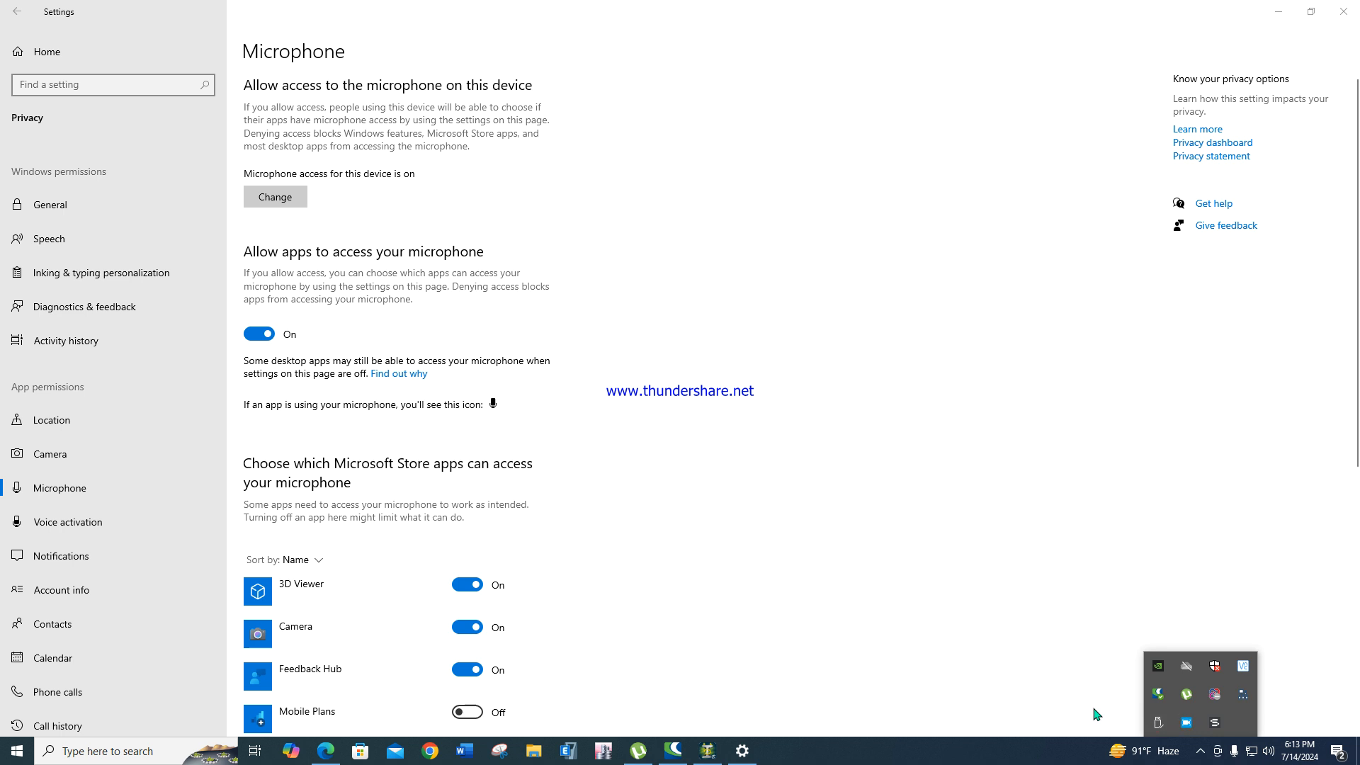
pyautogui.click(1186, 722)
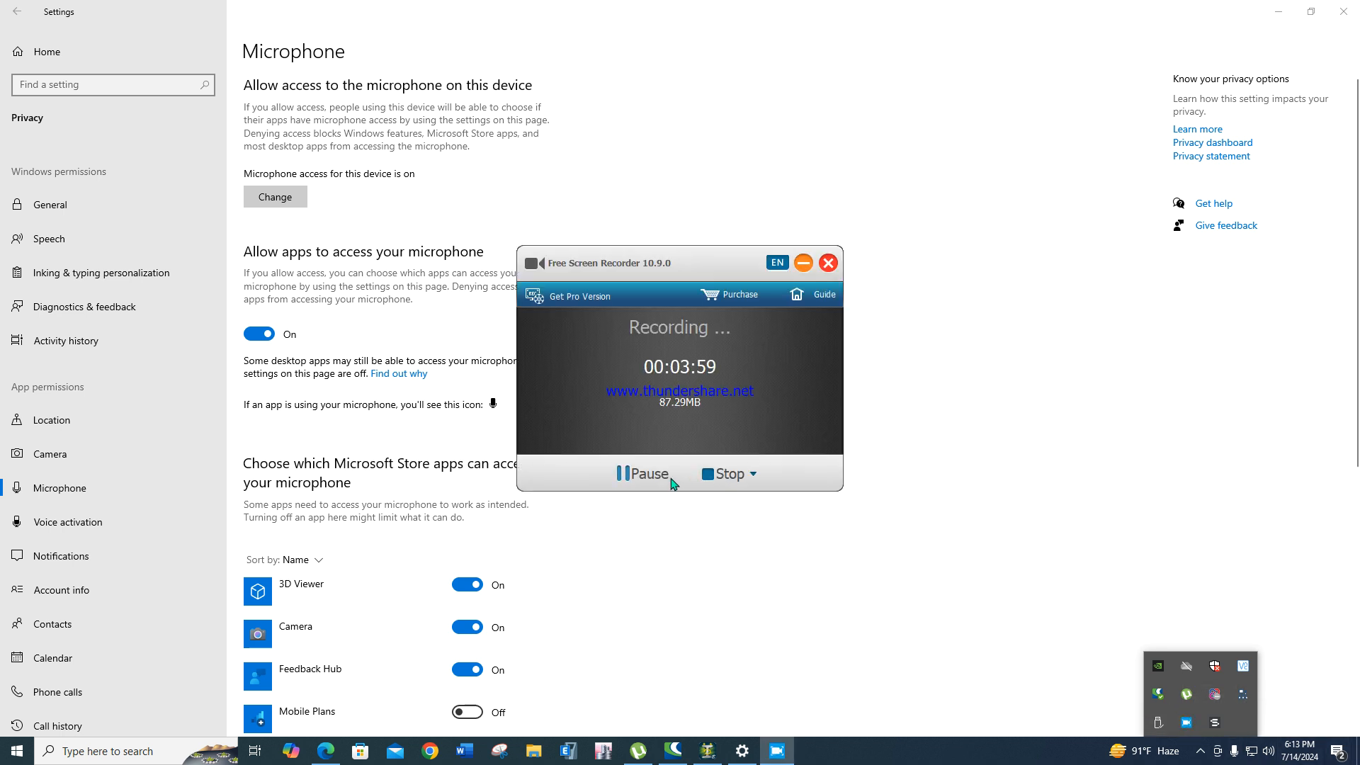
pyautogui.click(674, 480)
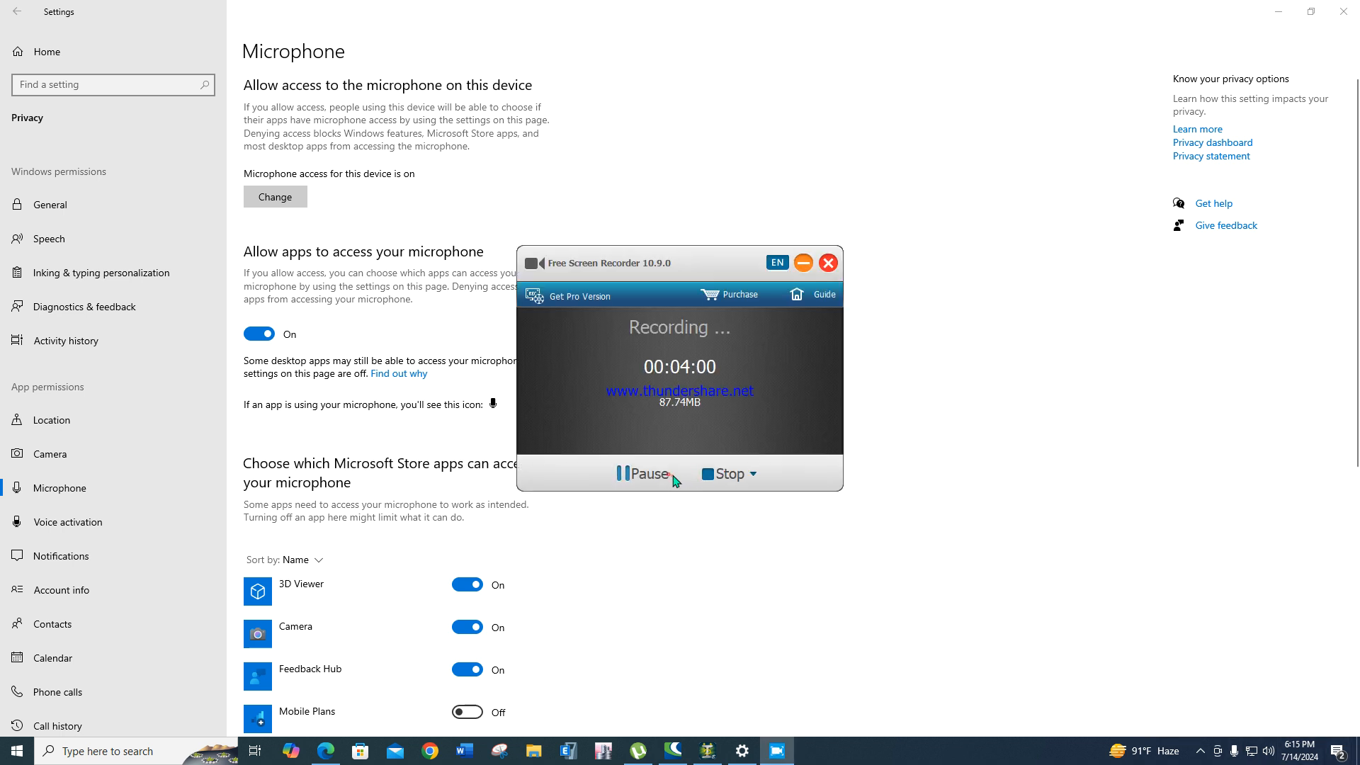
pyautogui.click(707, 751)
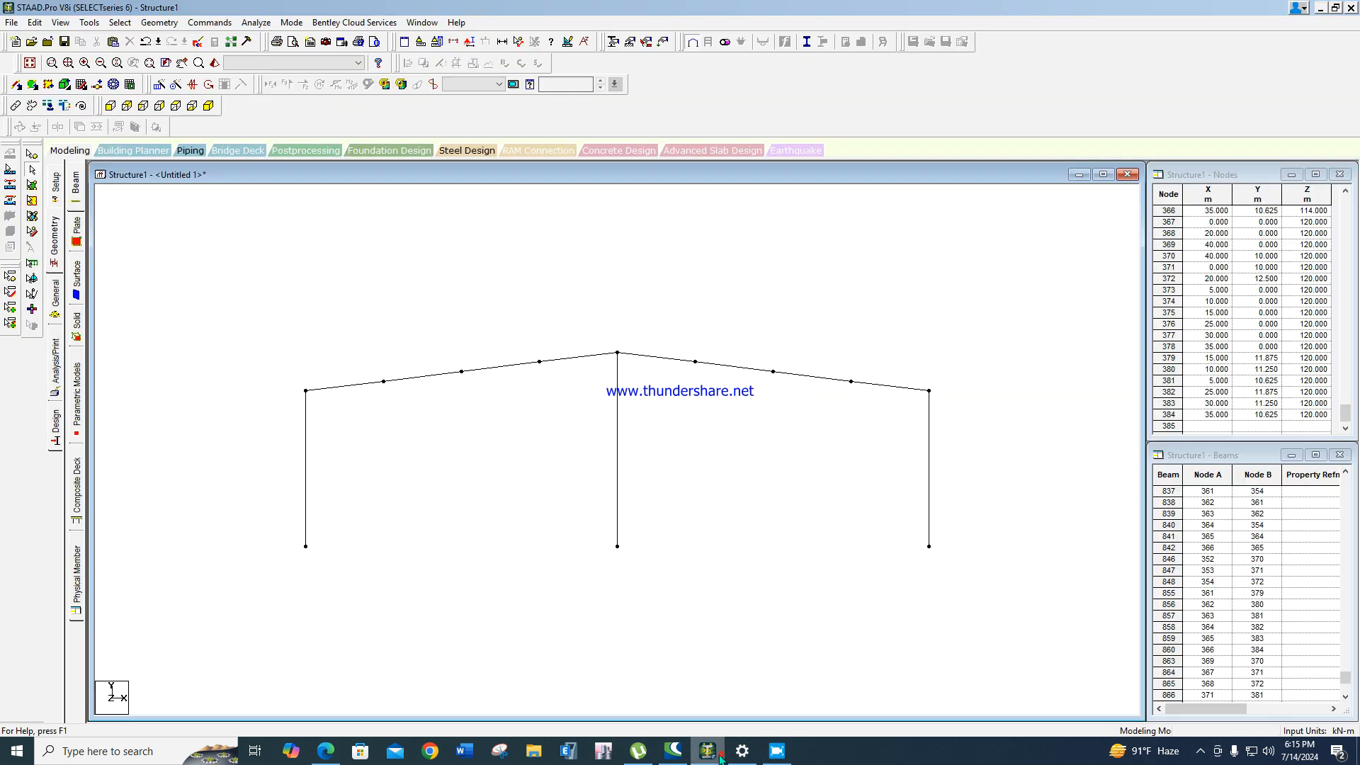
# Show the whole structure again and examine the remaining columns in the interior and gable end frames.
pyautogui.click(29, 62)
pyautogui.scroll(2, 739, 429)
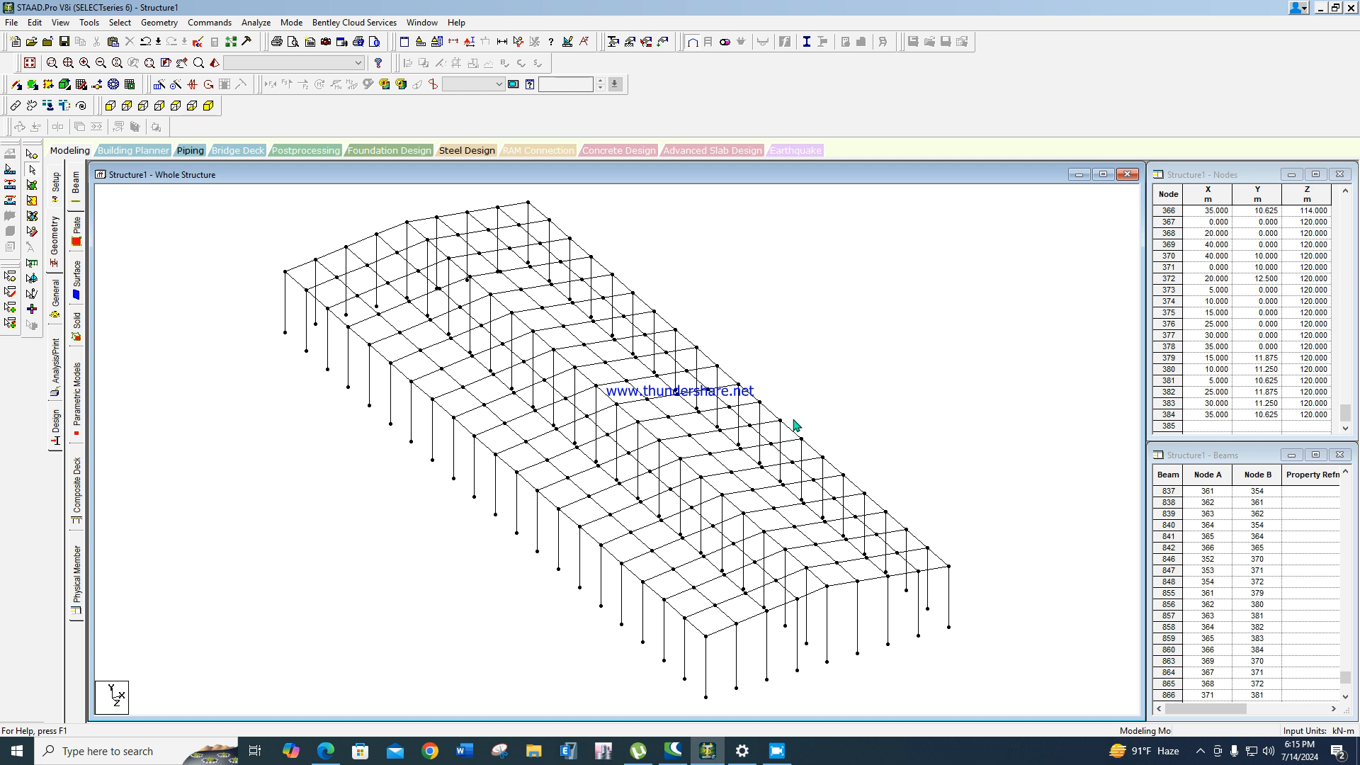
pyautogui.scroll(-1, 804, 429)
pyautogui.scroll(1, 807, 434)
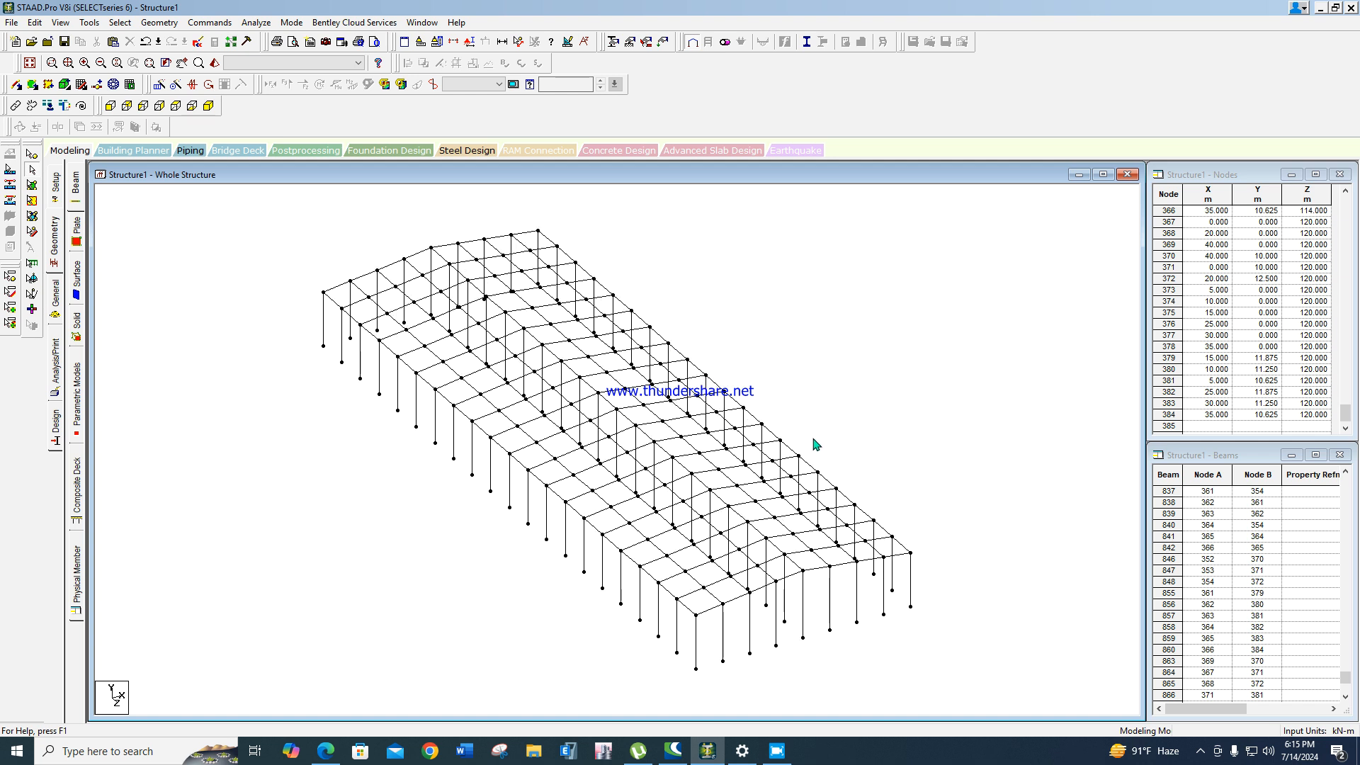
pyautogui.moveTo(599, 592); pyautogui.dragTo(548, 525, button='middle')
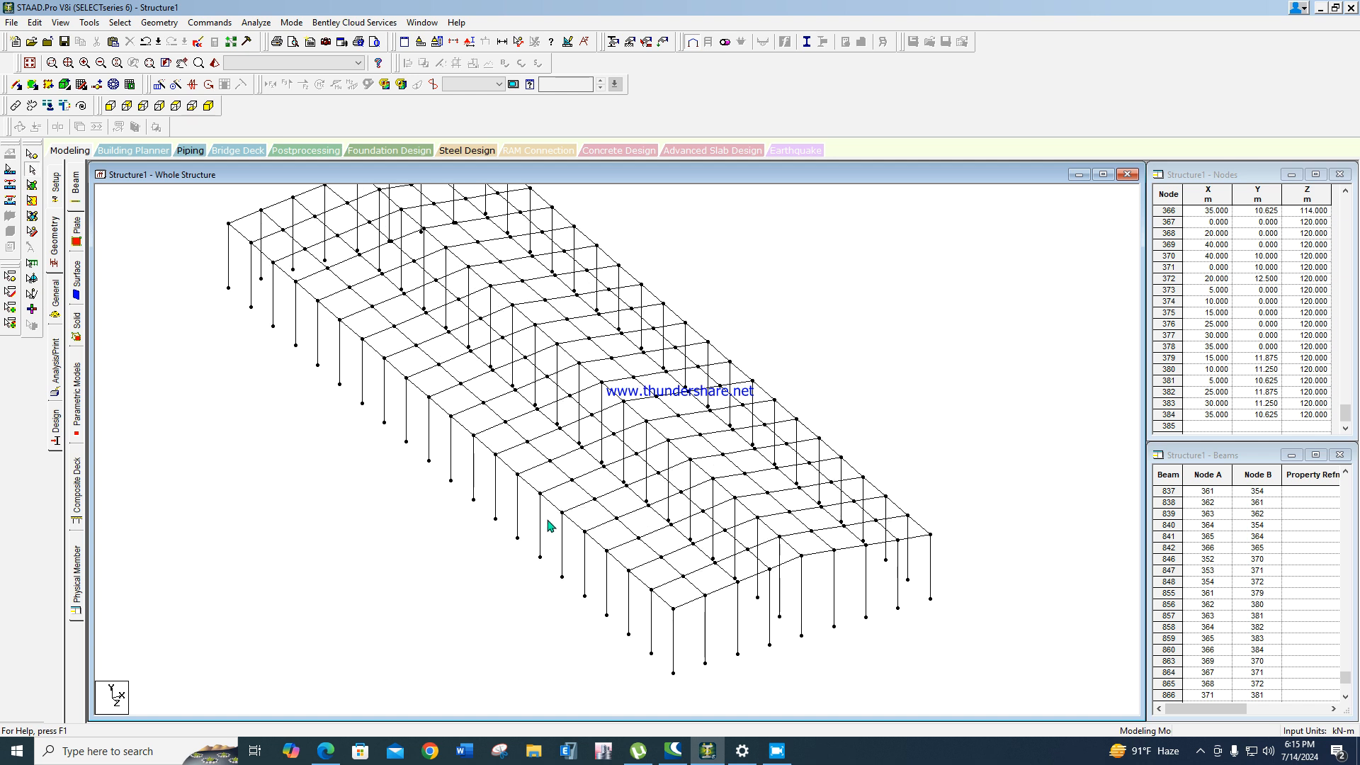
pyautogui.scroll(-1, 568, 524)
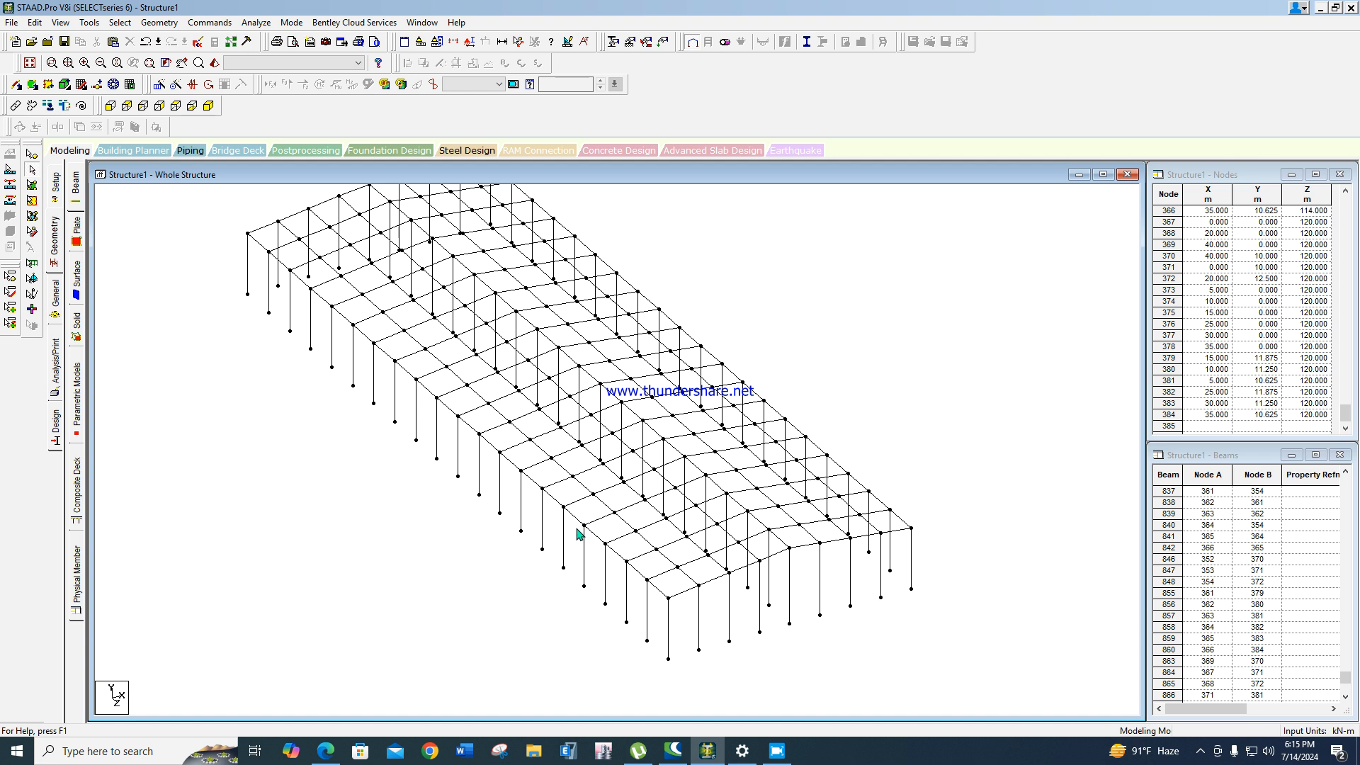
pyautogui.scroll(-2, 574, 396)
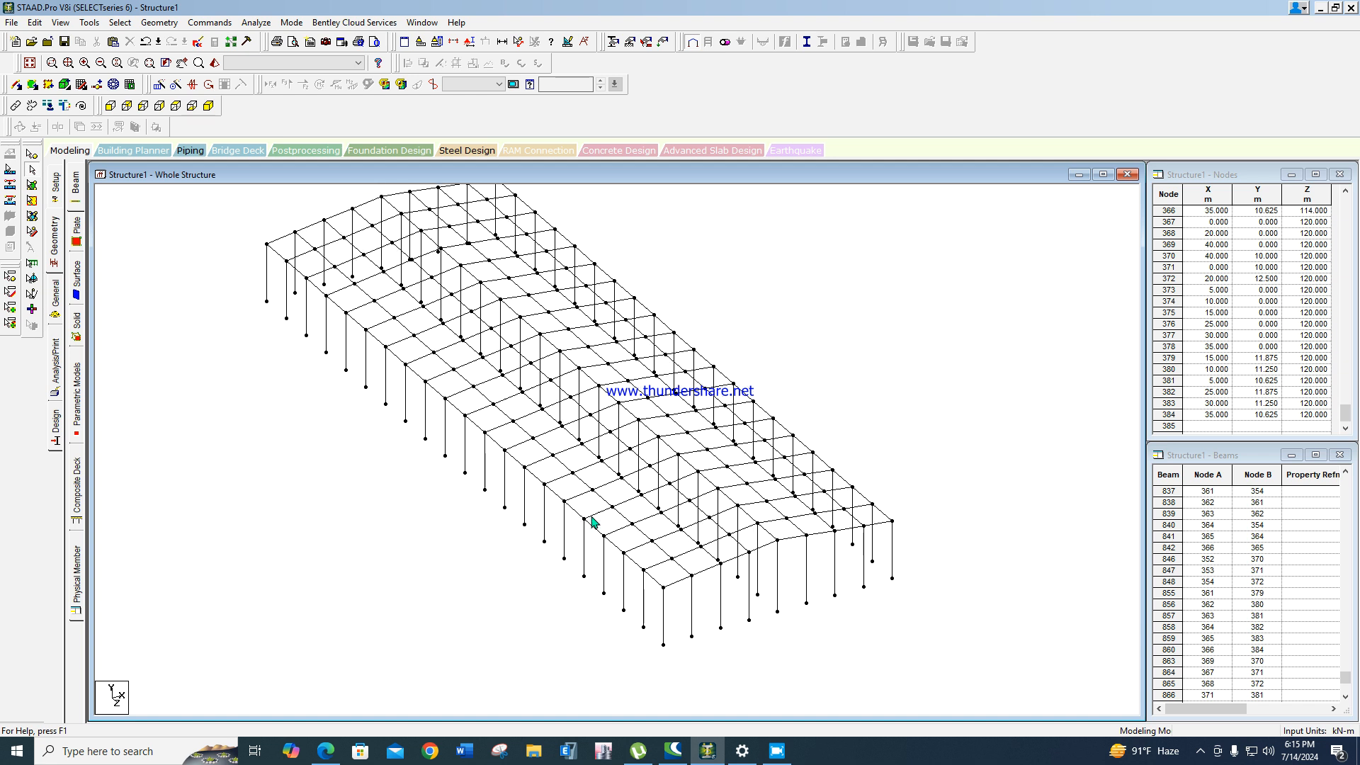
pyautogui.scroll(-2, 168, 181)
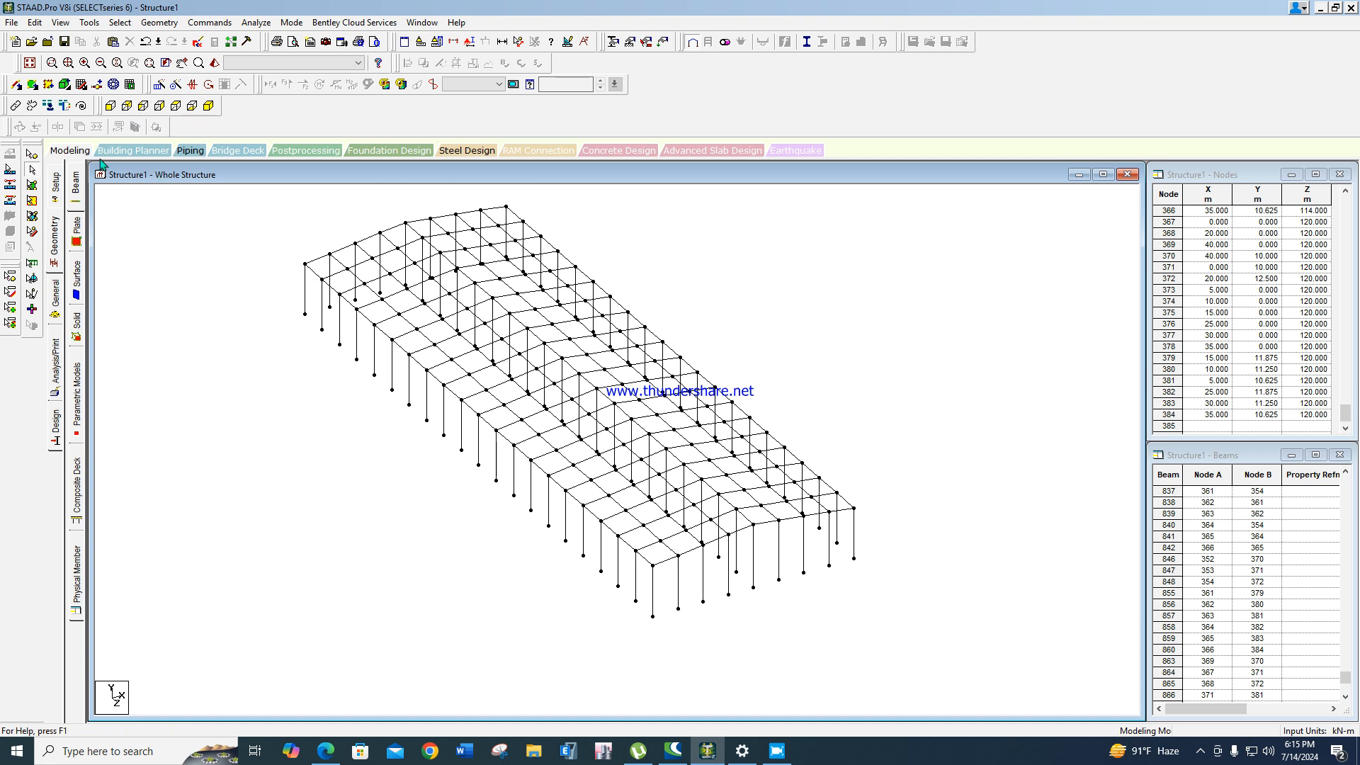
# Select the eave nodes on both sides of all frames and repeat them once along Y with a -2.0 m spacing.
pyautogui.click(110, 107)
pyautogui.click(32, 153)
pyautogui.moveTo(176, 306); pyautogui.dragTo(224, 358)
pyautogui.moveTo(943, 311); pyautogui.dragTo(994, 357)
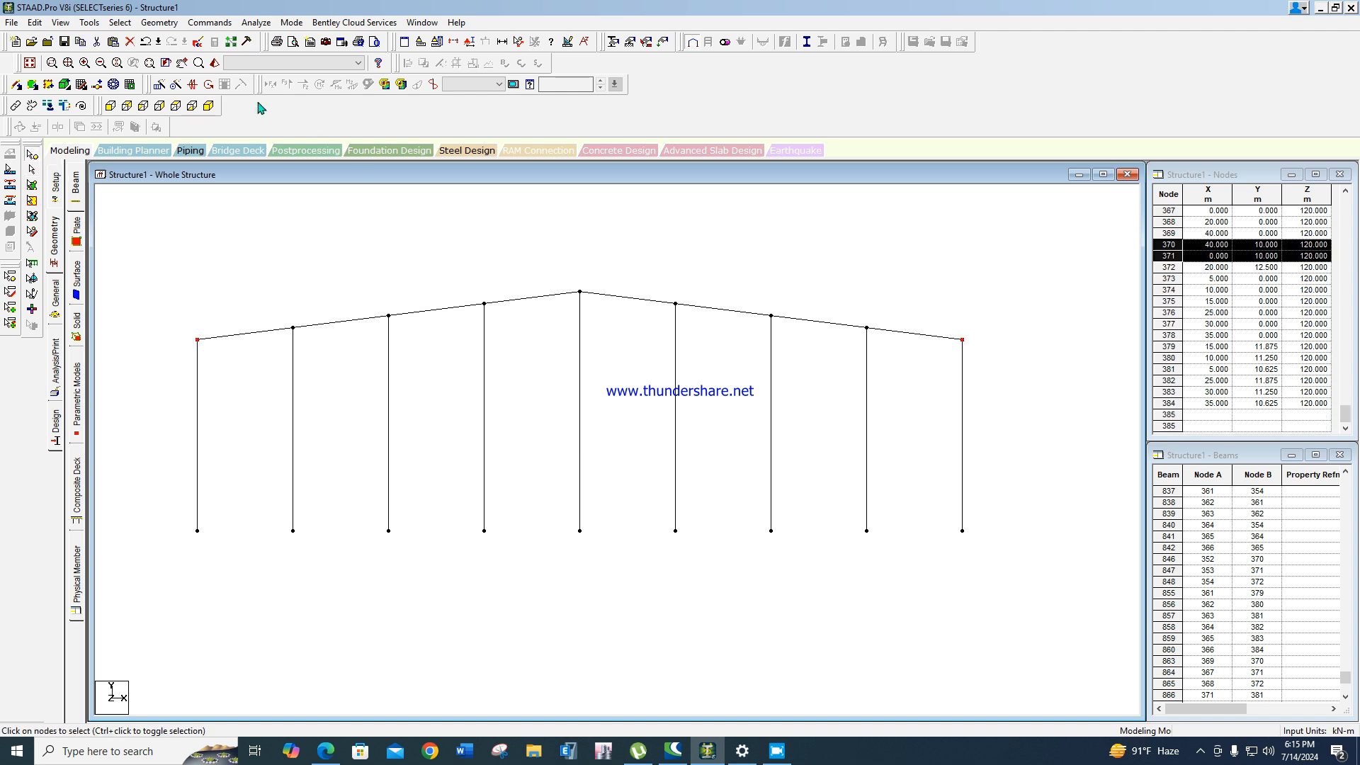
pyautogui.click(212, 107)
pyautogui.click(158, 23)
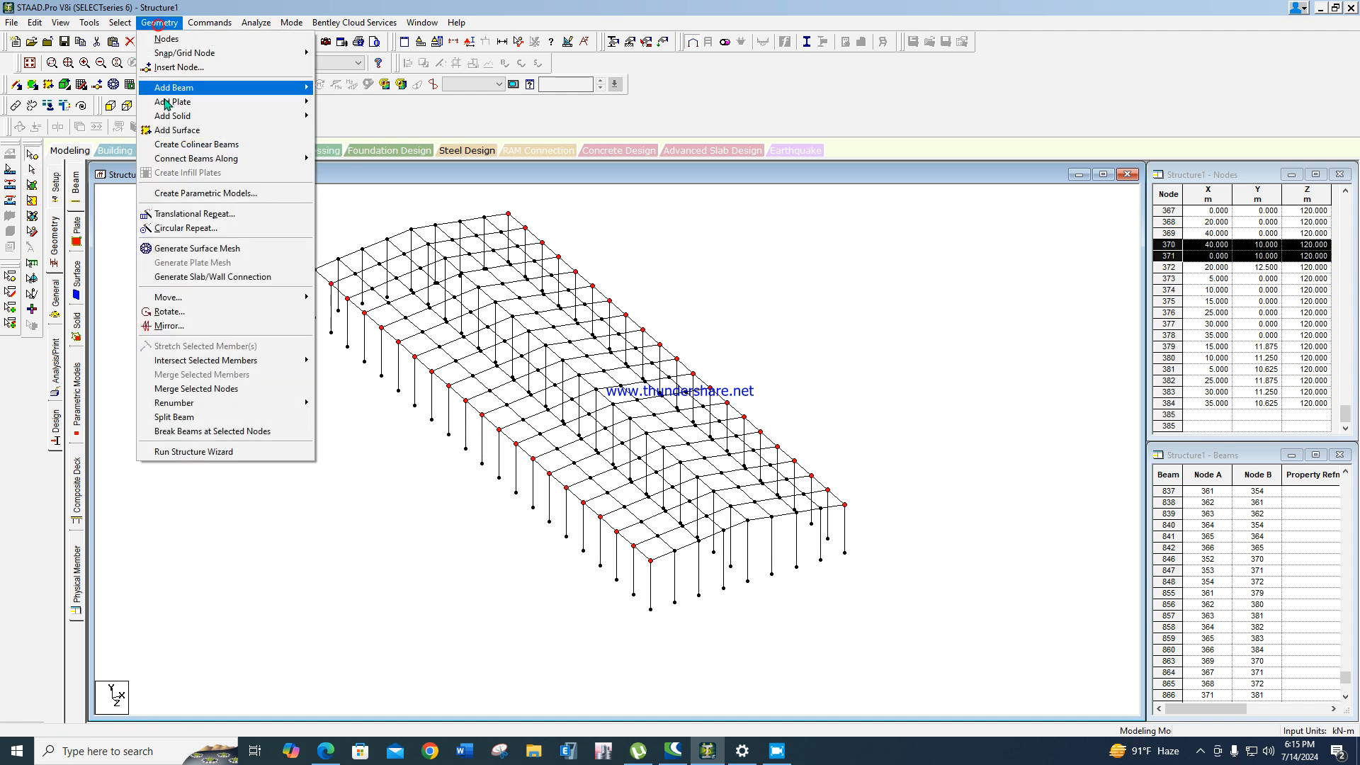
pyautogui.click(177, 213)
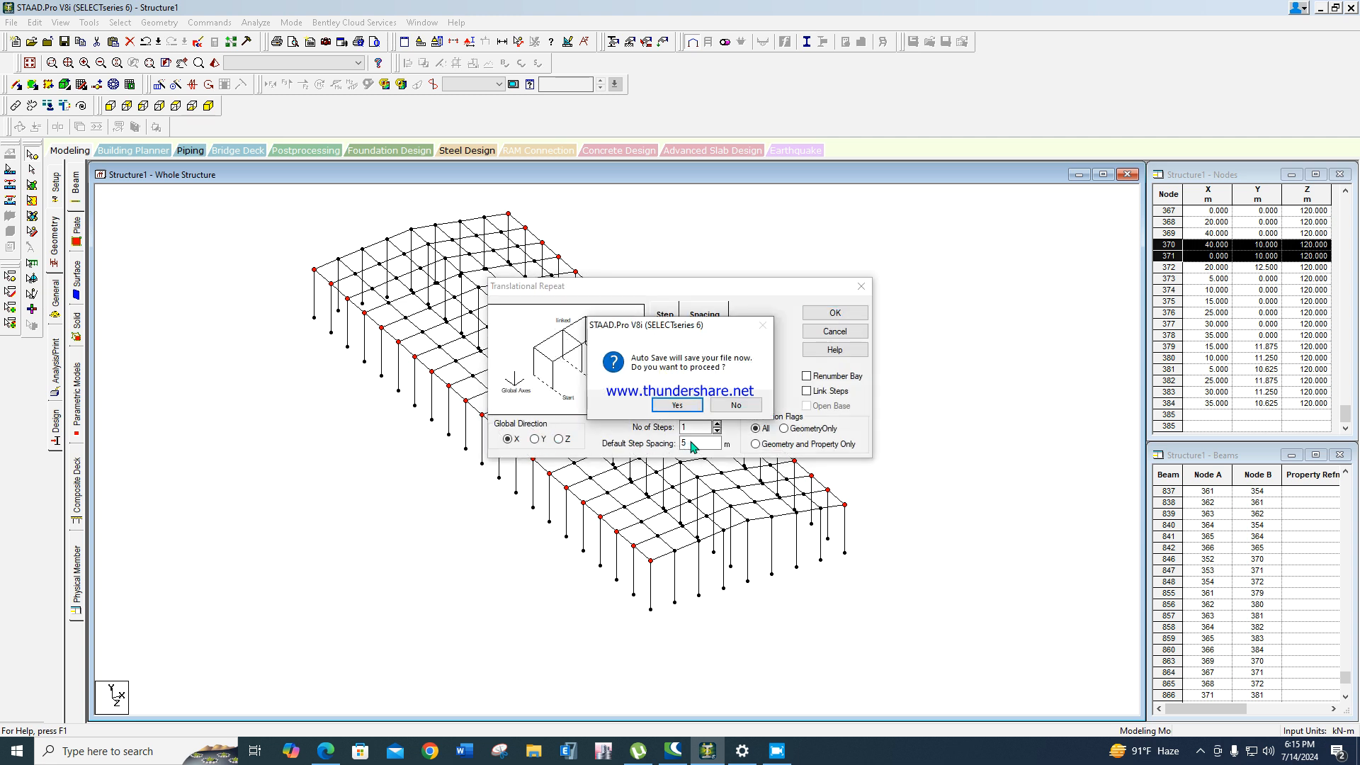
pyautogui.click(676, 405)
pyautogui.click(534, 438)
pyautogui.doubleClick(699, 444)
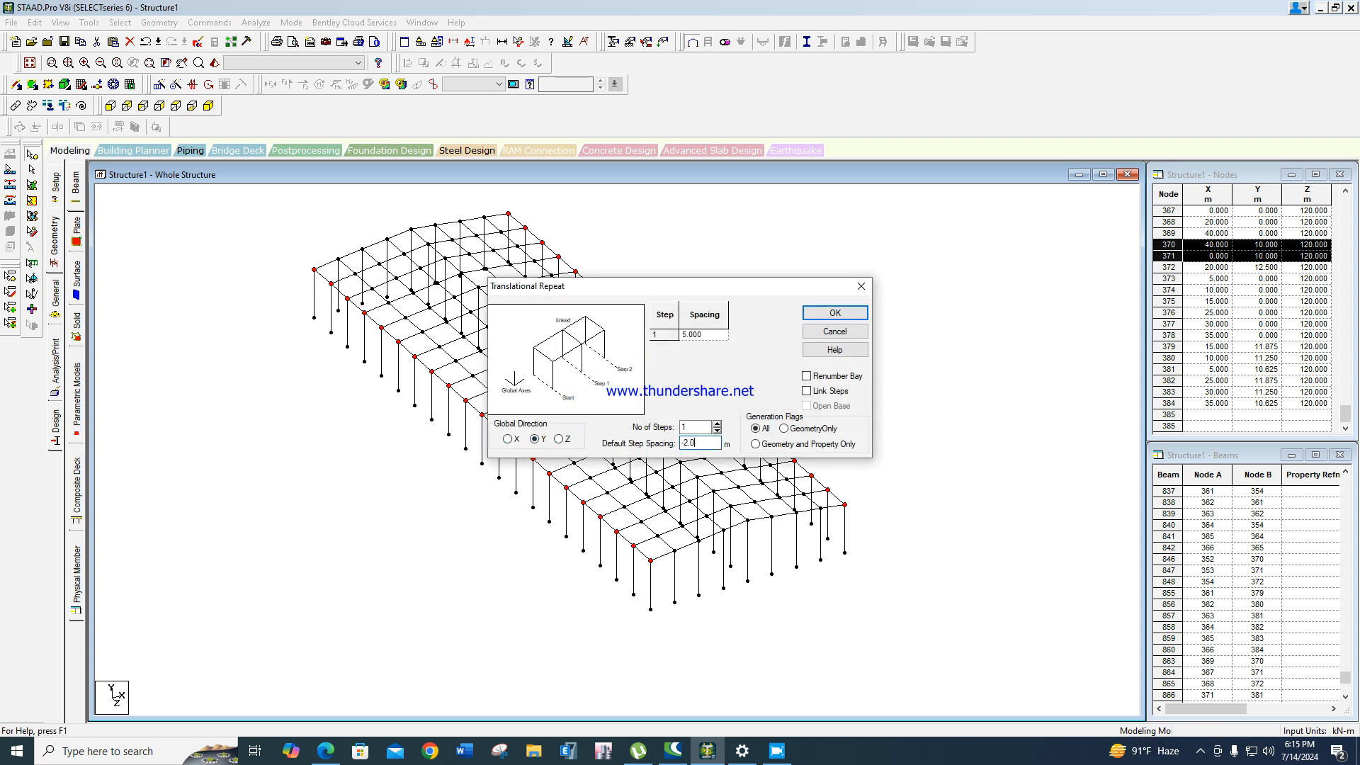
pyautogui.click(834, 312)
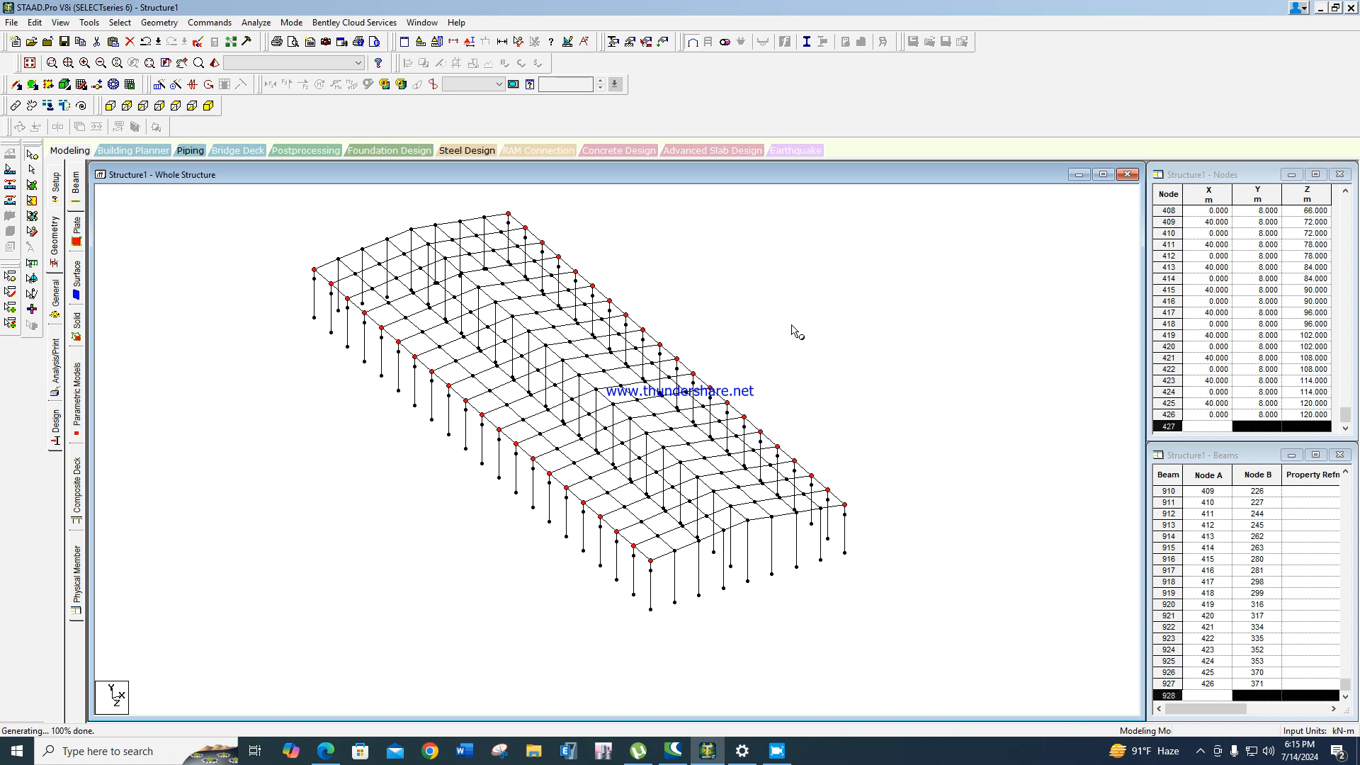
# Select the column nodes 2 m below the eaves on both sides of all frames and check them in 3D.
pyautogui.click(110, 106)
pyautogui.click(192, 106)
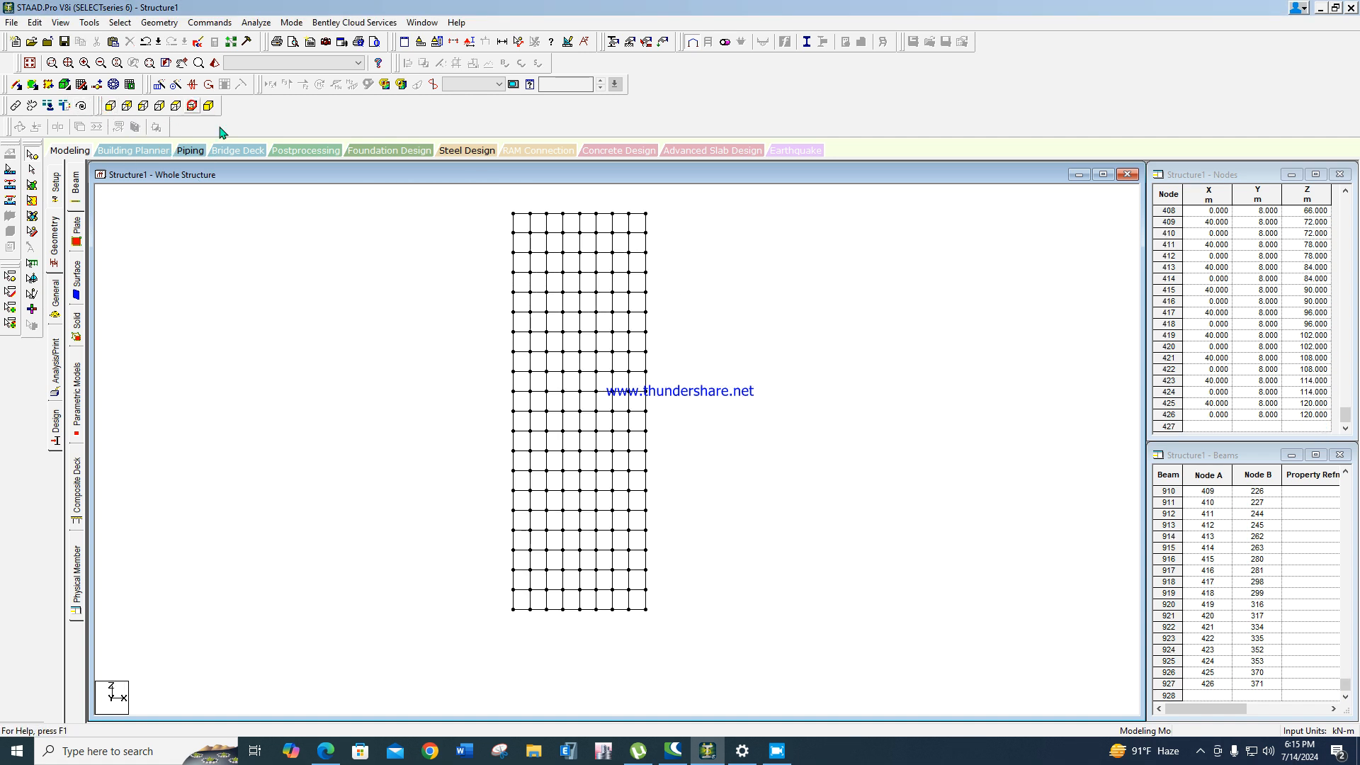
pyautogui.click(110, 106)
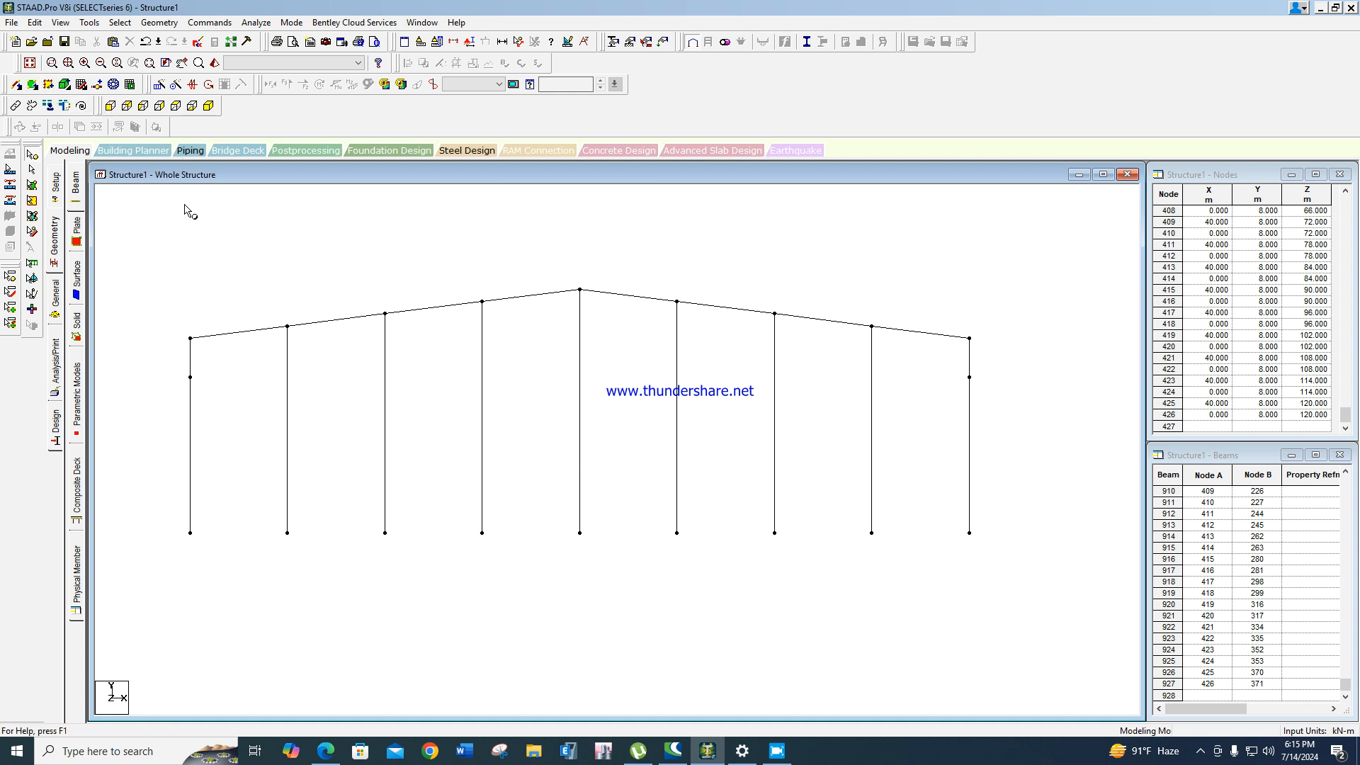
pyautogui.scroll(-2, 198, 383)
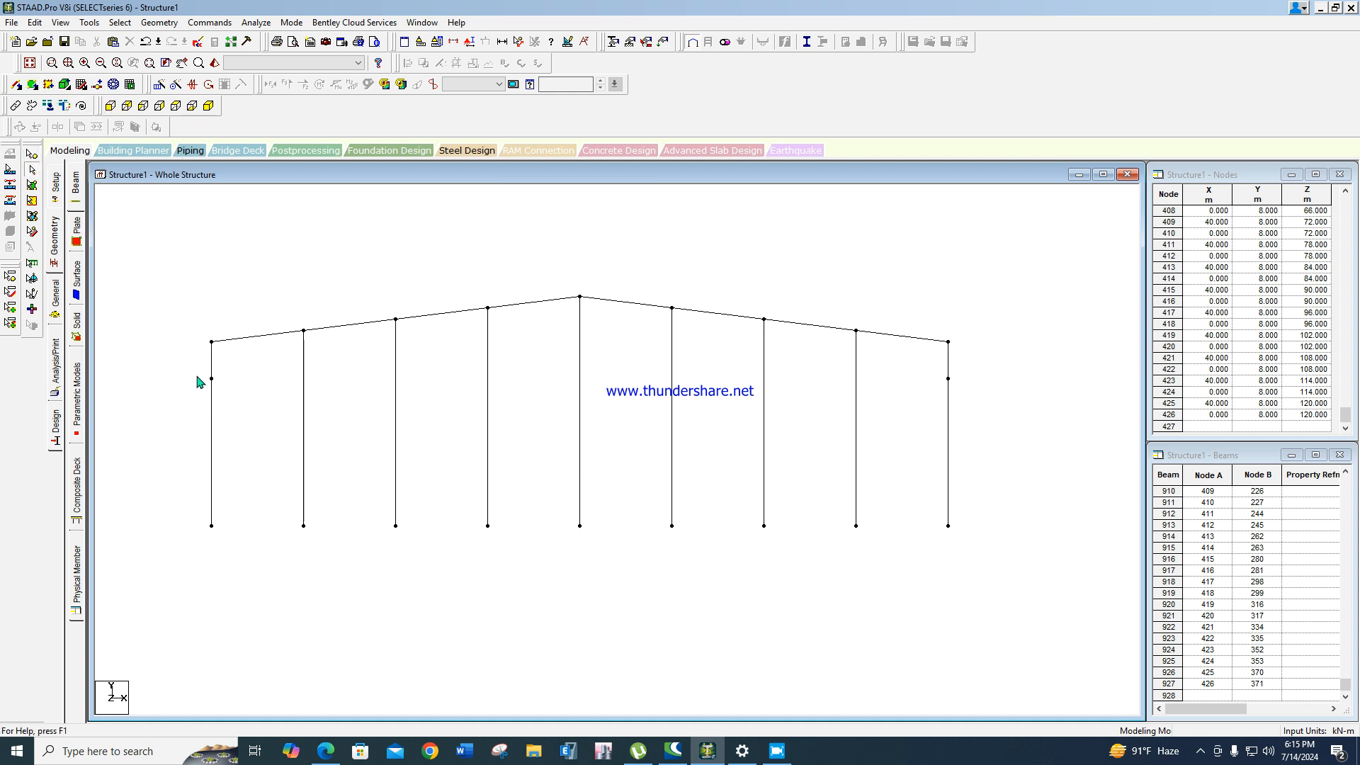
pyautogui.scroll(-1, 163, 255)
pyautogui.click(32, 170)
pyautogui.moveTo(224, 369); pyautogui.dragTo(282, 400)
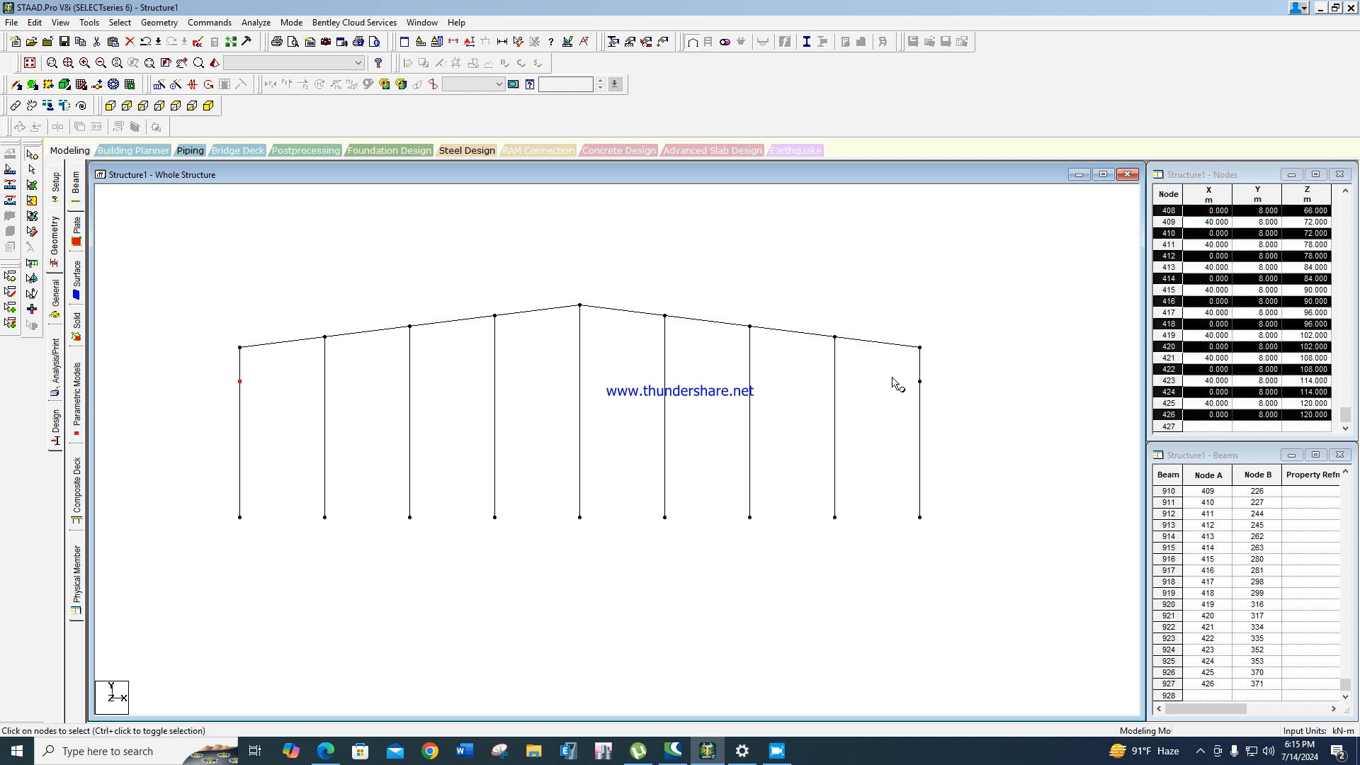
pyautogui.keyDown('ctrl'); pyautogui.moveTo(888, 367); pyautogui.dragTo(984, 412); pyautogui.keyUp('ctrl')
pyautogui.scroll(2, 595, 269)
pyautogui.click(208, 107)
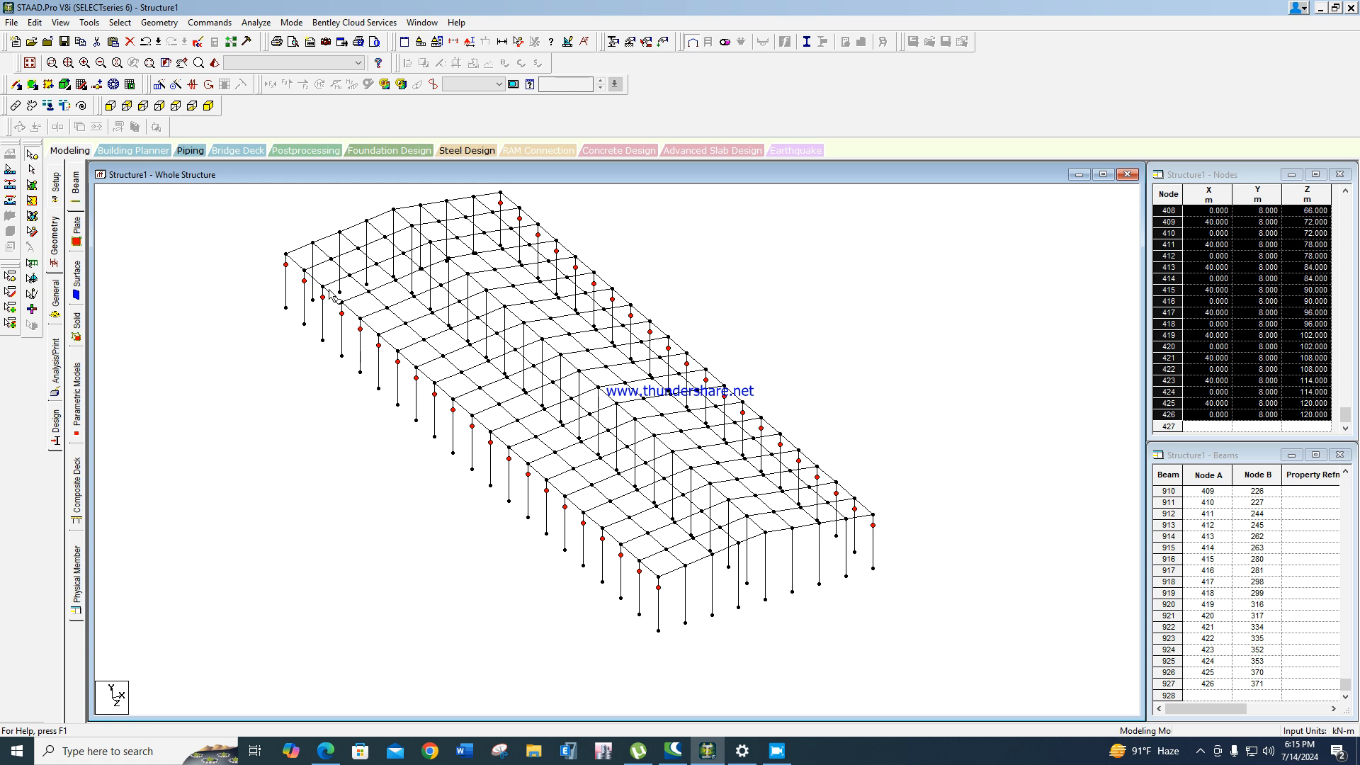
pyautogui.scroll(-3, 332, 293)
# Select only the interior frames in plan, excluding both gable ends, and display them in the active window from the front.
pyautogui.click(176, 105)
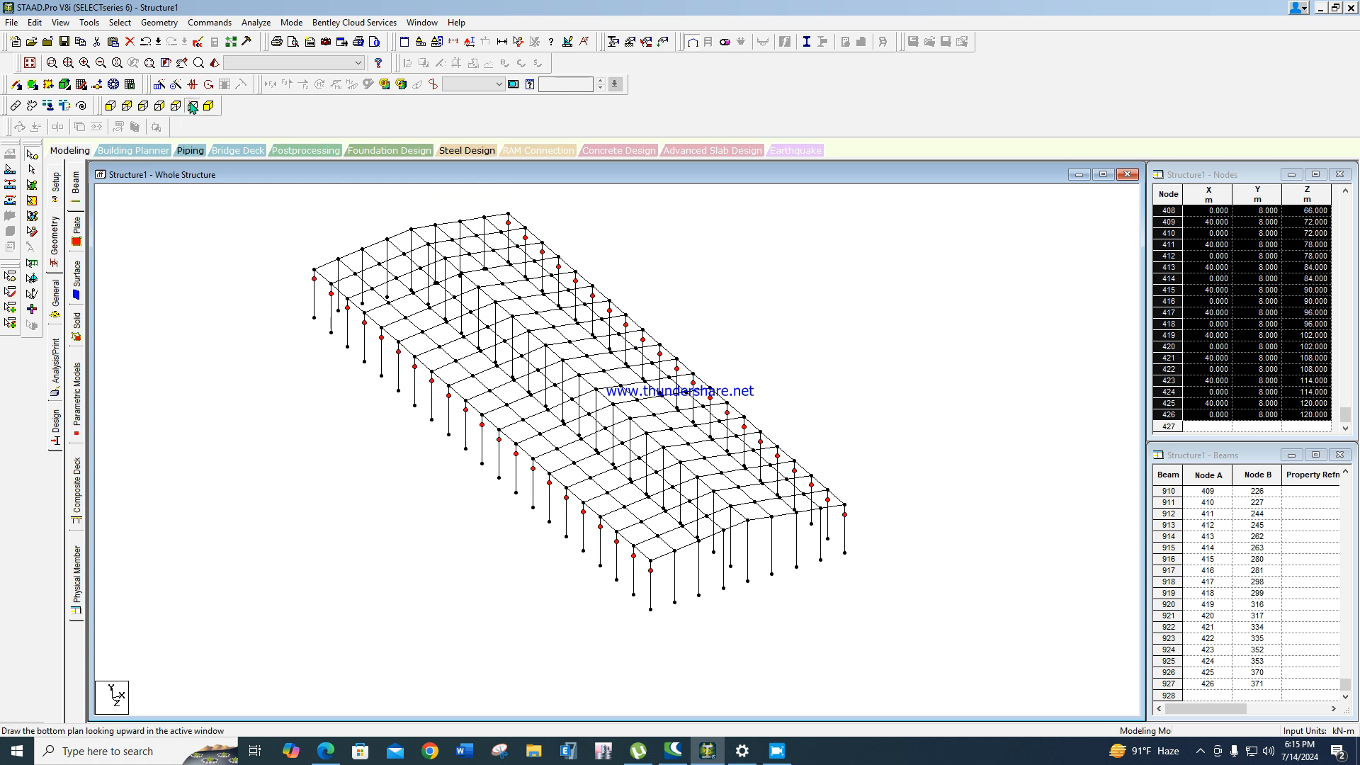
pyautogui.click(326, 248)
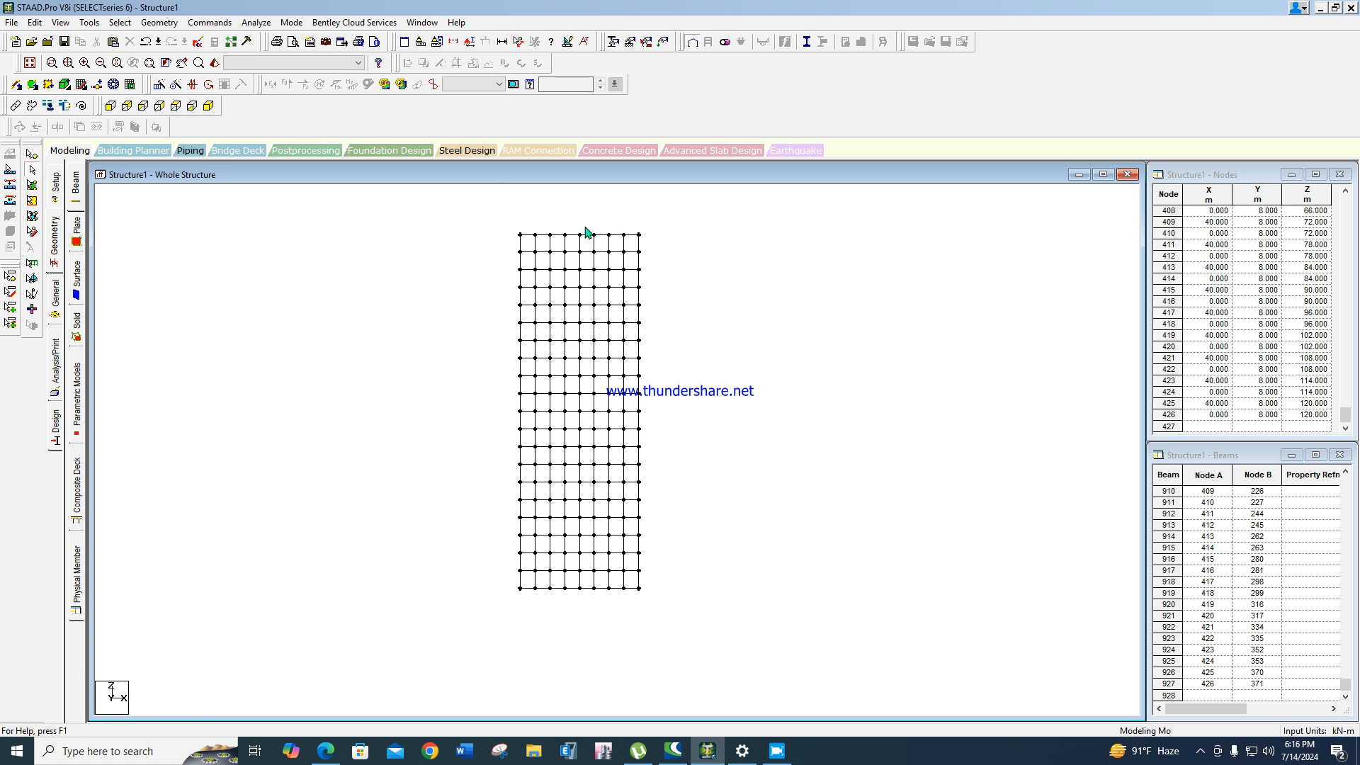
pyautogui.scroll(1, 524, 251)
pyautogui.moveTo(503, 229); pyautogui.dragTo(827, 599)
pyautogui.rightClick(394, 258)
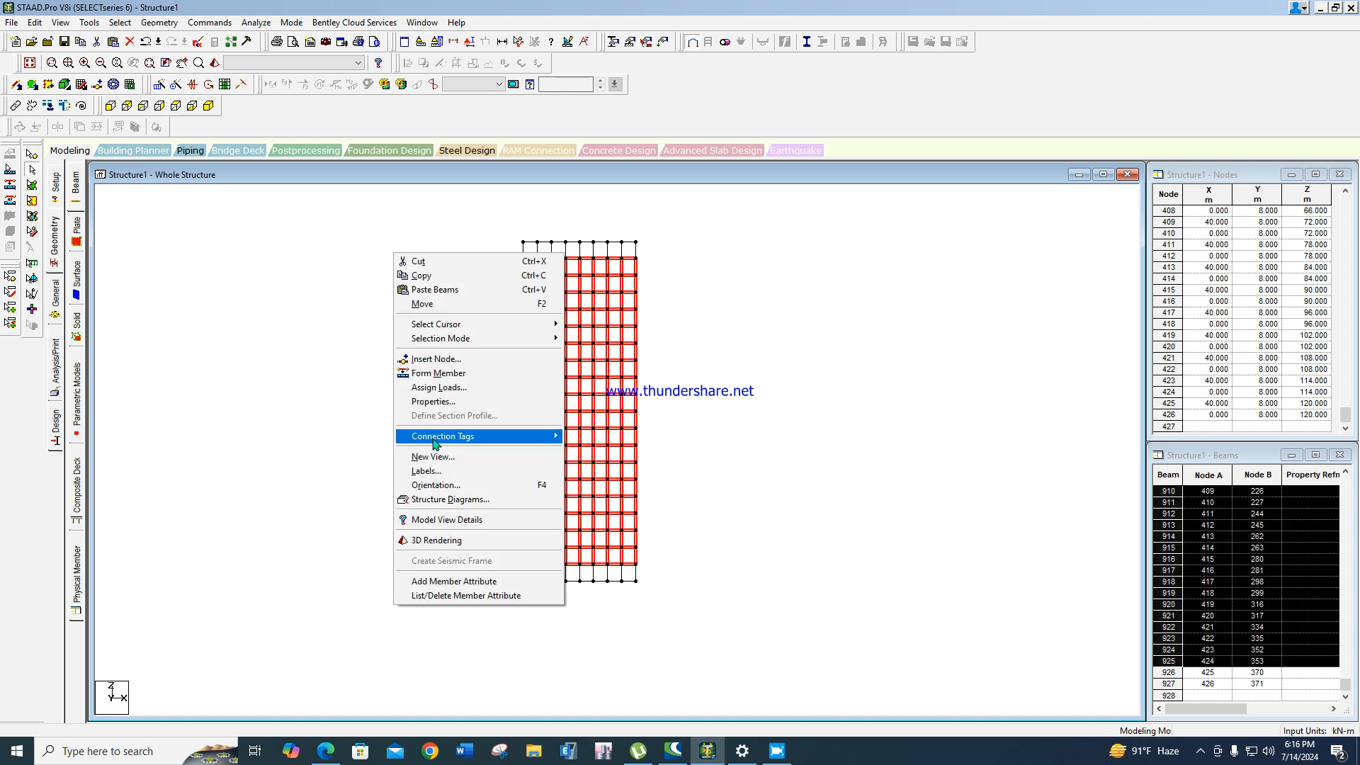
pyautogui.click(439, 451)
pyautogui.click(771, 361)
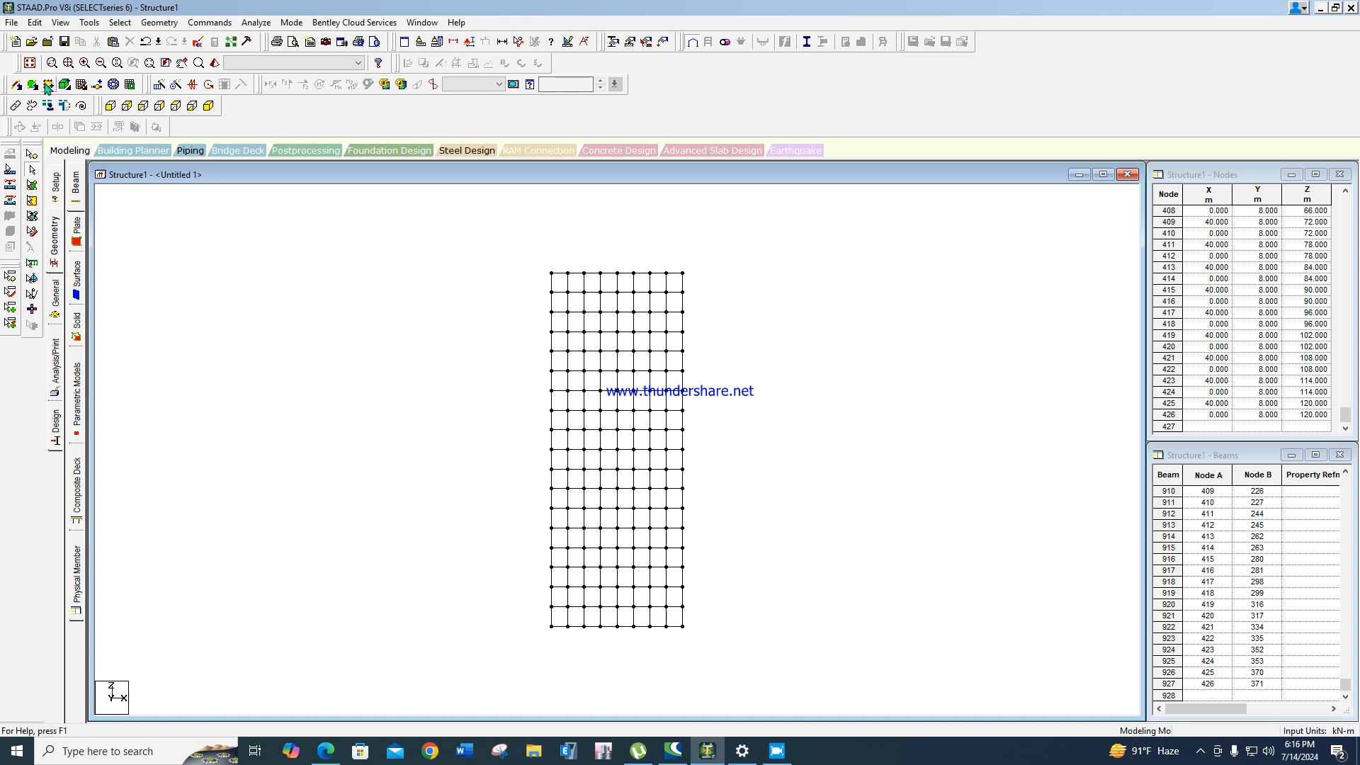
pyautogui.click(110, 108)
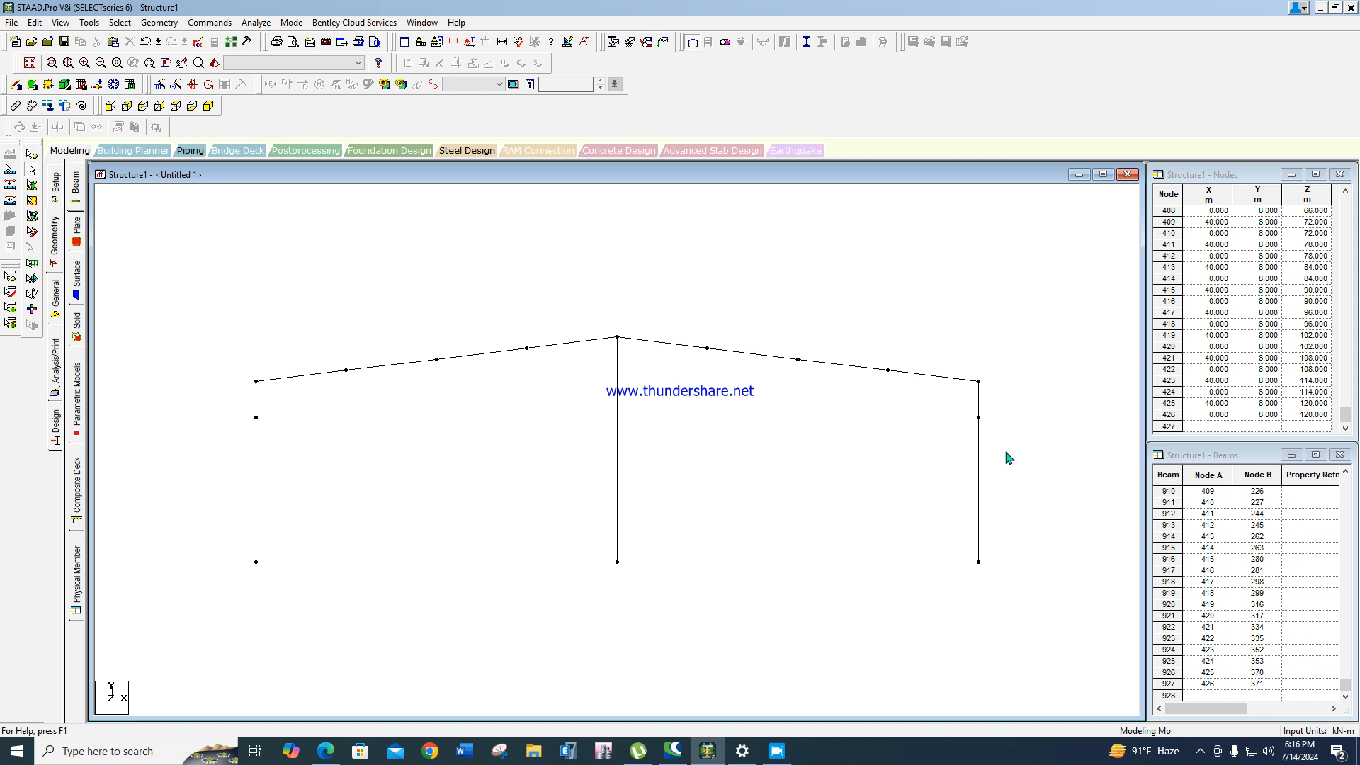
# Select the nodes at the 8 m level on both outer columns of all interior frames.
pyautogui.scroll(-1, 873, 436)
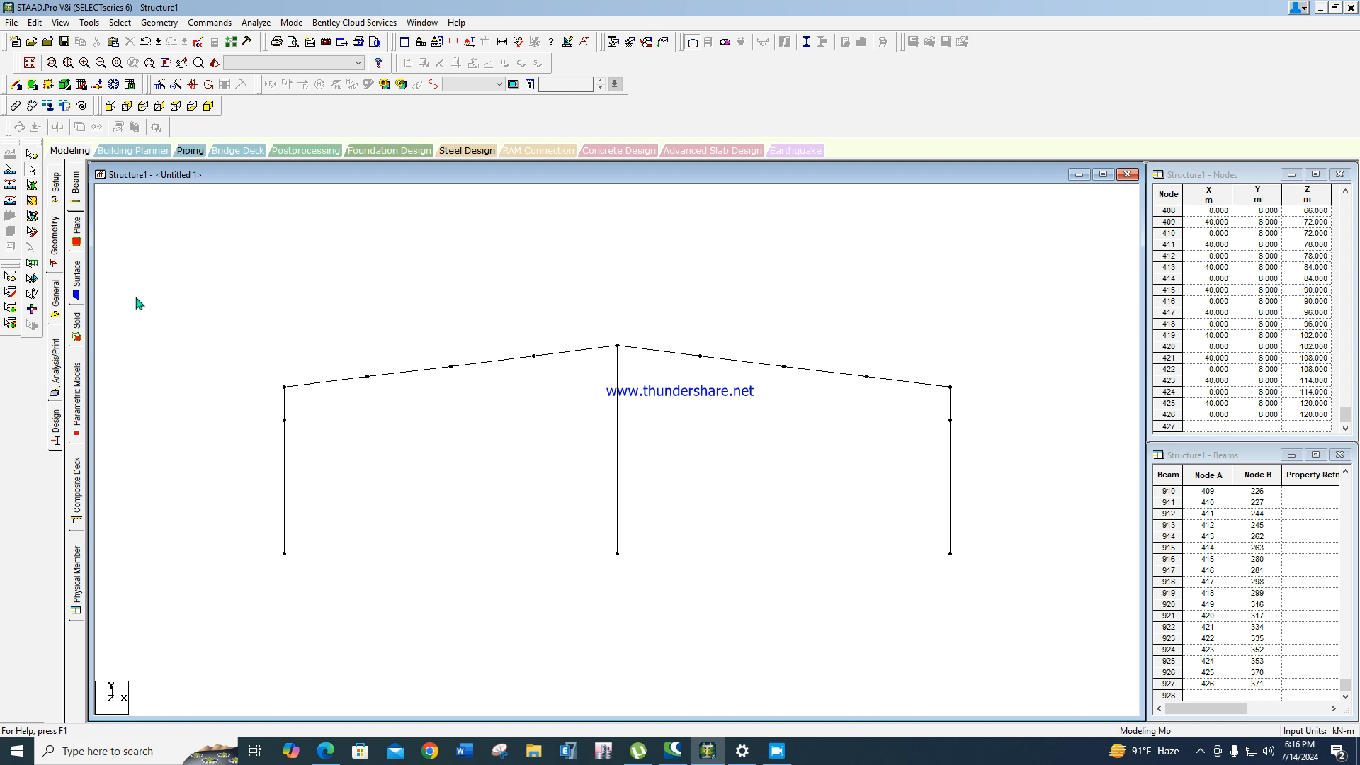
pyautogui.click(29, 171)
pyautogui.moveTo(246, 399); pyautogui.dragTo(1088, 443)
pyautogui.click(210, 22)
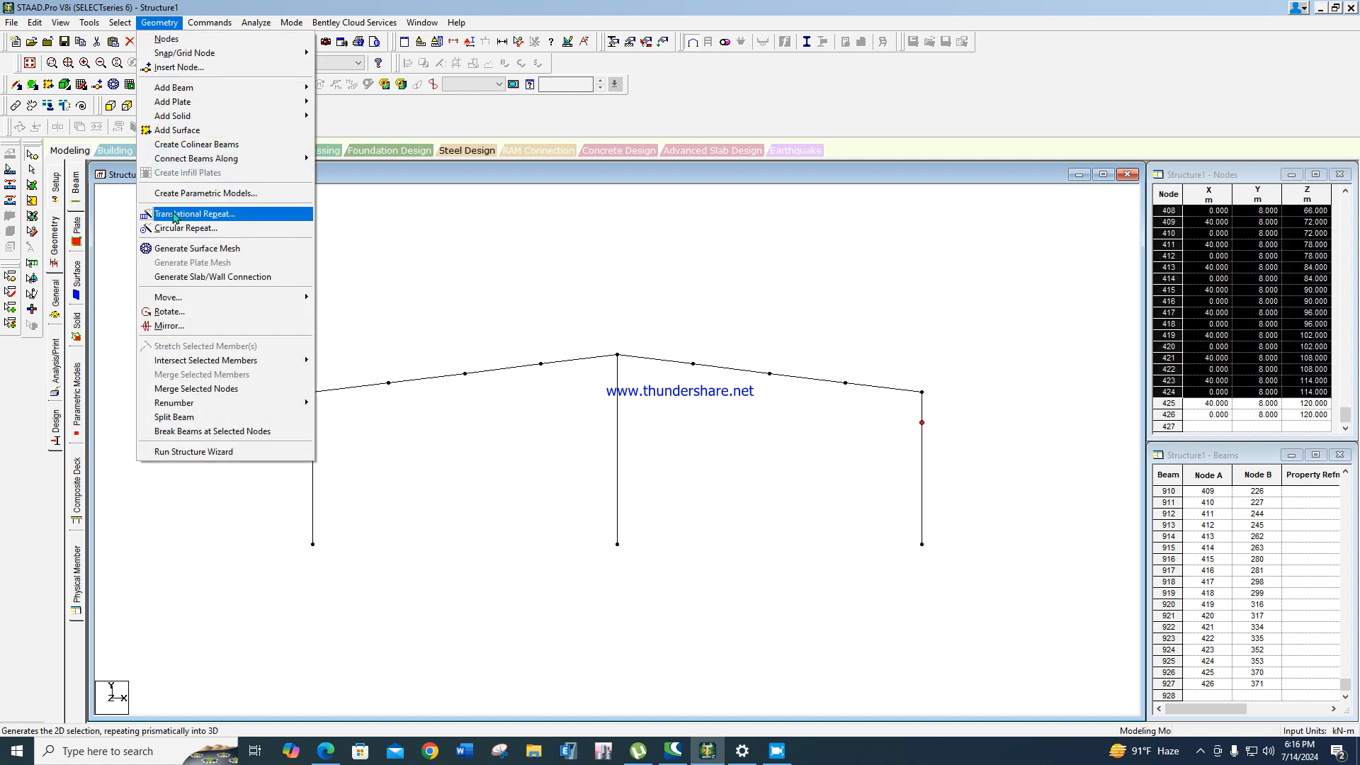
pyautogui.click(186, 215)
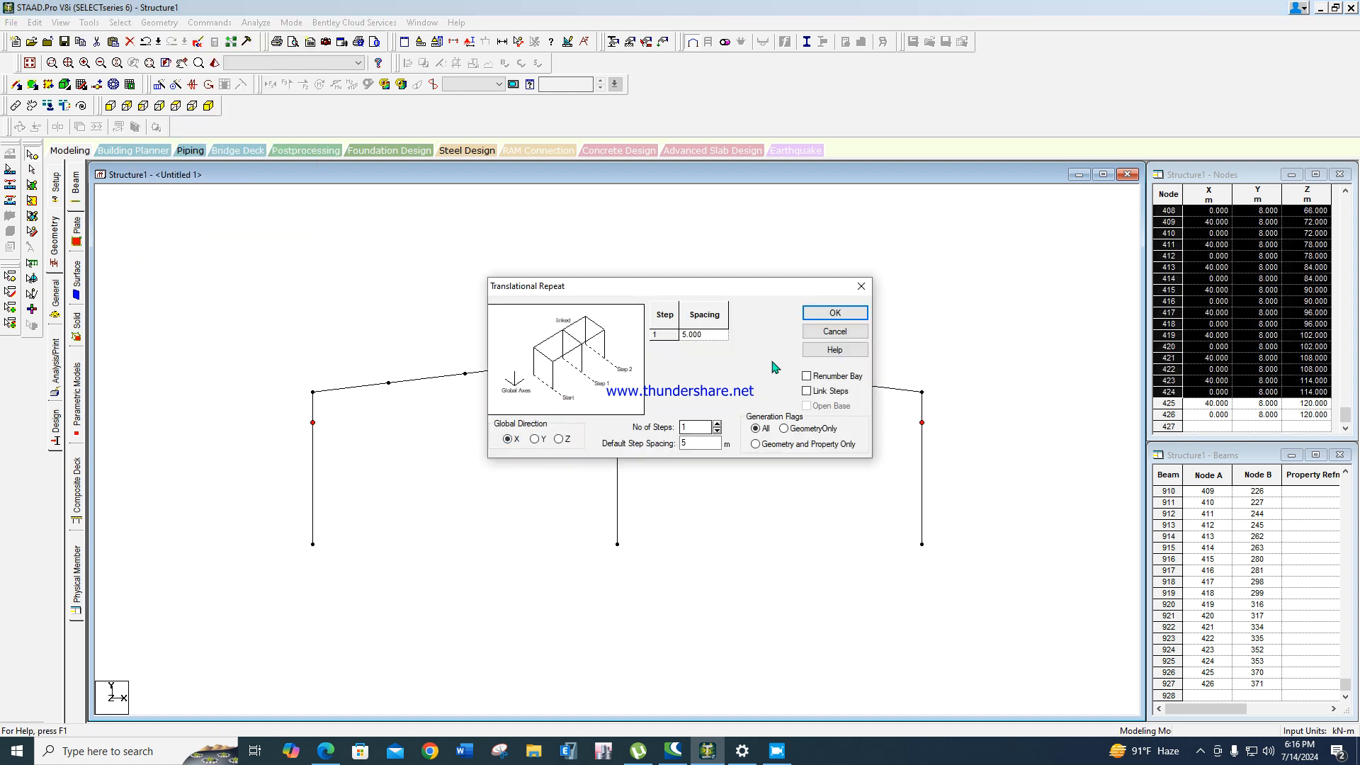
pyautogui.click(829, 313)
# Connect the selected 8 m level nodes with beams along the X direction across each interior frame.
pyautogui.click(159, 22)
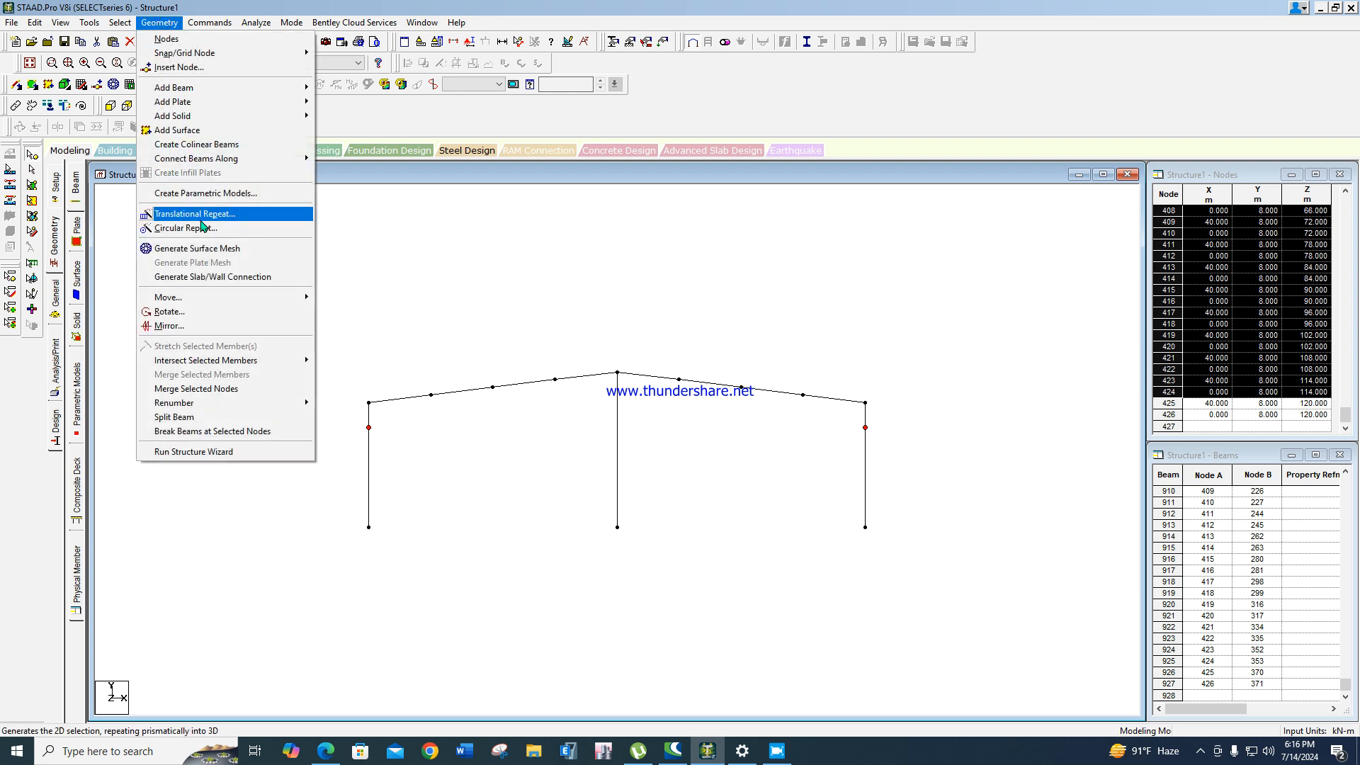
pyautogui.moveTo(243, 163)
pyautogui.click(344, 188)
pyautogui.click(727, 413)
# Select all members of the interior frames and intersect them so the cross beams join the ridge columns.
pyautogui.moveTo(277, 255); pyautogui.dragTo(1016, 652)
pyautogui.click(159, 22)
pyautogui.moveTo(284, 360)
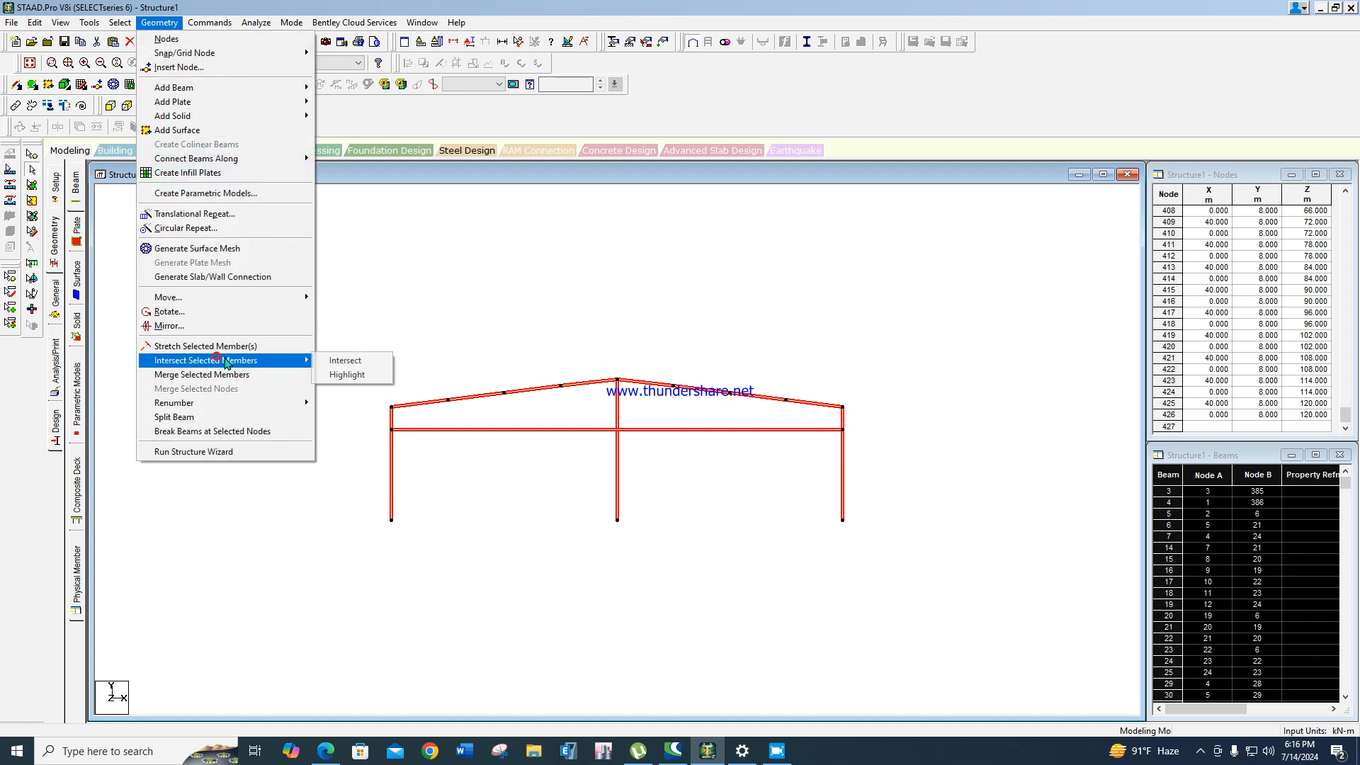
pyautogui.click(349, 360)
pyautogui.click(633, 405)
pyautogui.click(716, 406)
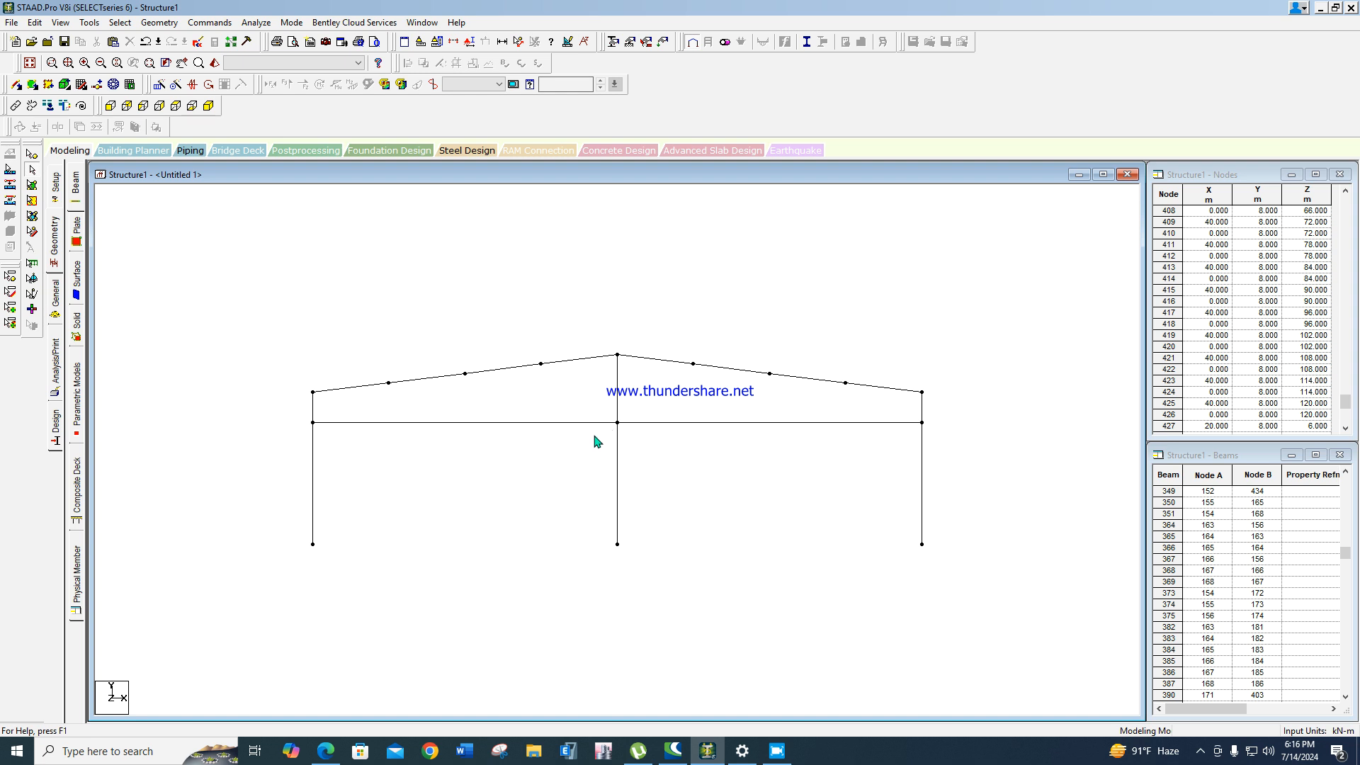
# Repeat the 8 m level nodes of the X = 0 and centre columns once along X with a 0.8 m spacing.
pyautogui.scroll(1, 536, 453)
pyautogui.click(31, 170)
pyautogui.click(290, 421)
pyautogui.moveTo(582, 417); pyautogui.dragTo(648, 424)
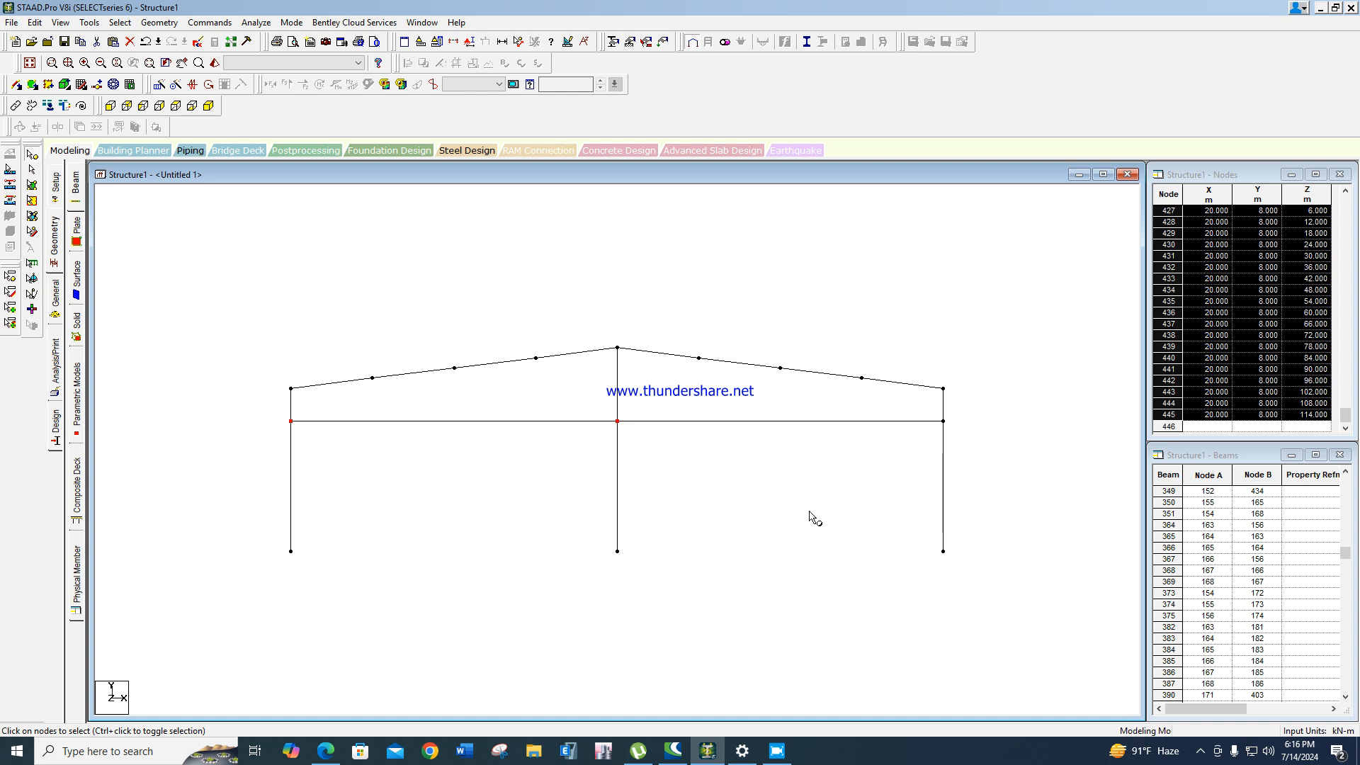
pyautogui.scroll(1, 733, 428)
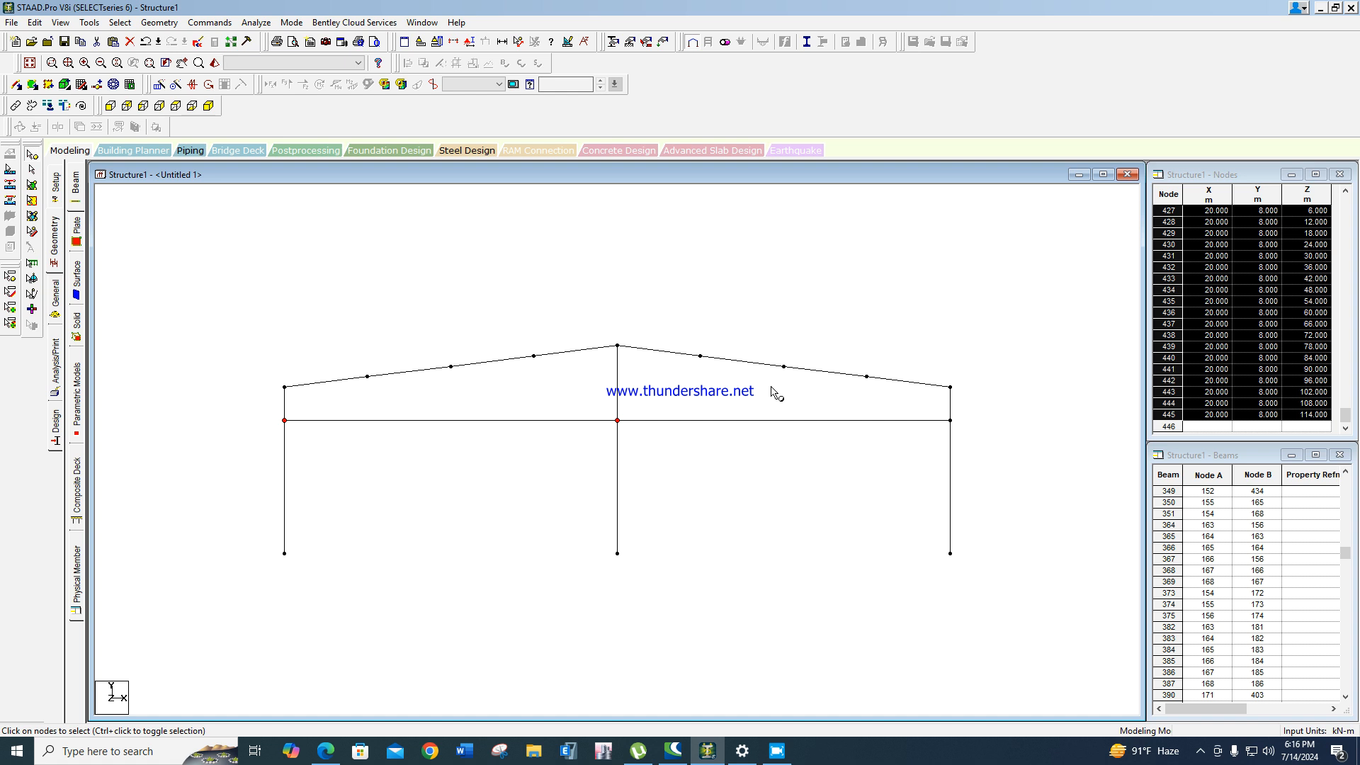
pyautogui.click(209, 22)
pyautogui.click(207, 215)
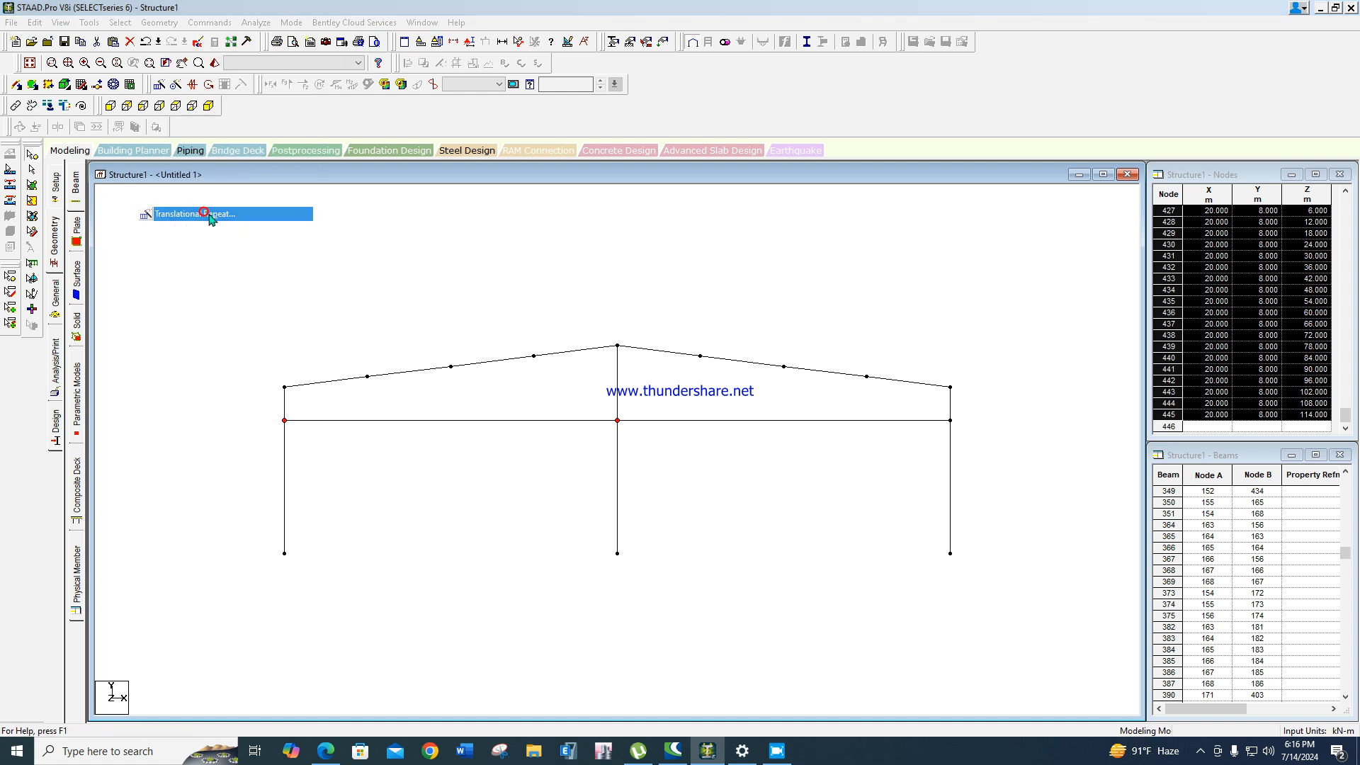
pyautogui.moveTo(697, 442); pyautogui.dragTo(603, 443)
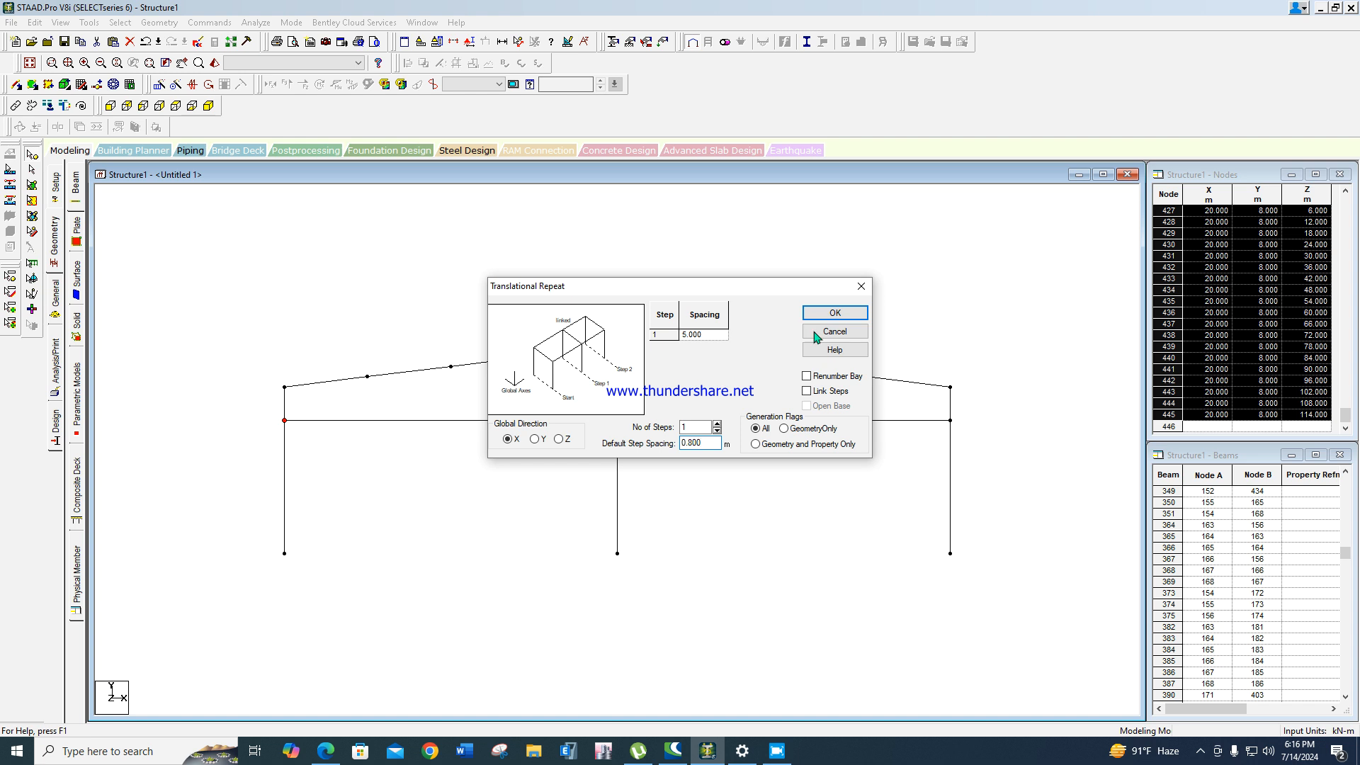
pyautogui.click(834, 312)
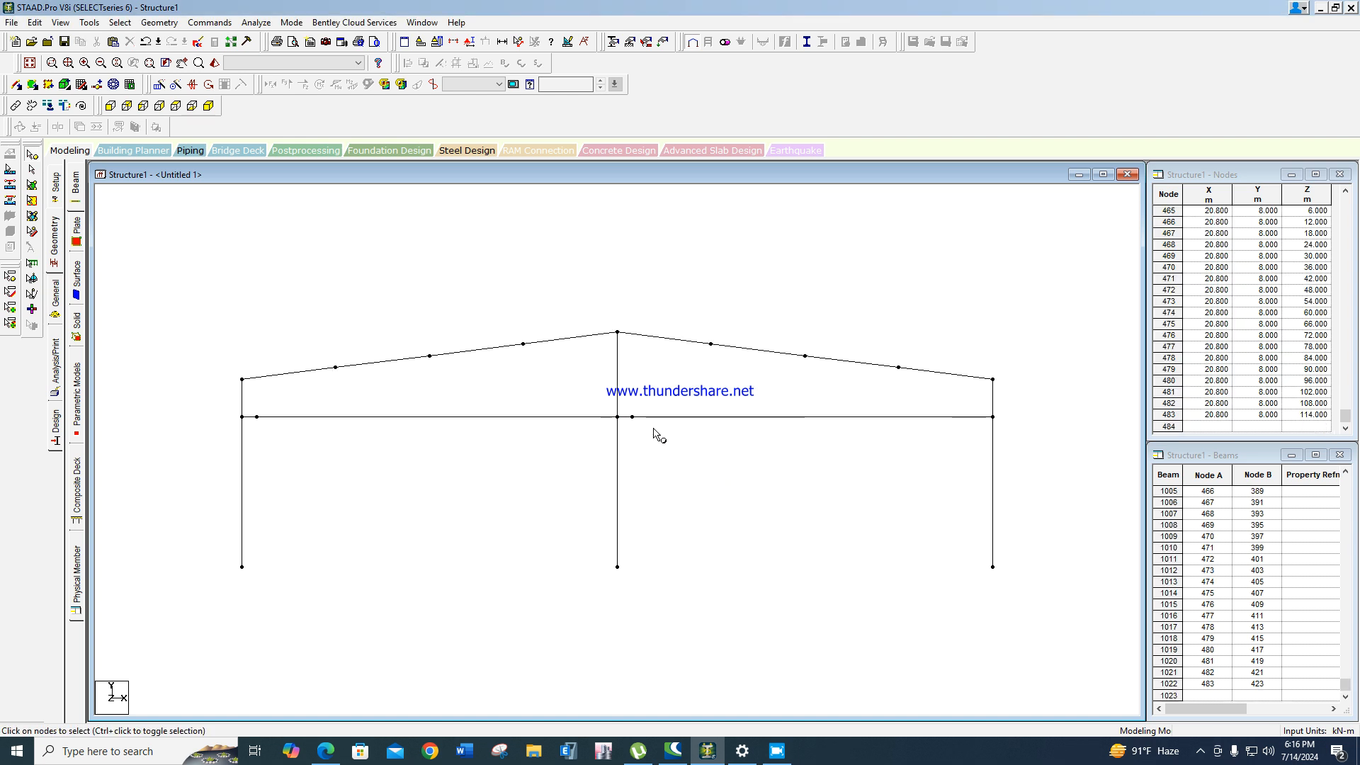
# Repeat the 8 m level nodes of the X = 40 m and centre columns once along X with a -0.8 m spacing.
pyautogui.click(992, 417)
pyautogui.keyDown('ctrl'); pyautogui.click(618, 416); pyautogui.keyUp('ctrl')
pyautogui.click(159, 23)
pyautogui.click(194, 213)
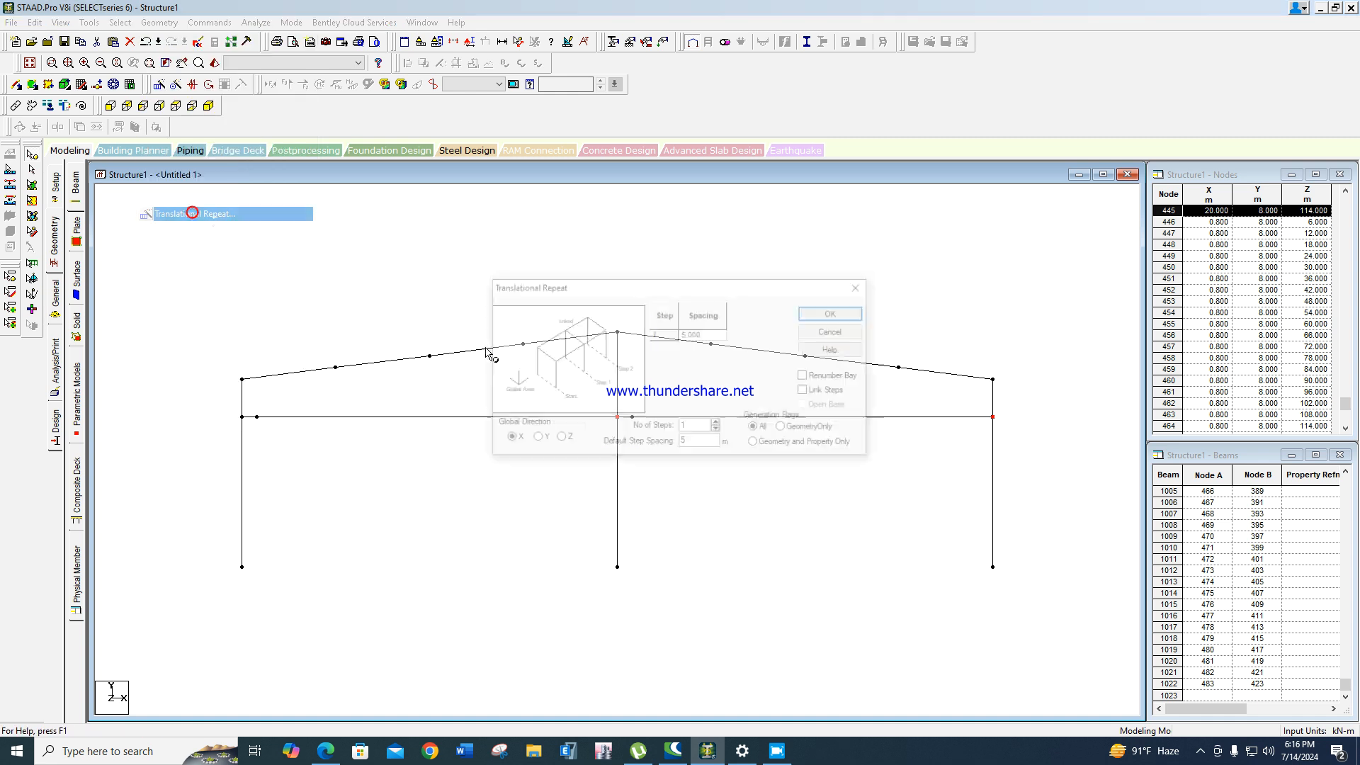
pyautogui.doubleClick(700, 443)
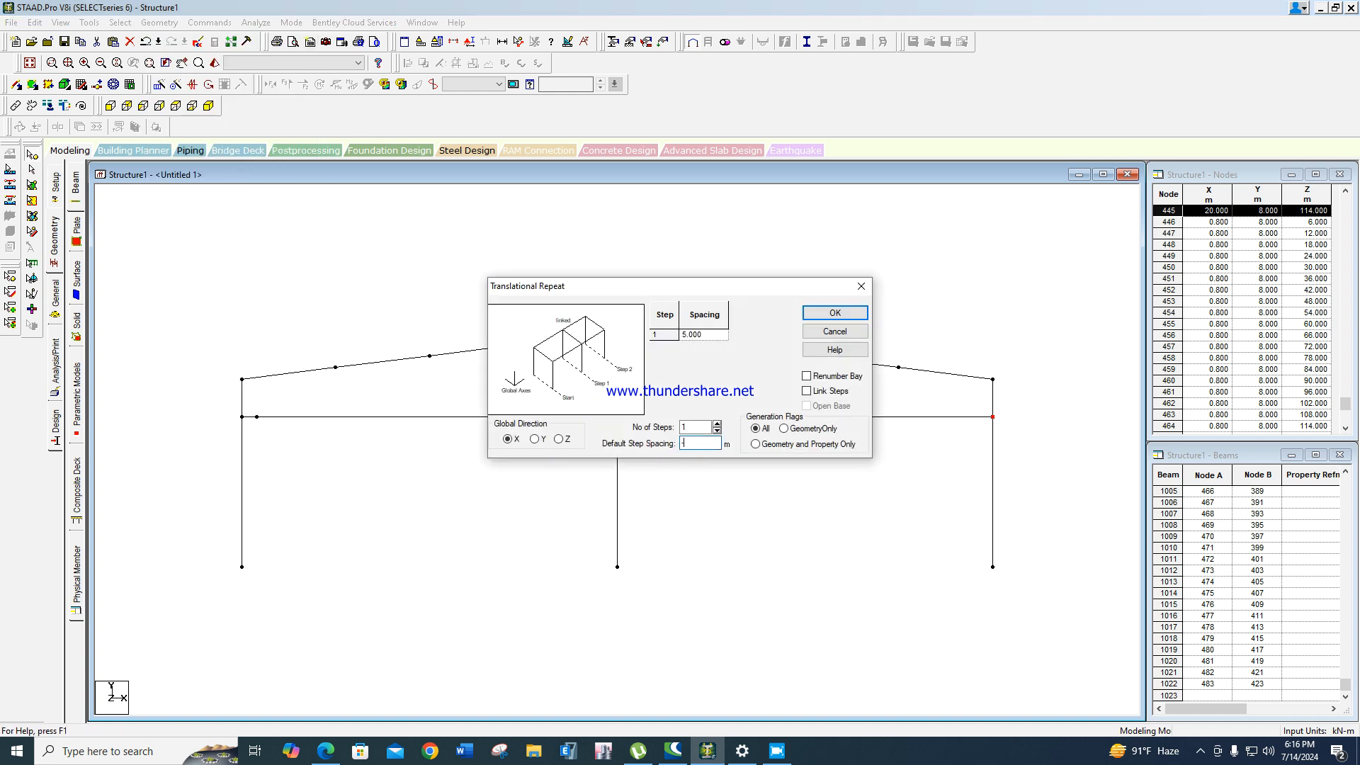
pyautogui.click(835, 313)
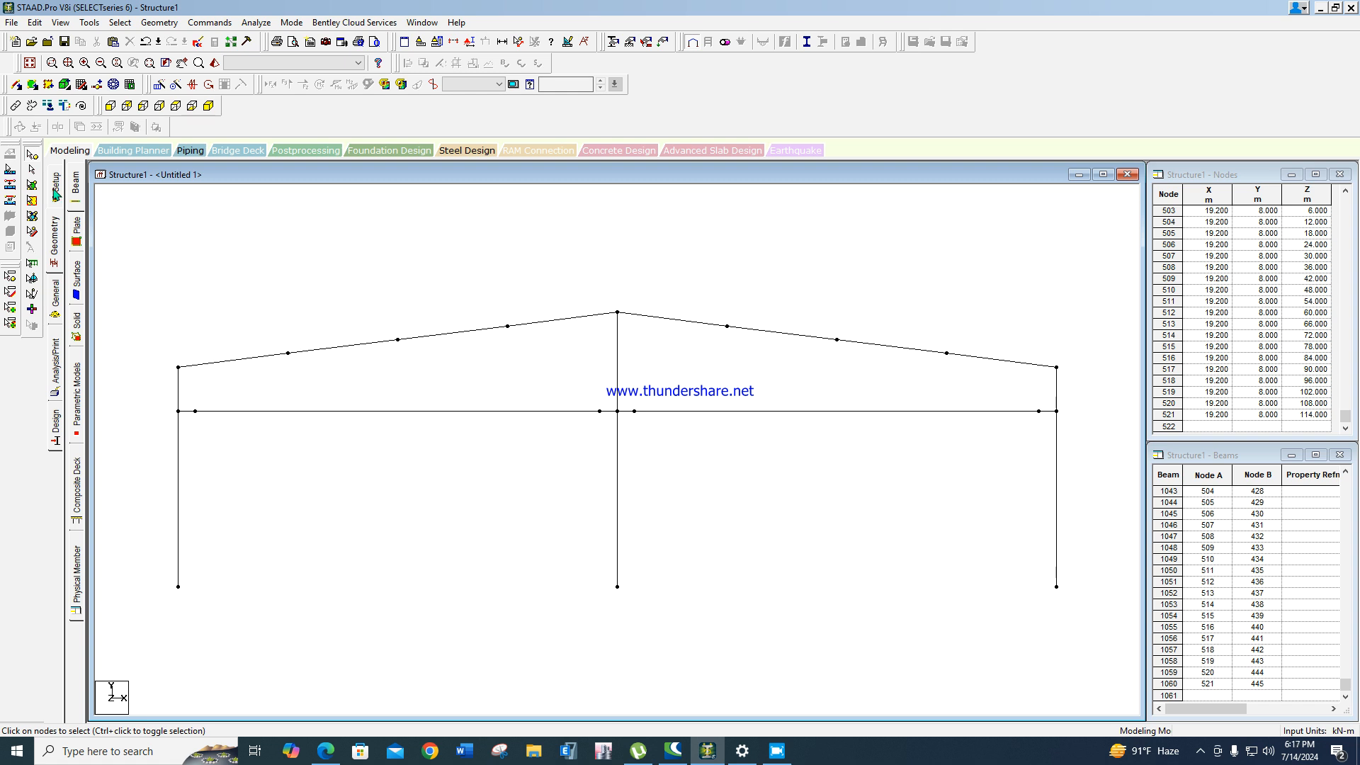
# Delete the long cross beams on both sides of the centre column, keeping only the 0.8 m bracket stubs.
pyautogui.click(352, 412)
pyautogui.keyDown('ctrl'); pyautogui.click(765, 412); pyautogui.keyUp('ctrl')
pyautogui.press('Delete')
pyautogui.click(719, 407)
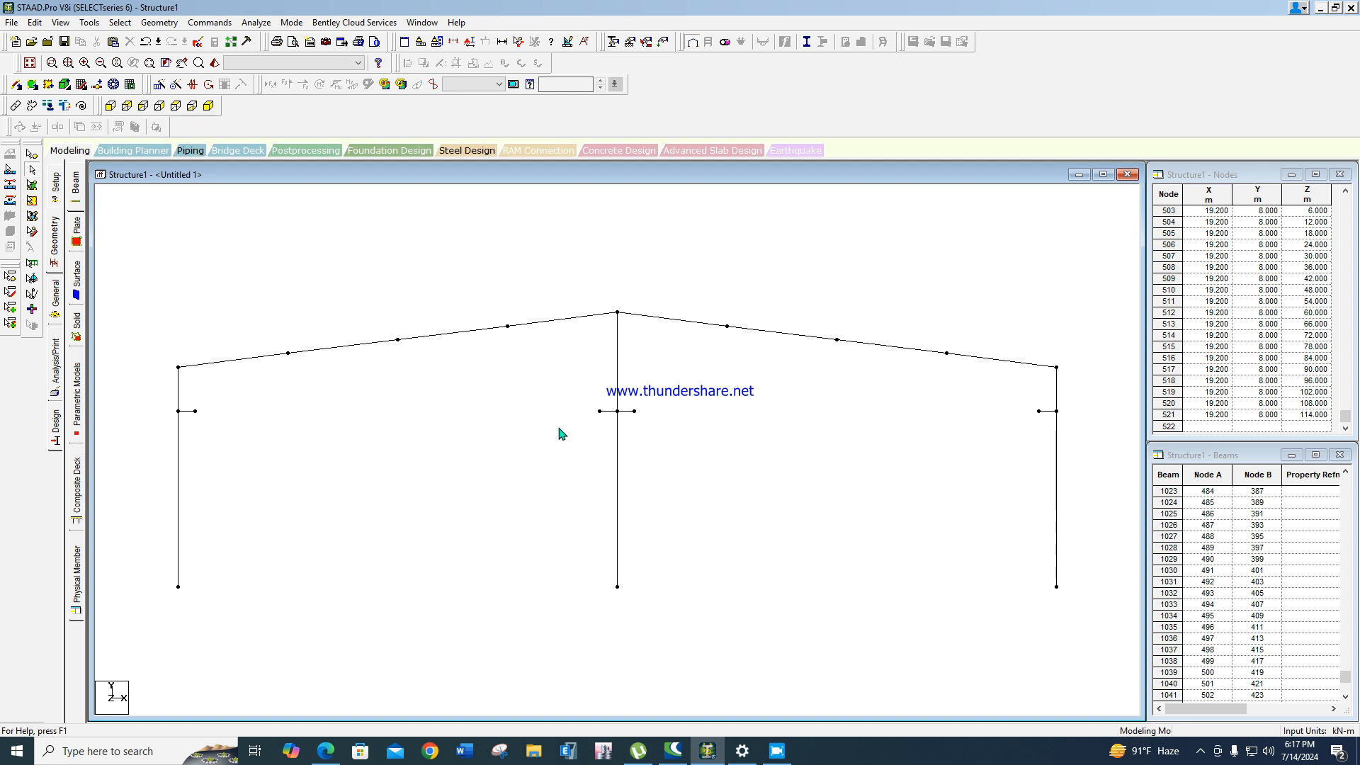
# Examine the bracket stubs on the interior frames in 3D and show the whole structure again.
pyautogui.click(208, 105)
pyautogui.scroll(3, 436, 385)
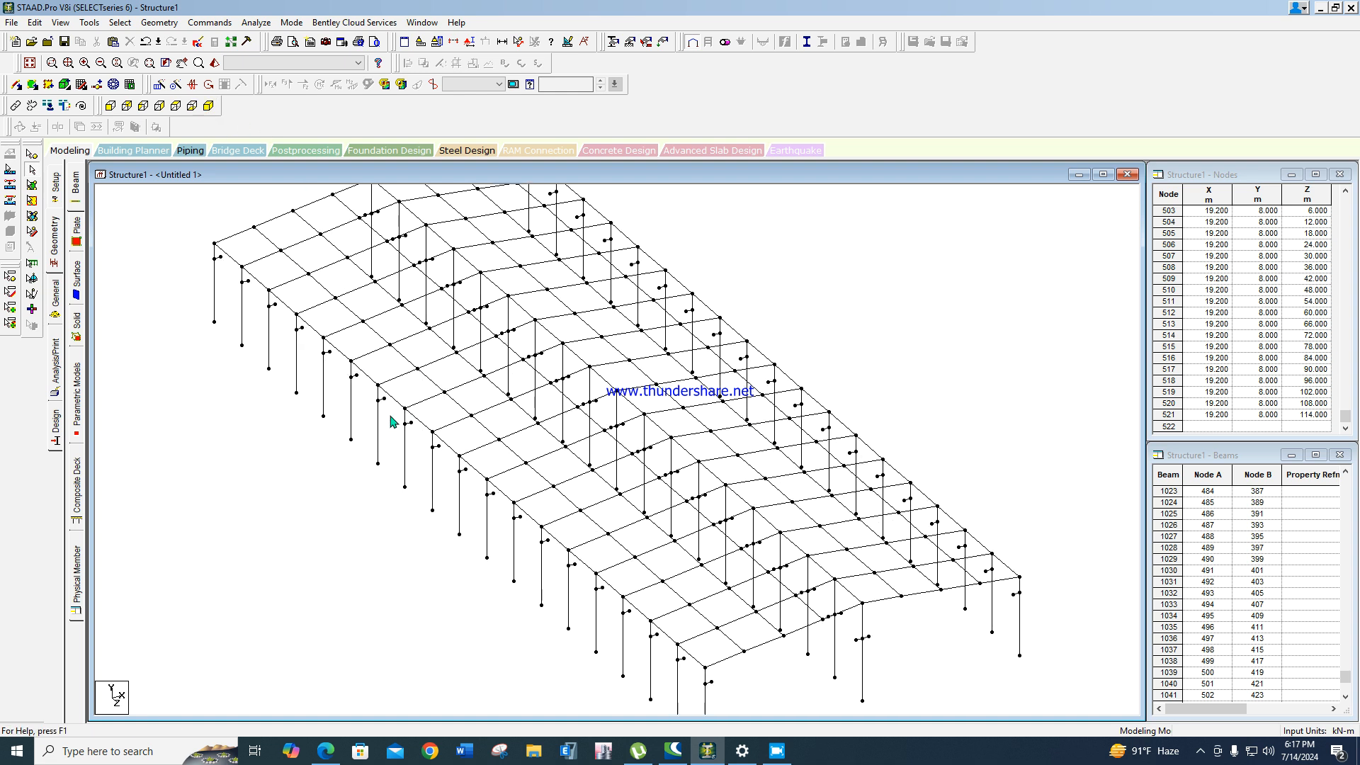
pyautogui.scroll(5, 437, 385)
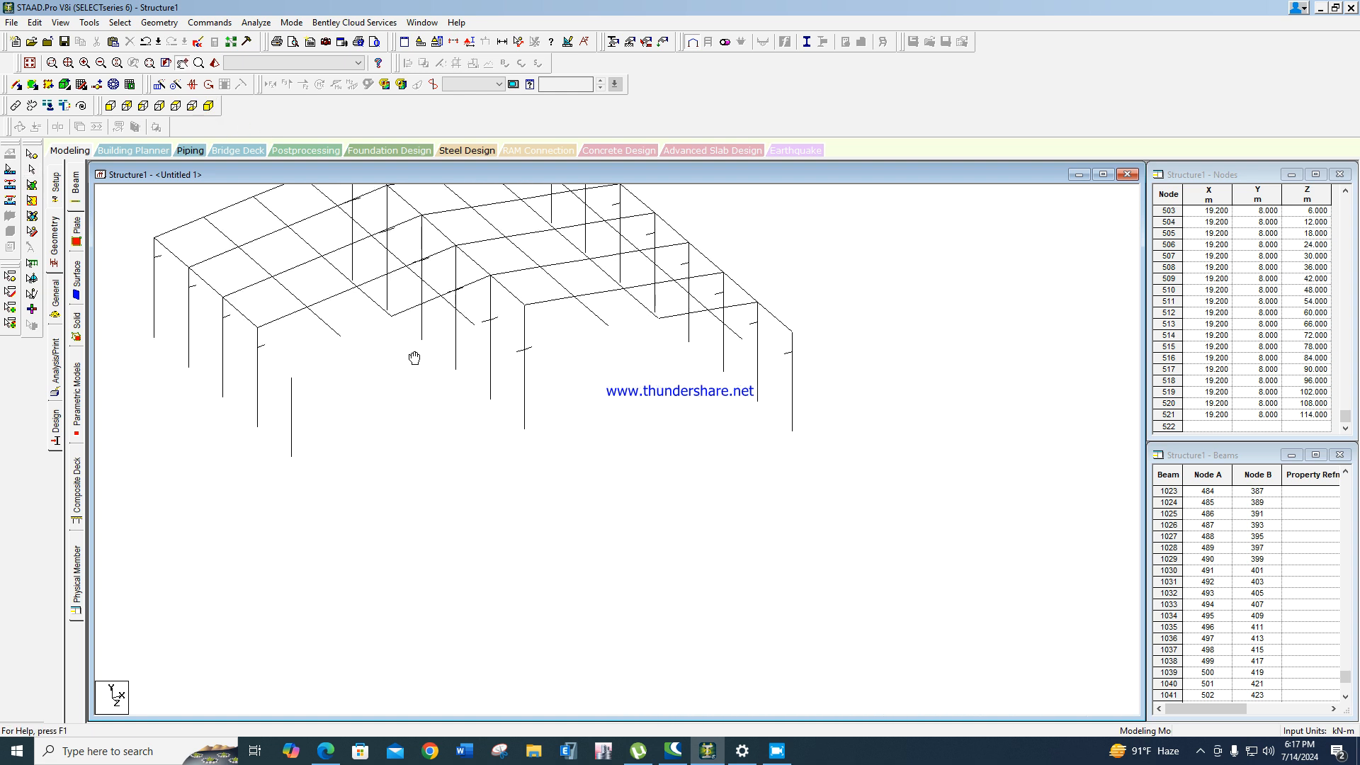
pyautogui.moveTo(490, 356); pyautogui.dragTo(694, 544, button='middle')
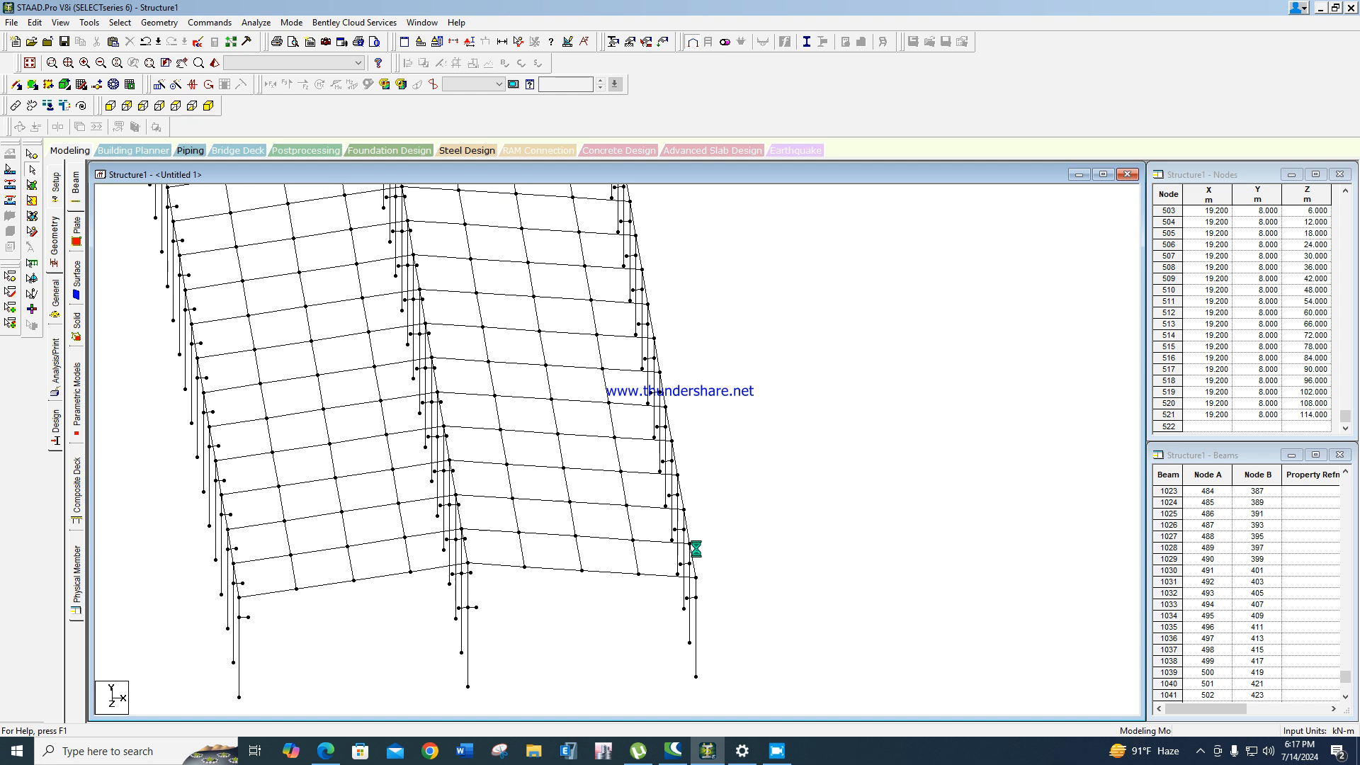
pyautogui.click(29, 62)
pyautogui.scroll(3, 789, 601)
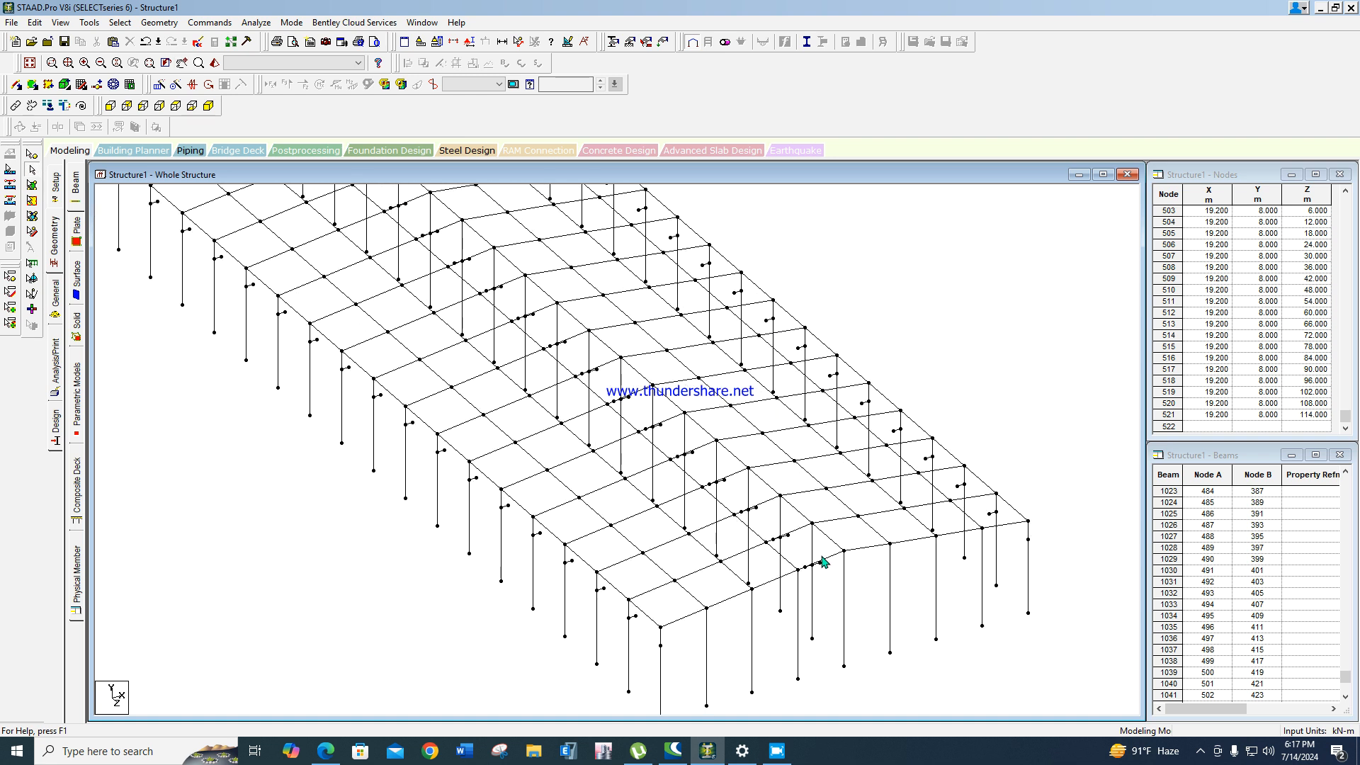
pyautogui.scroll(3, 683, 412)
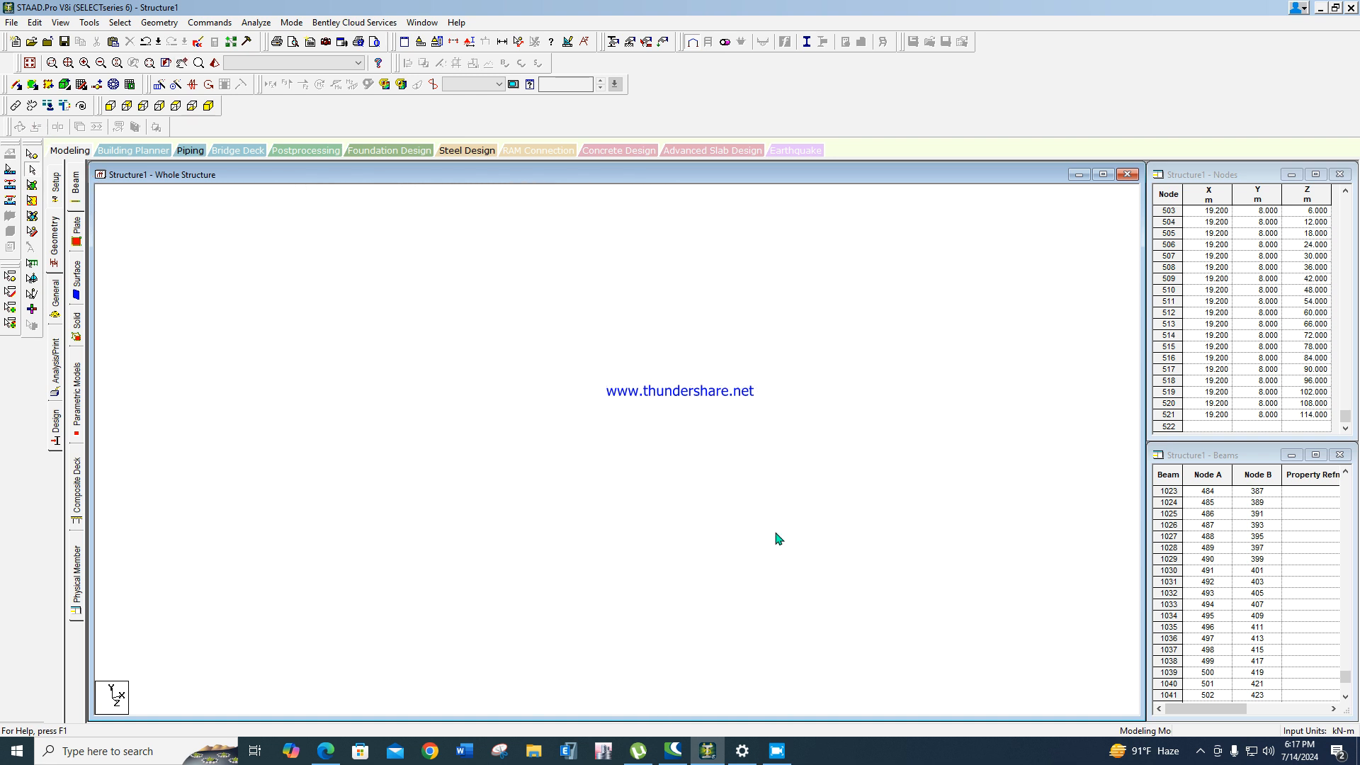
# Repeat the bracket stubs of the Z = 114 m frame once along Z with a 6 m spacing onto the Z = 120 m end frame.
pyautogui.click(528, 644)
pyautogui.scroll(3, 807, 538)
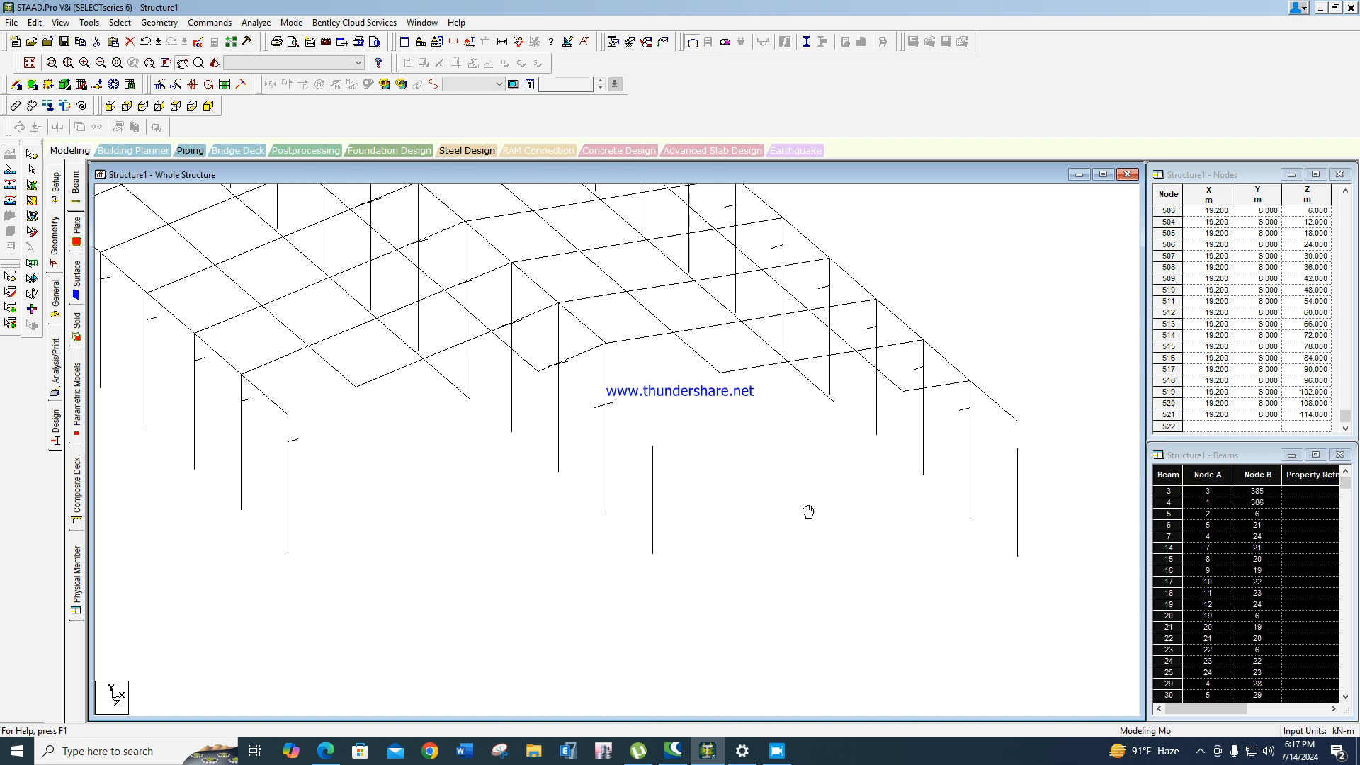
pyautogui.scroll(2, 797, 509)
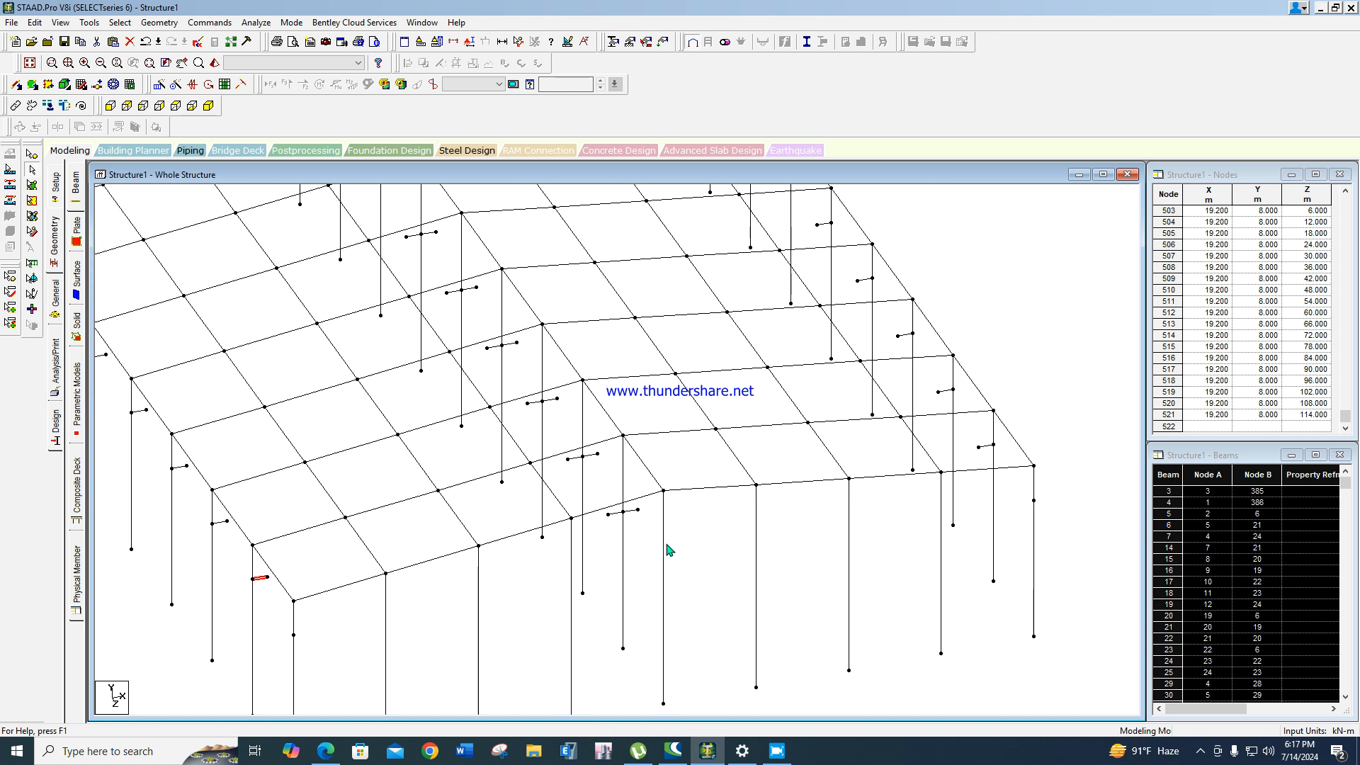
pyautogui.keyDown('ctrl'); pyautogui.click(617, 516); pyautogui.keyUp('ctrl')
pyautogui.moveTo(842, 405); pyautogui.dragTo(707, 473, button='middle')
pyautogui.scroll(-4, 697, 404)
pyautogui.click(192, 105)
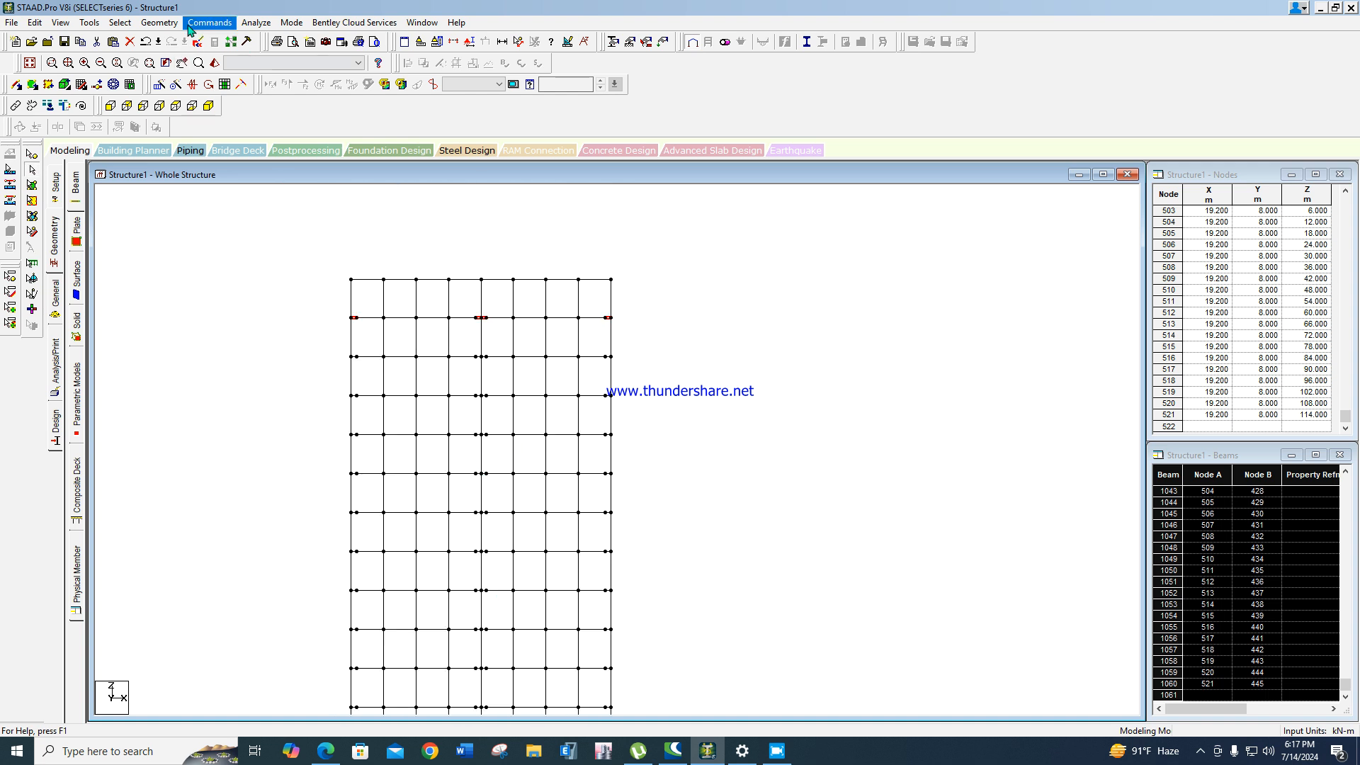
pyautogui.click(158, 22)
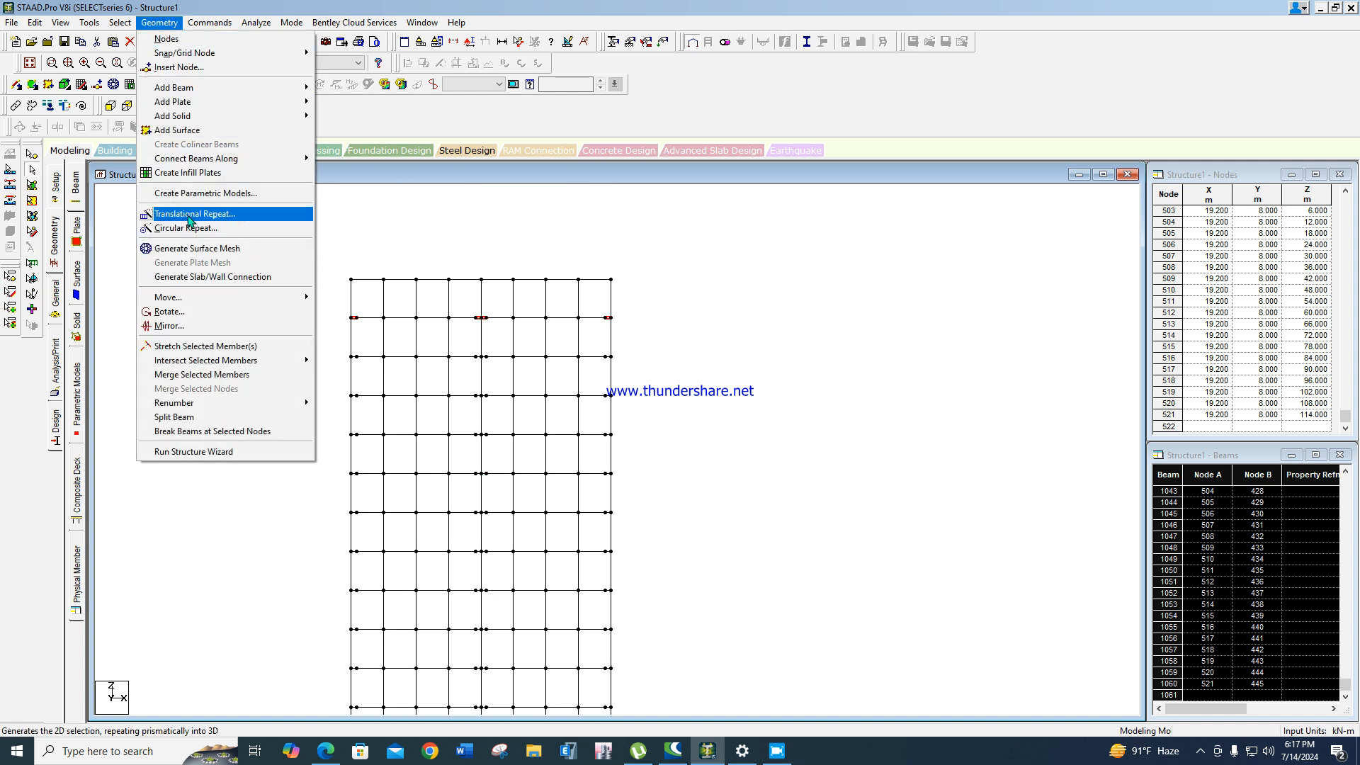
pyautogui.click(190, 215)
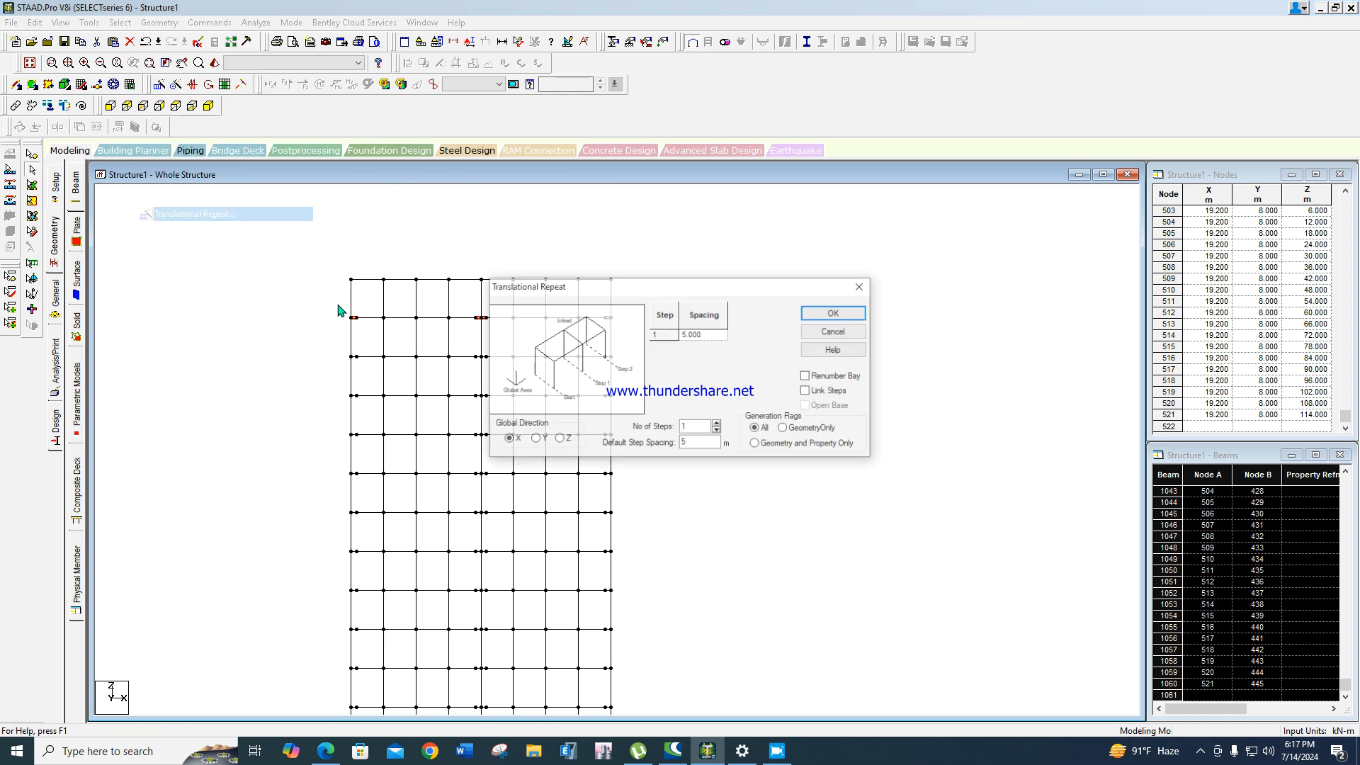
pyautogui.click(559, 439)
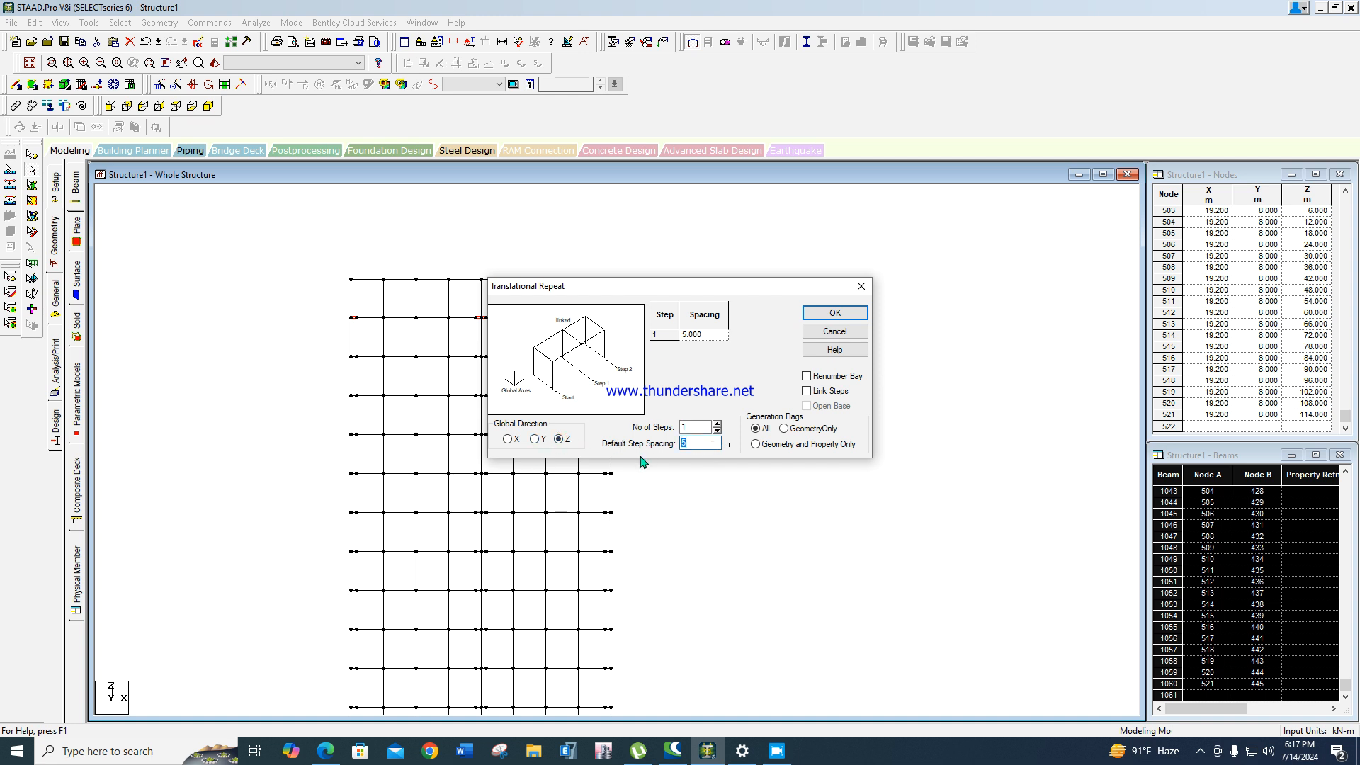
pyautogui.click(833, 313)
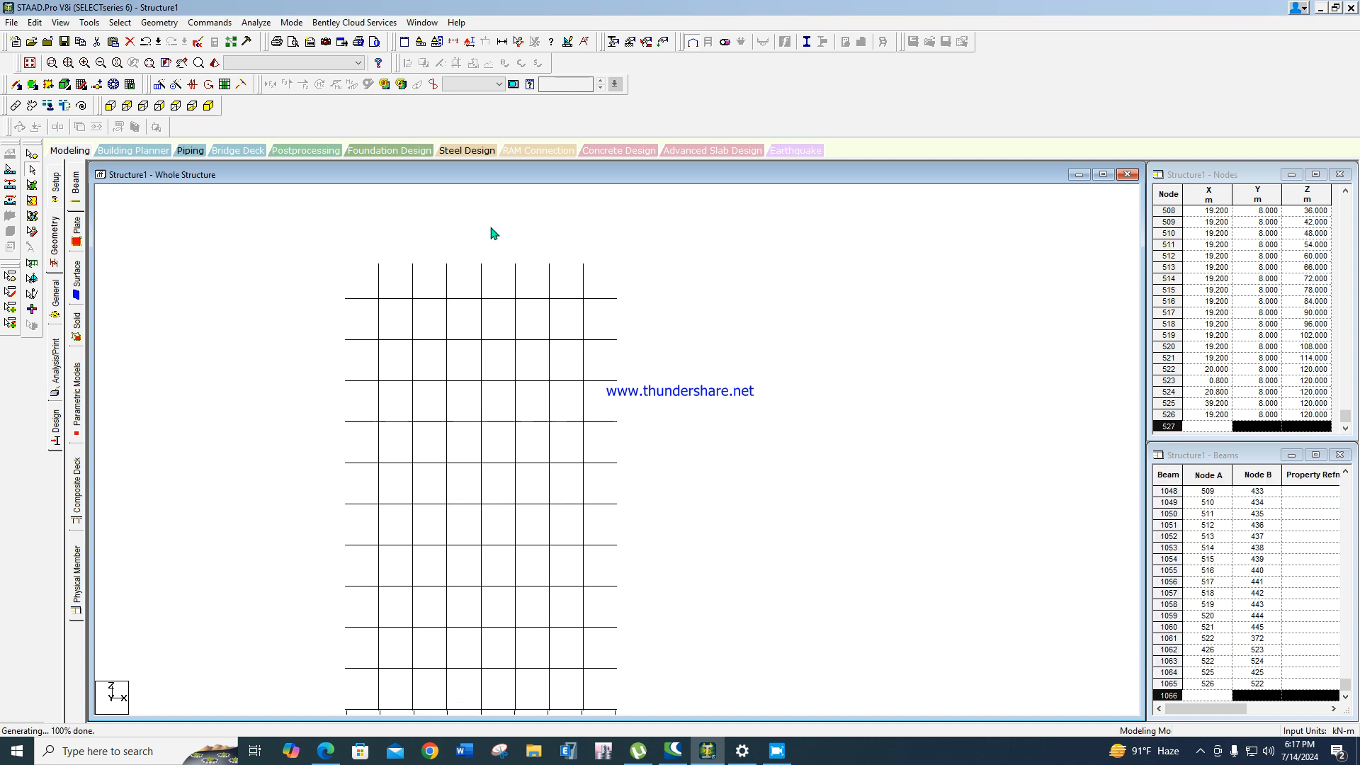
# Repeat the bracket stubs of the Z = 6 m frame once along Z with a -6 m spacing onto the Z = 0 end frame.
pyautogui.click(208, 104)
pyautogui.moveTo(728, 374); pyautogui.dragTo(520, 367, button='middle')
pyautogui.click(316, 315)
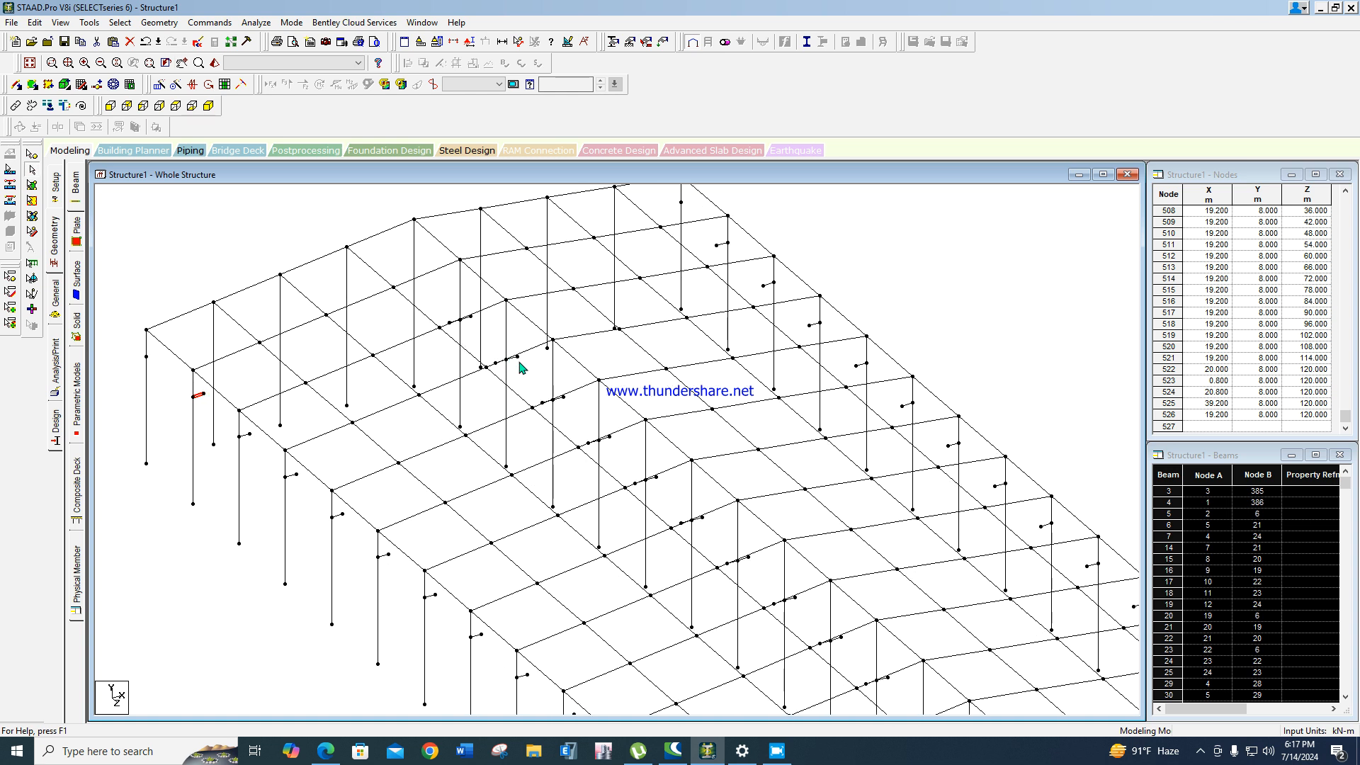
pyautogui.keyDown('ctrl'); pyautogui.click(518, 362); pyautogui.keyUp('ctrl')
pyautogui.press('Right')
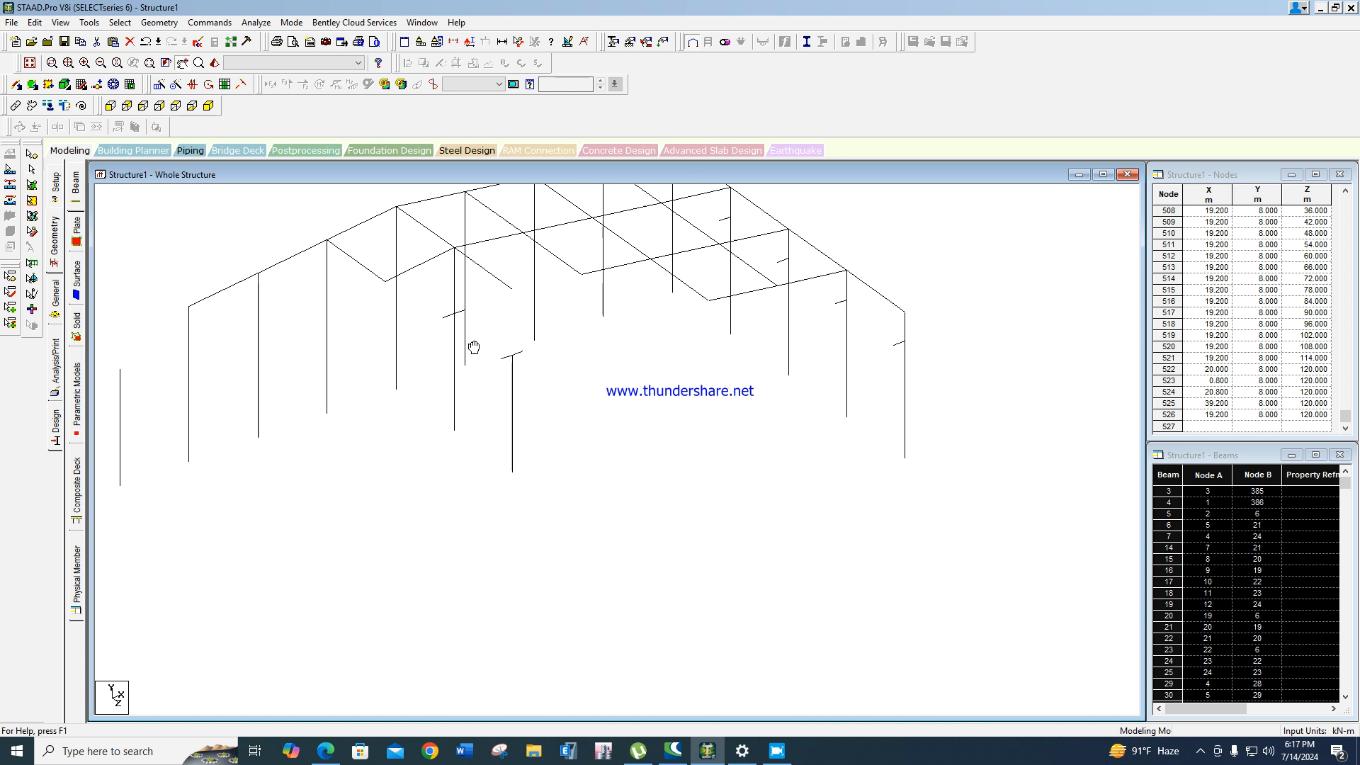
pyautogui.scroll(2, 444, 308)
pyautogui.keyDown('ctrl'); pyautogui.click(422, 294); pyautogui.keyUp('ctrl')
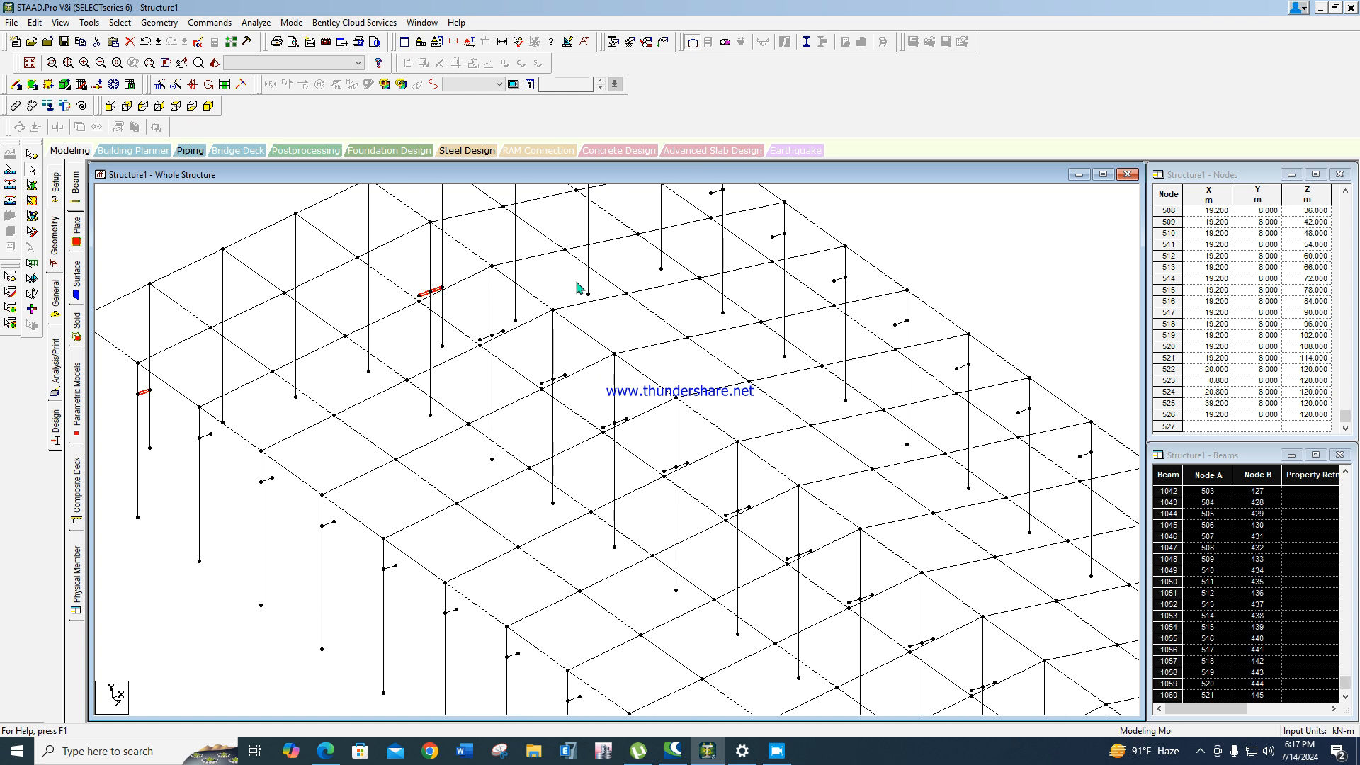
pyautogui.moveTo(600, 281); pyautogui.dragTo(564, 349, button='middle')
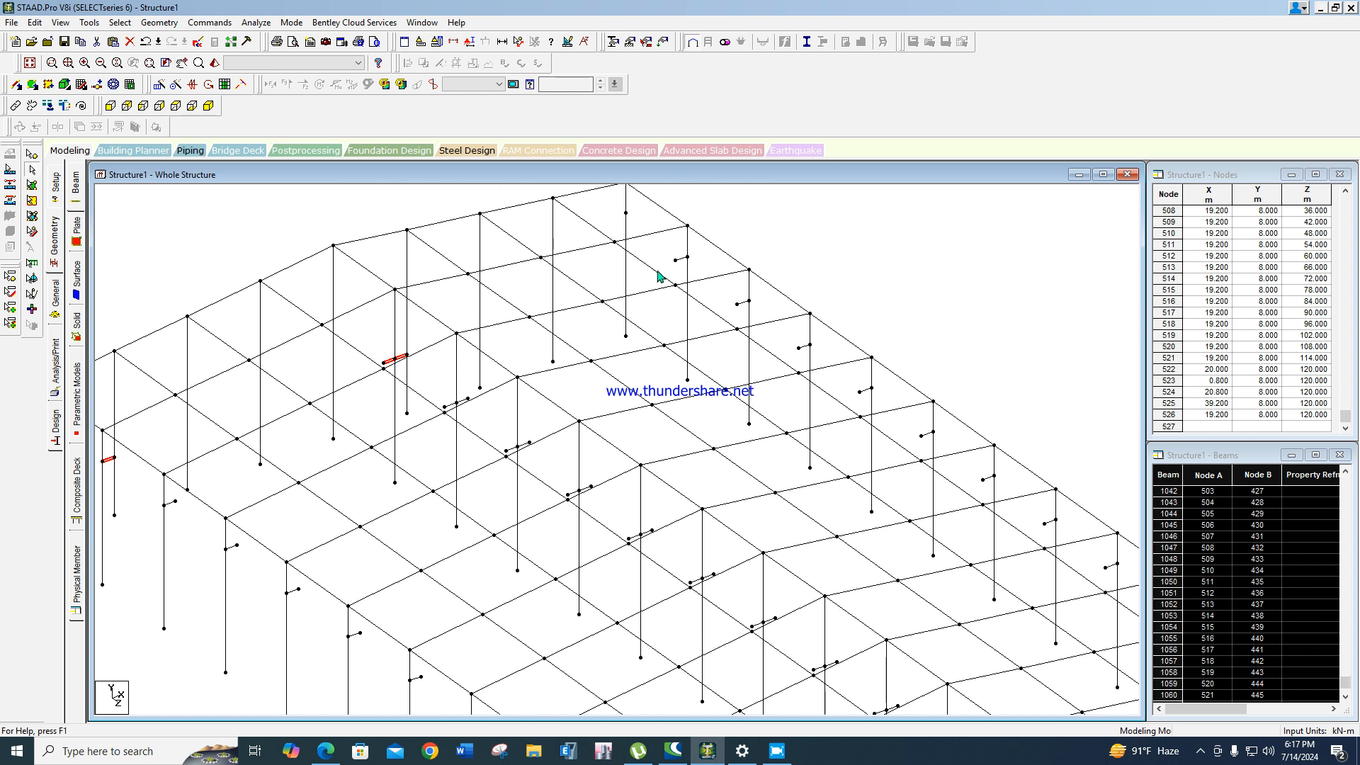
pyautogui.click(158, 22)
pyautogui.click(558, 439)
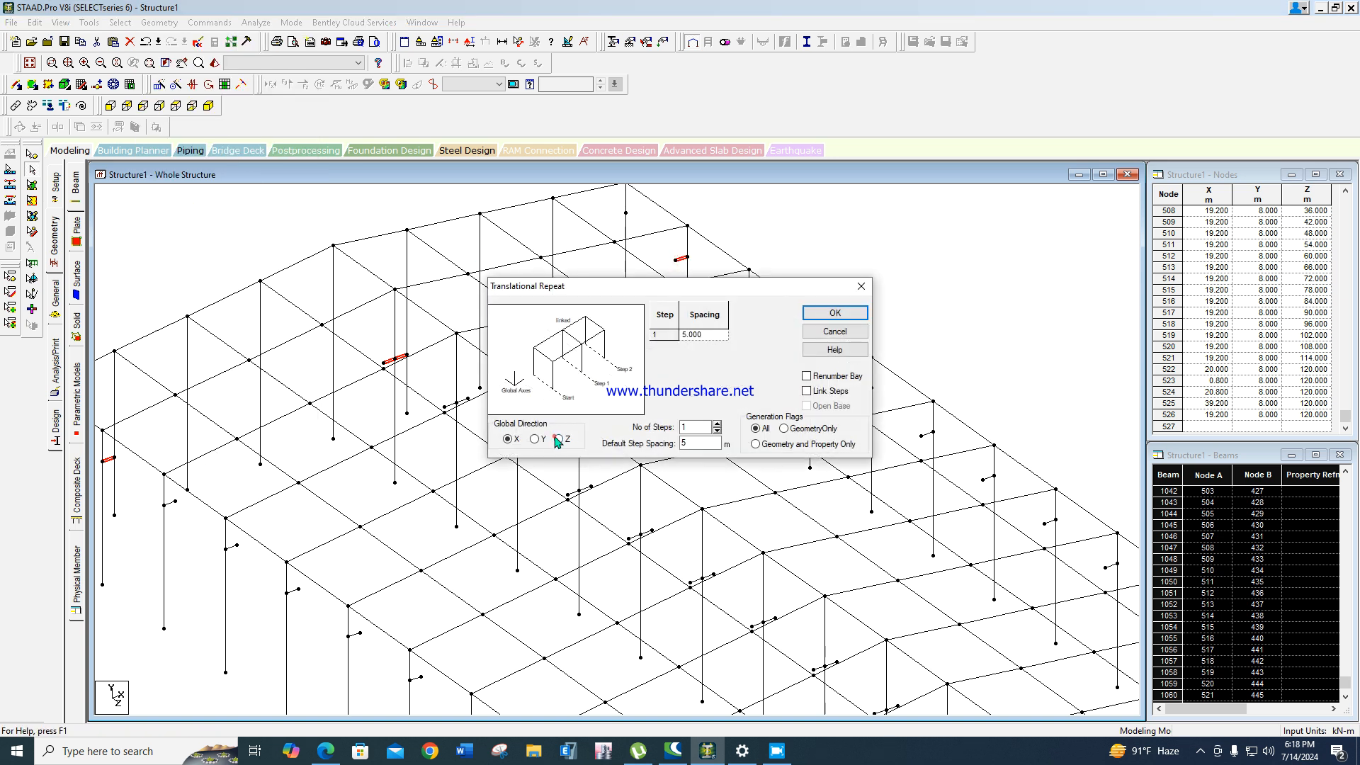
pyautogui.doubleClick(685, 443)
pyautogui.click(835, 312)
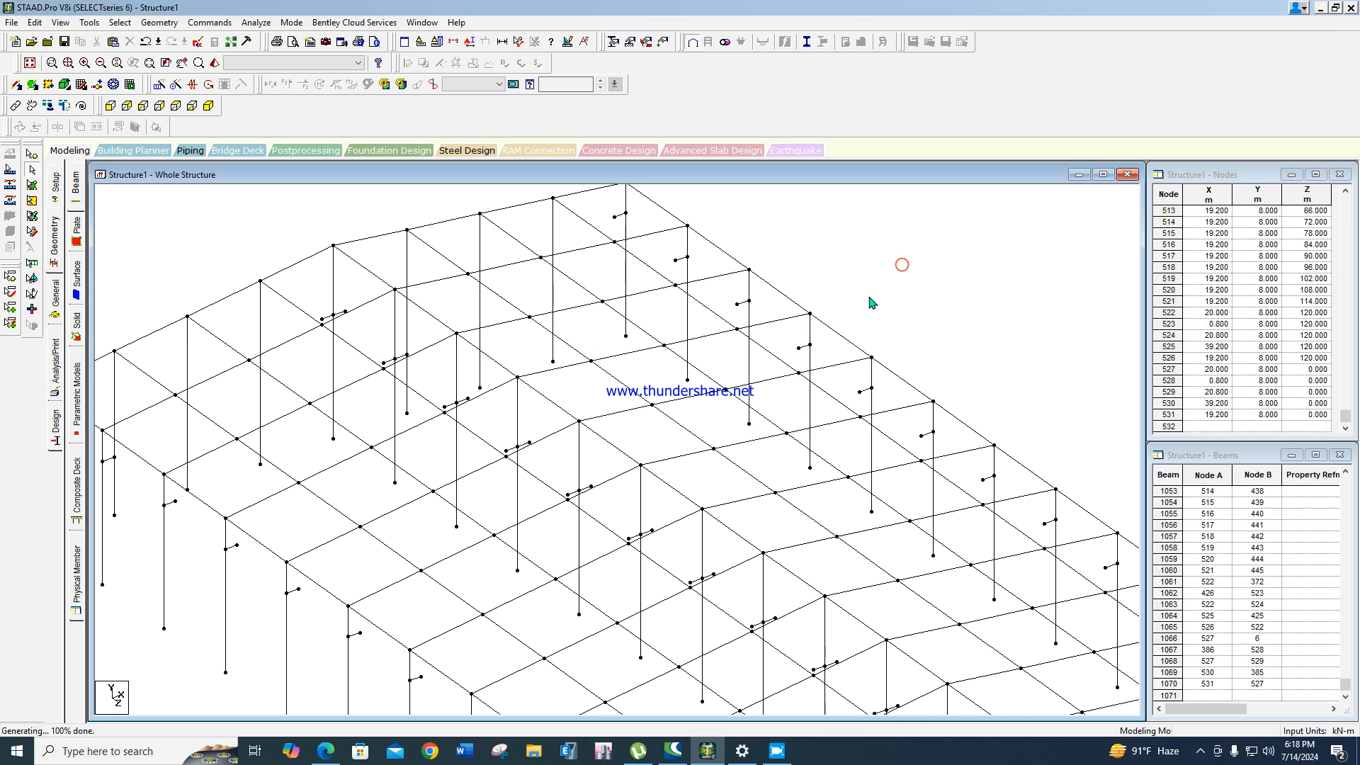
# Select all column base nodes at Y = 0 along the whole shed.
pyautogui.scroll(2, 623, 295)
pyautogui.scroll(-2, 647, 449)
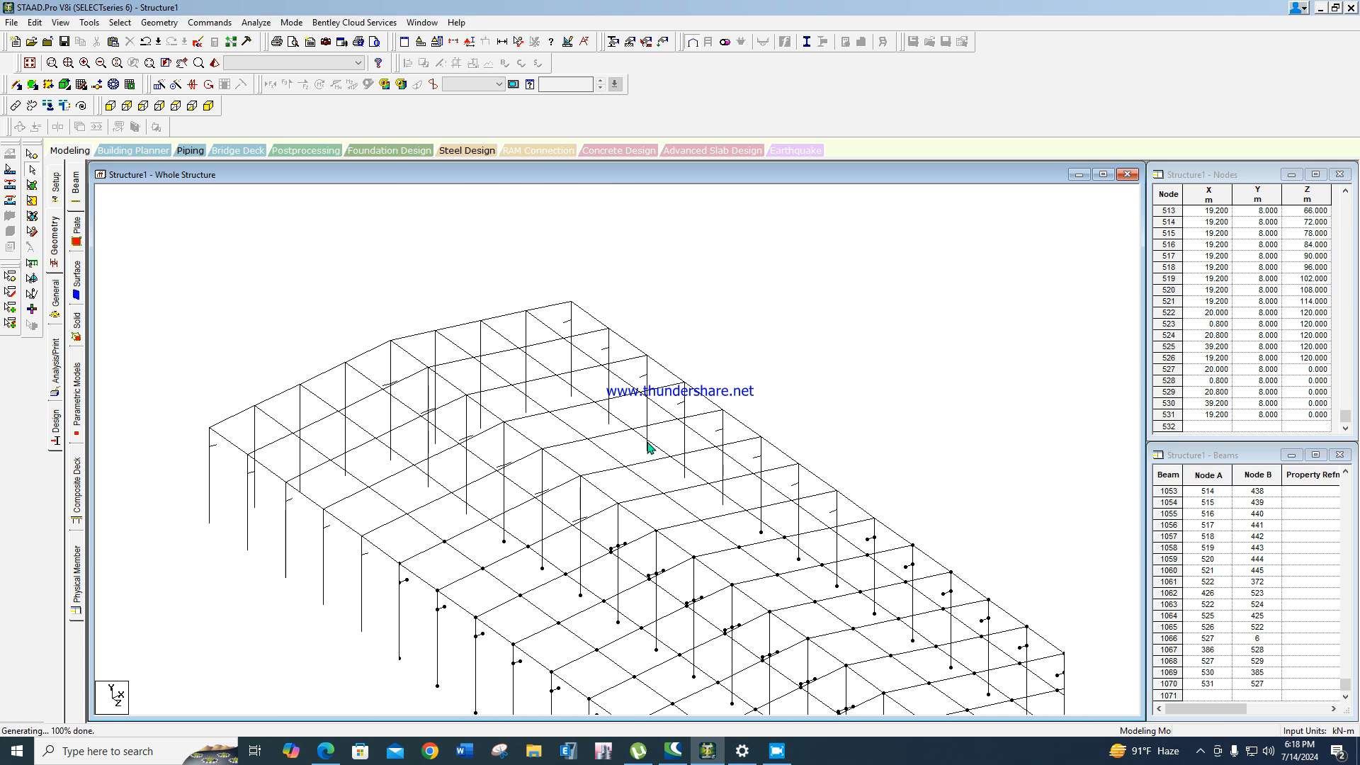
pyautogui.scroll(2, 573, 318)
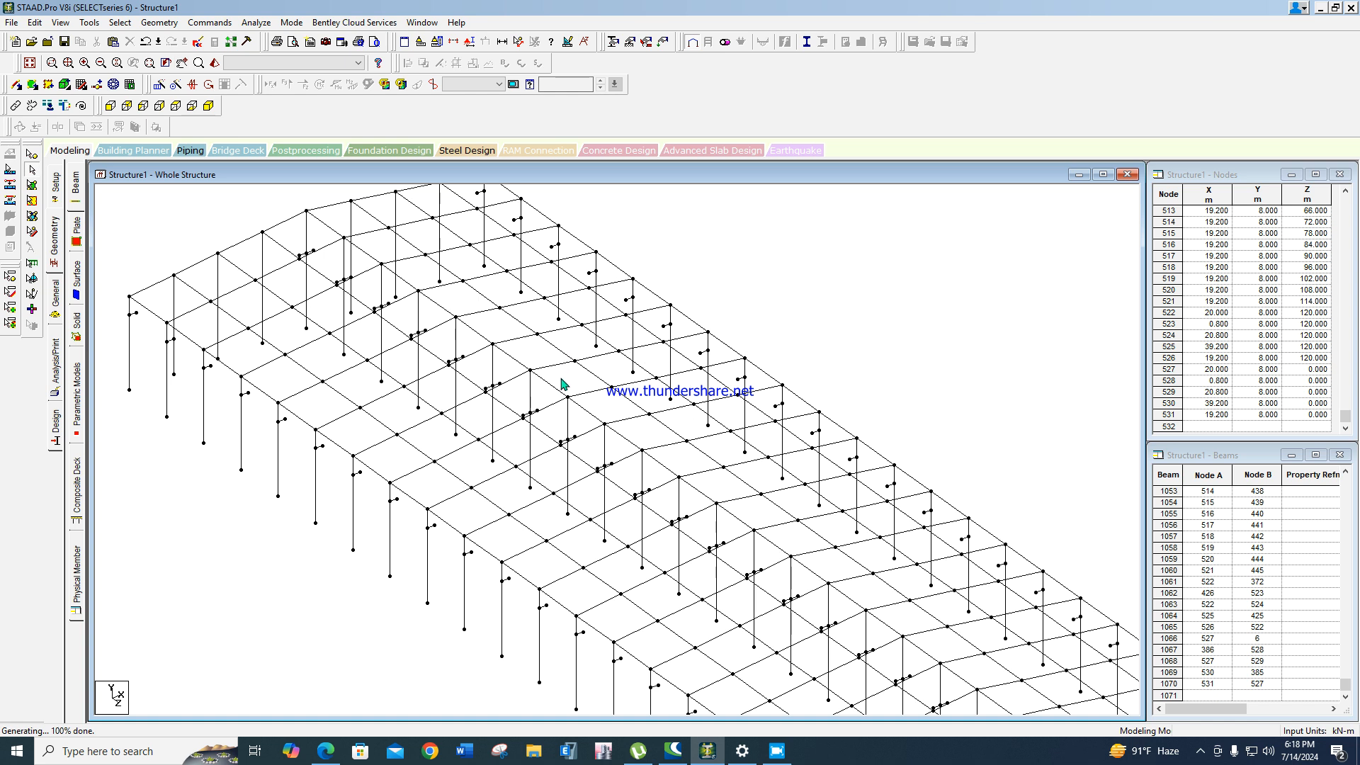
pyautogui.scroll(-1, 566, 393)
pyautogui.moveTo(592, 427); pyautogui.dragTo(534, 355, button='middle')
pyautogui.scroll(-1, 534, 355)
pyautogui.click(109, 105)
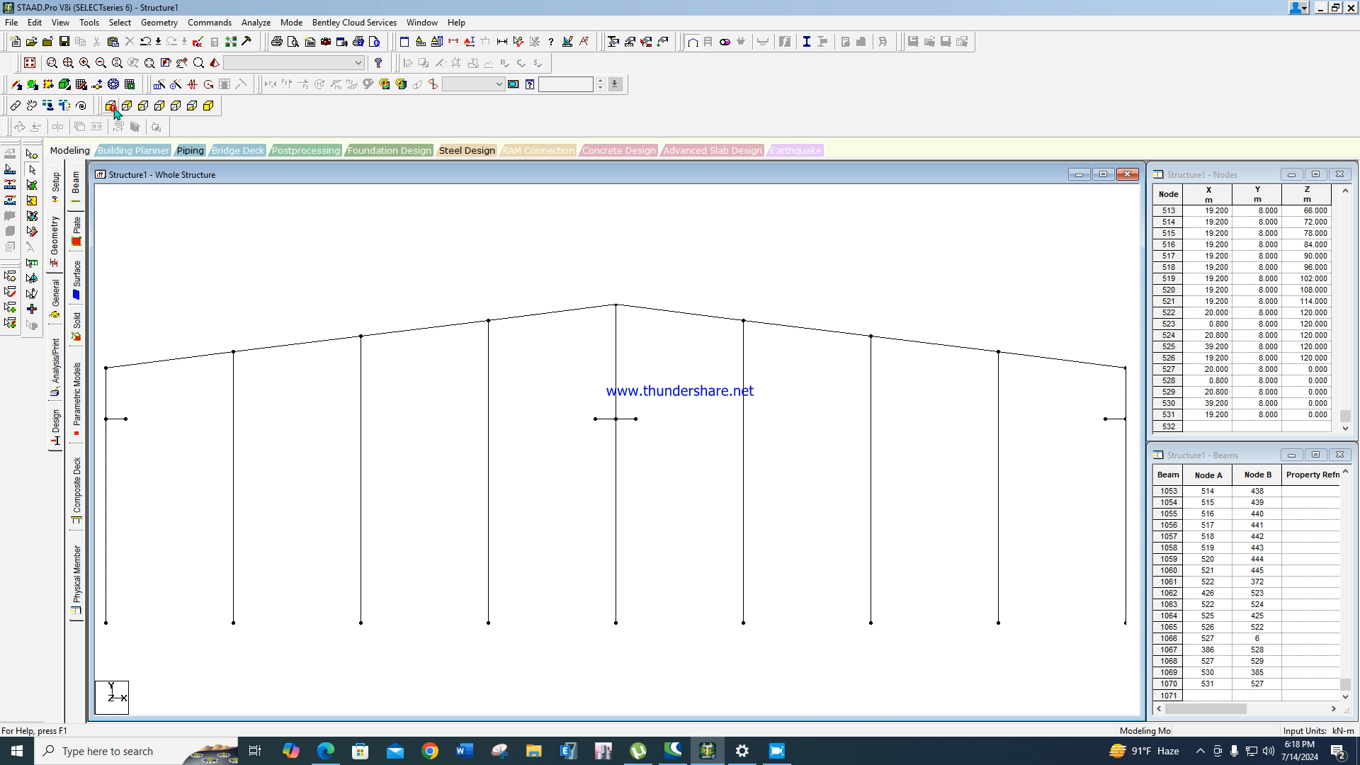
pyautogui.click(31, 153)
pyautogui.scroll(-1, 191, 593)
pyautogui.click(183, 566)
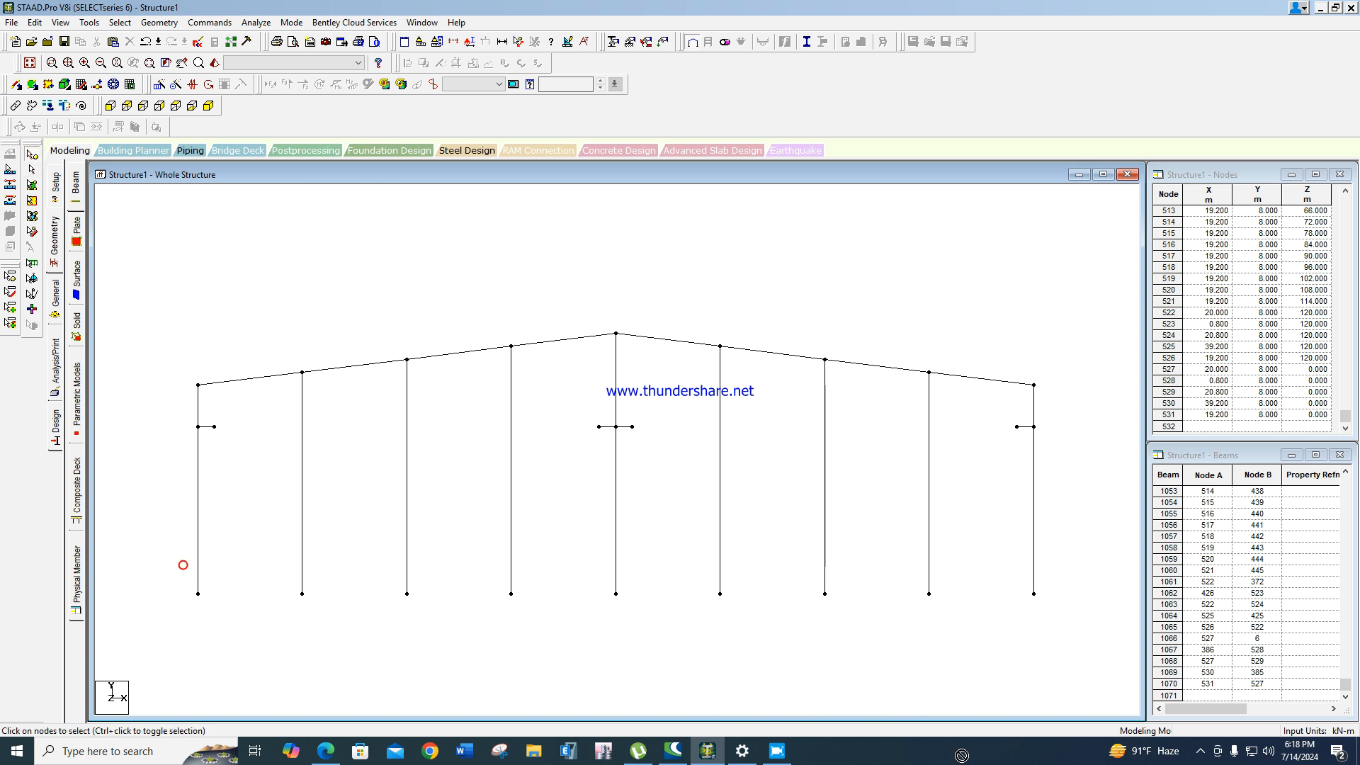
pyautogui.click(213, 64)
# Assign pinned supports to the selected column base nodes and check them from the front and in 3D.
pyautogui.click(210, 22)
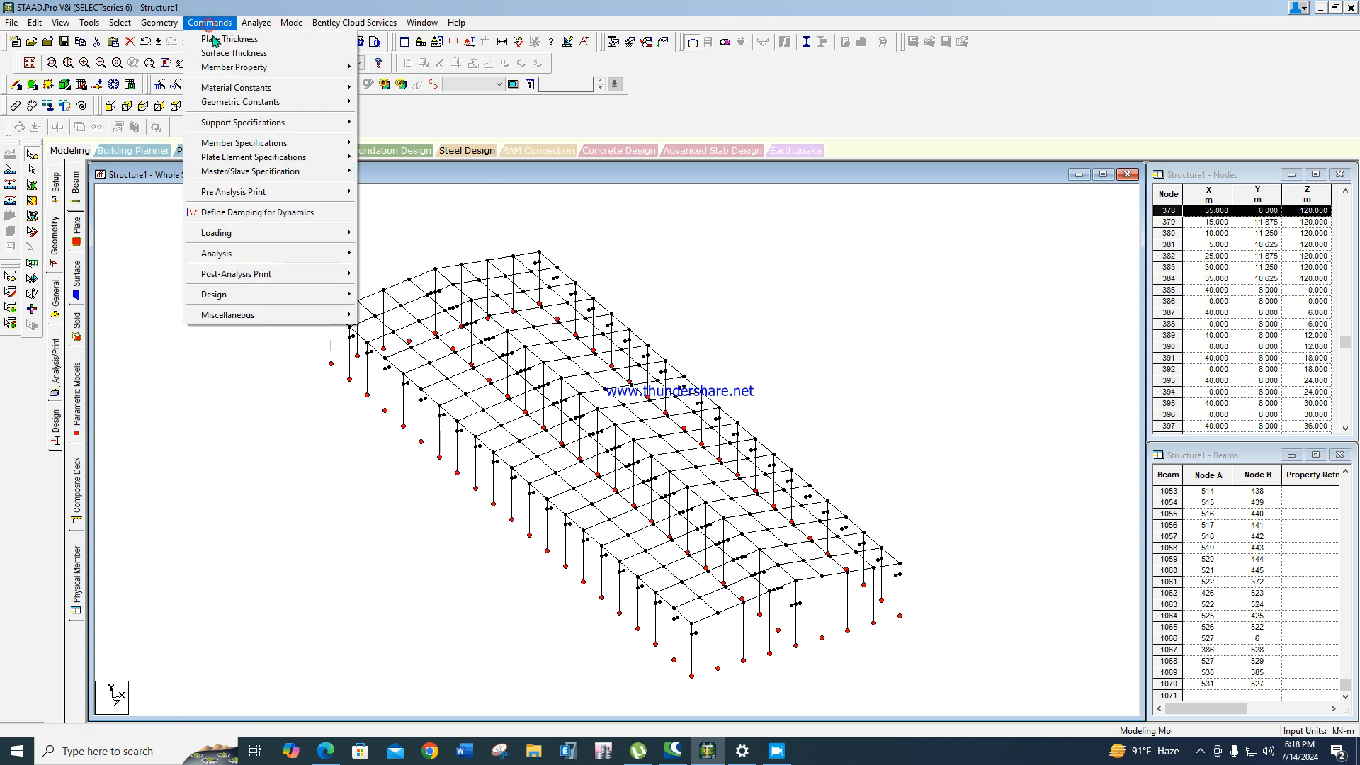
pyautogui.moveTo(229, 87)
pyautogui.moveTo(259, 126)
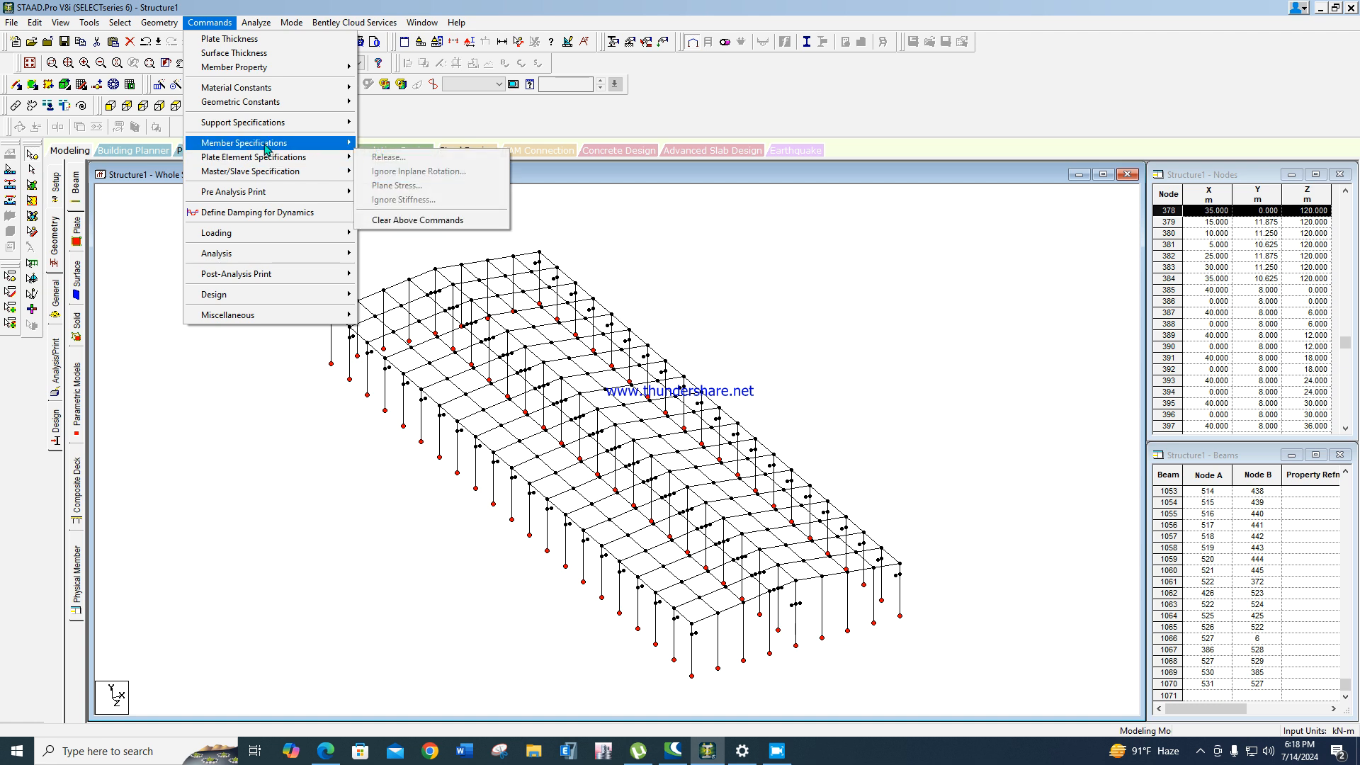
pyautogui.click(389, 136)
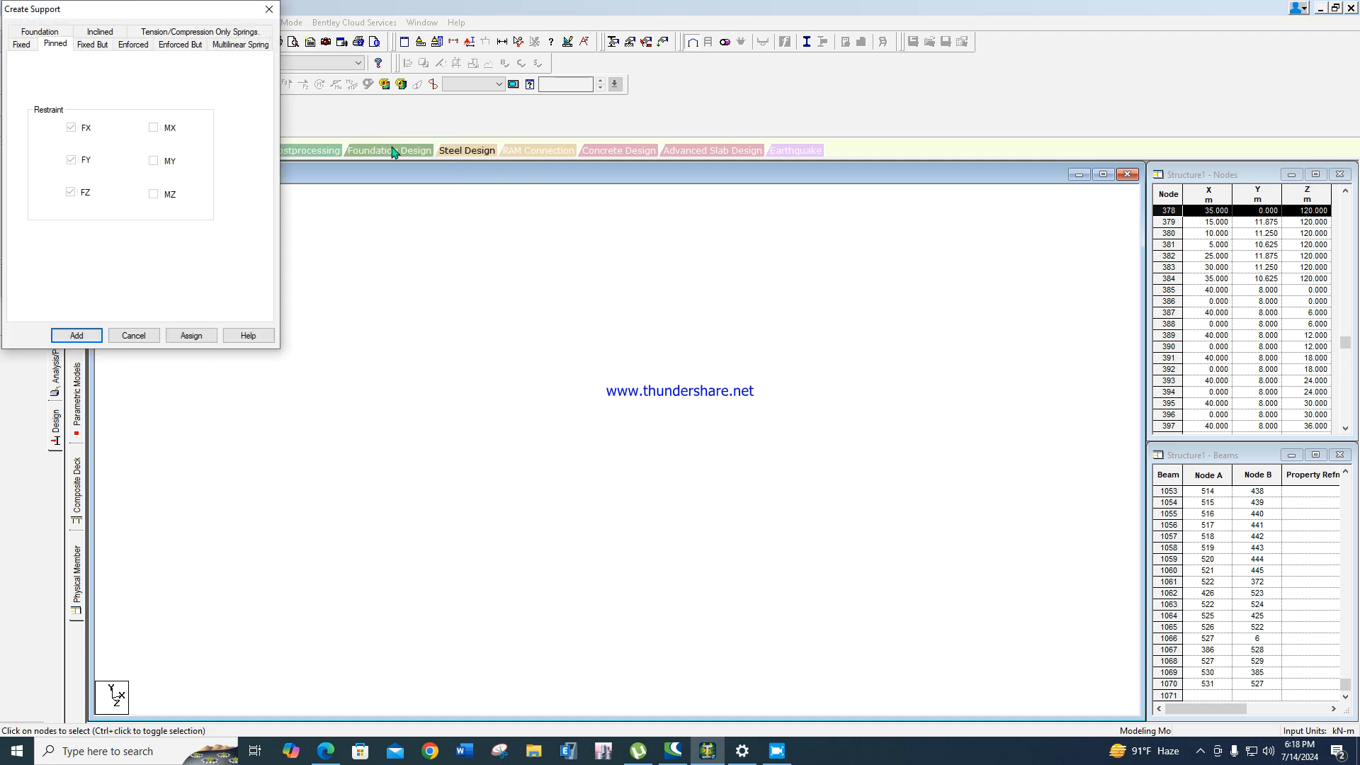
pyautogui.click(191, 335)
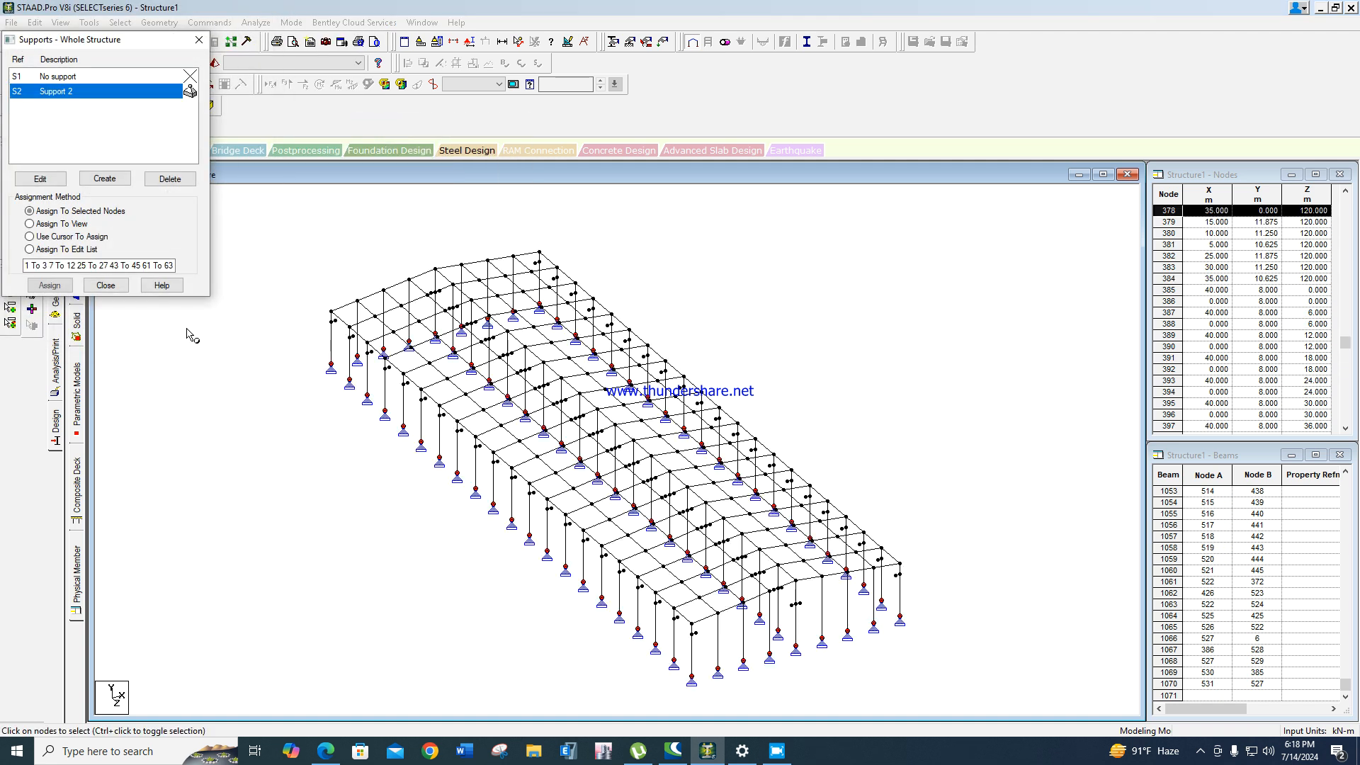
pyautogui.click(106, 285)
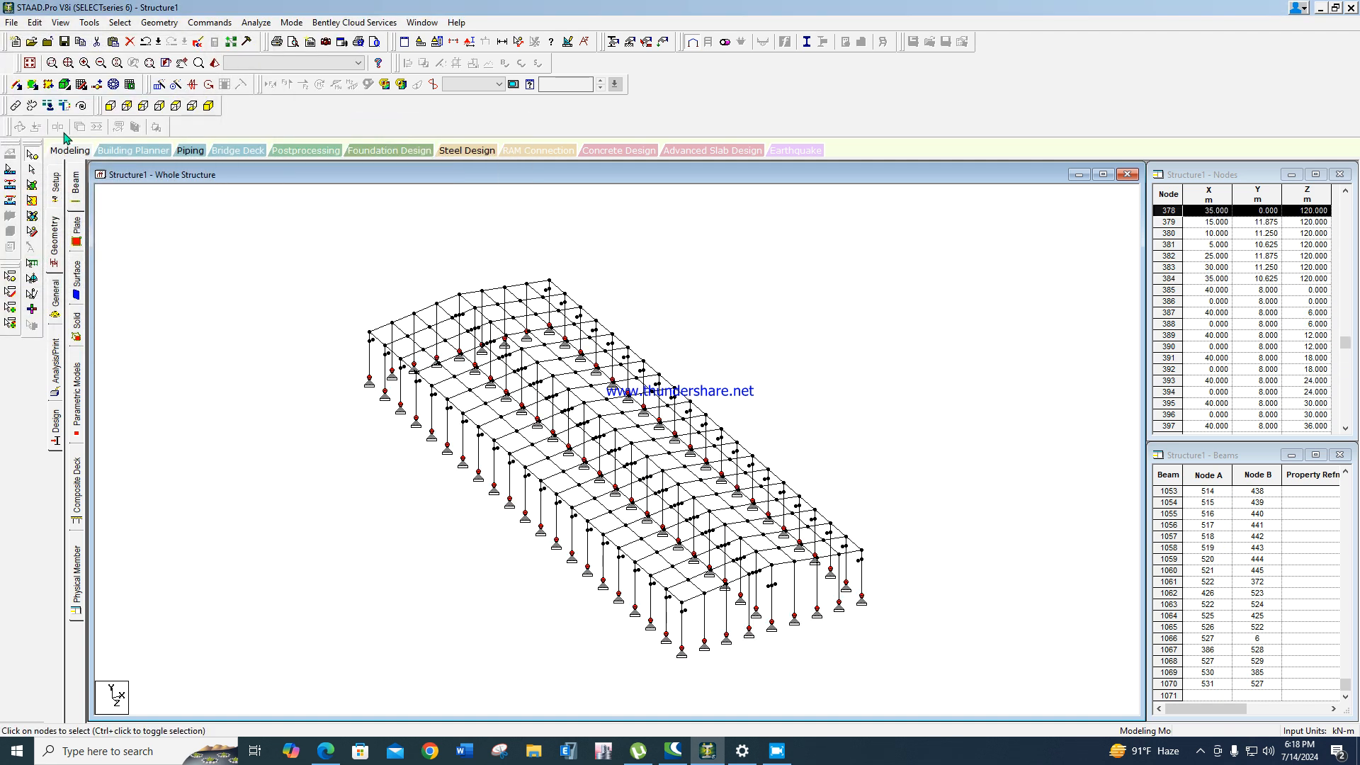
pyautogui.click(110, 106)
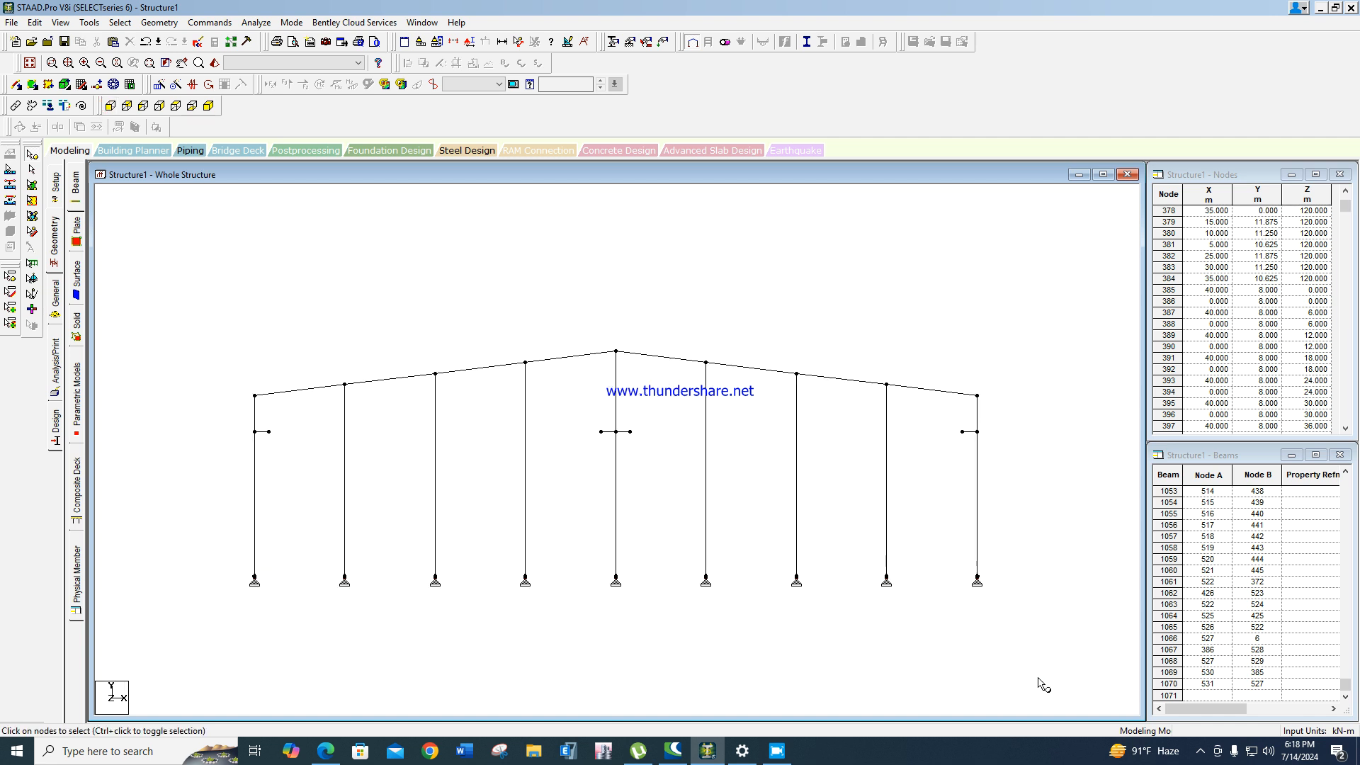
pyautogui.click(208, 105)
# Create a fixed support and assign it to the selected column base nodes.
pyautogui.click(209, 23)
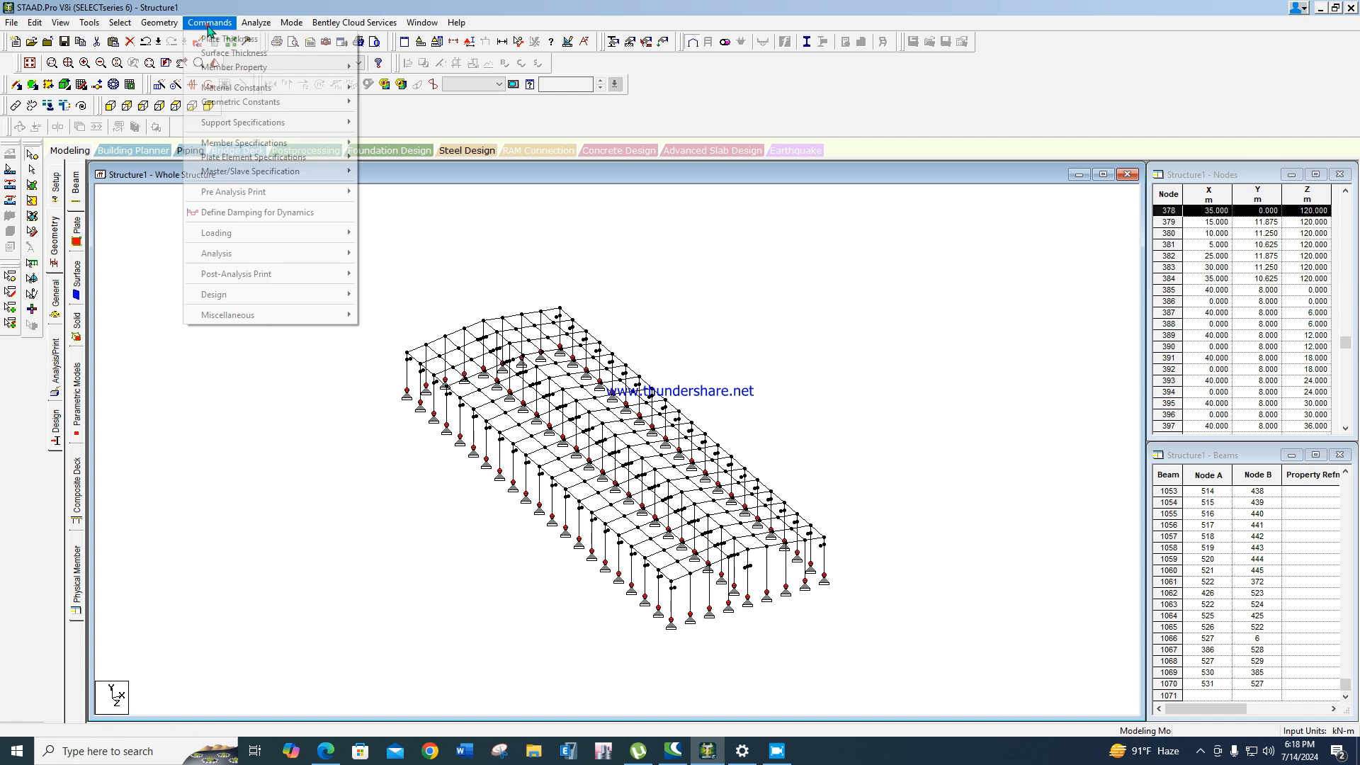
pyautogui.moveTo(319, 123)
pyautogui.click(387, 137)
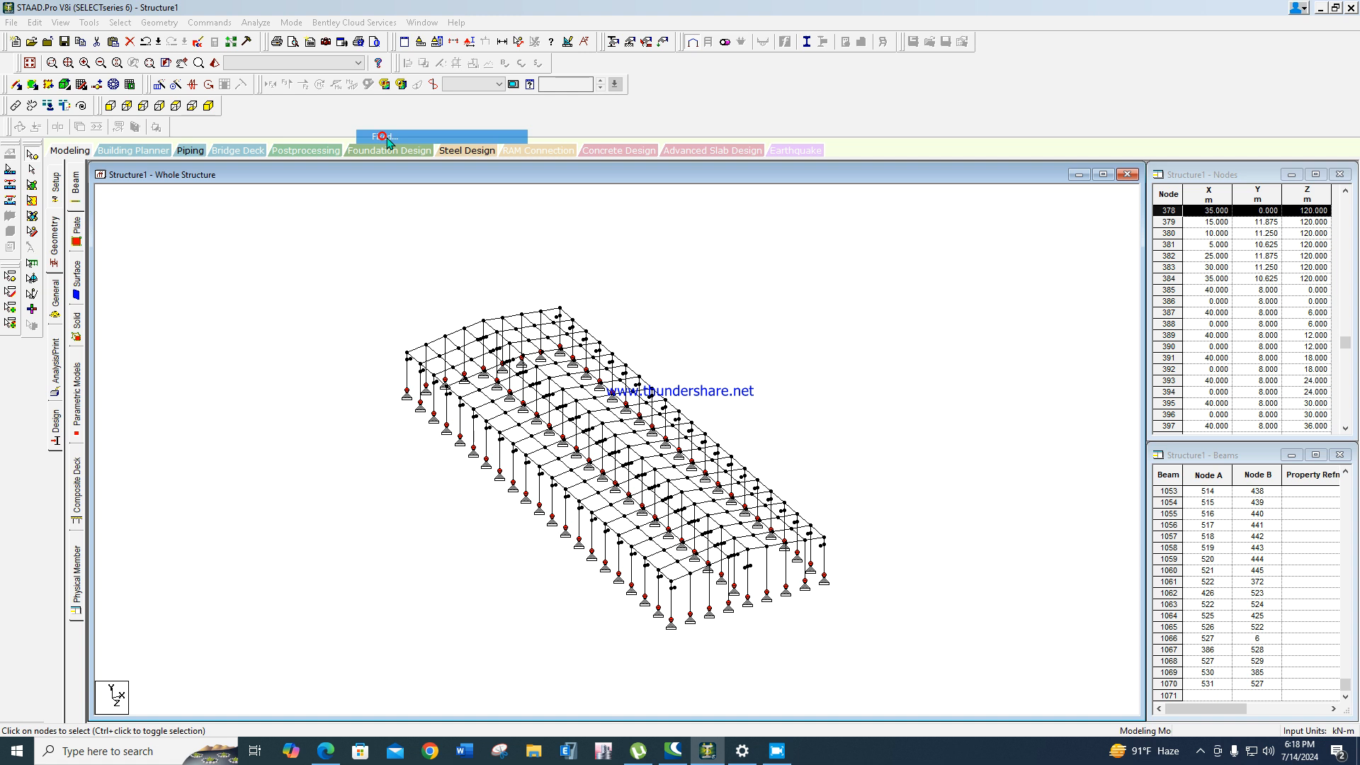
pyautogui.click(195, 335)
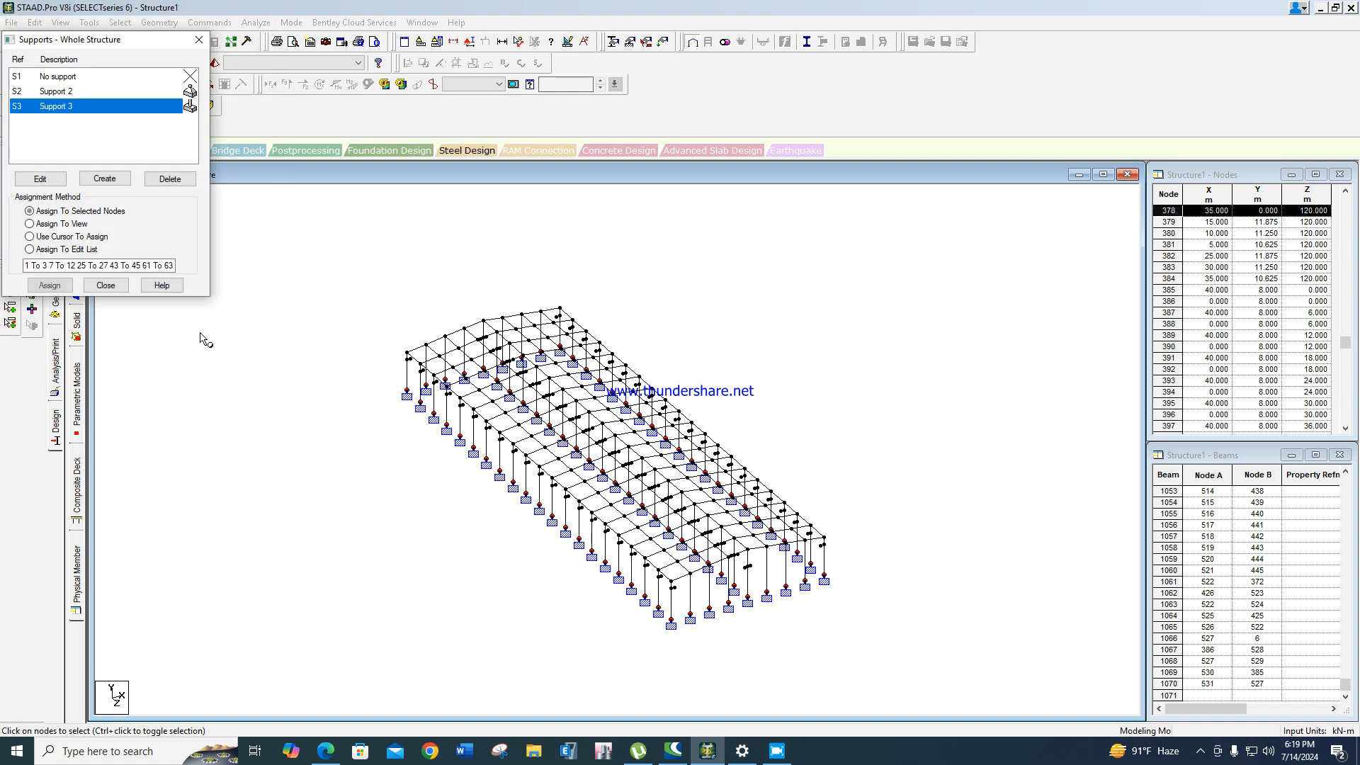
pyautogui.click(106, 285)
# Select the free end nodes of all brackets on the outer and centre columns and connect them with beams along the Z axis.
pyautogui.scroll(2, 531, 425)
pyautogui.scroll(-3, 674, 481)
pyautogui.click(109, 106)
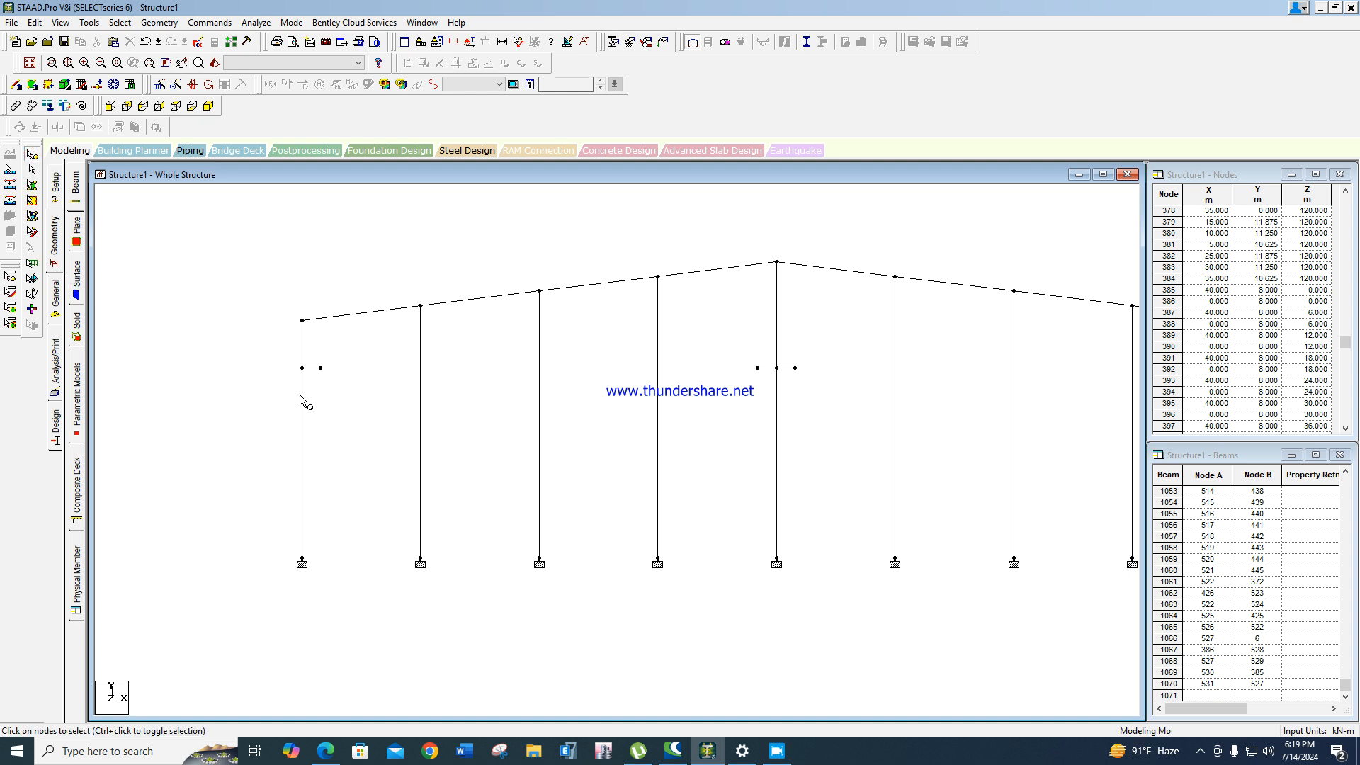
pyautogui.click(320, 368)
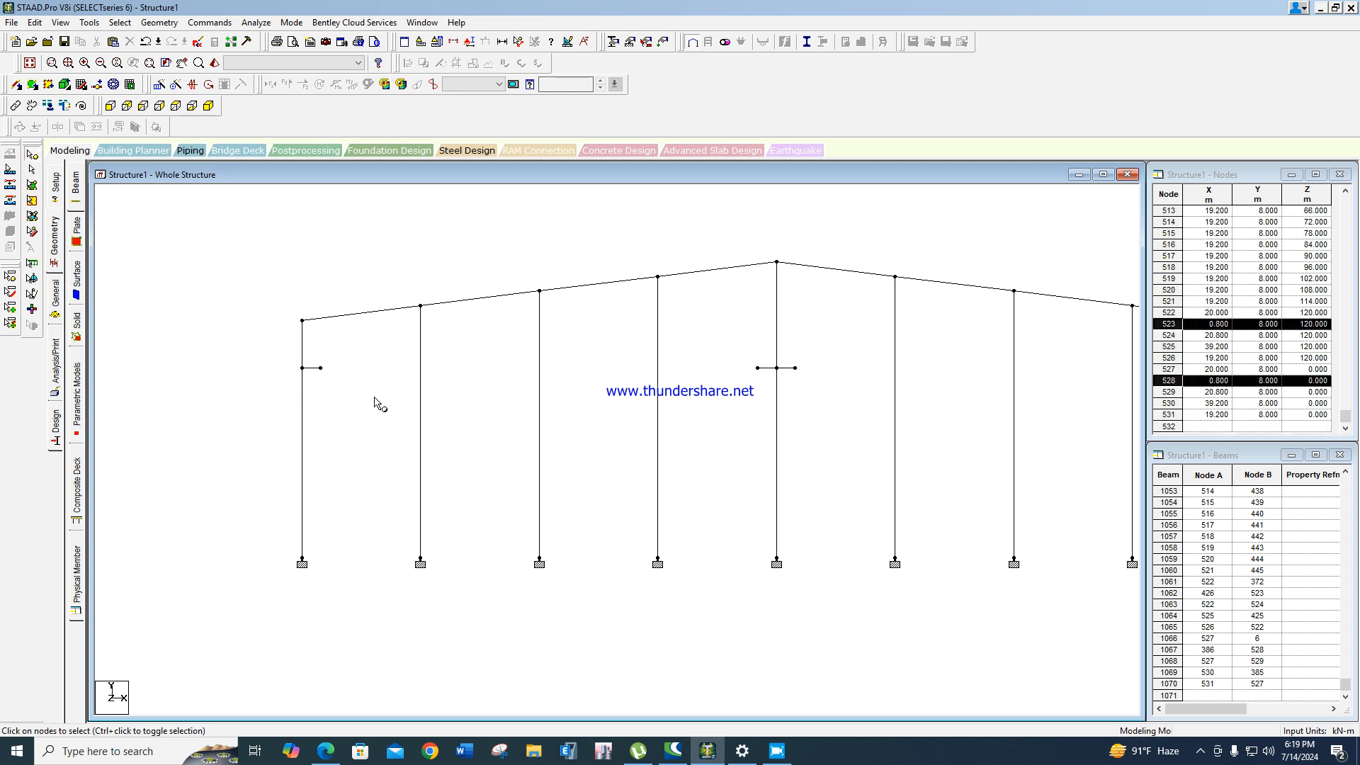
pyautogui.click(795, 359)
pyautogui.click(320, 368)
pyautogui.keyDown('ctrl'); pyautogui.click(757, 368); pyautogui.keyUp('ctrl')
pyautogui.keyDown('ctrl'); pyautogui.moveTo(793, 356); pyautogui.dragTo(823, 409); pyautogui.keyUp('ctrl')
pyautogui.moveTo(824, 409); pyautogui.dragTo(577, 462, button='middle')
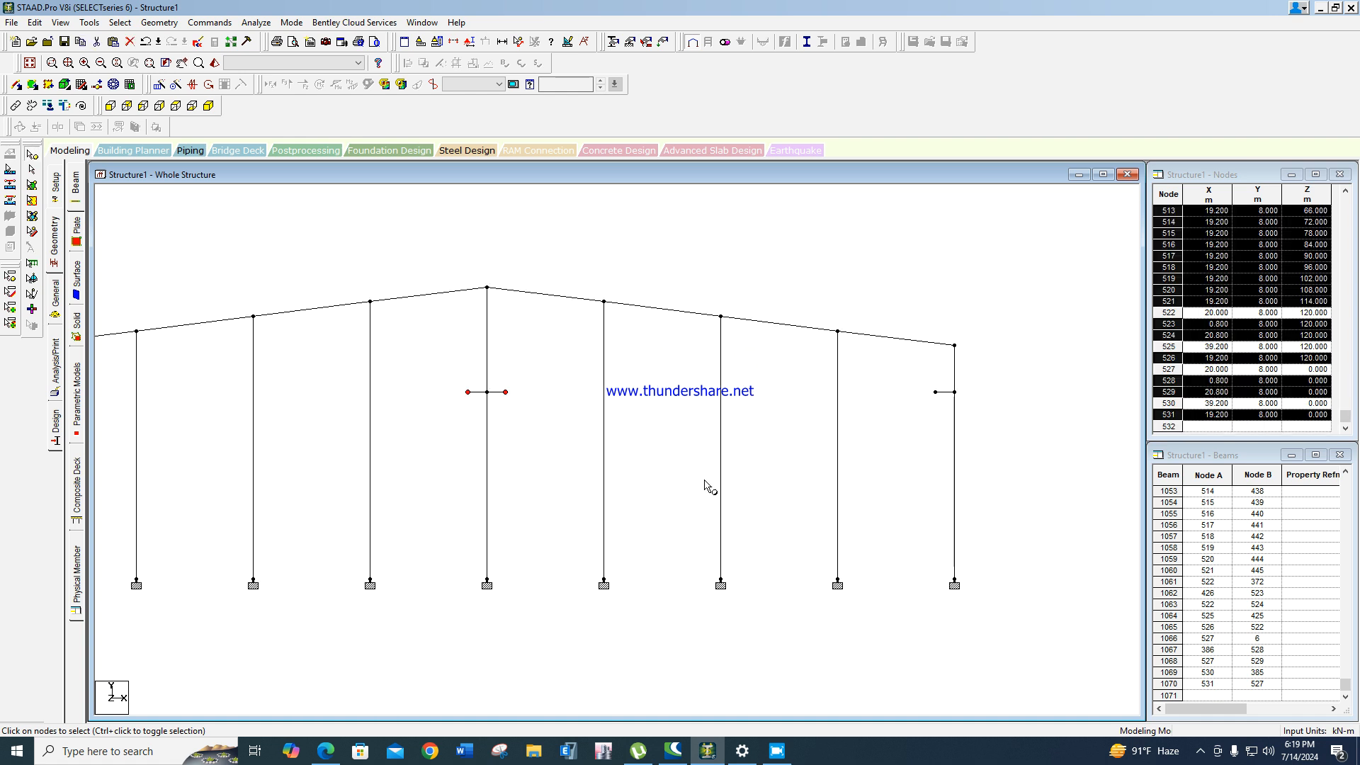
pyautogui.keyDown('ctrl'); pyautogui.click(955, 390); pyautogui.keyUp('ctrl')
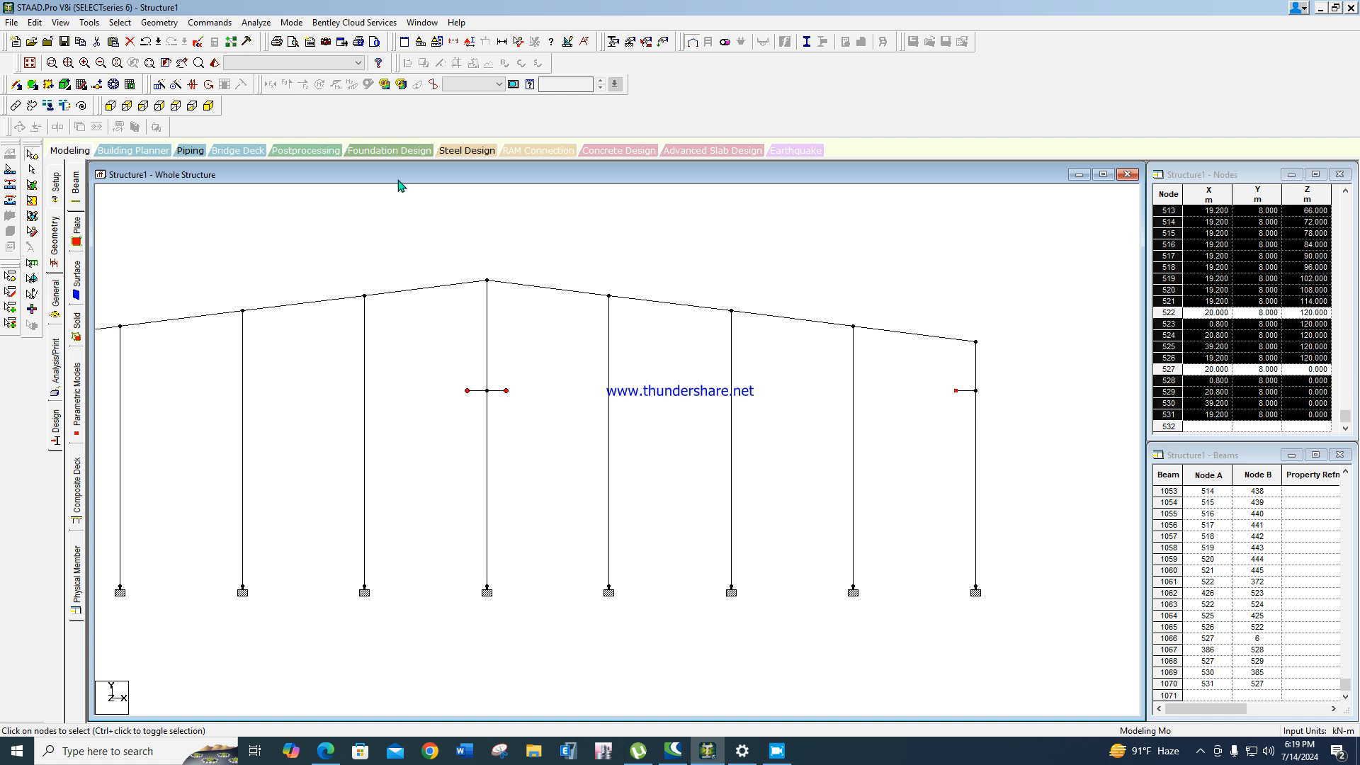
pyautogui.click(209, 105)
pyautogui.click(182, 62)
pyautogui.click(158, 22)
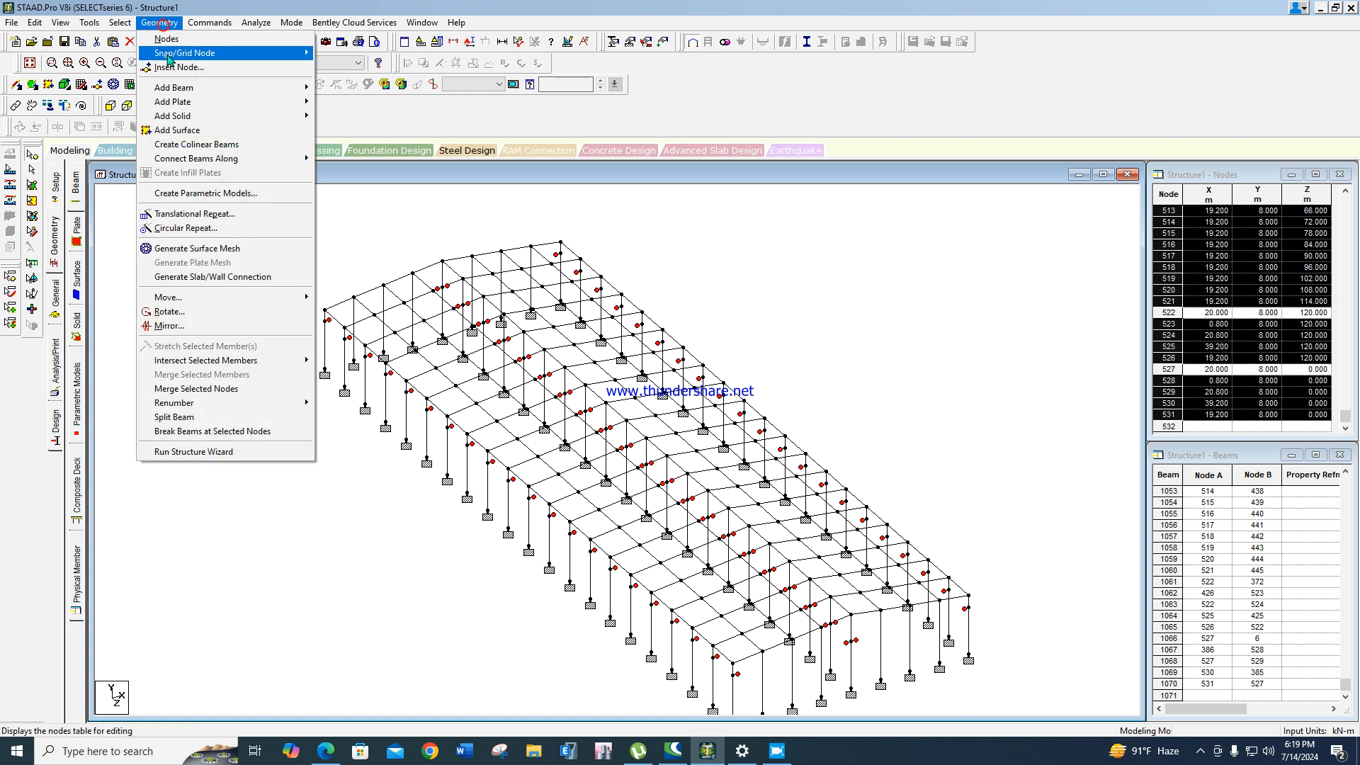
pyautogui.moveTo(210, 162)
pyautogui.click(345, 187)
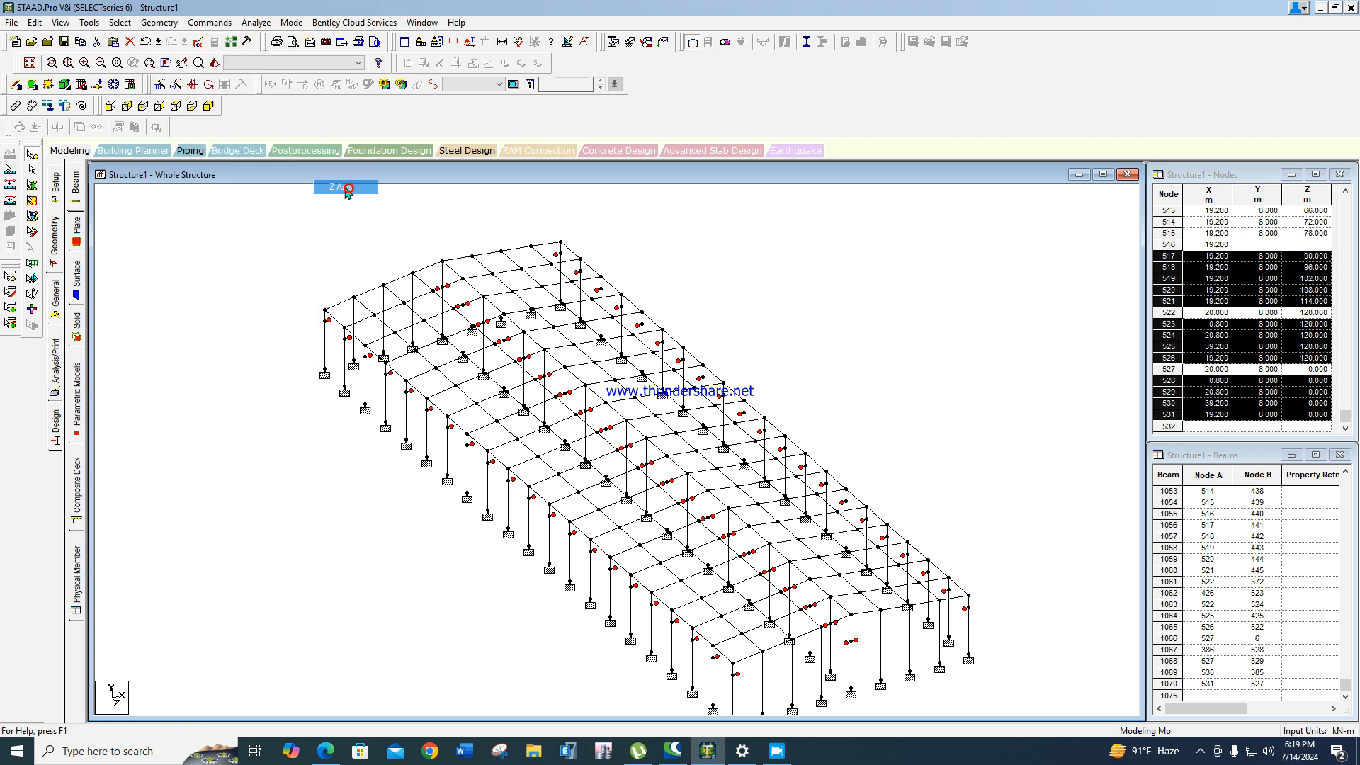
pyautogui.click(716, 411)
pyautogui.click(796, 381)
pyautogui.scroll(5, 580, 453)
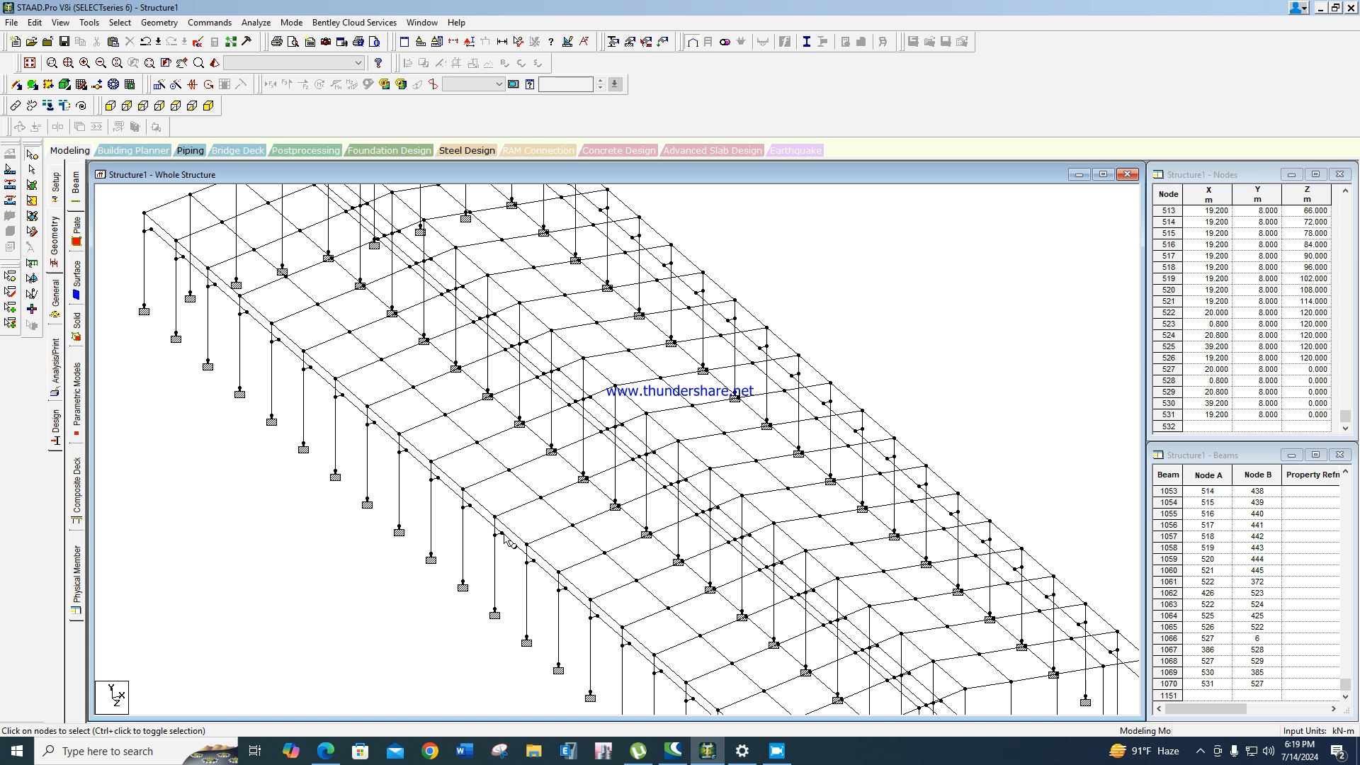
pyautogui.click(69, 152)
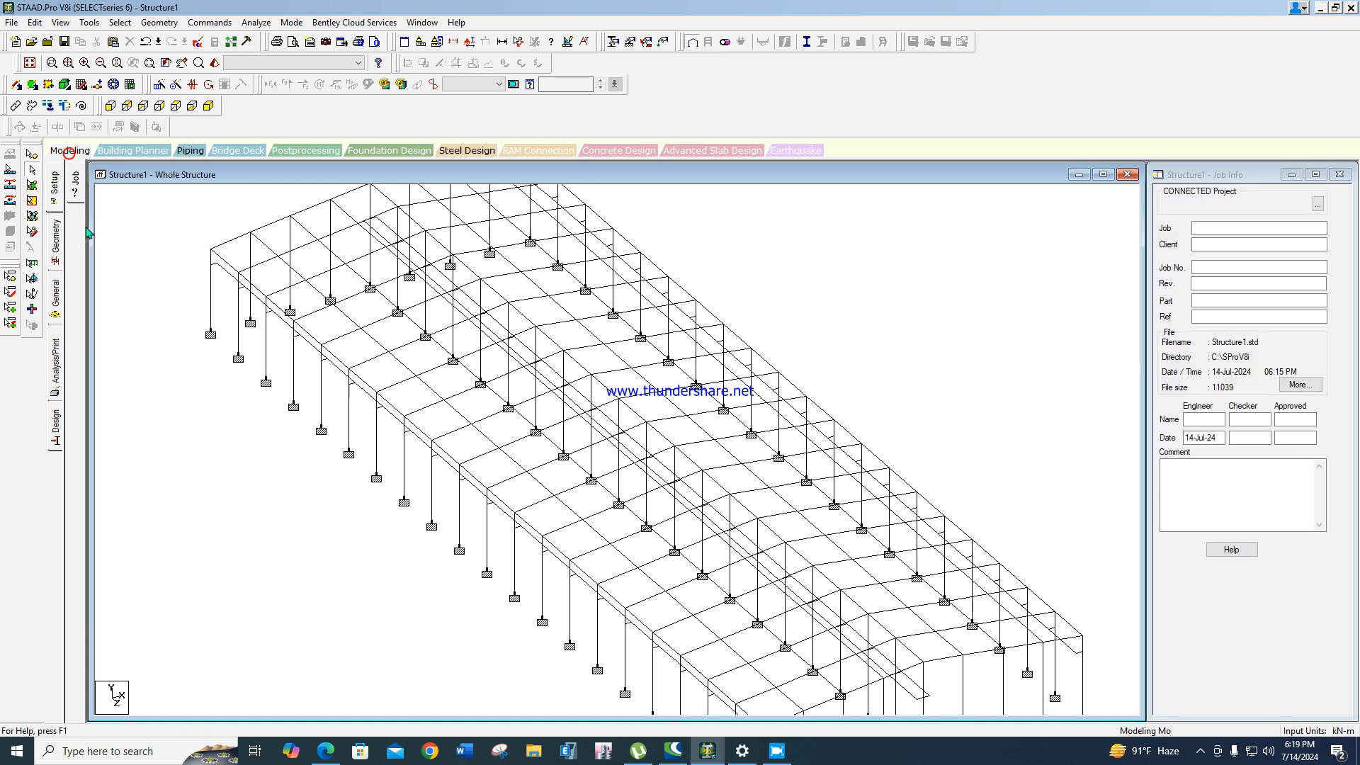
pyautogui.click(16, 84)
pyautogui.moveTo(573, 605); pyautogui.dragTo(488, 480, button='middle')
pyautogui.scroll(2, 534, 456)
pyautogui.scroll(-3, 736, 570)
pyautogui.scroll(-3, 689, 598)
pyautogui.scroll(3, 546, 538)
pyautogui.scroll(-3, 496, 489)
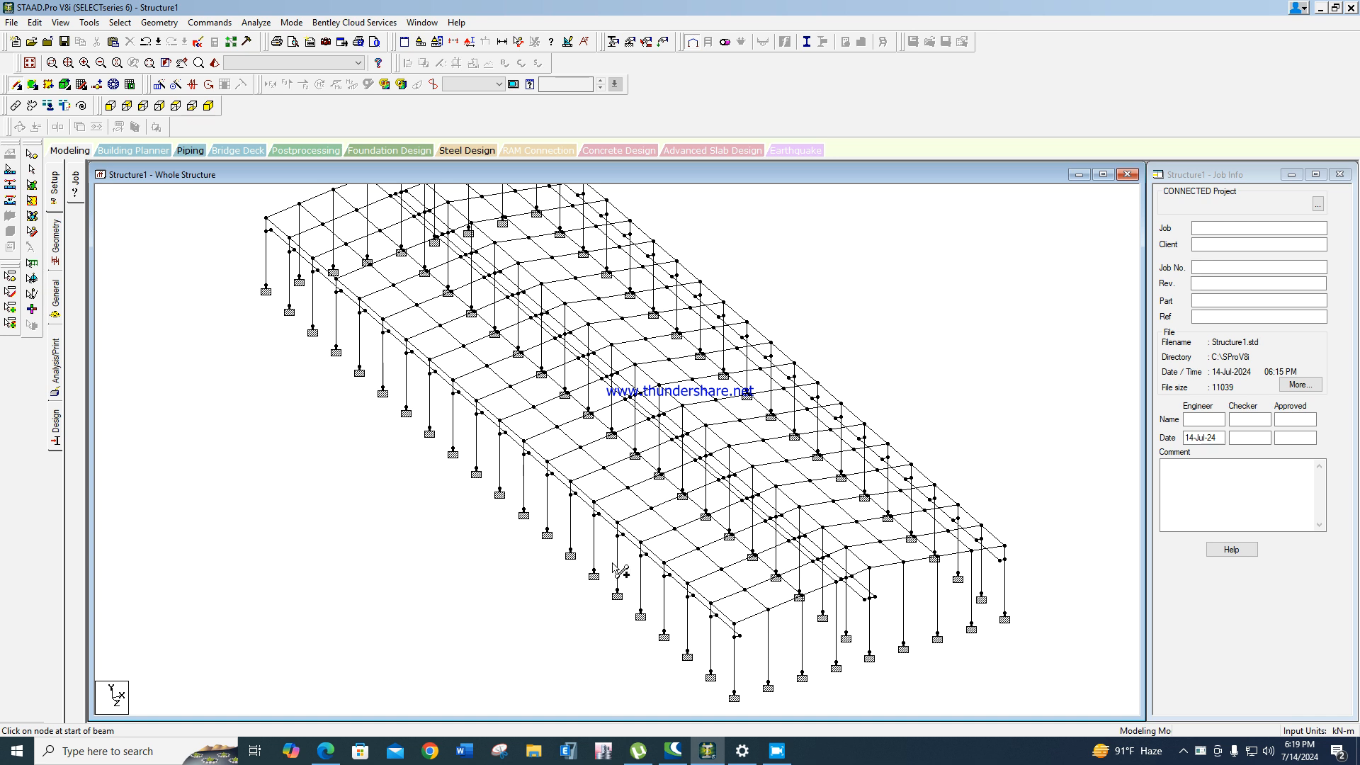
pyautogui.scroll(2, 613, 567)
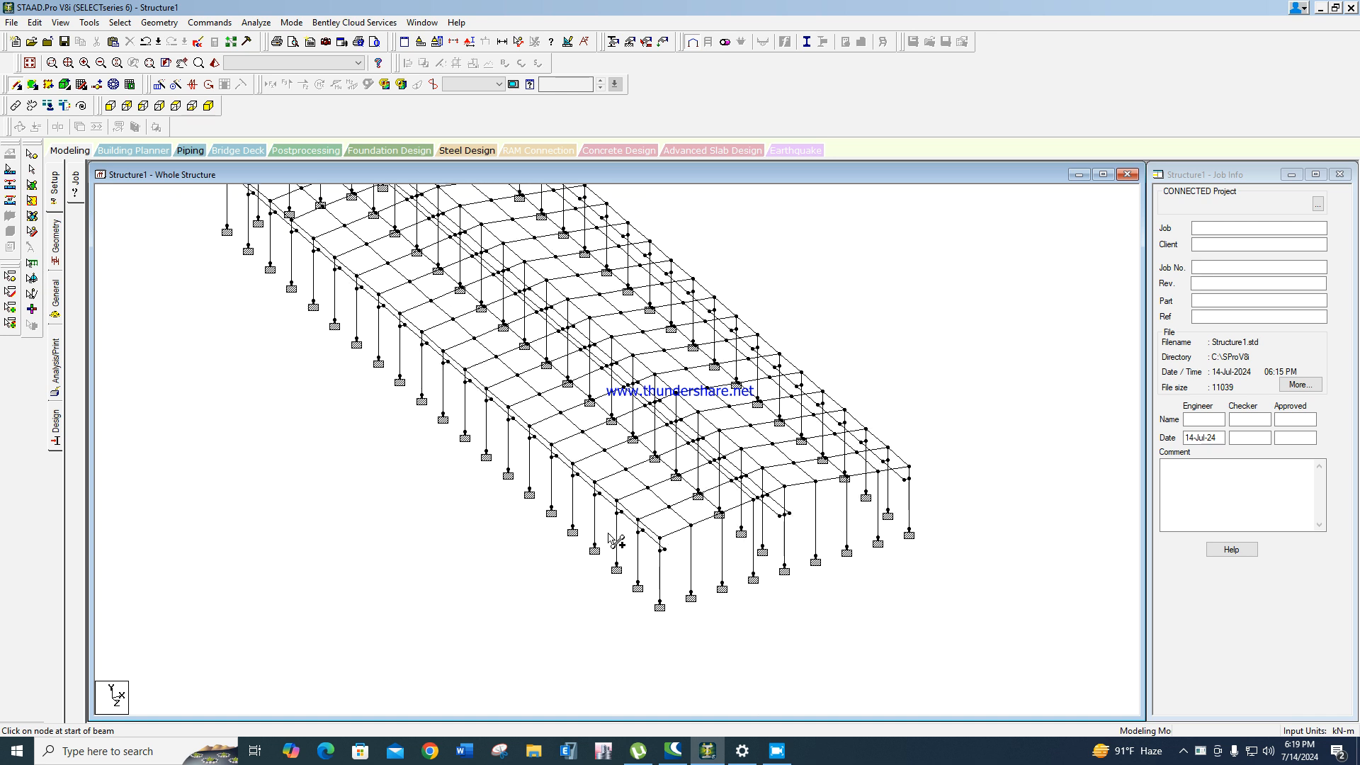
# Select the column segments below the brackets on both outer column lines and insert a midpoint node in each.
pyautogui.click(110, 105)
pyautogui.scroll(-1, 370, 442)
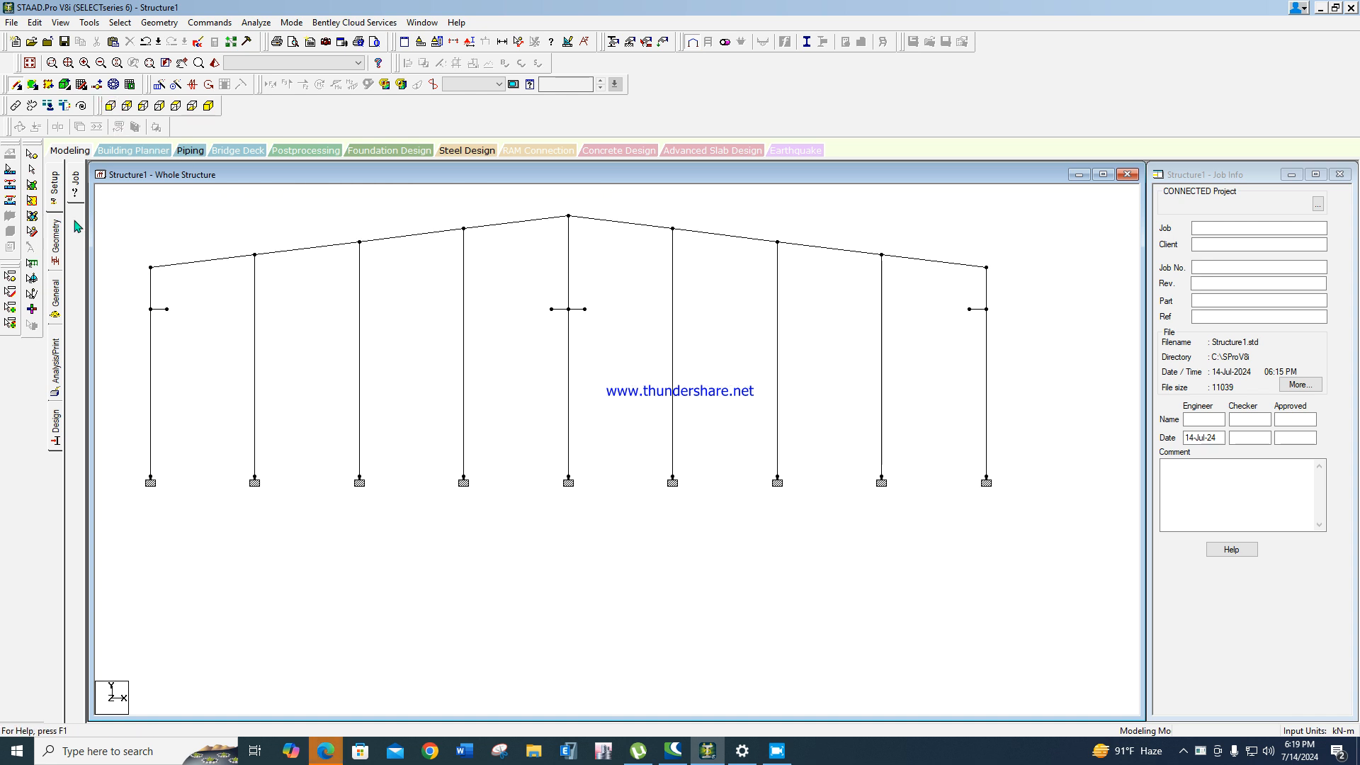
pyautogui.click(33, 170)
pyautogui.scroll(-2, 237, 452)
pyautogui.moveTo(141, 356); pyautogui.dragTo(240, 415)
pyautogui.keyDown('ctrl'); pyautogui.moveTo(914, 357); pyautogui.dragTo(1023, 417); pyautogui.keyUp('ctrl')
pyautogui.scroll(-1, 206, 266)
pyautogui.click(208, 106)
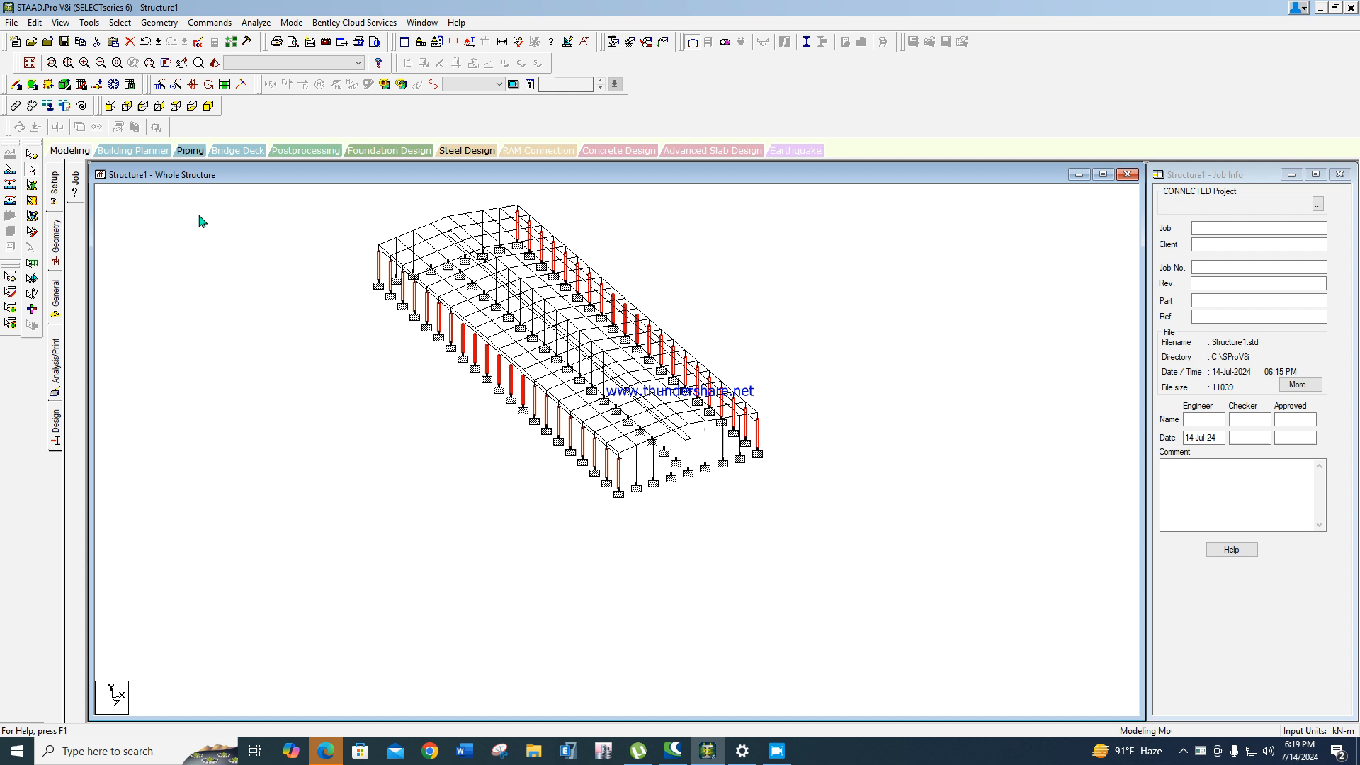
pyautogui.rightClick(191, 210)
pyautogui.click(233, 318)
pyautogui.click(594, 391)
pyautogui.click(751, 393)
# Connect the new mid-height nodes of the outer columns with beams along the shed and across the near gable, accepting the auto-save.
pyautogui.click(15, 85)
pyautogui.scroll(2, 365, 317)
pyautogui.click(16, 84)
pyautogui.click(15, 84)
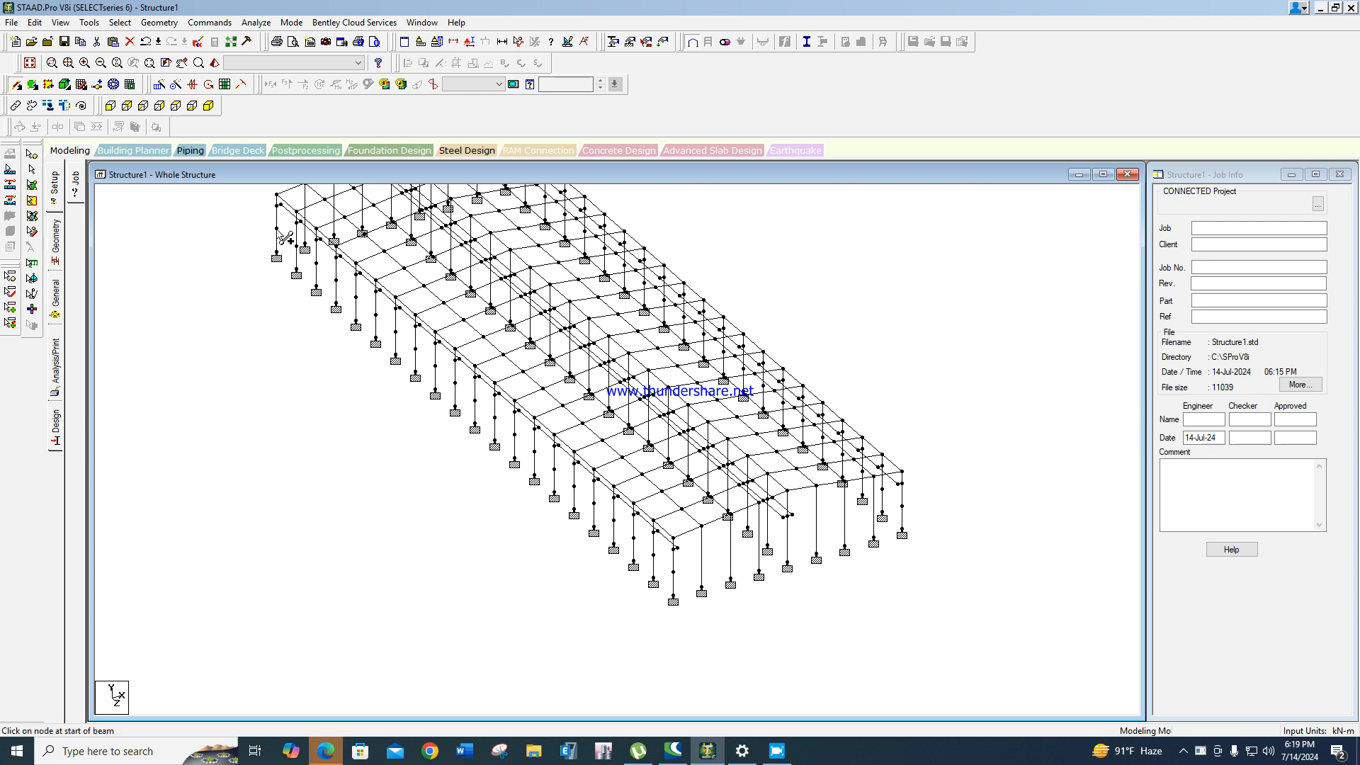
pyautogui.scroll(1, 765, 569)
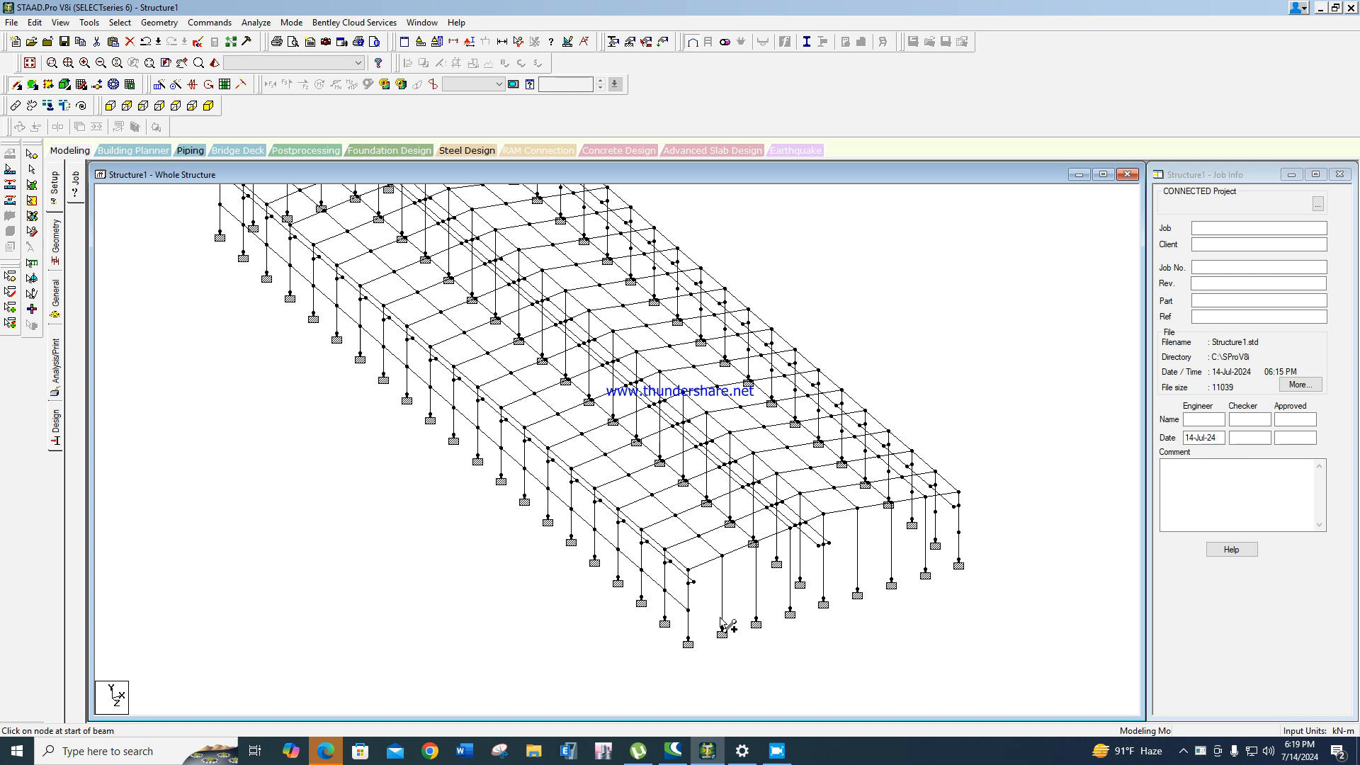
pyautogui.moveTo(688, 609); pyautogui.dragTo(958, 532)
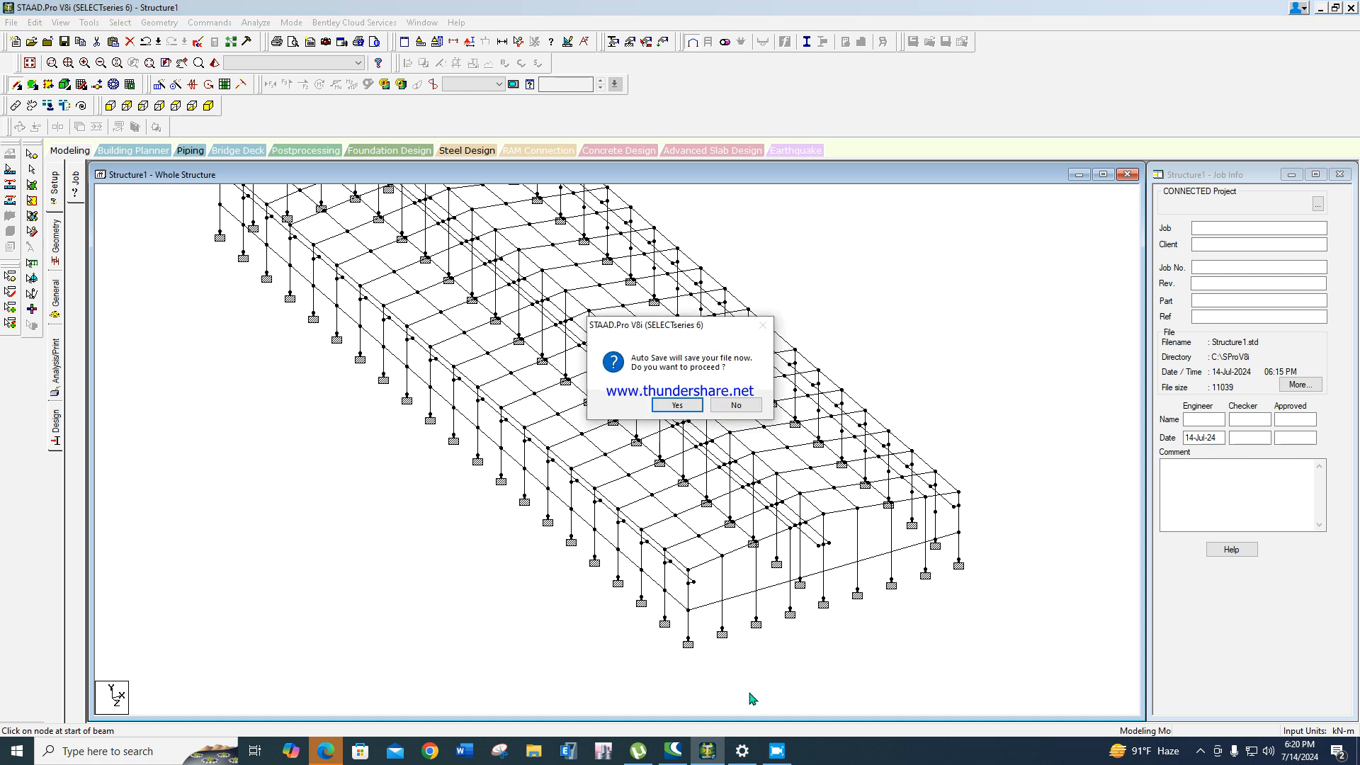
pyautogui.click(677, 406)
pyautogui.click(593, 393)
# Add a mid-height beam across the opposite gable between its two corner columns.
pyautogui.scroll(3, 538, 439)
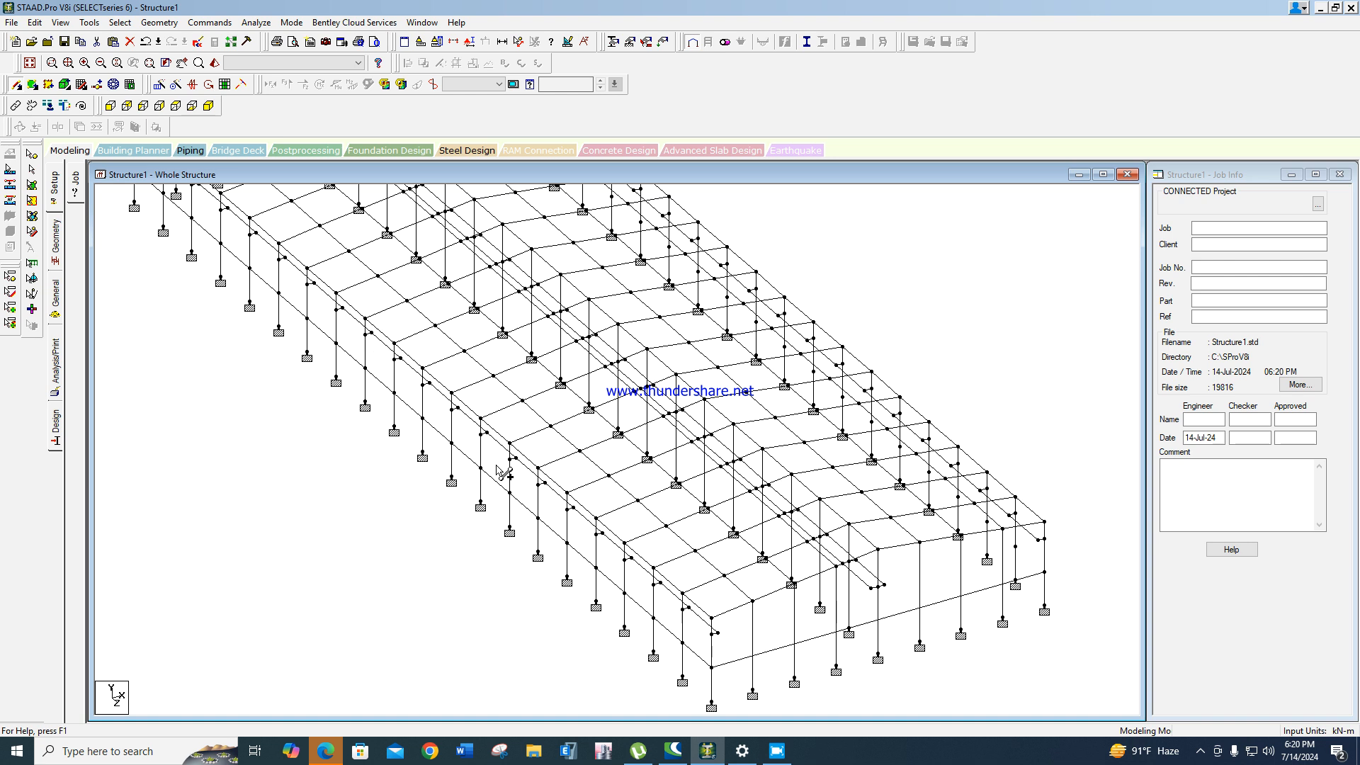
pyautogui.scroll(-2, 496, 468)
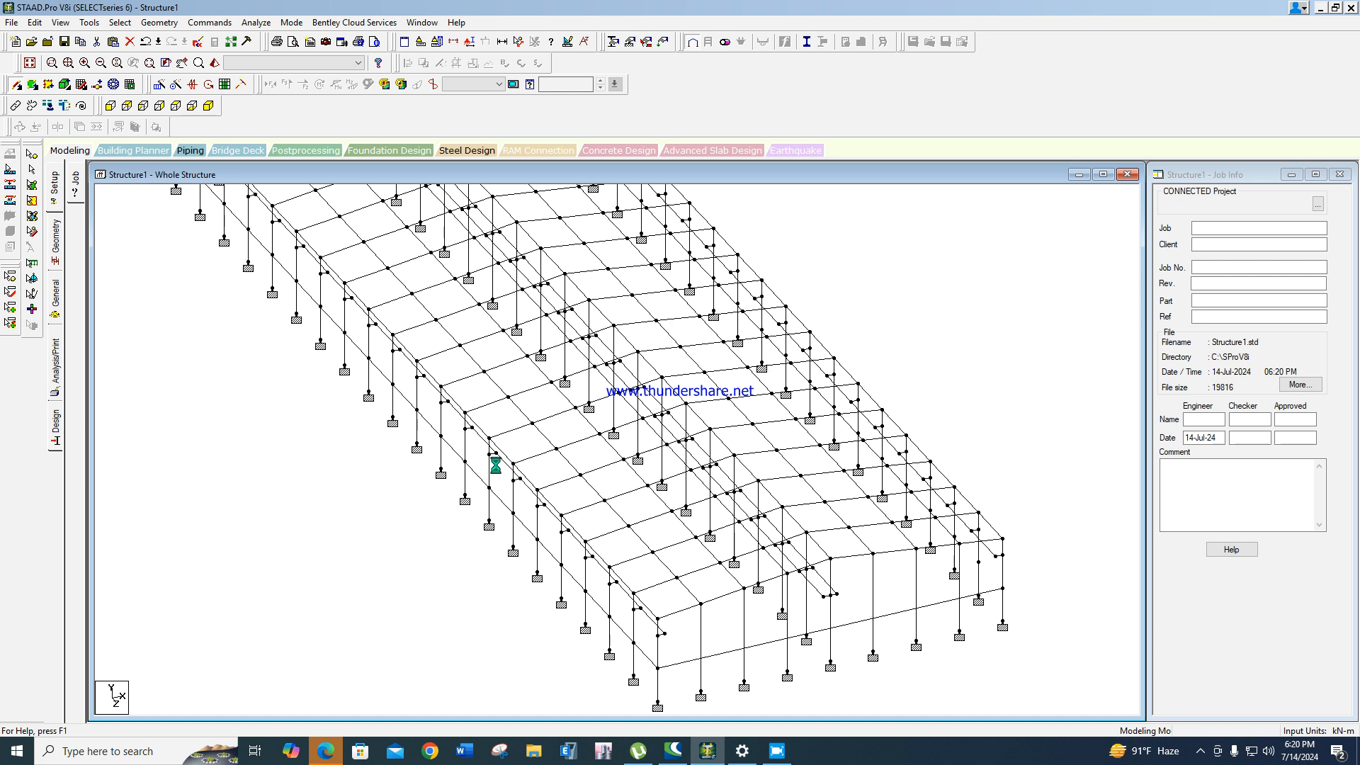
pyautogui.scroll(4, 489, 552)
pyautogui.moveTo(476, 710); pyautogui.dragTo(756, 268)
pyautogui.scroll(2, 777, 361)
pyautogui.press('Left')
pyautogui.press('Left')
pyautogui.press('Left')
pyautogui.press('Left')
pyautogui.press('Left')
pyautogui.press('Left')
pyautogui.press('Left')
pyautogui.press('Left')
pyautogui.press('Left')
pyautogui.press('Left')
pyautogui.press('Left')
pyautogui.press('Left')
pyautogui.press('Left')
pyautogui.press('Left')
pyautogui.press('Left')
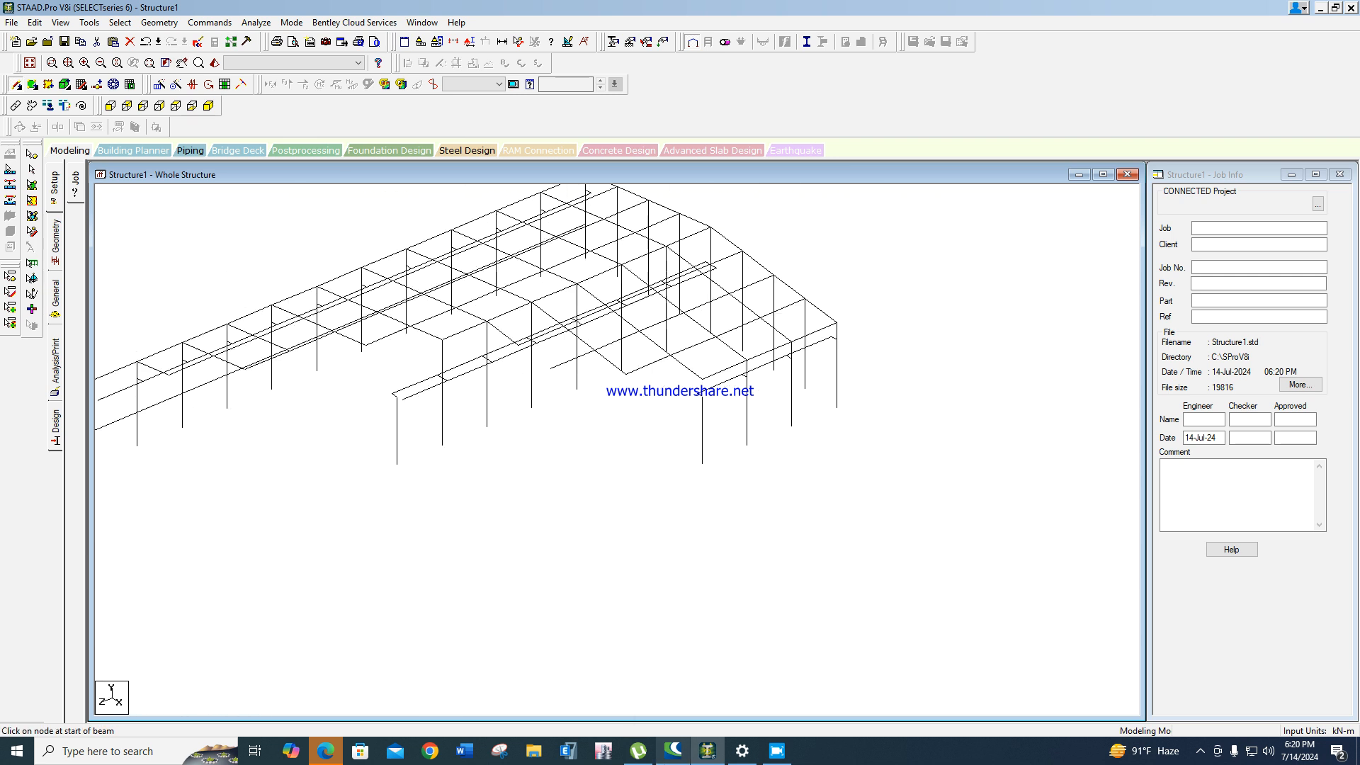
pyautogui.press('Left')
pyautogui.press('Left')
pyautogui.press('Left')
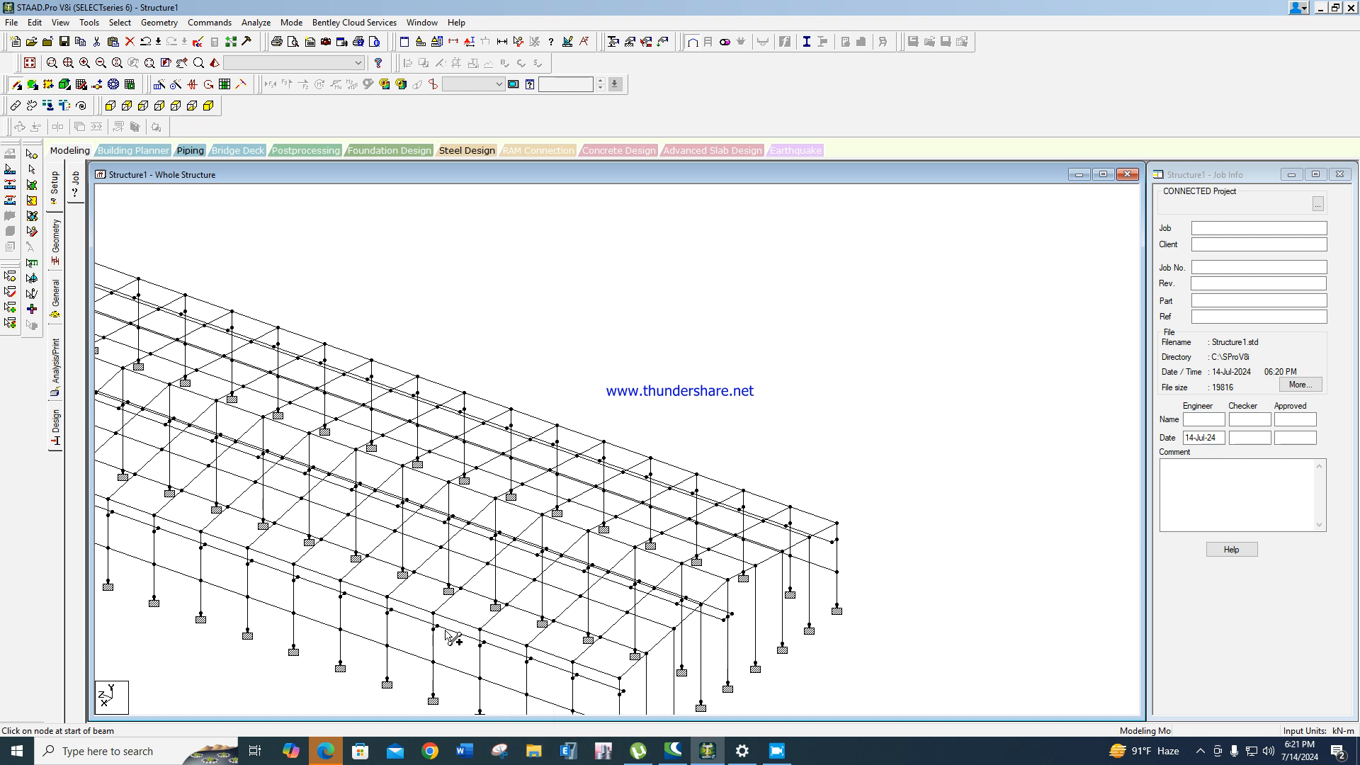
pyautogui.moveTo(452, 649); pyautogui.dragTo(509, 497, button='middle')
pyautogui.scroll(1, 631, 605)
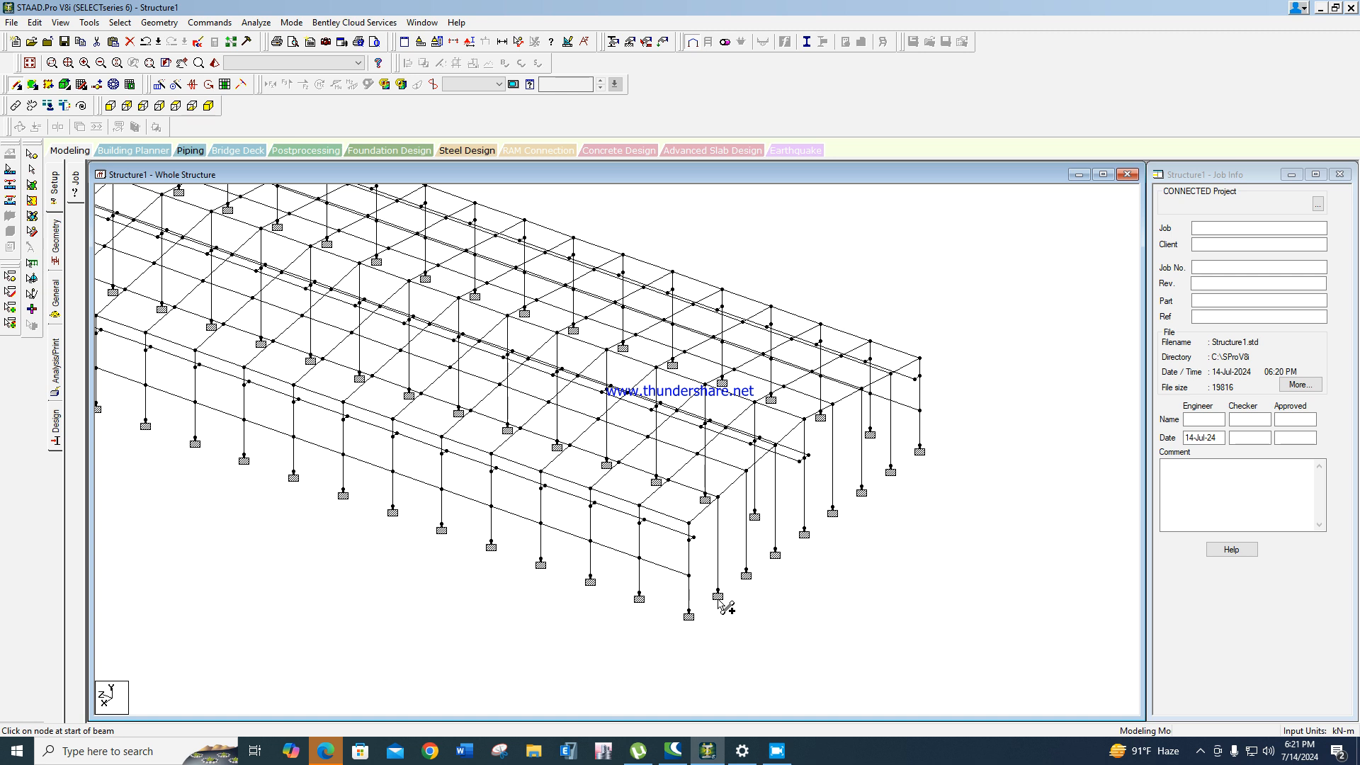
pyautogui.scroll(1, 737, 597)
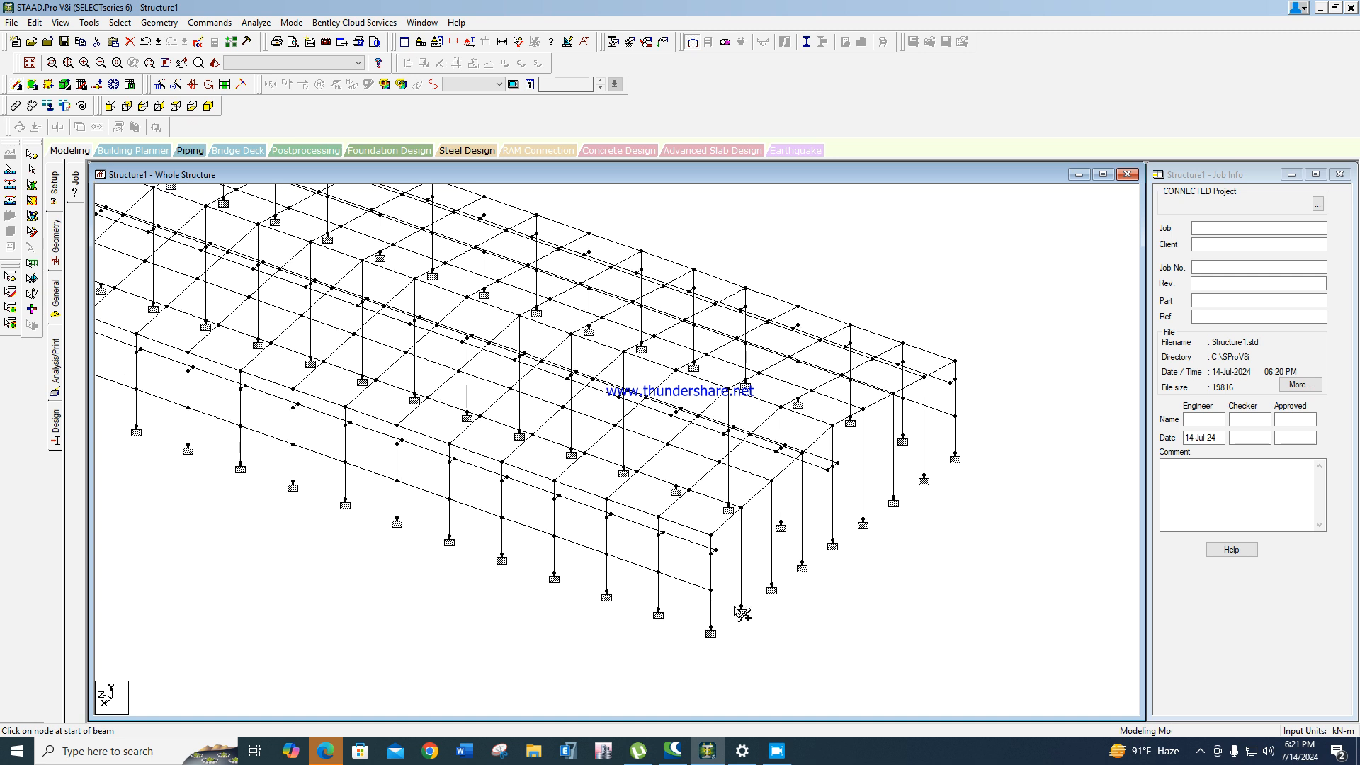
pyautogui.scroll(1, 742, 613)
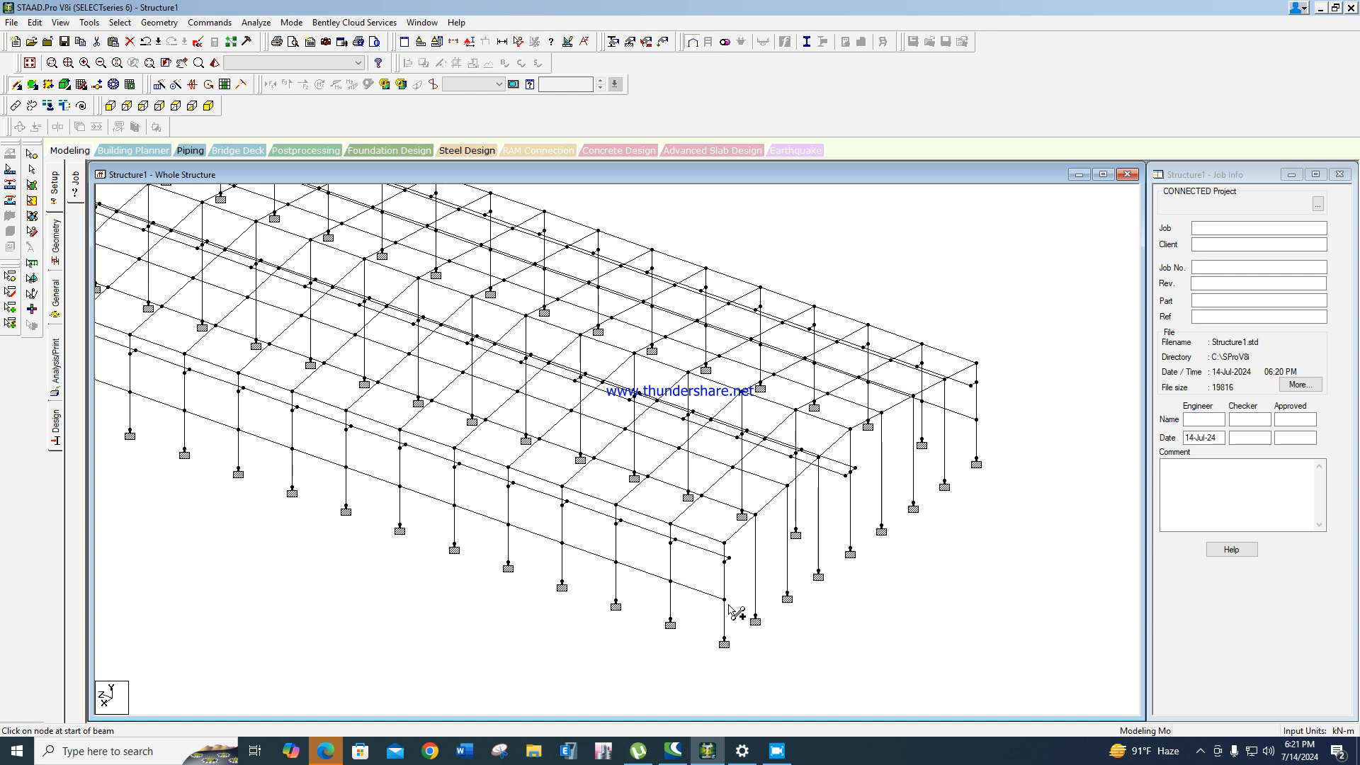
pyautogui.moveTo(748, 621); pyautogui.dragTo(701, 601, button='middle')
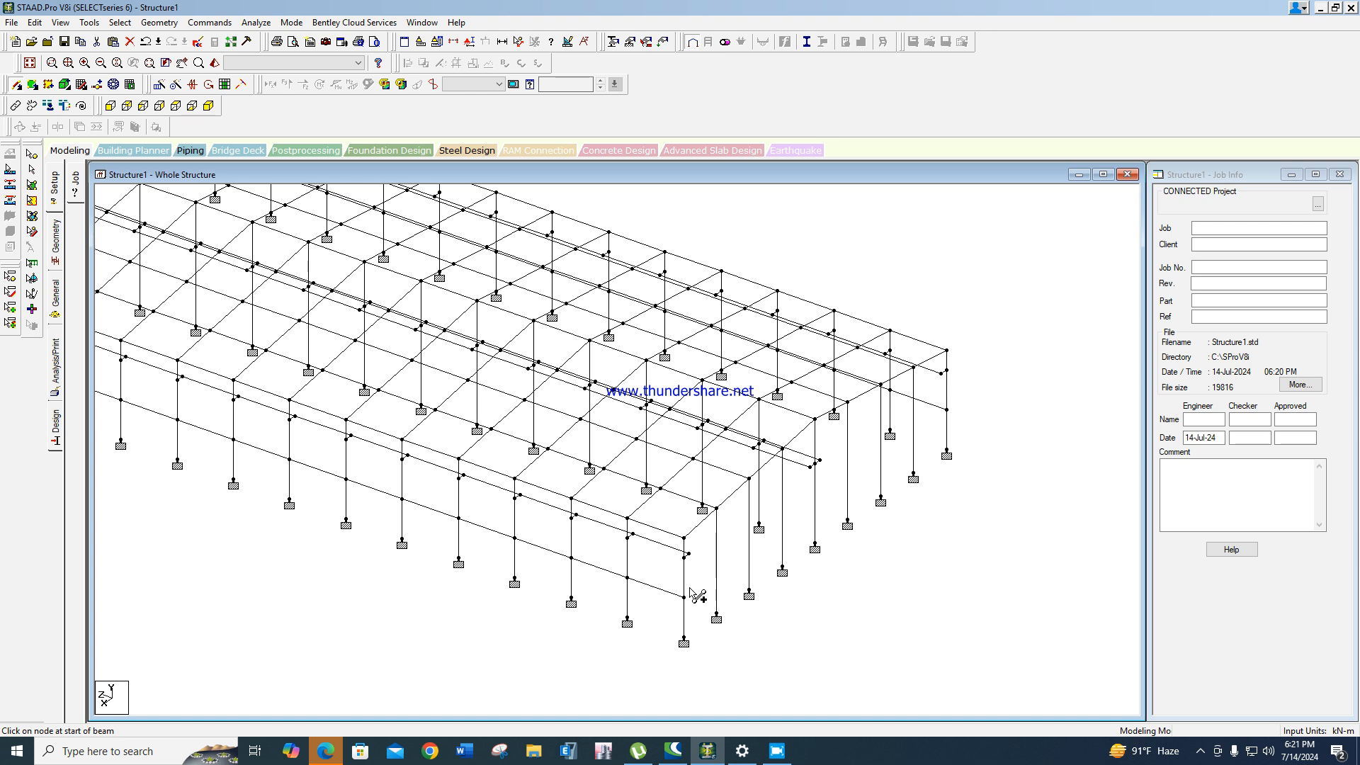
pyautogui.click(684, 597)
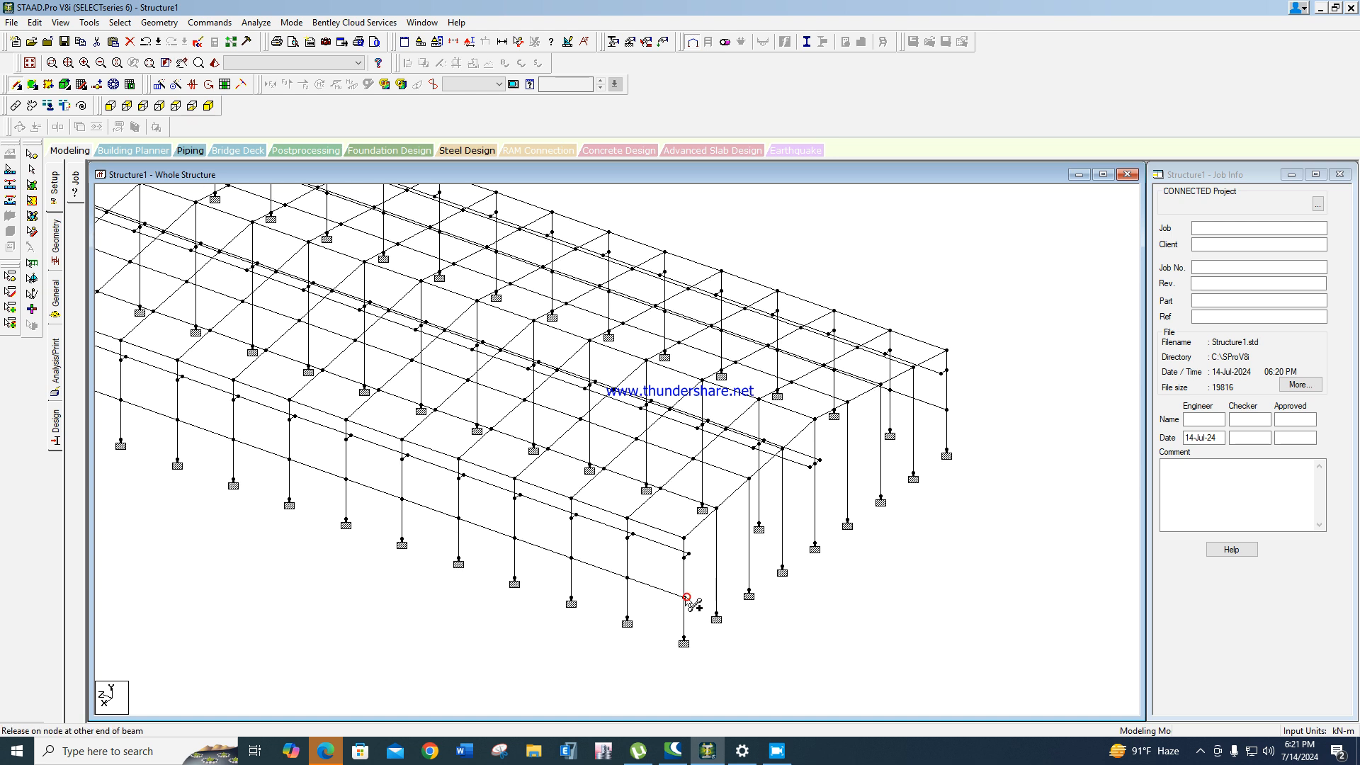
pyautogui.click(946, 409)
# Select the whole structure and intersect the selected members so the crossing beams and columns share nodes.
pyautogui.scroll(-1, 772, 403)
pyautogui.moveTo(605, 428); pyautogui.dragTo(728, 518, button='middle')
pyautogui.click(32, 170)
pyautogui.scroll(-2, 334, 358)
pyautogui.moveTo(334, 358); pyautogui.dragTo(457, 365, button='middle')
pyautogui.scroll(-1, 356, 351)
pyautogui.scroll(-3, 355, 350)
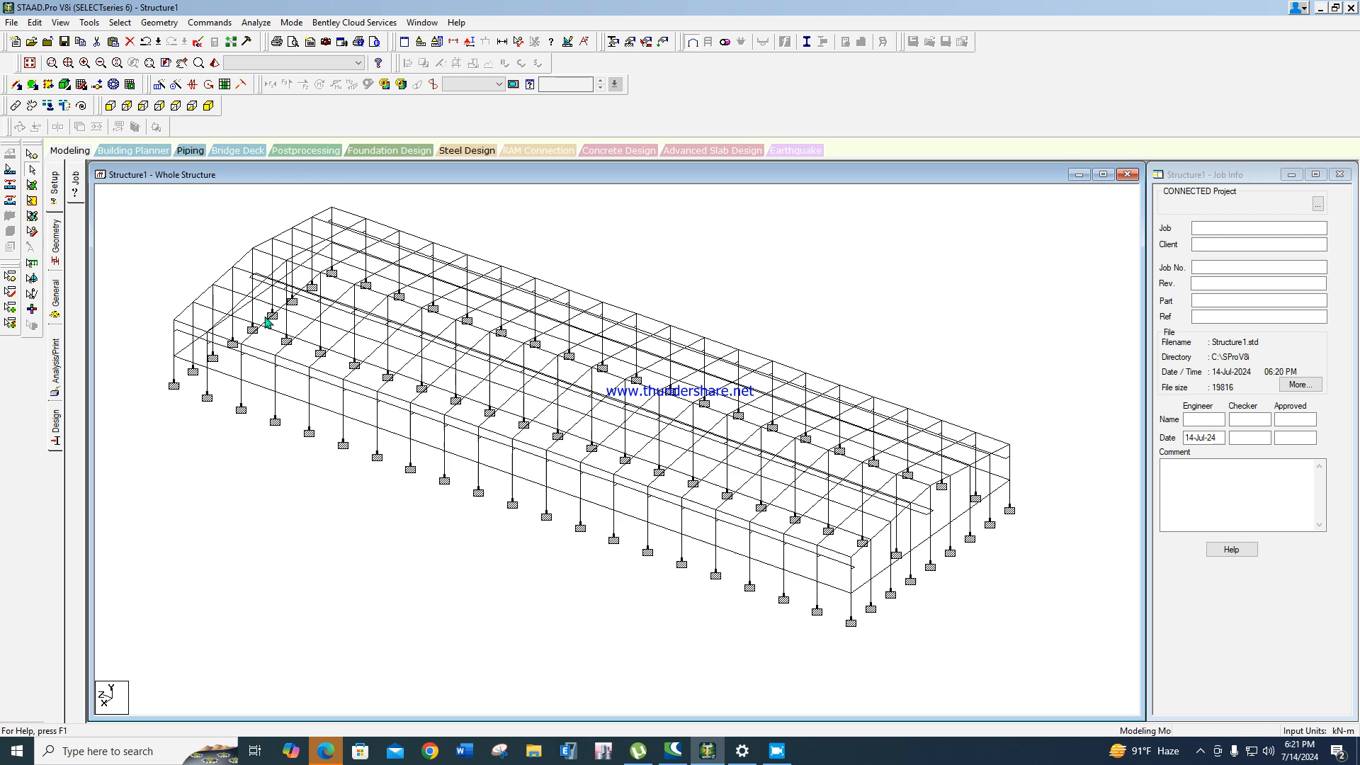
pyautogui.moveTo(243, 254); pyautogui.dragTo(957, 663)
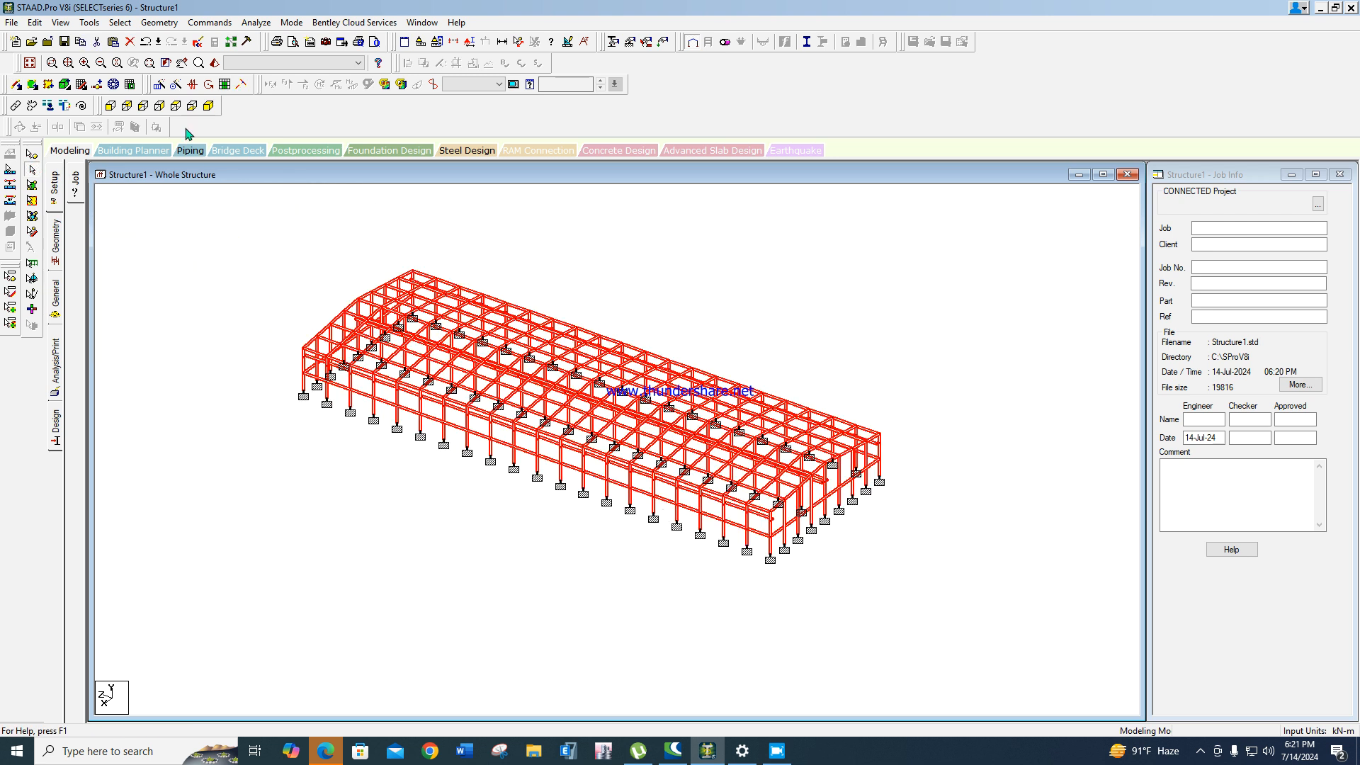
pyautogui.click(160, 22)
pyautogui.click(192, 363)
pyautogui.click(345, 359)
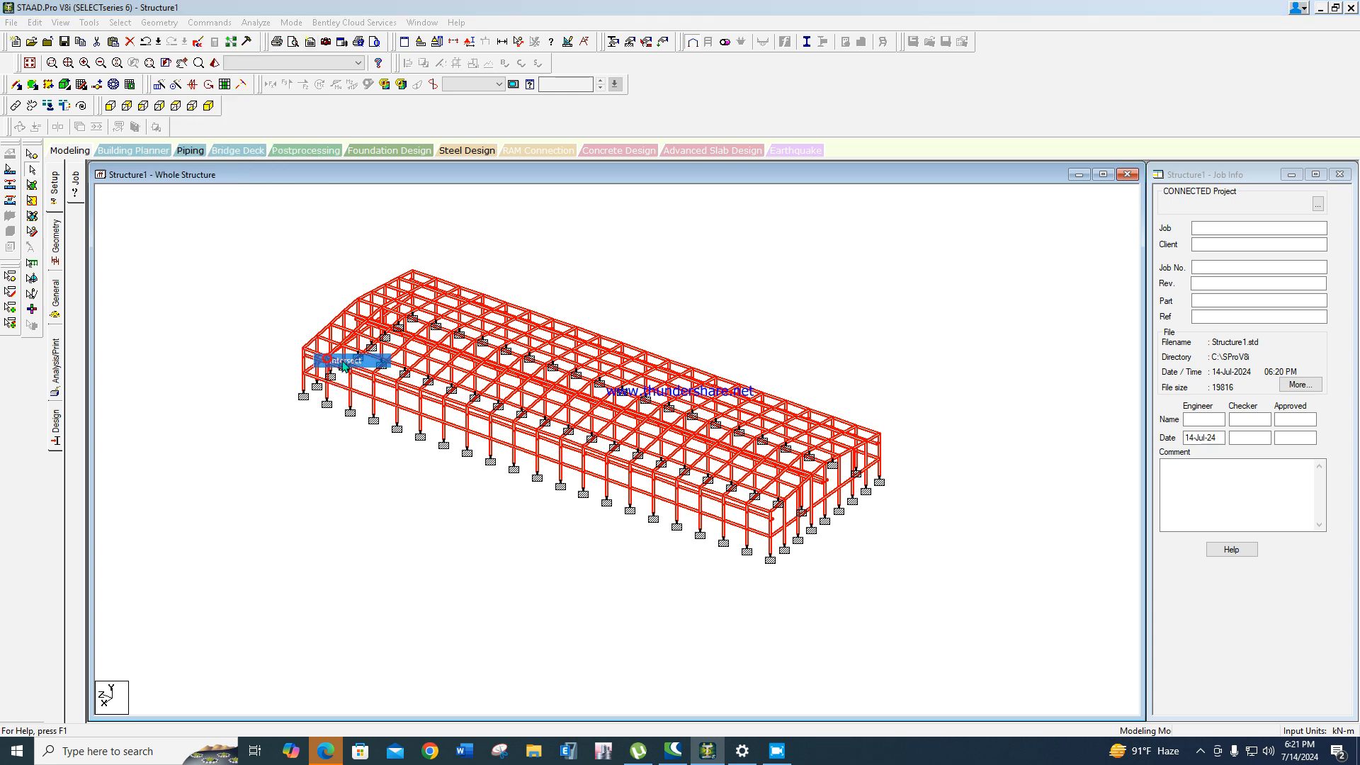
pyautogui.click(739, 401)
pyautogui.click(723, 409)
# Draw crossed diagonal braces in the side wall's end bay, from the column bases up to the eave.
pyautogui.scroll(6, 780, 434)
pyautogui.click(16, 85)
pyautogui.scroll(-3, 461, 416)
pyautogui.scroll(1, 464, 421)
pyautogui.moveTo(555, 537); pyautogui.dragTo(613, 516)
pyautogui.moveTo(613, 564); pyautogui.dragTo(555, 434)
# Draw crossed diagonal roof braces in the first two end-bay panels next to the eave.
pyautogui.moveTo(671, 443); pyautogui.dragTo(740, 462, button='middle')
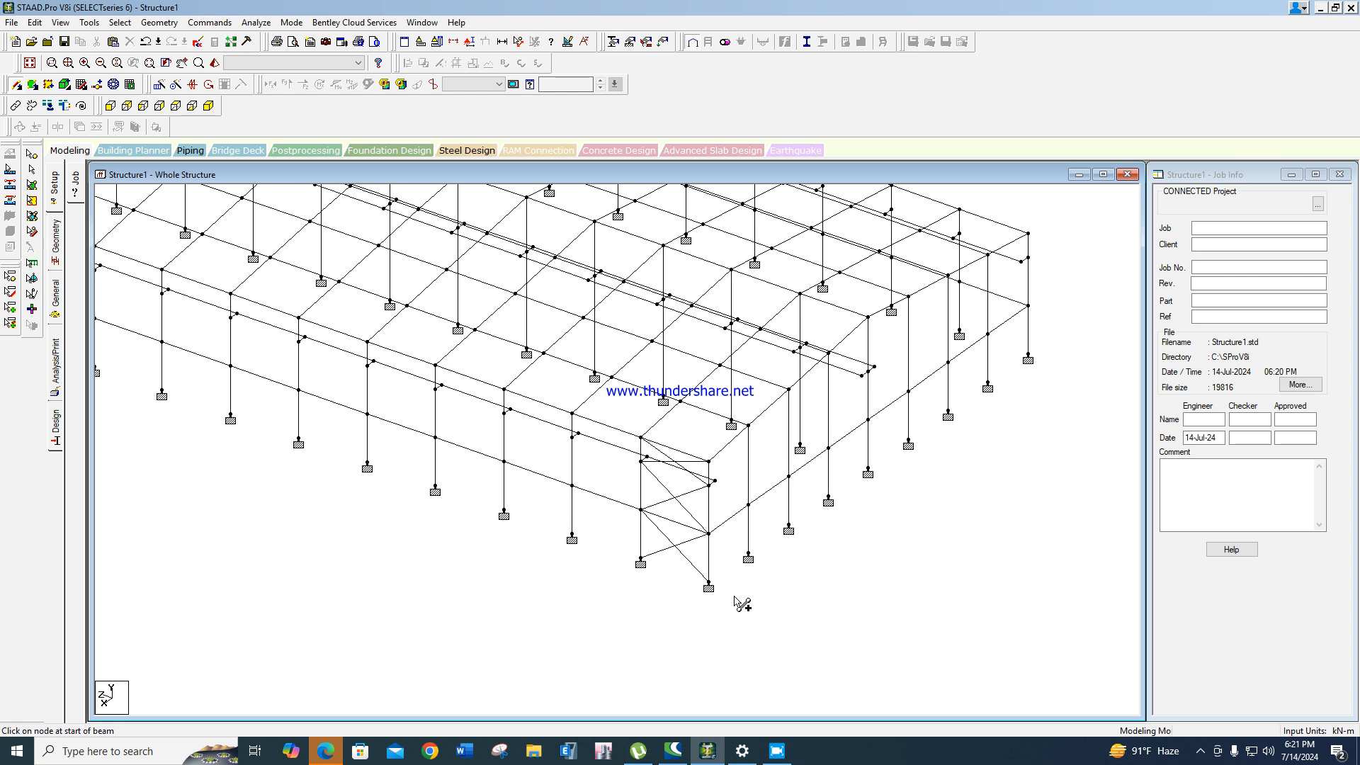
pyautogui.scroll(2, 741, 603)
pyautogui.moveTo(758, 489); pyautogui.dragTo(702, 469)
pyautogui.moveTo(801, 449); pyautogui.dragTo(769, 382)
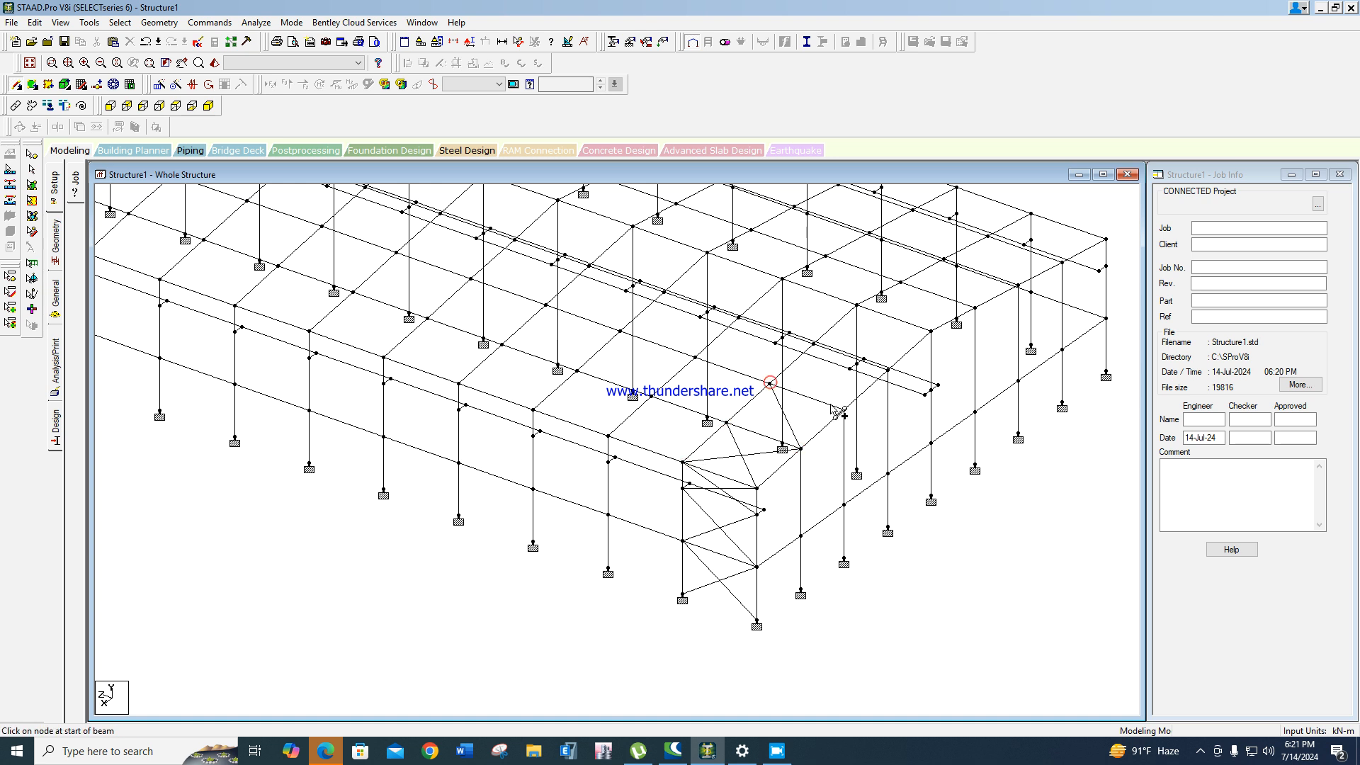
pyautogui.moveTo(849, 410); pyautogui.dragTo(727, 423)
# Continue the crossed roof bracing through the third and fourth end-bay panels up to the ridge.
pyautogui.scroll(3, 916, 573)
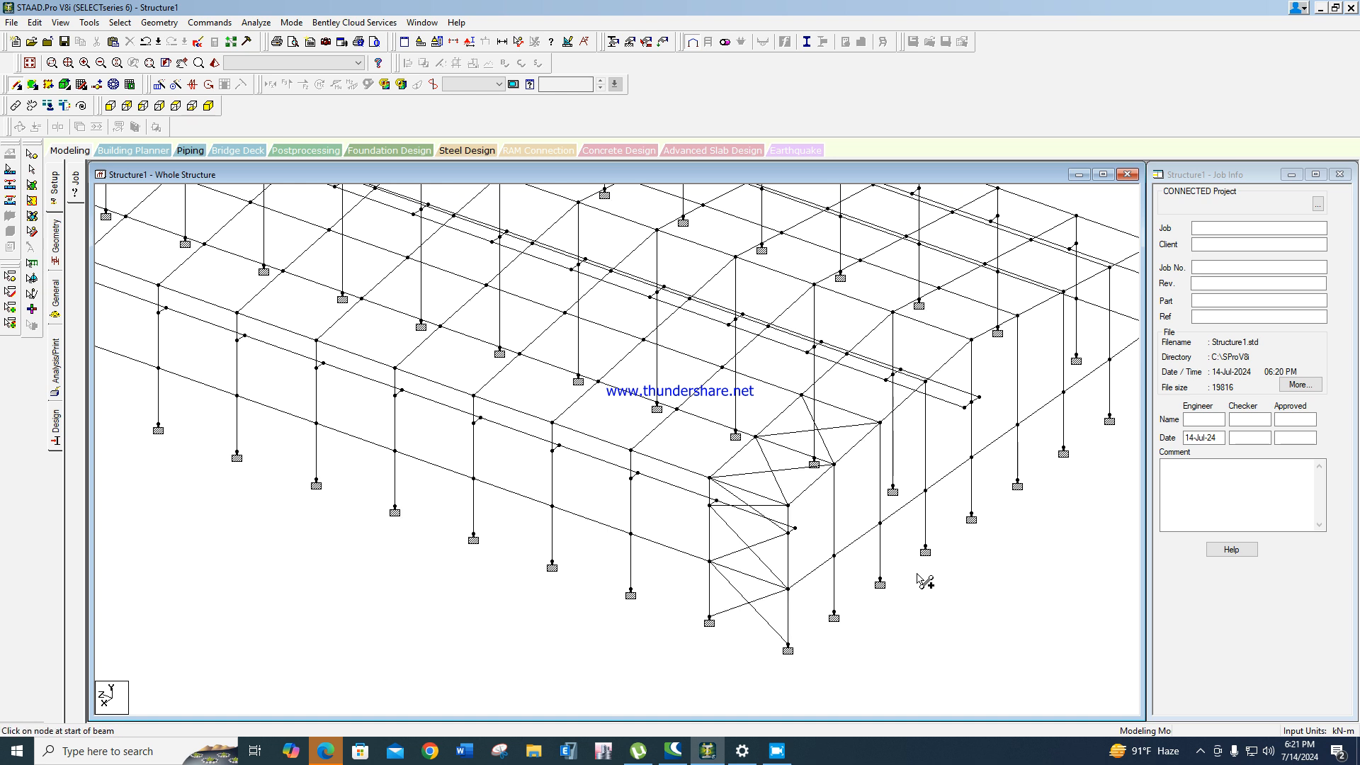
pyautogui.scroll(2, 576, 456)
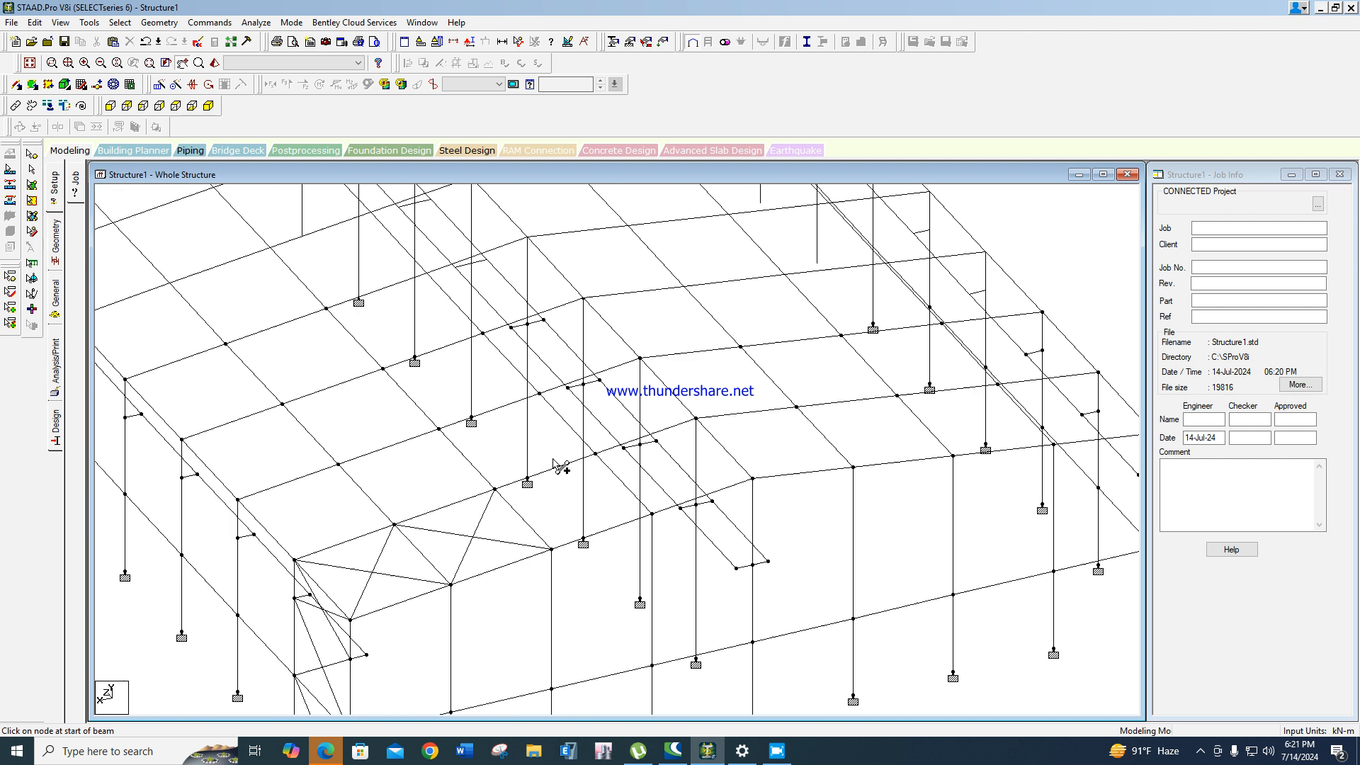
pyautogui.moveTo(569, 553); pyautogui.dragTo(607, 466)
pyautogui.moveTo(662, 527); pyautogui.dragTo(503, 501)
pyautogui.moveTo(664, 527); pyautogui.dragTo(710, 428)
pyautogui.moveTo(766, 491); pyautogui.dragTo(607, 465)
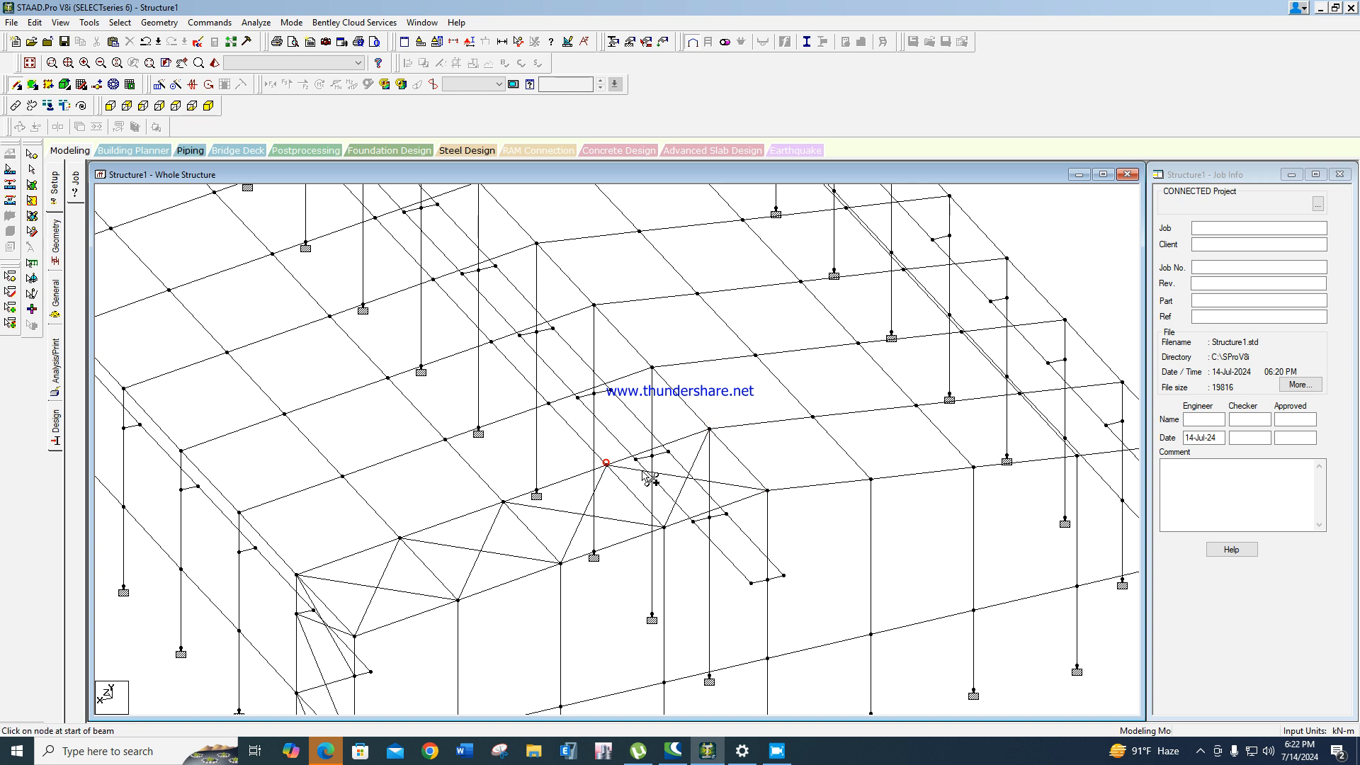
# Draw crossed roof braces in the first two end-bay panels beyond the ridge on the other slope.
pyautogui.moveTo(767, 492); pyautogui.dragTo(813, 416)
pyautogui.moveTo(871, 479); pyautogui.dragTo(710, 428)
pyautogui.moveTo(825, 494); pyautogui.dragTo(719, 524, button='middle')
pyautogui.moveTo(770, 509); pyautogui.dragTo(816, 432)
pyautogui.moveTo(878, 501); pyautogui.dragTo(708, 445)
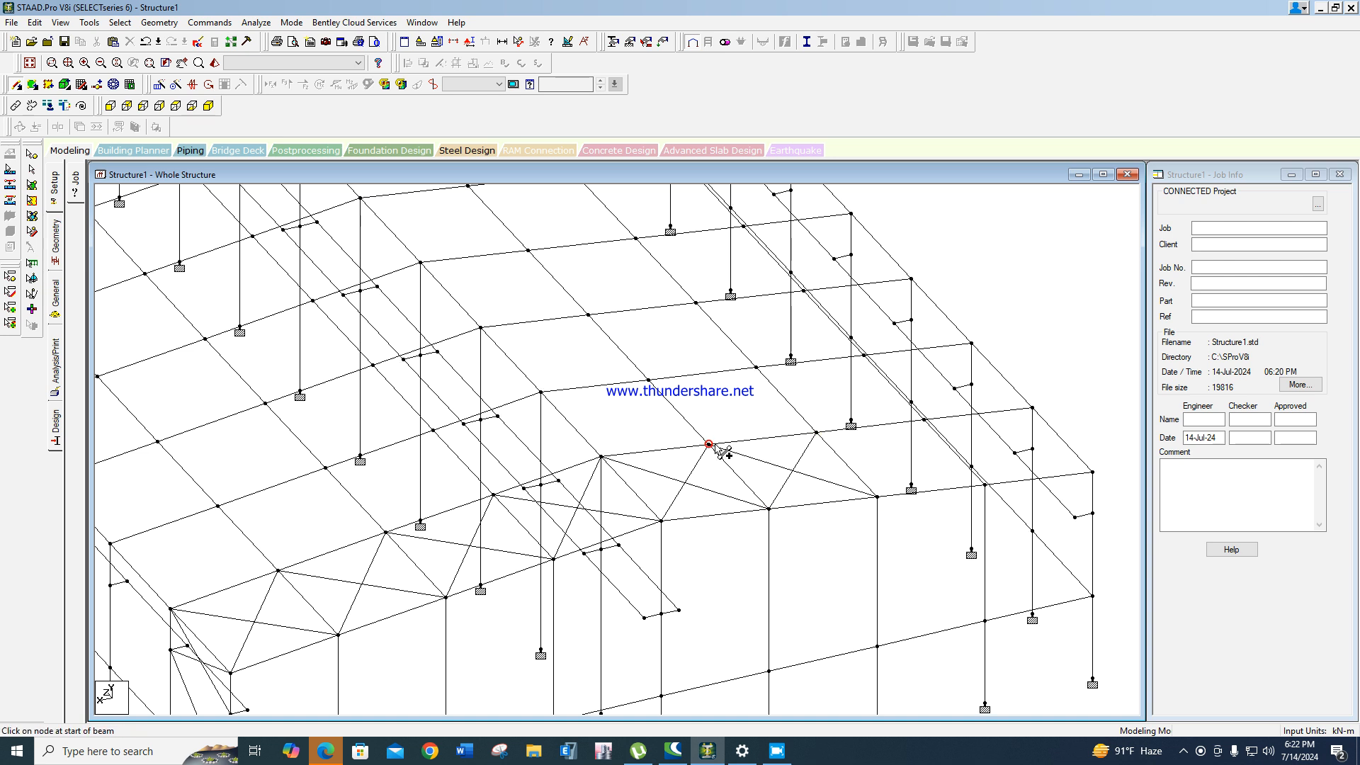
# Complete the crossed roof bracing in the last two end-bay panels down to the far eave.
pyautogui.press('Left')
pyautogui.press('Left')
pyautogui.press('Left')
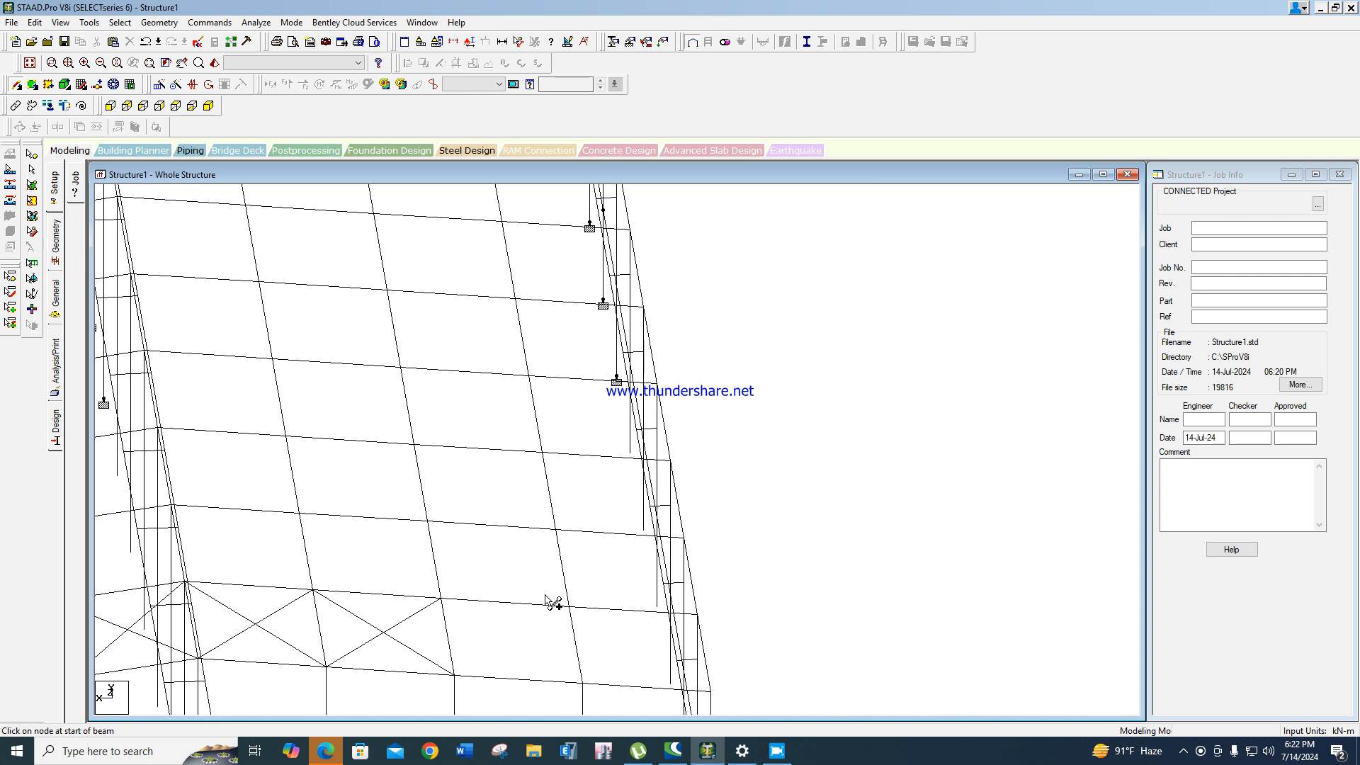
pyautogui.moveTo(544, 551); pyautogui.dragTo(662, 482)
pyautogui.moveTo(677, 562); pyautogui.dragTo(530, 474)
pyautogui.press('Left')
pyautogui.press('Left')
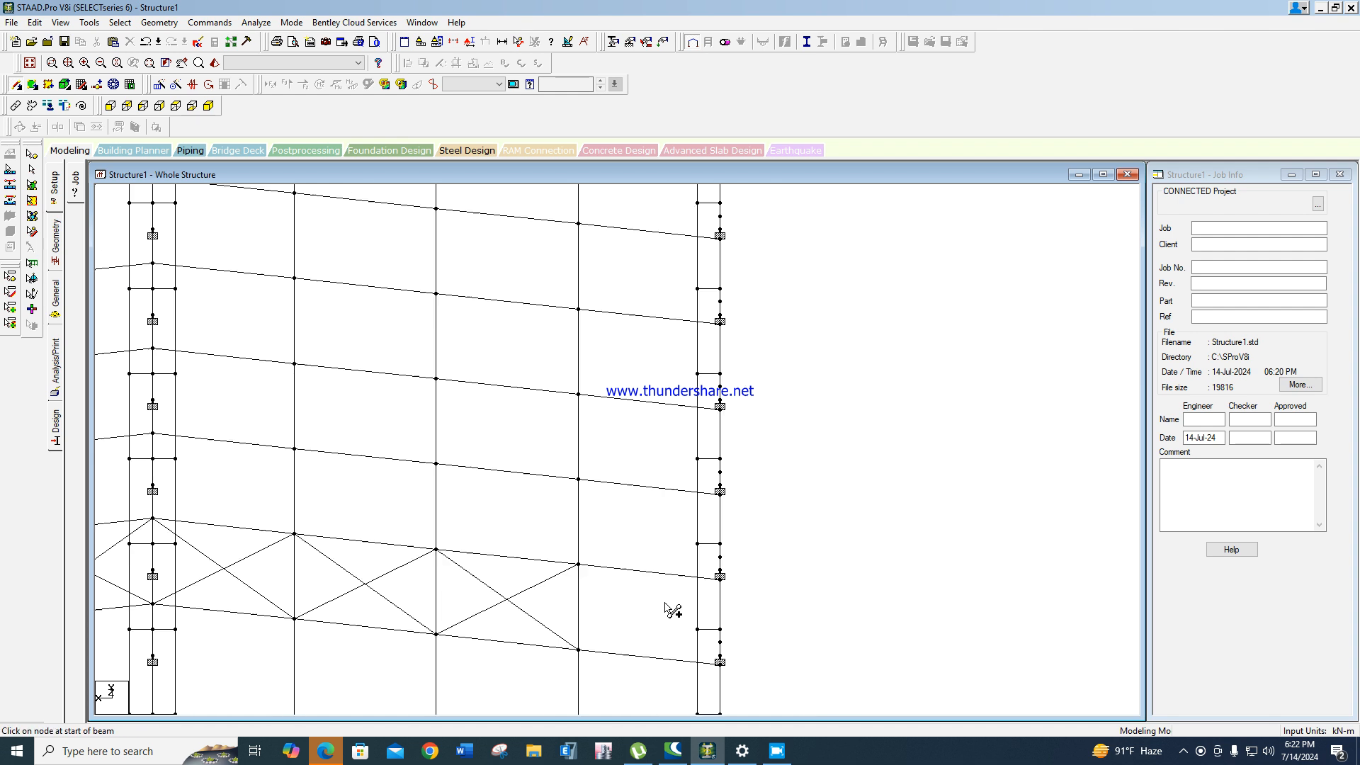
pyautogui.press('Left')
pyautogui.press('Left')
pyautogui.moveTo(425, 546); pyautogui.dragTo(321, 488)
pyautogui.press('Left')
pyautogui.moveTo(251, 567); pyautogui.dragTo(193, 445)
# Draw crossed braces in the far side wall's end bay, from the eave through bracket level to the mid-height beam.
pyautogui.moveTo(322, 490); pyautogui.dragTo(251, 566)
pyautogui.moveTo(346, 569); pyautogui.dragTo(433, 453, button='middle')
pyautogui.moveTo(411, 424); pyautogui.dragTo(338, 601)
pyautogui.moveTo(412, 525); pyautogui.dragTo(339, 501)
pyautogui.moveTo(433, 532); pyautogui.dragTo(460, 483, button='middle')
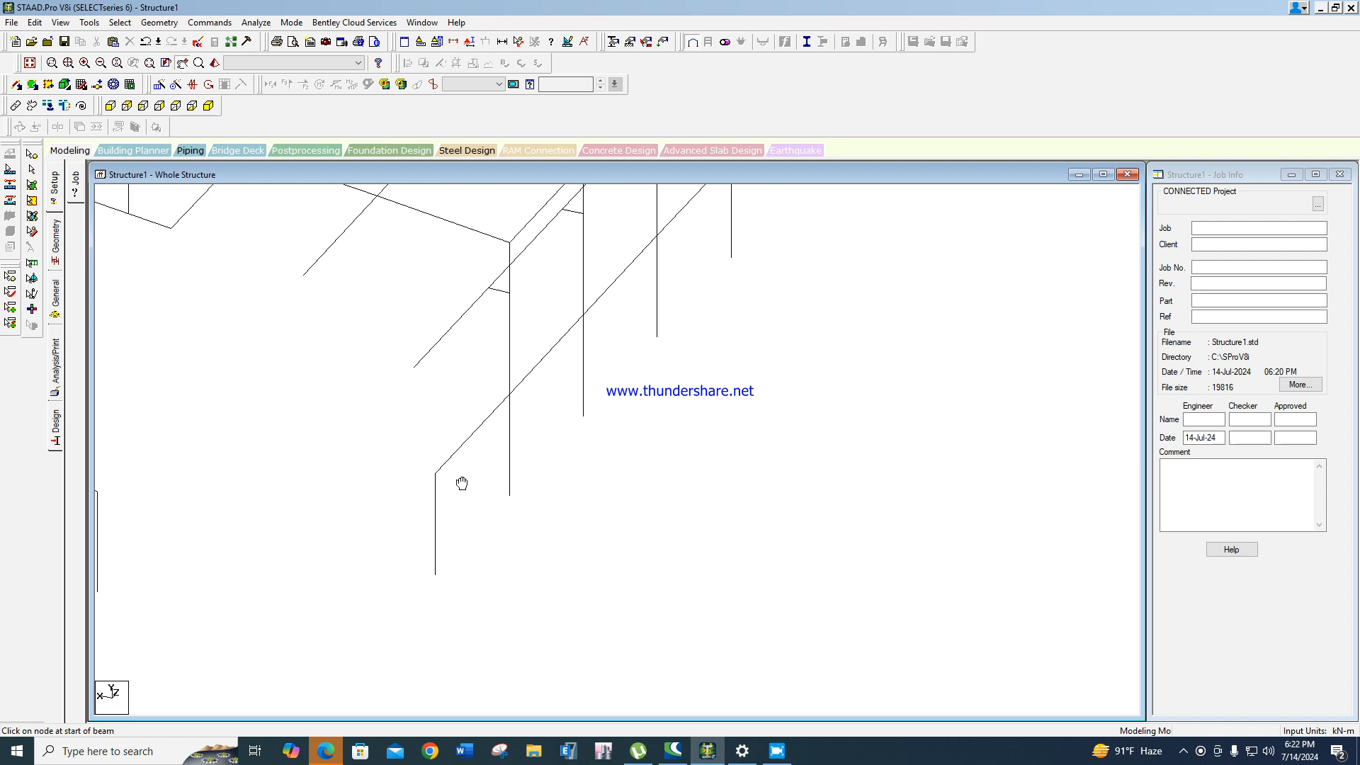
# Add crossed braces below the mid-height beam in the same side-wall bay, down to the column bases.
pyautogui.click(438, 482)
pyautogui.click(735, 405)
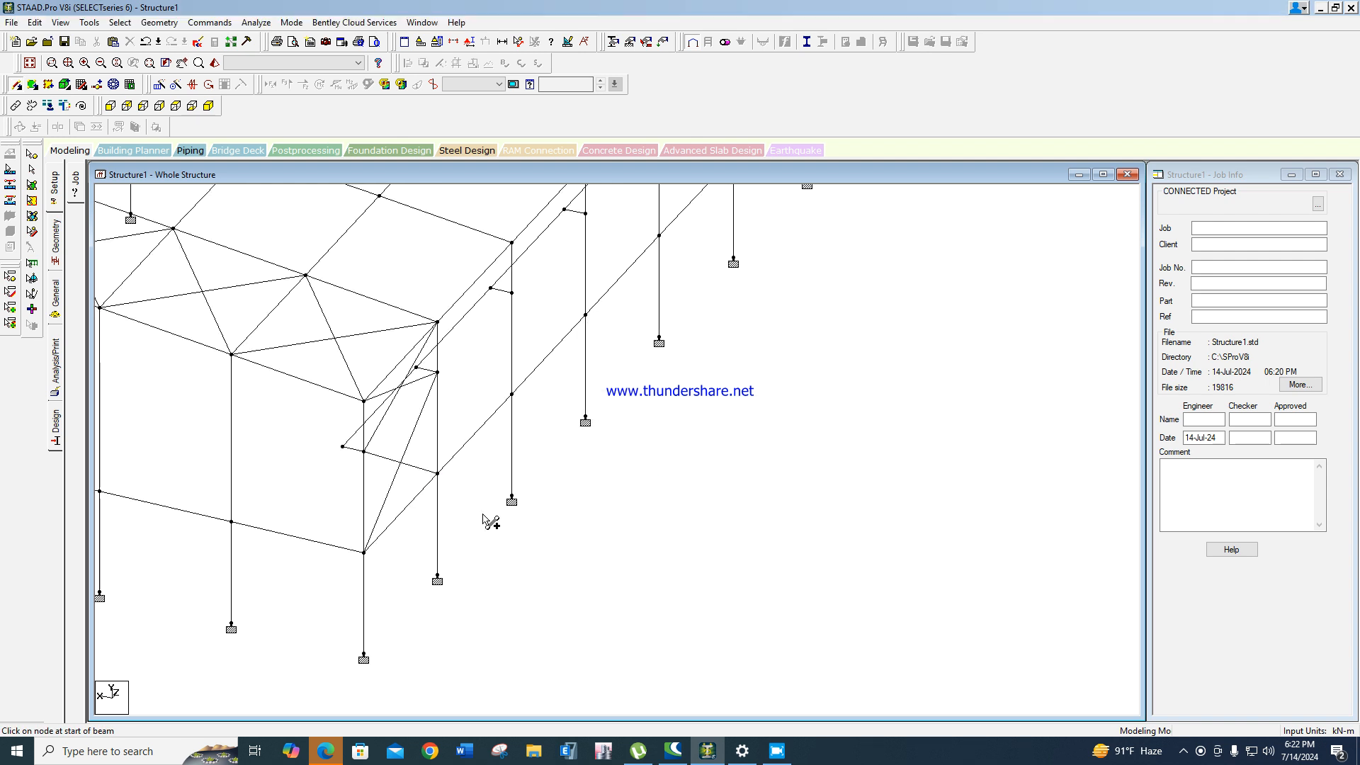
pyautogui.moveTo(437, 472); pyautogui.dragTo(364, 655)
pyautogui.click(363, 552)
pyautogui.click(437, 574)
pyautogui.moveTo(437, 572); pyautogui.dragTo(514, 565, button='middle')
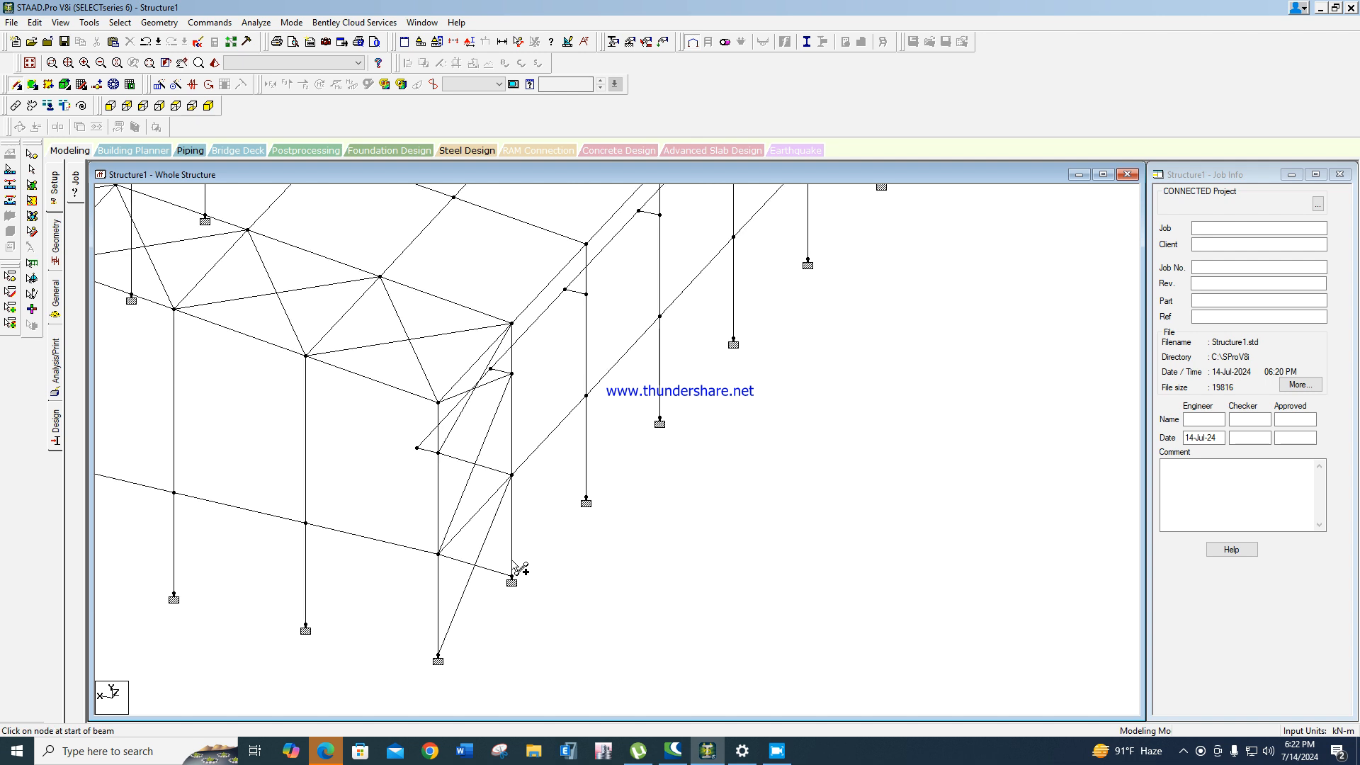
# Stop adding beams and select the crossed roof braces in the first three end-bay panels from one eave.
pyautogui.press('Right')
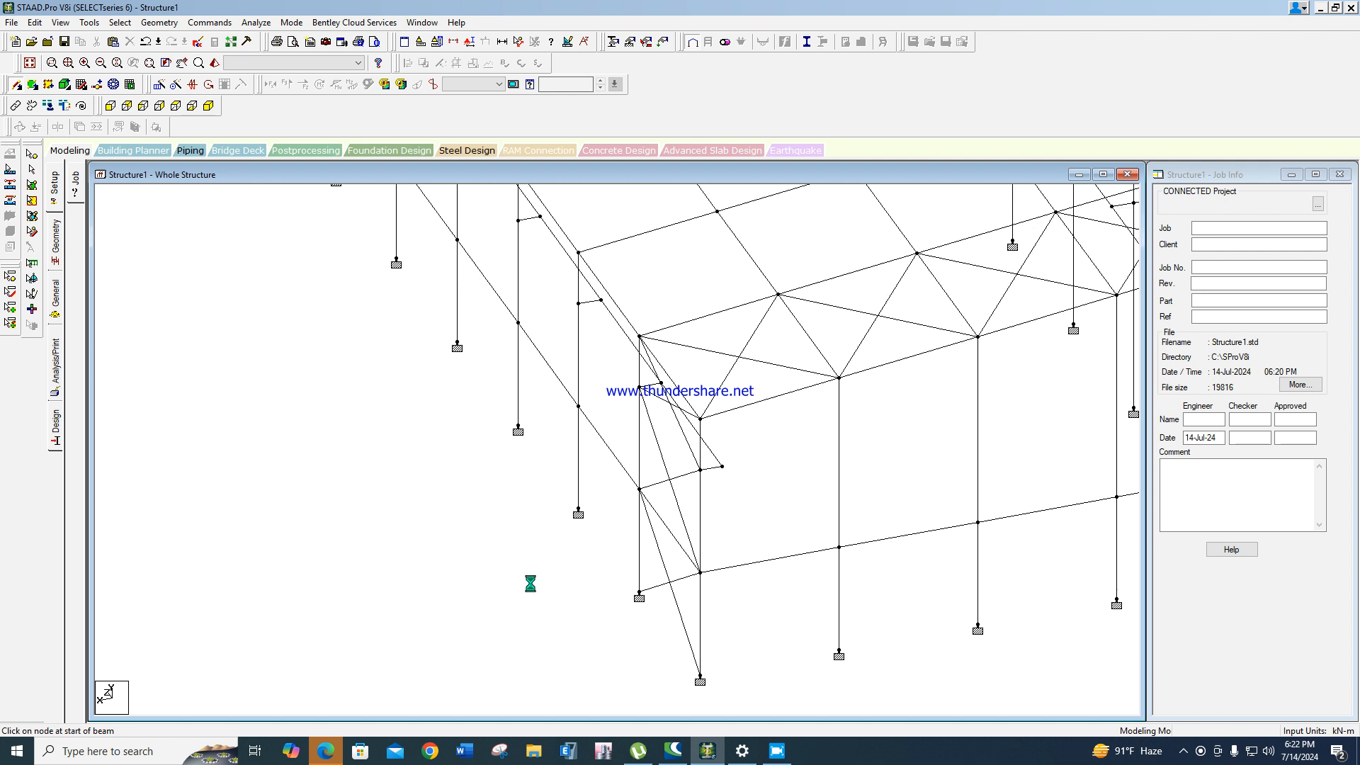
pyautogui.scroll(-2, 590, 561)
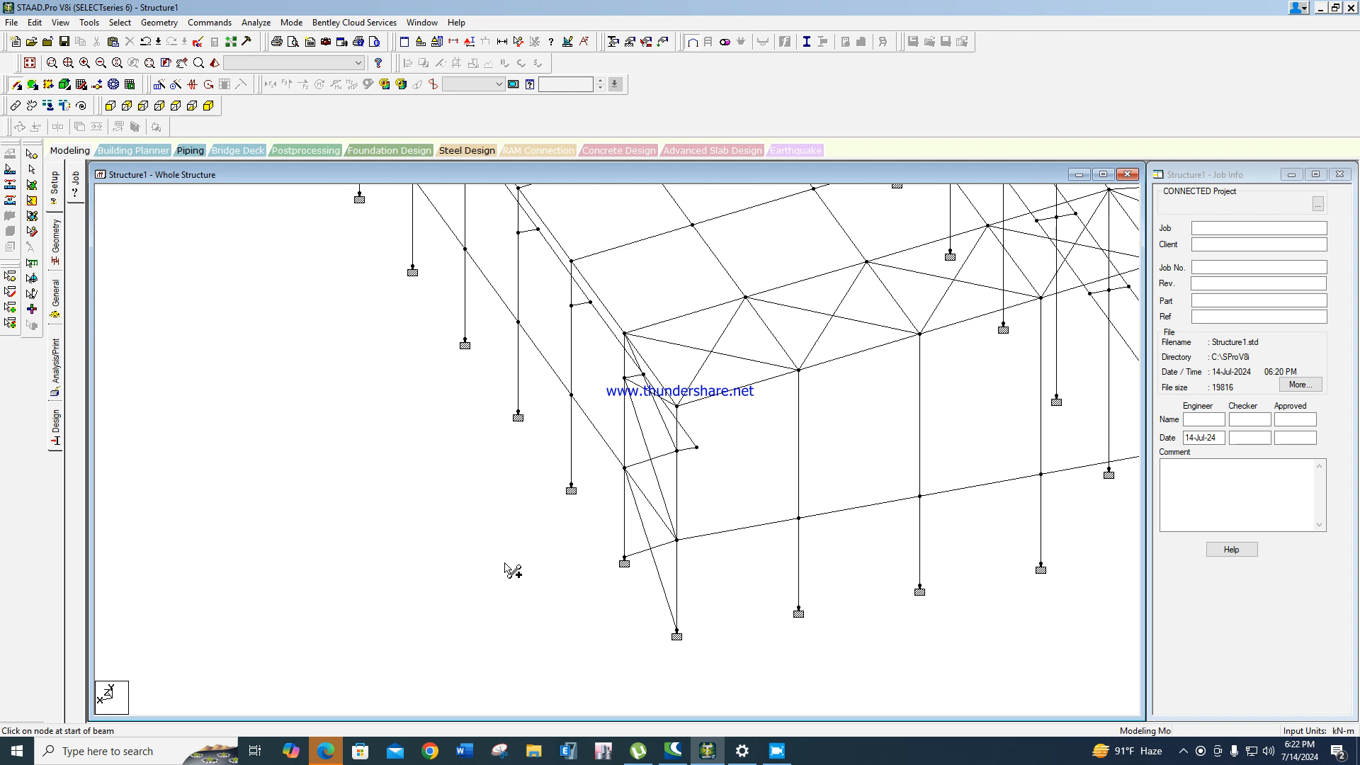
pyautogui.scroll(1, 637, 544)
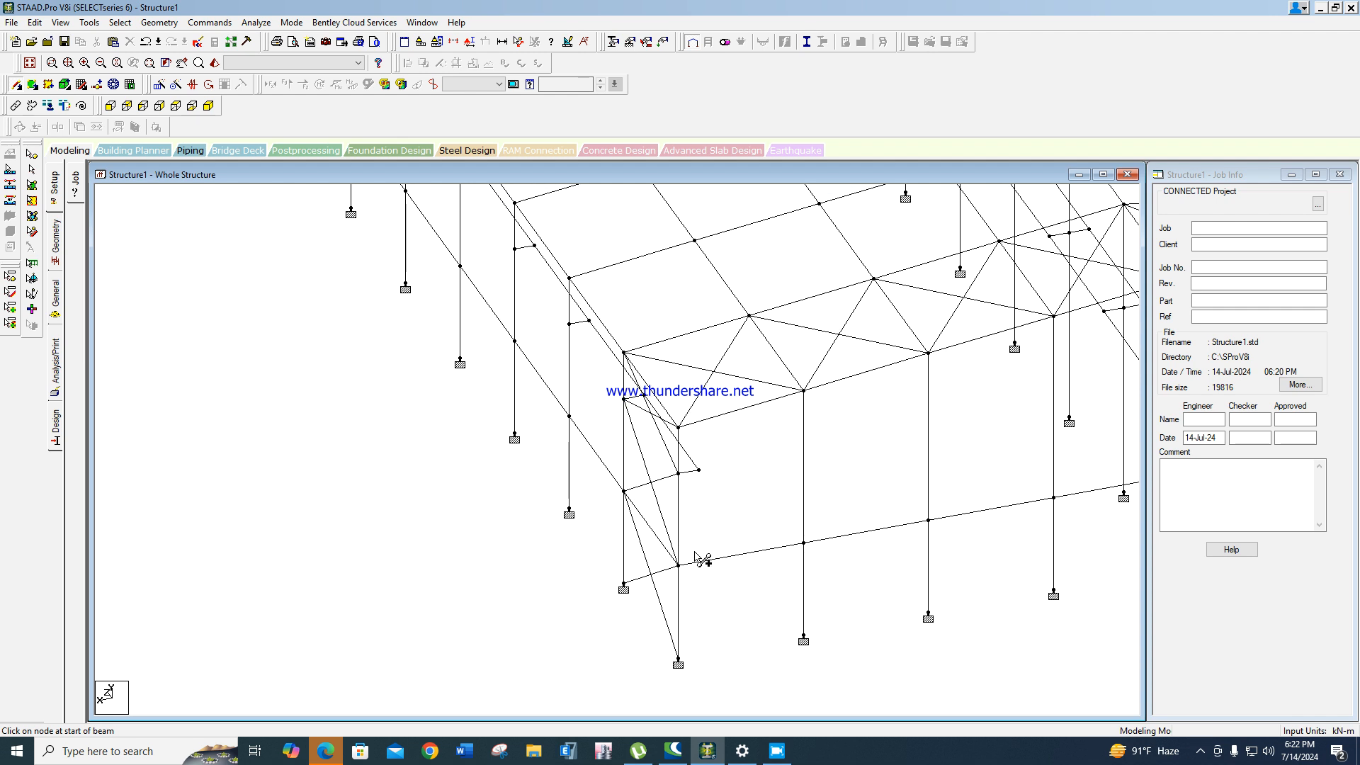
pyautogui.scroll(1, 701, 560)
pyautogui.press('Escape')
pyautogui.click(716, 409)
pyautogui.keyDown('ctrl'); pyautogui.click(851, 371); pyautogui.keyUp('ctrl')
pyautogui.keyDown('ctrl'); pyautogui.click(976, 328); pyautogui.keyUp('ctrl')
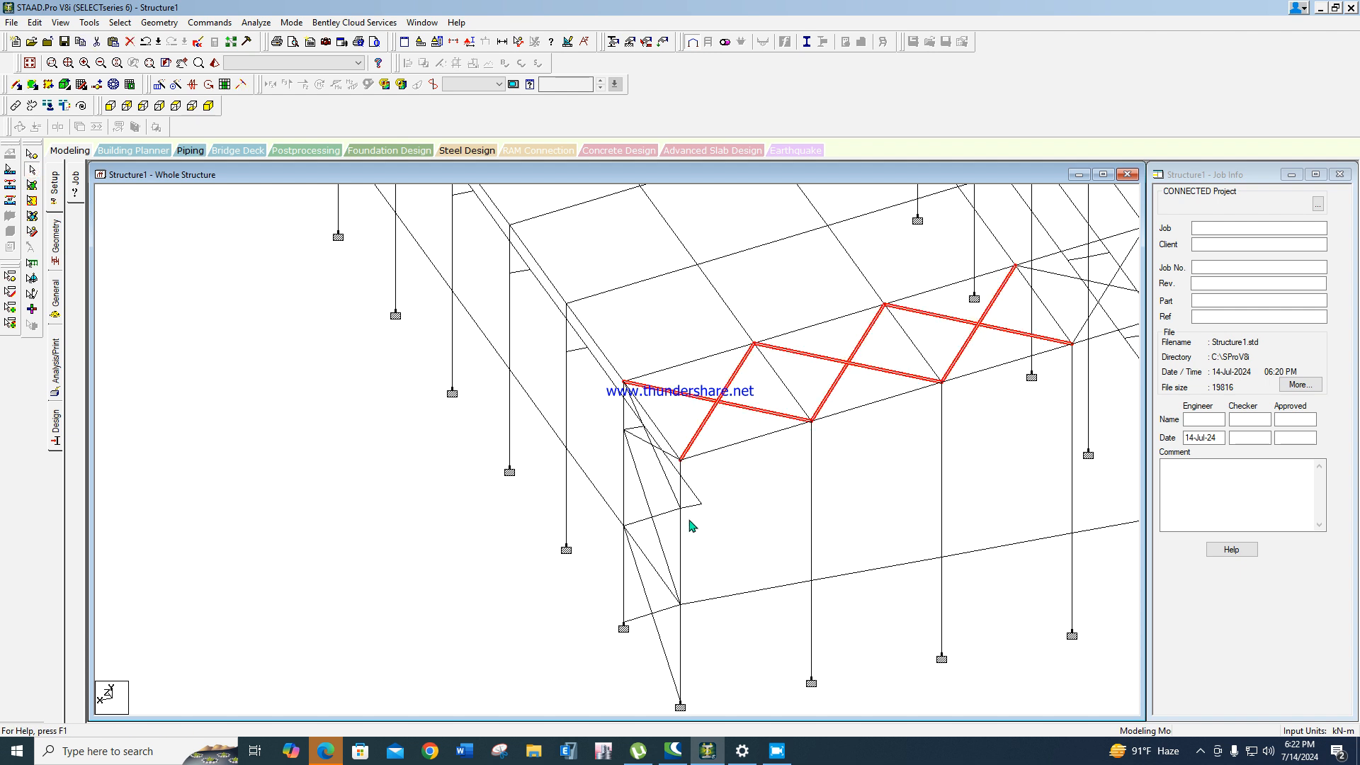
# Add the crossed wall braces in the adjoining side wall's end bay, from eave to column base, to the selection.
pyautogui.press('Up')
pyautogui.press('Up')
pyautogui.keyDown('ctrl'); pyautogui.click(934, 407); pyautogui.keyUp('ctrl')
pyautogui.keyDown('ctrl'); pyautogui.click(944, 393); pyautogui.keyUp('ctrl')
pyautogui.keyDown('ctrl'); pyautogui.click(929, 450); pyautogui.keyUp('ctrl')
pyautogui.keyDown('ctrl'); pyautogui.click(931, 469); pyautogui.keyUp('ctrl')
pyautogui.keyDown('ctrl'); pyautogui.click(924, 543); pyautogui.keyUp('ctrl')
# Extend the selection with the crossed roof braces over the ridge, up to the second-to-last end-bay panel.
pyautogui.moveTo(924, 544); pyautogui.dragTo(716, 532, button='middle')
pyautogui.keyDown('ctrl'); pyautogui.click(773, 374); pyautogui.keyUp('ctrl')
pyautogui.keyDown('ctrl'); pyautogui.click(778, 365); pyautogui.keyUp('ctrl')
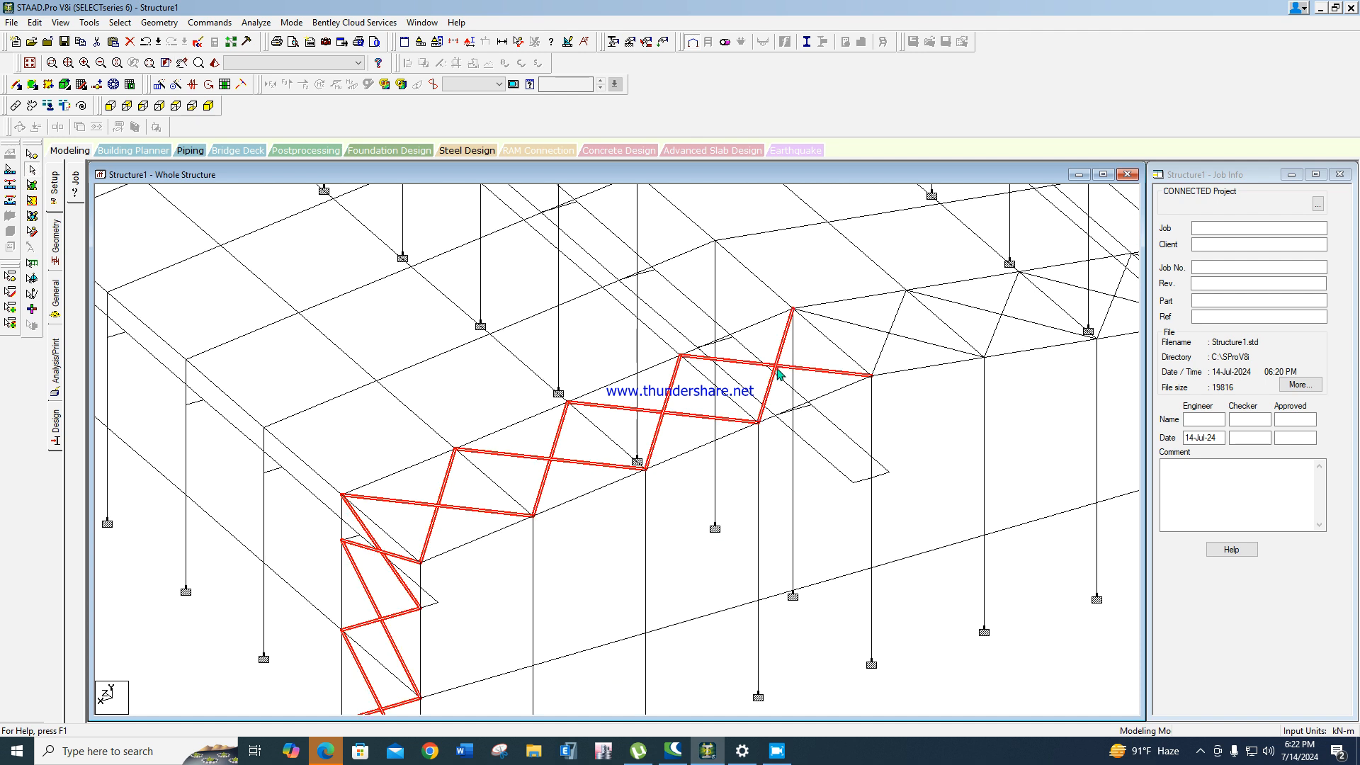
pyautogui.keyDown('ctrl'); pyautogui.click(887, 337); pyautogui.keyUp('ctrl')
pyautogui.keyDown('ctrl'); pyautogui.click(999, 315); pyautogui.keyUp('ctrl')
pyautogui.moveTo(999, 316); pyautogui.dragTo(799, 482, button='middle')
pyautogui.keyDown('ctrl'); pyautogui.click(883, 413); pyautogui.keyUp('ctrl')
pyautogui.moveTo(910, 423); pyautogui.dragTo(907, 567, button='middle')
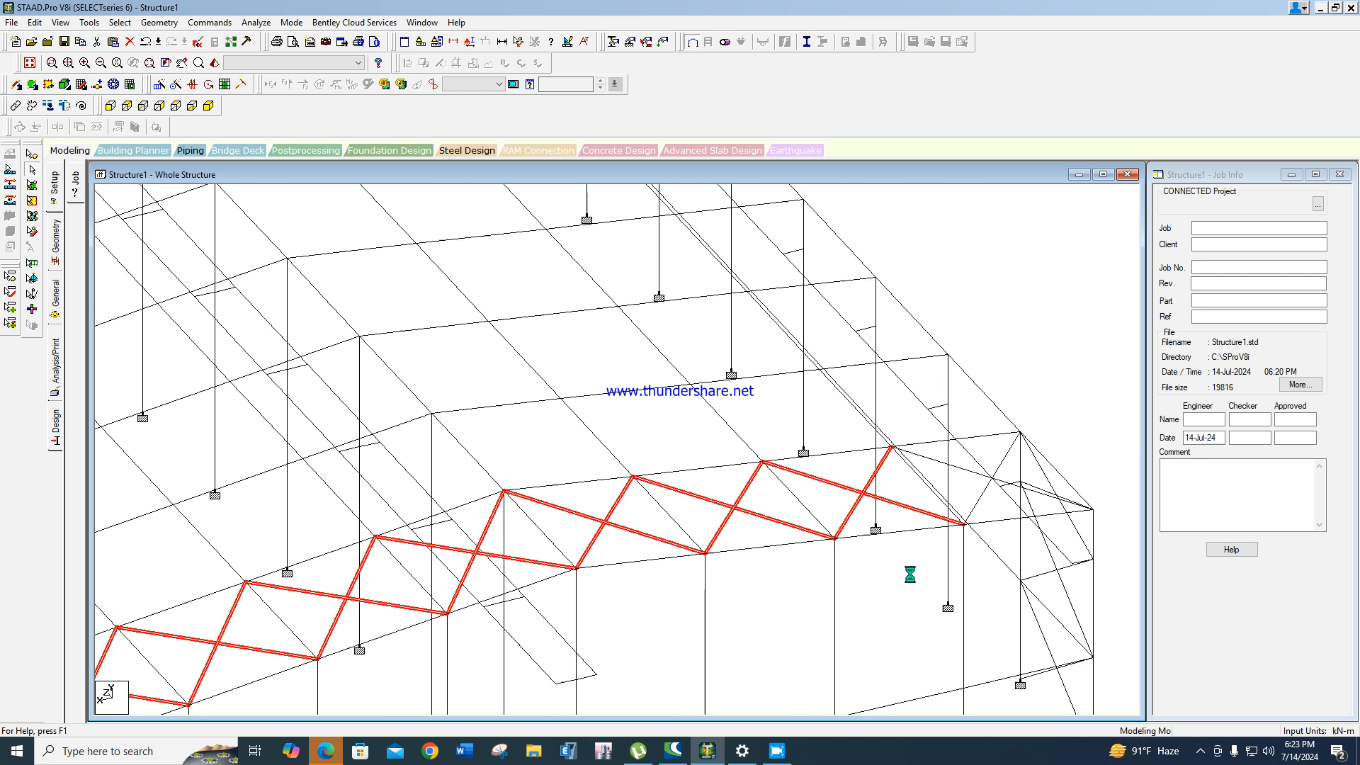
# Add the last roof panel's crossed braces and the opposite side wall's end-bay braces to the selection.
pyautogui.press('Left')
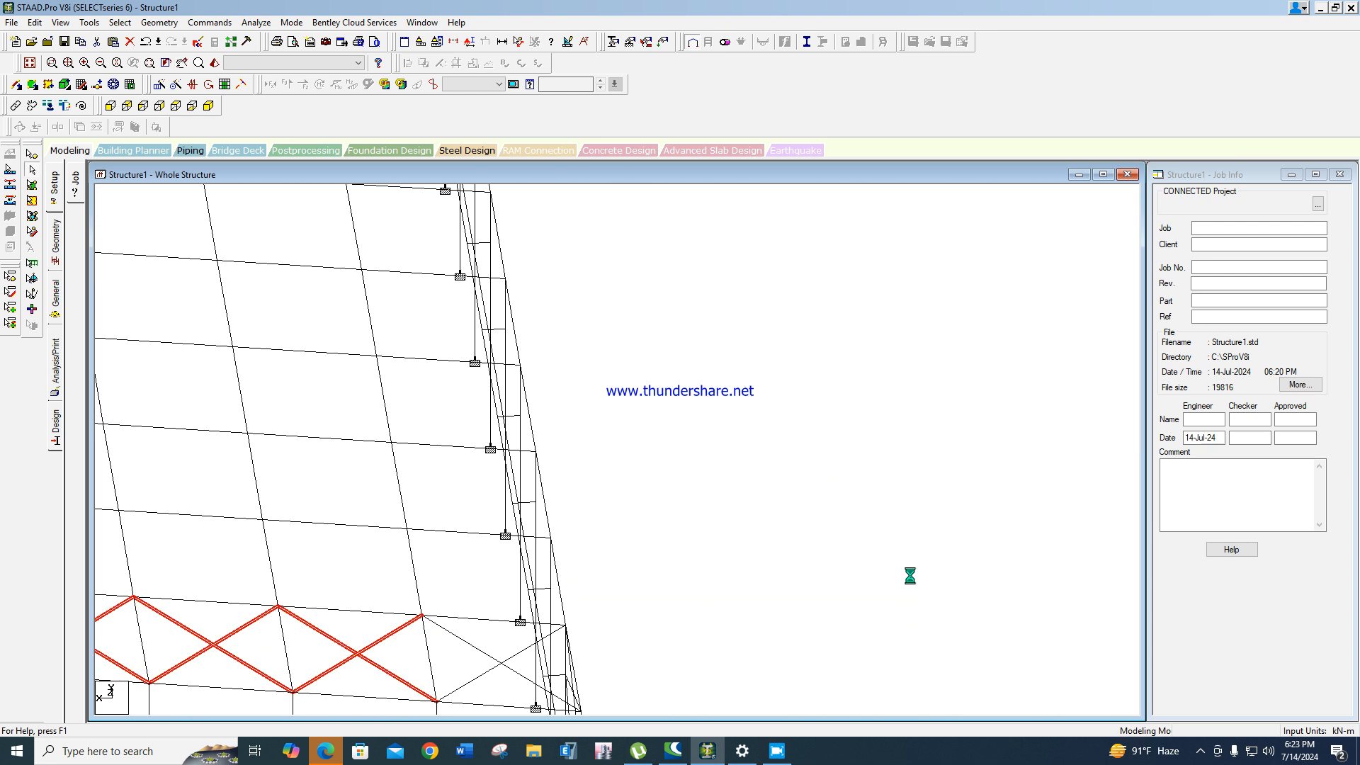
pyautogui.press('Left')
pyautogui.press('Left')
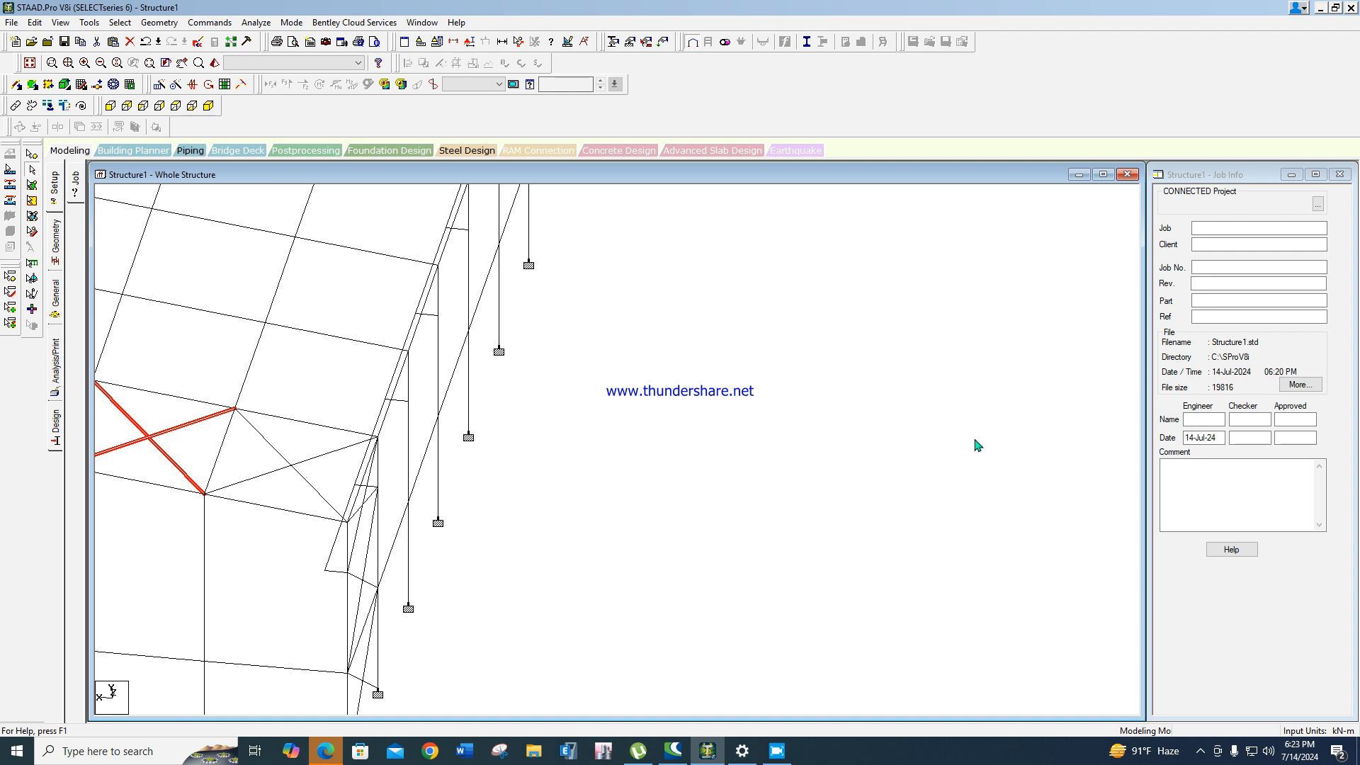
pyautogui.press('Left')
pyautogui.press('Left')
pyautogui.press('Left')
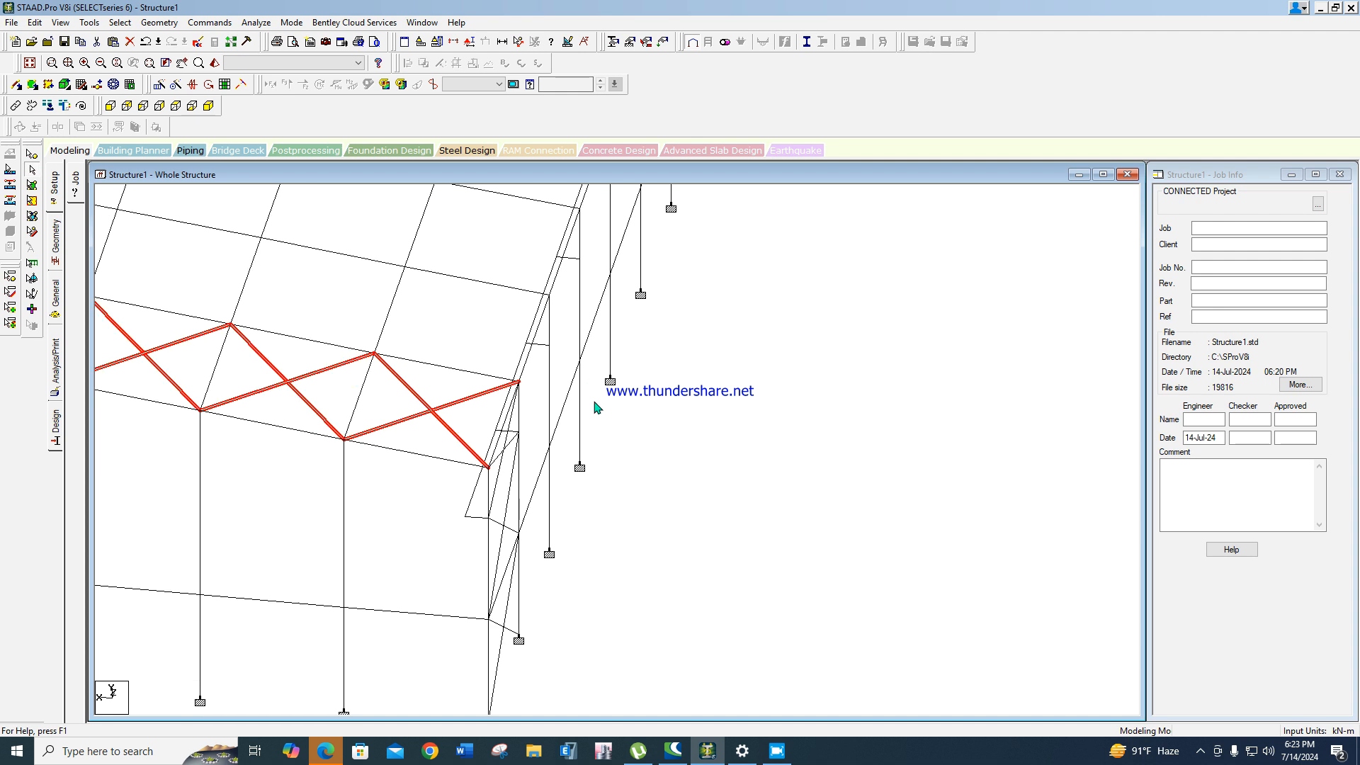
pyautogui.moveTo(420, 522); pyautogui.dragTo(553, 504, button='middle')
pyautogui.scroll(1, 552, 503)
pyautogui.moveTo(368, 450); pyautogui.dragTo(406, 468, button='middle')
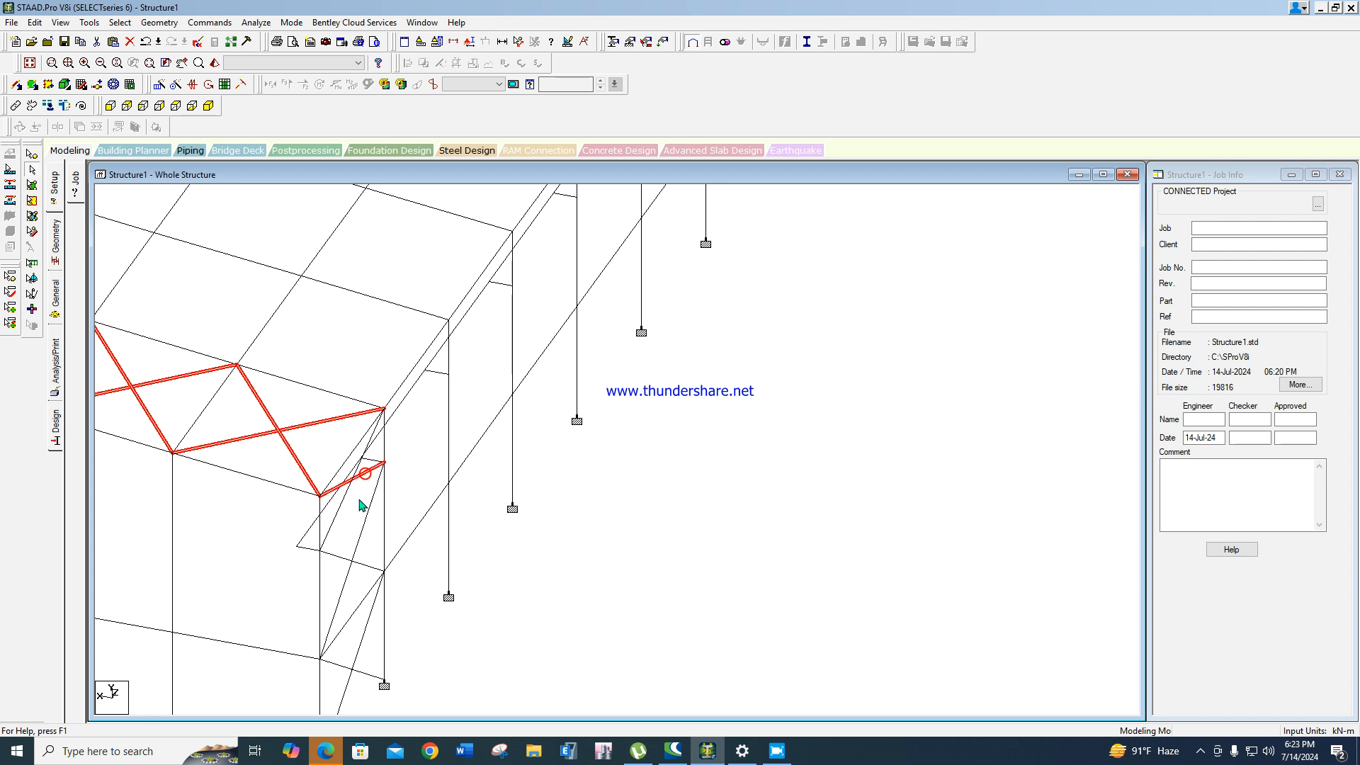
pyautogui.keyDown('ctrl'); pyautogui.click(341, 510); pyautogui.keyUp('ctrl')
pyautogui.keyDown('ctrl'); pyautogui.click(356, 565); pyautogui.keyUp('ctrl')
pyautogui.moveTo(369, 673); pyautogui.dragTo(863, 529, button='middle')
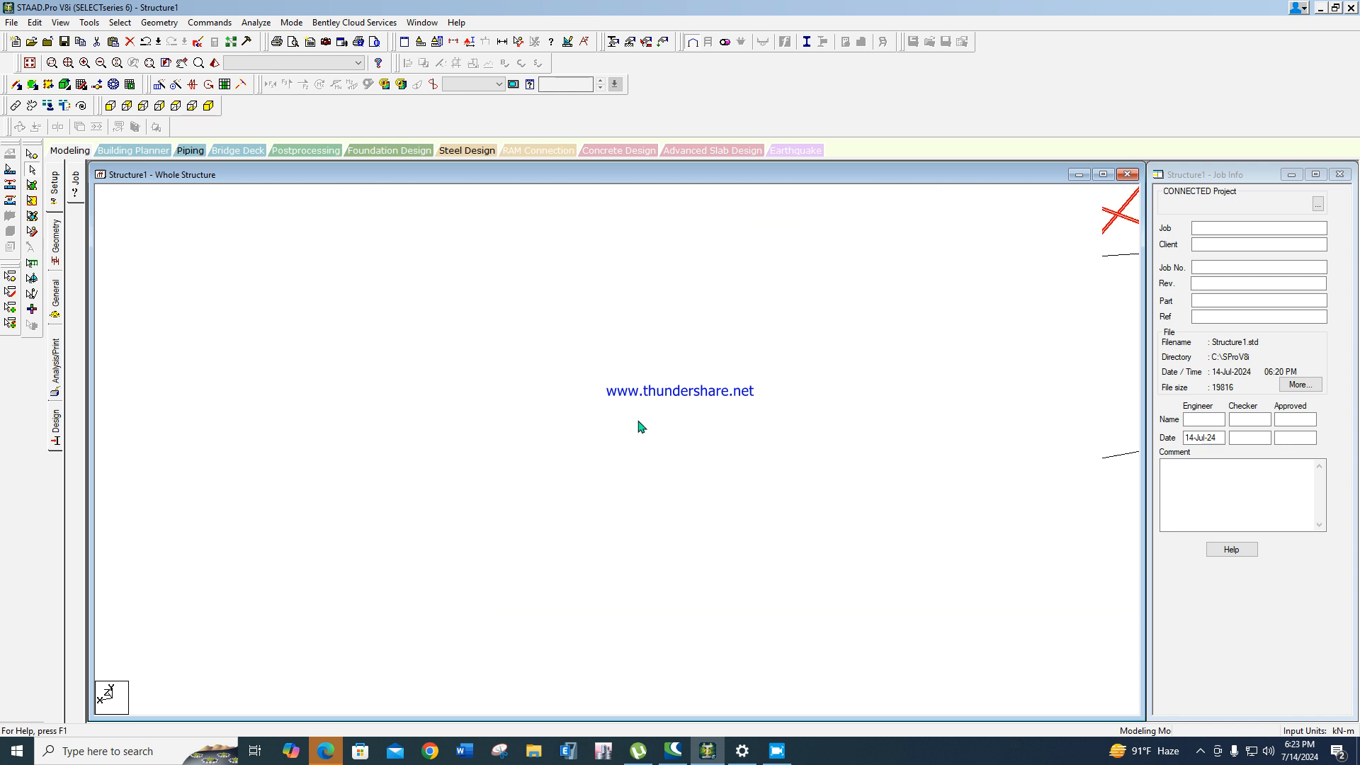
pyautogui.moveTo(330, 327); pyautogui.dragTo(530, 504, button='middle')
pyautogui.scroll(-2, 561, 455)
pyautogui.scroll(-2, 555, 467)
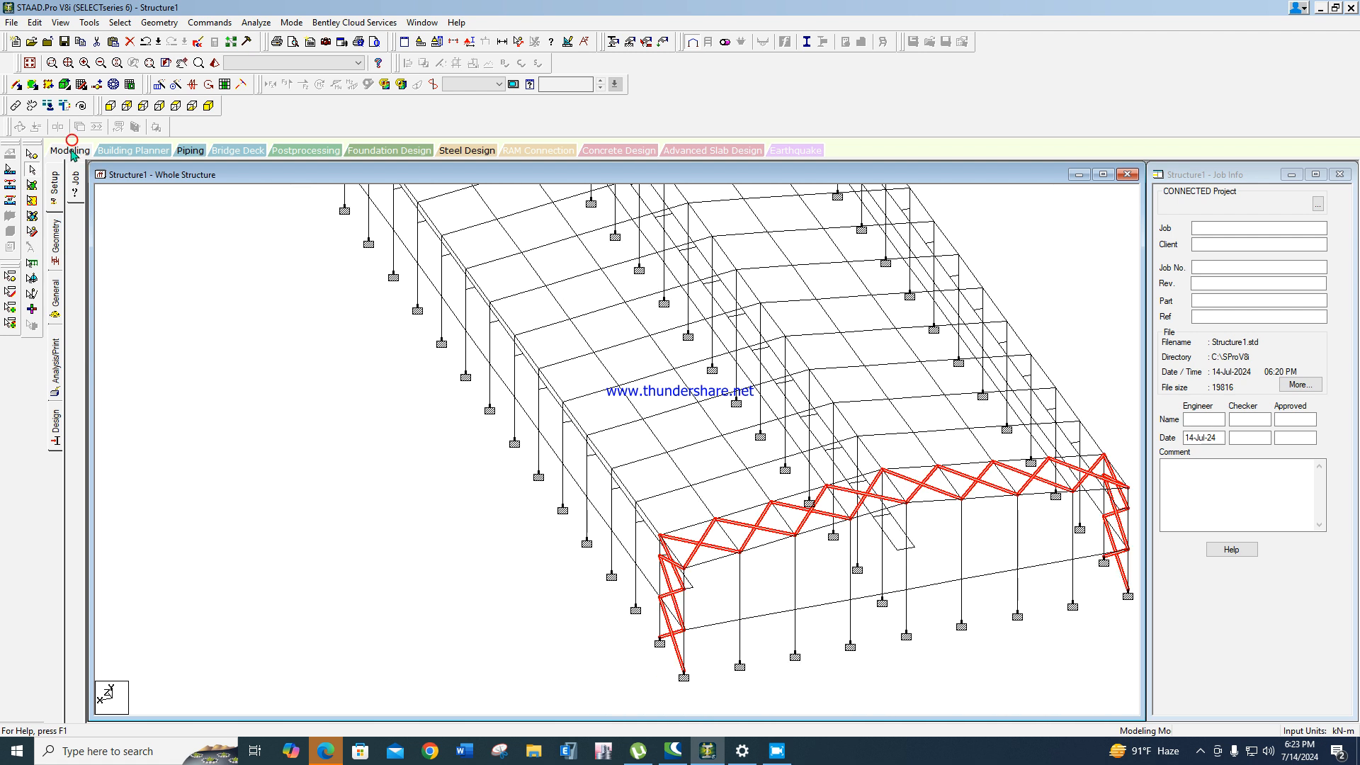
# Add the Chinese H-shape section HW175X175 in STEEL to the section properties.
pyautogui.click(51, 290)
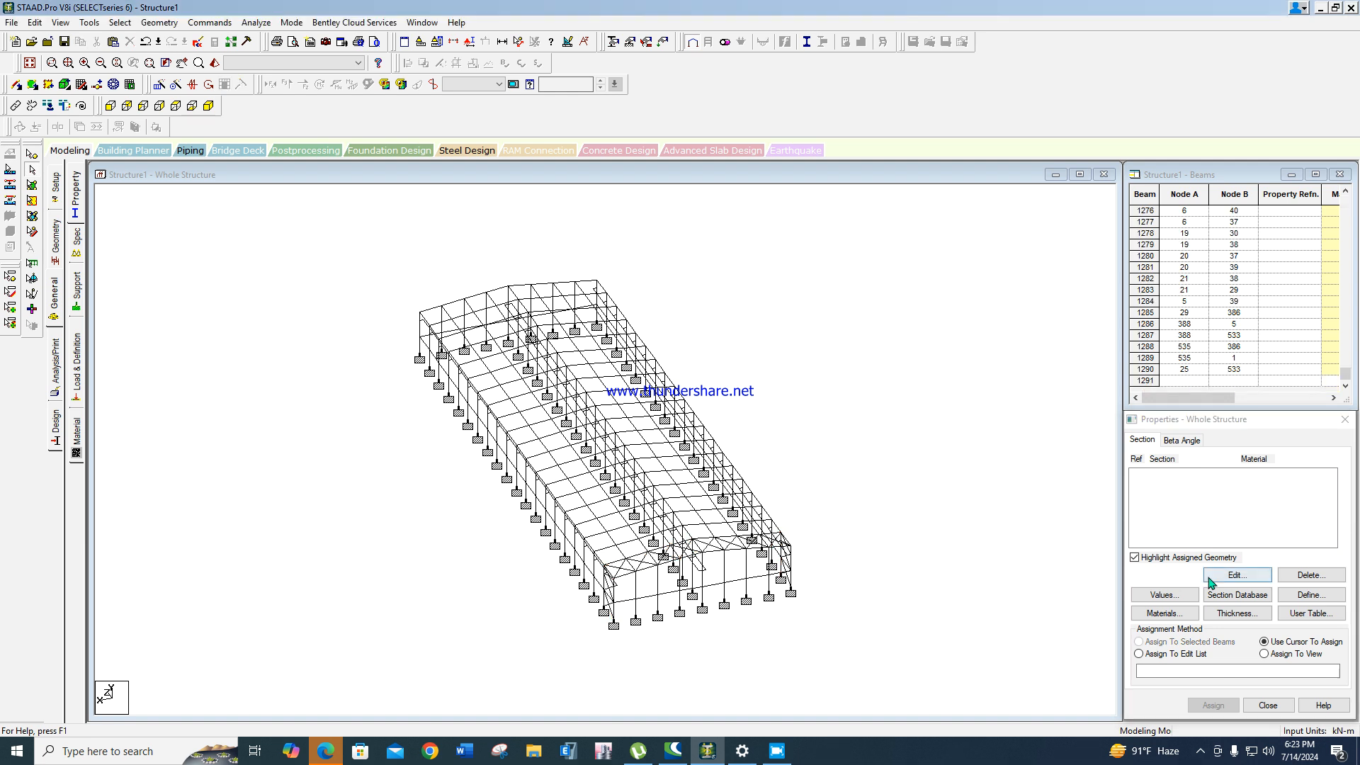
pyautogui.click(1252, 599)
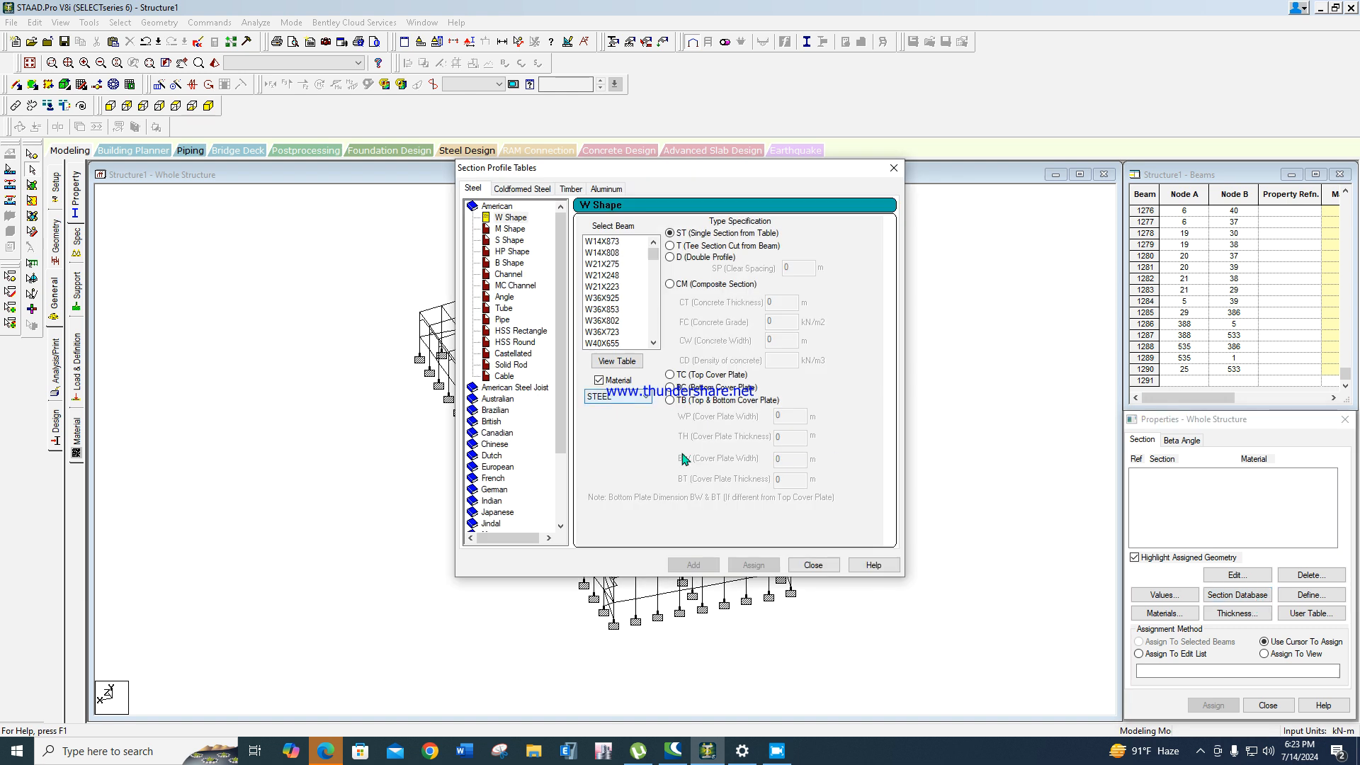
pyautogui.click(498, 444)
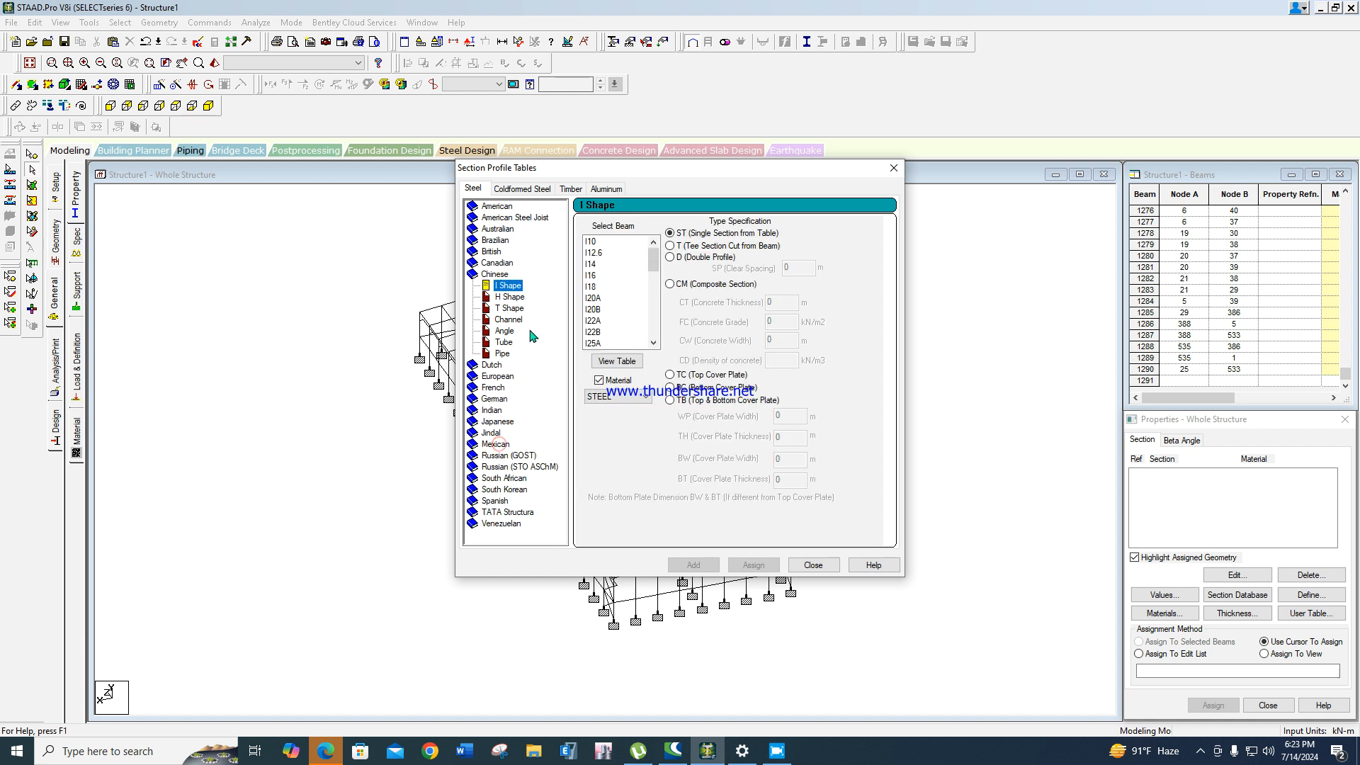
pyautogui.click(509, 297)
pyautogui.click(615, 275)
pyautogui.click(693, 565)
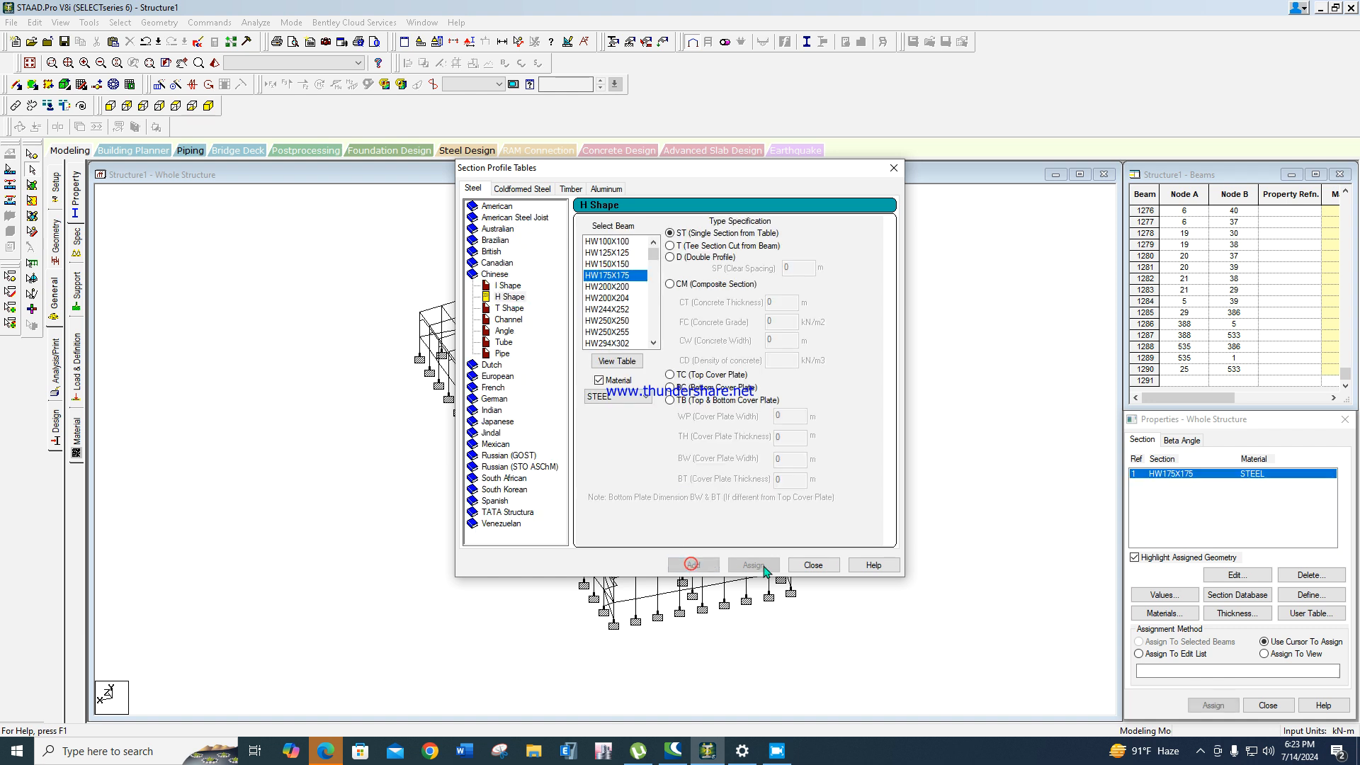
pyautogui.click(808, 564)
# Select the whole structure and assign the HW175X175 section to the selected beams.
pyautogui.moveTo(394, 282); pyautogui.dragTo(847, 595)
pyautogui.click(1212, 705)
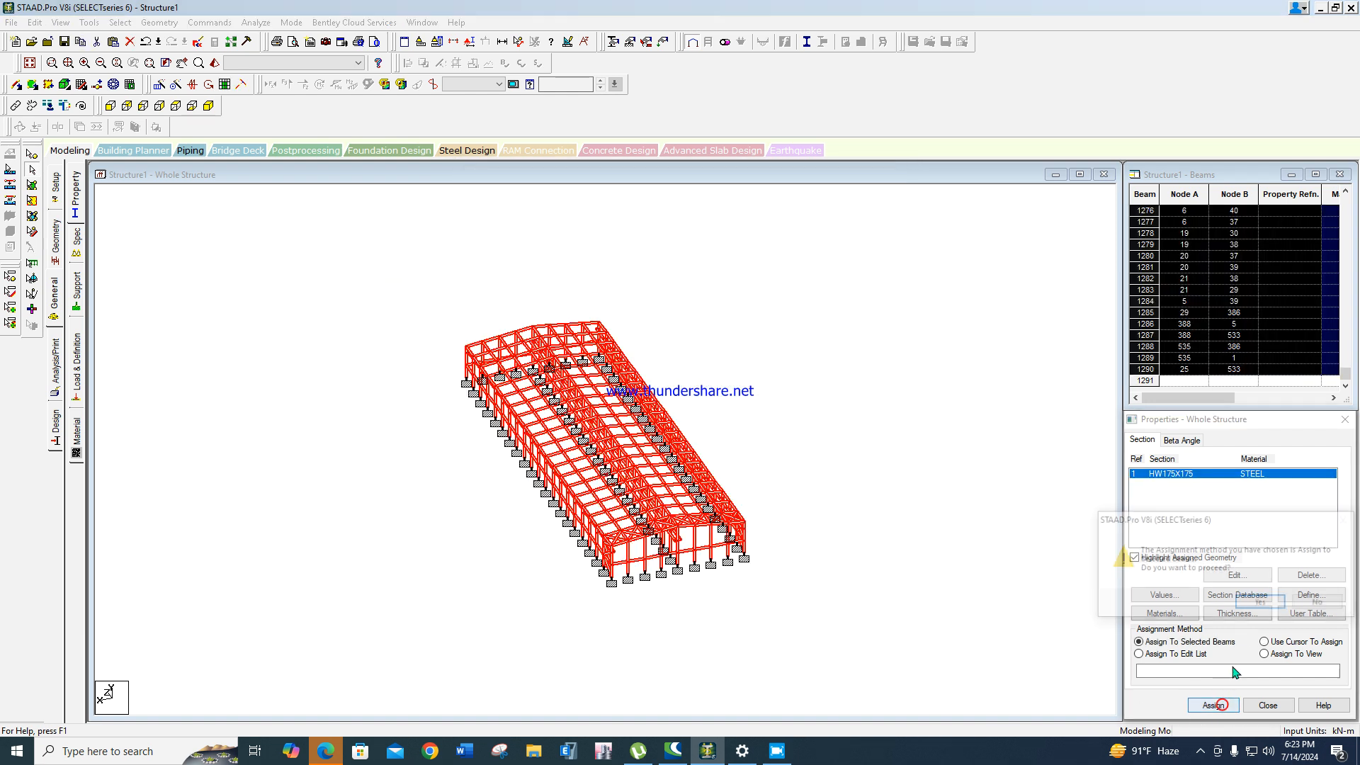
pyautogui.click(1261, 602)
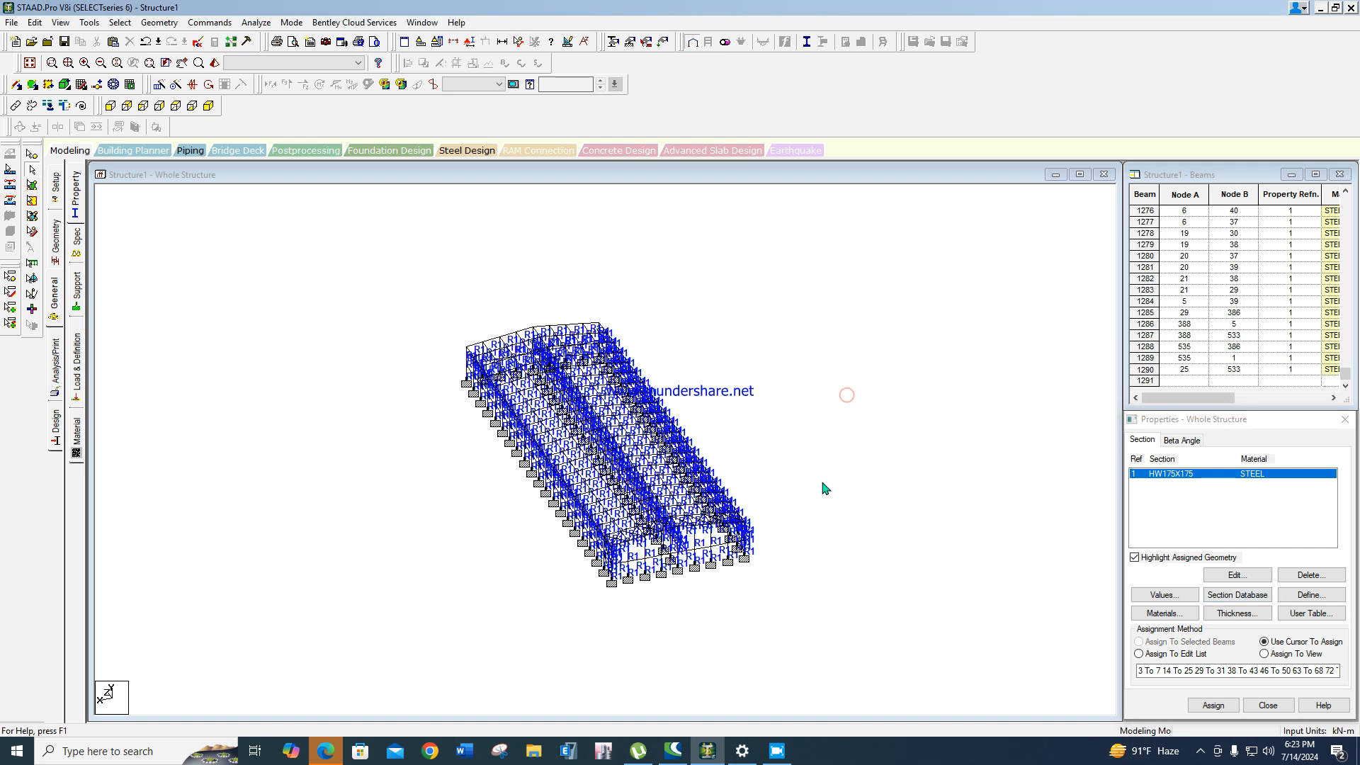
# Start a CIS/2 export of the model and choose the SATDD TATUTARILA folder on drive D as its location.
pyautogui.click(11, 22)
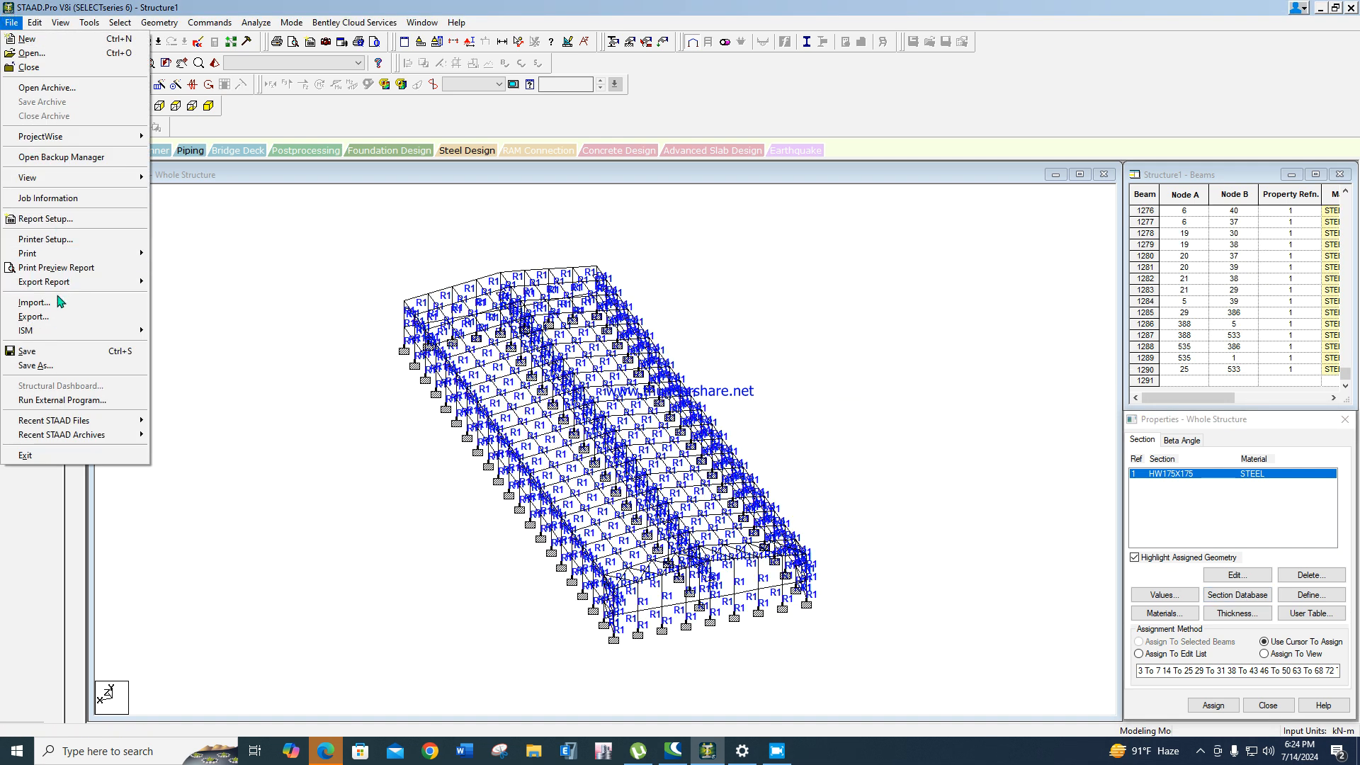
pyautogui.click(32, 316)
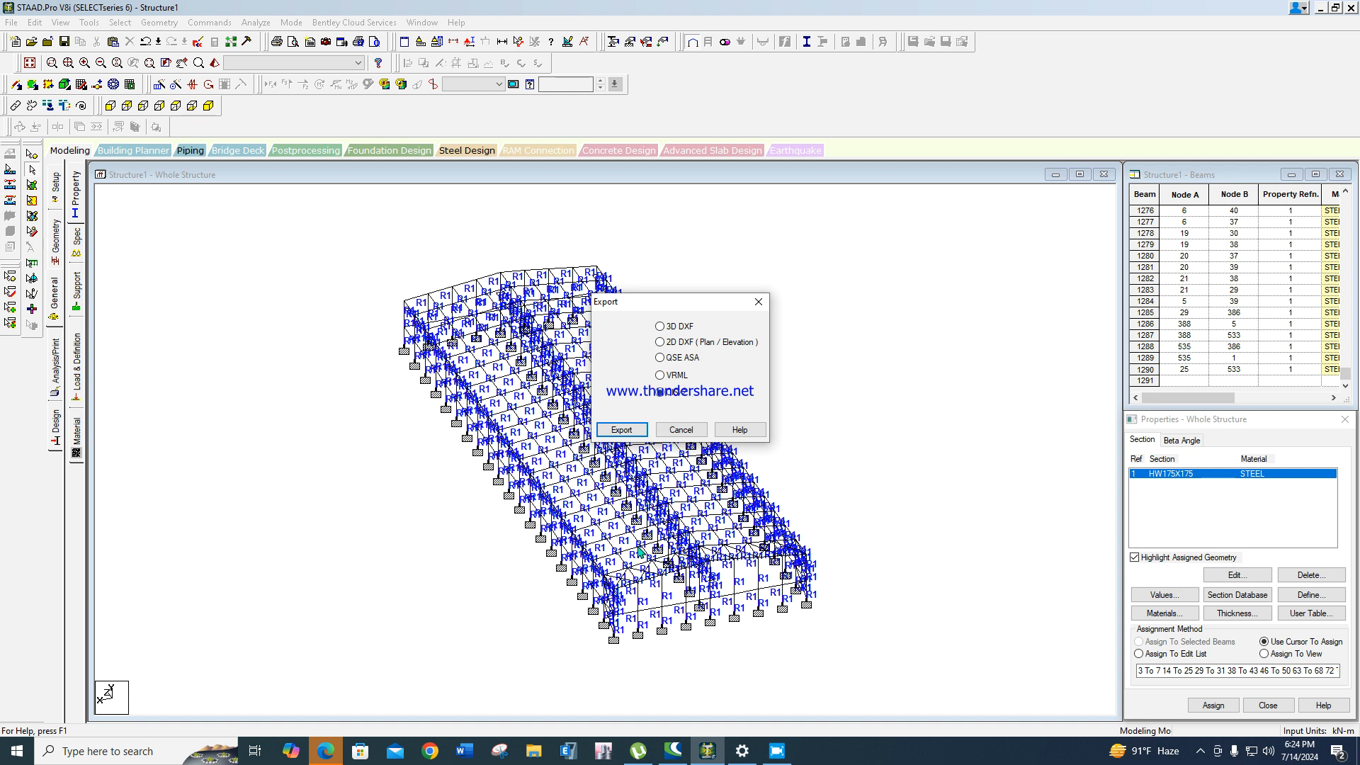
pyautogui.click(622, 430)
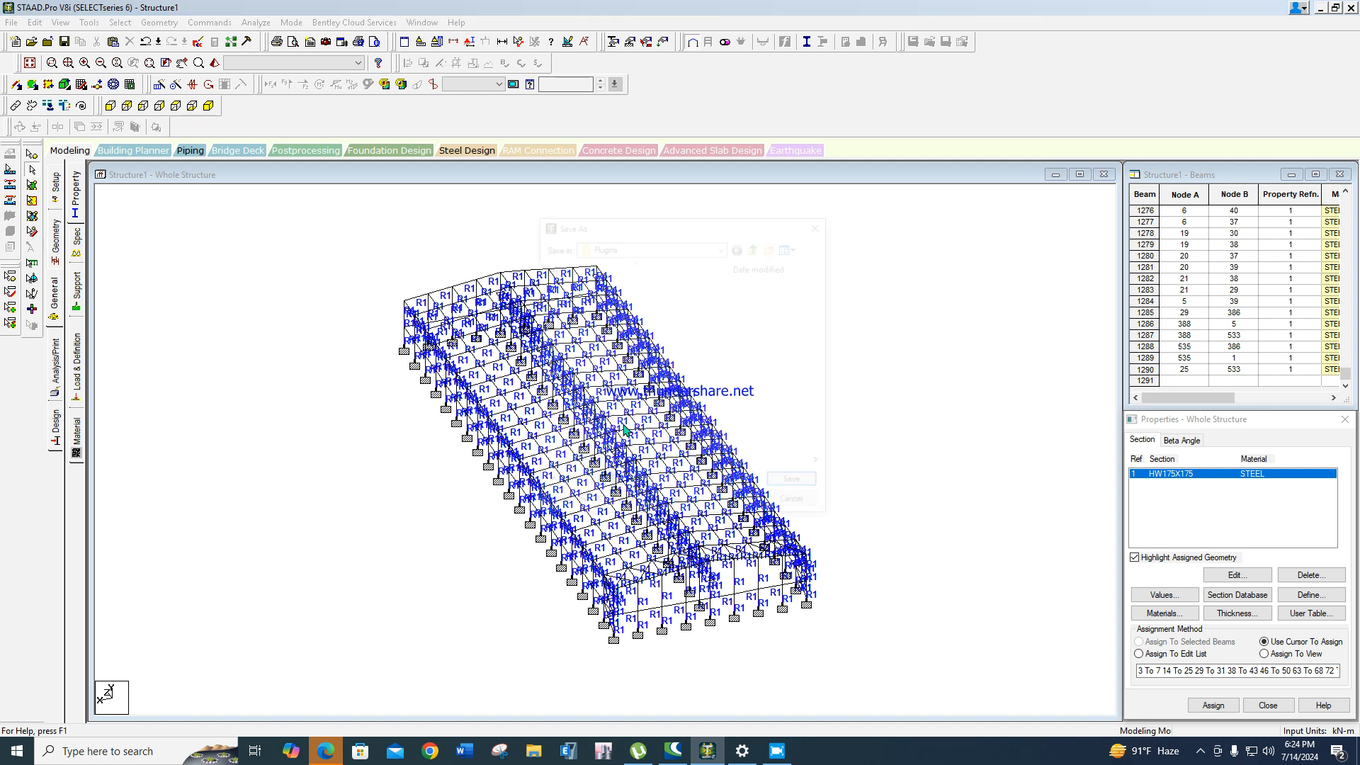
pyautogui.click(723, 246)
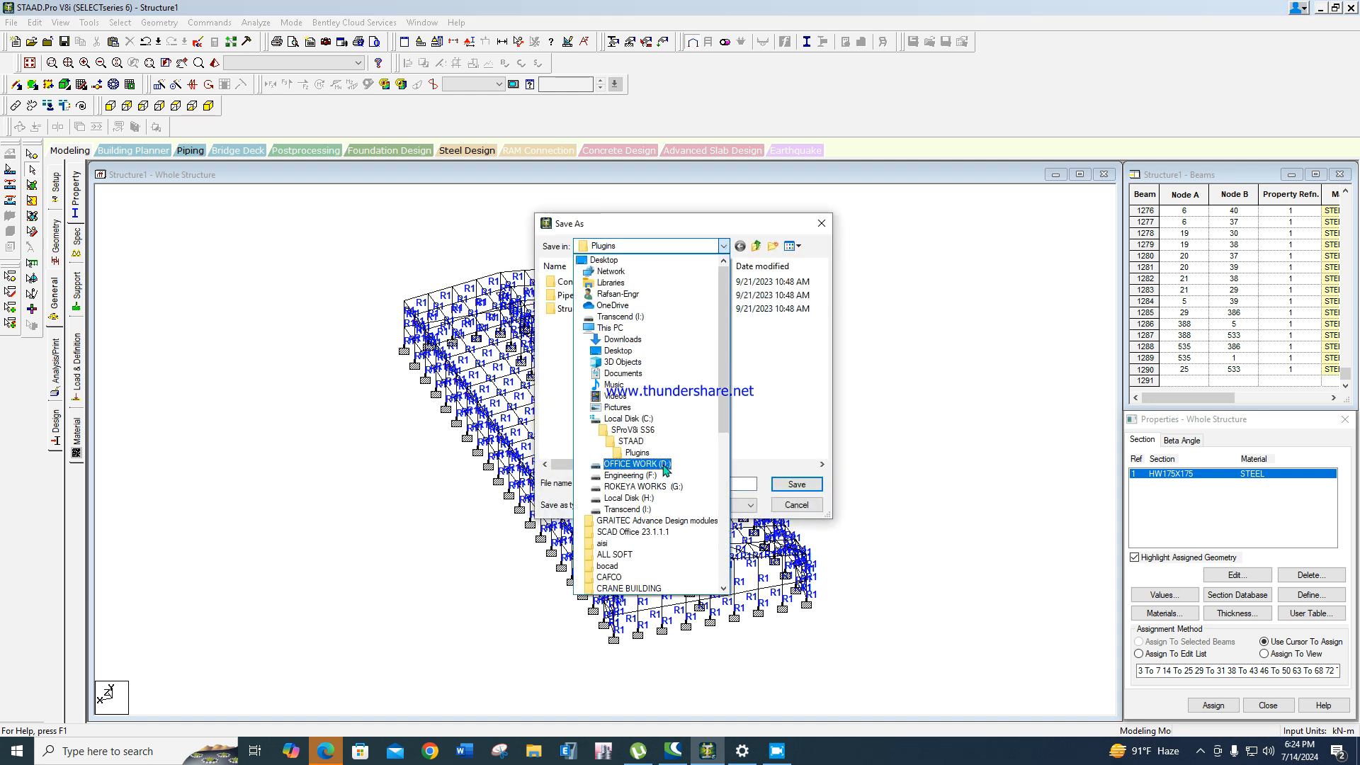
pyautogui.click(636, 464)
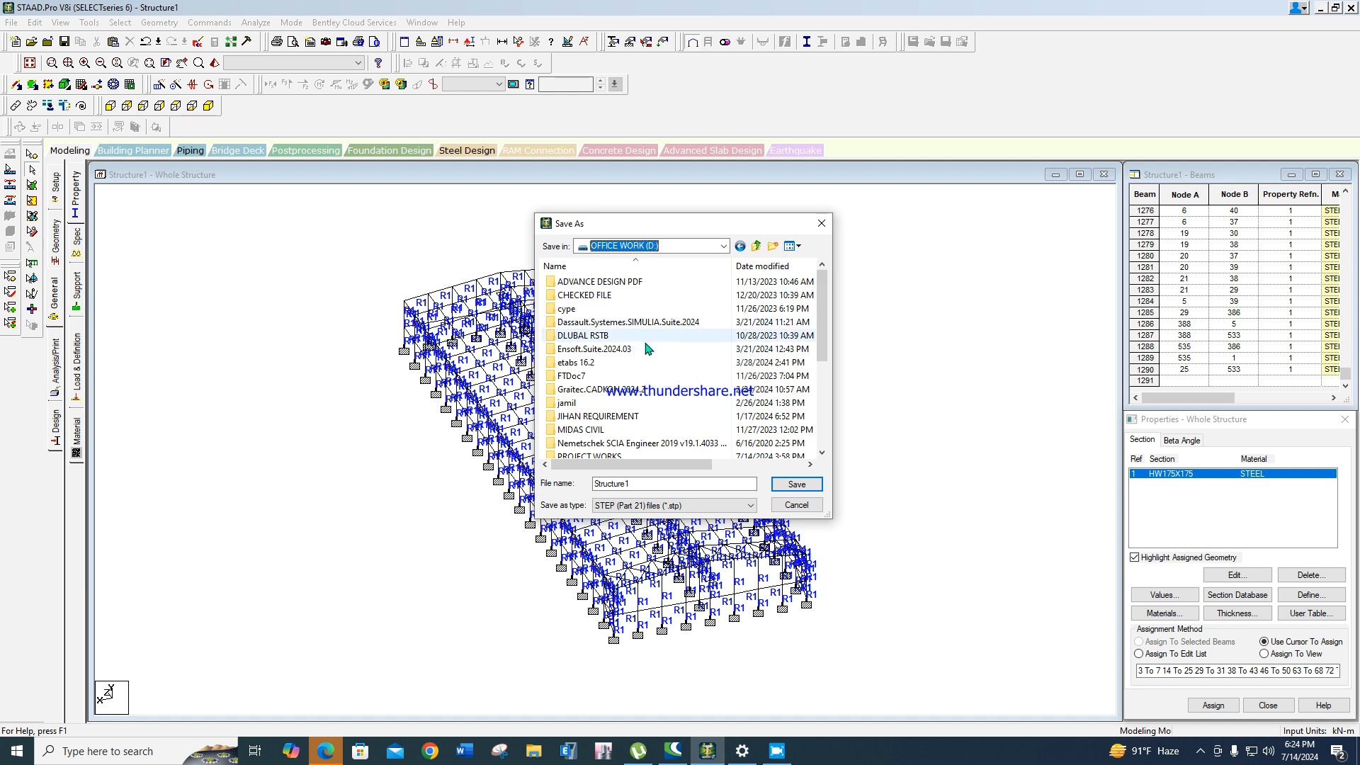
pyautogui.scroll(-4, 646, 348)
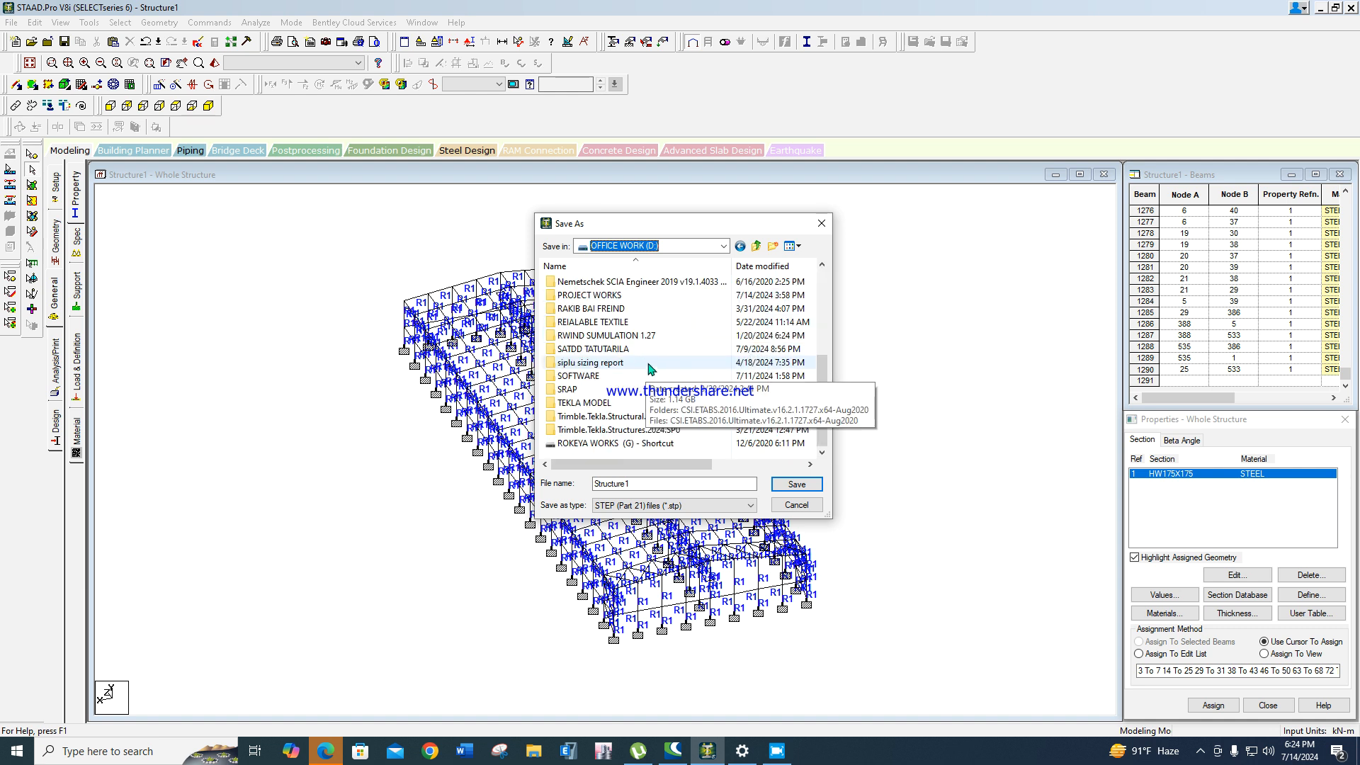
pyautogui.doubleClick(617, 351)
# Save the STEP (.stp) file under a name of repeated 5s ending in 01, run the export and close its log.
pyautogui.doubleClick(644, 488)
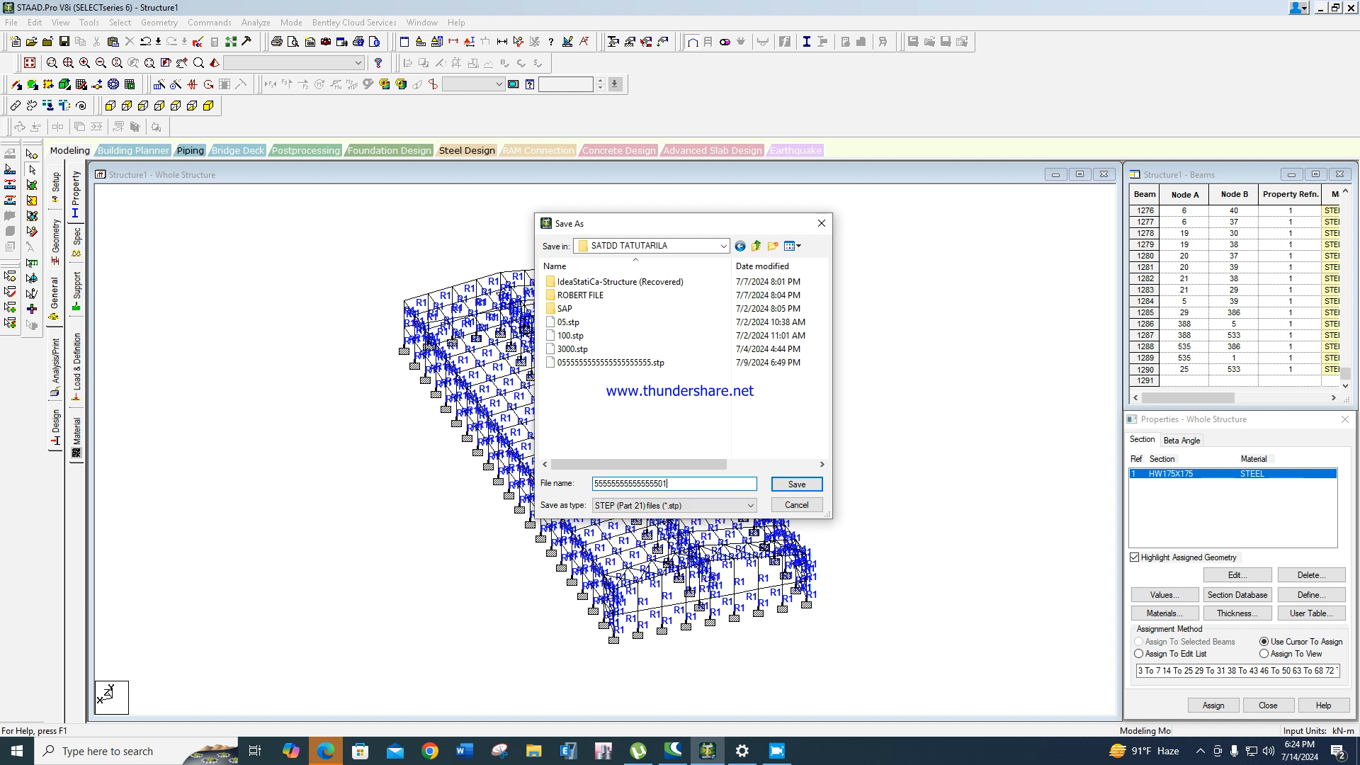
pyautogui.click(783, 487)
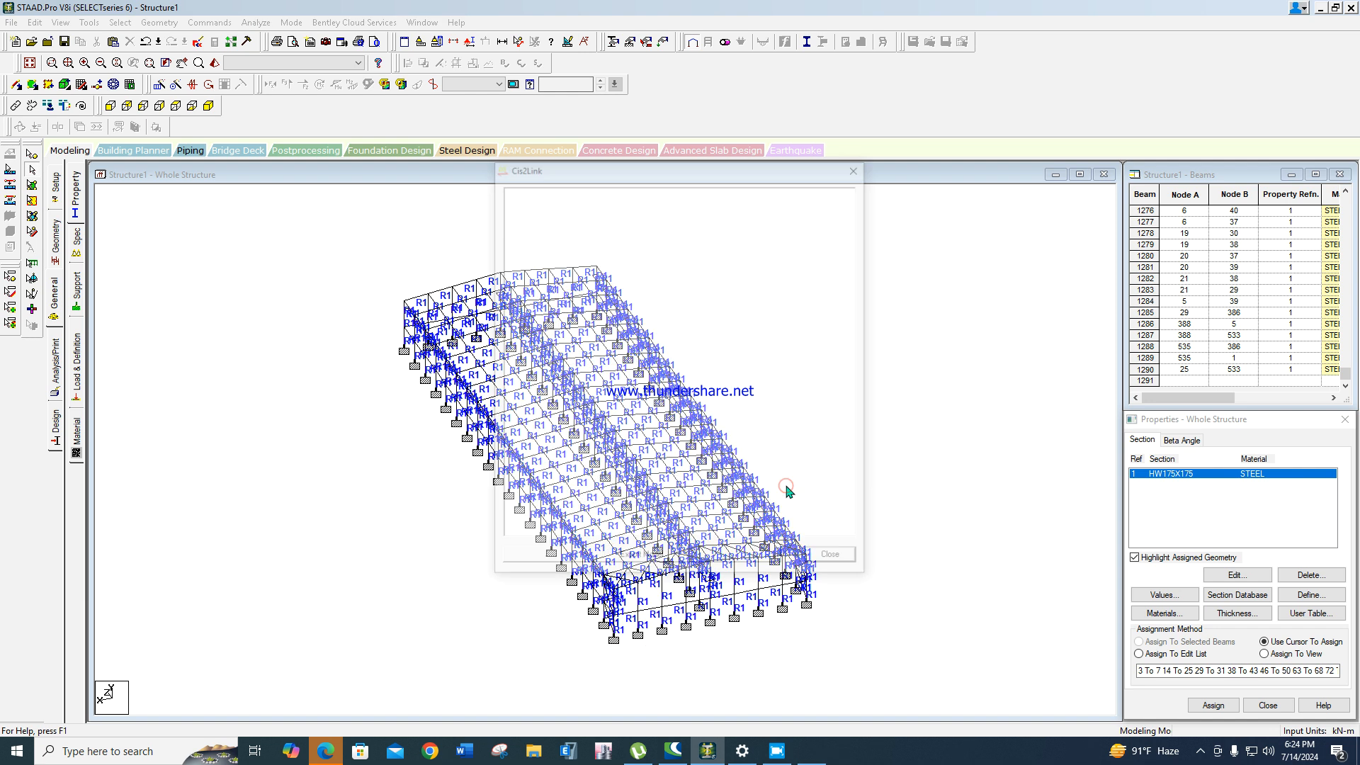
pyautogui.click(648, 559)
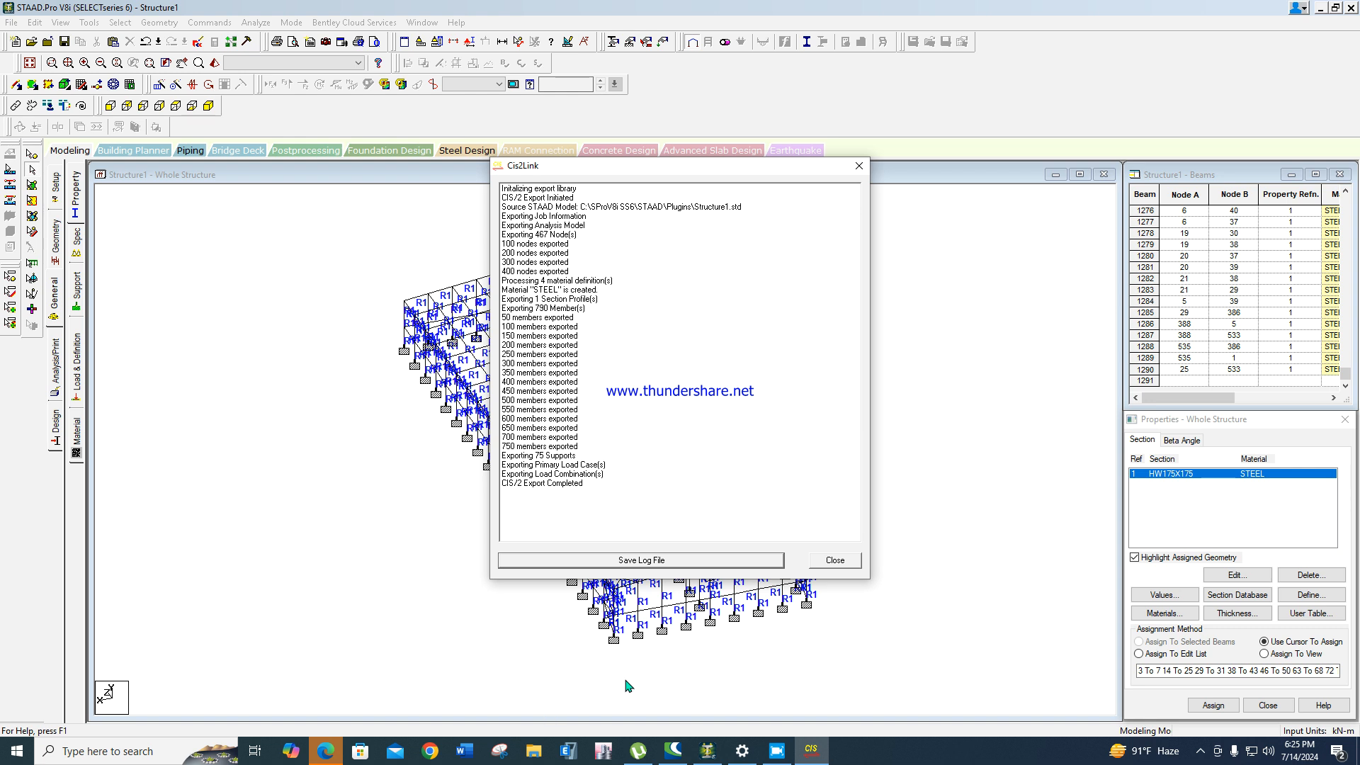
pyautogui.click(835, 560)
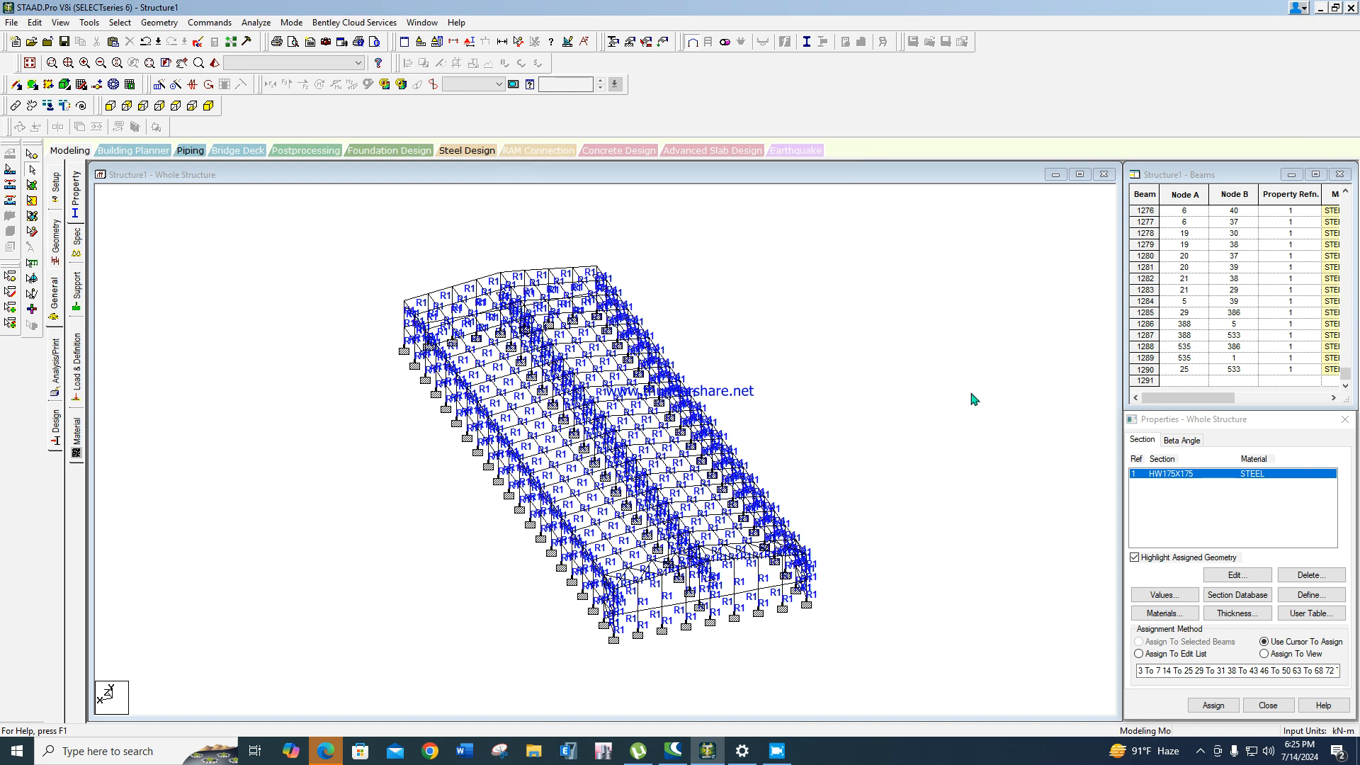
# Minimise the open application, browser and settings windows and clear the desktop area holding the Robot shortcut.
pyautogui.rightClick(1226, 10)
pyautogui.click(1205, 55)
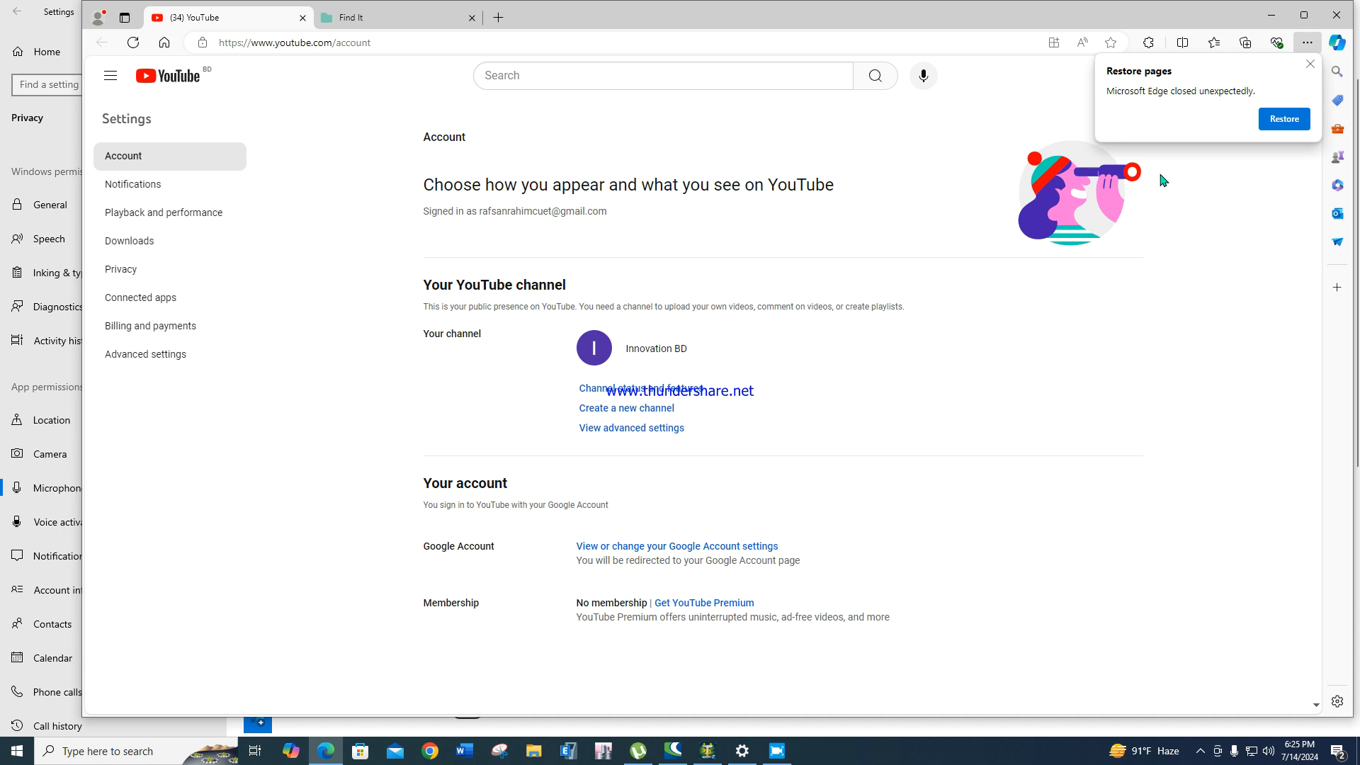
pyautogui.click(1275, 16)
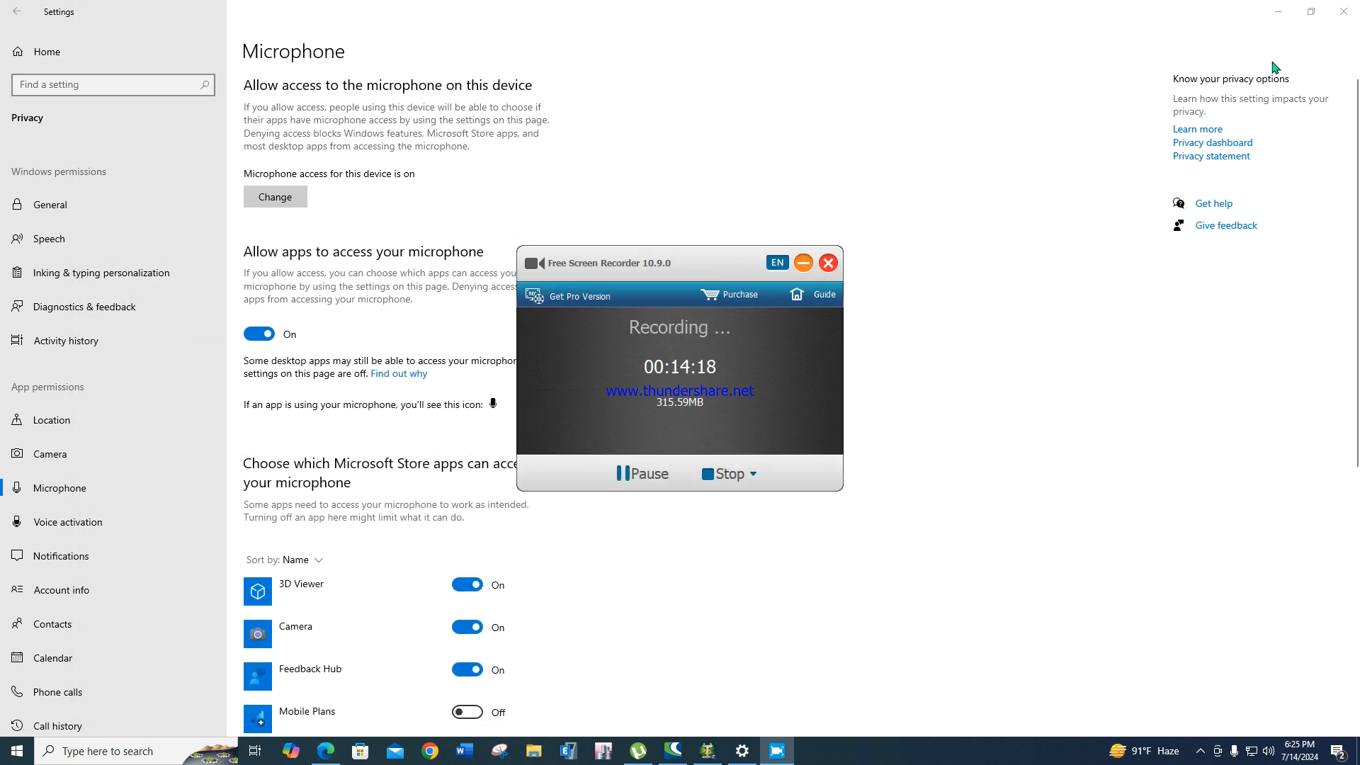
pyautogui.click(1278, 11)
pyautogui.click(1277, 289)
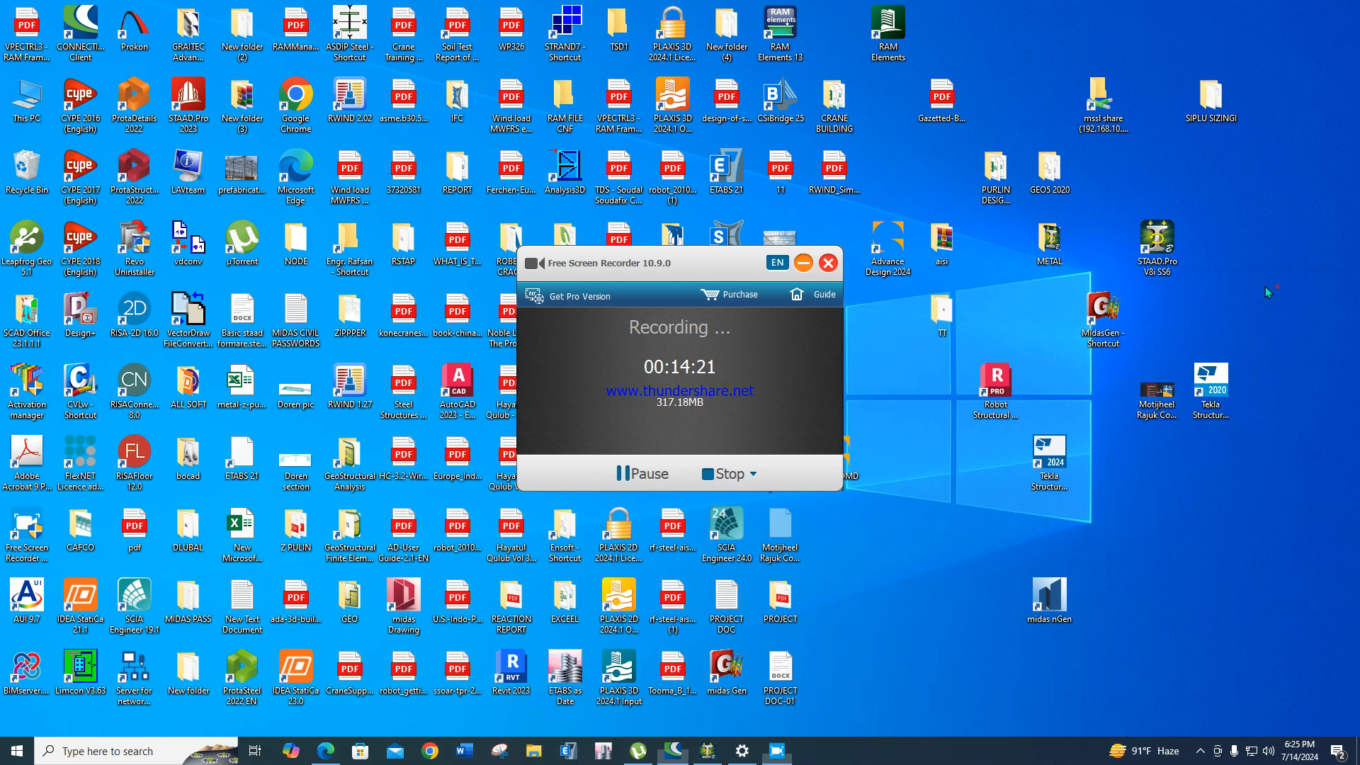
pyautogui.moveTo(723, 269); pyautogui.dragTo(1012, 640)
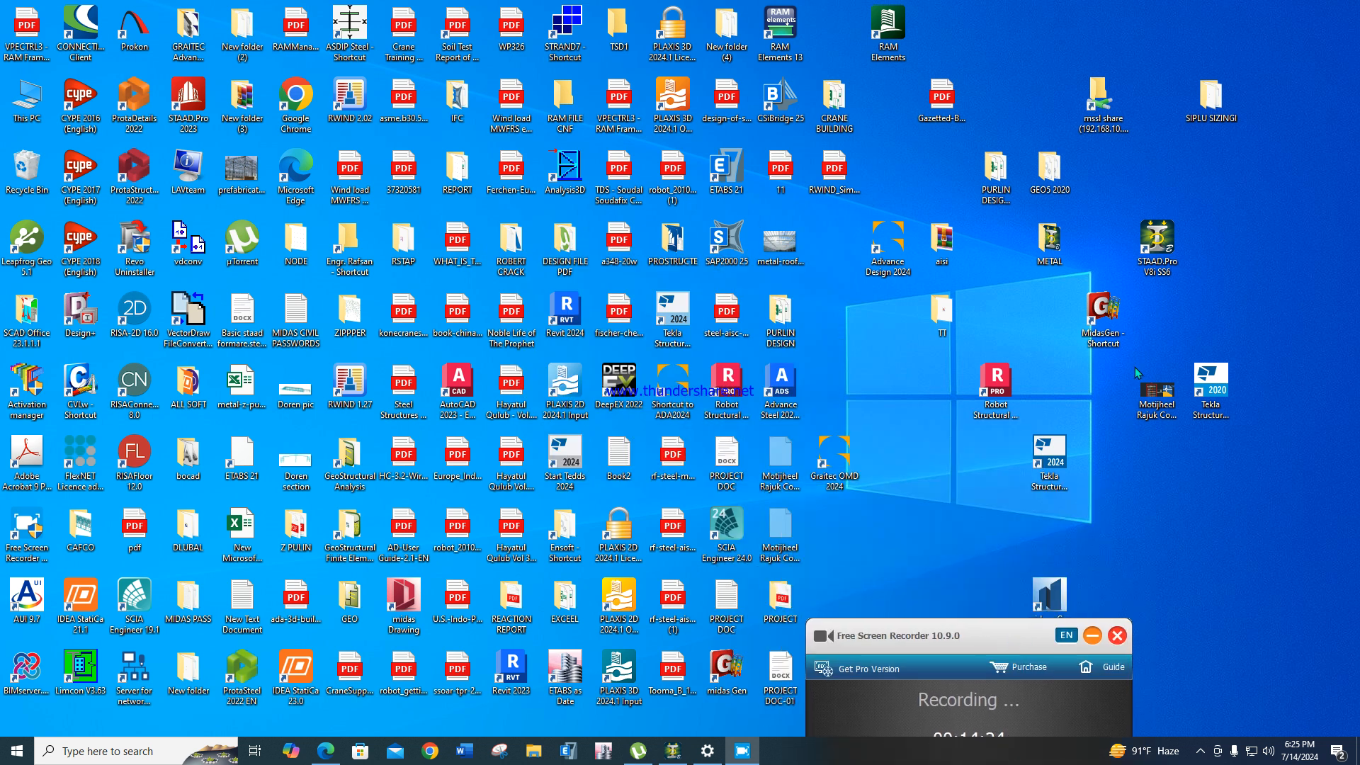
# Launch Robot Structural Analysis Professional 2024, load the temporary recovered project and accept the layout change for the different version.
pyautogui.doubleClick(995, 396)
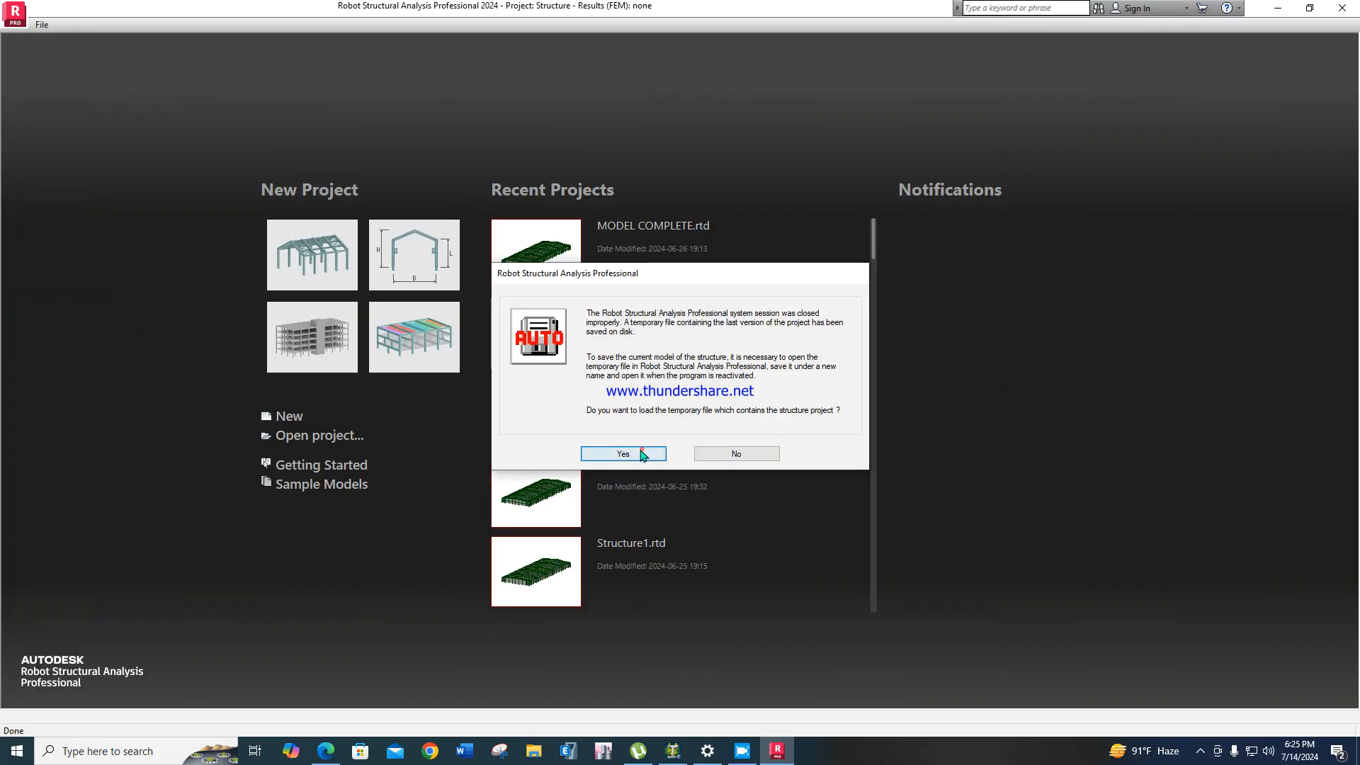
pyautogui.click(641, 452)
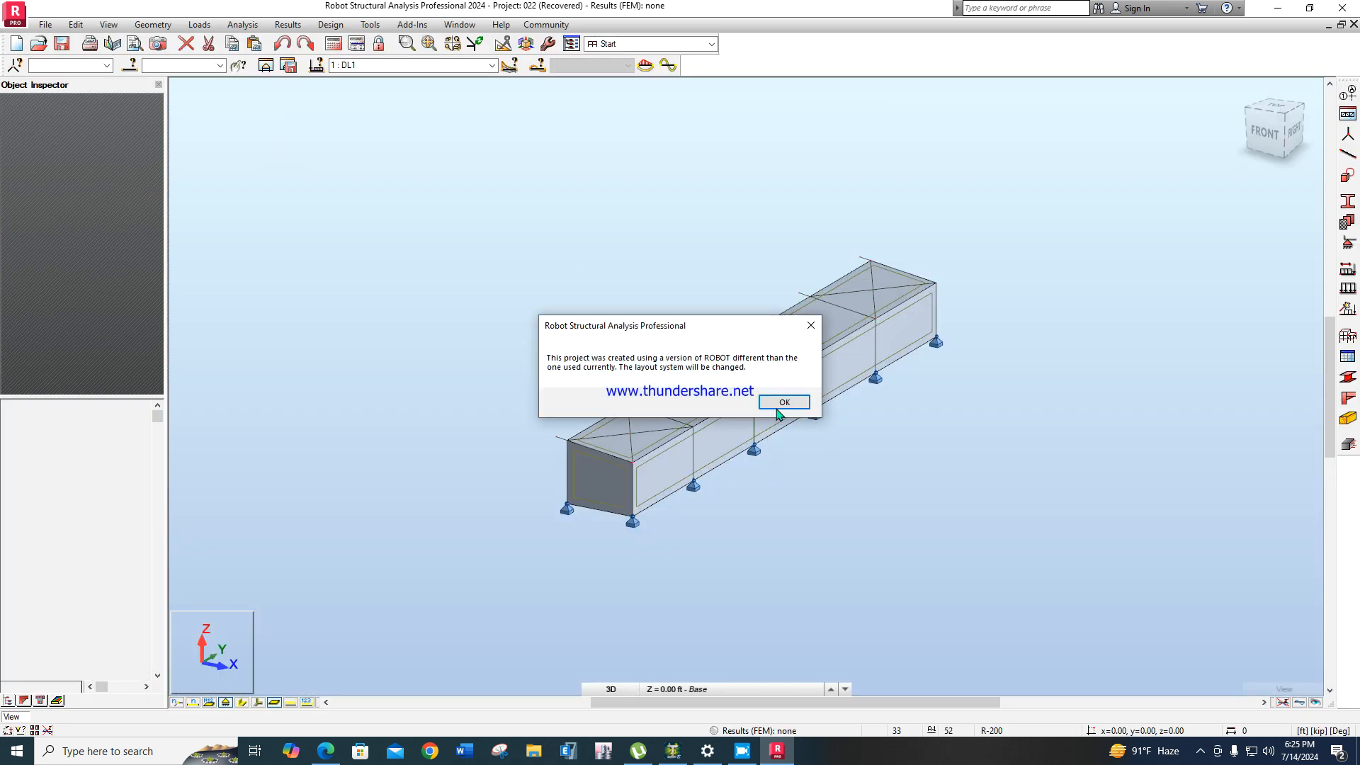
pyautogui.click(781, 399)
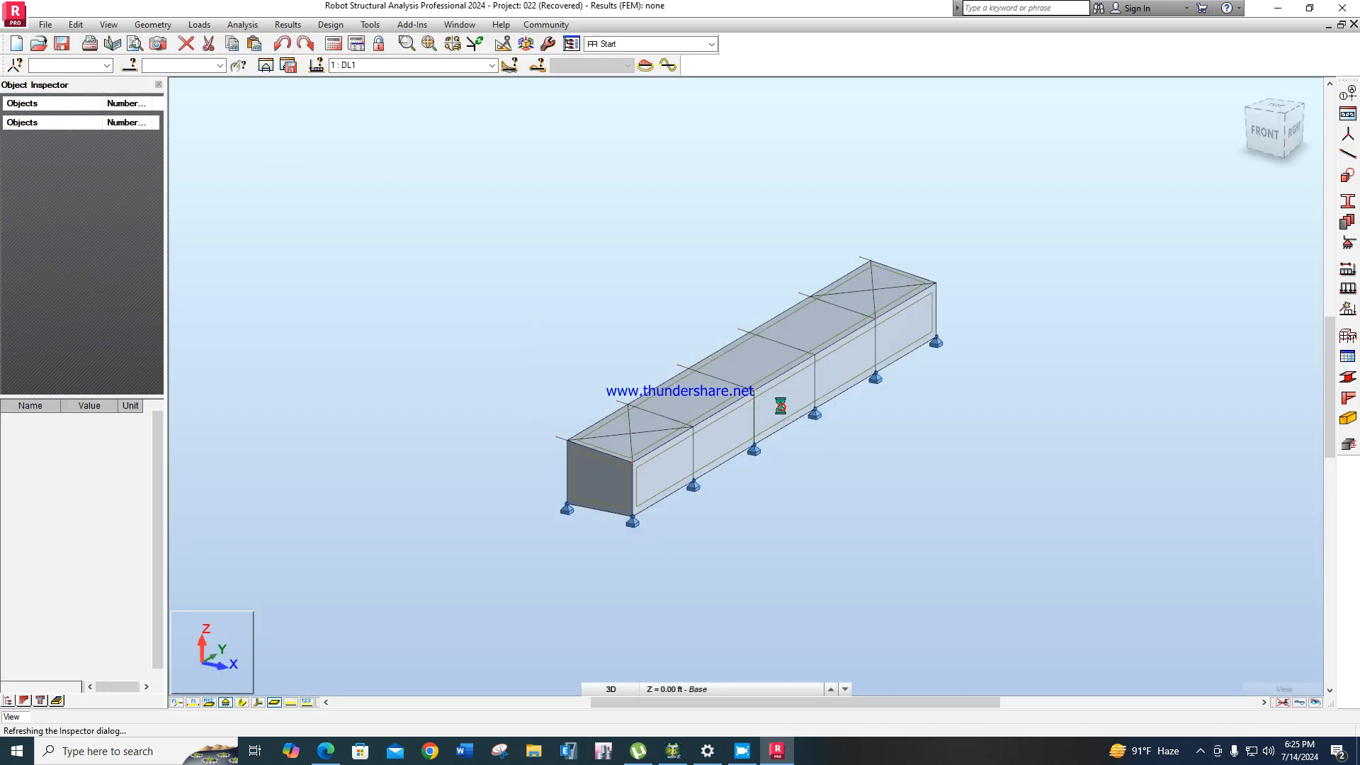
# Create a new blank project in place of the recovered one, using the 3D steel frame structure type.
pyautogui.click(46, 26)
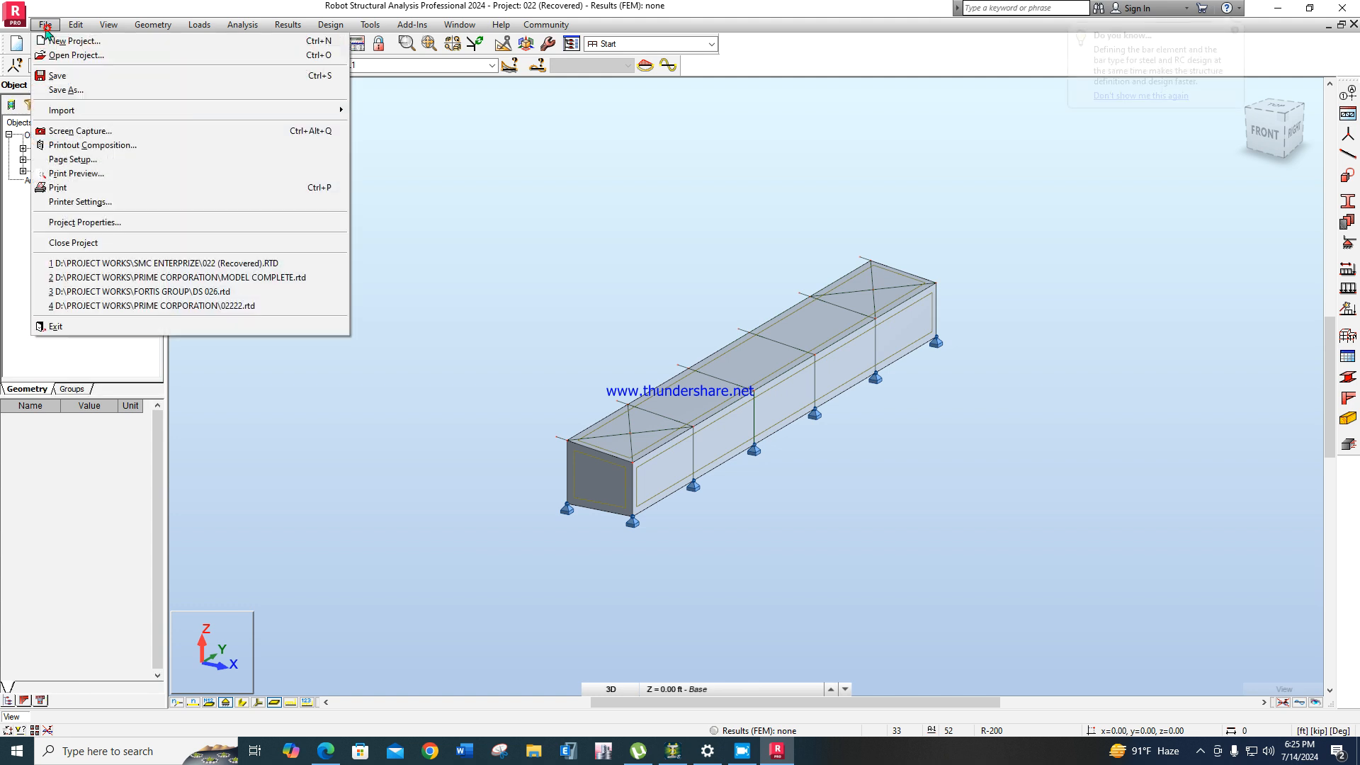
pyautogui.click(71, 41)
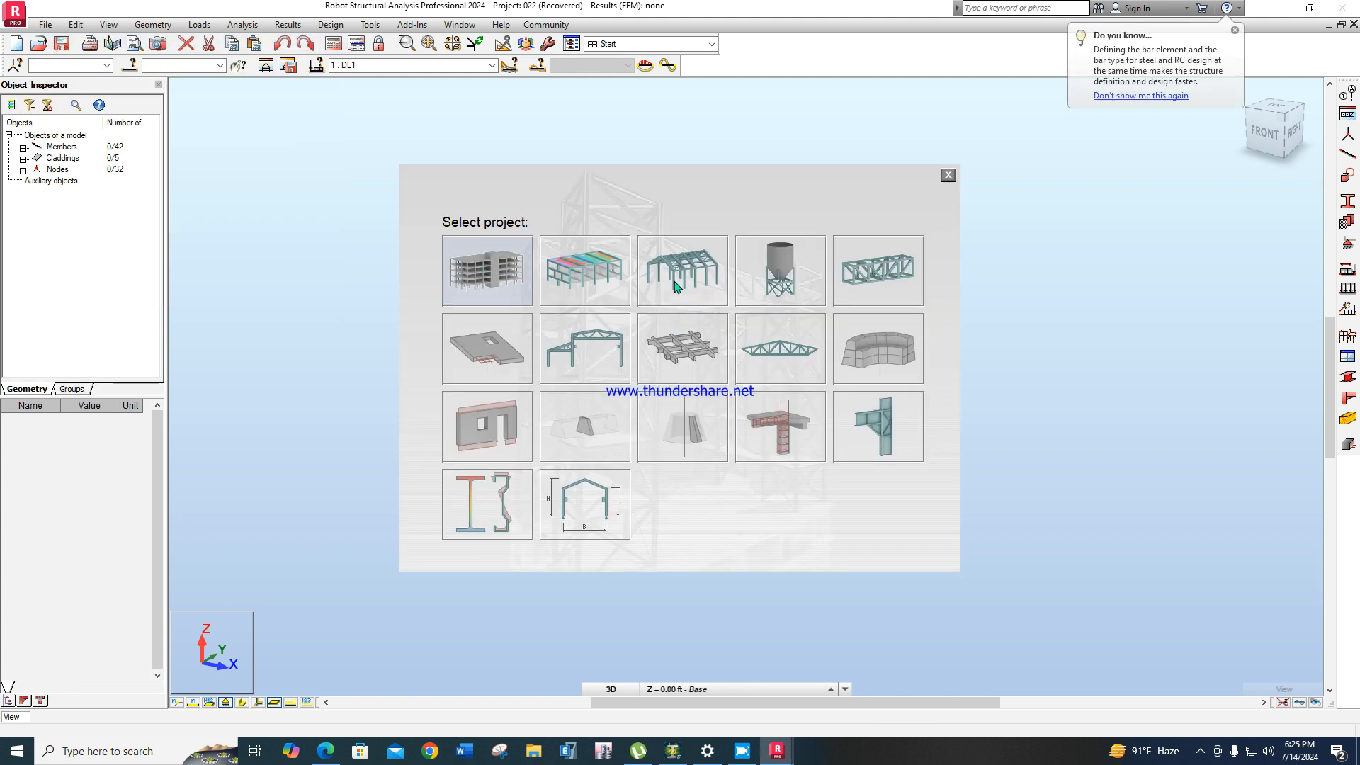
pyautogui.click(675, 286)
pyautogui.click(715, 411)
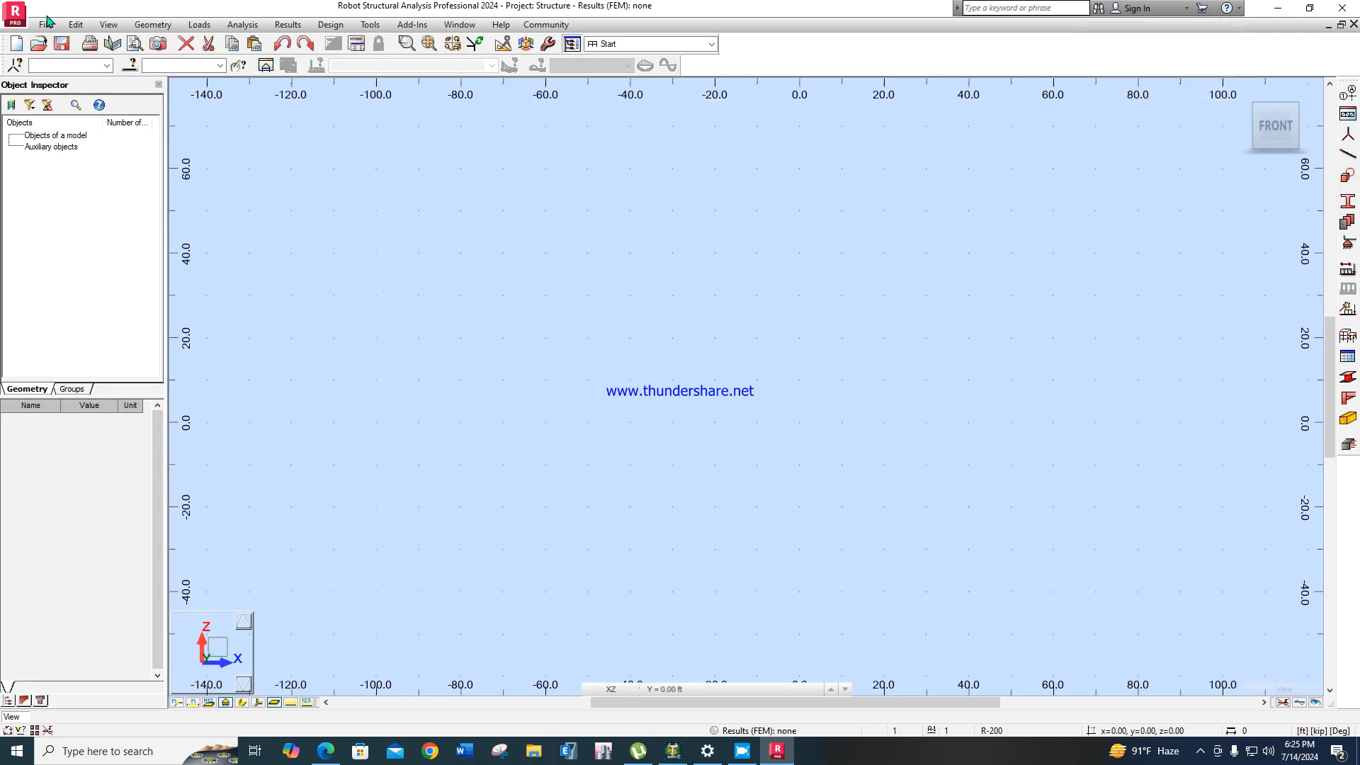
# Open the STEP file named with repeated 5s ending in 01000, in DSTV or CIS/2 format, from the SATDD TATUTARILA folder on drive D.
pyautogui.click(44, 24)
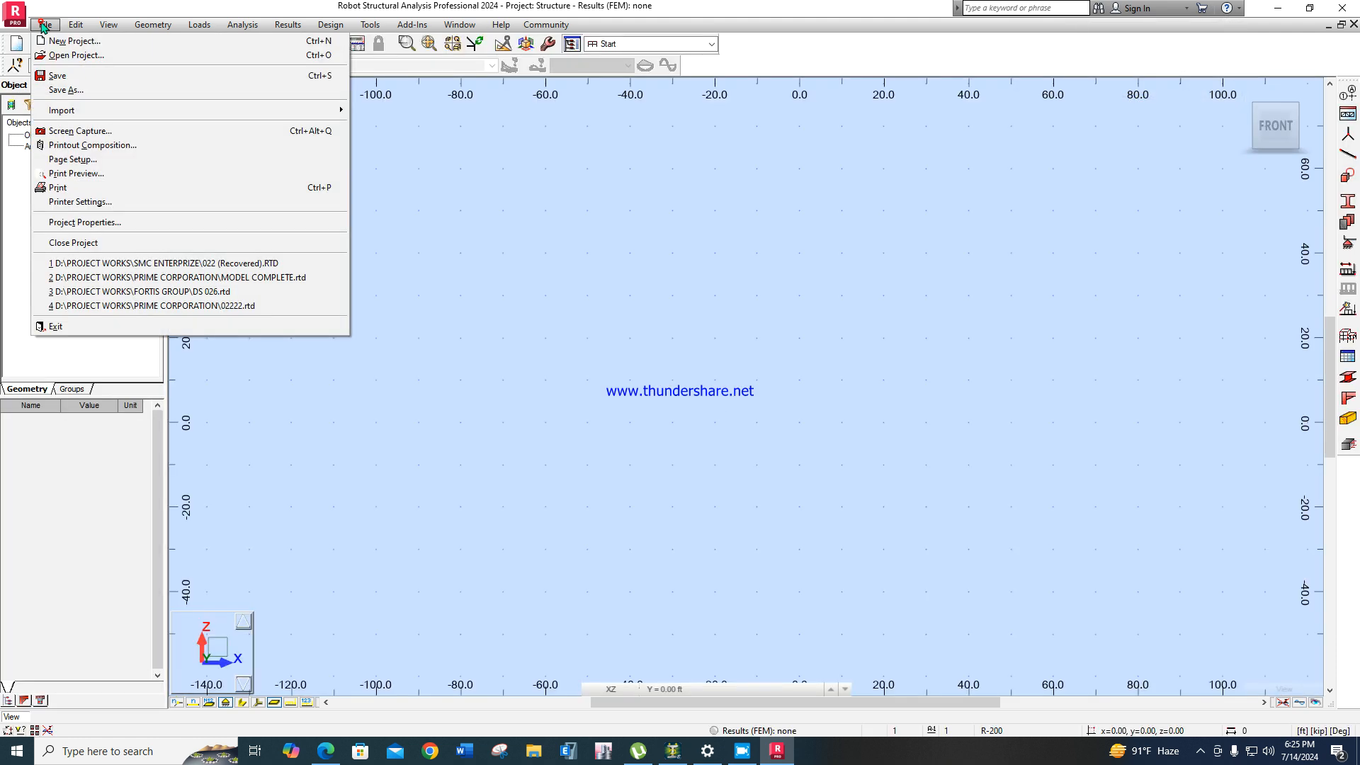
pyautogui.click(75, 56)
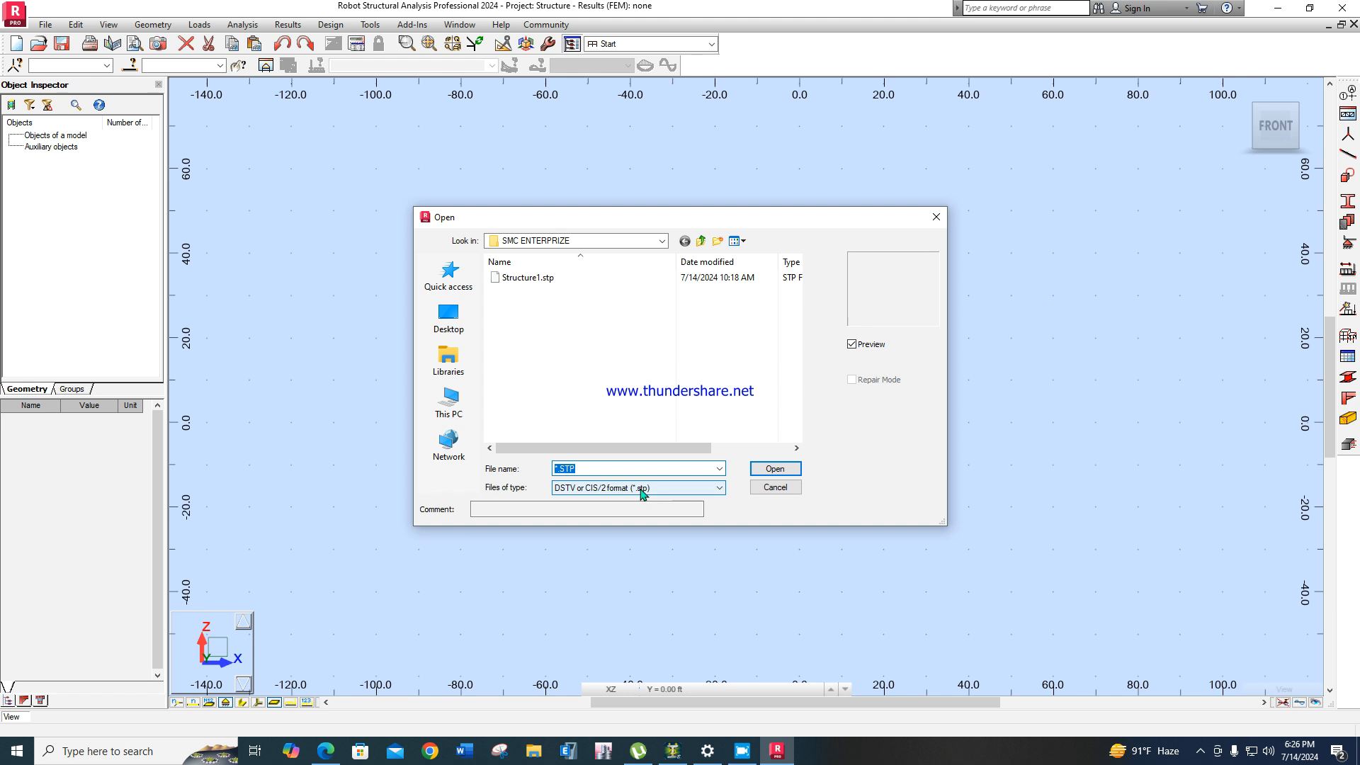
pyautogui.click(662, 242)
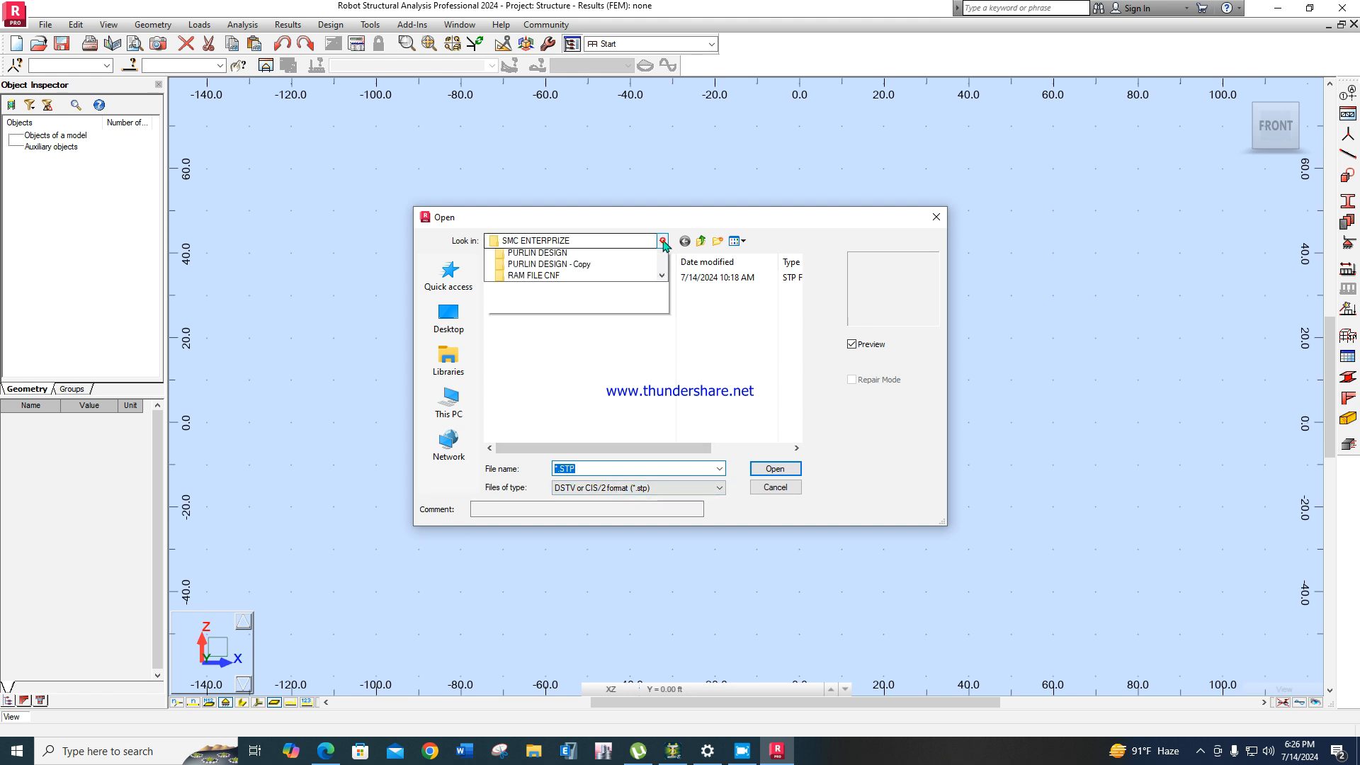
pyautogui.scroll(6, 612, 318)
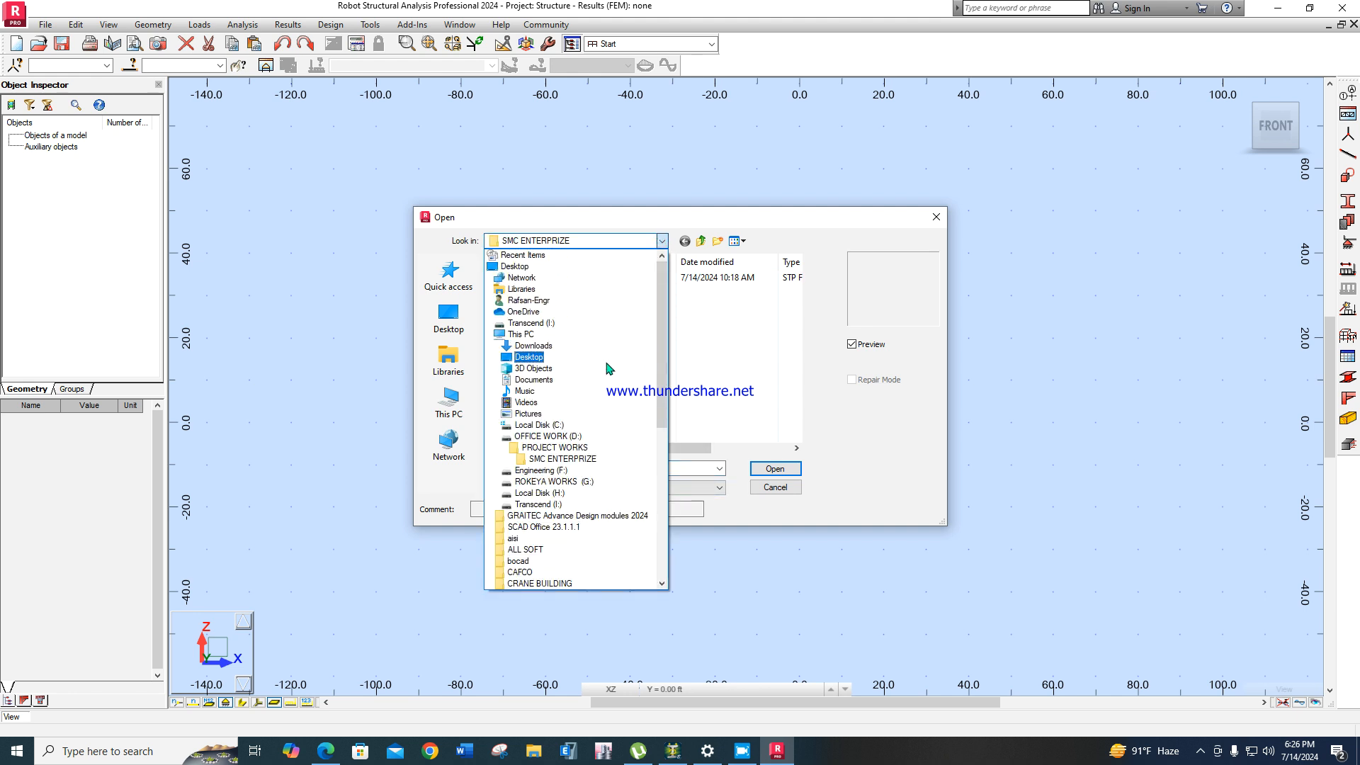
pyautogui.click(558, 436)
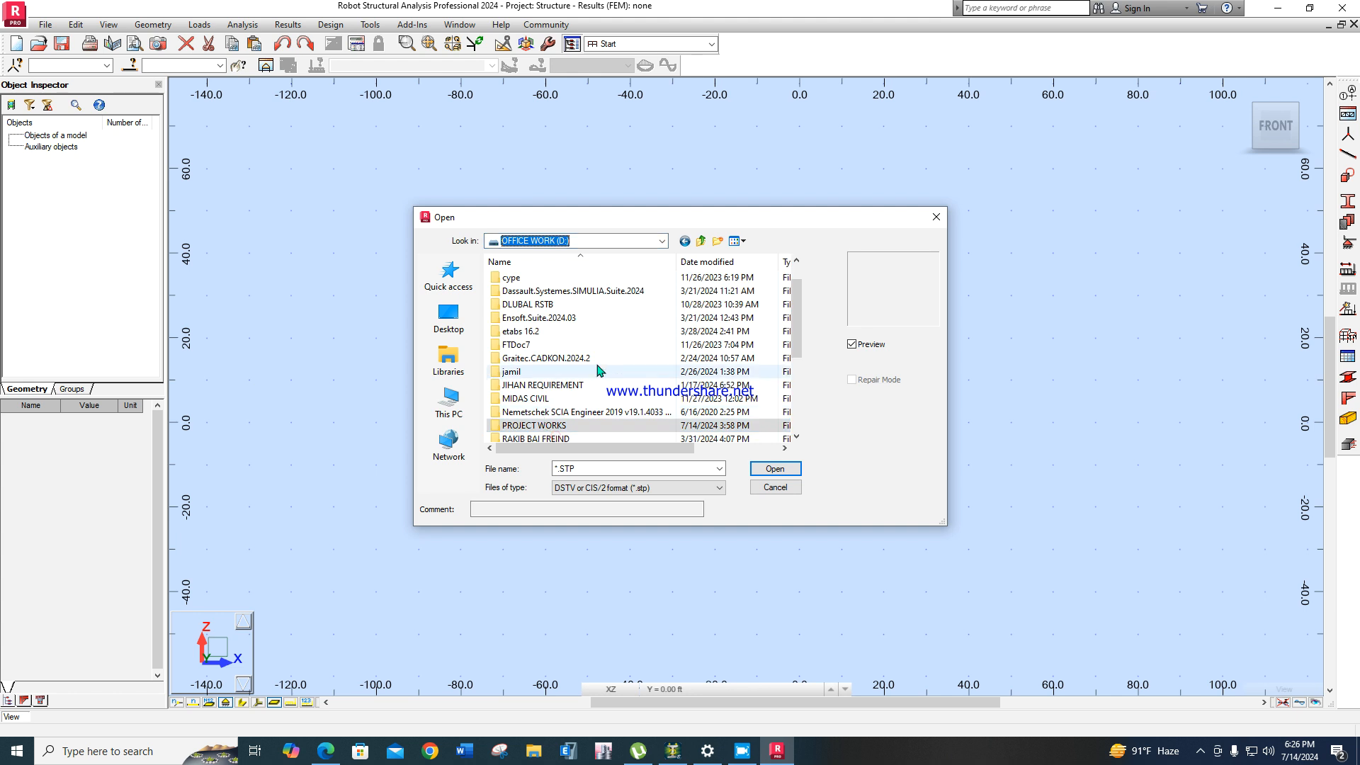
pyautogui.press('s')
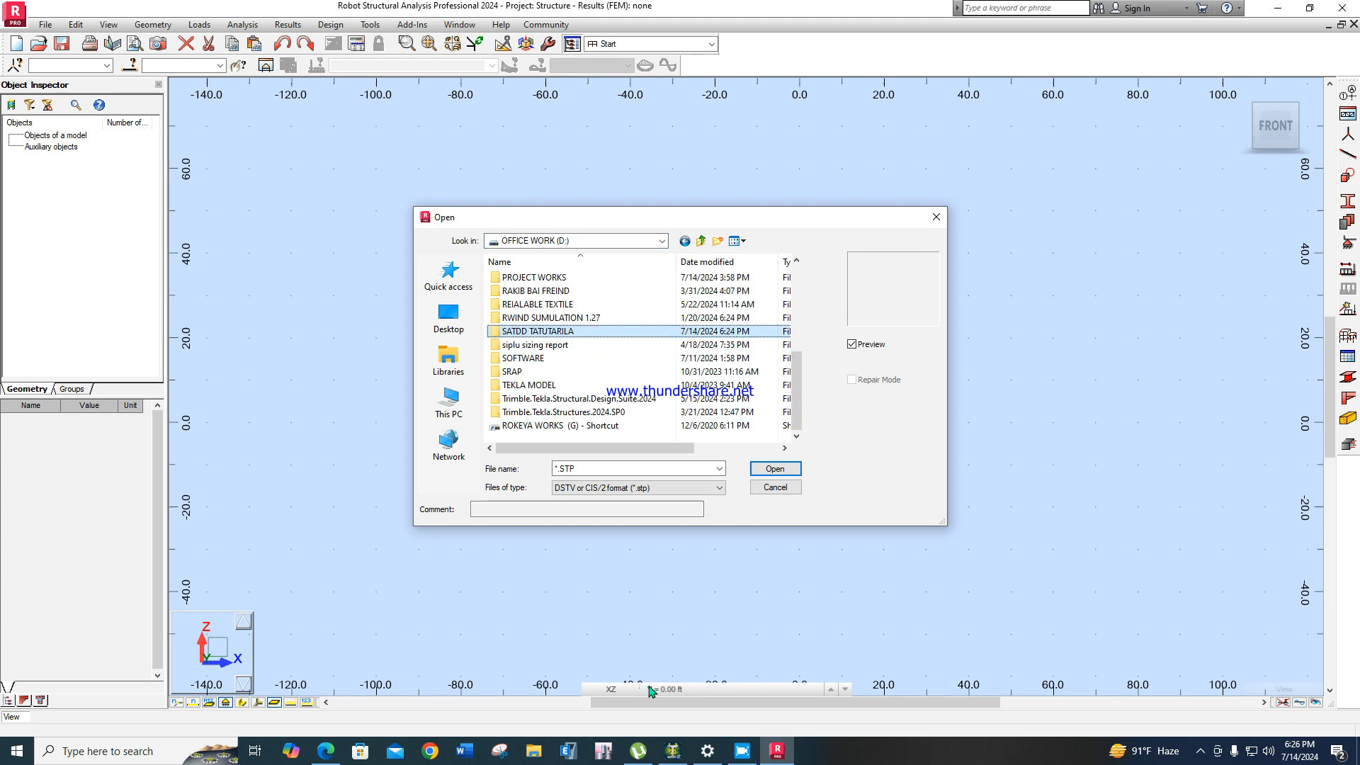
pyautogui.doubleClick(560, 331)
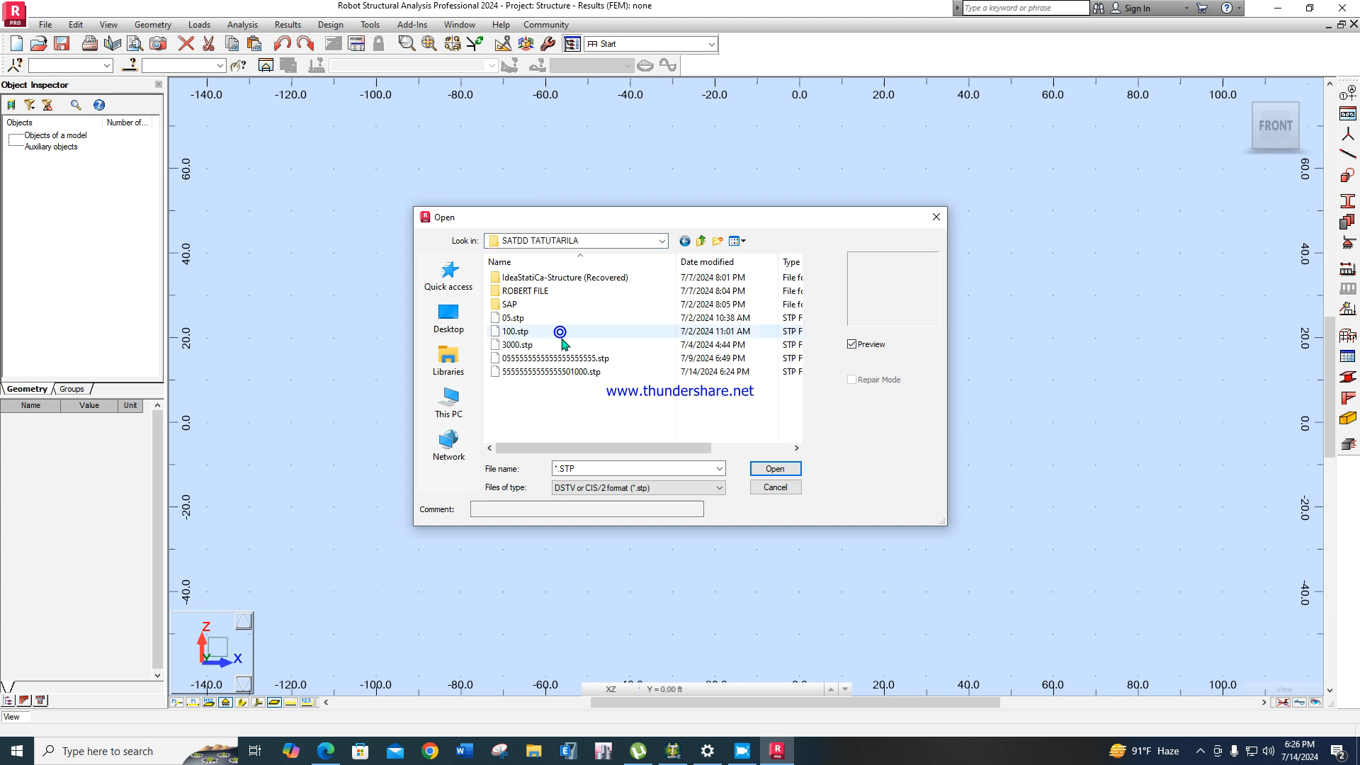
pyautogui.click(588, 373)
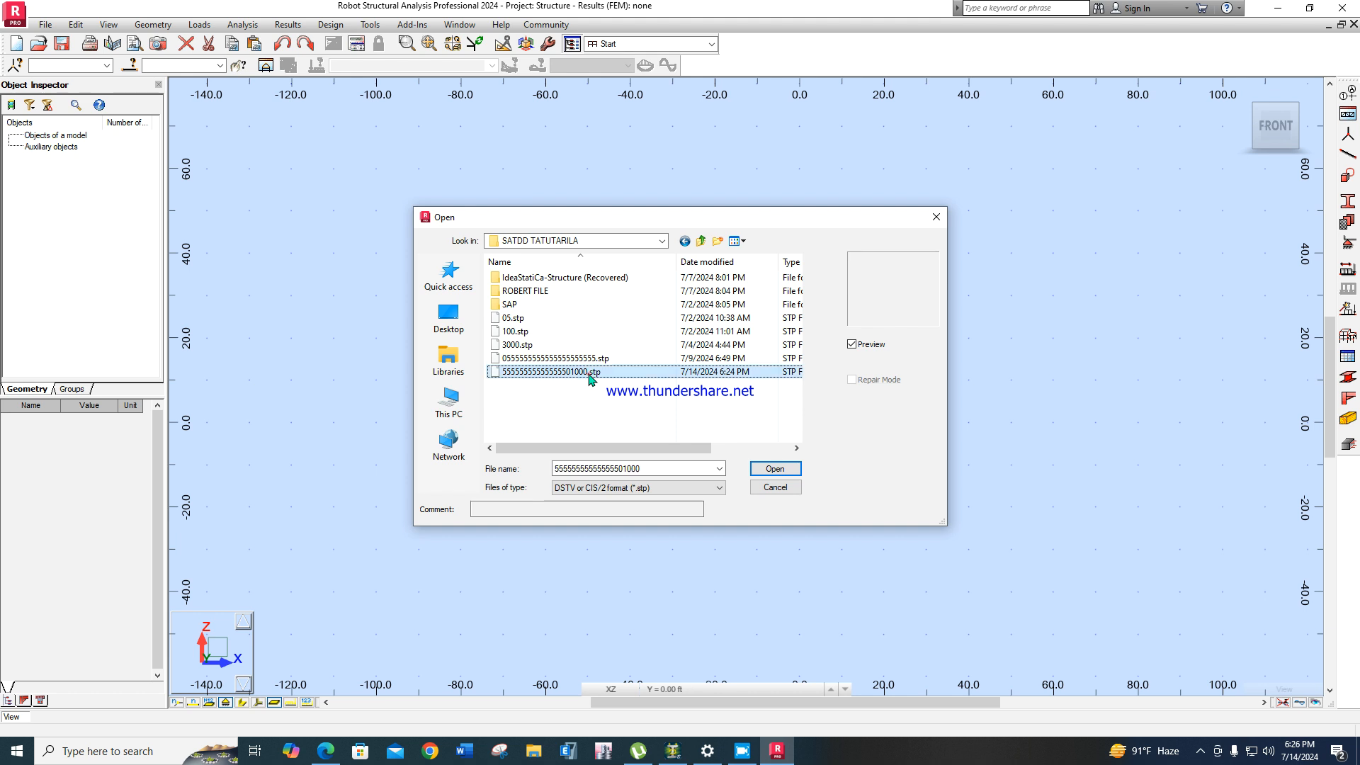
pyautogui.click(768, 468)
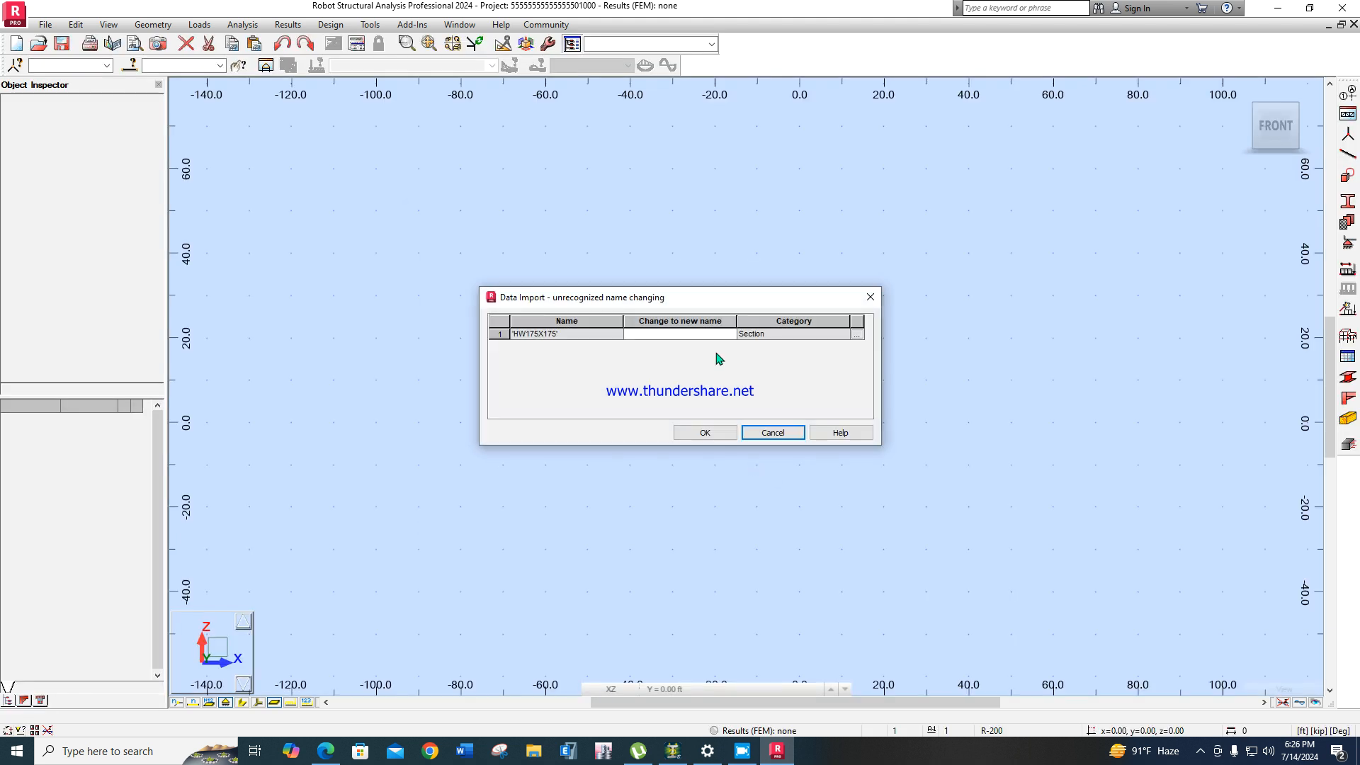
# Replace the unrecognized HW175X175 section with I-BISYM_V_1 and merge the imported structure using the default insertion parameters.
pyautogui.click(726, 336)
pyautogui.click(729, 333)
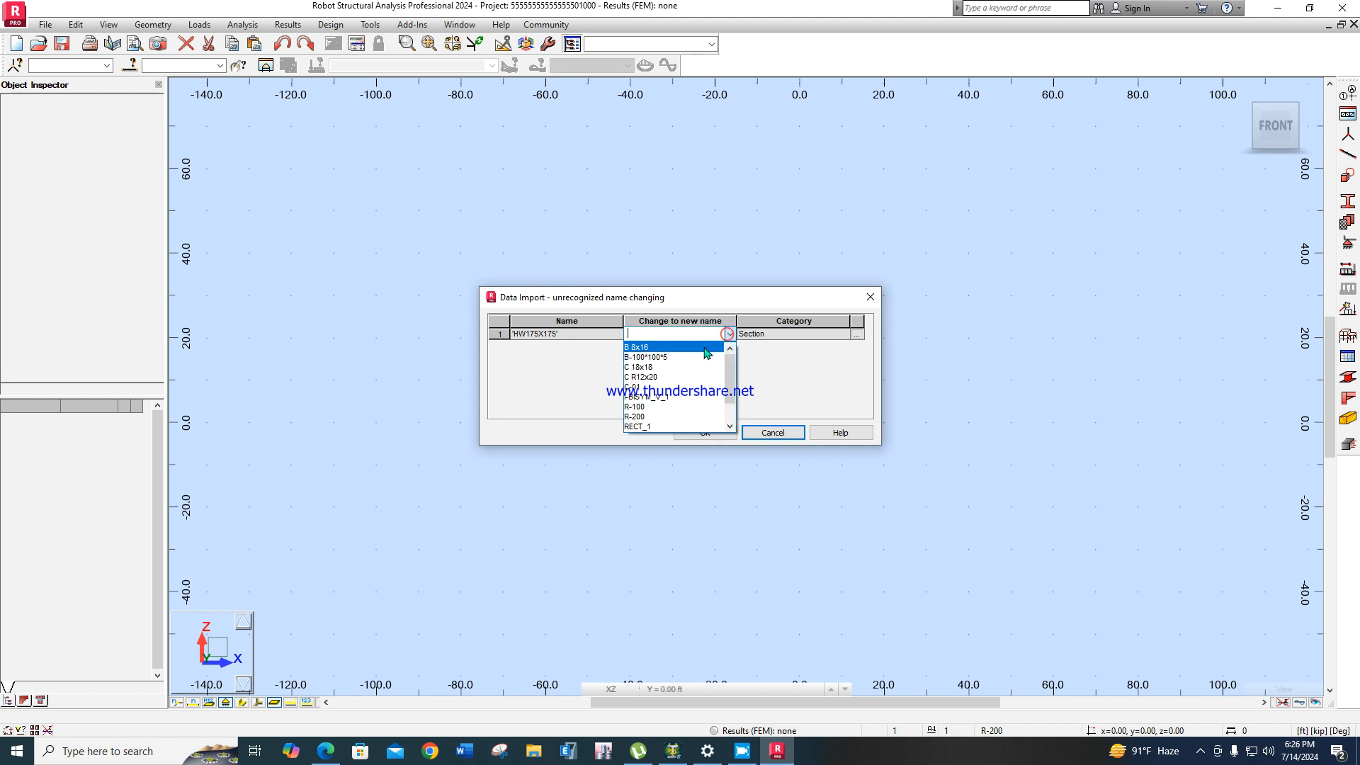
pyautogui.click(657, 397)
pyautogui.click(702, 433)
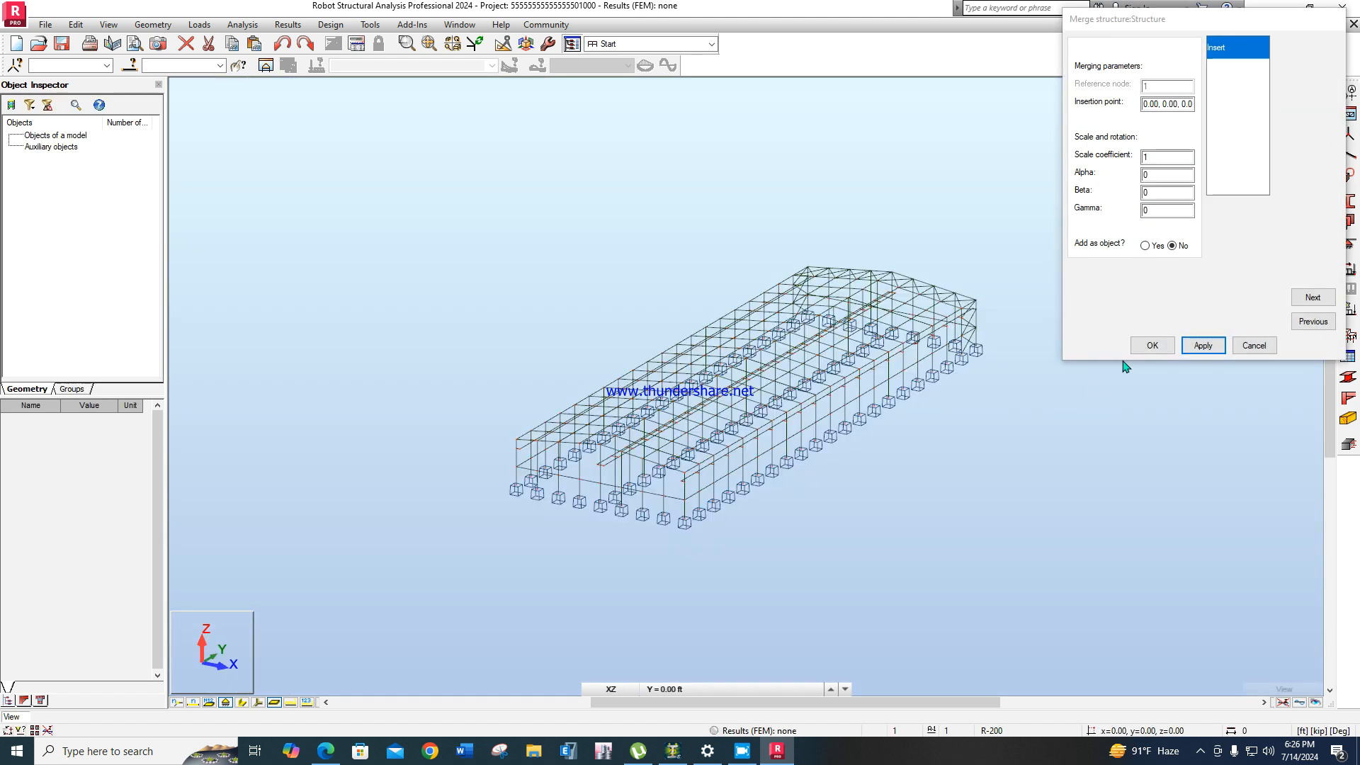
pyautogui.click(1152, 341)
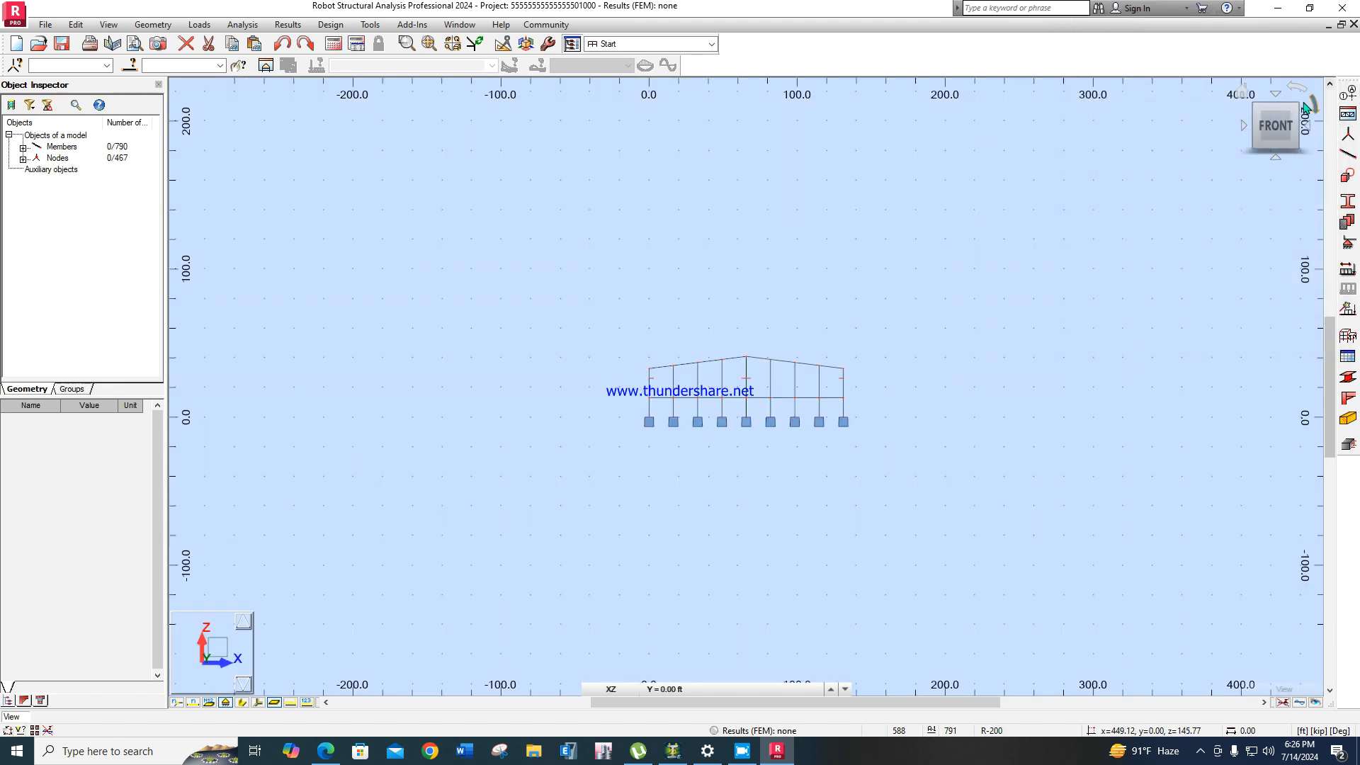
# Select all members crossing the braced end bay from the right-side view of the shed.
pyautogui.click(1299, 109)
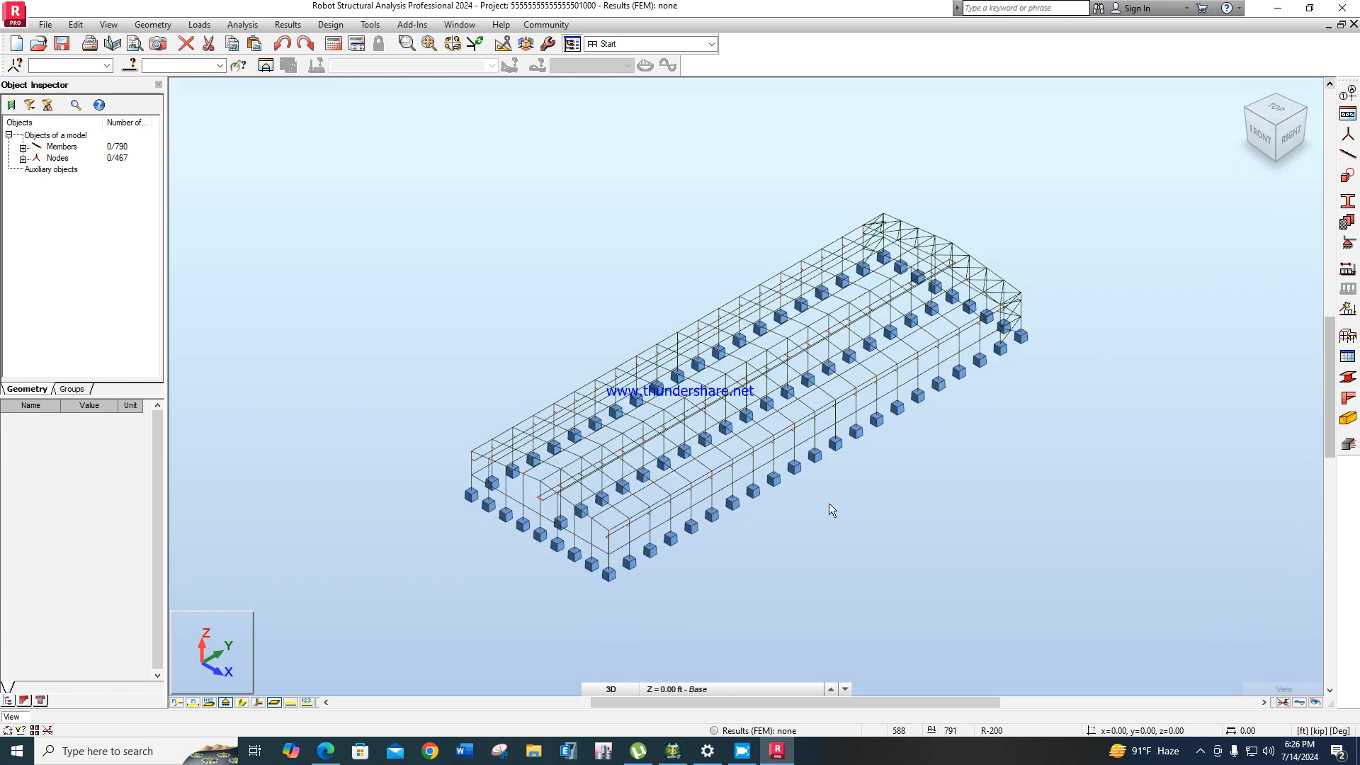
pyautogui.scroll(3, 797, 572)
pyautogui.keyDown('shift'); pyautogui.moveTo(826, 548); pyautogui.dragTo(1006, 496, button='middle'); pyautogui.keyUp('shift')
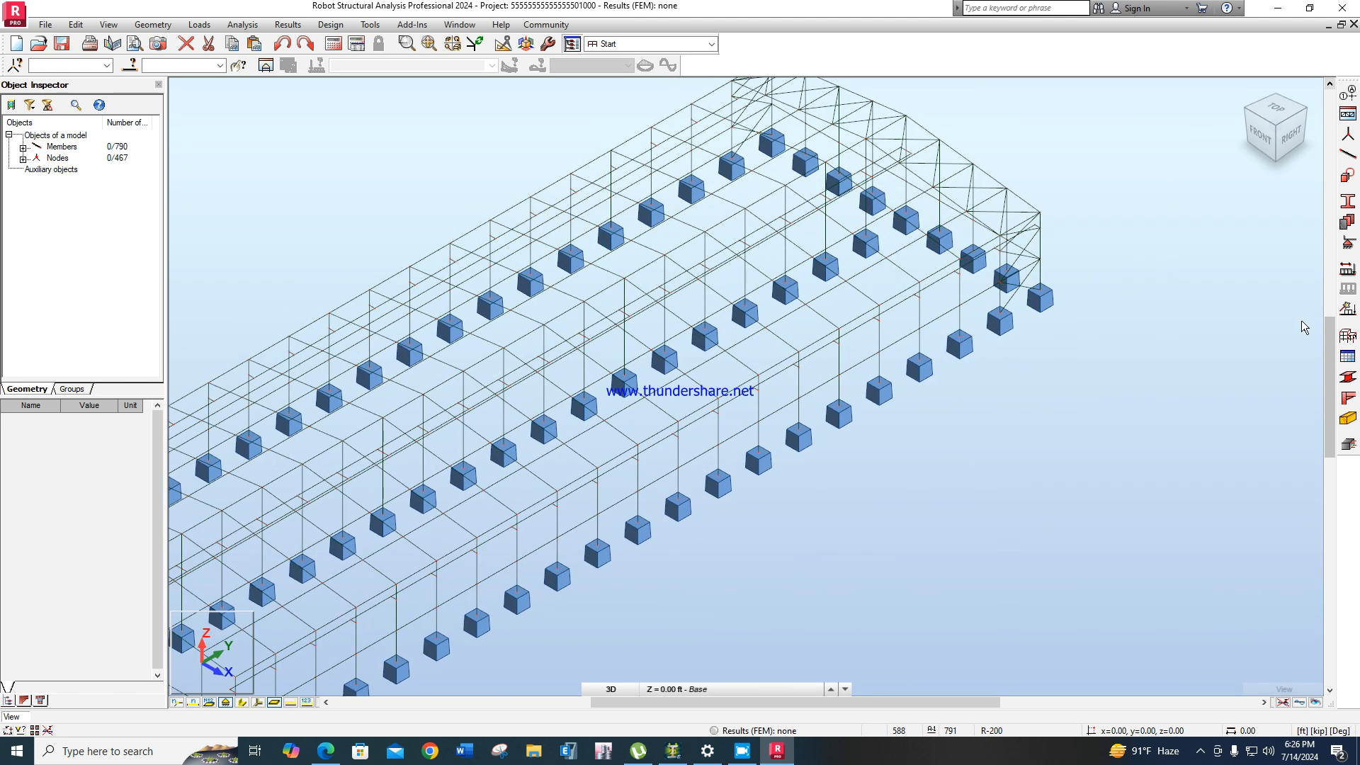
pyautogui.click(1301, 117)
pyautogui.click(1276, 142)
pyautogui.scroll(3, 1048, 424)
pyautogui.moveTo(1005, 491); pyautogui.dragTo(997, 141)
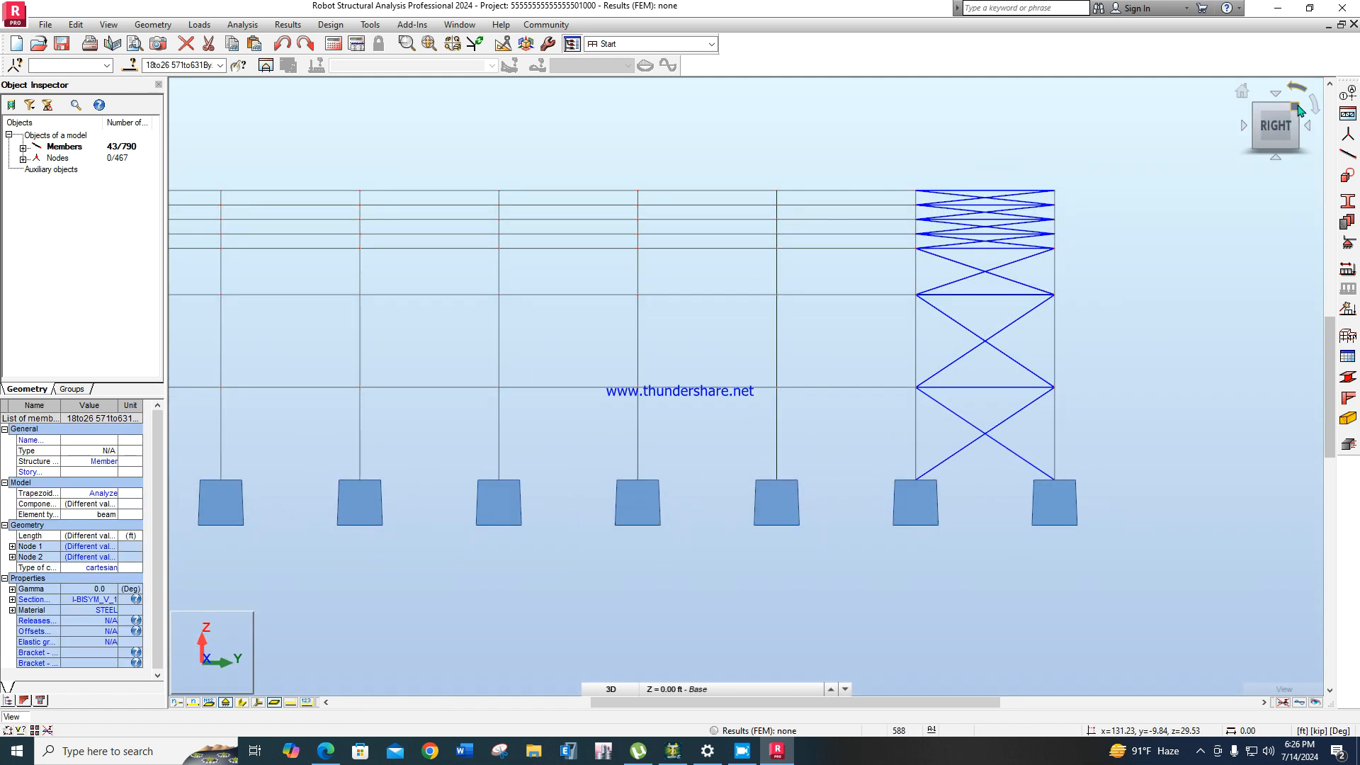
# Remove the longitudinal beams on the column brackets, including member 631, from the end-bay bracing selection.
pyautogui.click(1299, 108)
pyautogui.scroll(2, 992, 385)
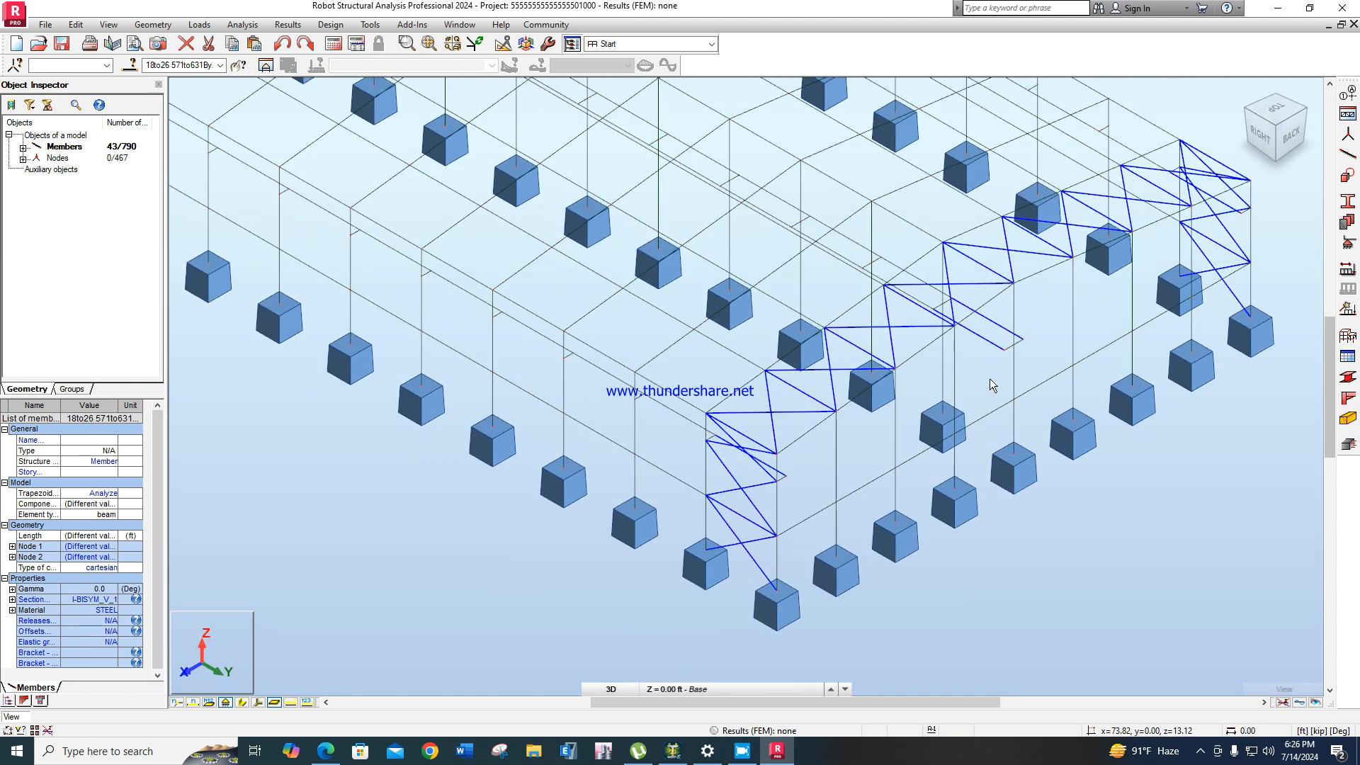
pyautogui.scroll(2, 991, 385)
pyautogui.keyDown('ctrl'); pyautogui.click(1006, 301); pyautogui.keyUp('ctrl')
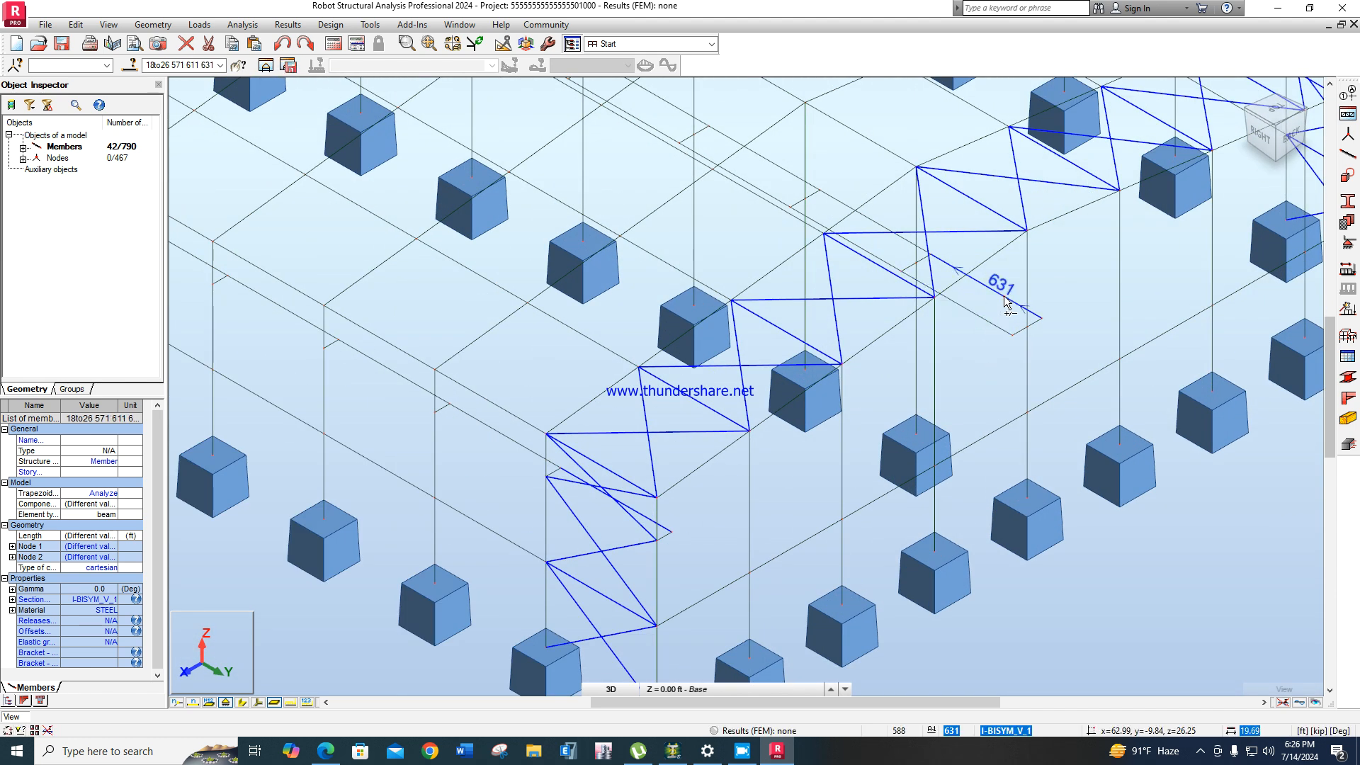
pyautogui.scroll(-3, 1001, 295)
pyautogui.scroll(4, 729, 463)
pyautogui.keyDown('ctrl'); pyautogui.click(714, 467); pyautogui.keyUp('ctrl')
pyautogui.keyDown('ctrl'); pyautogui.click(714, 468); pyautogui.keyUp('ctrl')
pyautogui.scroll(-3, 708, 461)
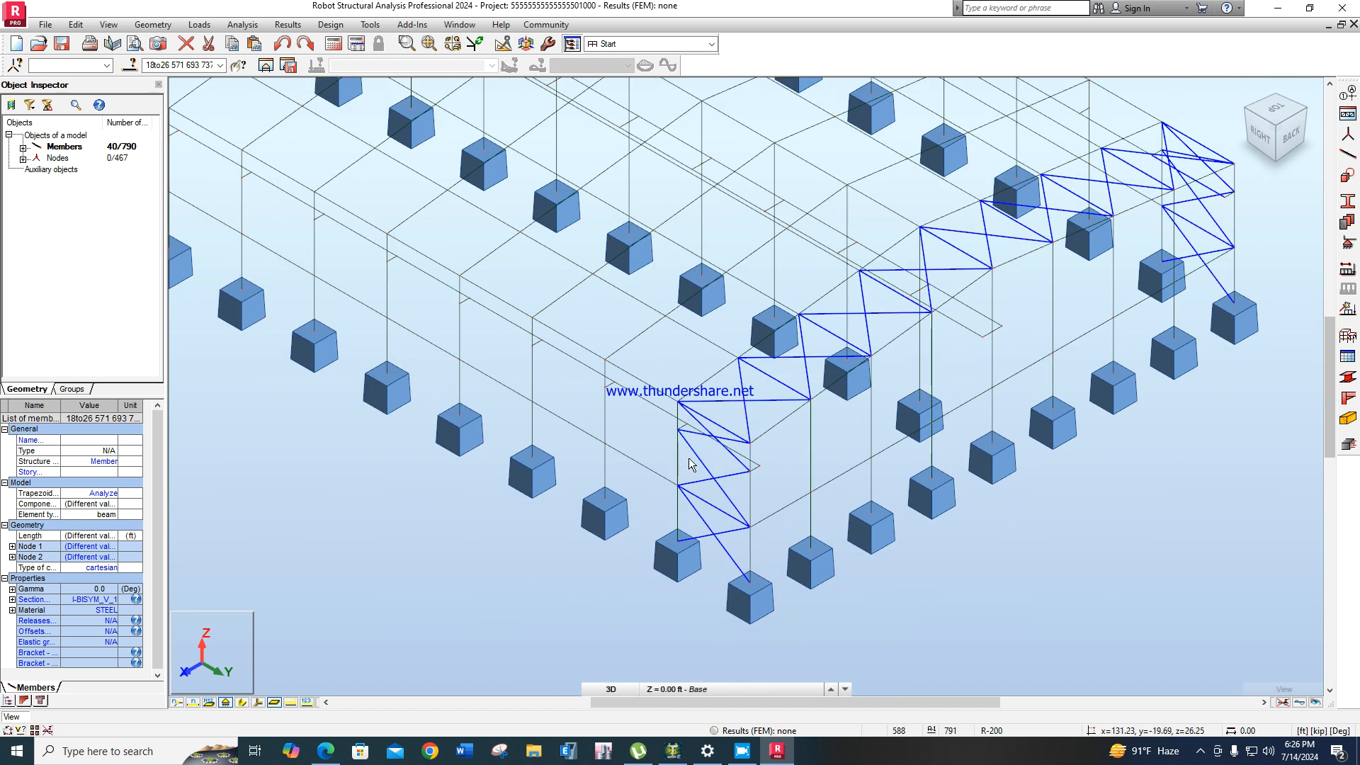
# Set the releases of the selected end-bay bracing members to Pinned-Pinned.
pyautogui.scroll(2, 712, 446)
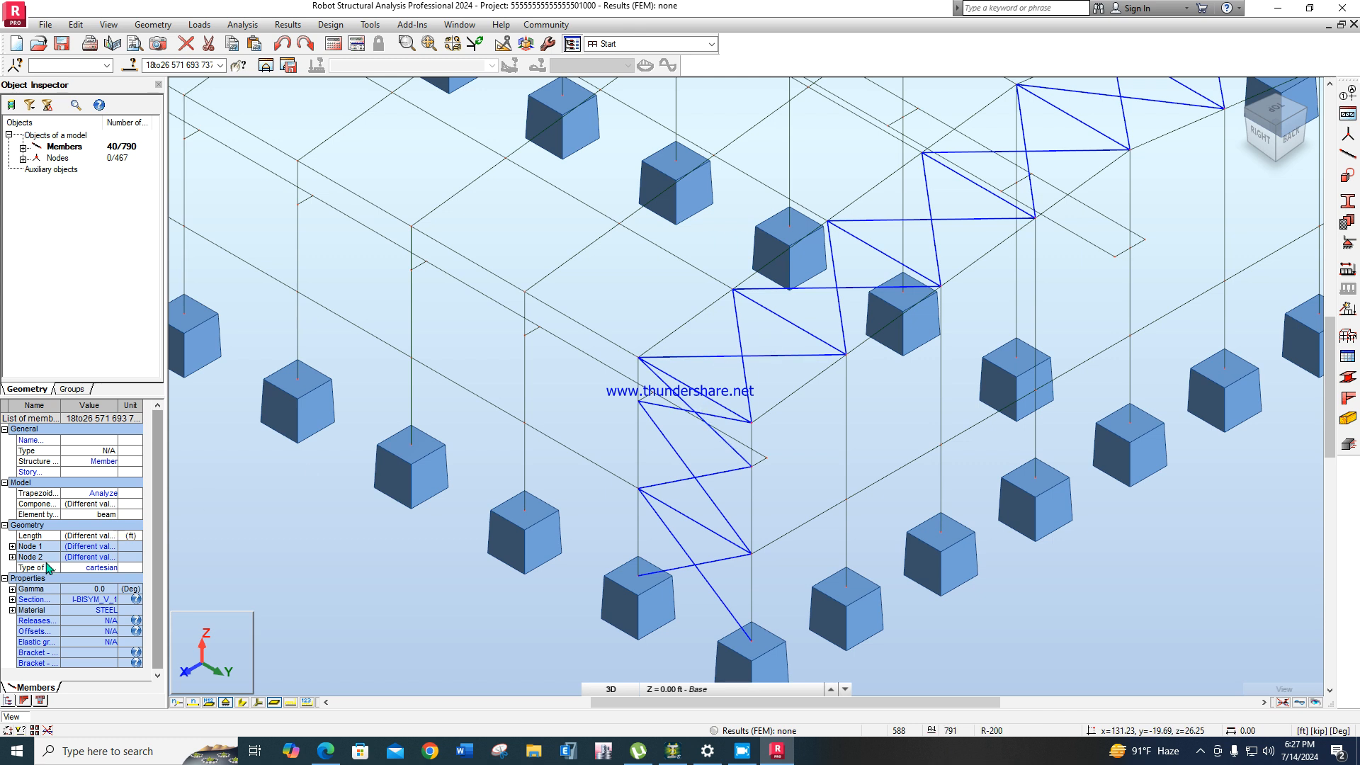
pyautogui.click(95, 620)
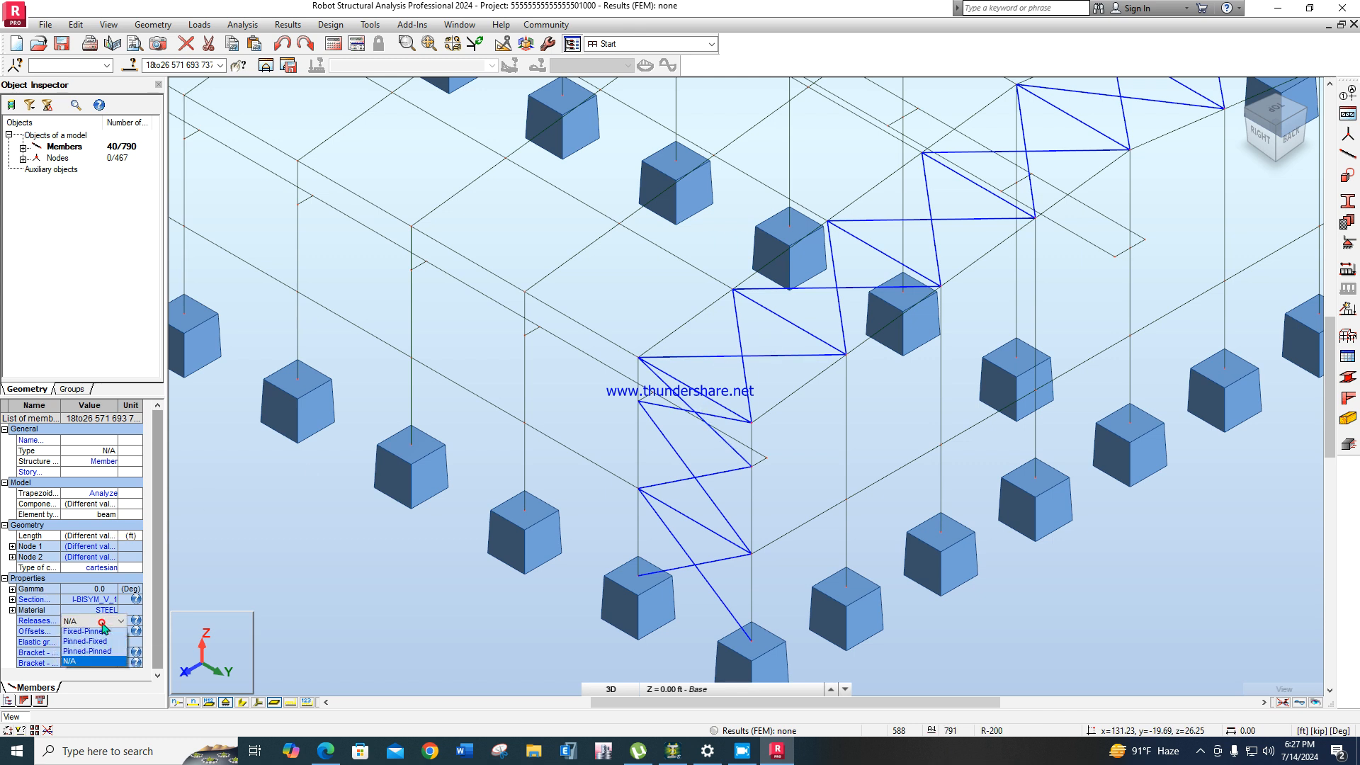
pyautogui.click(100, 654)
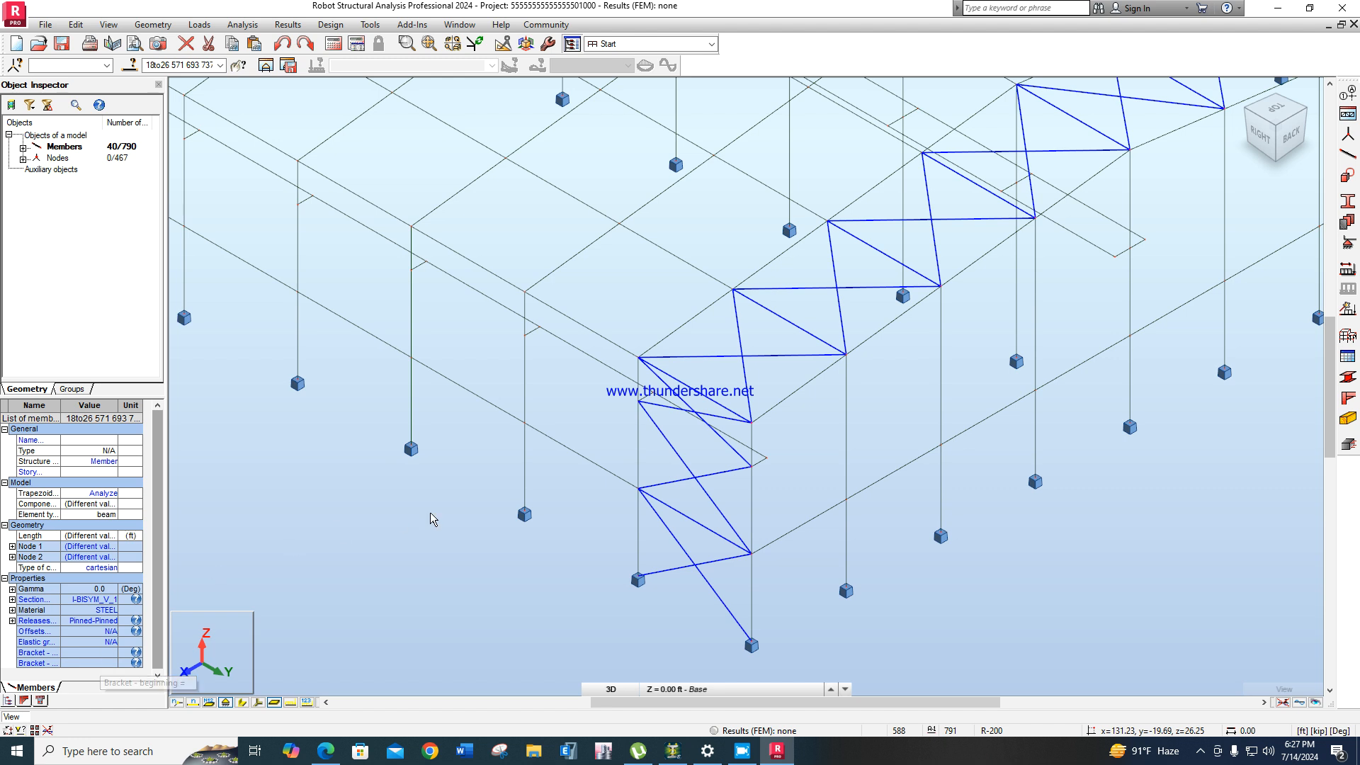
# Start a new tapered steel box section for the selected bracing members and label it B-100*10*5*5.
pyautogui.scroll(-3, 428, 515)
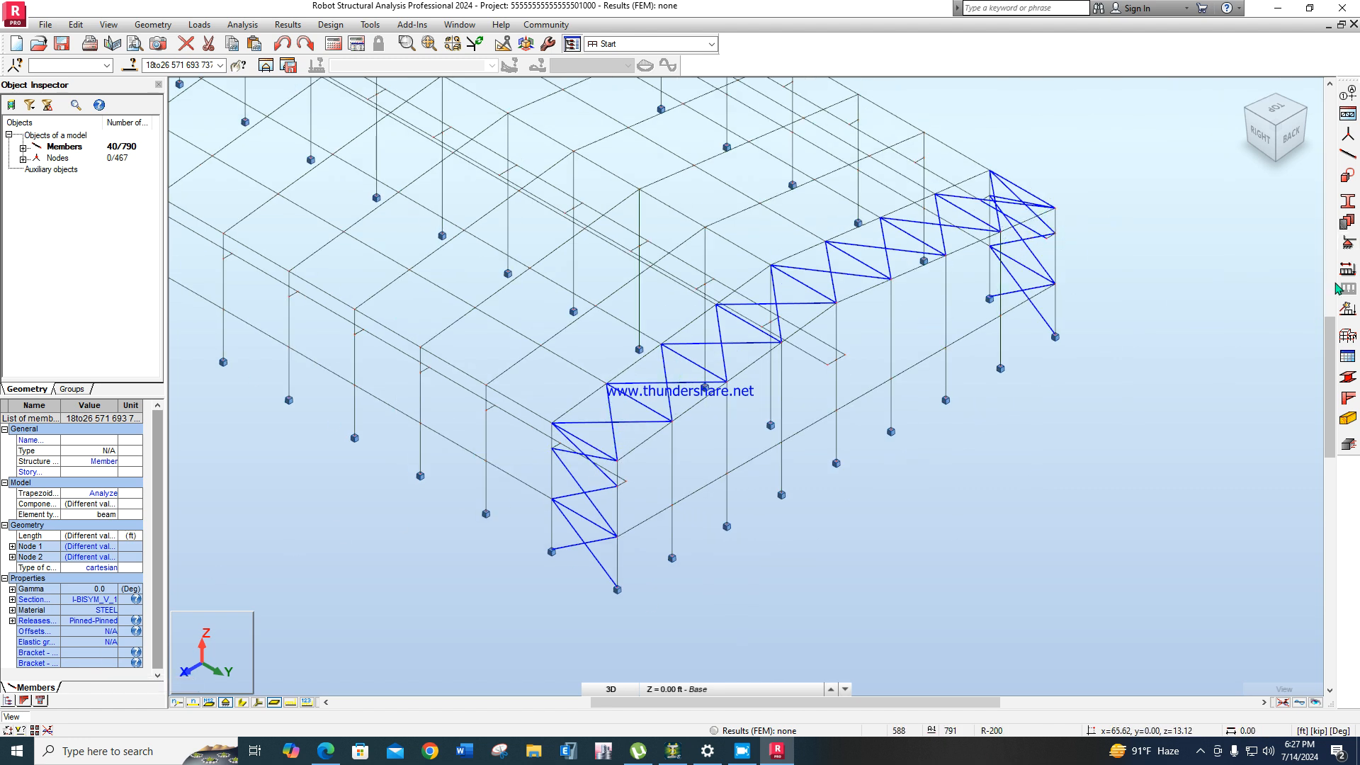
pyautogui.click(1347, 206)
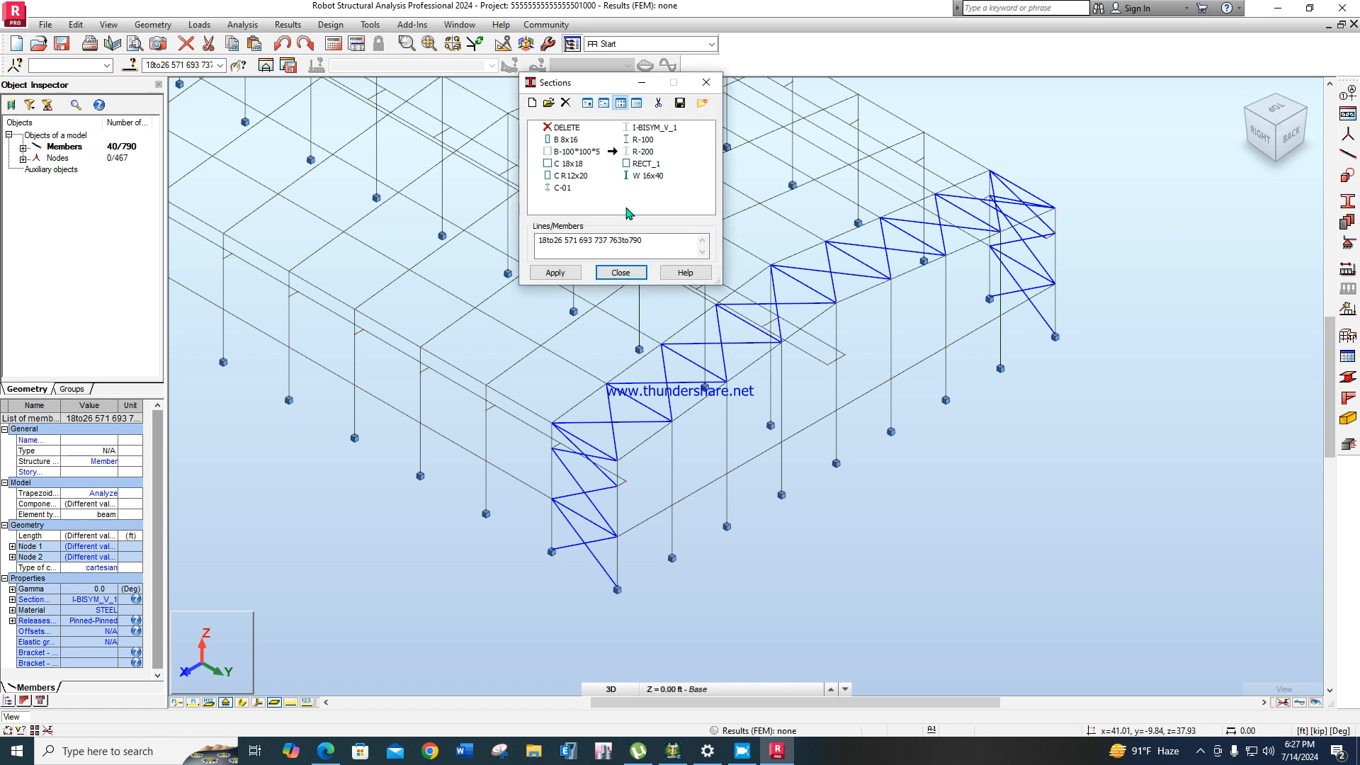
pyautogui.click(532, 102)
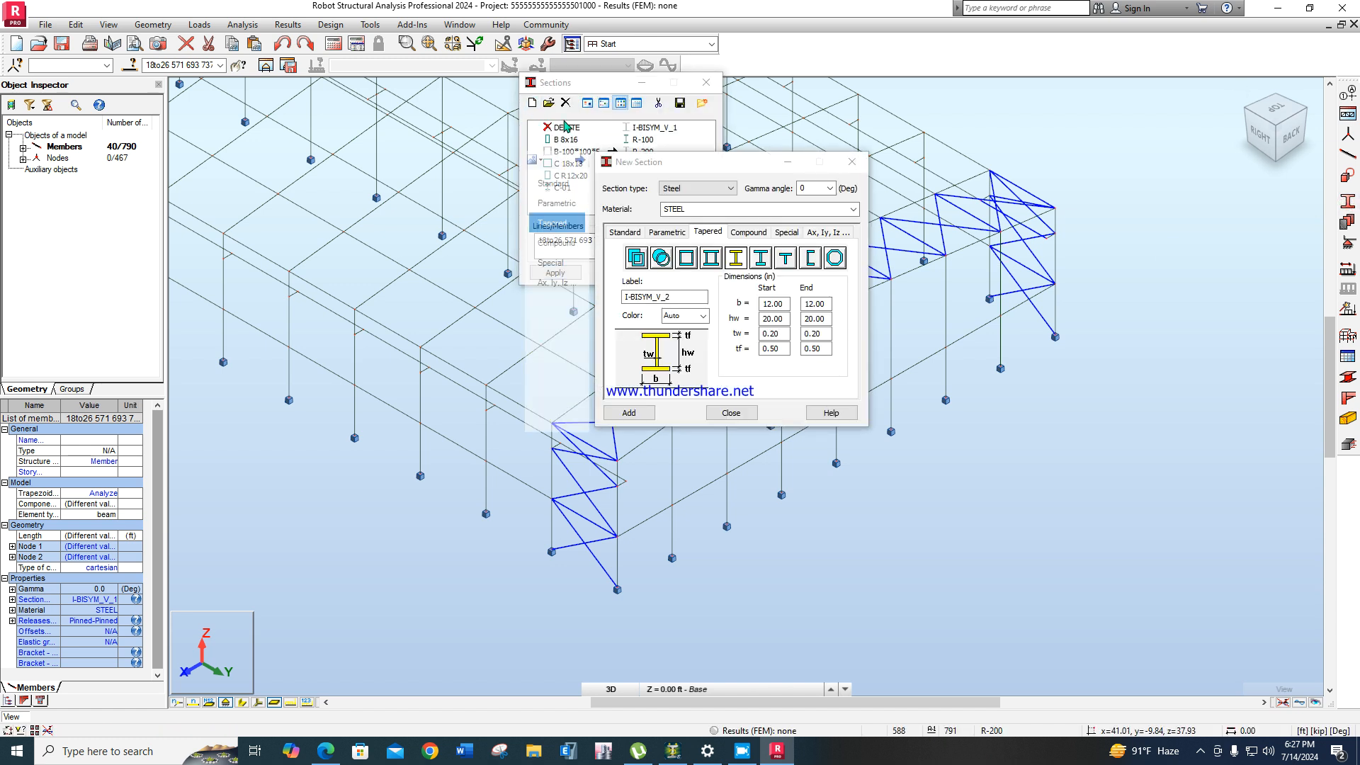
pyautogui.click(687, 257)
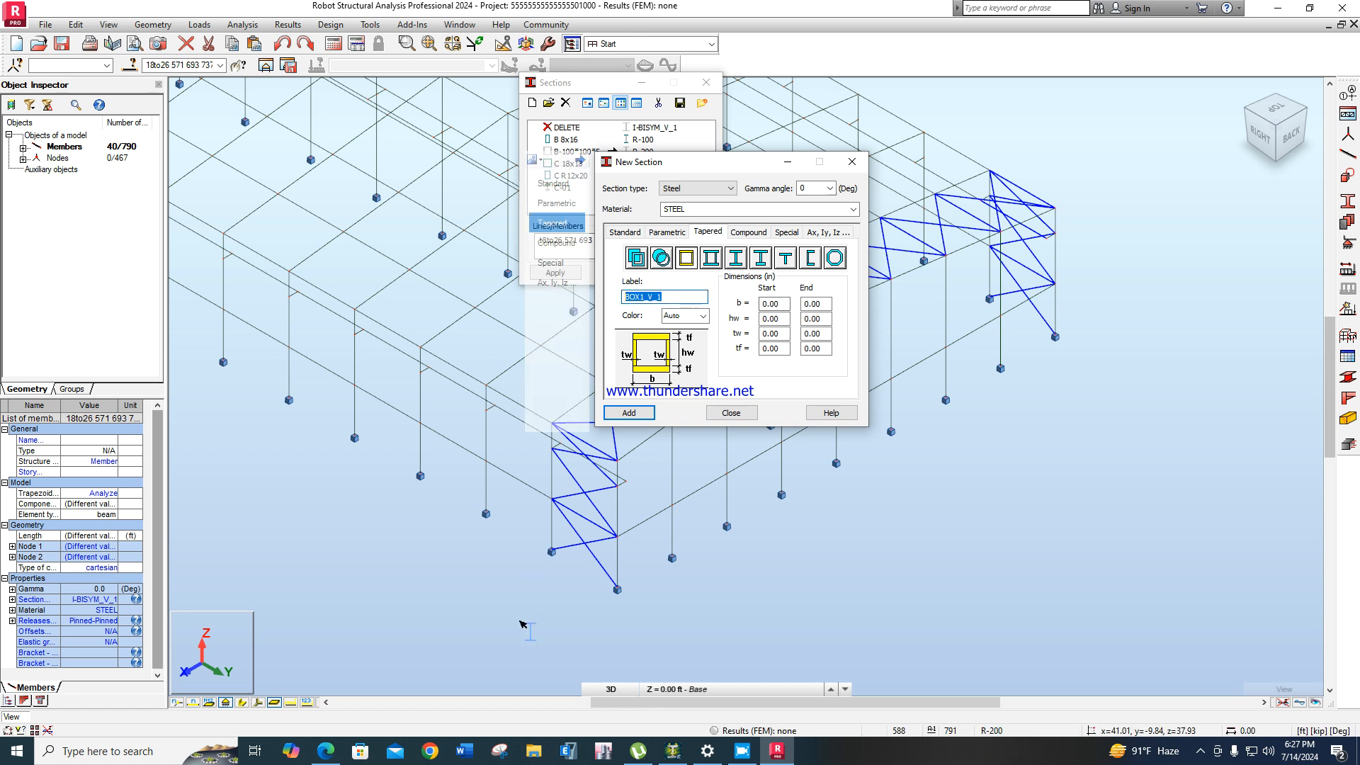
pyautogui.write('B-100')
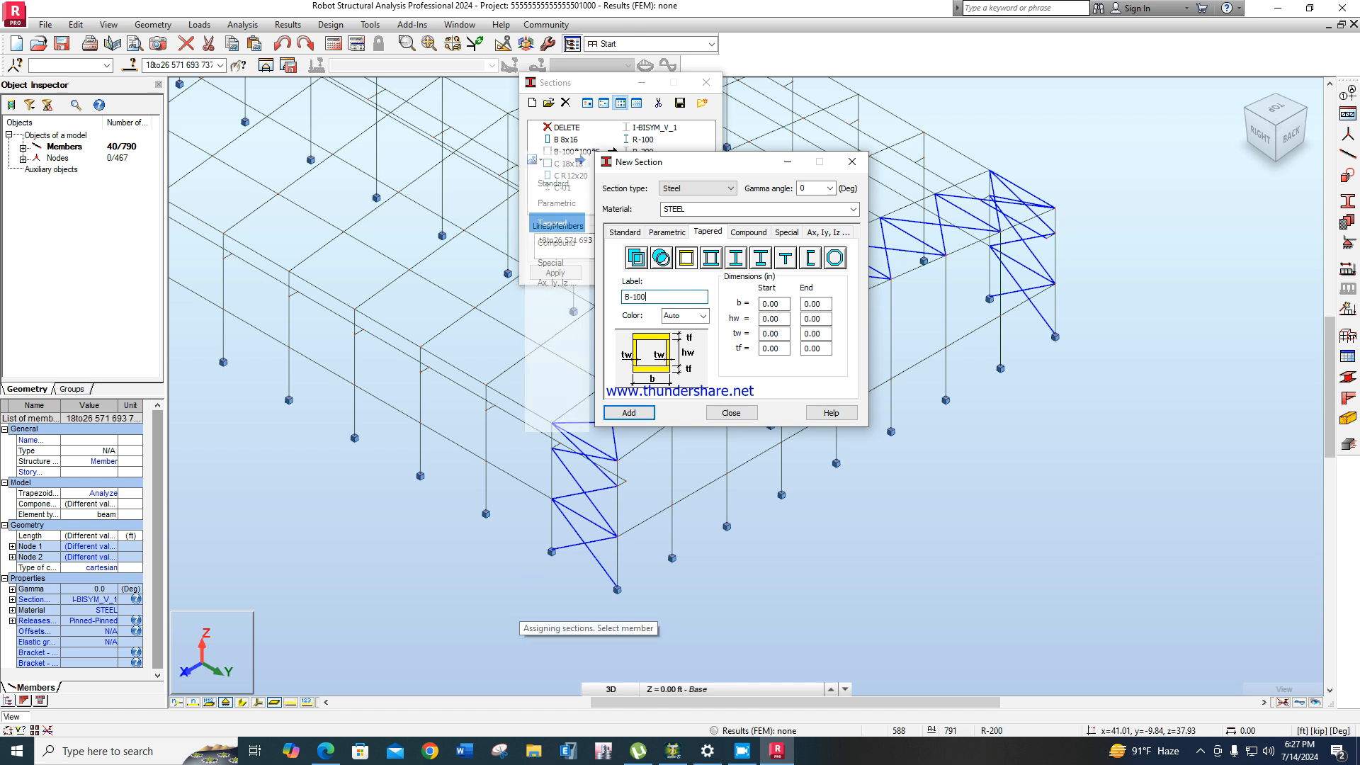
pyautogui.write('*10*5*5')
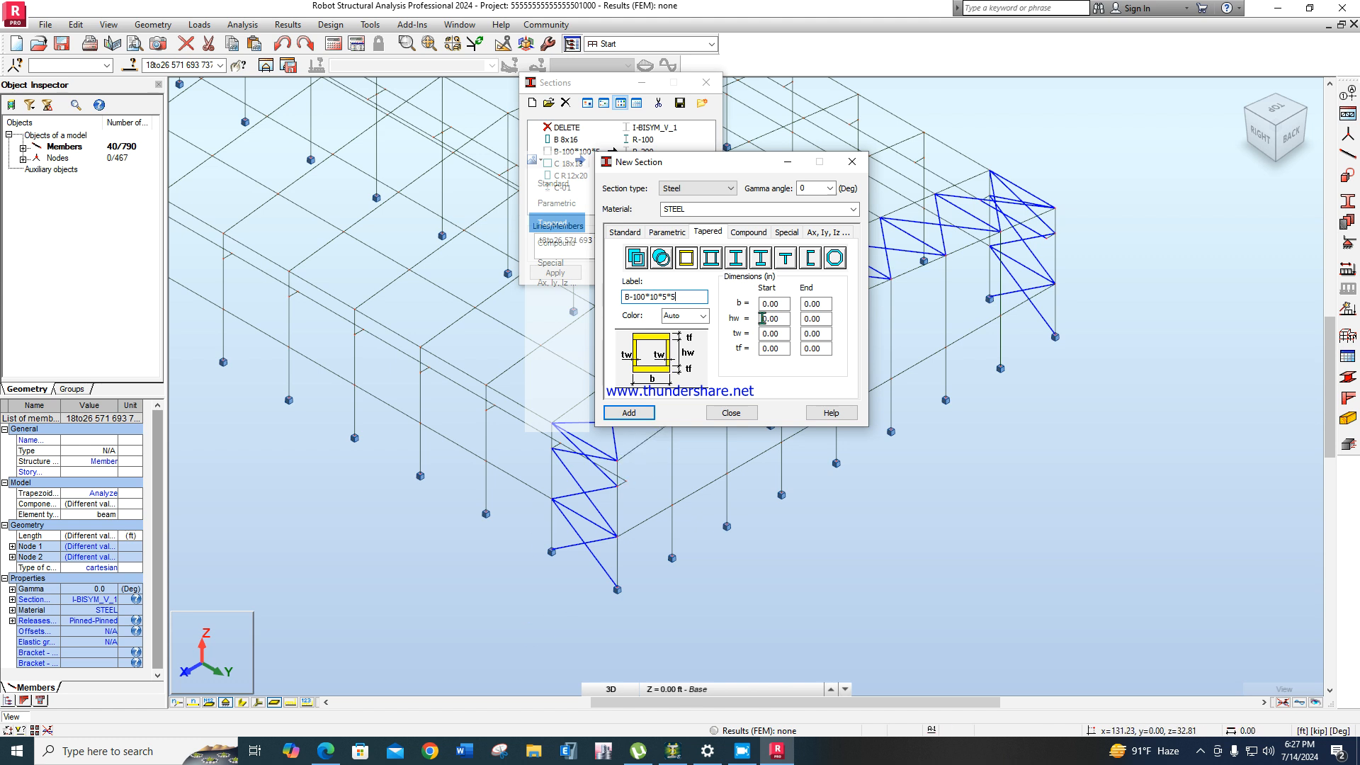
# Set the box section's b and hw to 4.00 in and tw to 0.18 in, enter its tf, and add the section.
pyautogui.press('Tab')
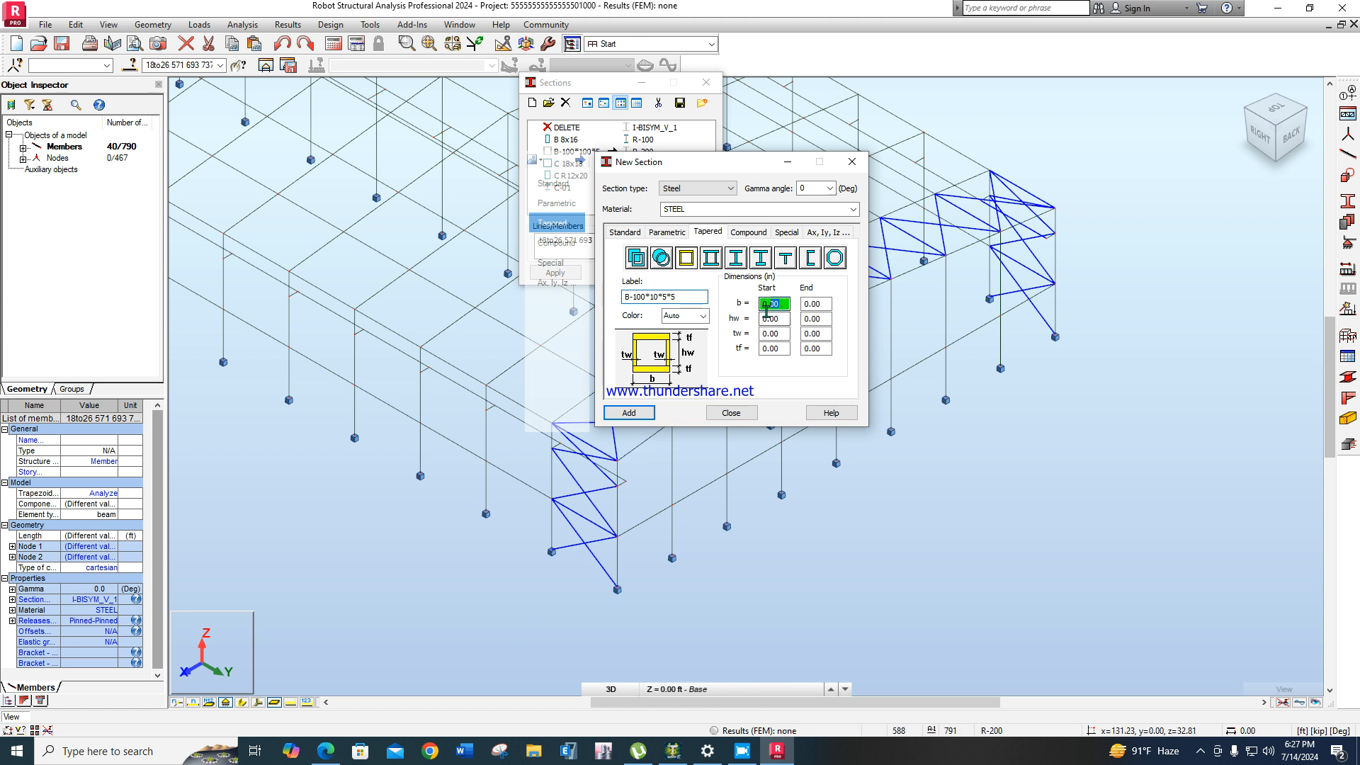
pyautogui.write('4')
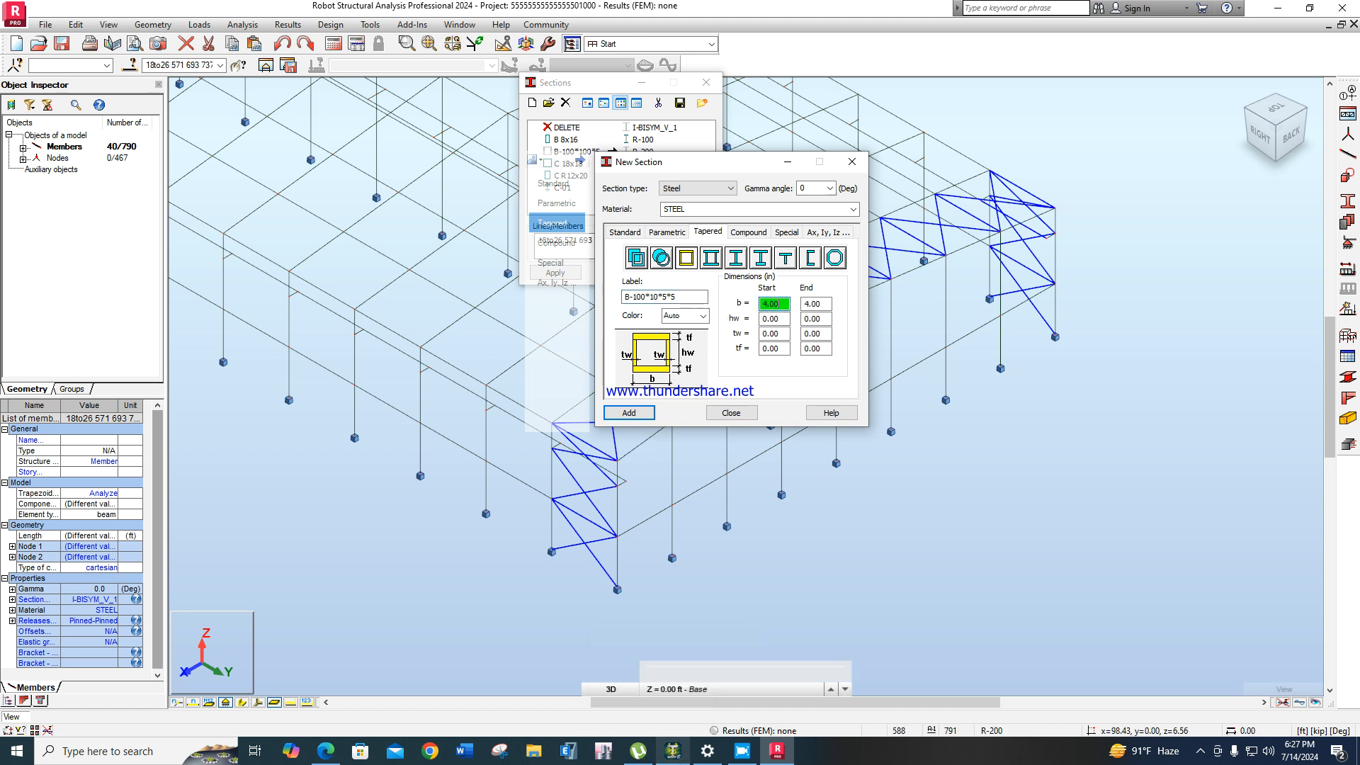
pyautogui.press('Tab')
pyautogui.write('4')
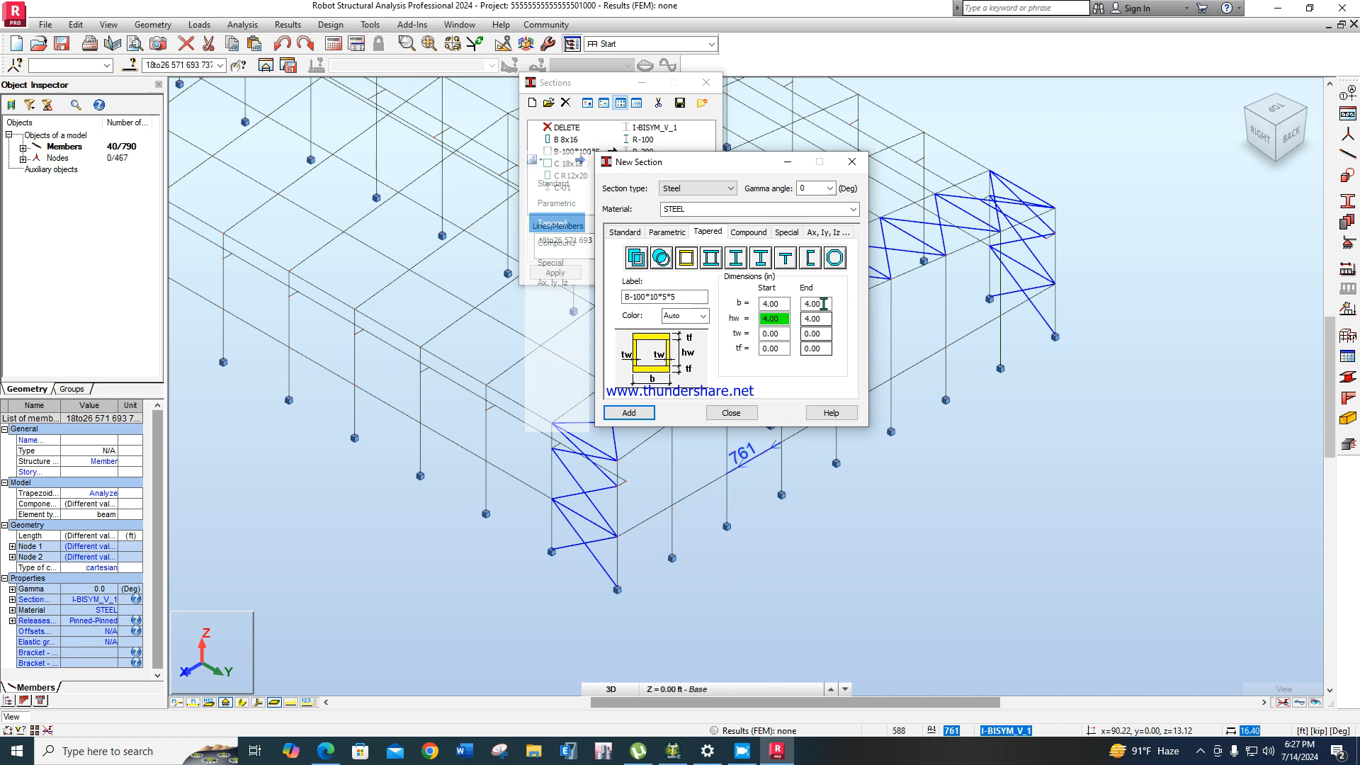
pyautogui.press('Tab')
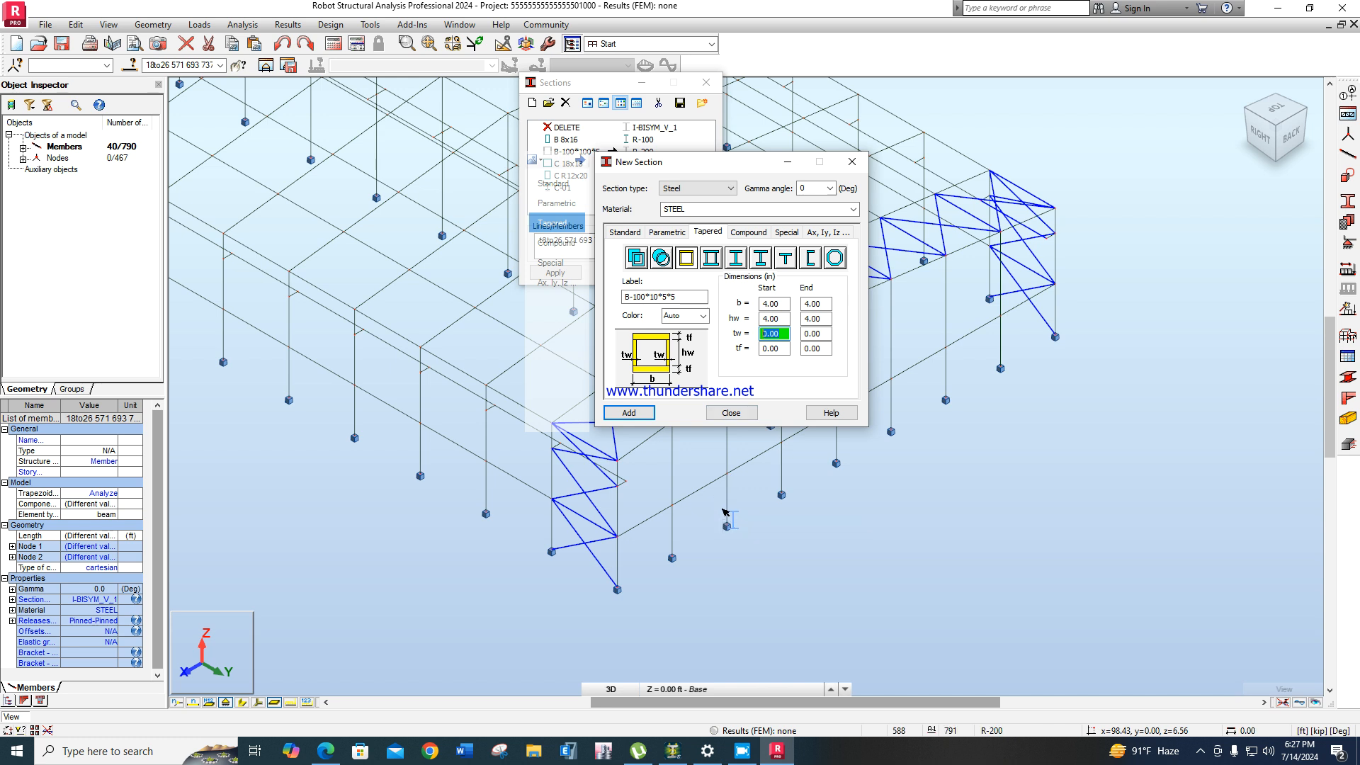
pyautogui.write('0')
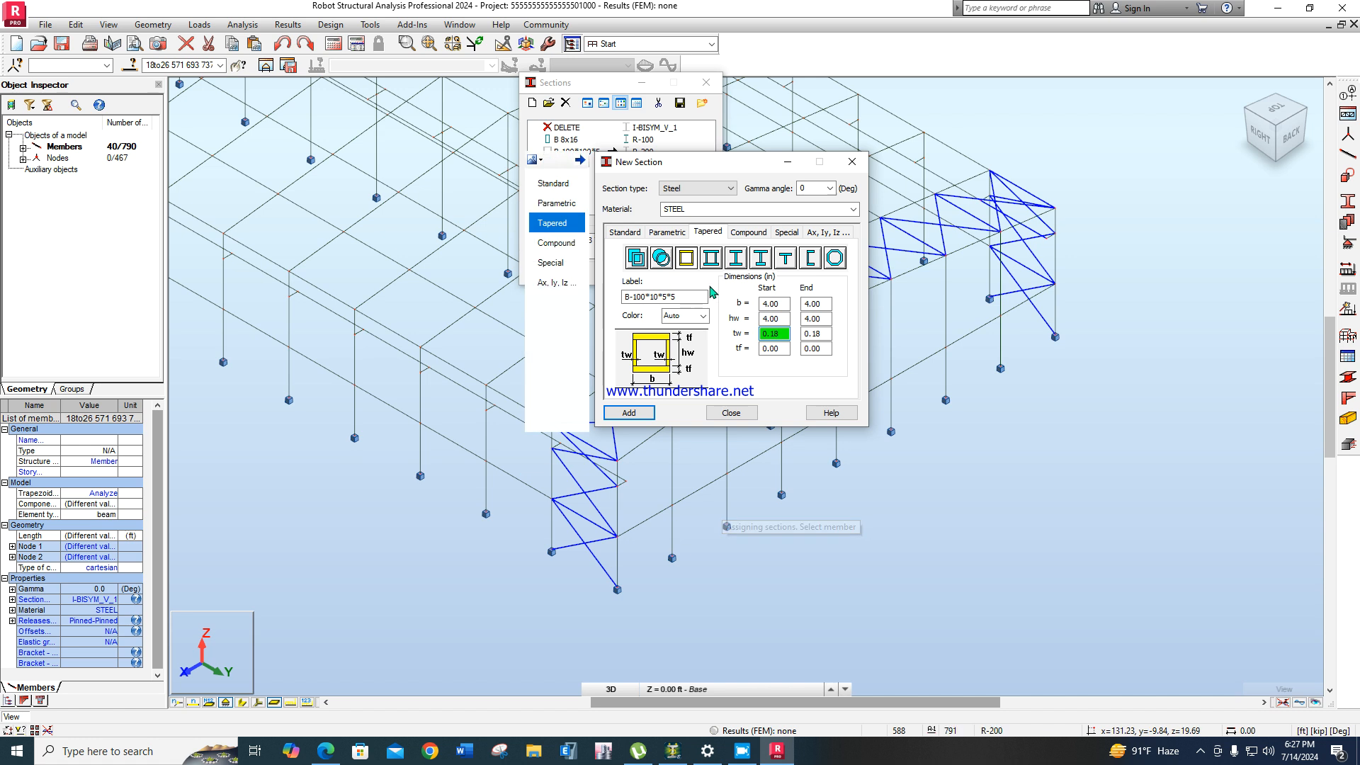
pyautogui.press('Tab')
pyautogui.write('0.')
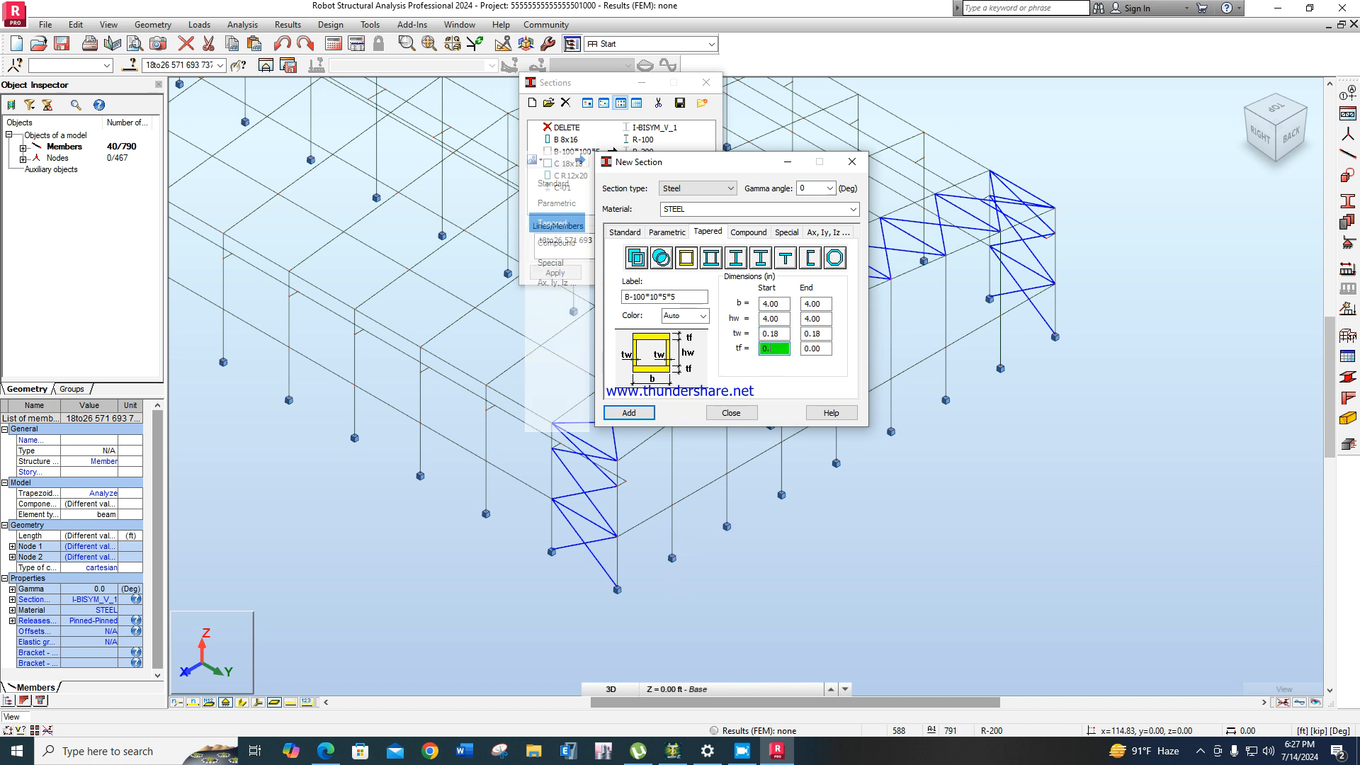
pyautogui.click(629, 412)
pyautogui.click(731, 414)
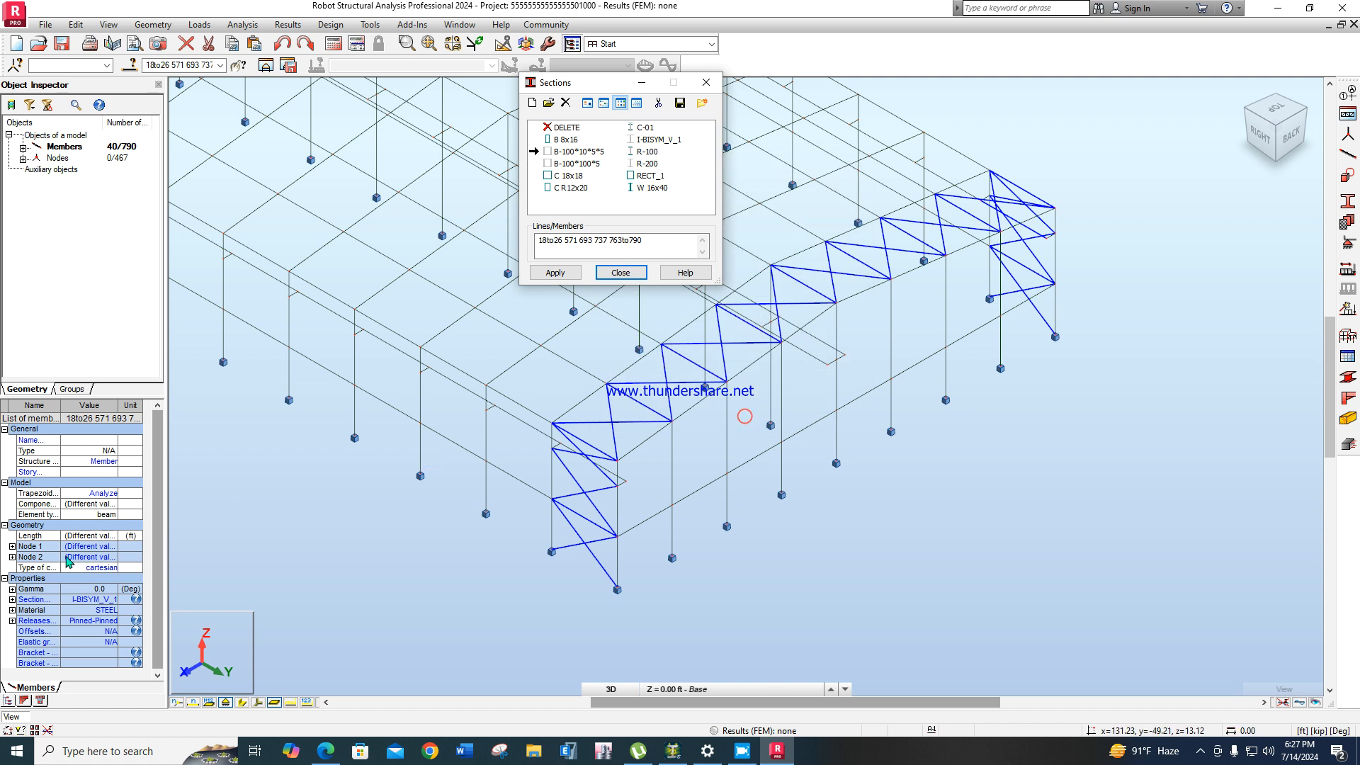
# Assign section B-100*100*5 to the selected end-bay bracing members and close the Sections dialog.
pyautogui.click(107, 599)
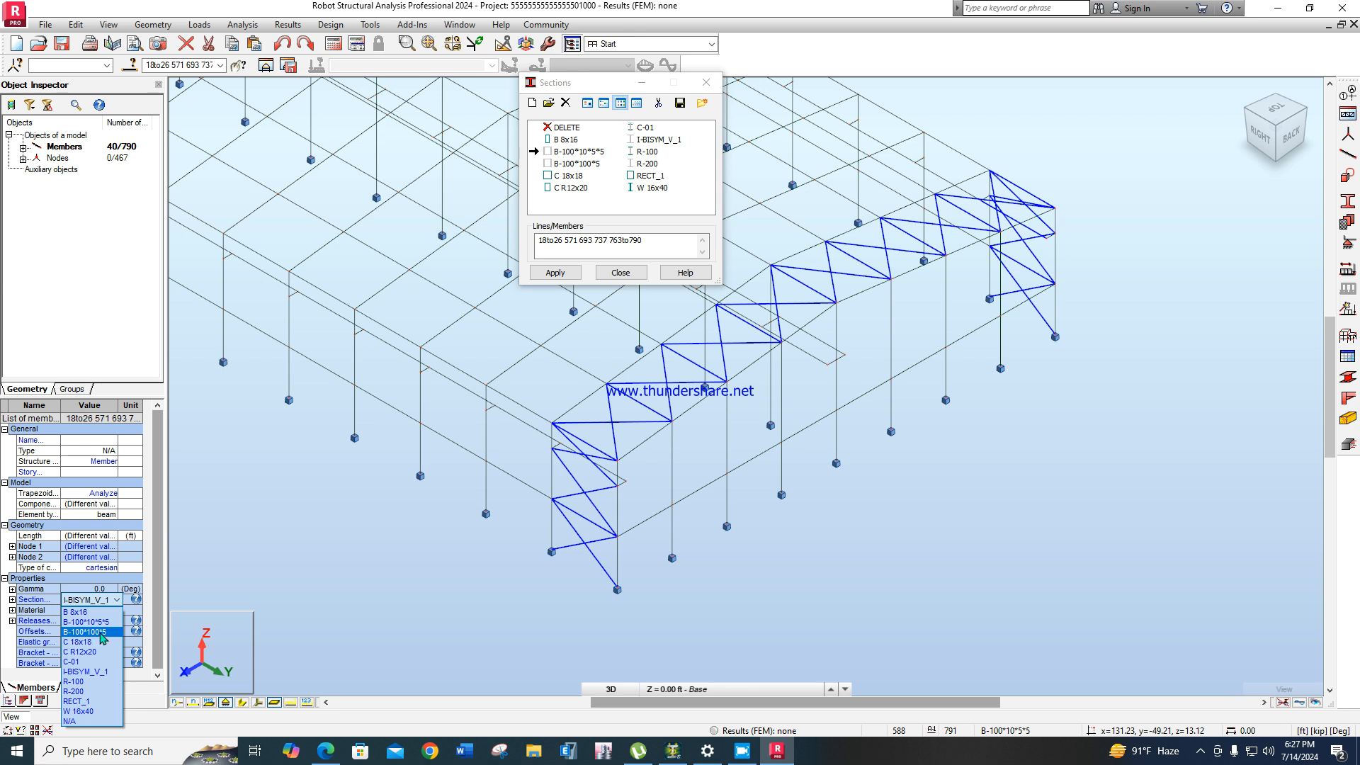
pyautogui.click(85, 631)
pyautogui.click(620, 272)
# Remove eight longitudinal roof members between the end-bay rafters from the bracing selection, working from the near eave across the ridge.
pyautogui.scroll(-3, 623, 283)
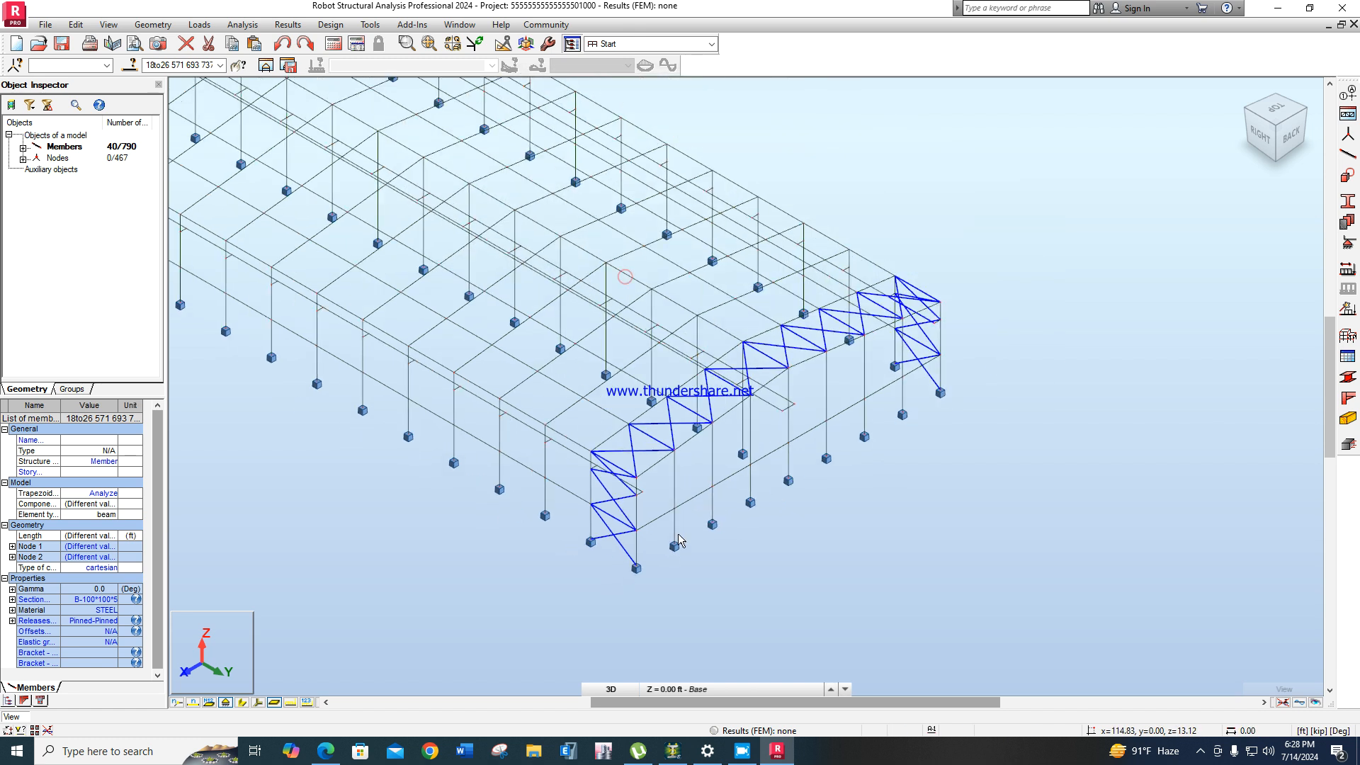
pyautogui.scroll(5, 737, 509)
pyautogui.scroll(-6, 407, 302)
pyautogui.moveTo(436, 317); pyautogui.dragTo(656, 488, button='middle')
pyautogui.moveTo(311, 305); pyautogui.dragTo(520, 418, button='middle')
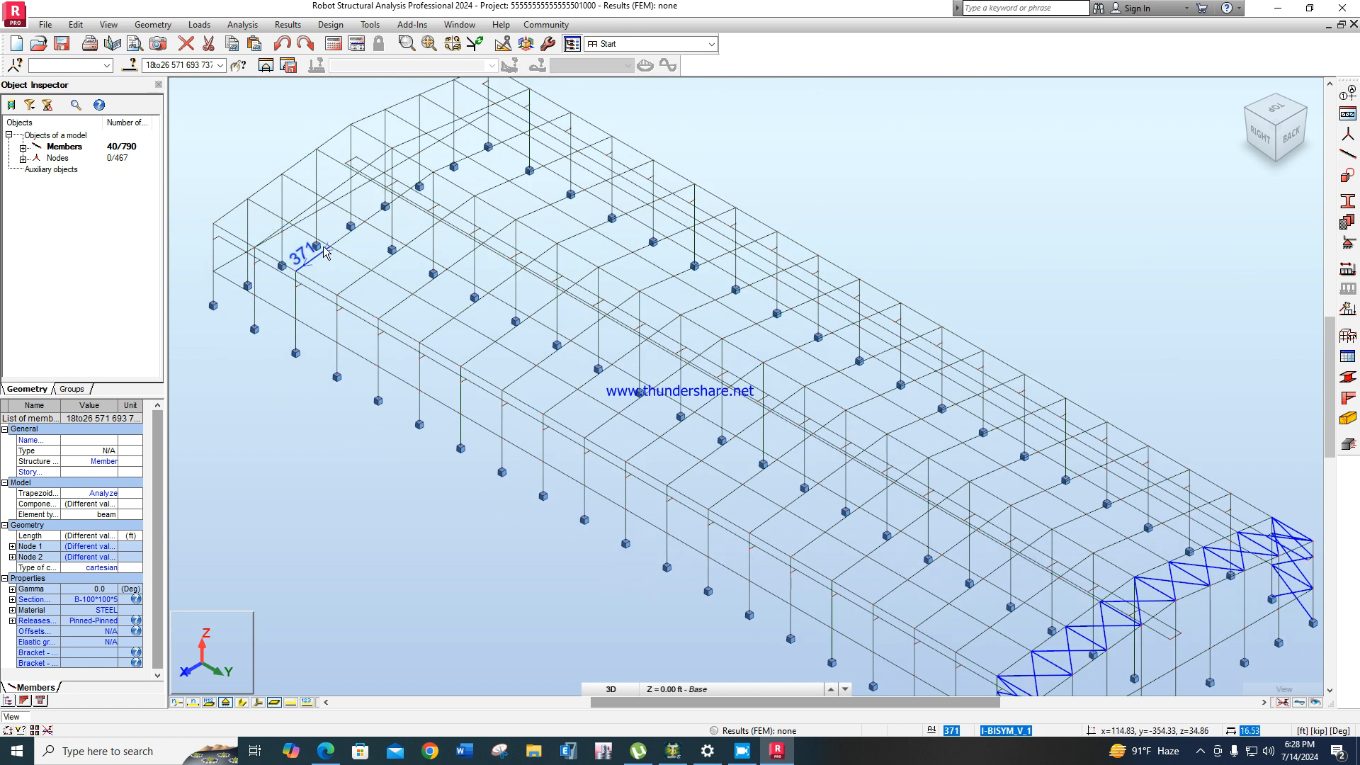
pyautogui.scroll(5, 1116, 543)
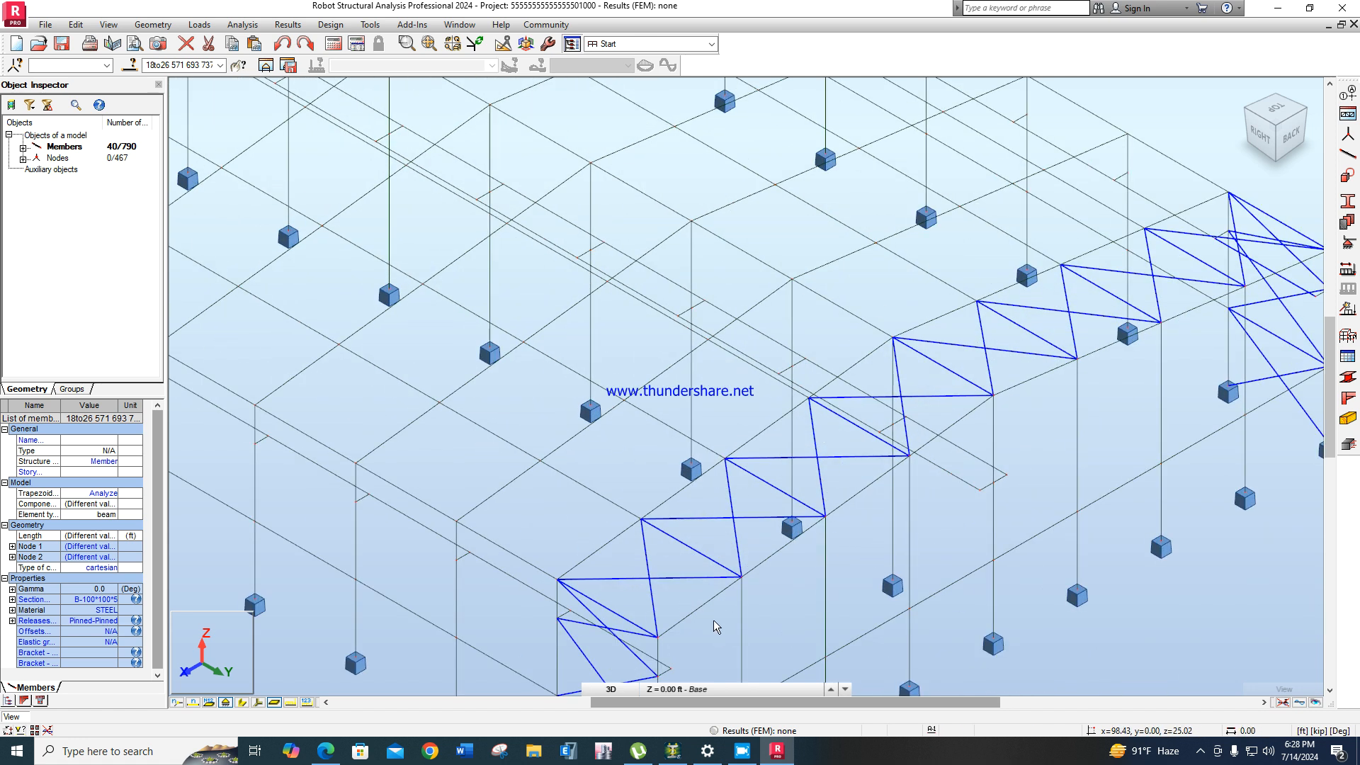
pyautogui.keyDown('ctrl'); pyautogui.click(651, 552); pyautogui.keyUp('ctrl')
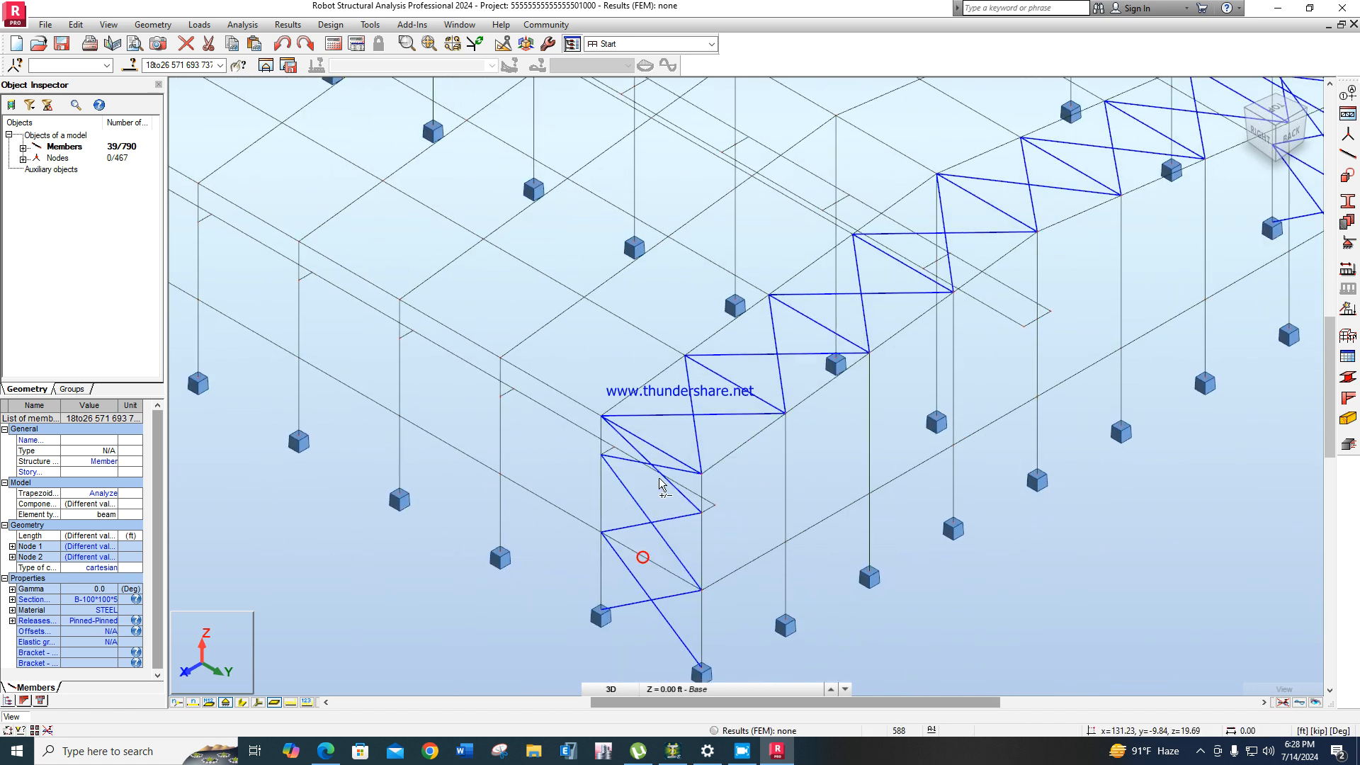
pyautogui.keyDown('ctrl'); pyautogui.click(672, 456); pyautogui.keyUp('ctrl')
pyautogui.keyDown('ctrl'); pyautogui.click(815, 320); pyautogui.keyUp('ctrl')
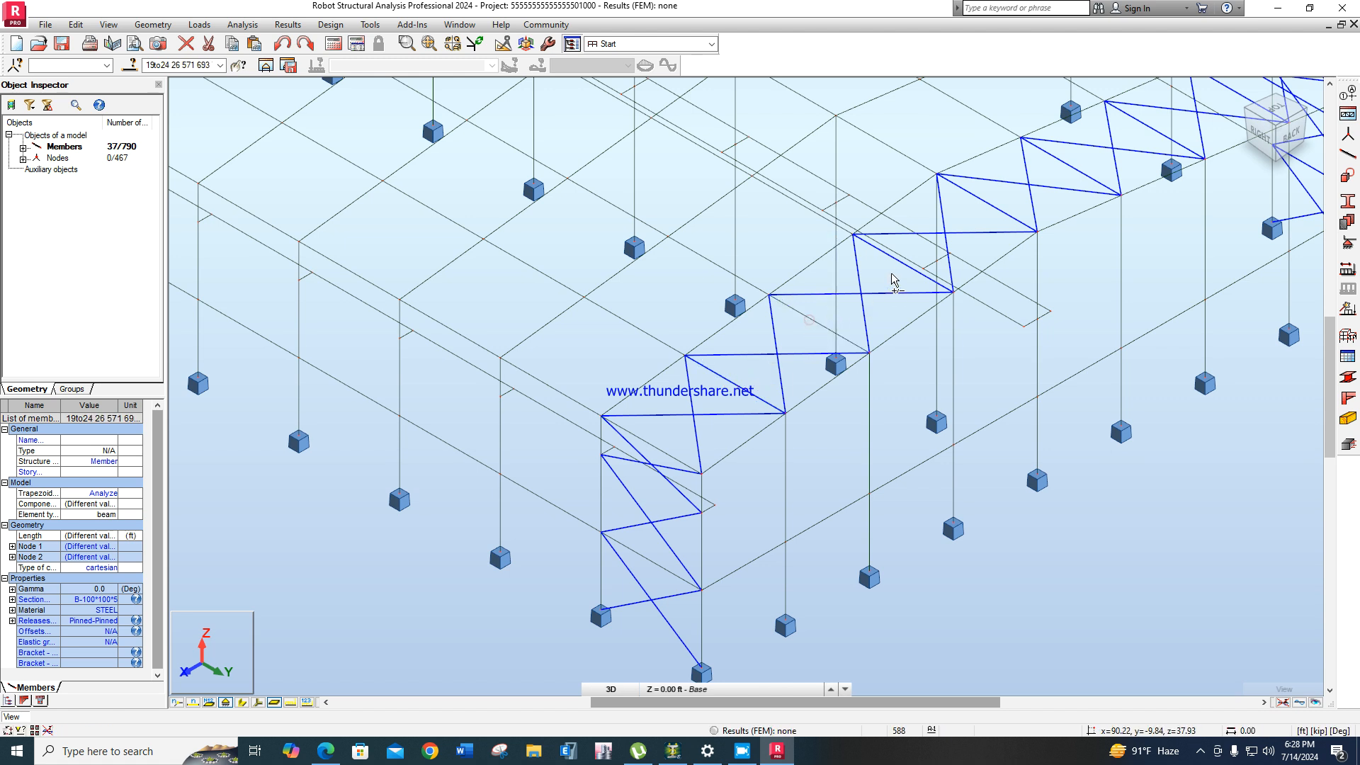
pyautogui.keyDown('ctrl'); pyautogui.click(896, 266); pyautogui.keyUp('ctrl')
pyautogui.moveTo(896, 265); pyautogui.dragTo(859, 480, button='middle')
pyautogui.keyDown('ctrl'); pyautogui.click(852, 357); pyautogui.keyUp('ctrl')
pyautogui.keyDown('ctrl'); pyautogui.click(933, 322); pyautogui.keyUp('ctrl')
pyautogui.keyDown('ctrl'); pyautogui.click(1020, 287); pyautogui.keyUp('ctrl')
pyautogui.keyDown('ctrl'); pyautogui.click(1095, 248); pyautogui.keyUp('ctrl')
pyautogui.scroll(-2, 1125, 326)
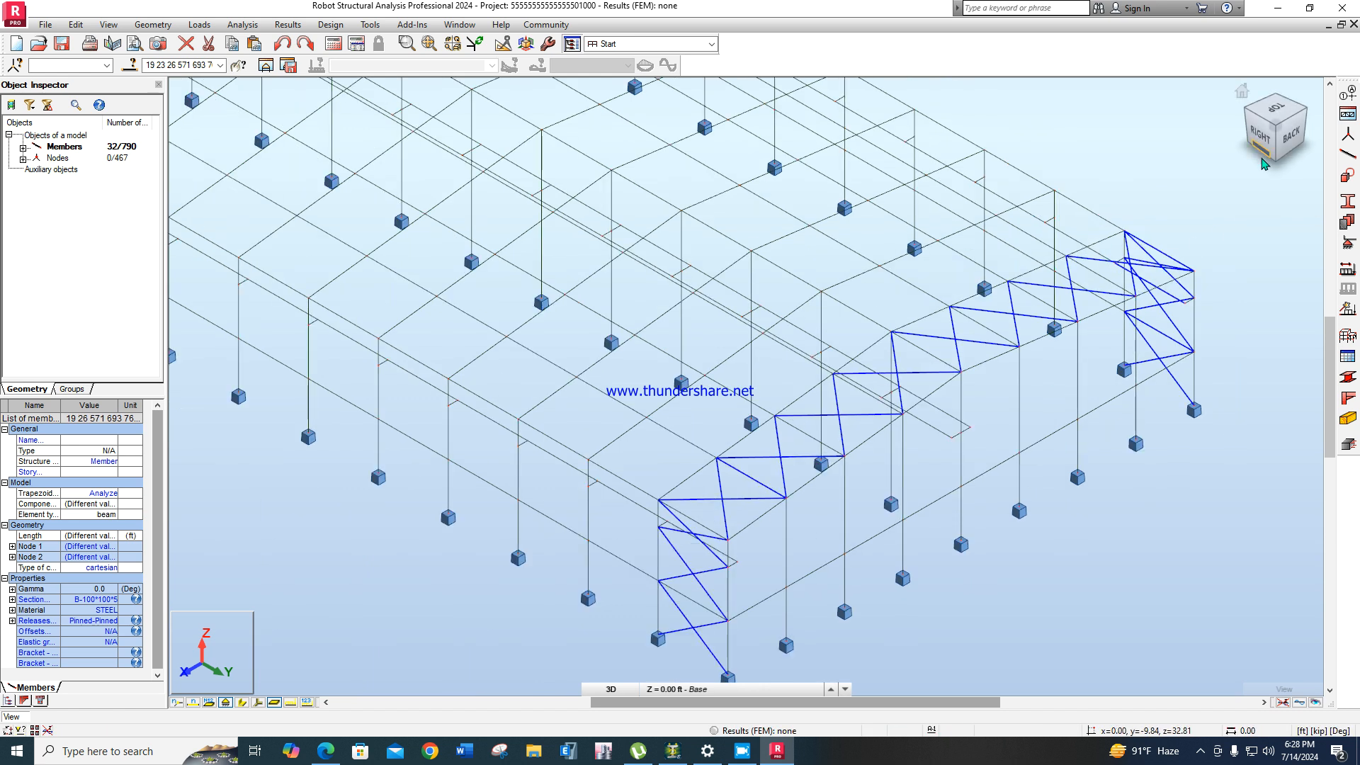
# Remove the far side's eave, bracket and mid-height wall longitudinal members from the end-bay bracing selection.
pyautogui.click(1303, 110)
pyautogui.scroll(6, 974, 456)
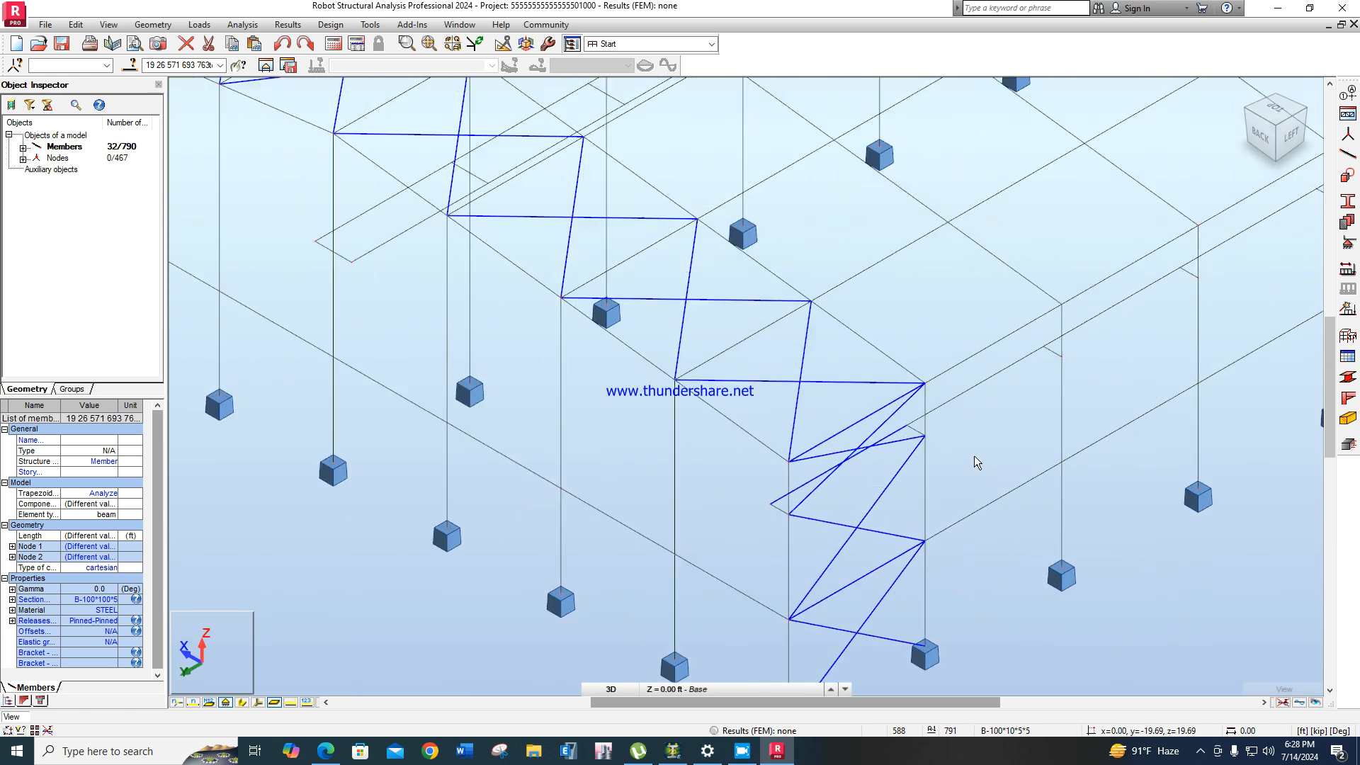
pyautogui.keyDown('ctrl'); pyautogui.click(807, 393); pyautogui.keyUp('ctrl')
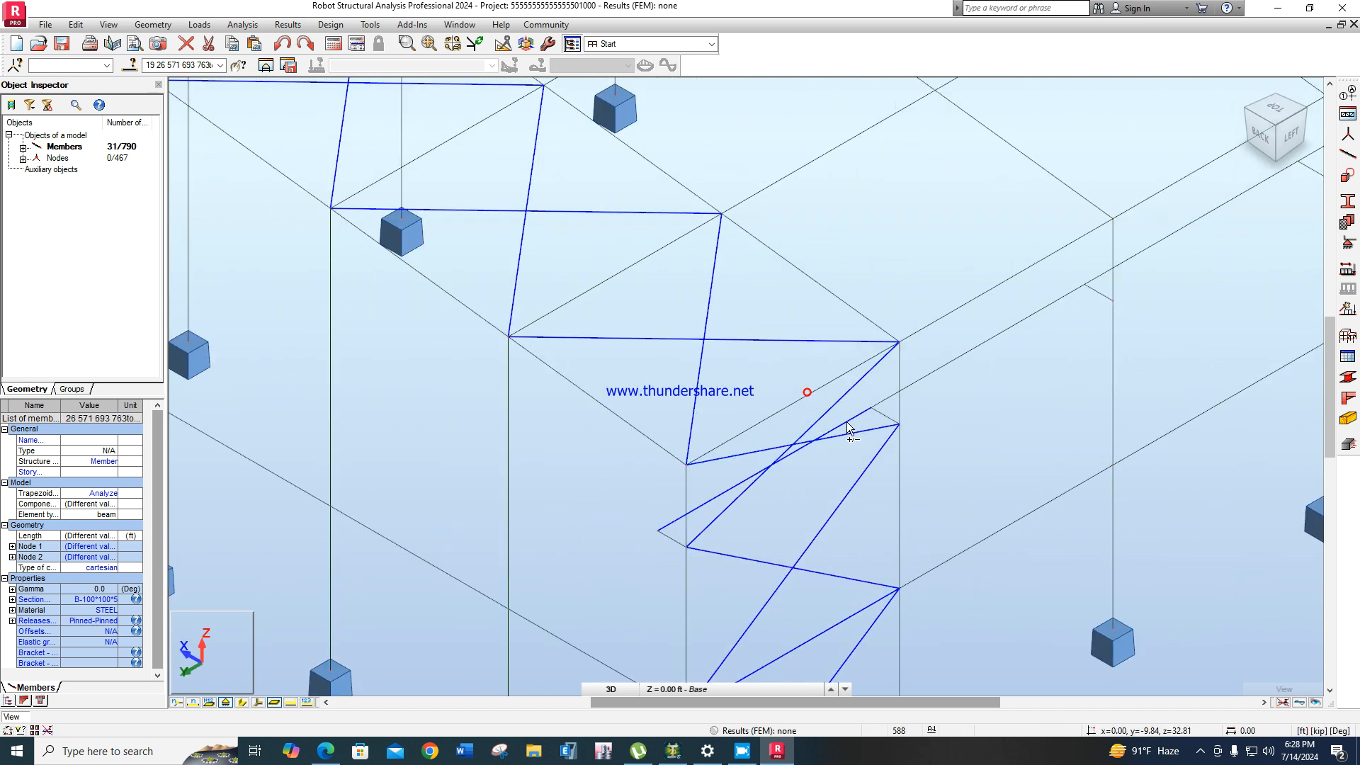
pyautogui.keyDown('ctrl'); pyautogui.click(854, 418); pyautogui.keyUp('ctrl')
pyautogui.scroll(-5, 892, 479)
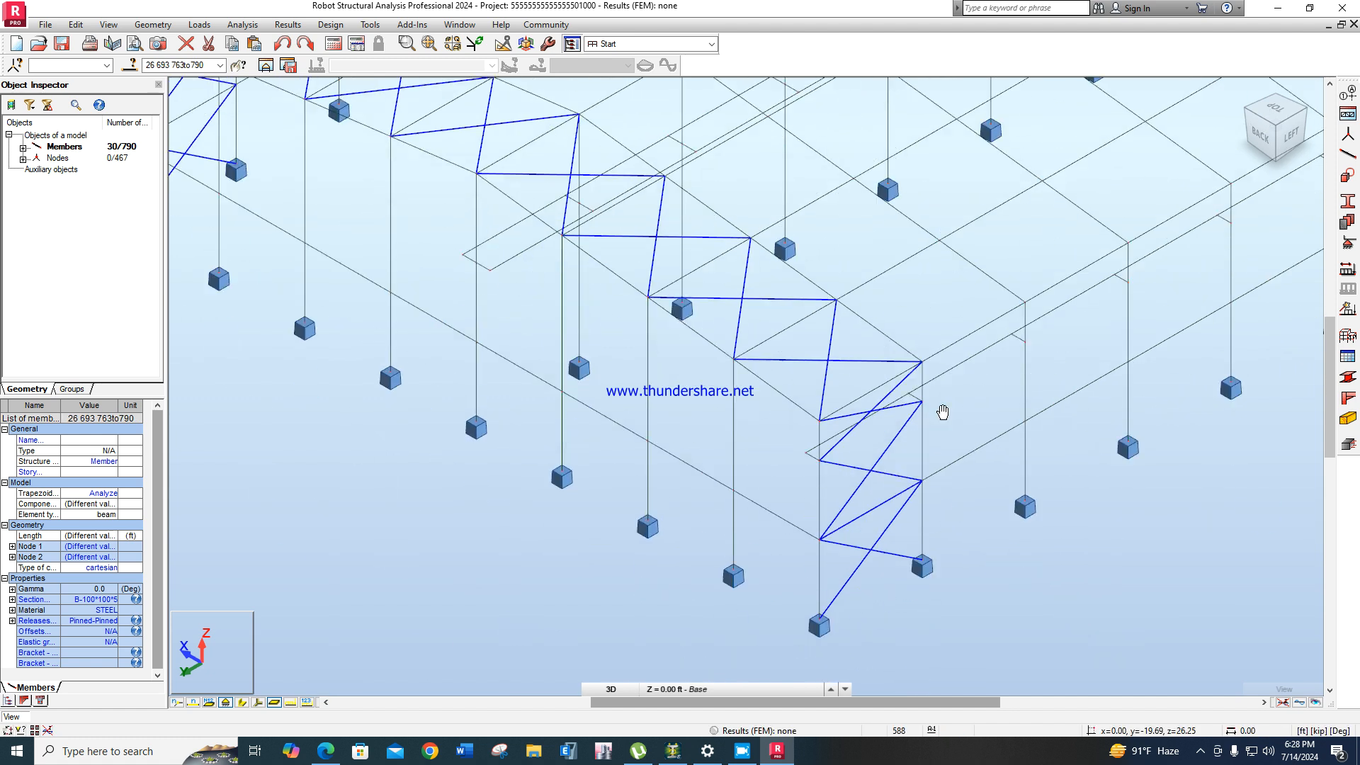
pyautogui.keyDown('ctrl'); pyautogui.click(876, 467); pyautogui.keyUp('ctrl')
pyautogui.scroll(-5, 955, 409)
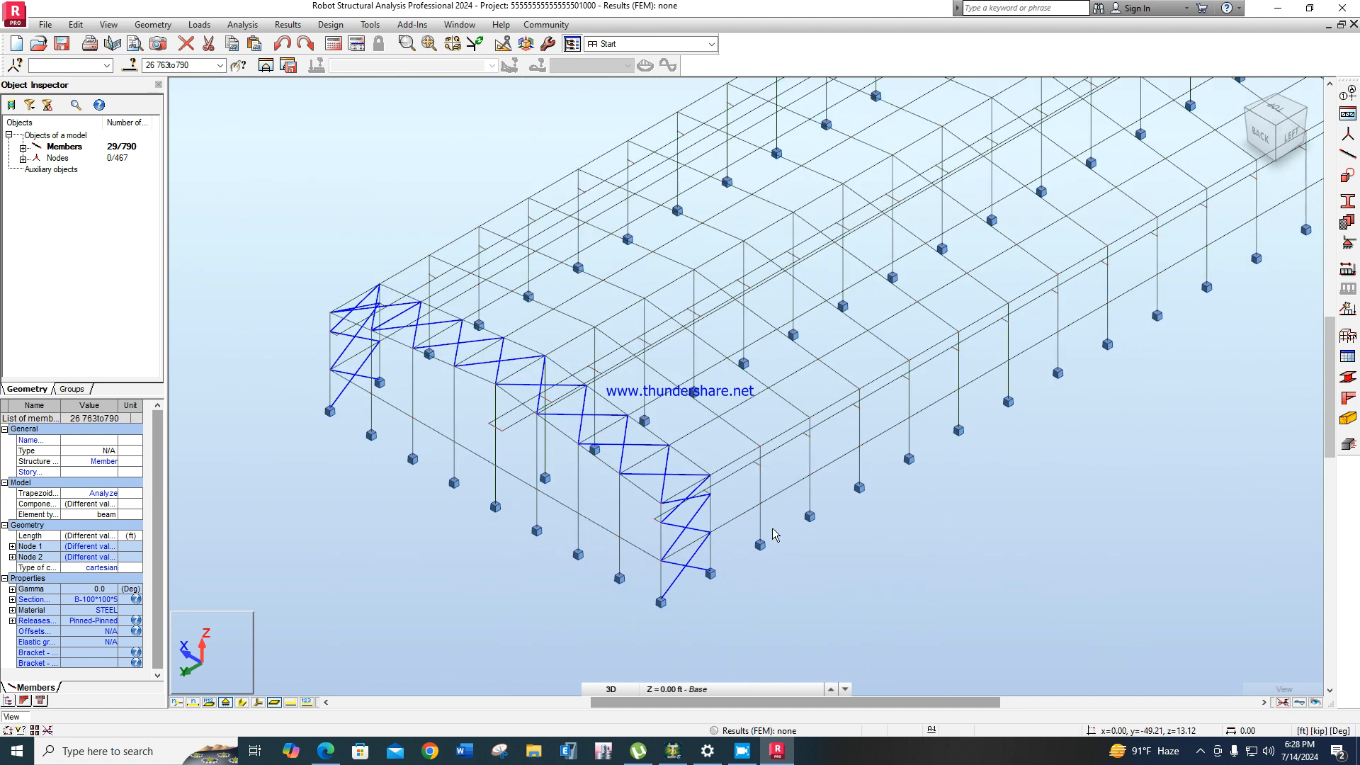
# Remove the remaining longitudinal roof member near the eave from the selection, leaving only the diagonal bracing members selected.
pyautogui.click(1263, 132)
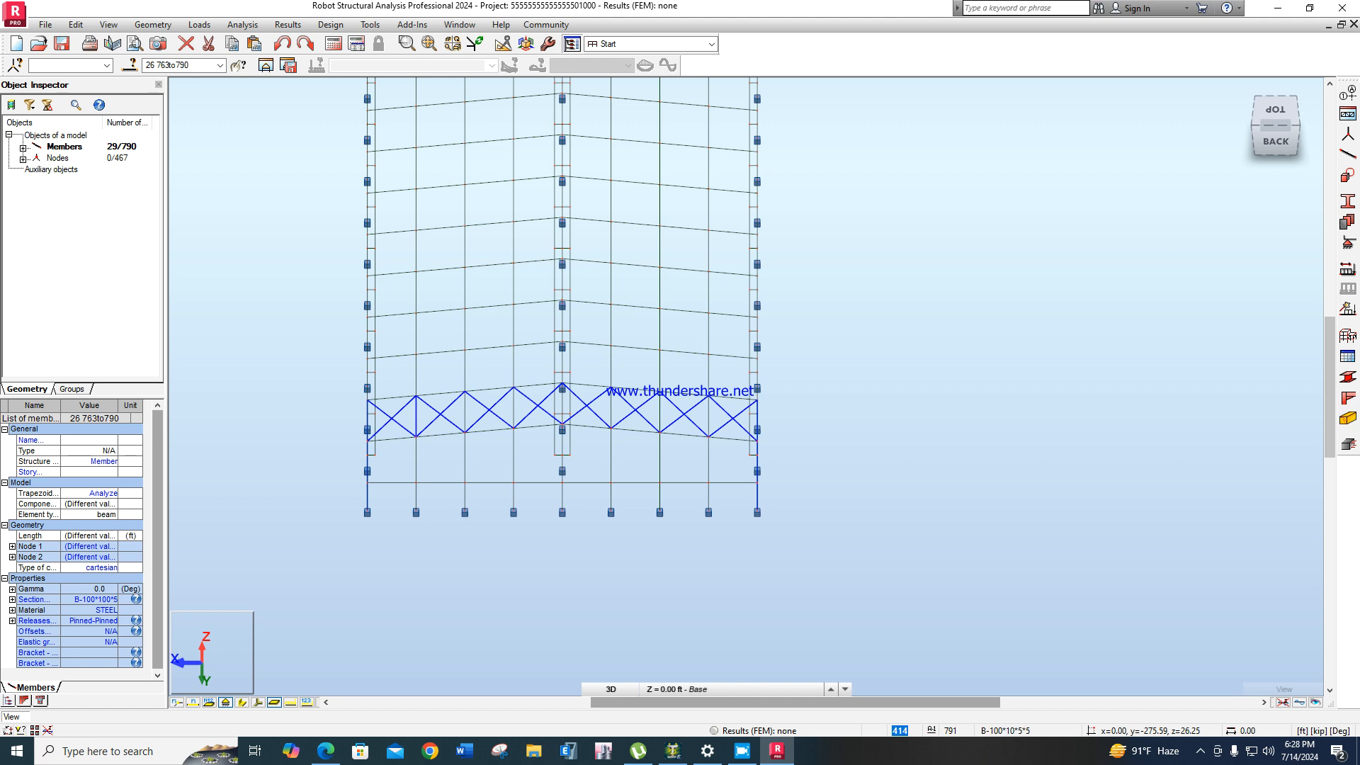
pyautogui.moveTo(1274, 144); pyautogui.dragTo(1265, 130)
pyautogui.click(1252, 147)
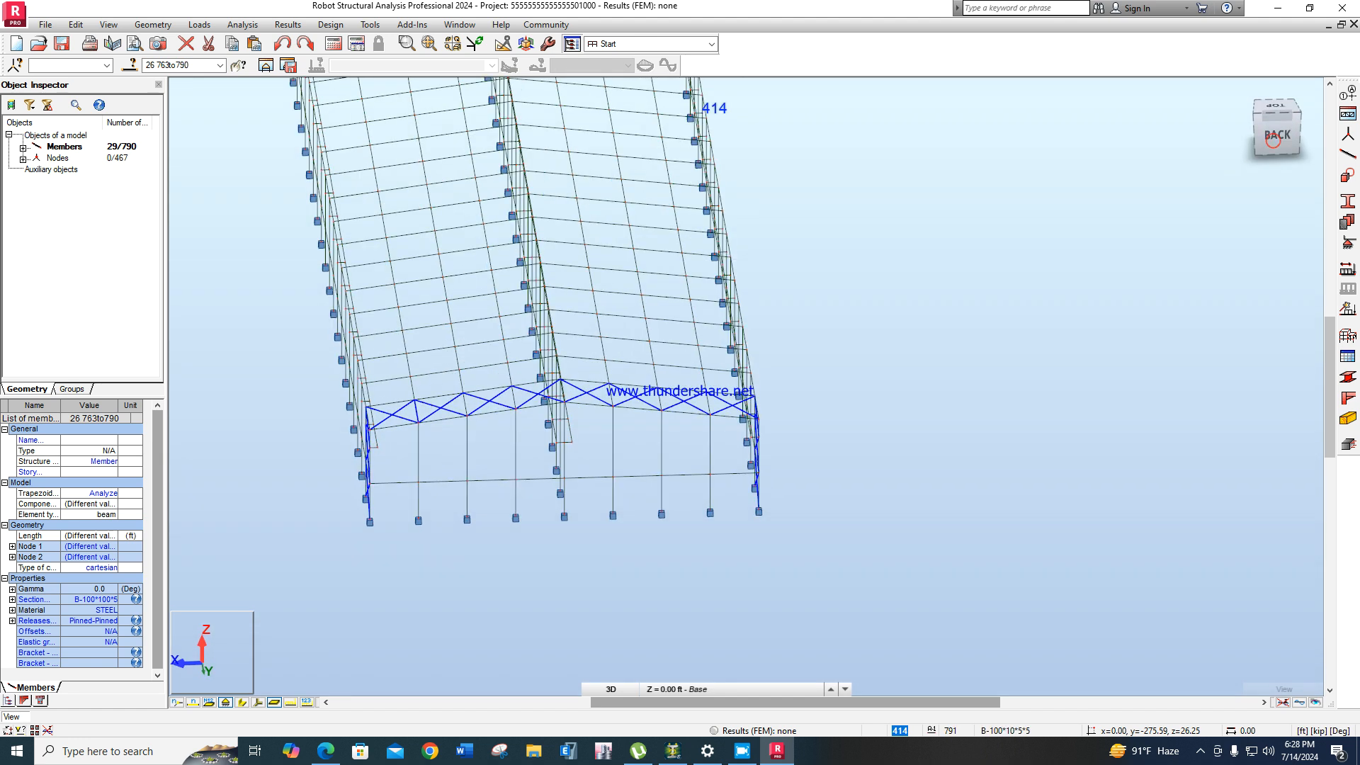
pyautogui.scroll(4, 826, 398)
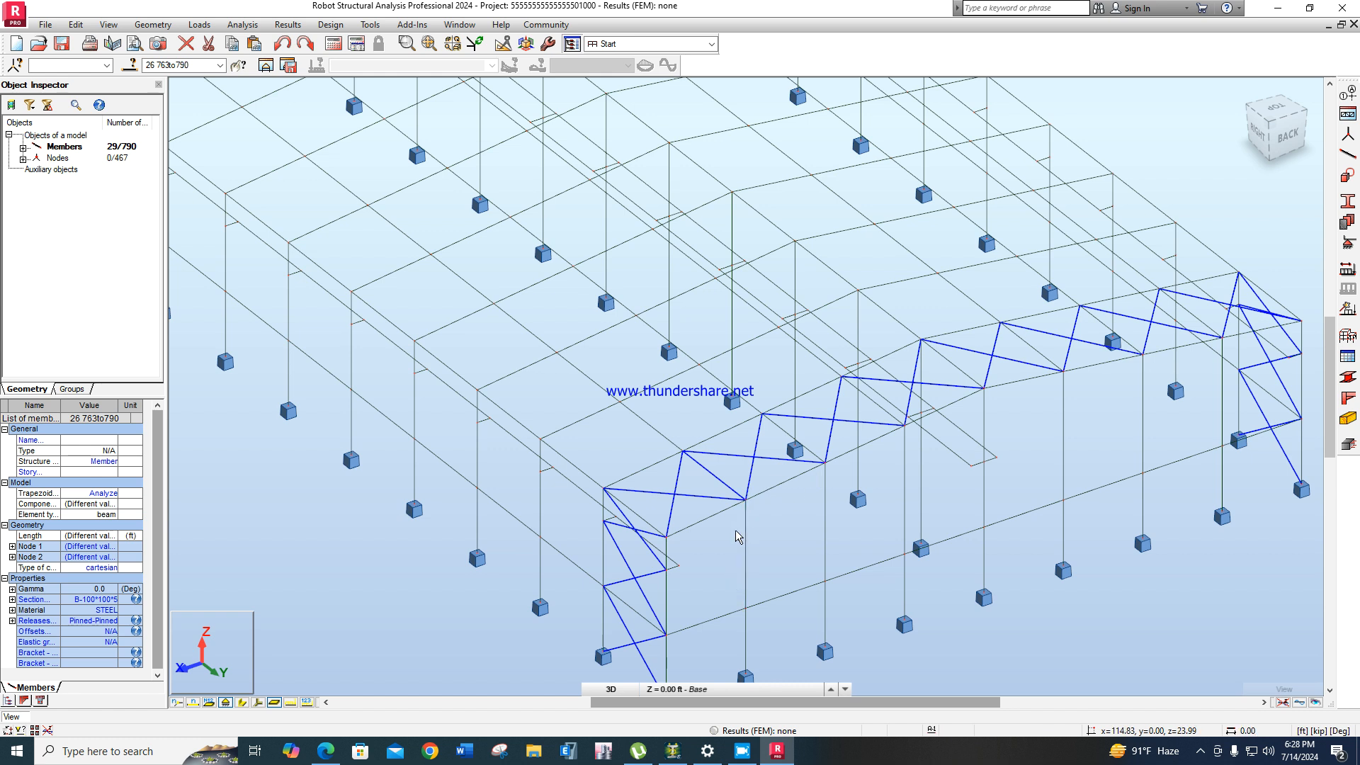
pyautogui.scroll(2, 743, 524)
pyautogui.keyDown('ctrl'); pyautogui.click(690, 462); pyautogui.keyUp('ctrl')
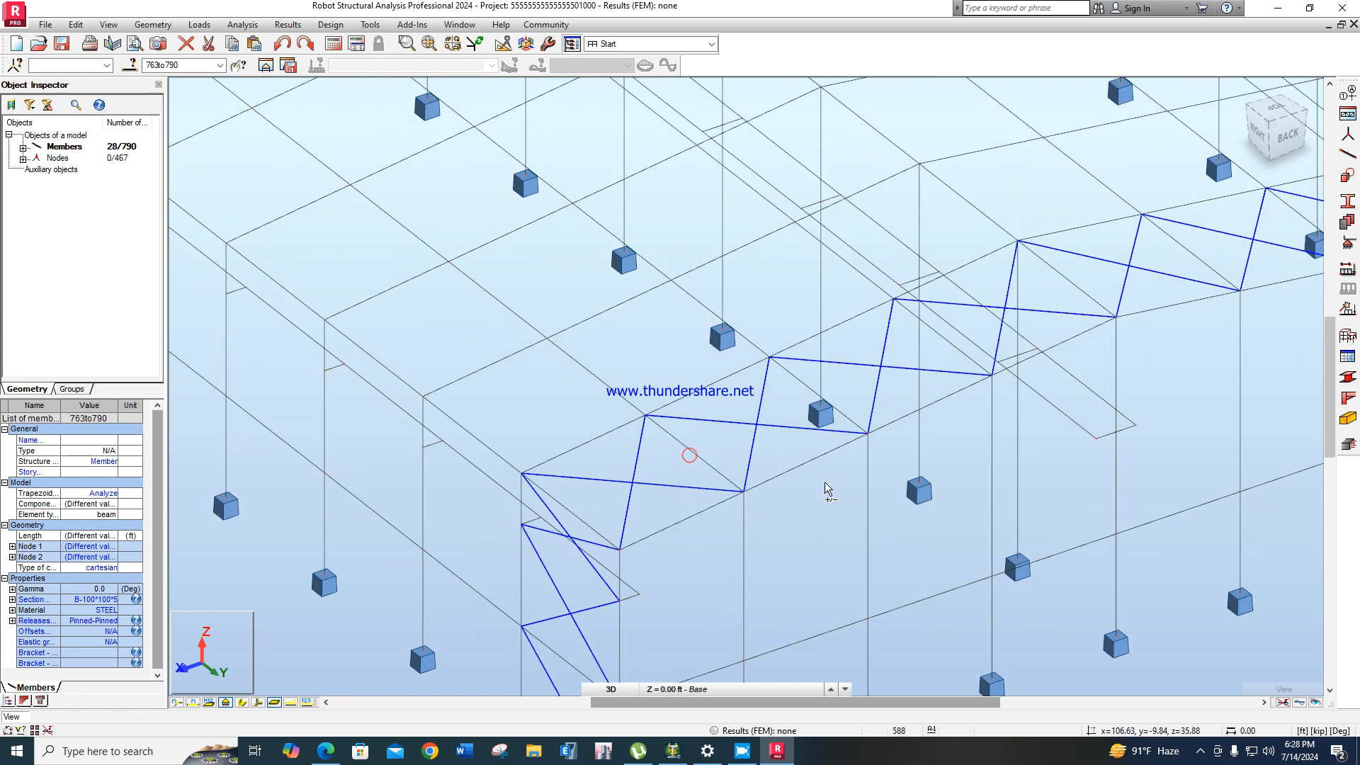
pyautogui.scroll(-2, 814, 538)
pyautogui.scroll(-1, 812, 543)
pyautogui.scroll(3, 759, 565)
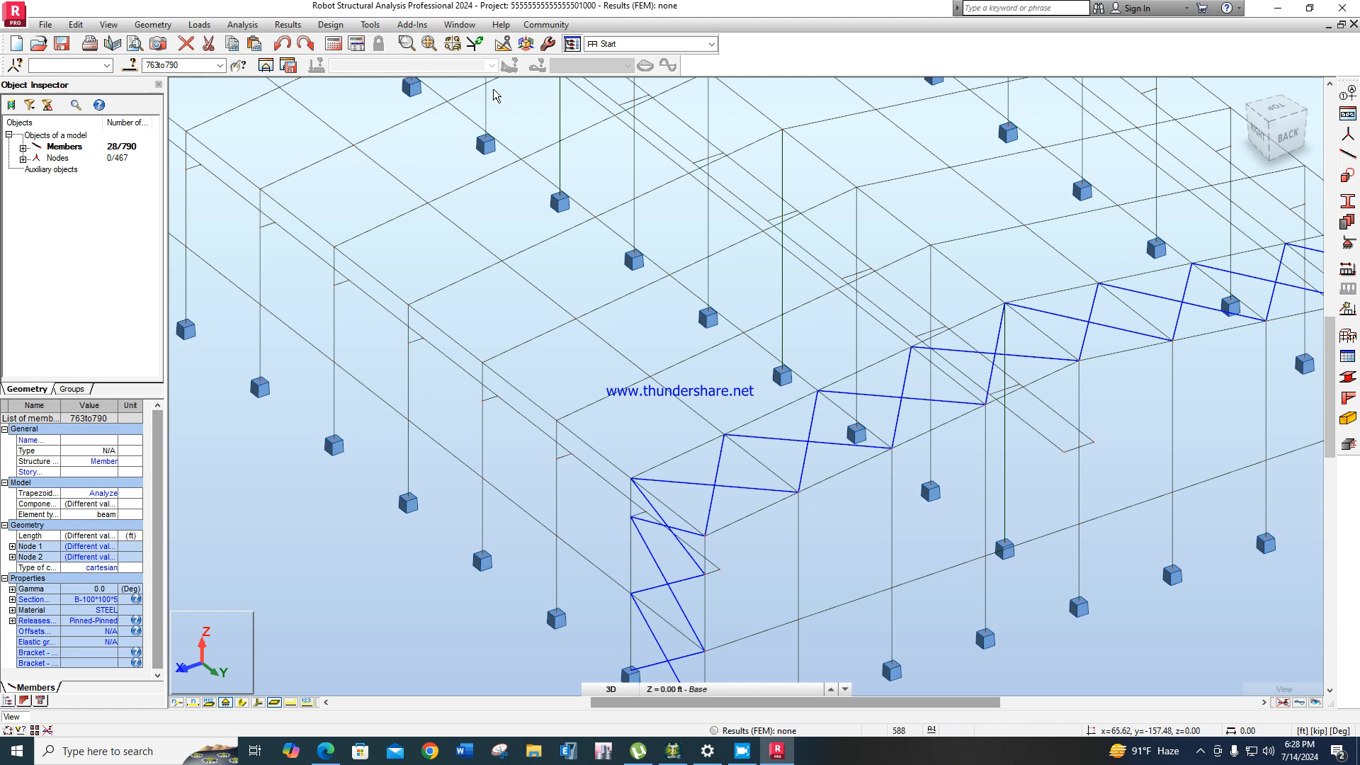
# Copy the selected end-bay bracing to the opposite end of the shed with translation vector 0.00, -374.02, 0.00 ft.
pyautogui.click(503, 46)
pyautogui.click(446, 100)
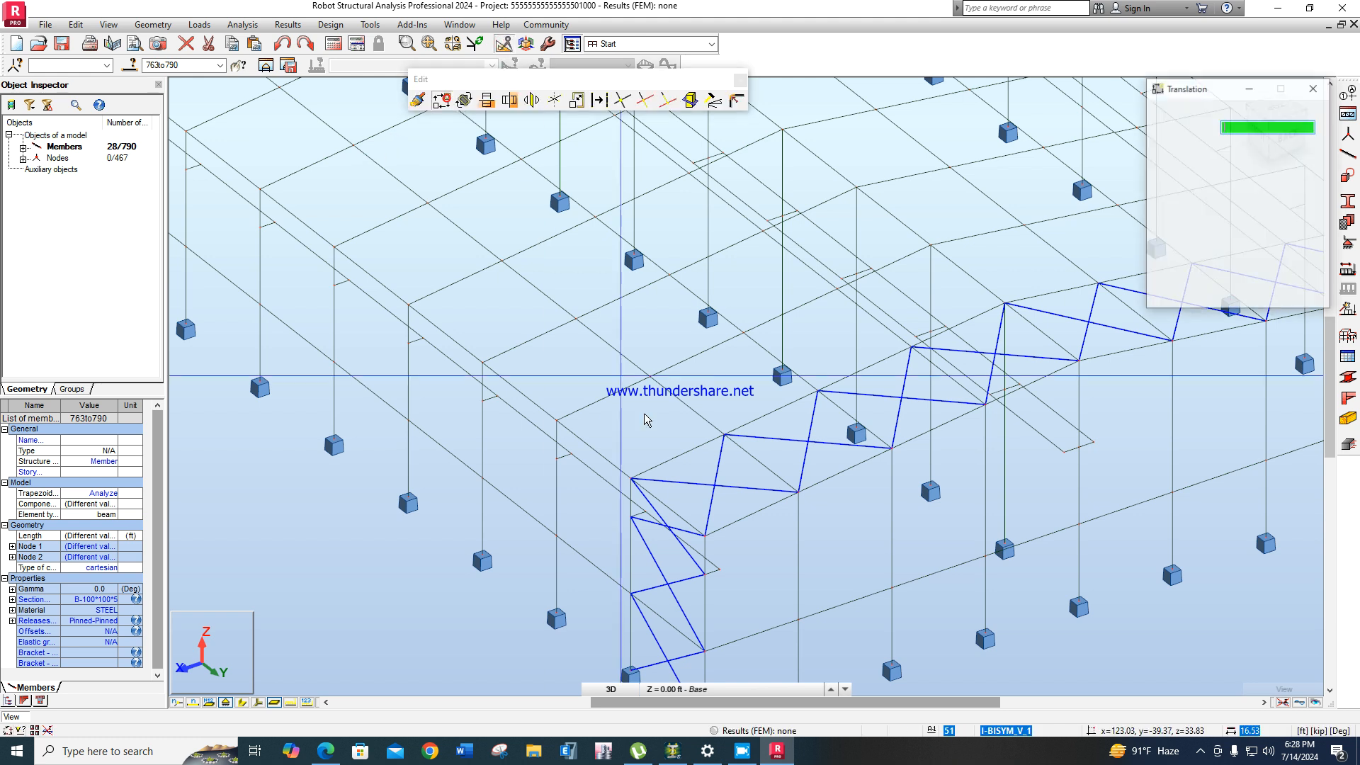
pyautogui.keyDown('shift'); pyautogui.moveTo(523, 364); pyautogui.dragTo(551, 337, button='middle'); pyautogui.keyUp('shift')
pyautogui.click(468, 338)
pyautogui.scroll(-3, 551, 337)
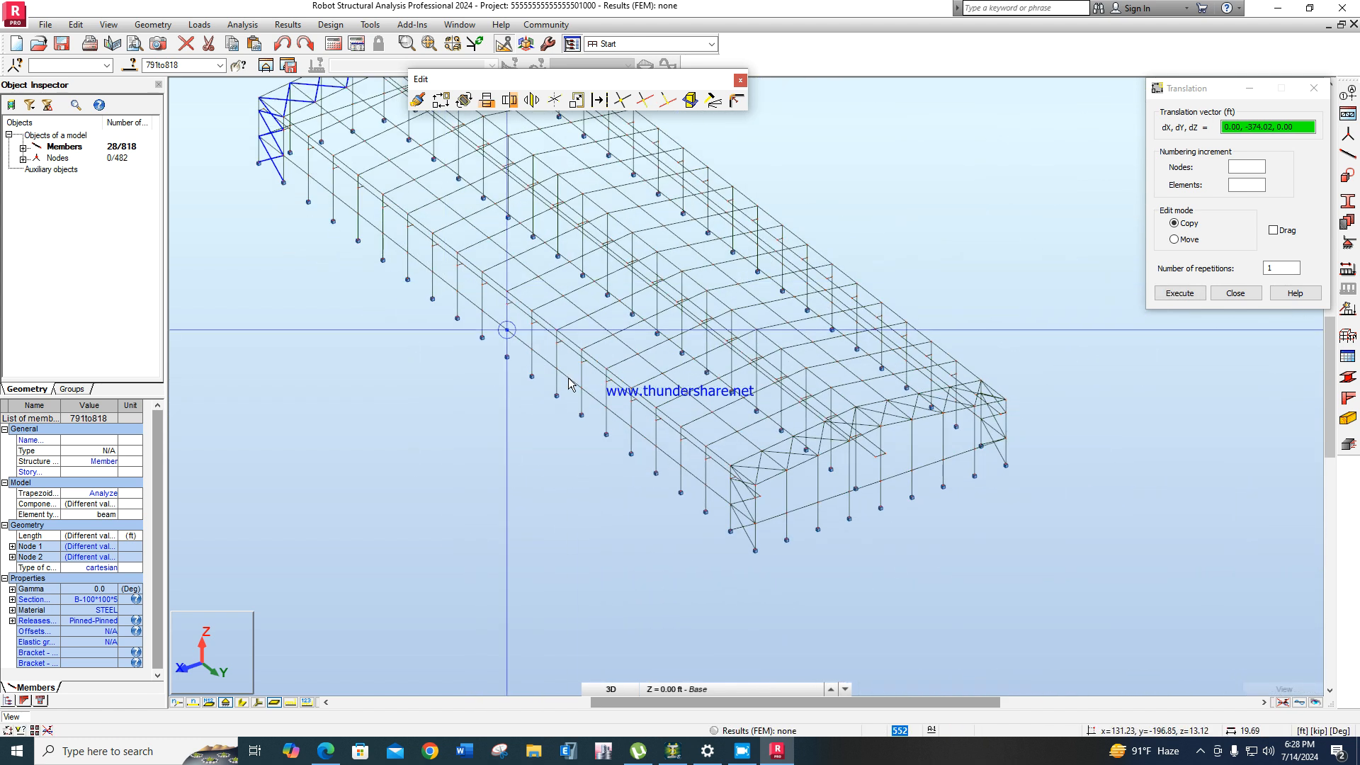
# Copy the far-end bracing set twice in succession back along the shed, using translation vector 0.00, 59.06, 0.00 ft each time.
pyautogui.scroll(5, 469, 354)
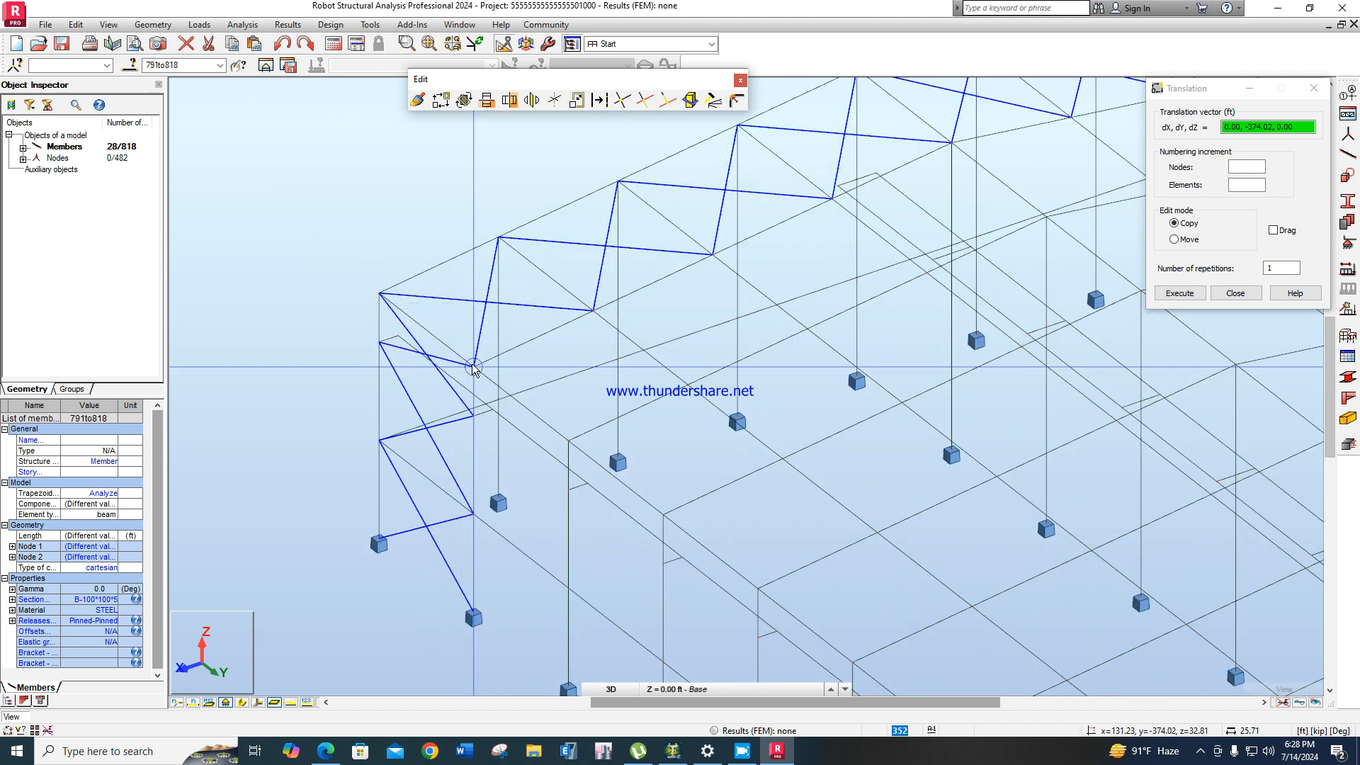
pyautogui.moveTo(747, 584); pyautogui.dragTo(646, 414, button='middle')
pyautogui.click(625, 443)
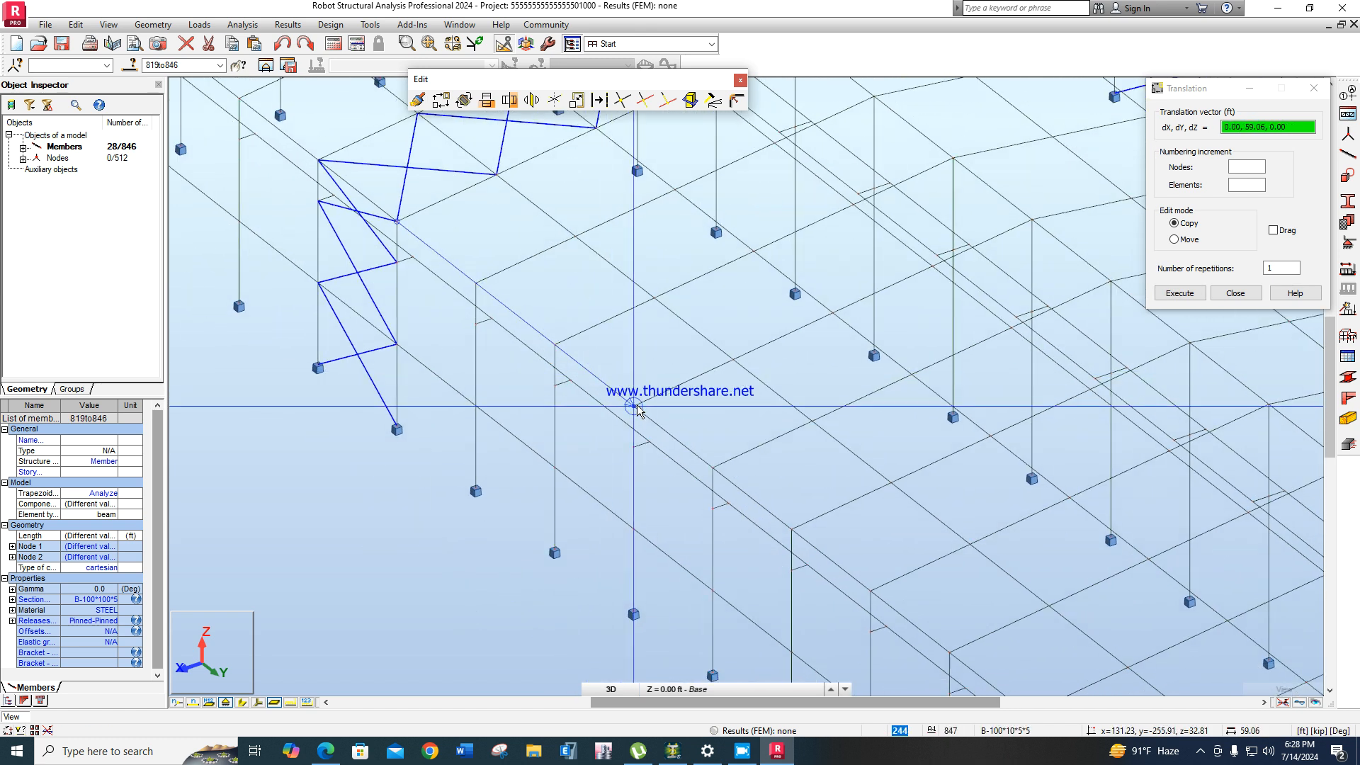
pyautogui.scroll(-1, 634, 408)
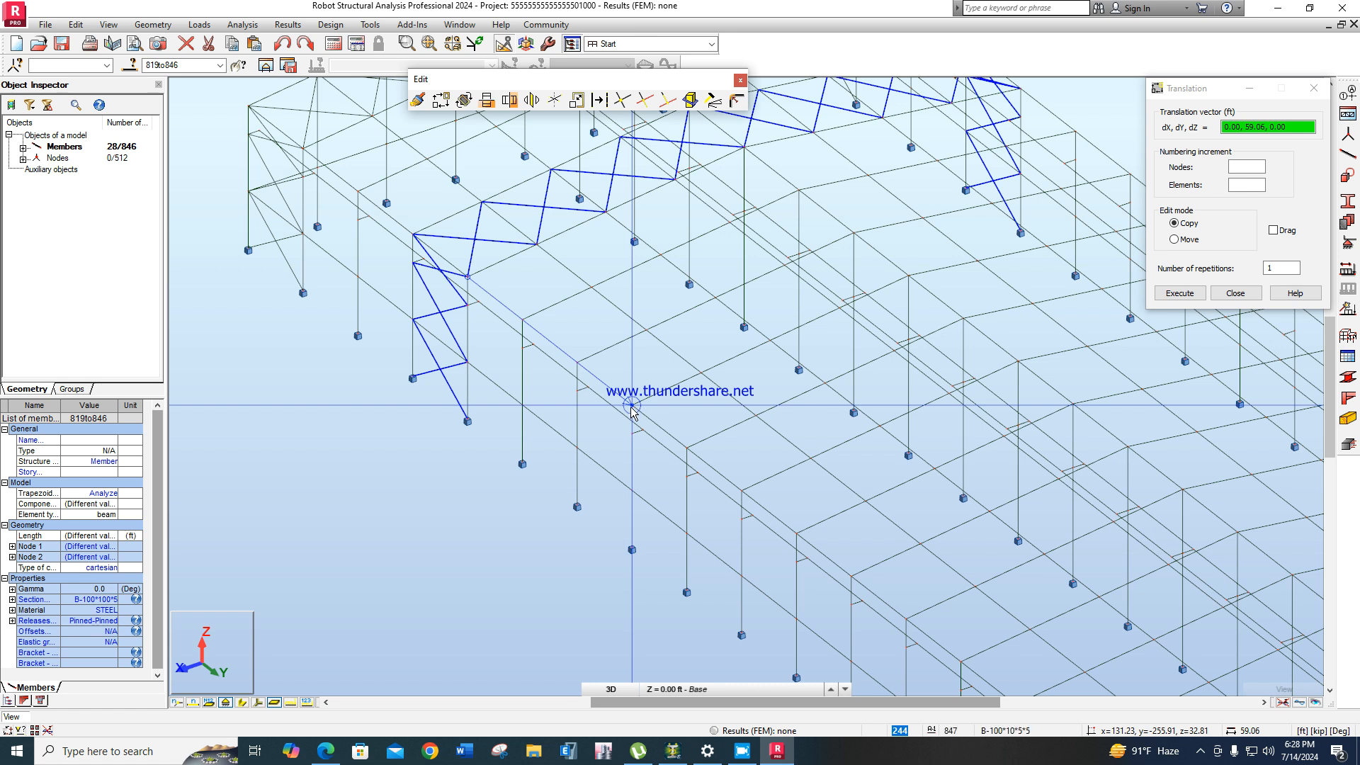
pyautogui.click(633, 410)
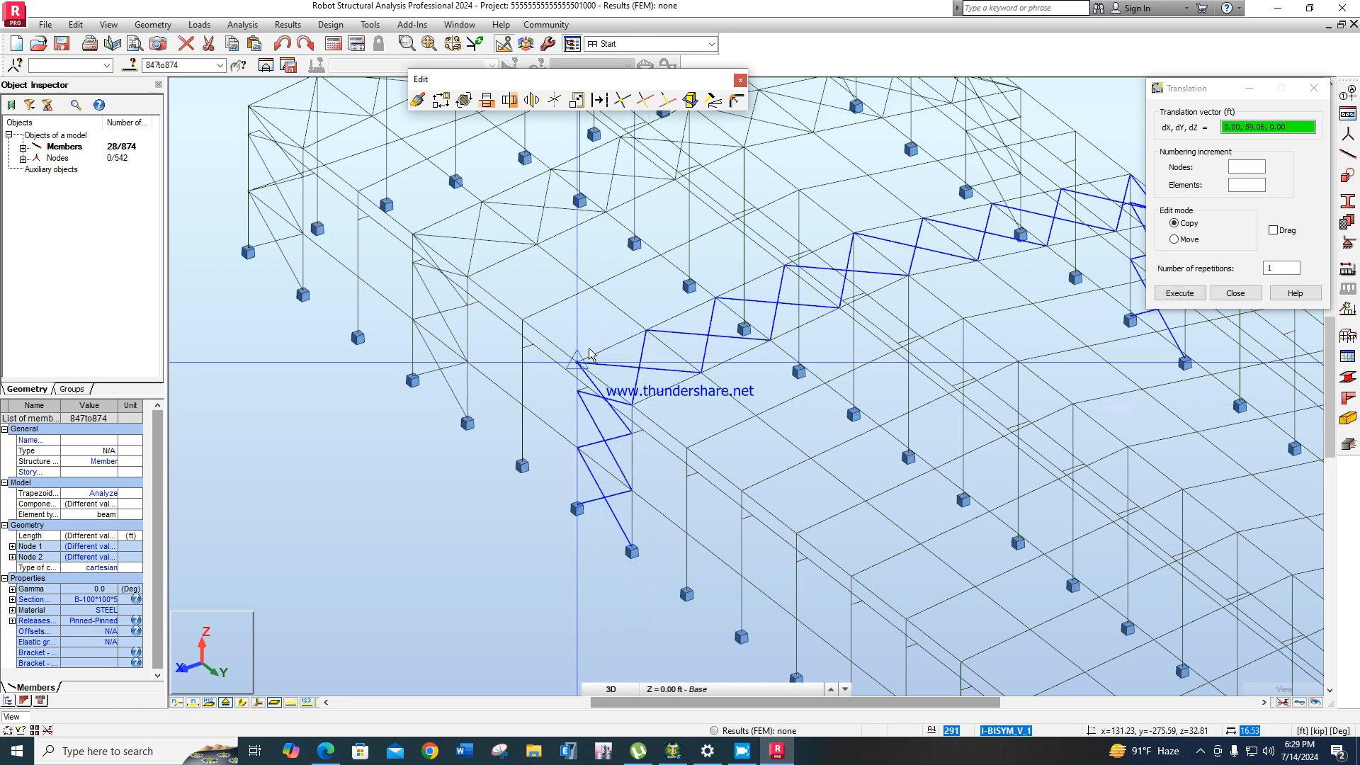
# Try copying the selected bracing set by 0.00, 177.17, 0.00 ft toward the original braced end, and undo that copy.
pyautogui.scroll(-1, 517, 331)
pyautogui.moveTo(644, 383); pyautogui.dragTo(514, 330, button='middle')
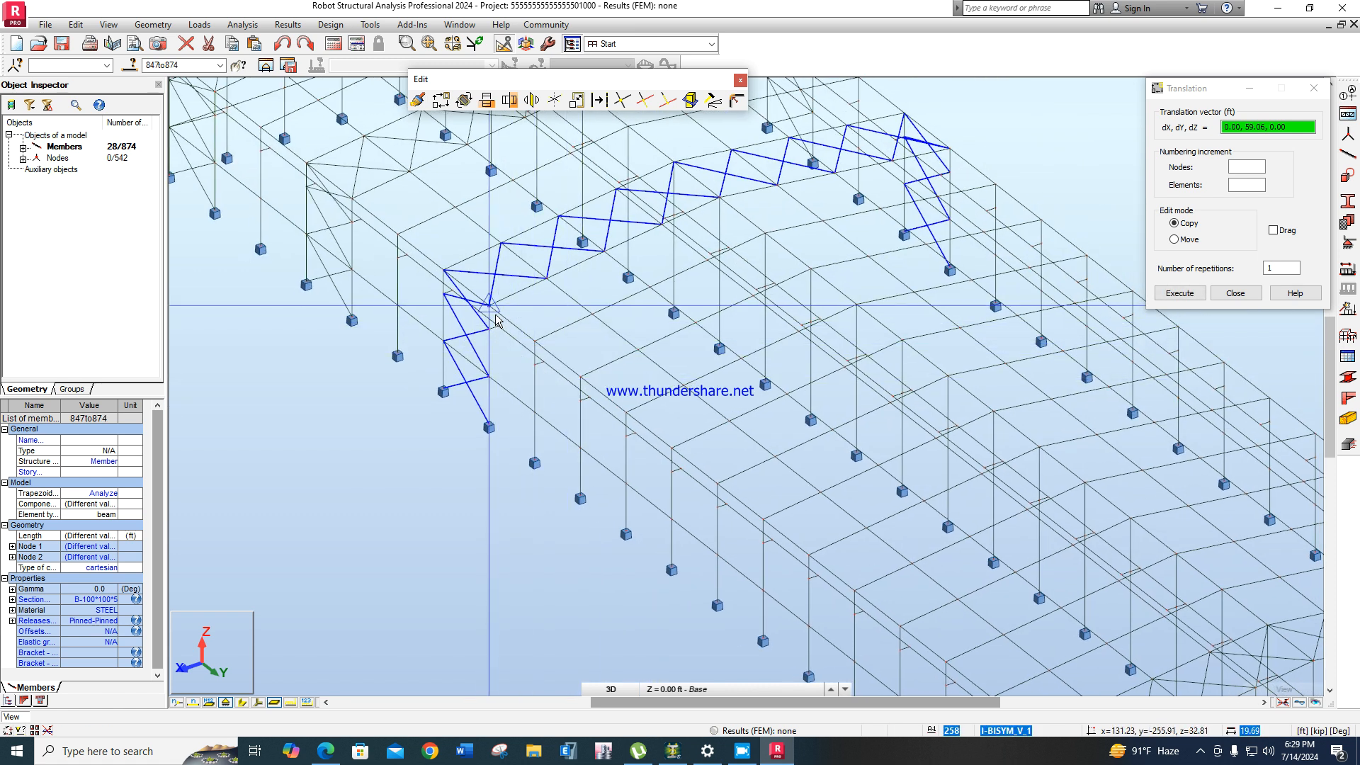
pyautogui.moveTo(795, 569); pyautogui.dragTo(611, 344, button='middle')
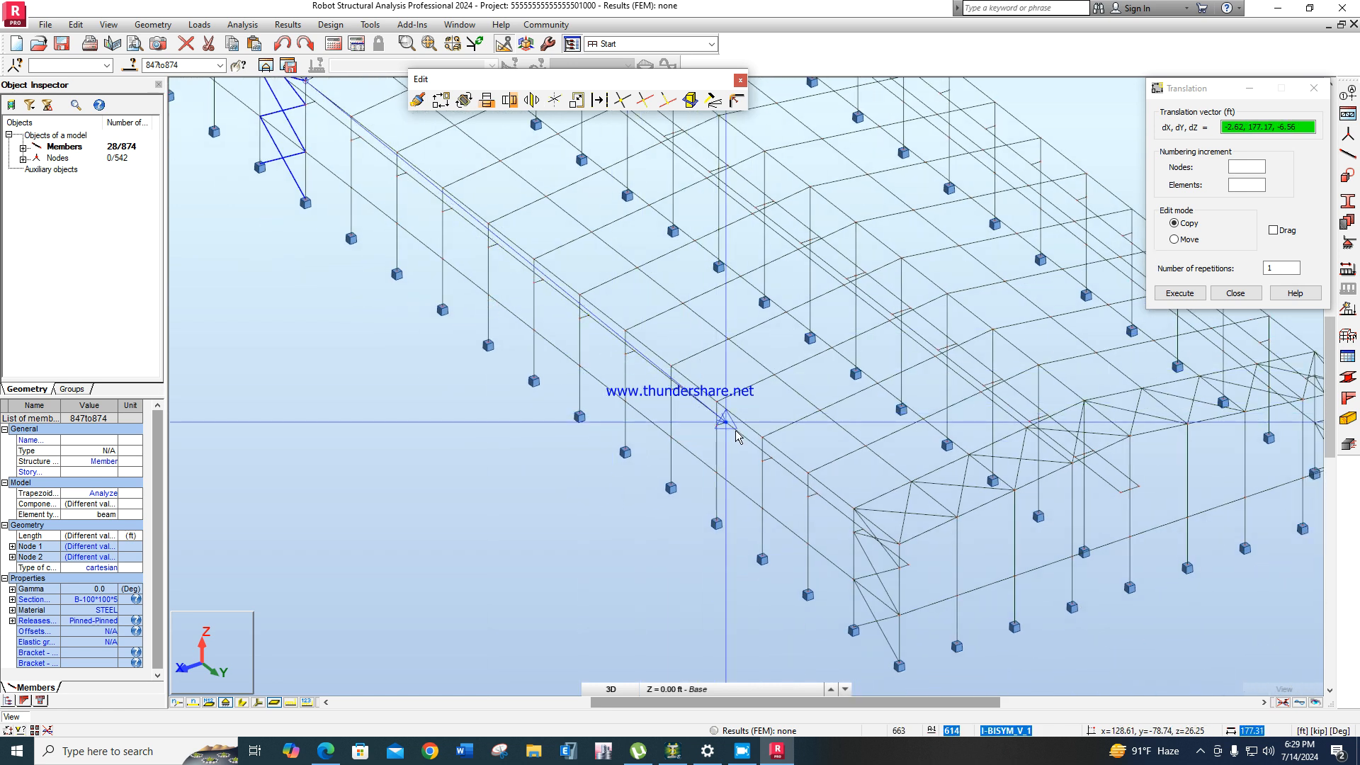
pyautogui.click(717, 403)
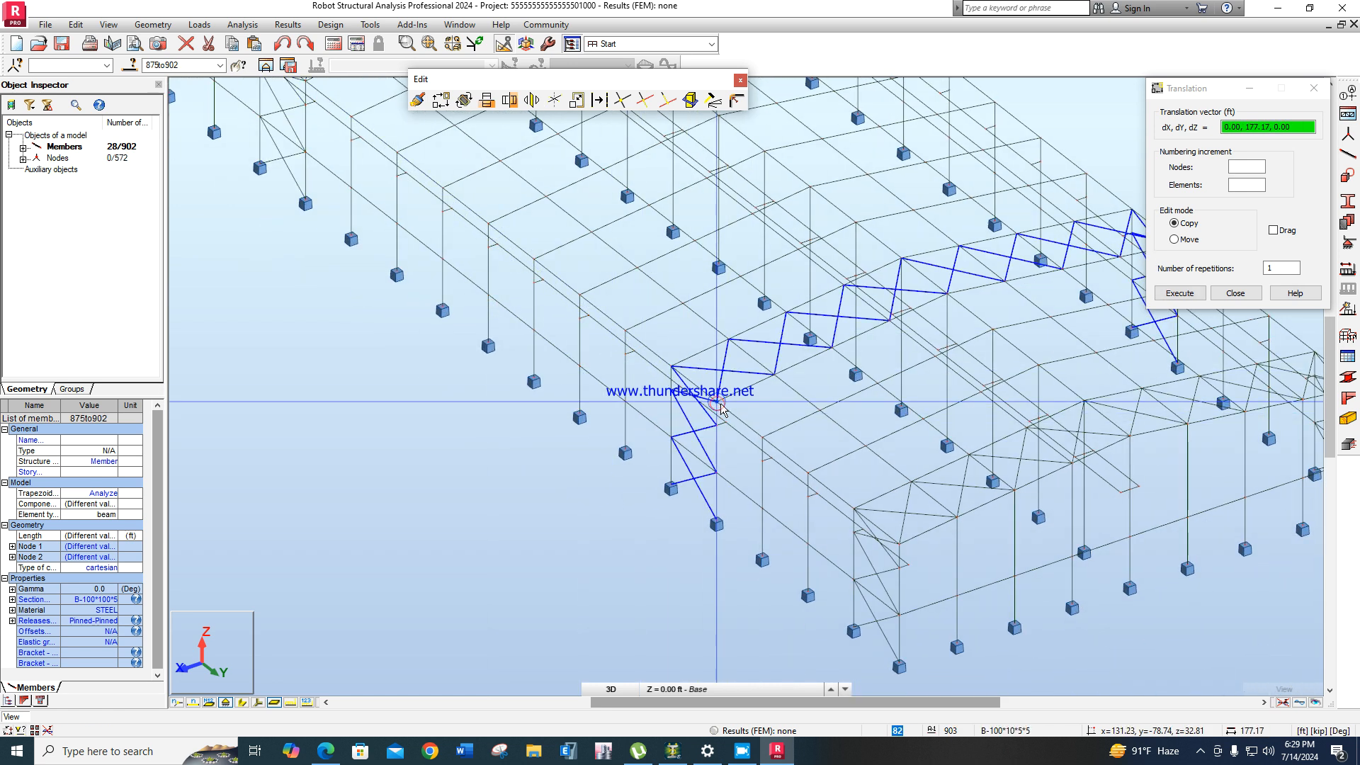
pyautogui.hotkey('ctrl', 'z')
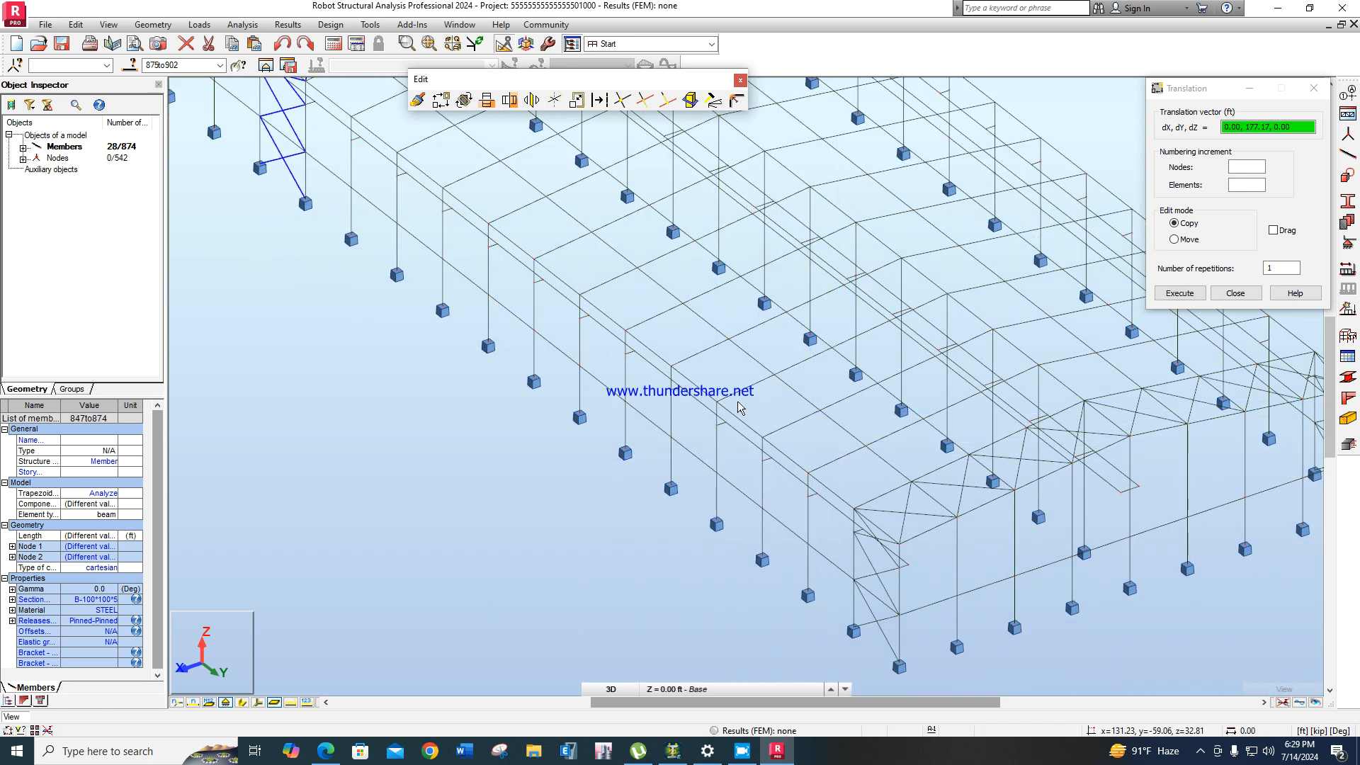
# Copy the selected bracing set toward the original braced end with translation vector 0.00, 196.85, 0.00 ft.
pyautogui.moveTo(691, 432); pyautogui.dragTo(665, 432, button='middle')
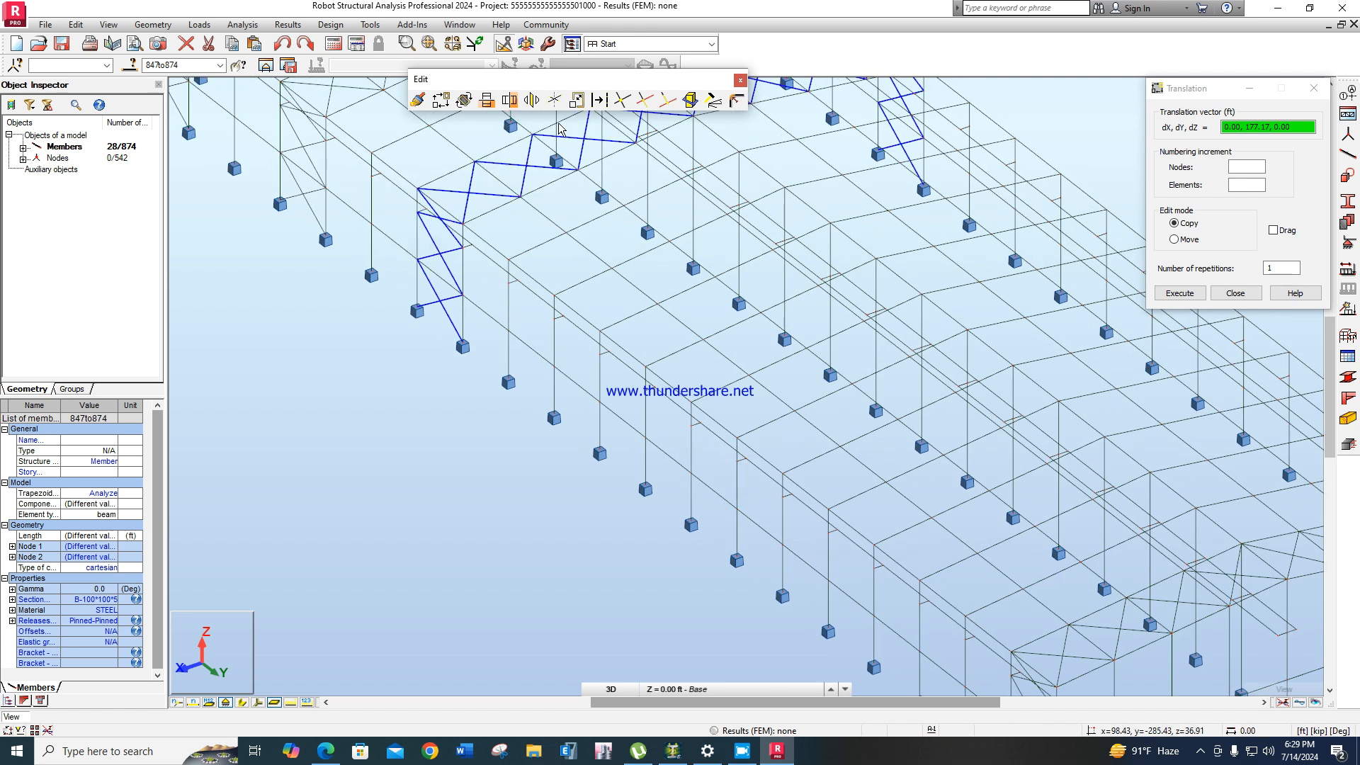
pyautogui.click(464, 226)
pyautogui.moveTo(827, 514); pyautogui.dragTo(669, 361, button='middle')
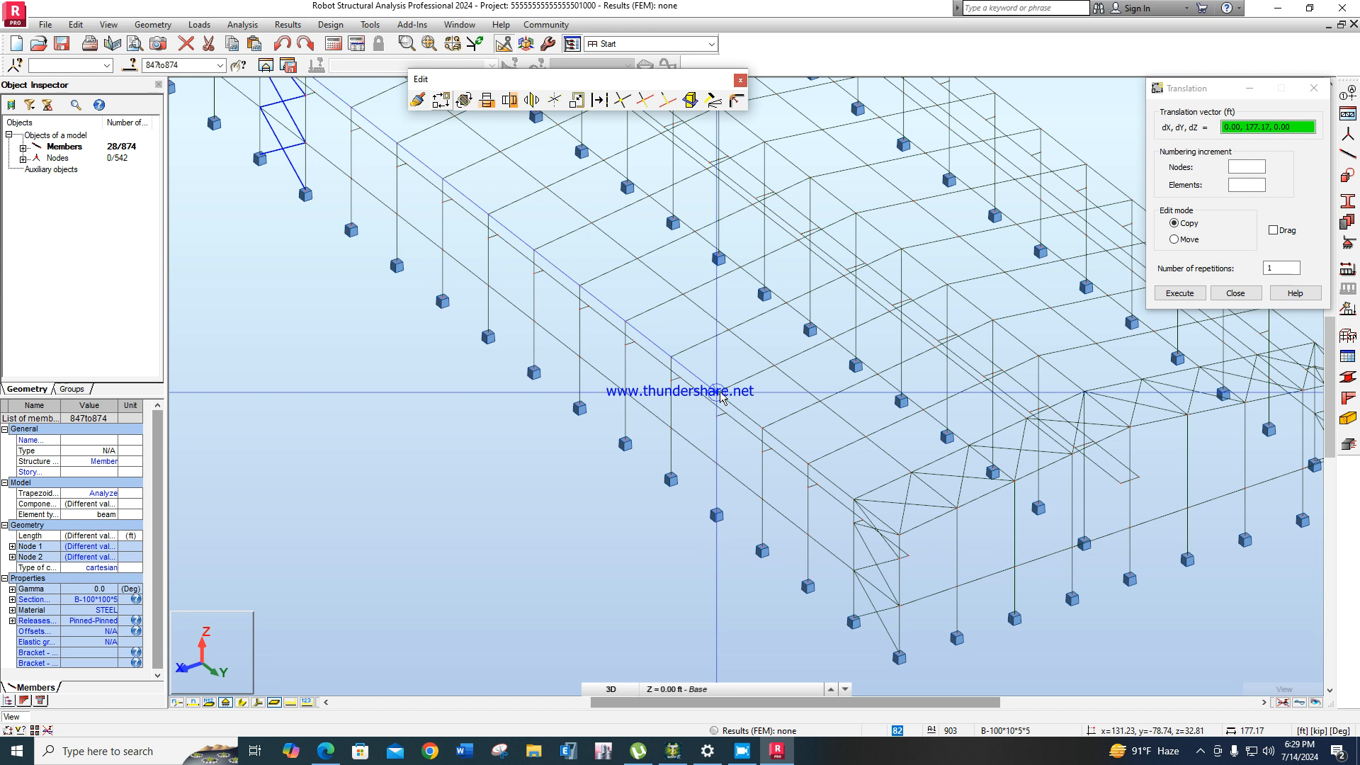
pyautogui.click(763, 428)
pyautogui.scroll(-2, 684, 409)
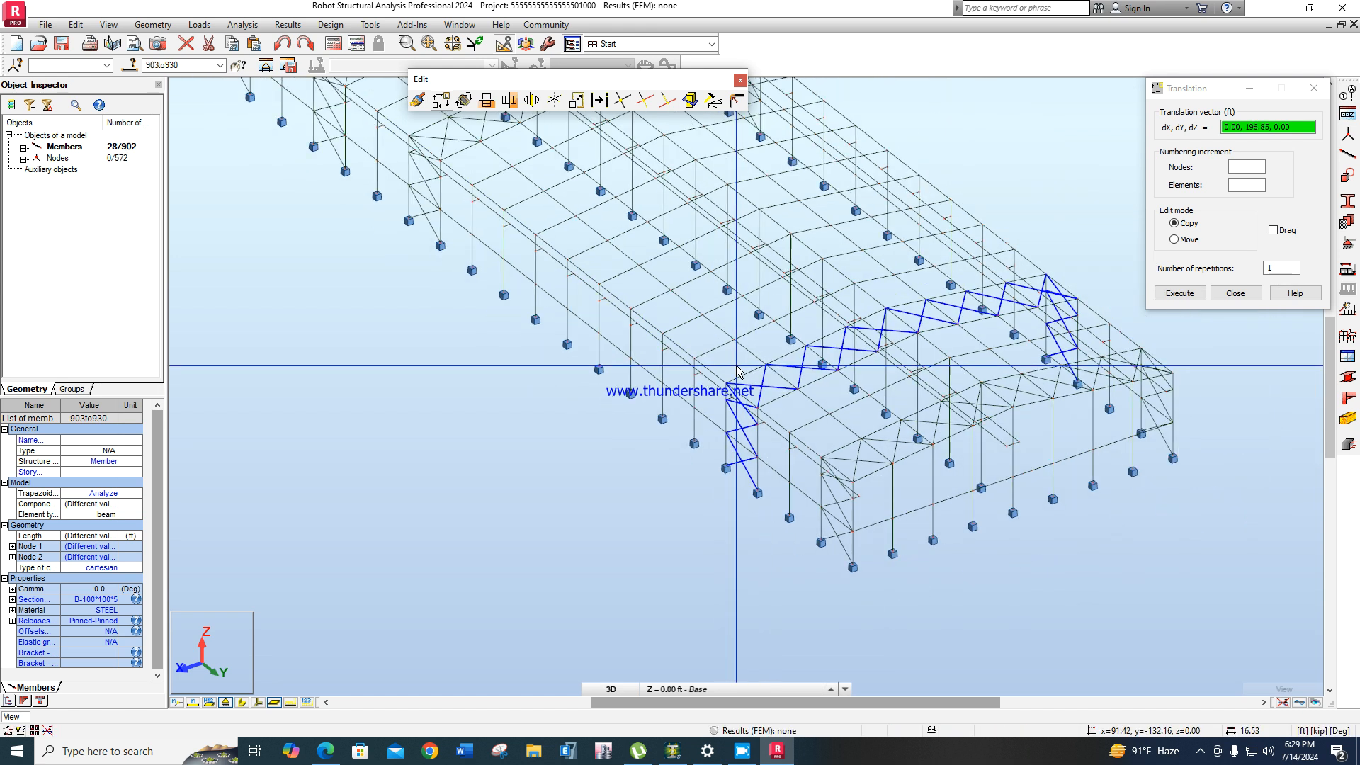
# Copy the newly placed bracing set back along the shed with translation vector 0.00, -59.06, 0.00 ft.
pyautogui.scroll(3, 683, 409)
pyautogui.click(772, 441)
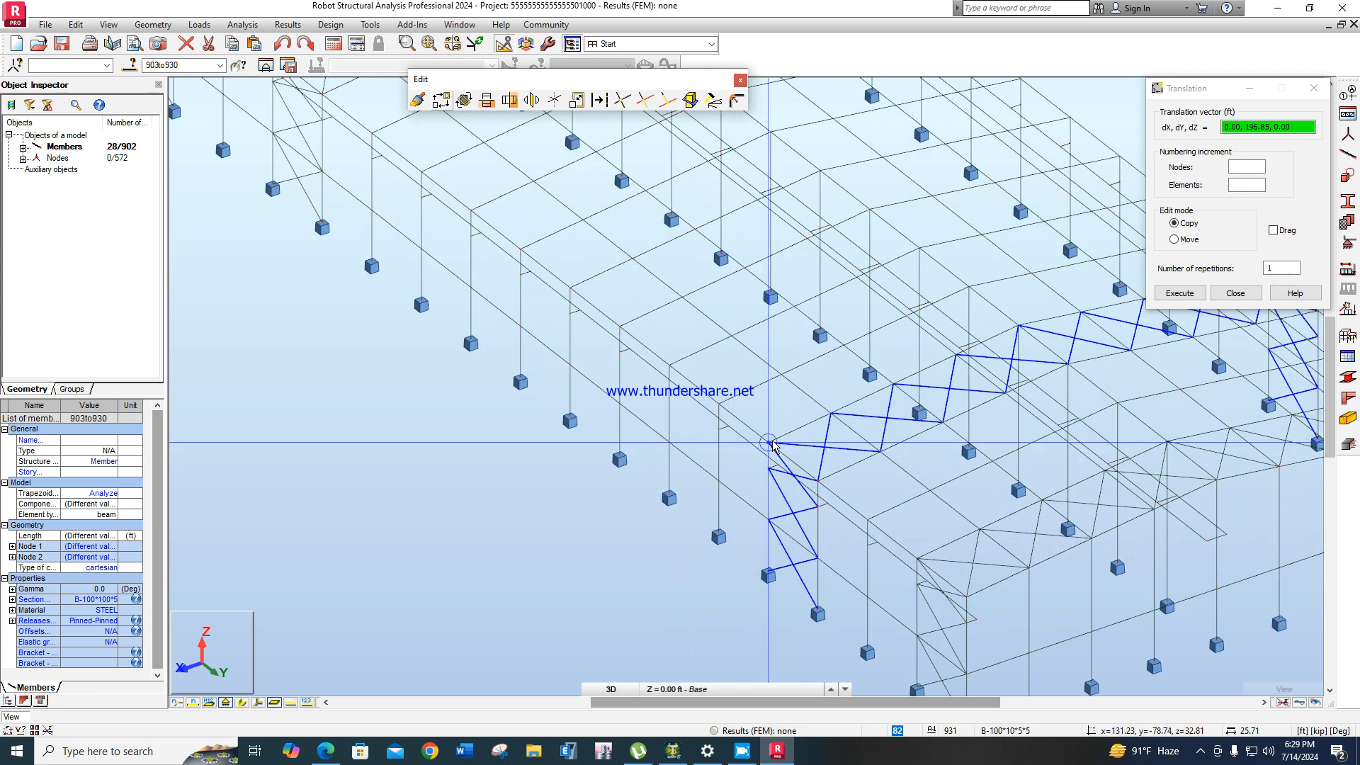
pyautogui.click(617, 326)
pyautogui.scroll(-2, 623, 333)
pyautogui.scroll(2, 630, 347)
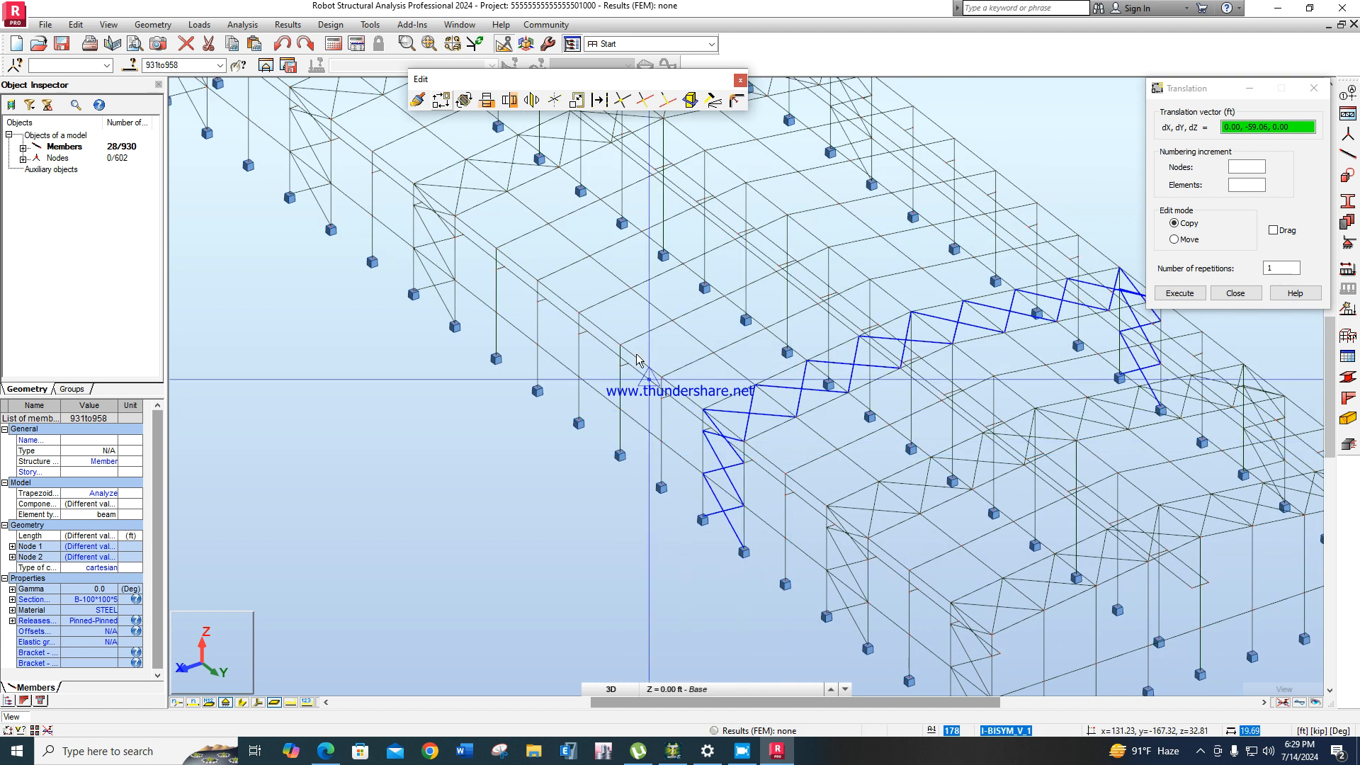
# Copy the bracing set two bays further along the shed, copy that set by 0.00, -59.06, 0.00 ft, and end the translation.
pyautogui.click(702, 408)
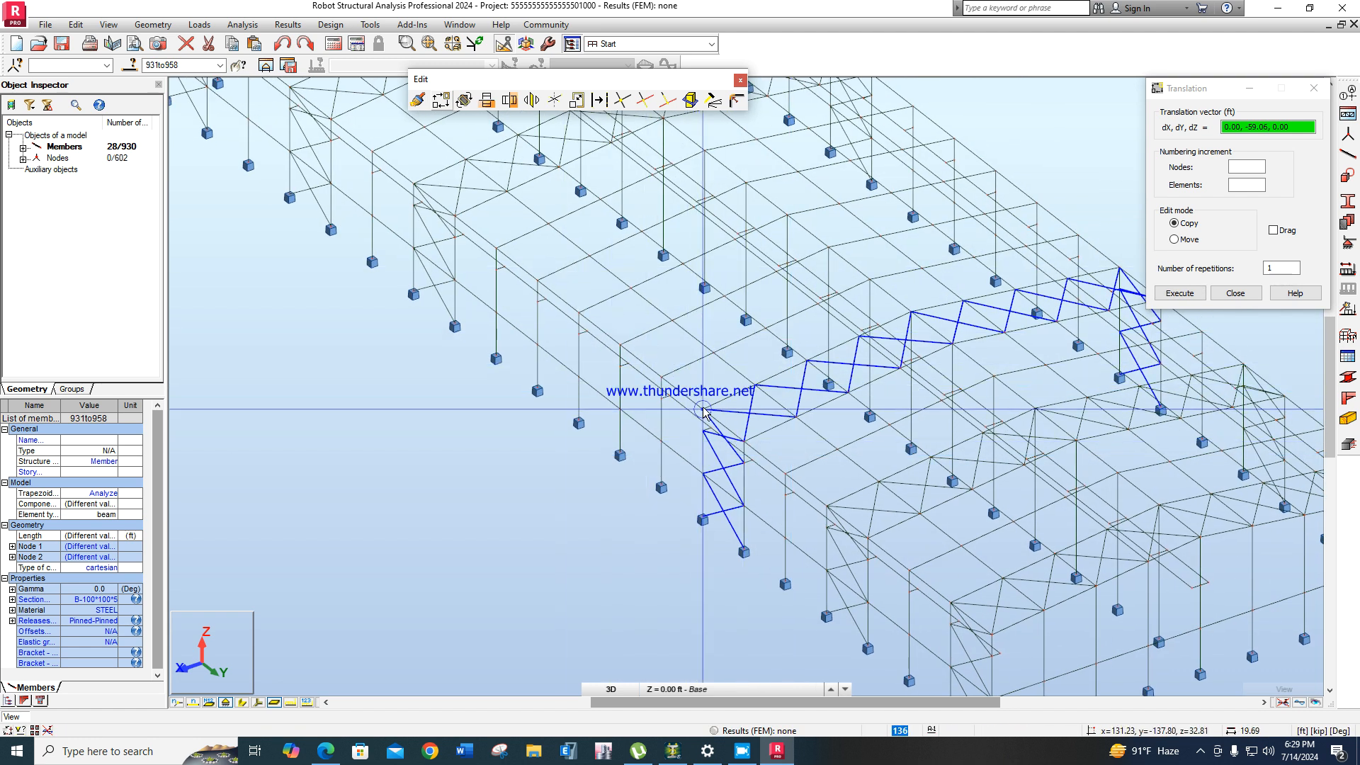
pyautogui.click(618, 346)
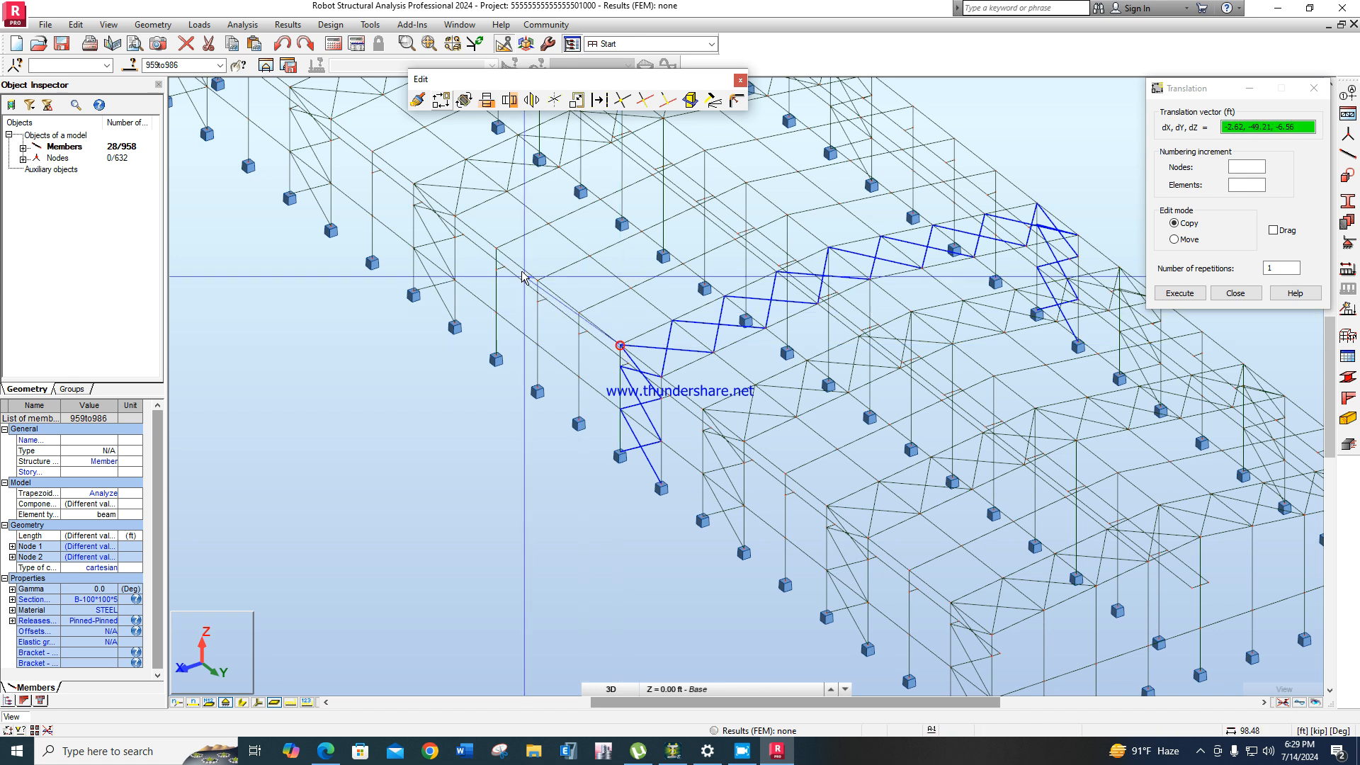
pyautogui.click(498, 253)
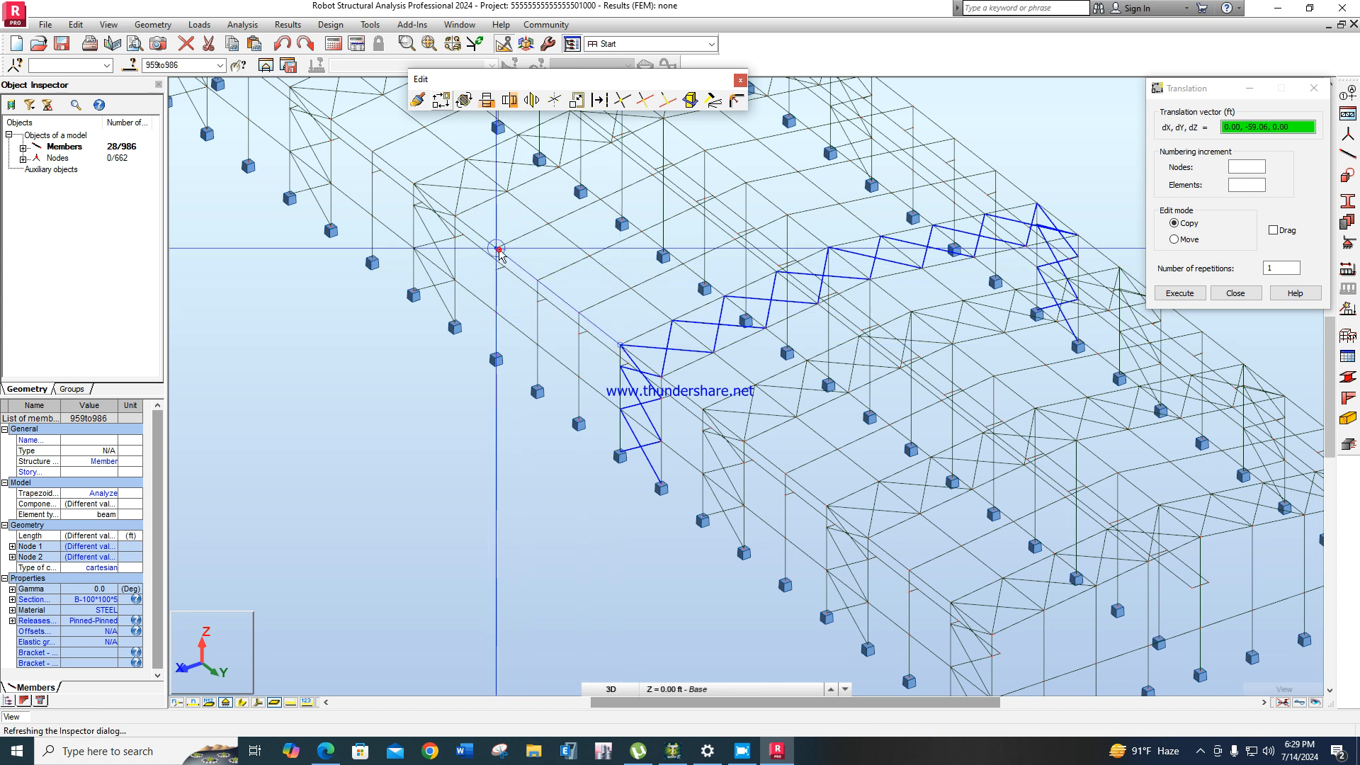
pyautogui.scroll(-2, 733, 330)
pyautogui.scroll(-1, 733, 329)
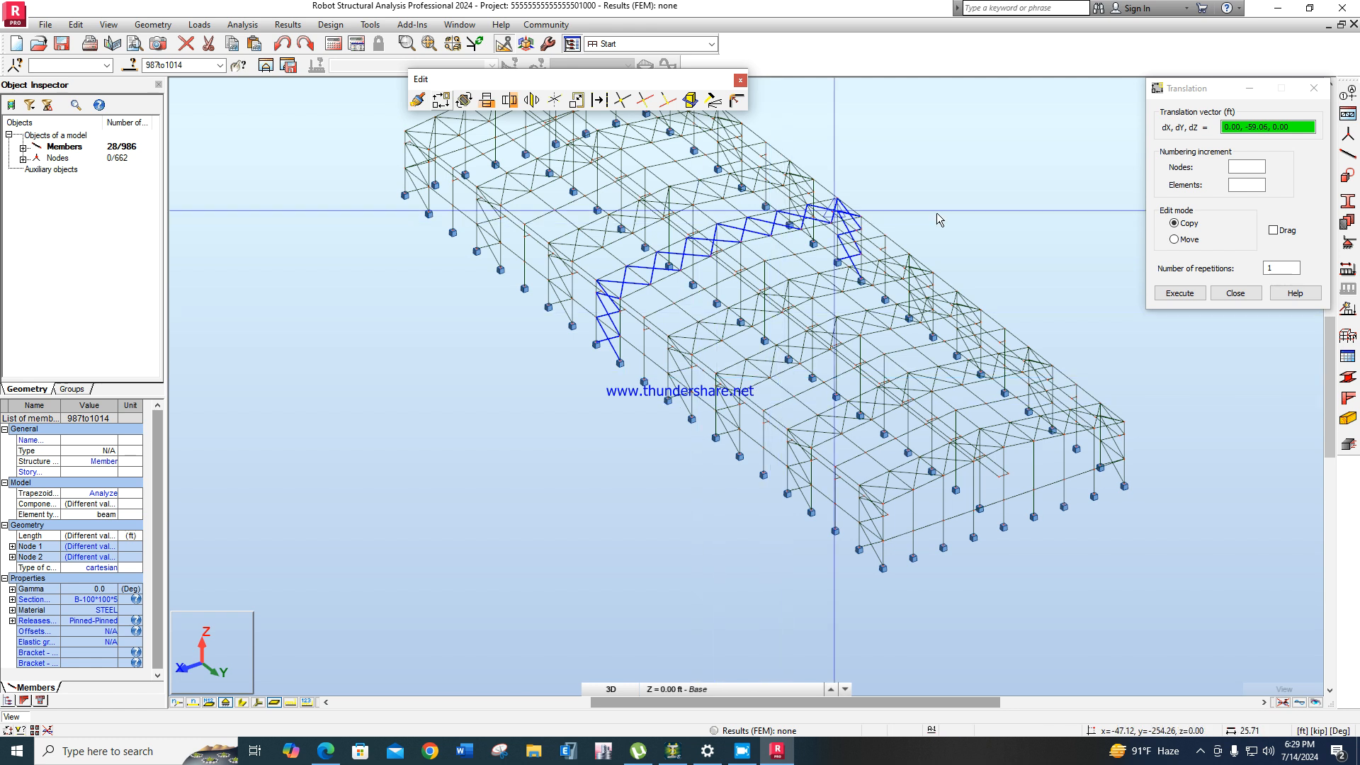
pyautogui.click(1234, 292)
pyautogui.click(1069, 204)
# In the left side elevation, select the bracing diagonals and longitudinal members of the first six bays, excluding columns.
pyautogui.scroll(-2, 1053, 244)
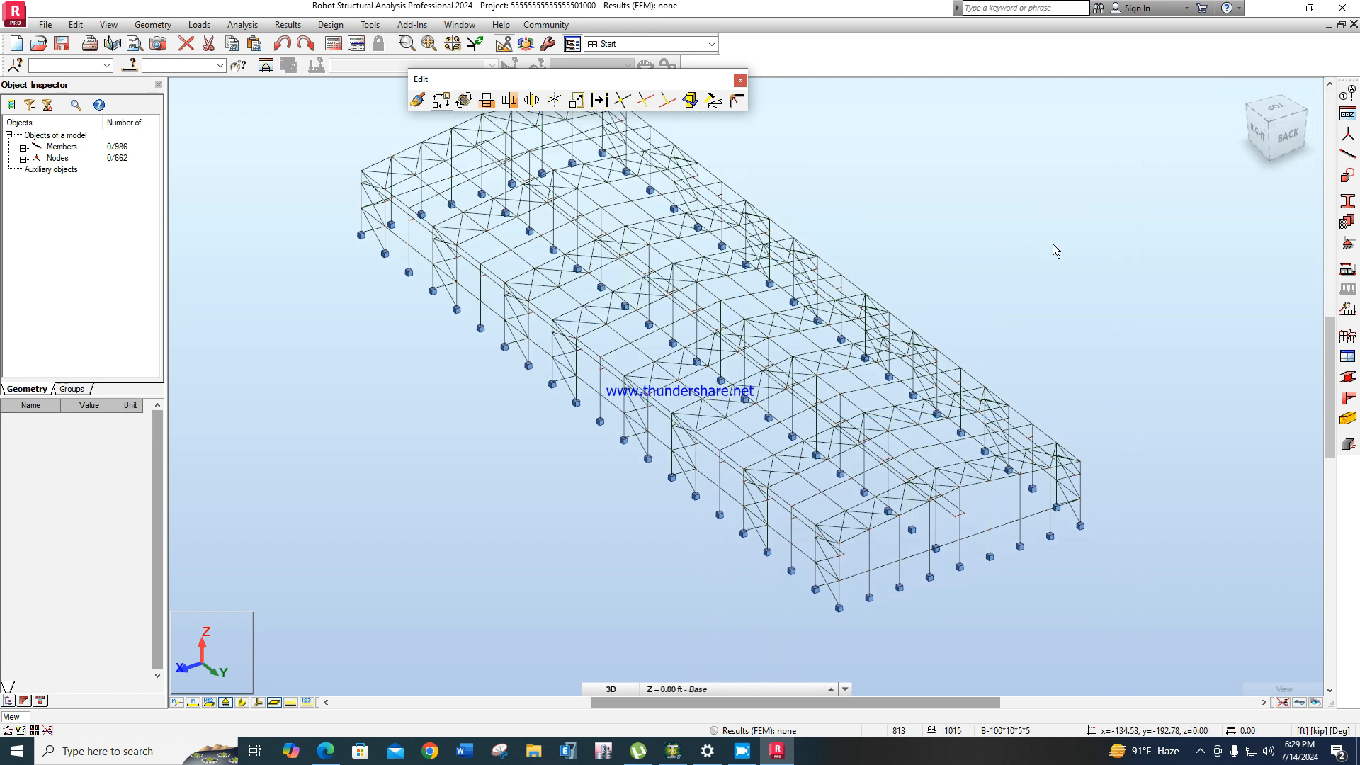
pyautogui.scroll(2, 1213, 262)
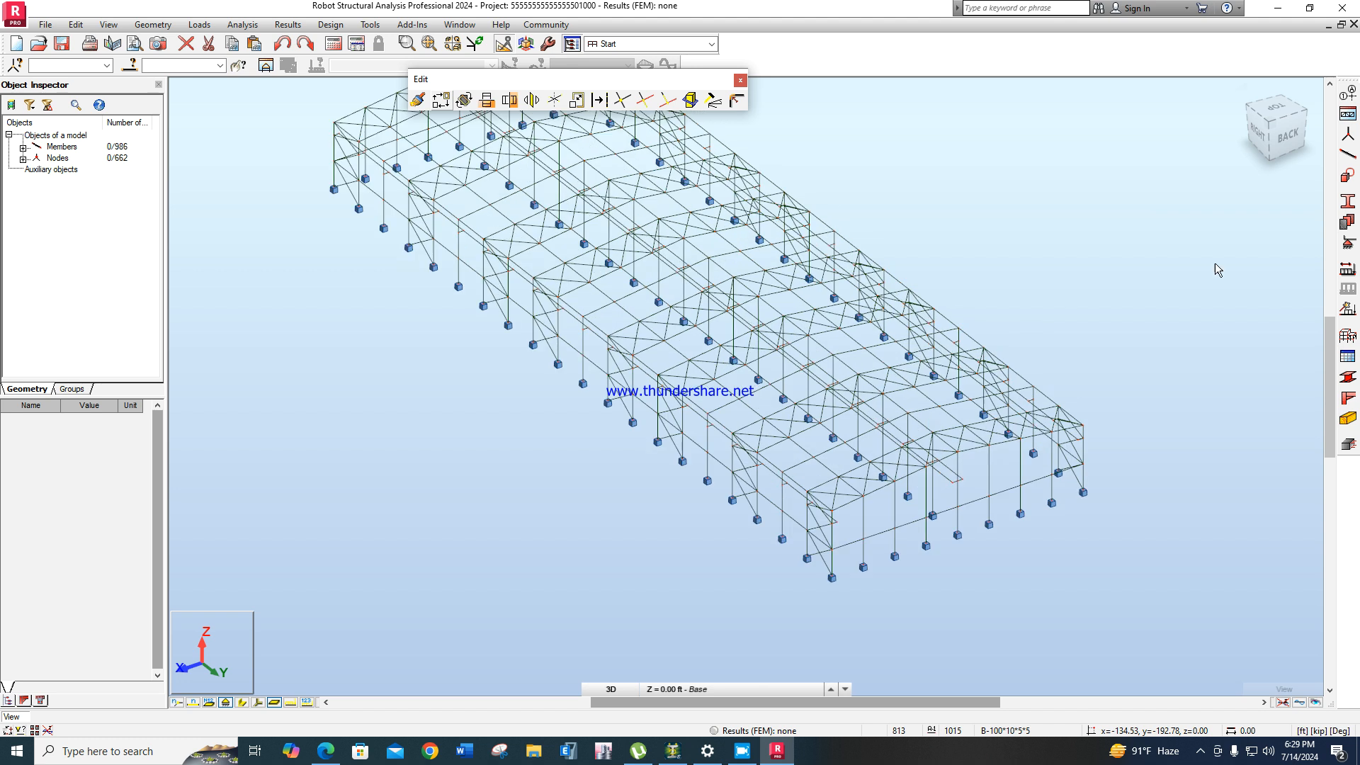
pyautogui.click(1296, 142)
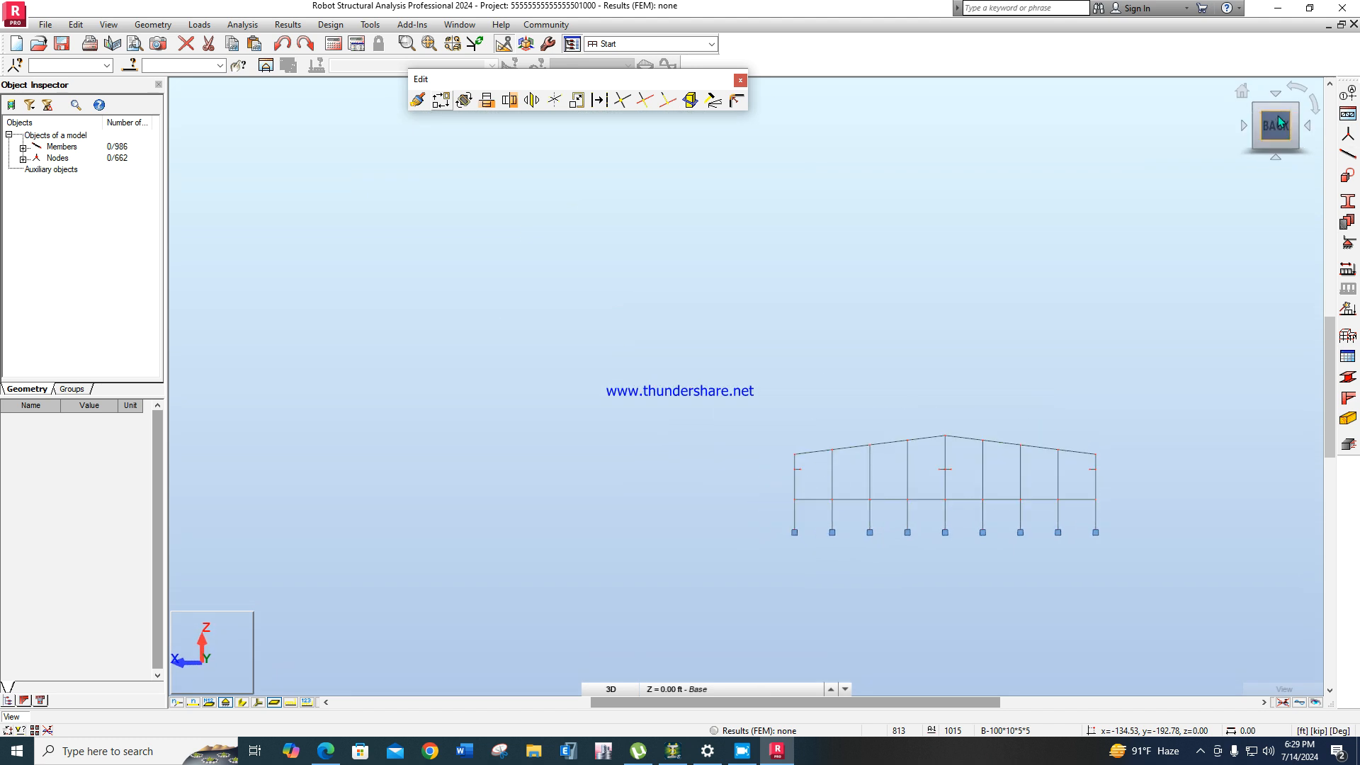
pyautogui.click(1301, 107)
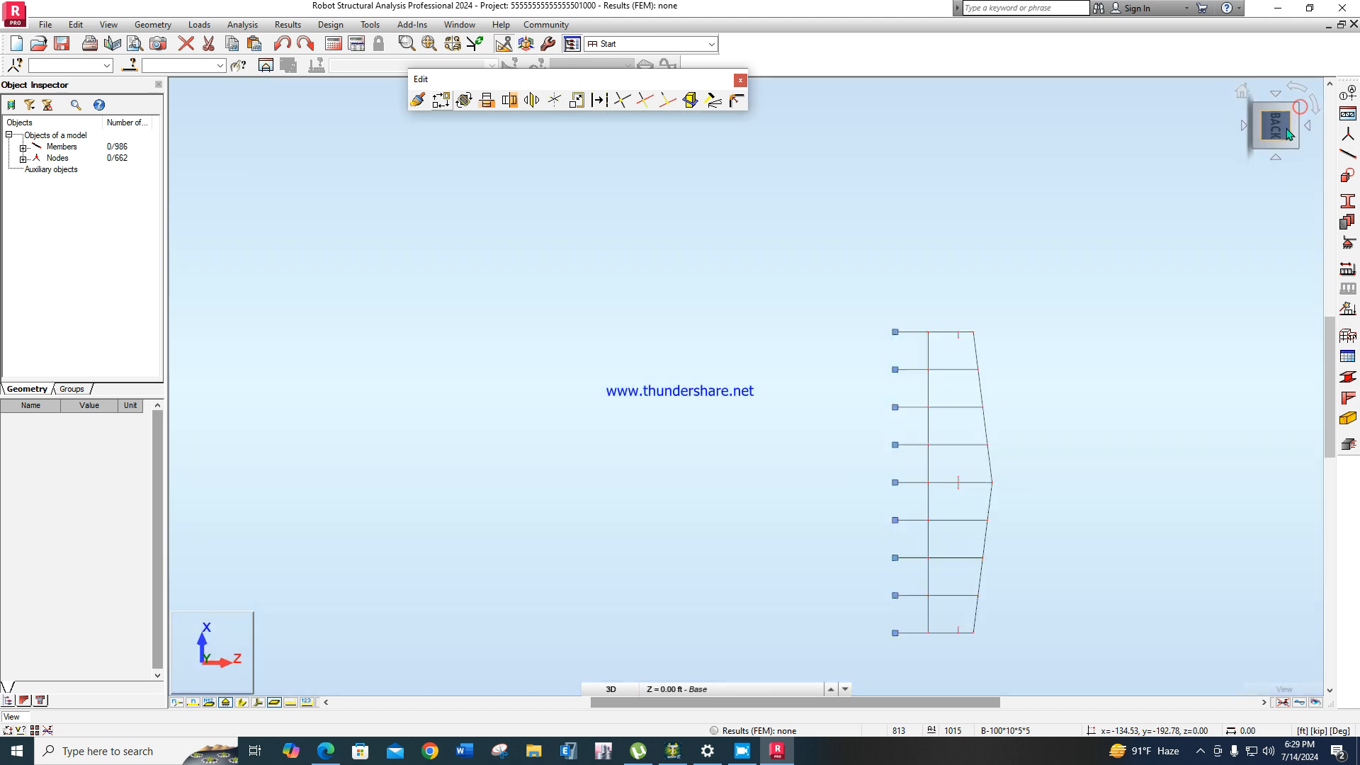
pyautogui.click(1293, 111)
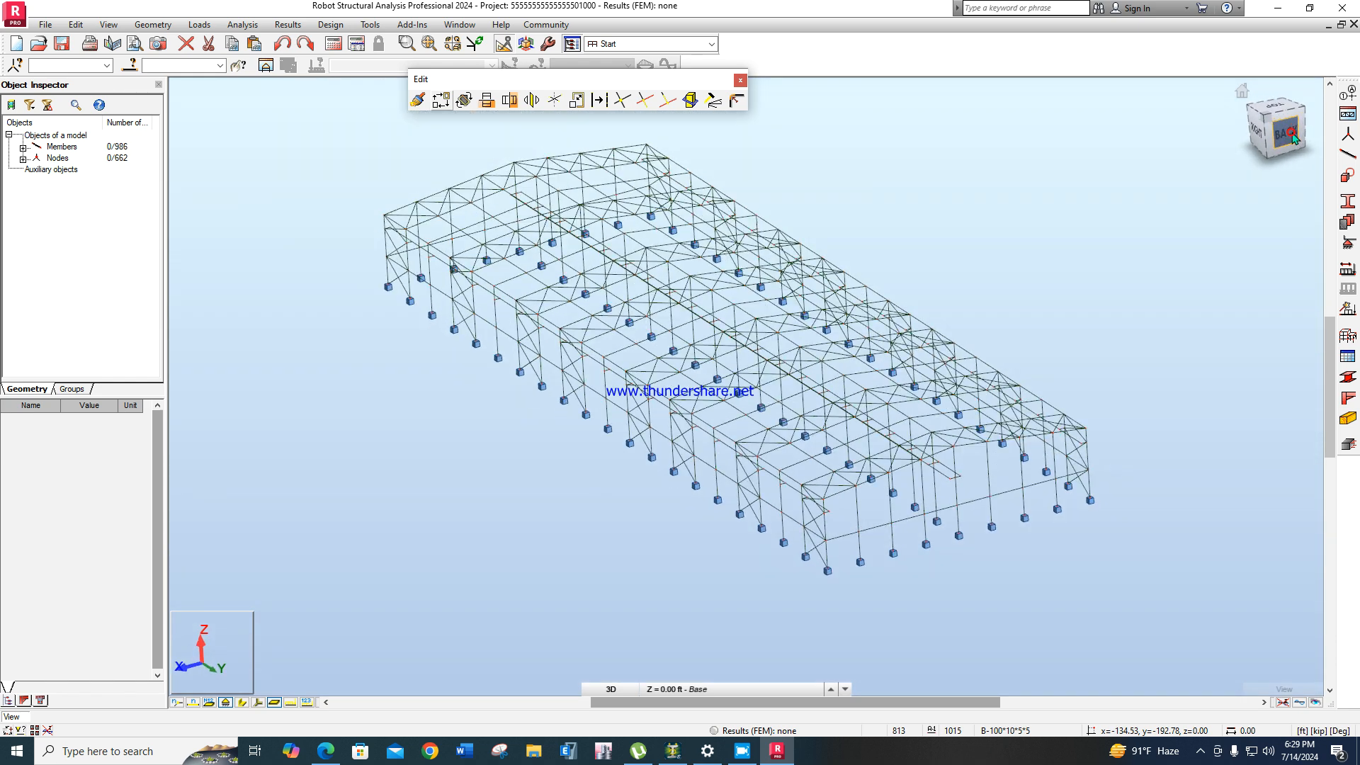
pyautogui.click(1299, 110)
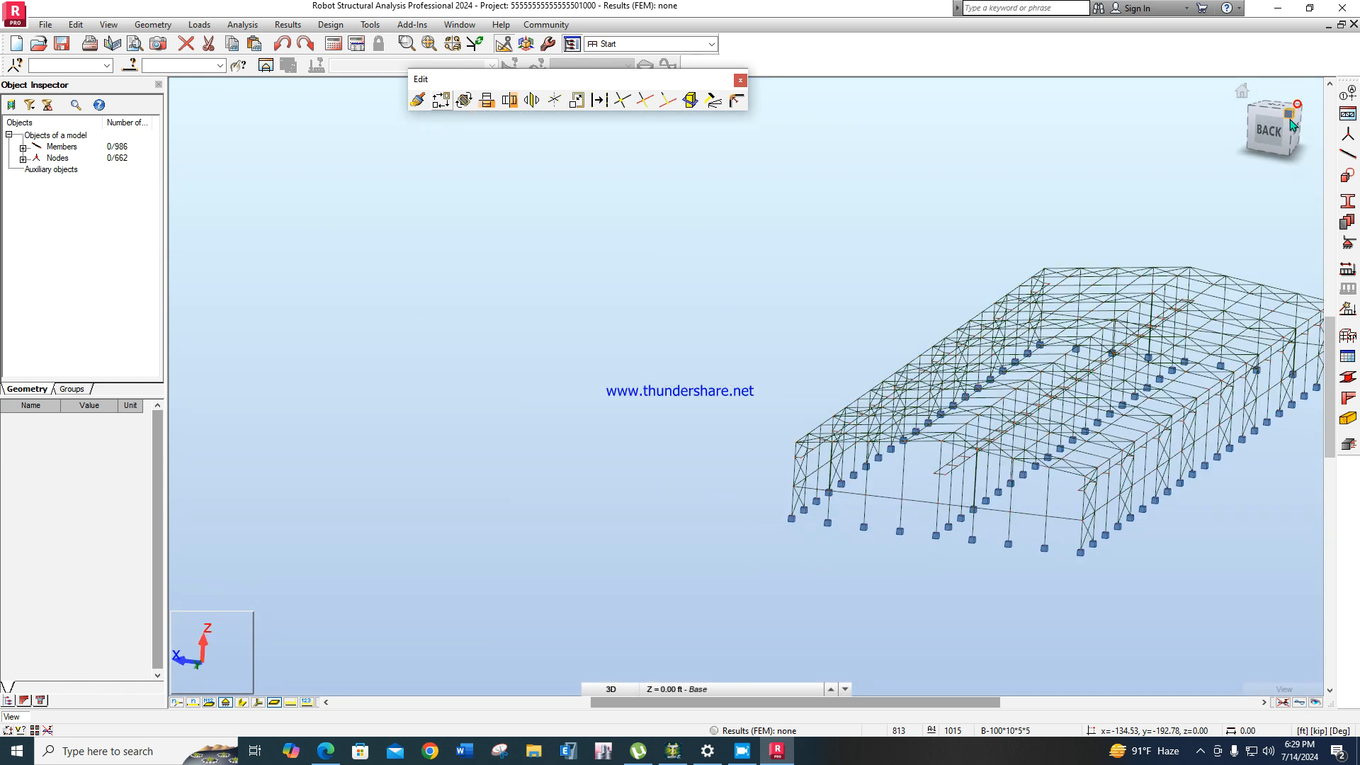
pyautogui.scroll(3, 780, 421)
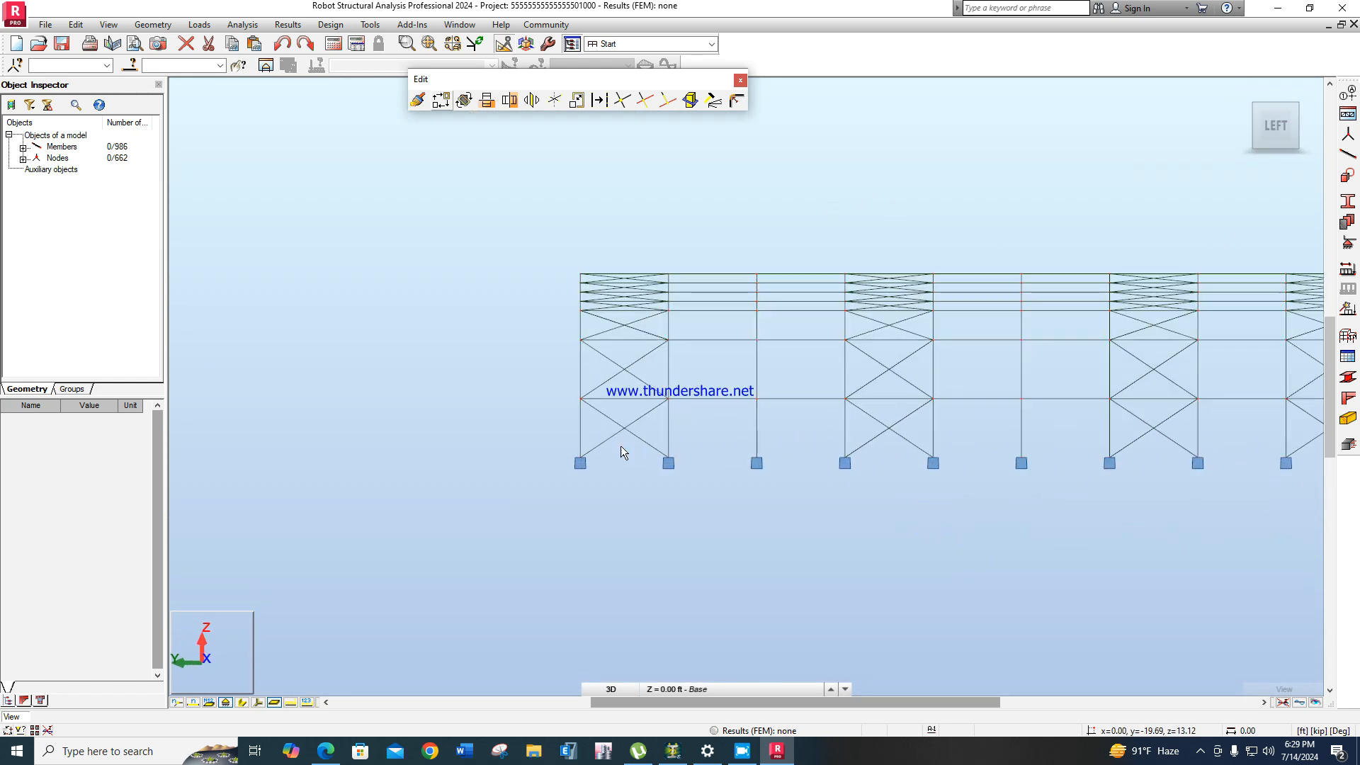
pyautogui.moveTo(610, 257); pyautogui.dragTo(610, 254)
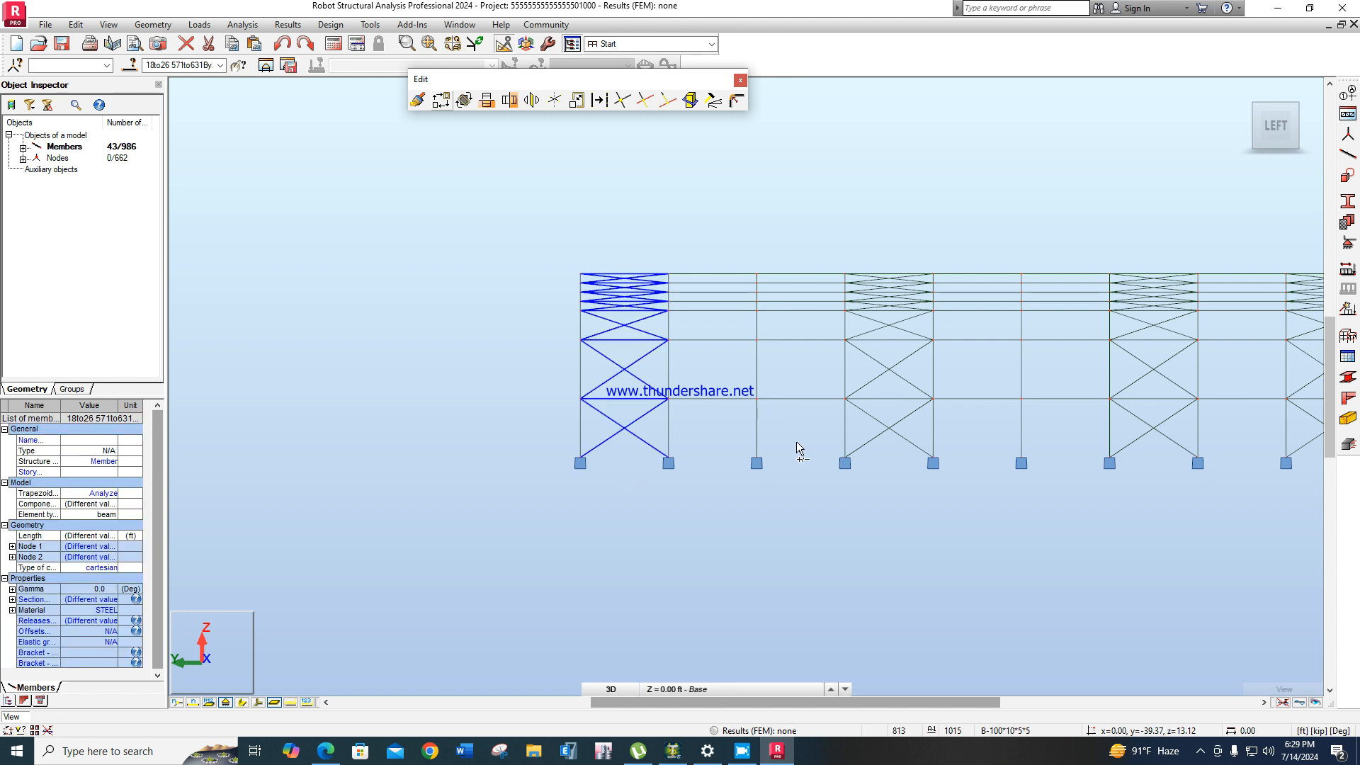
pyautogui.keyDown('ctrl'); pyautogui.moveTo(691, 242); pyautogui.dragTo(691, 241); pyautogui.keyUp('ctrl')
pyautogui.keyDown('ctrl'); pyautogui.moveTo(782, 249); pyautogui.dragTo(782, 250); pyautogui.keyUp('ctrl')
pyautogui.keyDown('ctrl'); pyautogui.moveTo(876, 288); pyautogui.dragTo(872, 233); pyautogui.keyUp('ctrl')
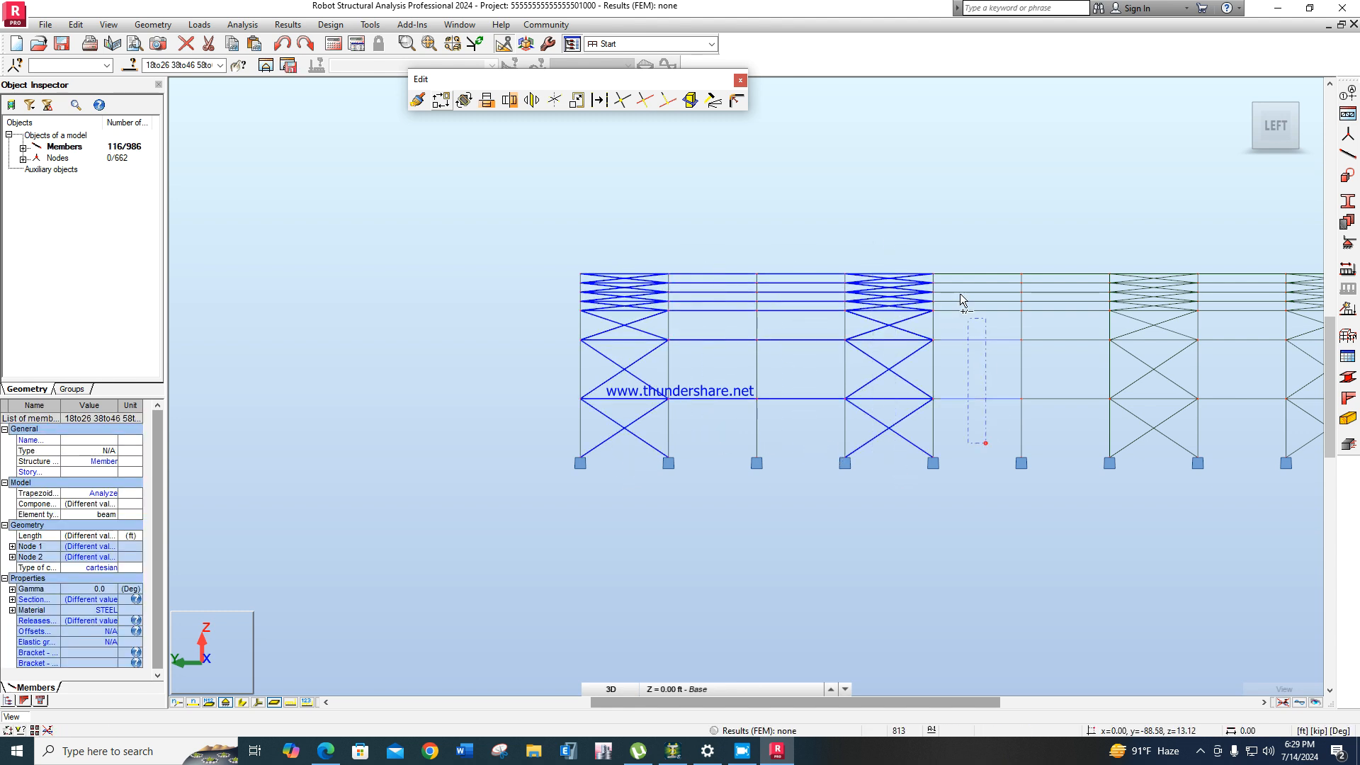
pyautogui.keyDown('ctrl'); pyautogui.moveTo(1036, 238); pyautogui.dragTo(1036, 238); pyautogui.keyUp('ctrl')
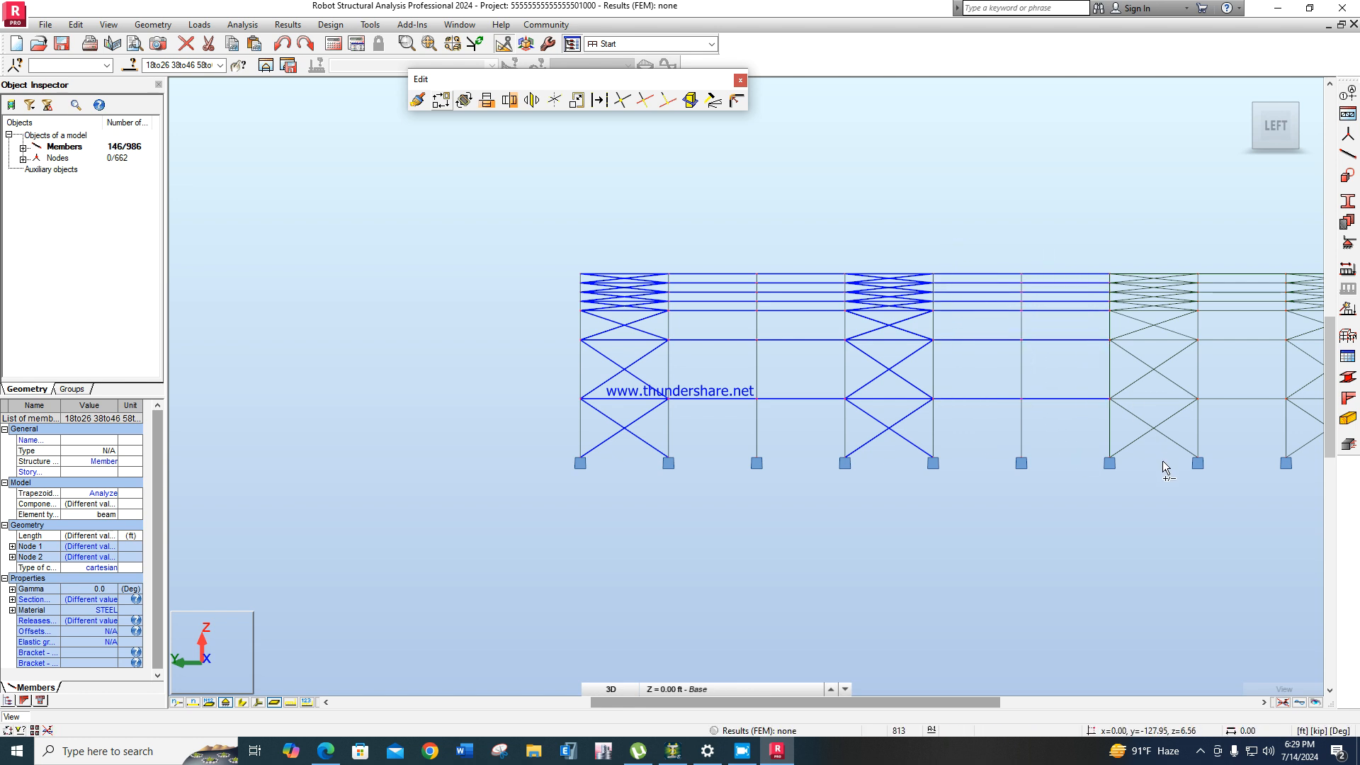
# Add the bracing diagonals and longitudinal members of all remaining bays up to the far end to the selection.
pyautogui.moveTo(1192, 531); pyautogui.dragTo(1011, 473, button='middle')
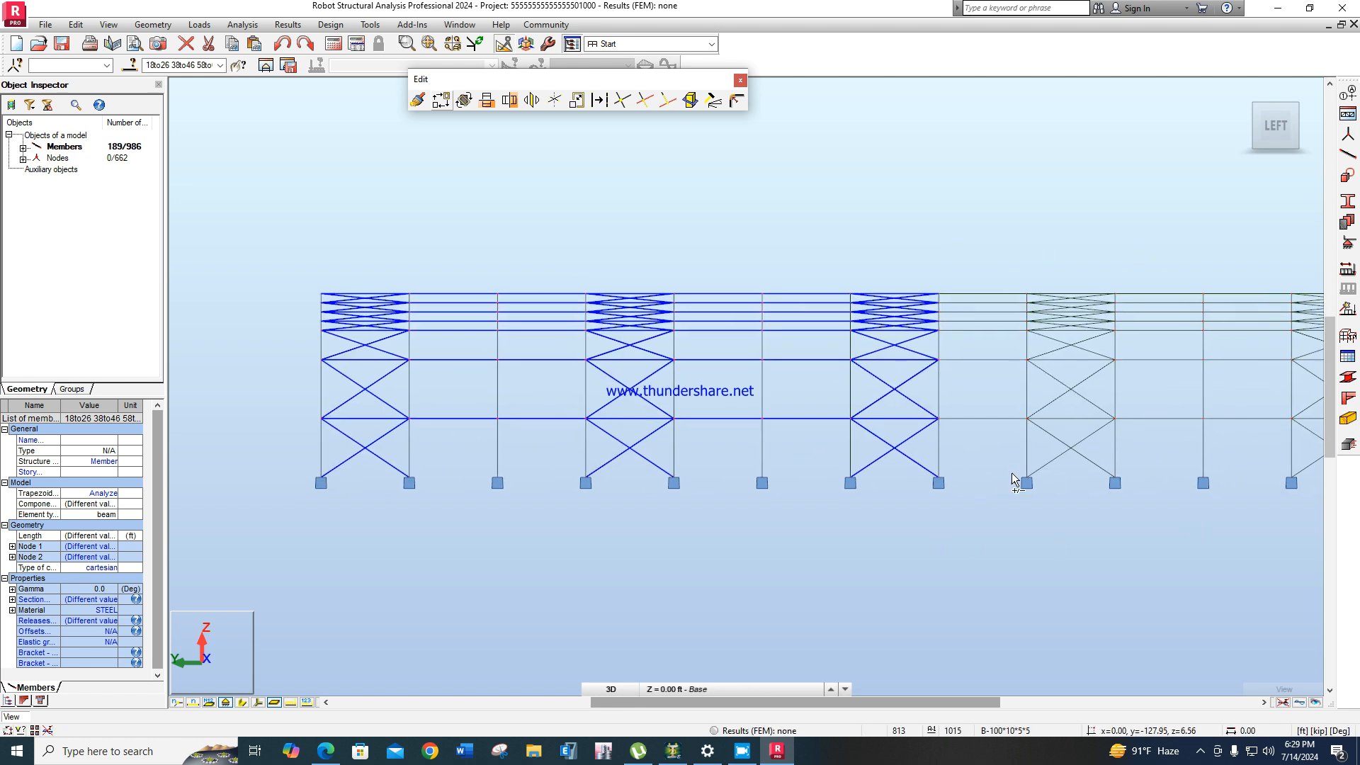
pyautogui.keyDown('ctrl'); pyautogui.moveTo(1054, 275); pyautogui.dragTo(1090, 492); pyautogui.keyUp('ctrl')
pyautogui.keyDown('ctrl'); pyautogui.moveTo(1136, 260); pyautogui.dragTo(1136, 259); pyautogui.keyUp('ctrl')
pyautogui.moveTo(1167, 482); pyautogui.dragTo(972, 487, button='middle')
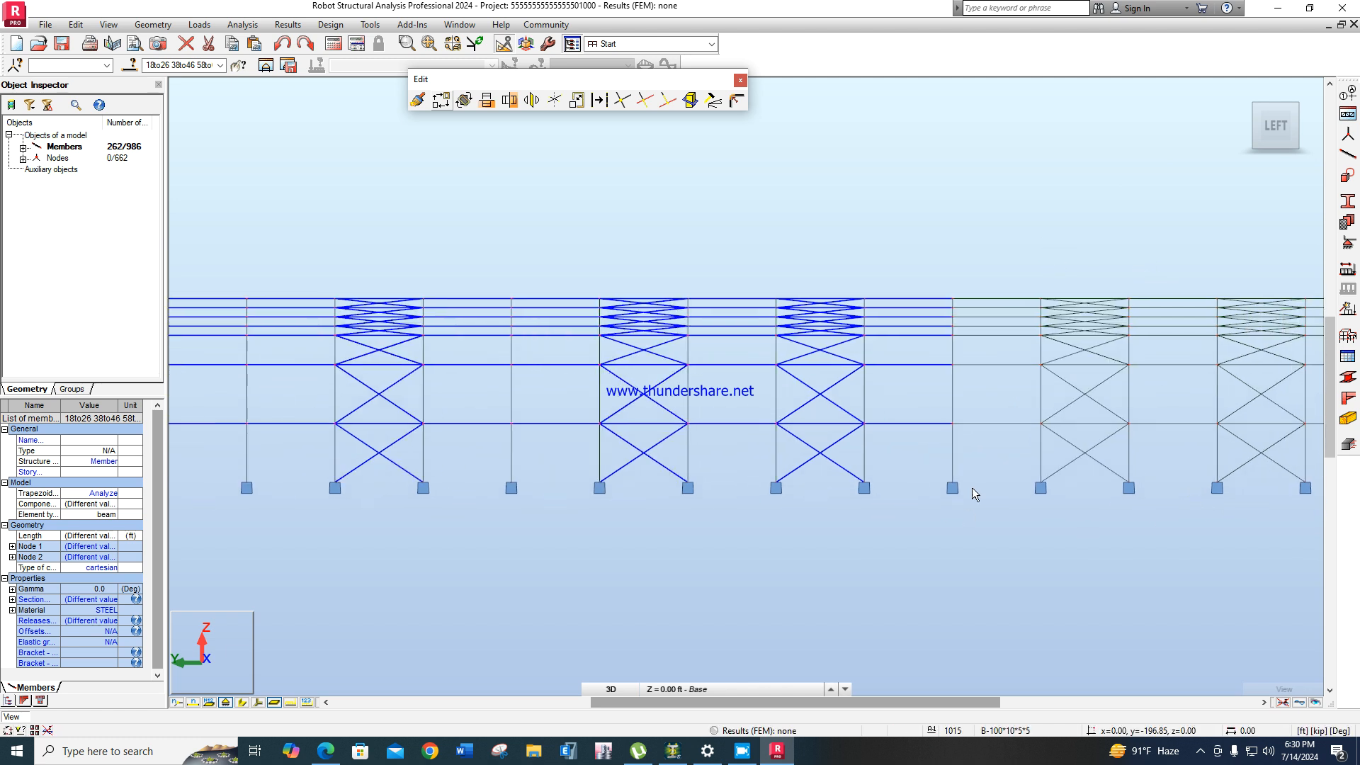
pyautogui.keyDown('ctrl'); pyautogui.moveTo(992, 264); pyautogui.dragTo(1099, 491); pyautogui.keyUp('ctrl')
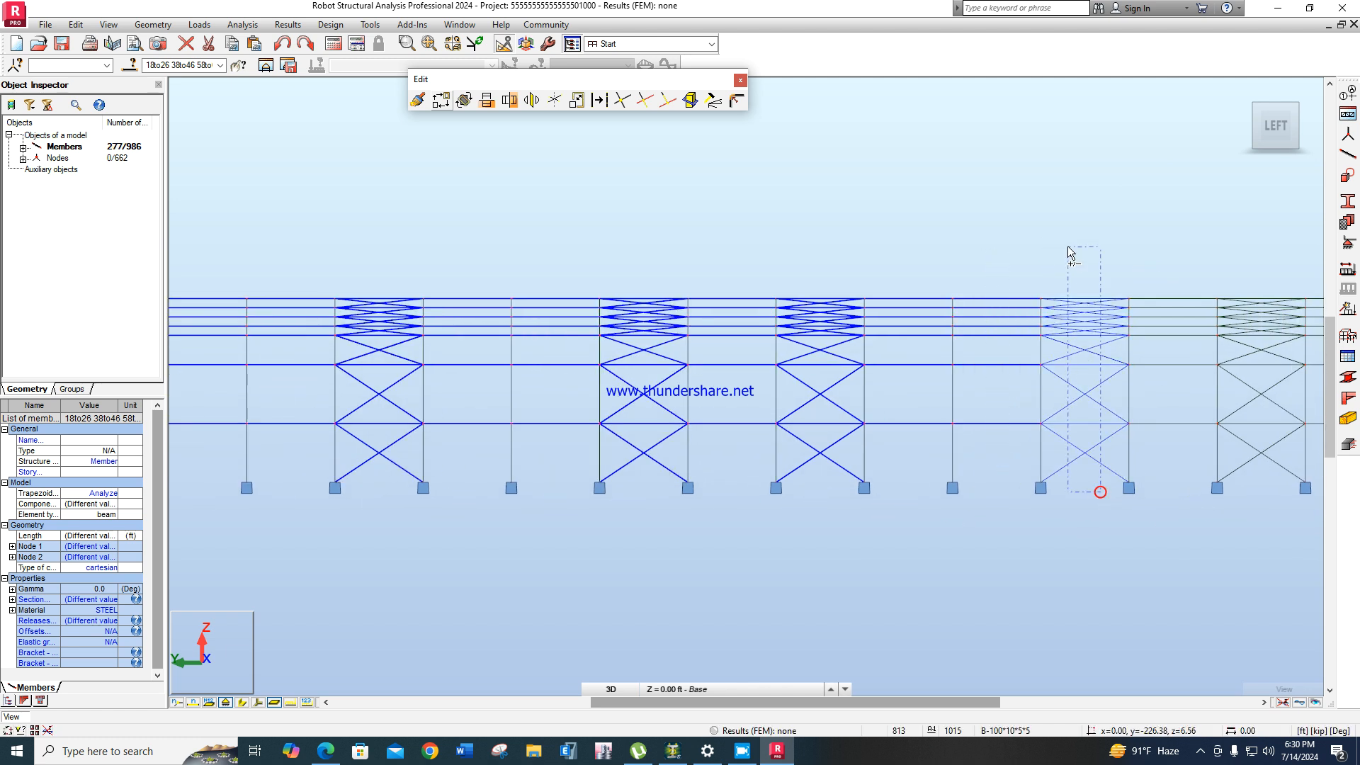
pyautogui.keyDown('ctrl'); pyautogui.moveTo(1068, 246); pyautogui.dragTo(1068, 247); pyautogui.keyUp('ctrl')
pyautogui.moveTo(1130, 528); pyautogui.dragTo(963, 538, button='middle')
pyautogui.keyDown('ctrl'); pyautogui.moveTo(1017, 417); pyautogui.dragTo(1055, 382); pyautogui.keyUp('ctrl')
pyautogui.keyDown('ctrl'); pyautogui.moveTo(1104, 524); pyautogui.dragTo(1104, 437); pyautogui.keyUp('ctrl')
pyautogui.keyDown('ctrl'); pyautogui.moveTo(1074, 255); pyautogui.dragTo(1074, 255); pyautogui.keyUp('ctrl')
pyautogui.scroll(-2, 1160, 589)
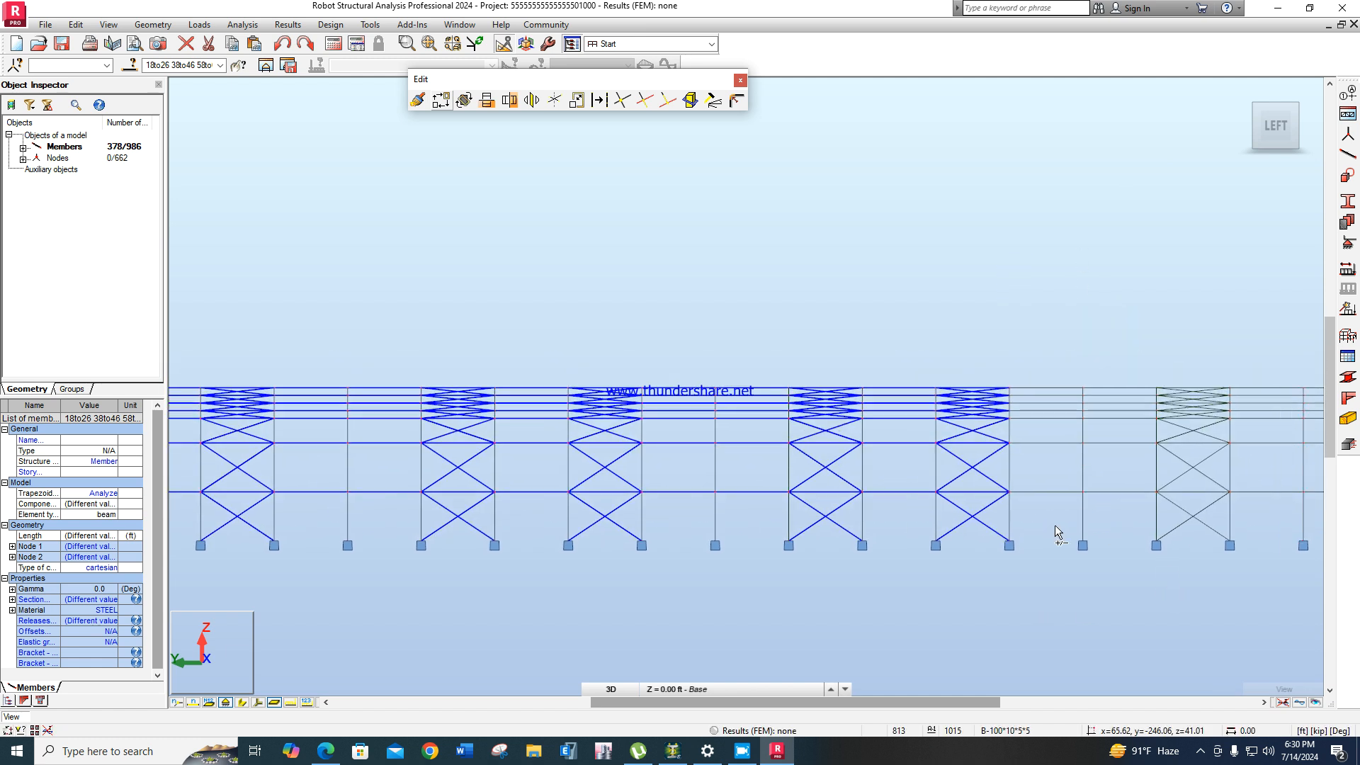
pyautogui.keyDown('ctrl'); pyautogui.moveTo(1038, 349); pyautogui.dragTo(1037, 349); pyautogui.keyUp('ctrl')
pyautogui.keyDown('ctrl'); pyautogui.moveTo(1117, 401); pyautogui.dragTo(1174, 342); pyautogui.keyUp('ctrl')
pyautogui.moveTo(1059, 544); pyautogui.dragTo(1027, 490, button='middle')
pyautogui.keyDown('ctrl'); pyautogui.moveTo(1014, 320); pyautogui.dragTo(1012, 291); pyautogui.keyUp('ctrl')
pyautogui.keyDown('ctrl'); pyautogui.moveTo(1094, 482); pyautogui.dragTo(1072, 291); pyautogui.keyUp('ctrl')
pyautogui.keyDown('ctrl'); pyautogui.moveTo(1172, 504); pyautogui.dragTo(1143, 296); pyautogui.keyUp('ctrl')
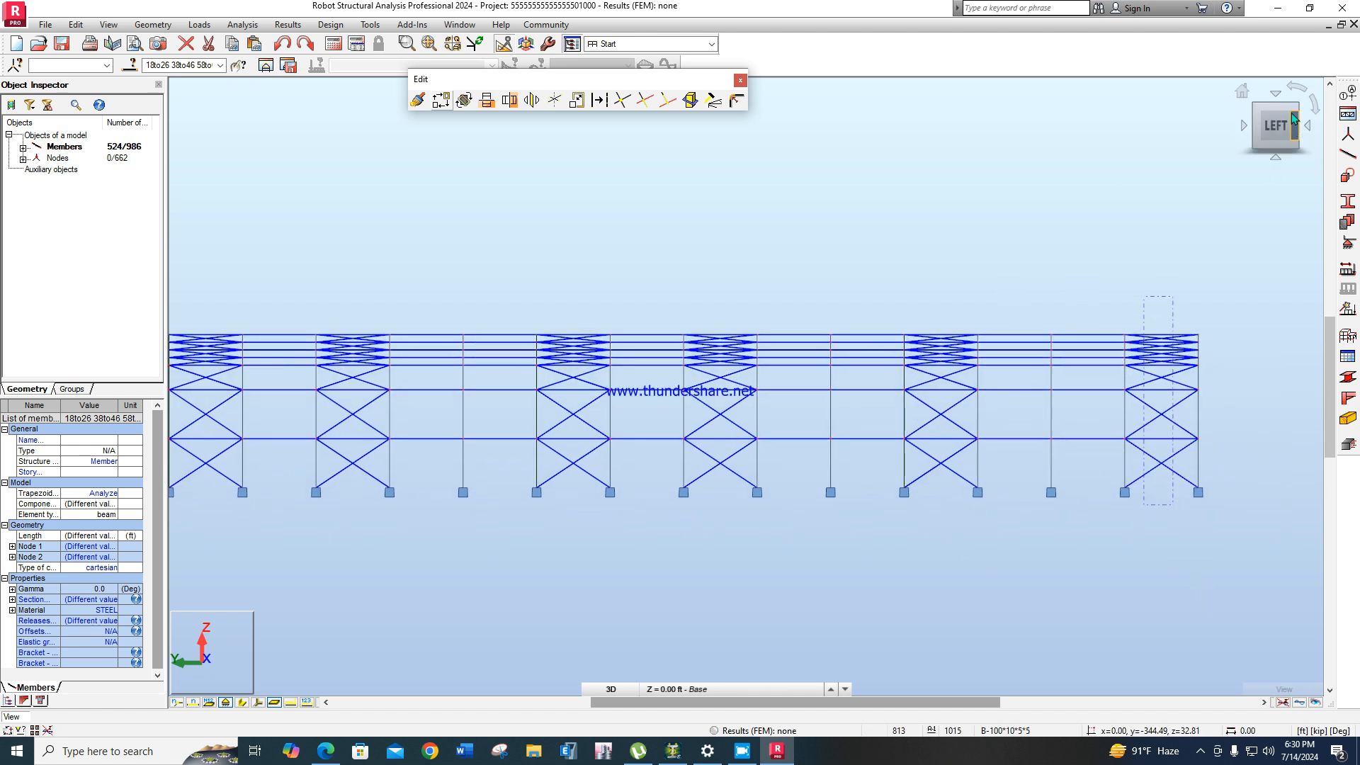
# Assign section B-100*10*5*5 to all selected bracing and longitudinal members.
pyautogui.click(1292, 107)
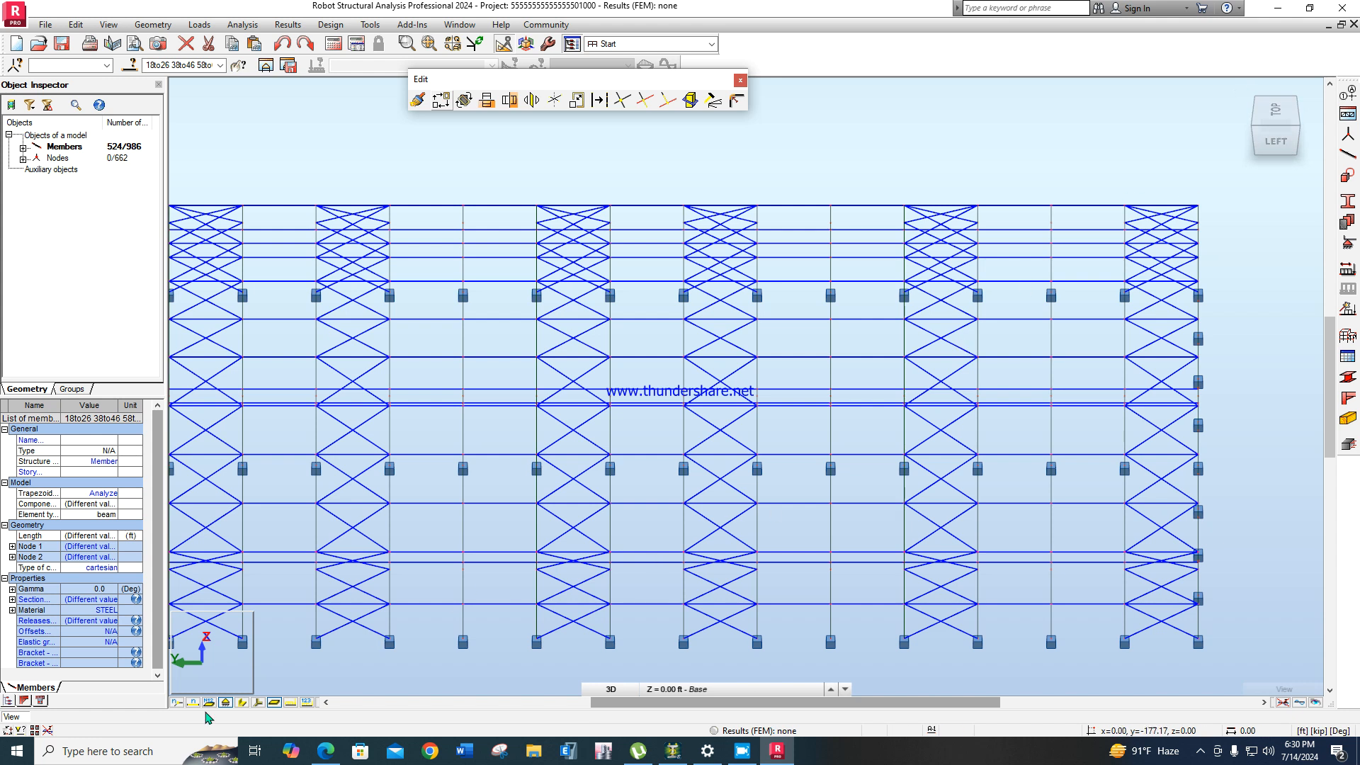
pyautogui.click(106, 599)
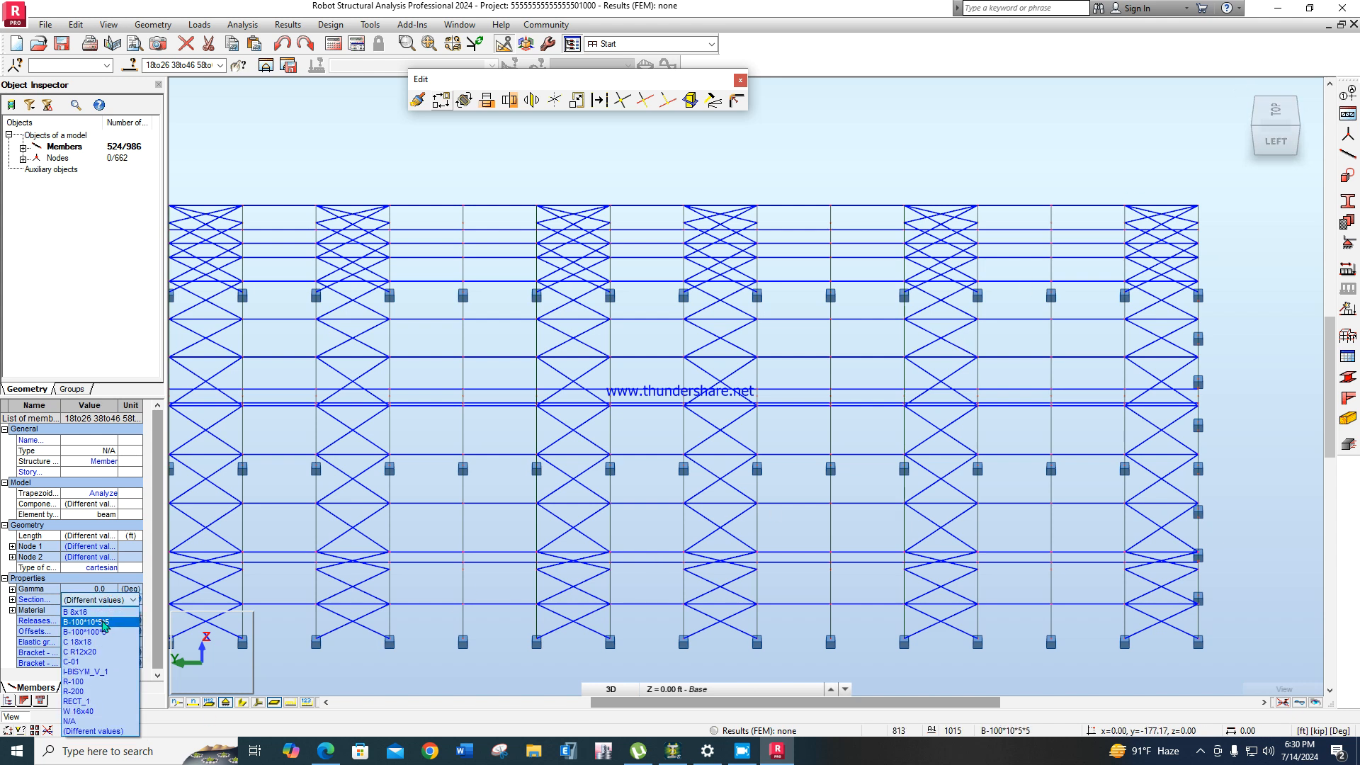
pyautogui.click(104, 622)
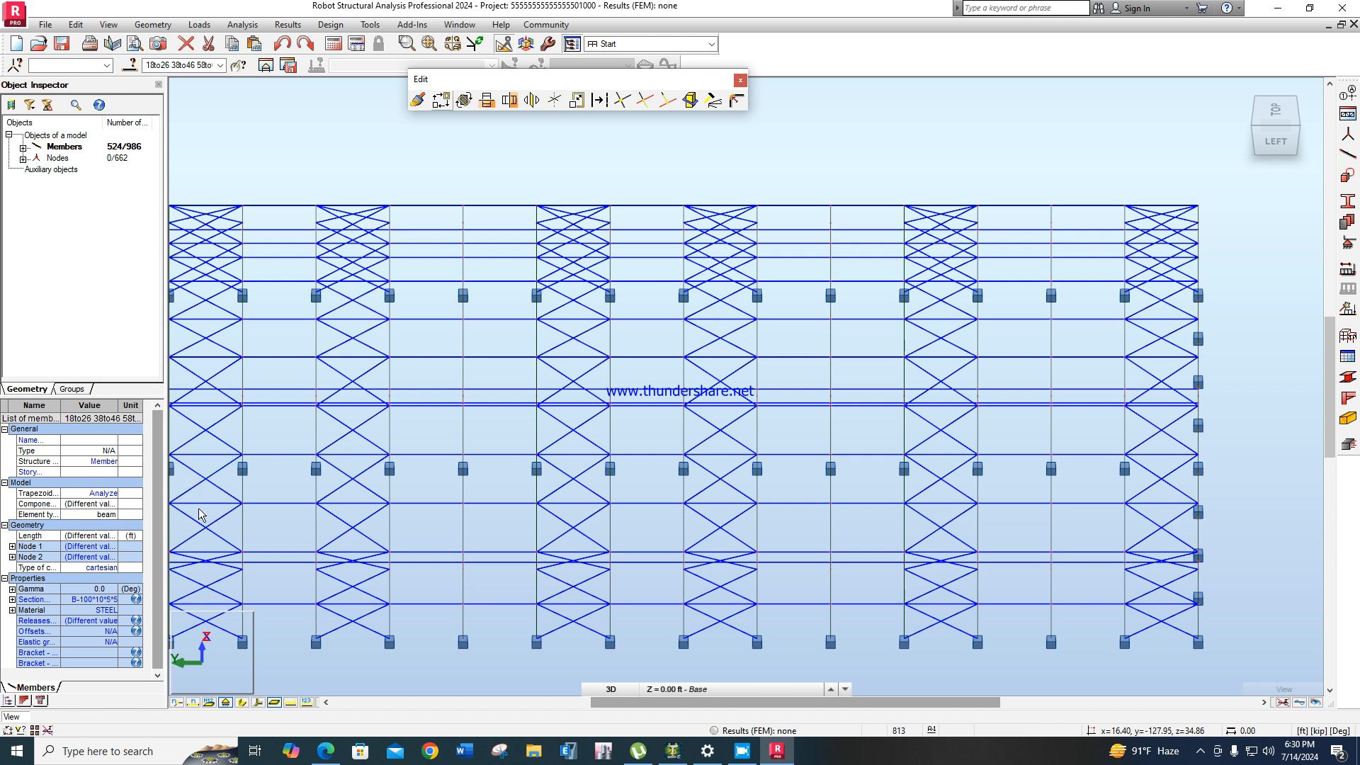
# Clear the member selection and examine the braced side wall and roof bays in an isometric view.
pyautogui.scroll(-4, 473, 350)
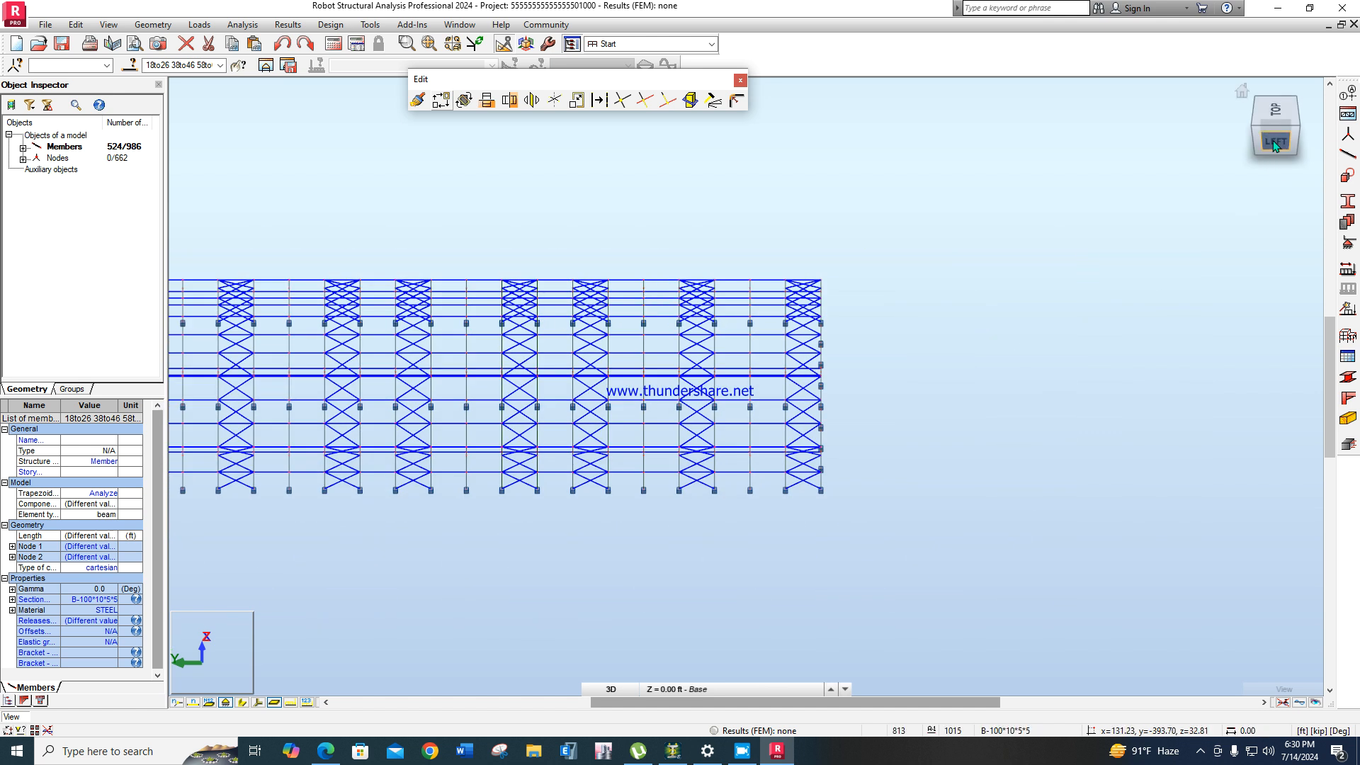
pyautogui.moveTo(1274, 145); pyautogui.dragTo(1297, 113)
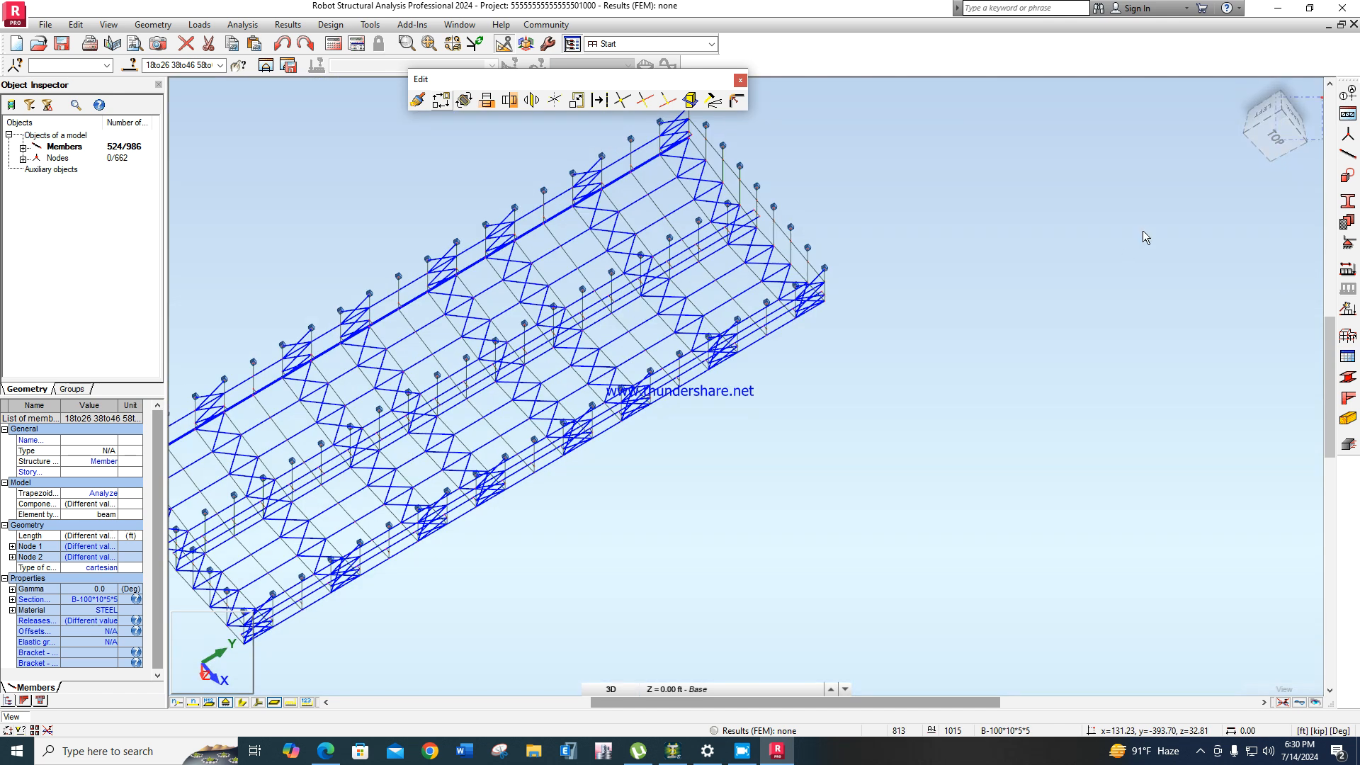
pyautogui.click(1284, 133)
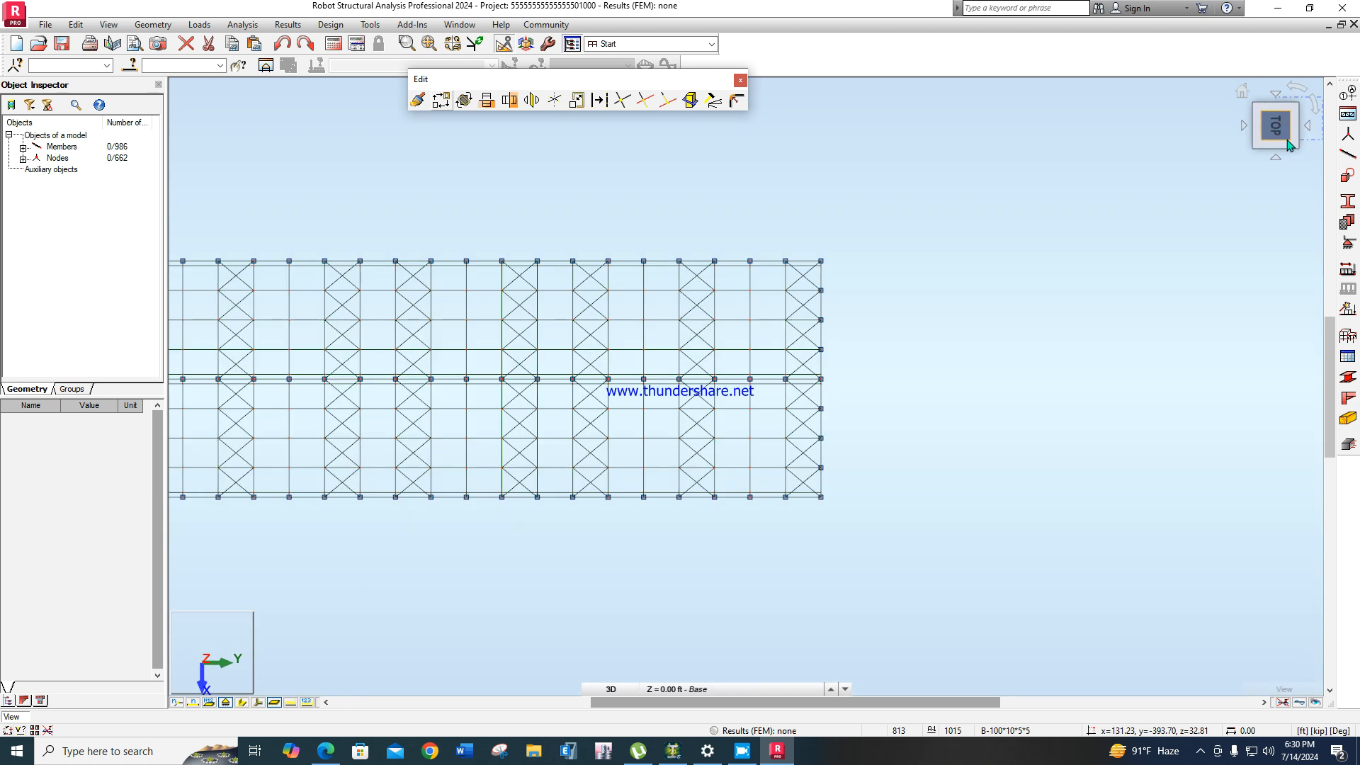
pyautogui.click(1295, 146)
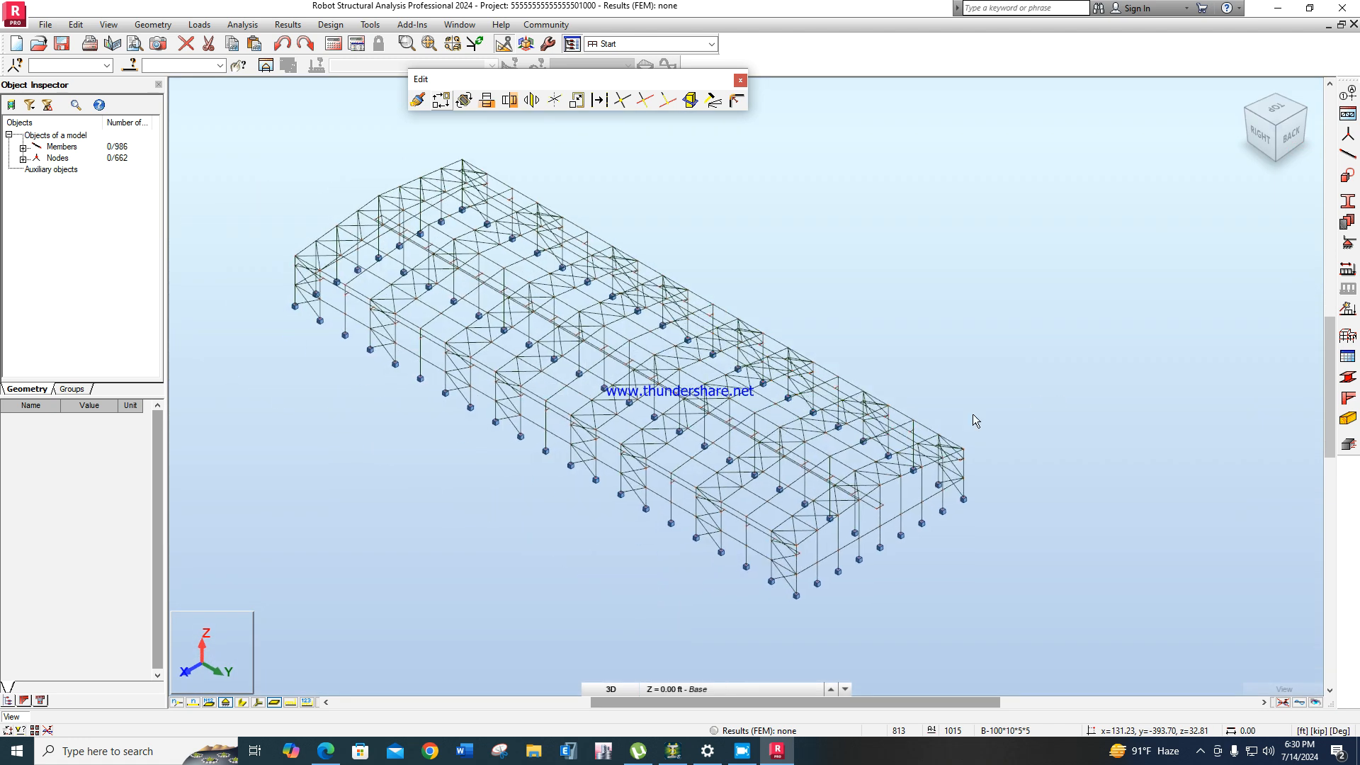
pyautogui.scroll(5, 623, 418)
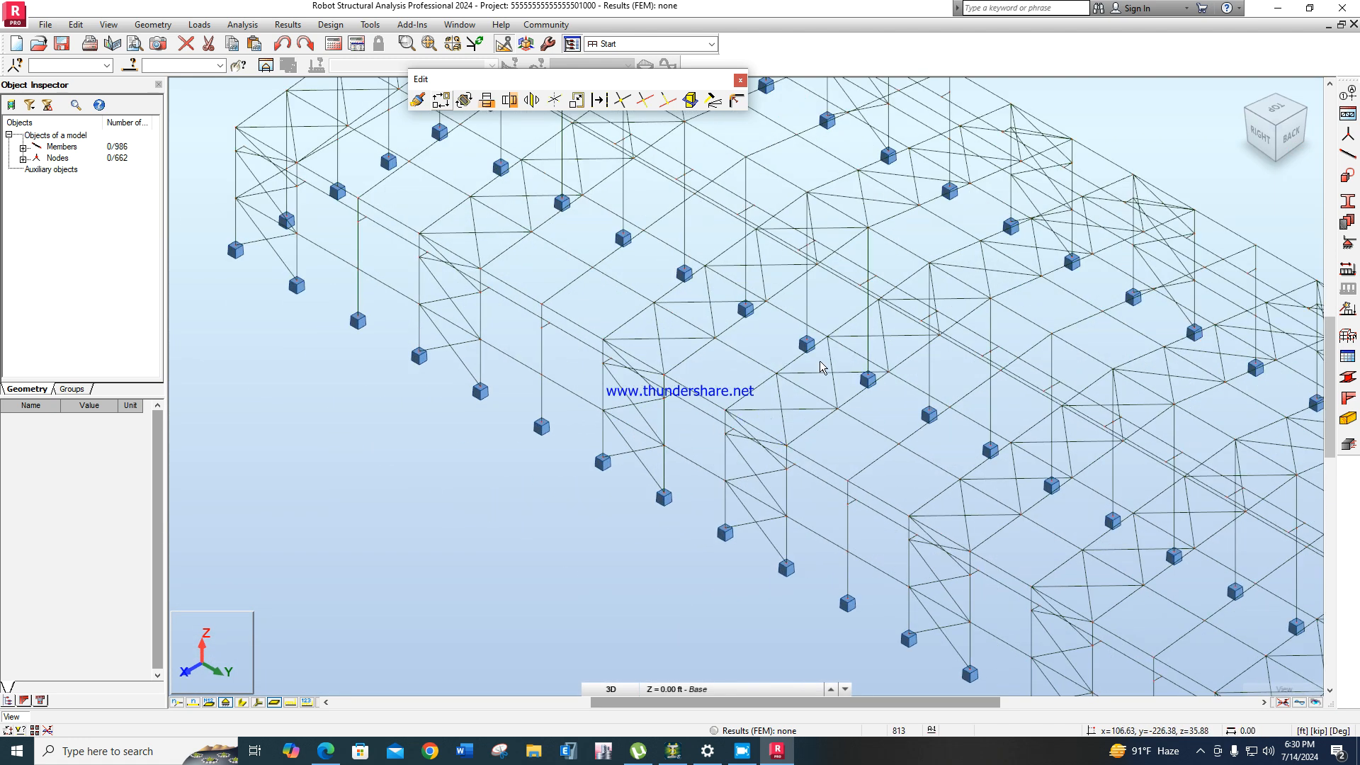
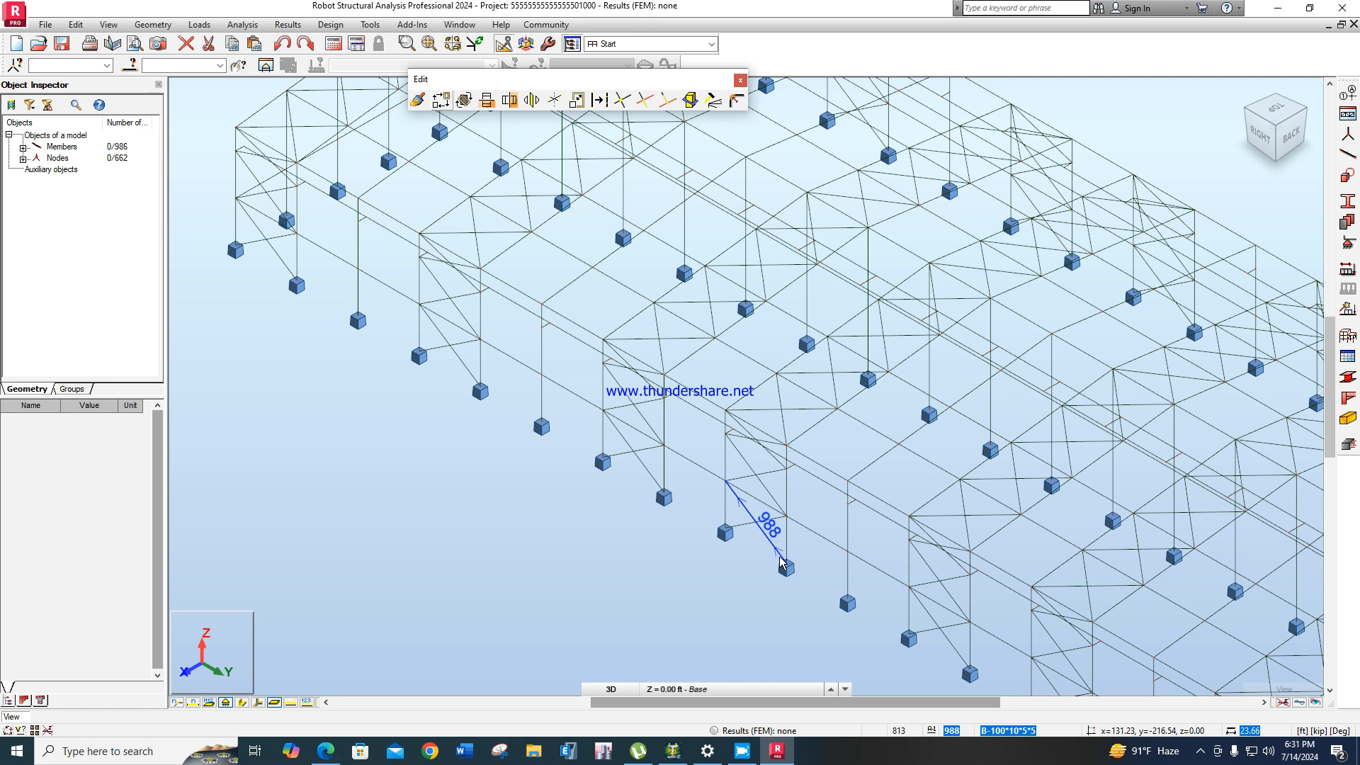
# Select all members that have the I-BISYM_V_1 section across the whole structure.
pyautogui.scroll(-5, 758, 559)
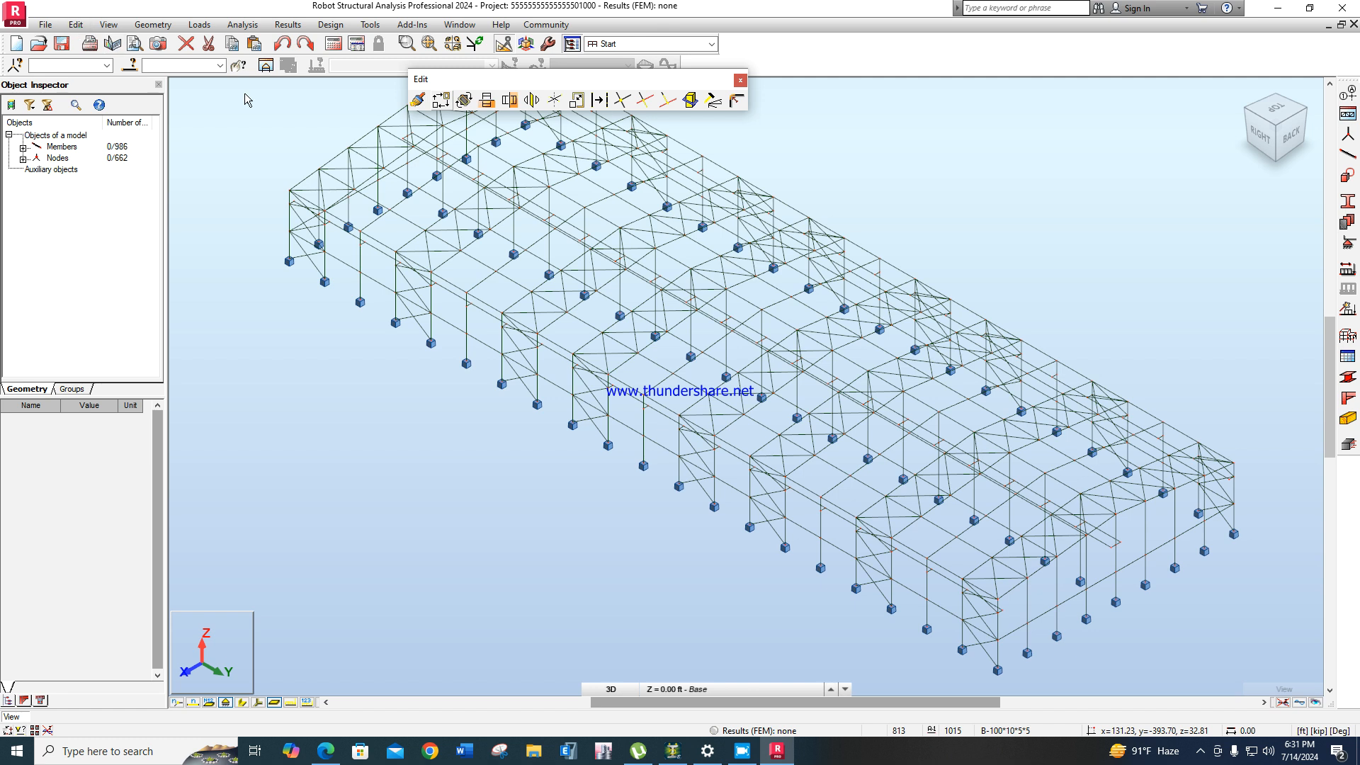
pyautogui.scroll(-3, 841, 192)
pyautogui.click(75, 24)
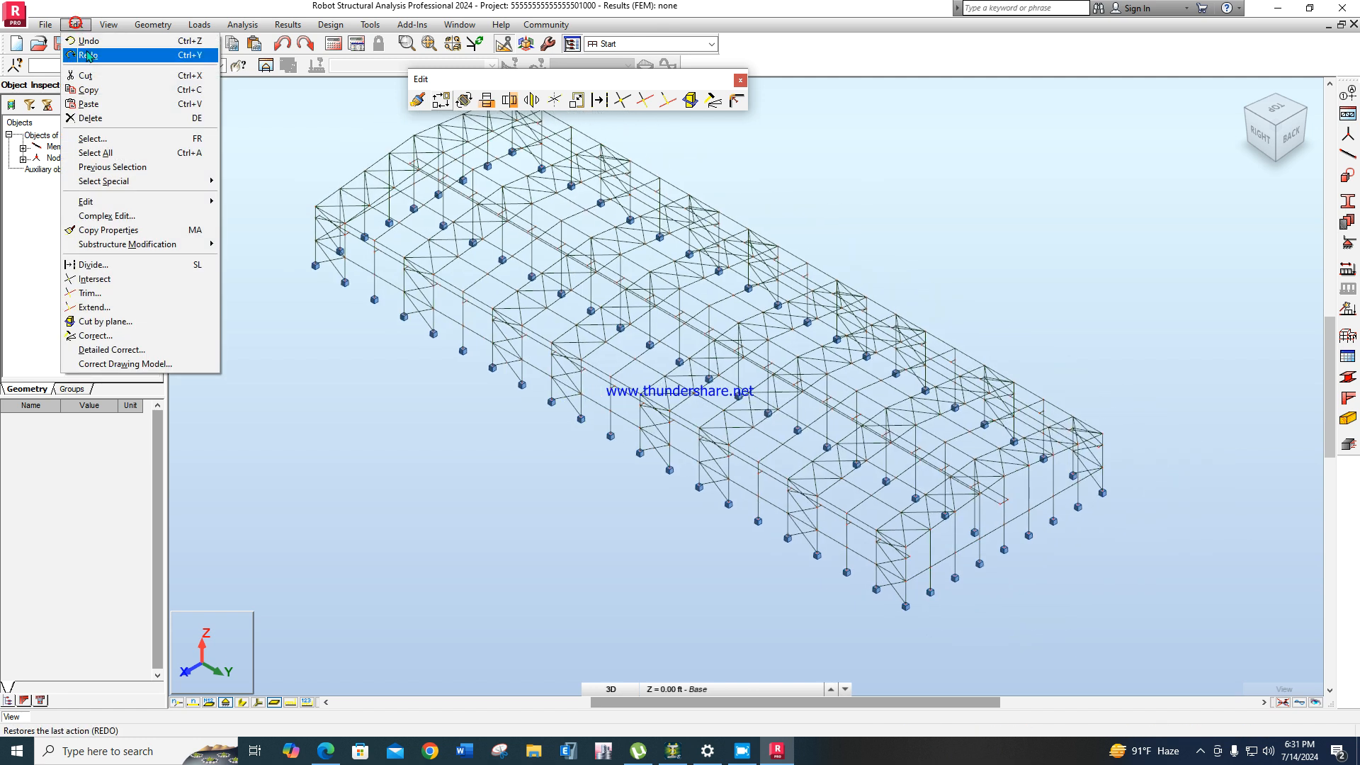
pyautogui.click(106, 138)
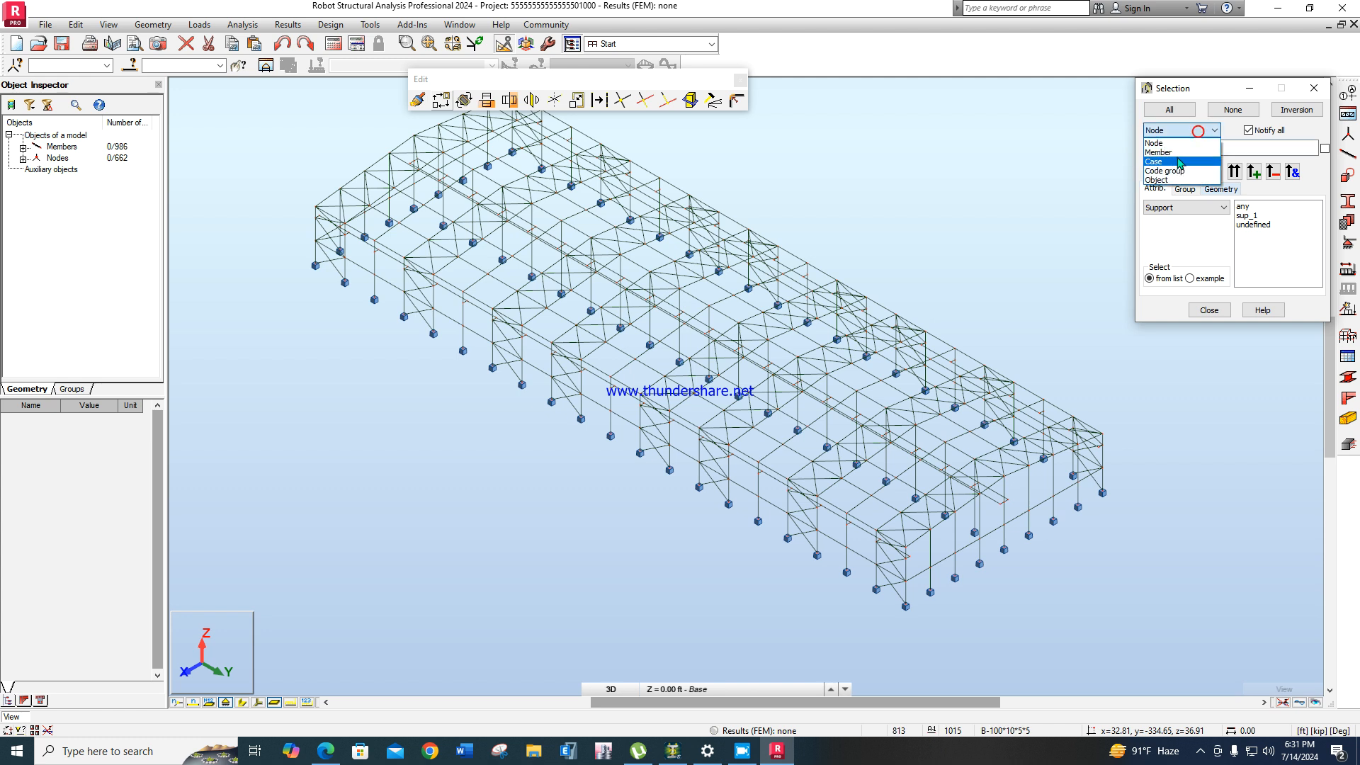
pyautogui.click(1170, 150)
pyautogui.doubleClick(1257, 234)
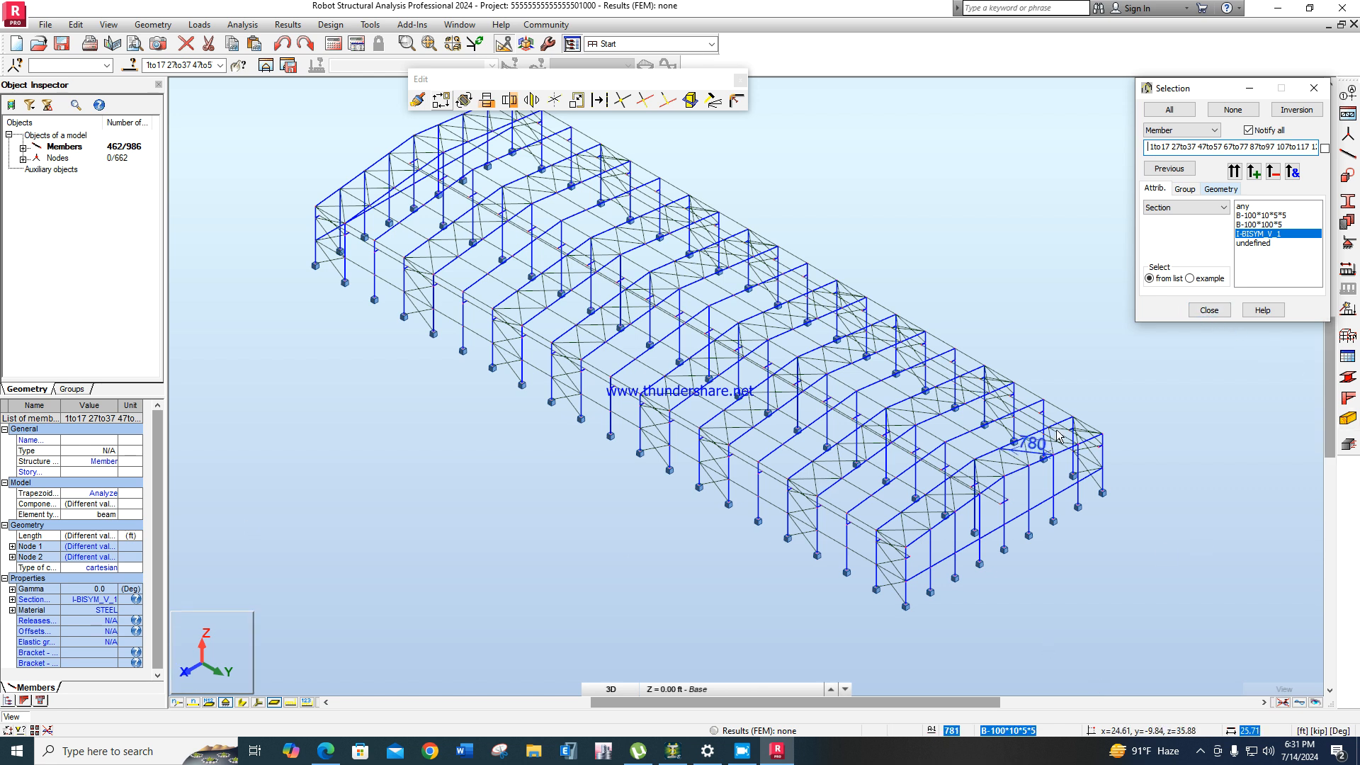
pyautogui.click(1209, 310)
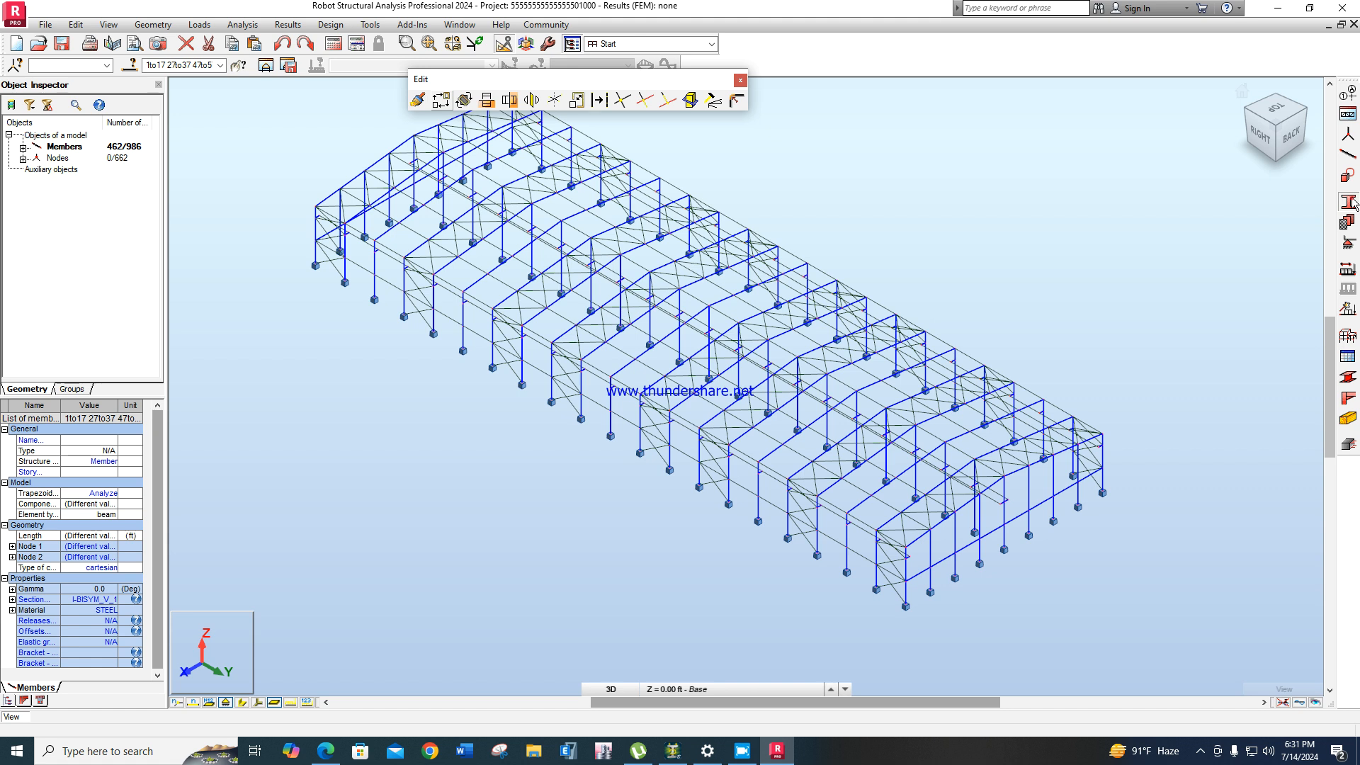
# Define a new tapered steel I-section with b 12, hw 16, tw 0.50 and tf 0.50 in at both ends.
pyautogui.click(1347, 200)
pyautogui.click(532, 102)
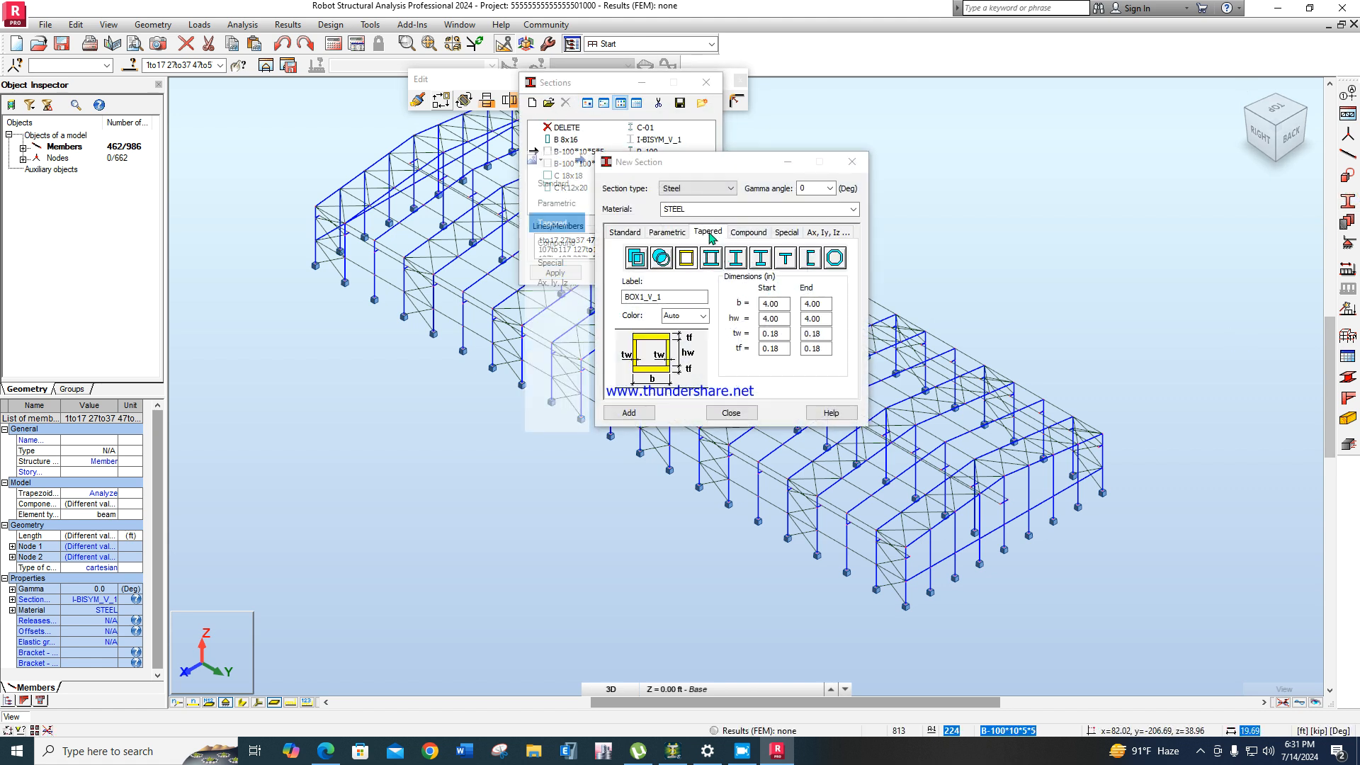
pyautogui.click(737, 258)
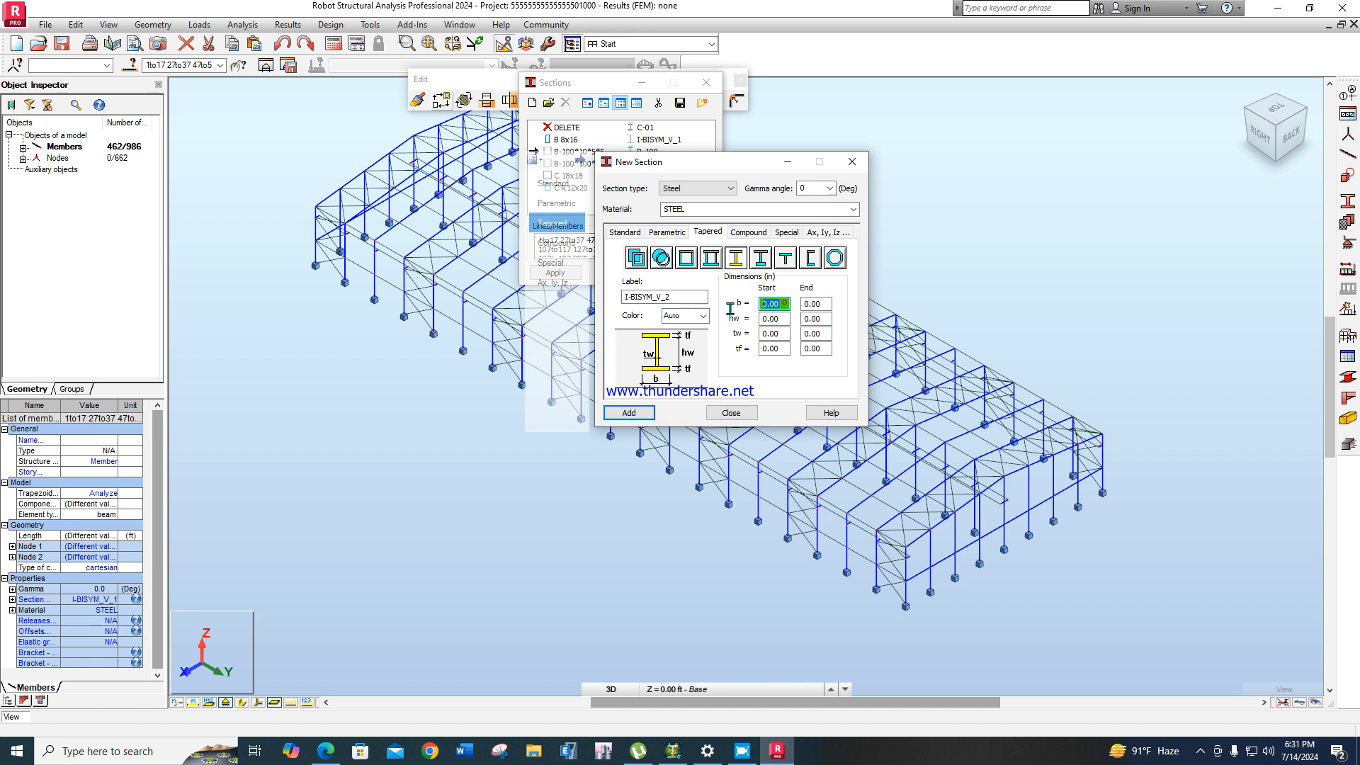
pyautogui.write('12')
pyautogui.click(786, 320)
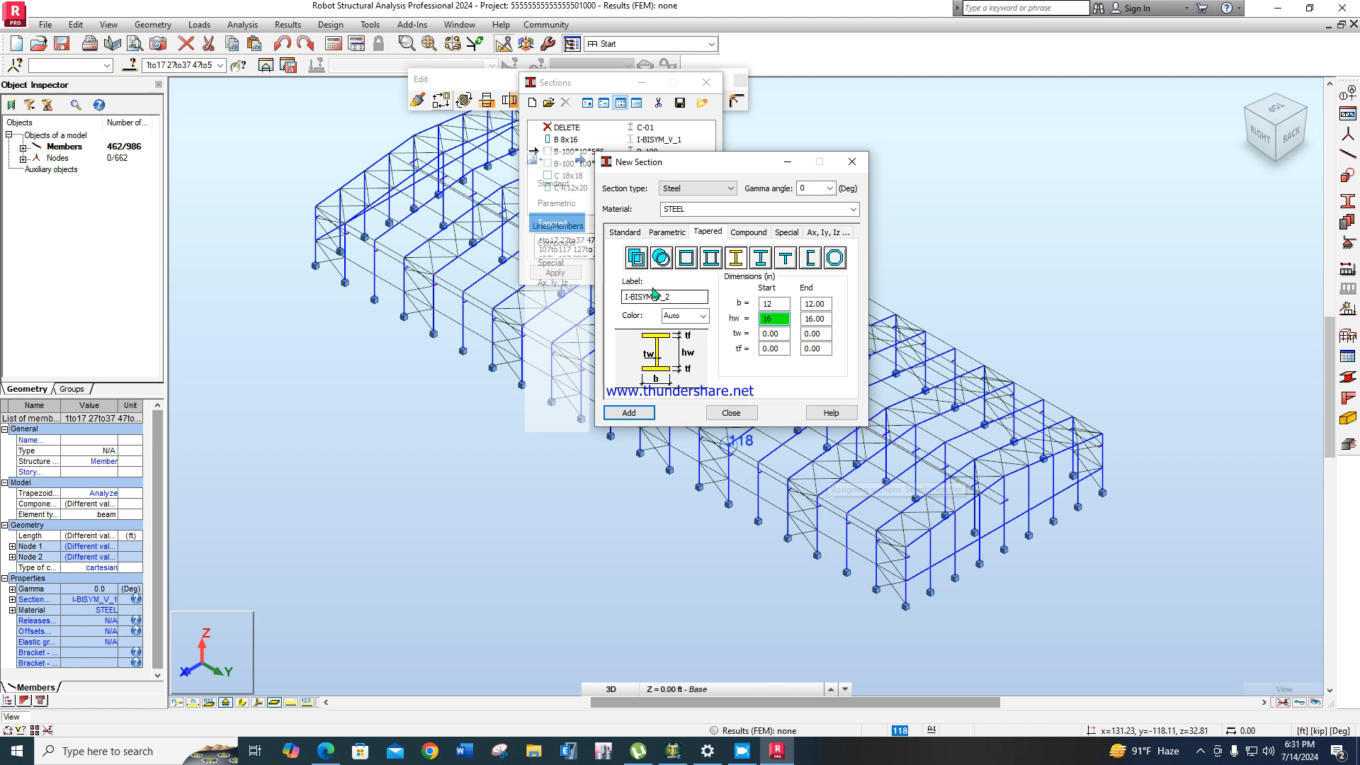
pyautogui.click(774, 334)
pyautogui.write('0')
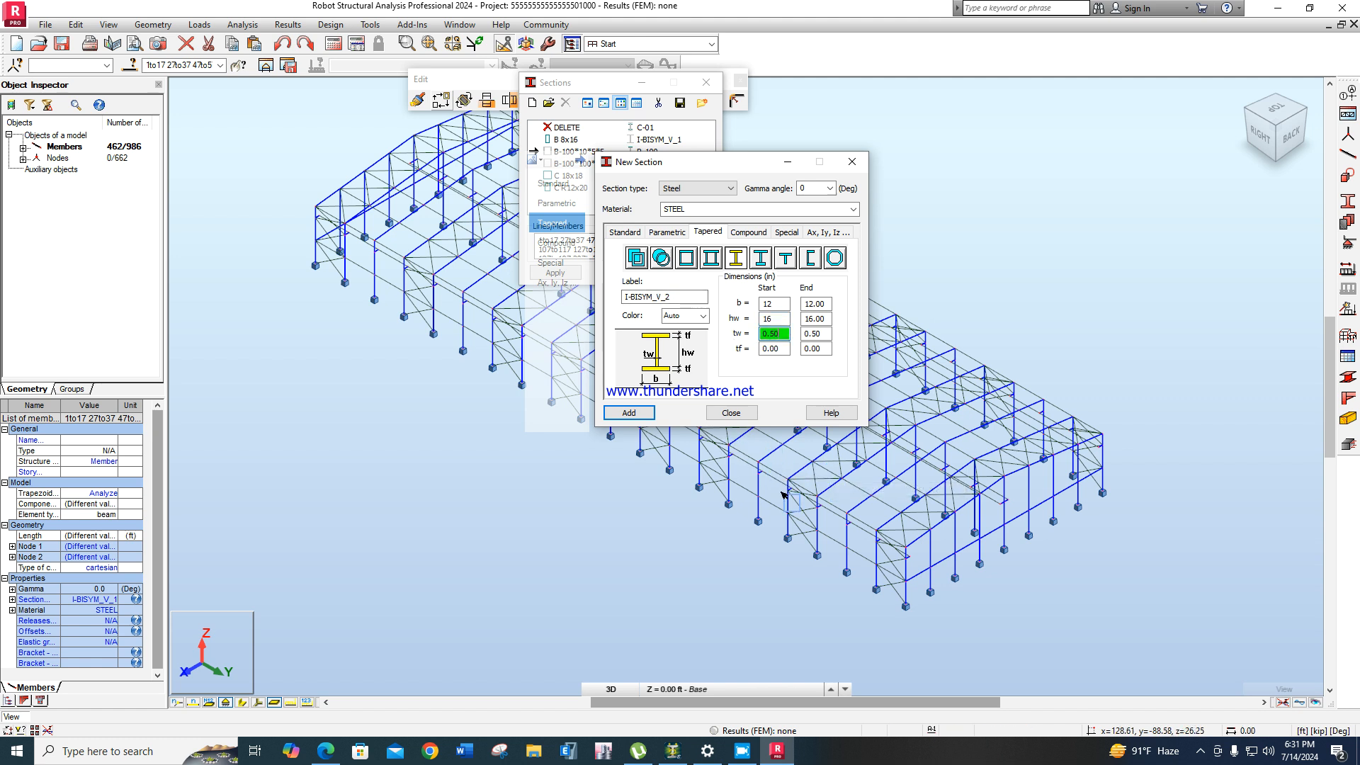
pyautogui.click(774, 348)
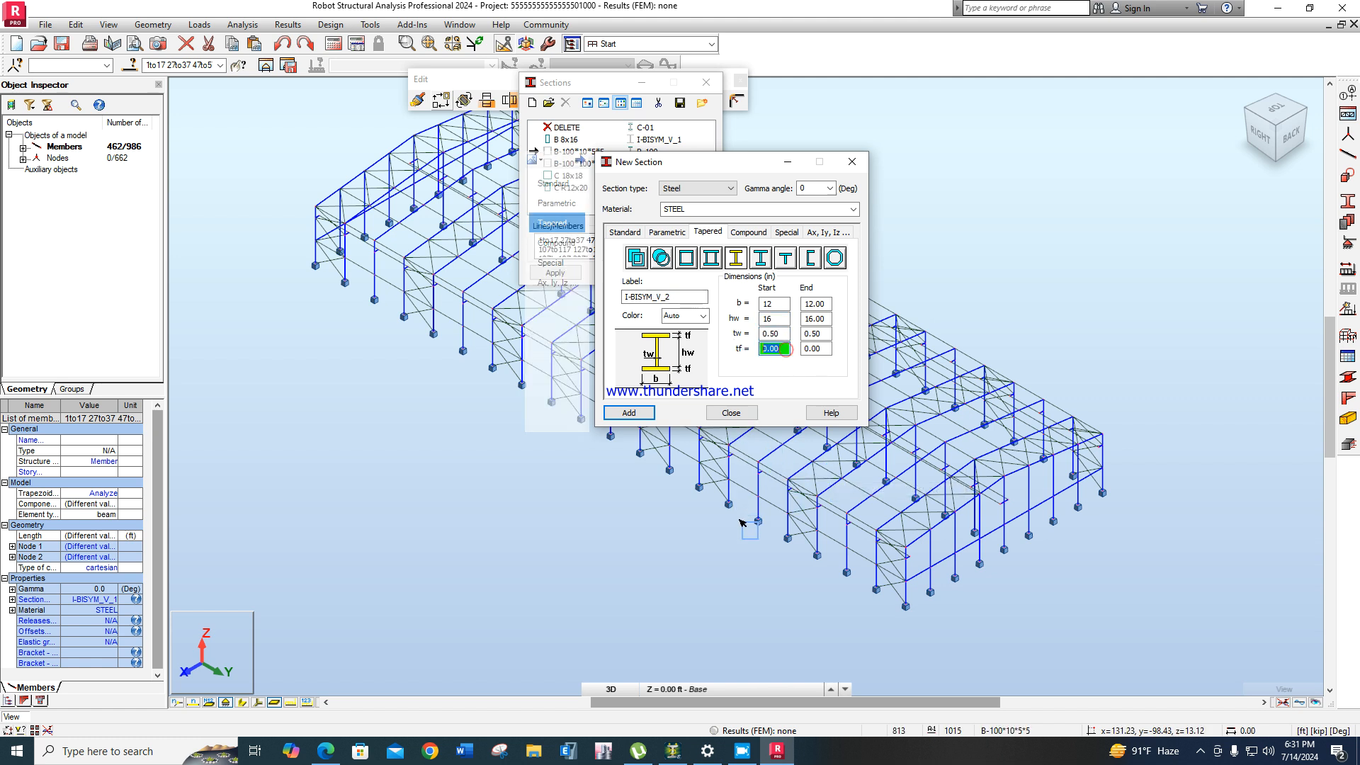
# Label the new tapered section COMMON SECTION and add it to the available sections.
pyautogui.click(685, 303)
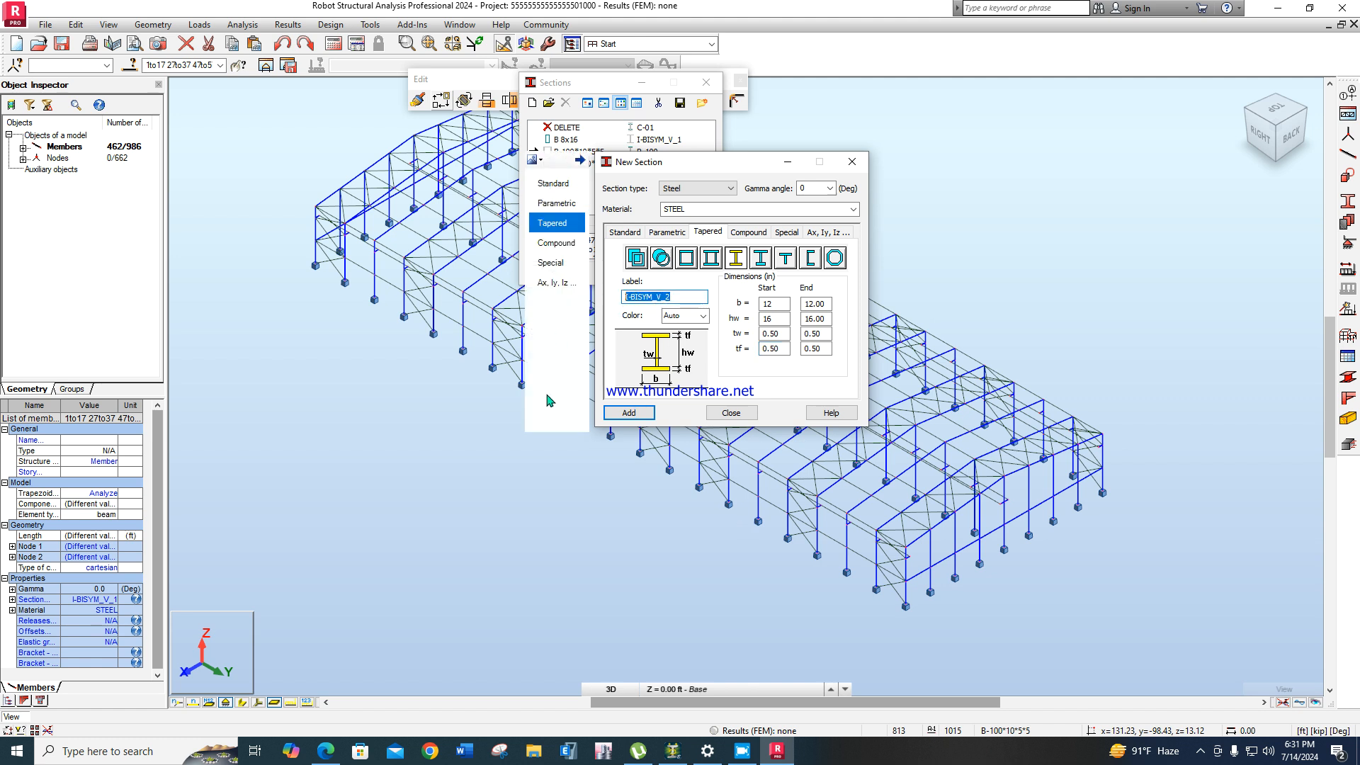
pyautogui.write('COMMON SECTION')
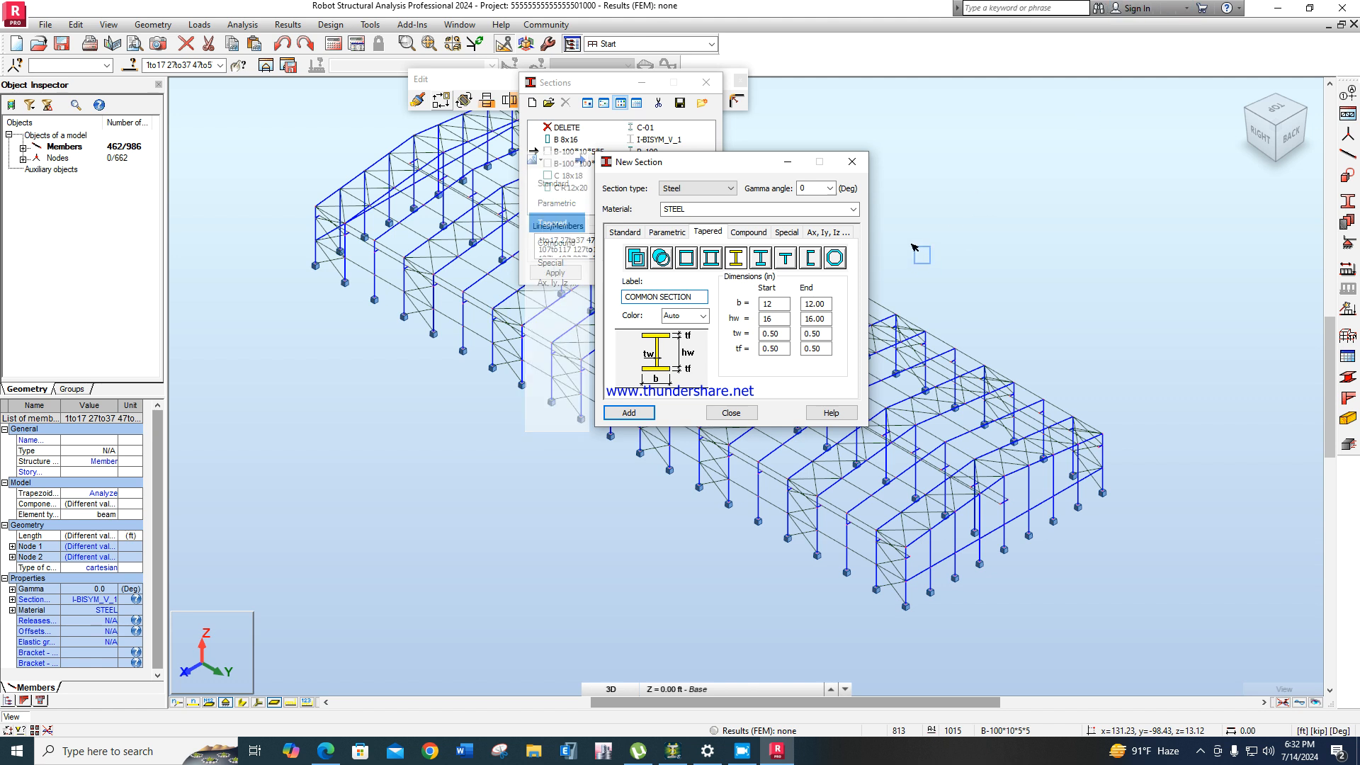
pyautogui.click(637, 413)
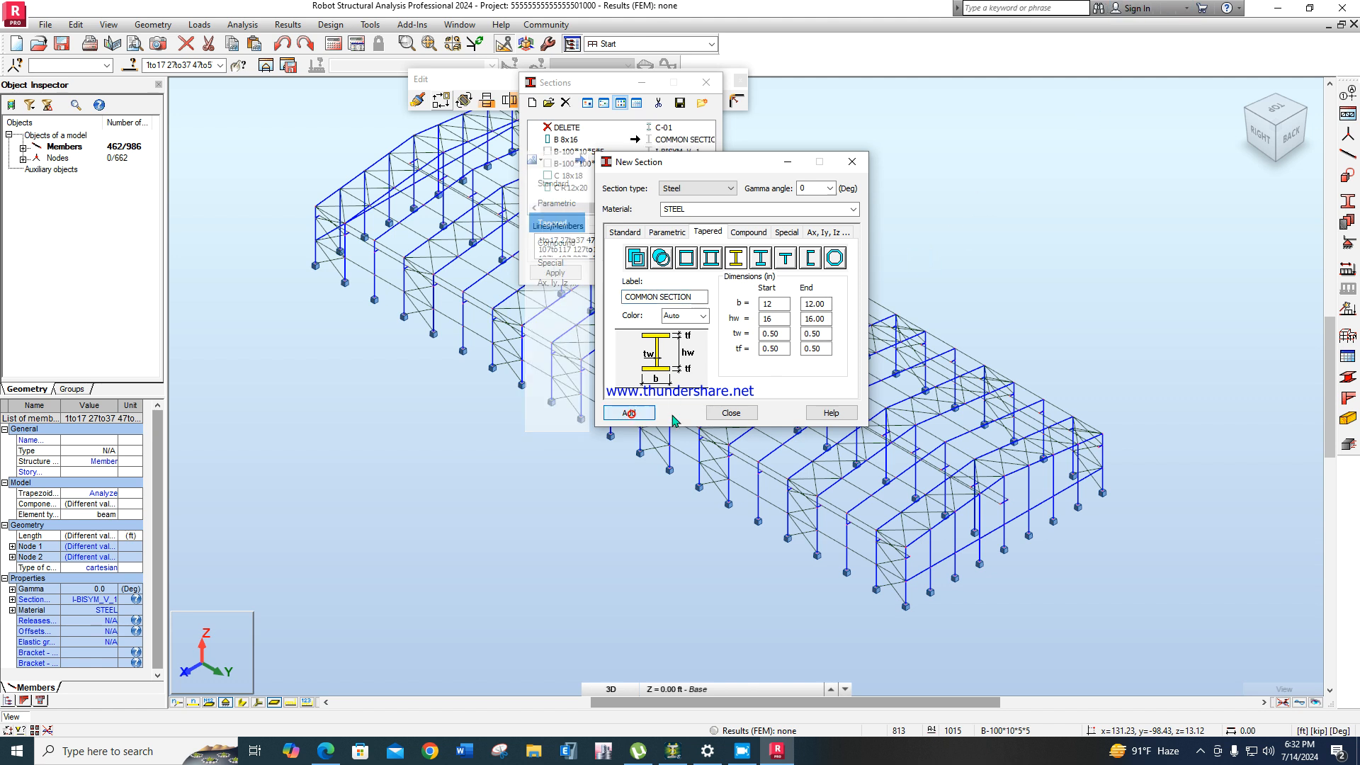
pyautogui.click(733, 416)
# Assign COMMON SECTION to the selected frame members and clear the selection.
pyautogui.click(110, 600)
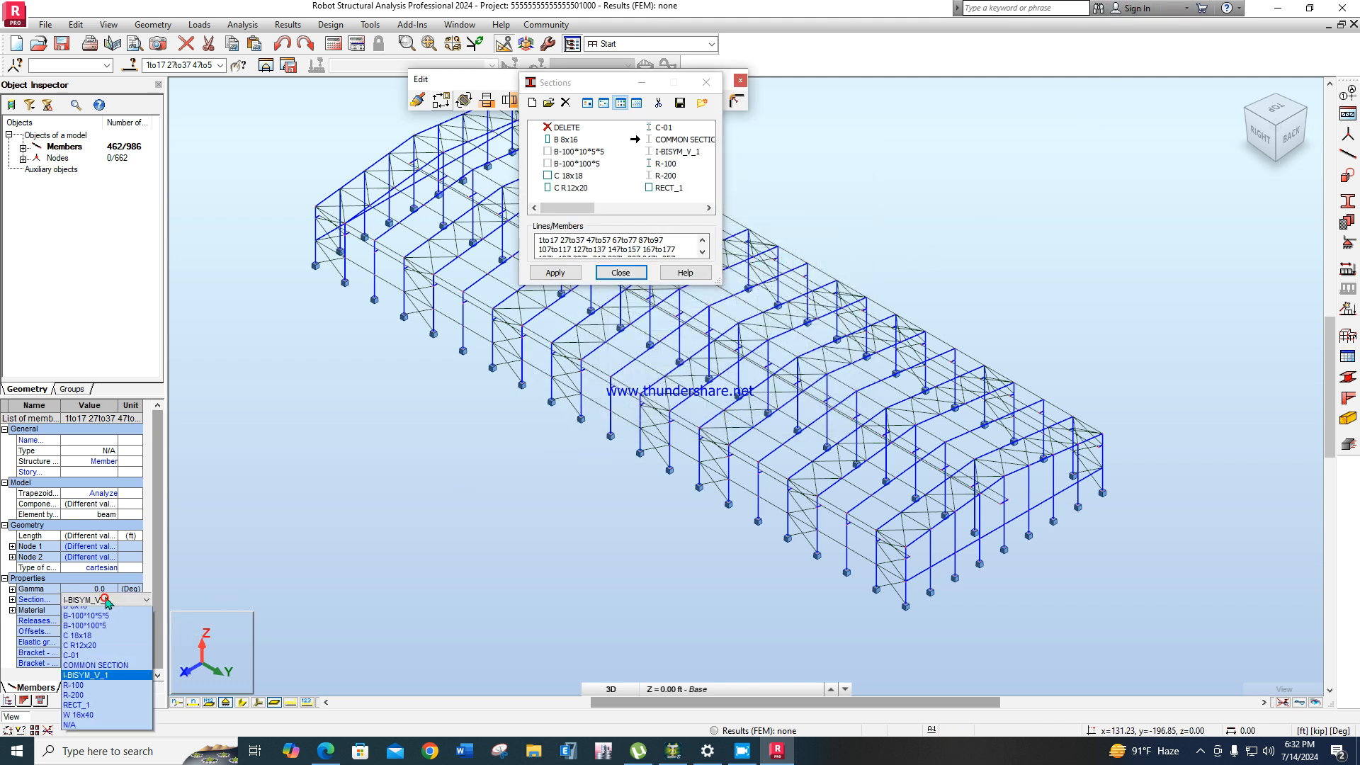
pyautogui.click(95, 672)
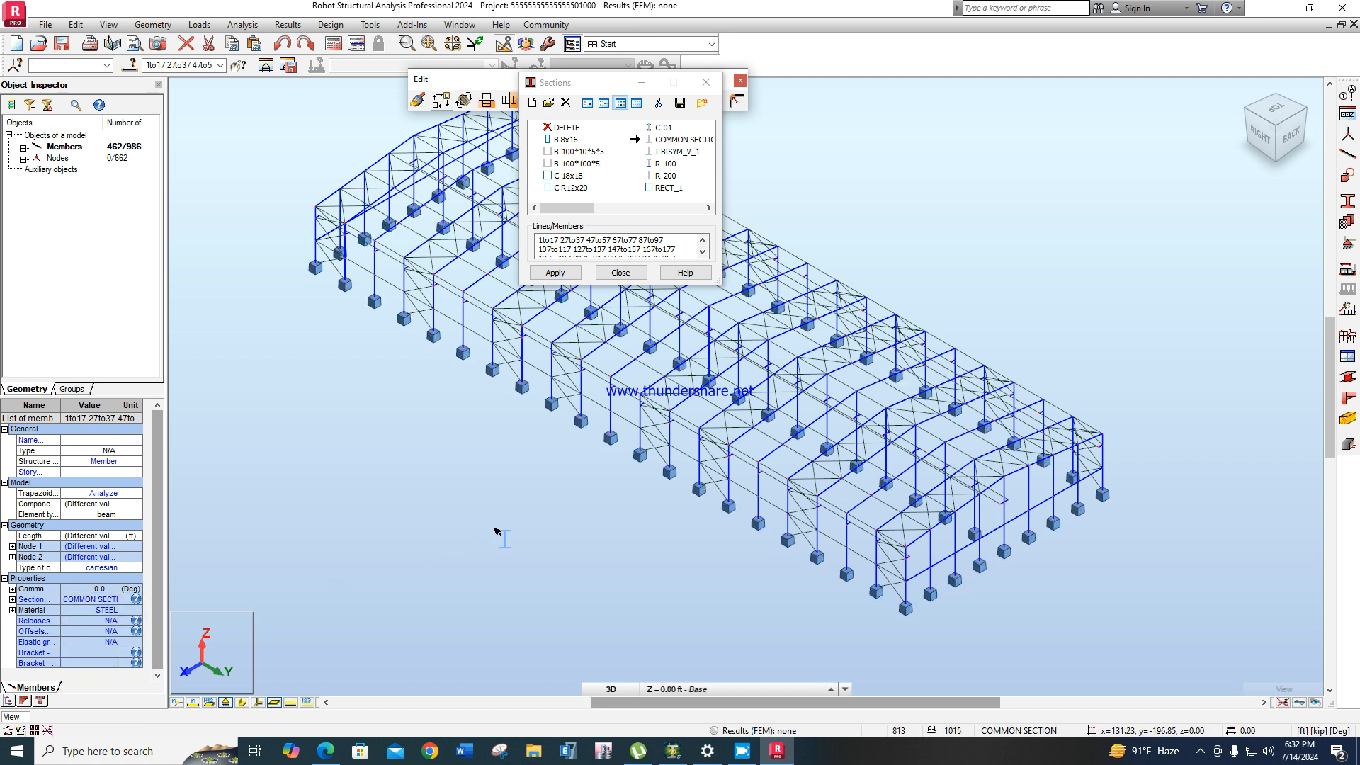
pyautogui.click(555, 272)
pyautogui.click(621, 272)
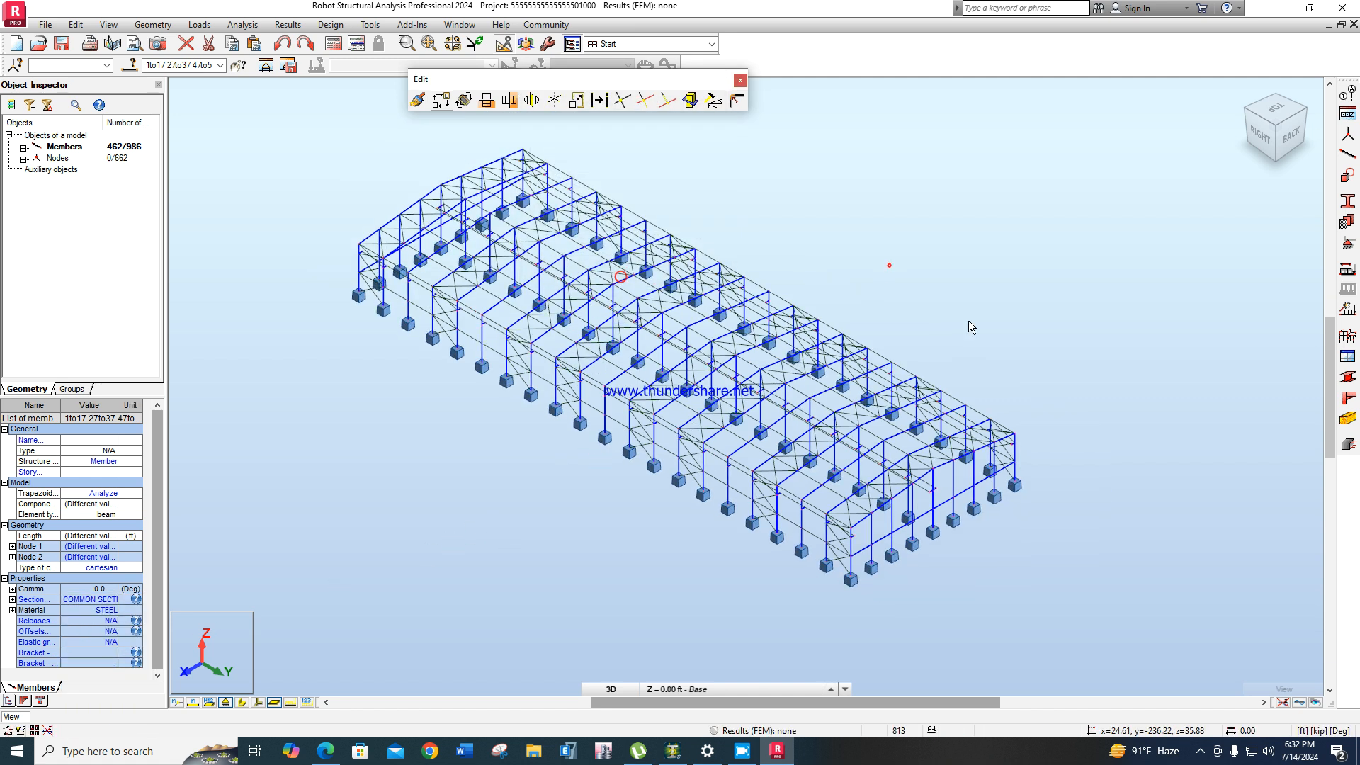
pyautogui.click(894, 267)
# Display the structure with materials on and with shadow and ground turned off.
pyautogui.click(1318, 703)
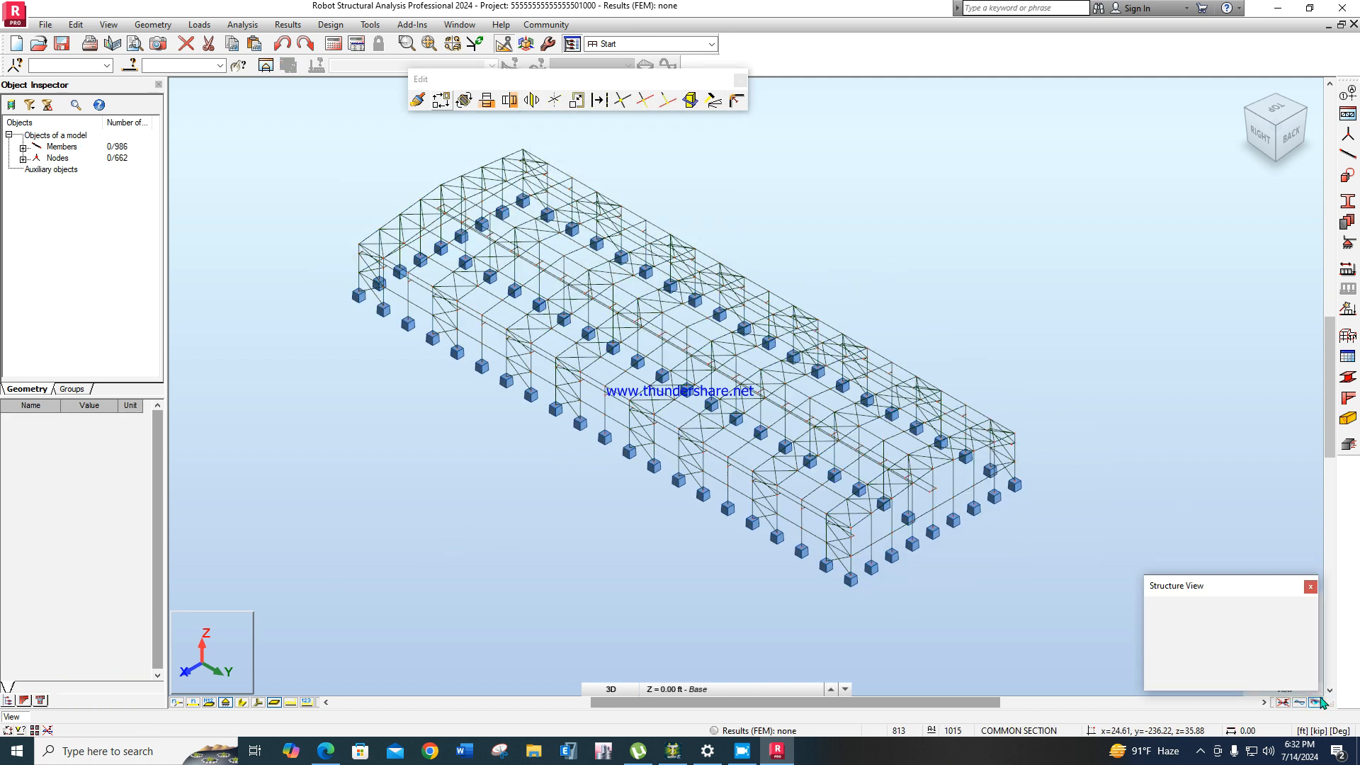
pyautogui.scroll(1, 825, 394)
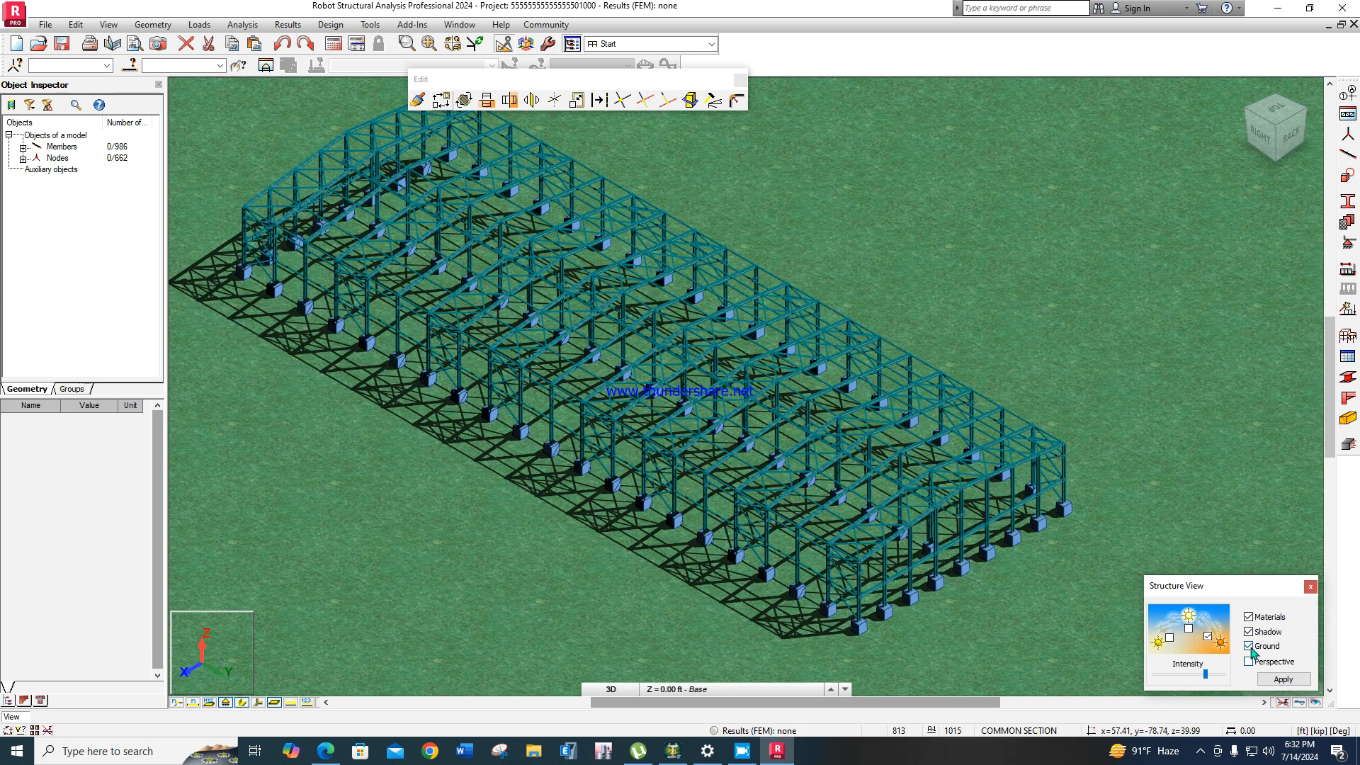
pyautogui.click(1281, 680)
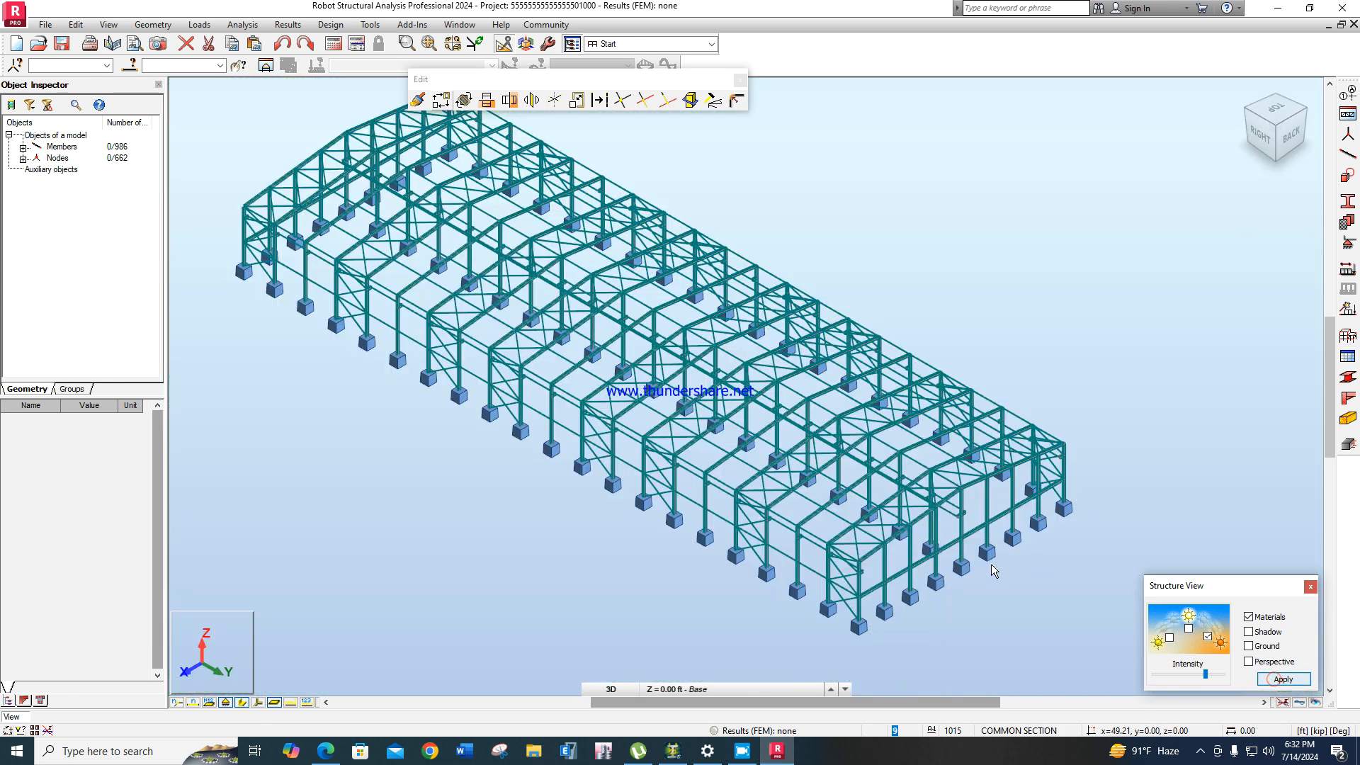
# Examine the rendered column brackets and the longitudinal members running between them along the side wall.
pyautogui.scroll(5, 656, 437)
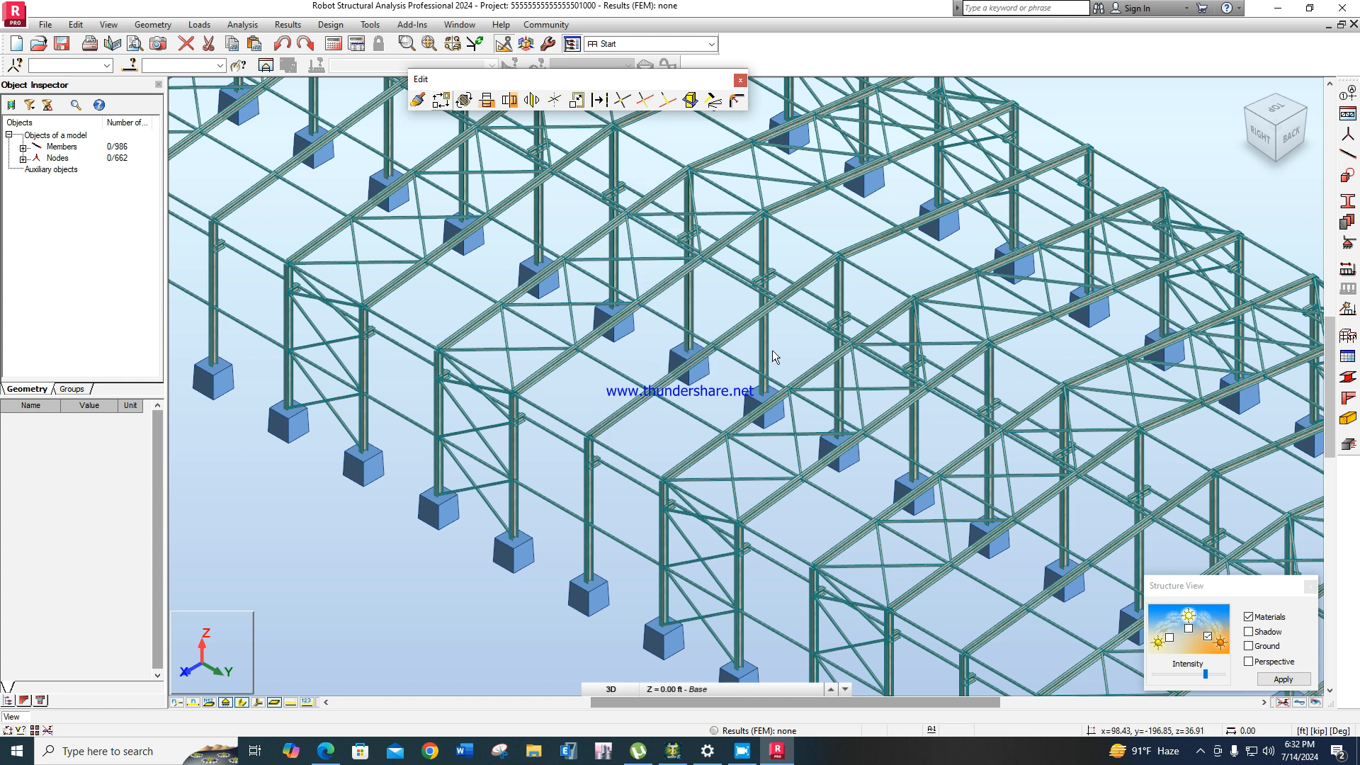
pyautogui.scroll(-3, 828, 354)
pyautogui.scroll(3, 832, 352)
pyautogui.scroll(3, 830, 334)
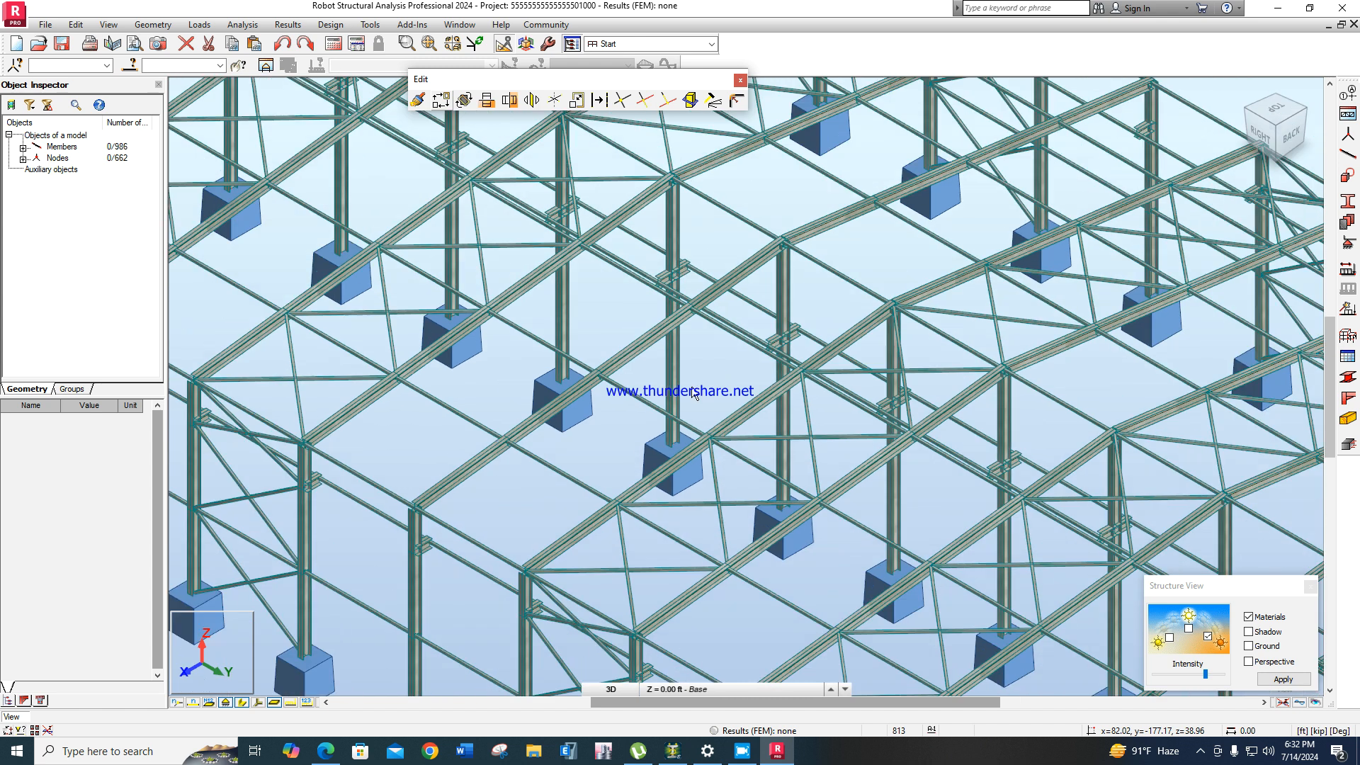
pyautogui.scroll(2, 612, 334)
pyautogui.scroll(2, 548, 390)
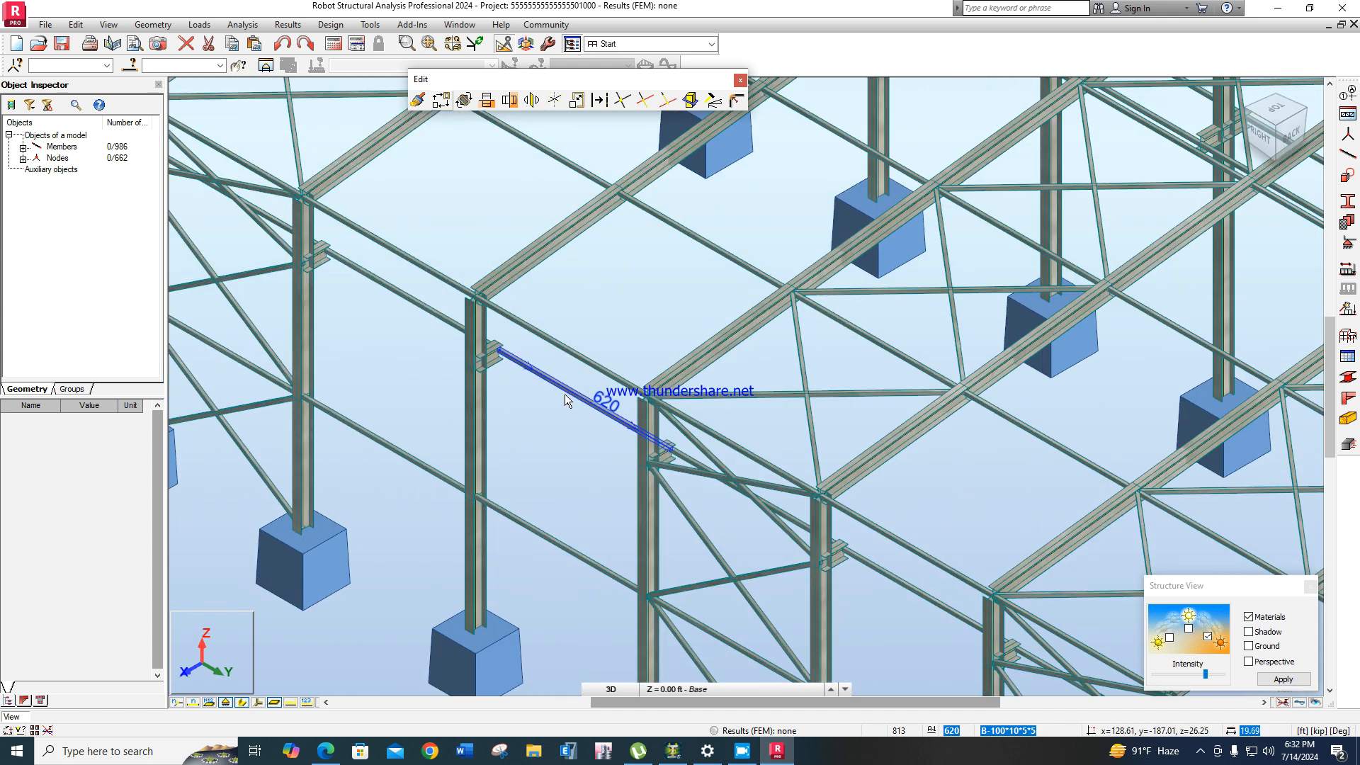
pyautogui.scroll(-3, 566, 398)
pyautogui.scroll(2, 555, 402)
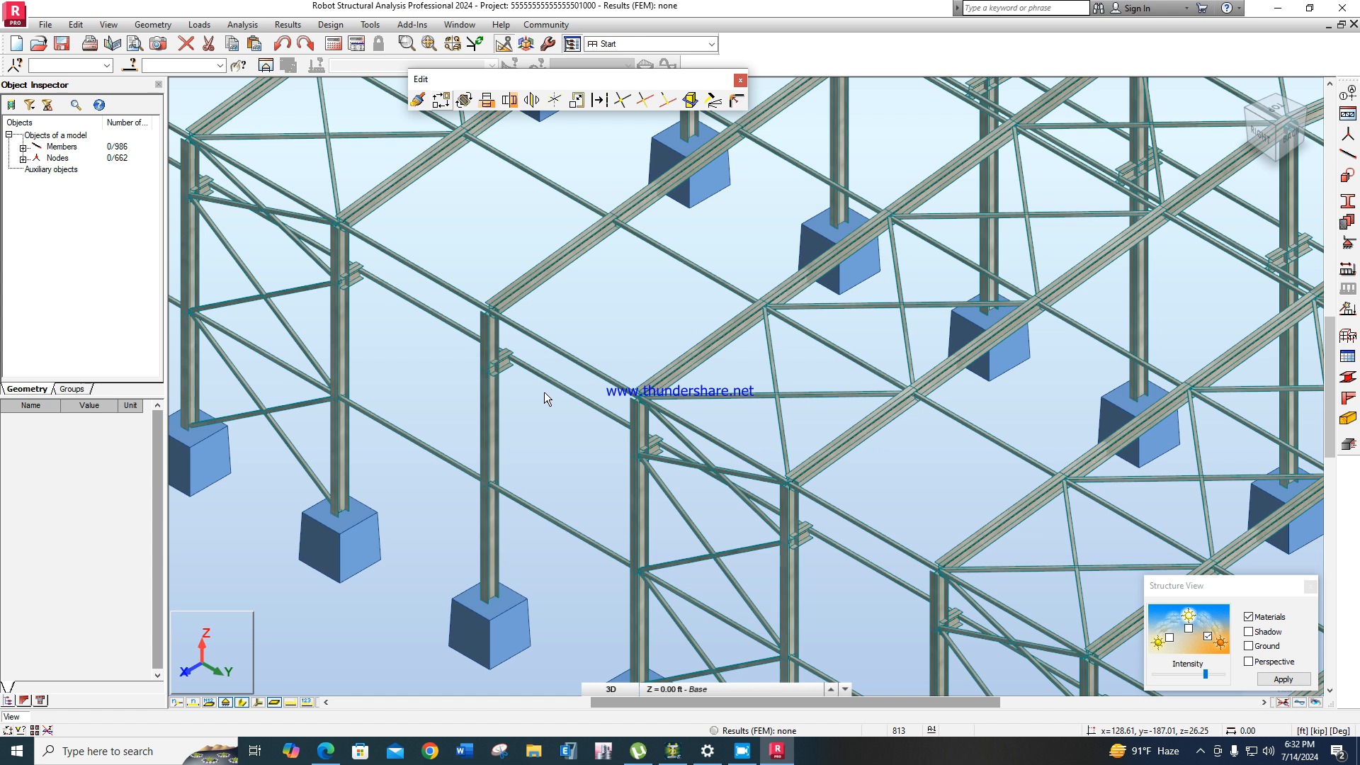
pyautogui.scroll(1, 544, 400)
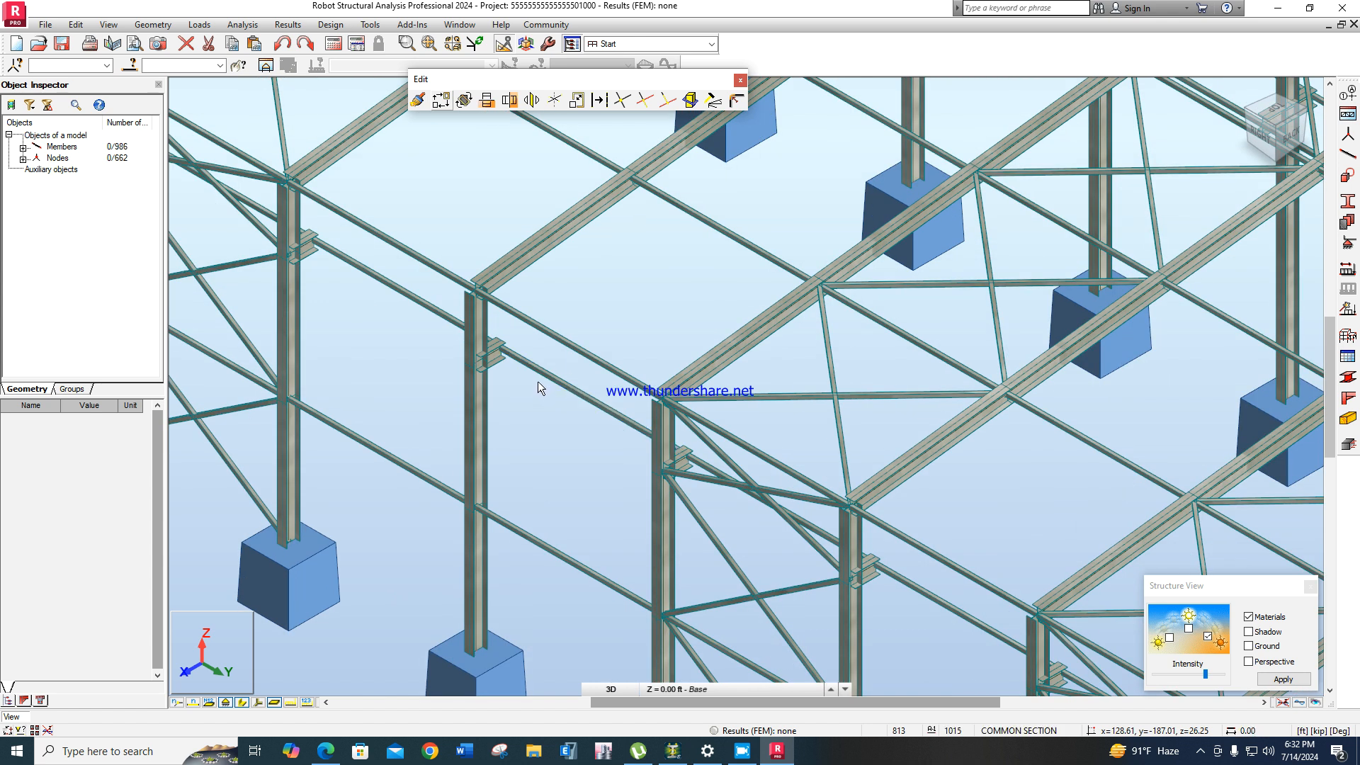
pyautogui.scroll(-3, 536, 379)
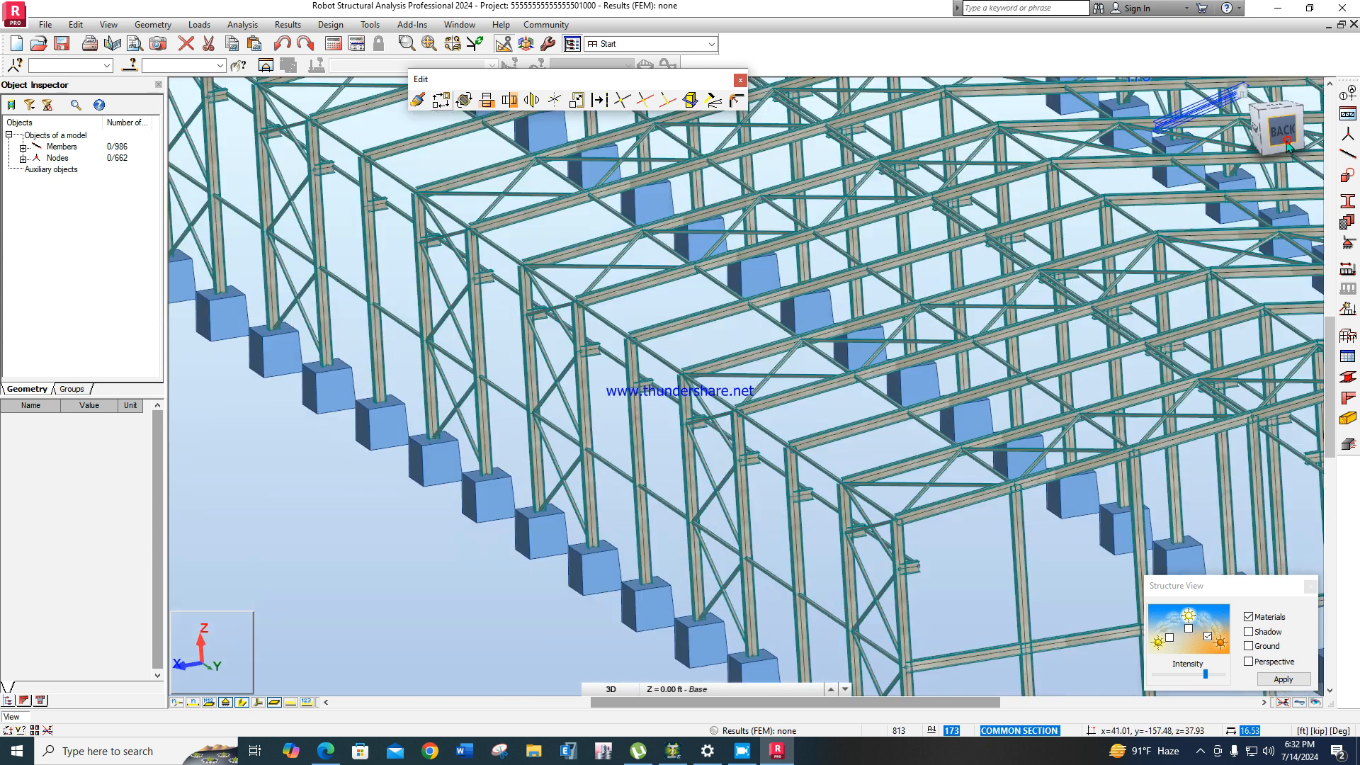
# In the back view, select the bracket and longitudinal beam members at both outer column lines and the ridge column line.
pyautogui.click(1286, 145)
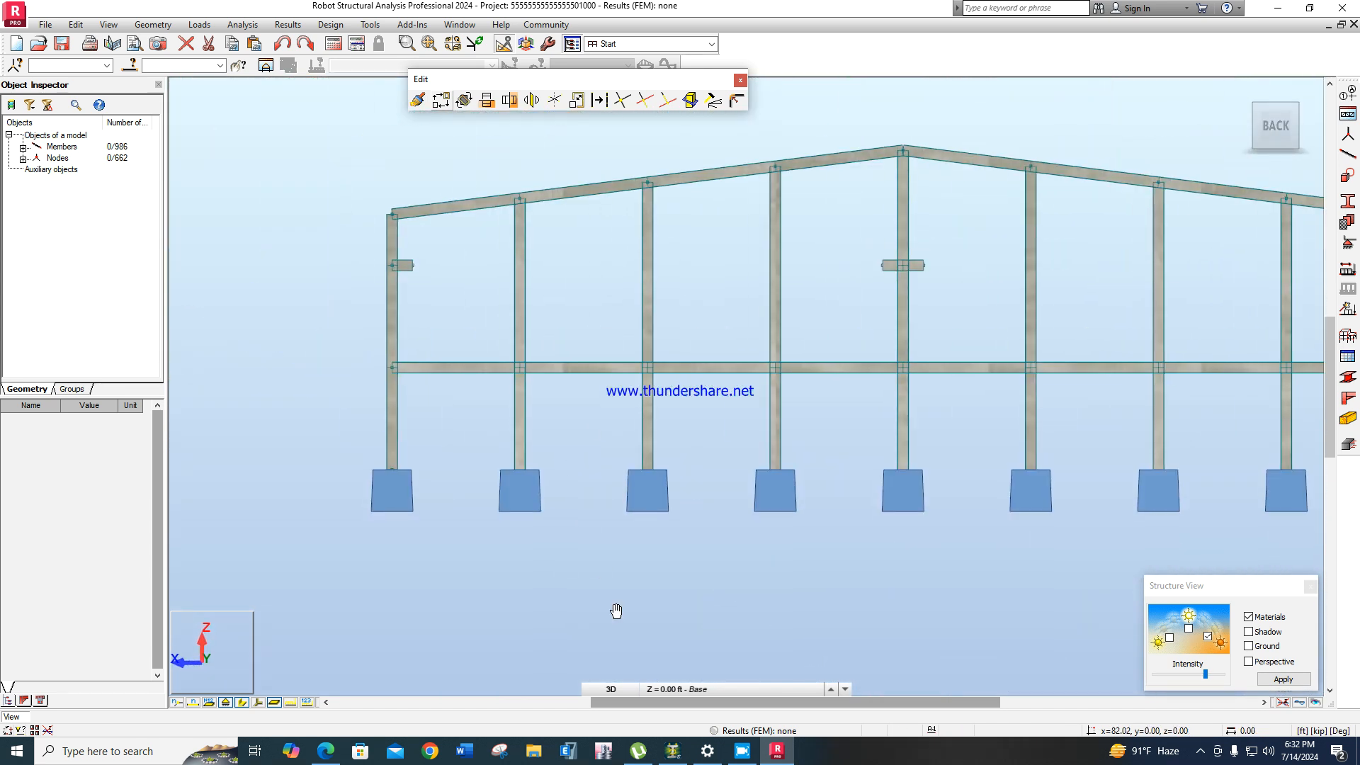
pyautogui.scroll(2, 432, 300)
pyautogui.moveTo(316, 197); pyautogui.dragTo(453, 249)
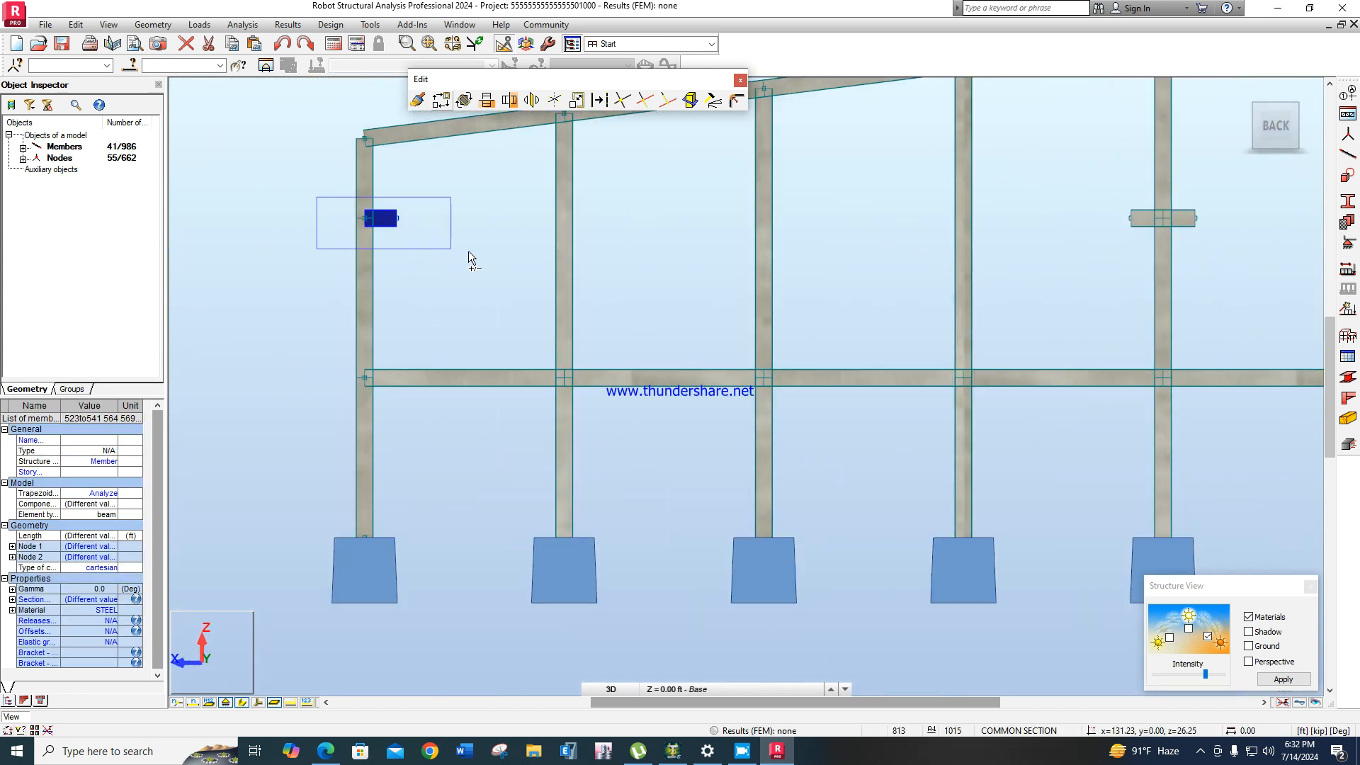
pyautogui.scroll(-2, 474, 256)
pyautogui.keyDown('ctrl'); pyautogui.moveTo(833, 243); pyautogui.dragTo(959, 290); pyautogui.keyUp('ctrl')
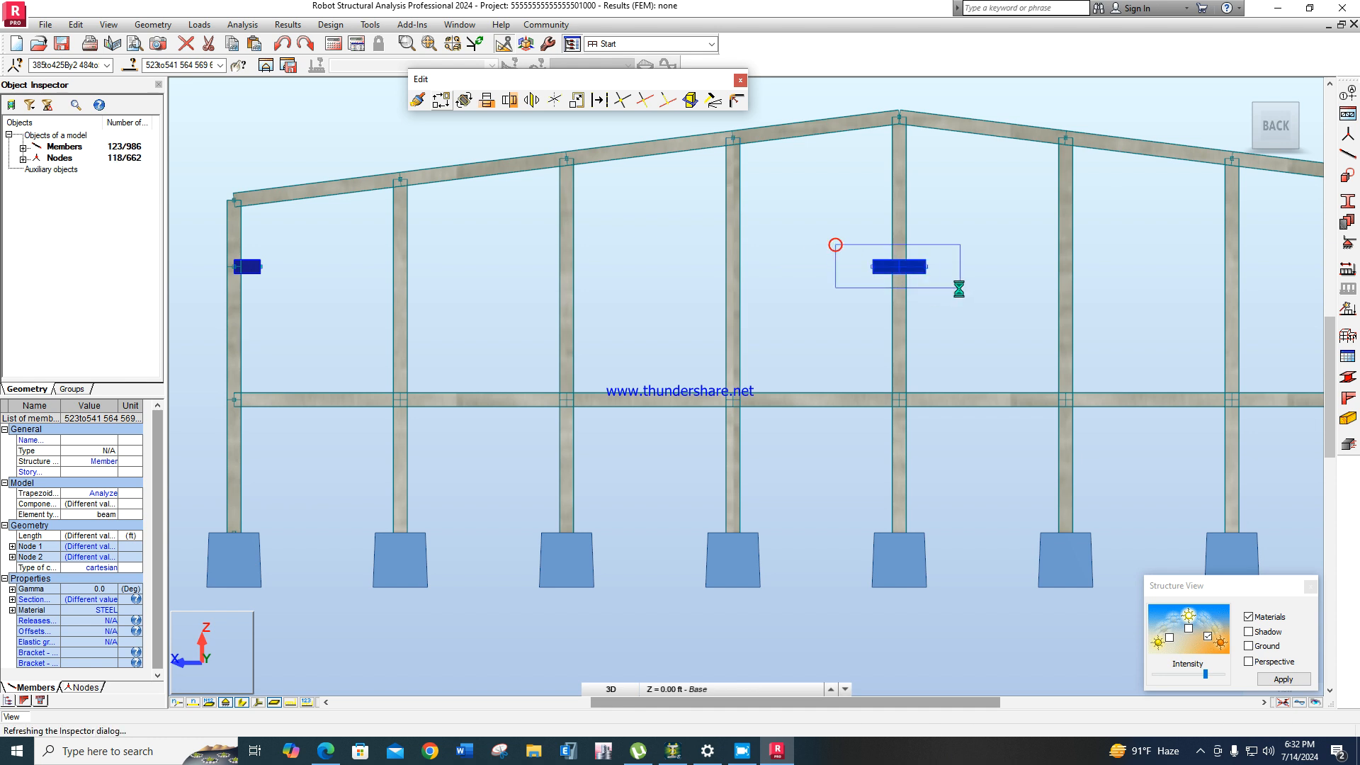
pyautogui.scroll(-2, 1120, 327)
pyautogui.scroll(1, 958, 339)
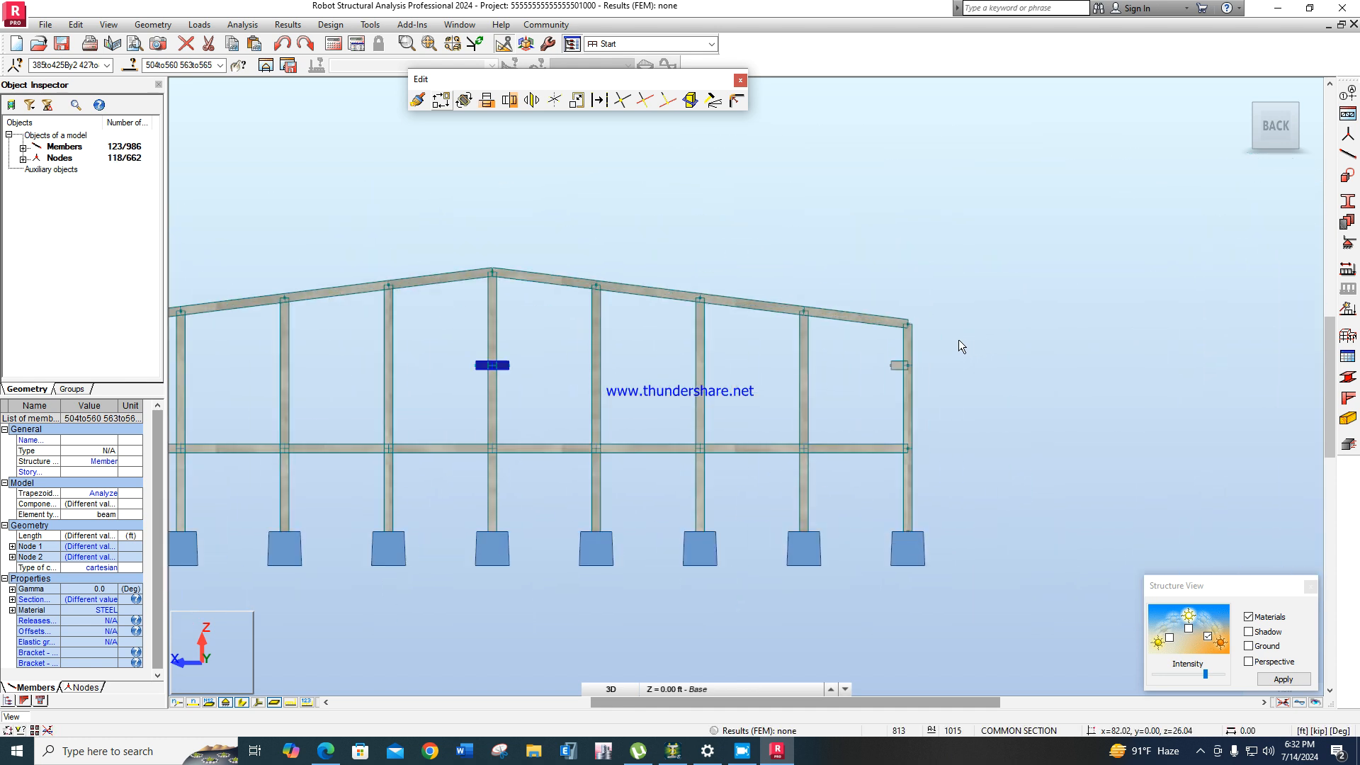
pyautogui.scroll(3, 898, 427)
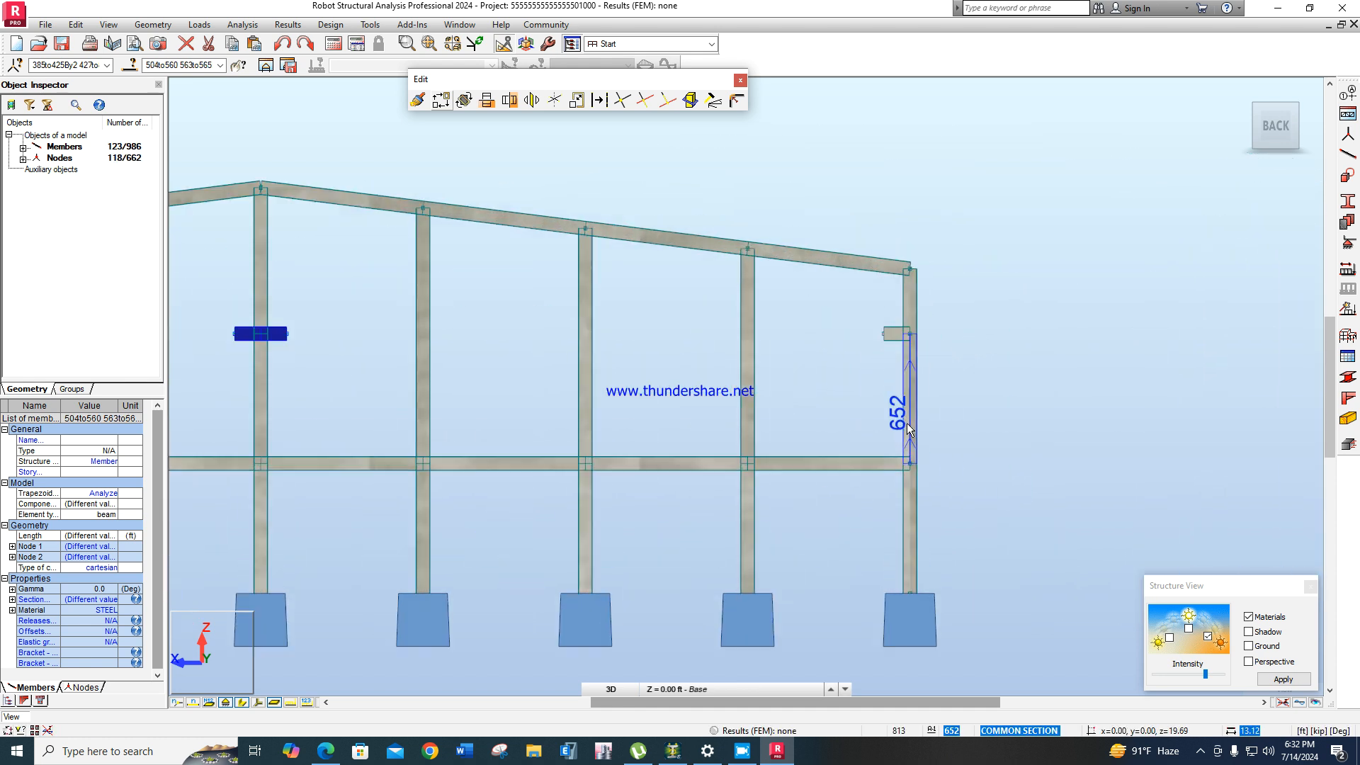
pyautogui.keyDown('ctrl'); pyautogui.moveTo(844, 308); pyautogui.dragTo(981, 341); pyautogui.keyUp('ctrl')
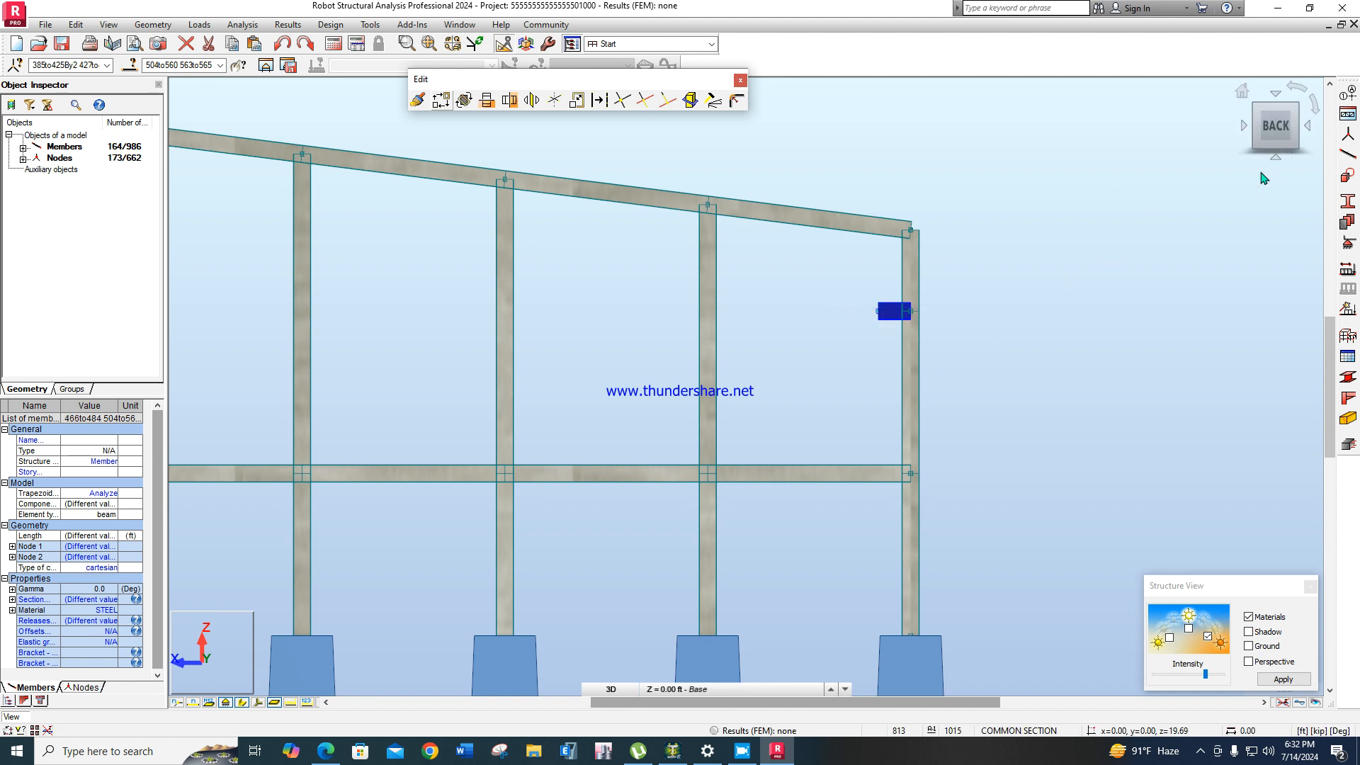
# Assign COMMON SECTION to the selected bracket and longitudinal beam members, clear the selection and check them in a 3D view.
pyautogui.click(1292, 111)
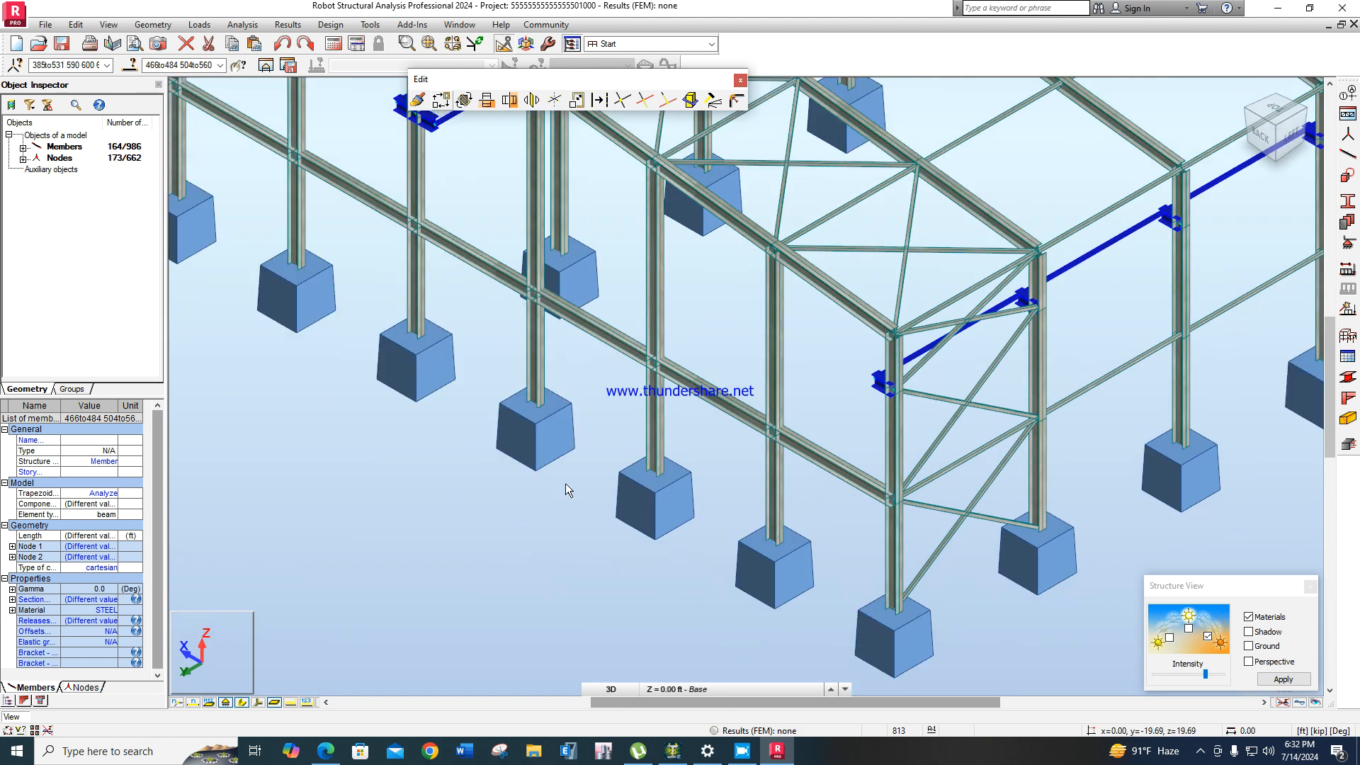
pyautogui.click(104, 602)
pyautogui.click(108, 670)
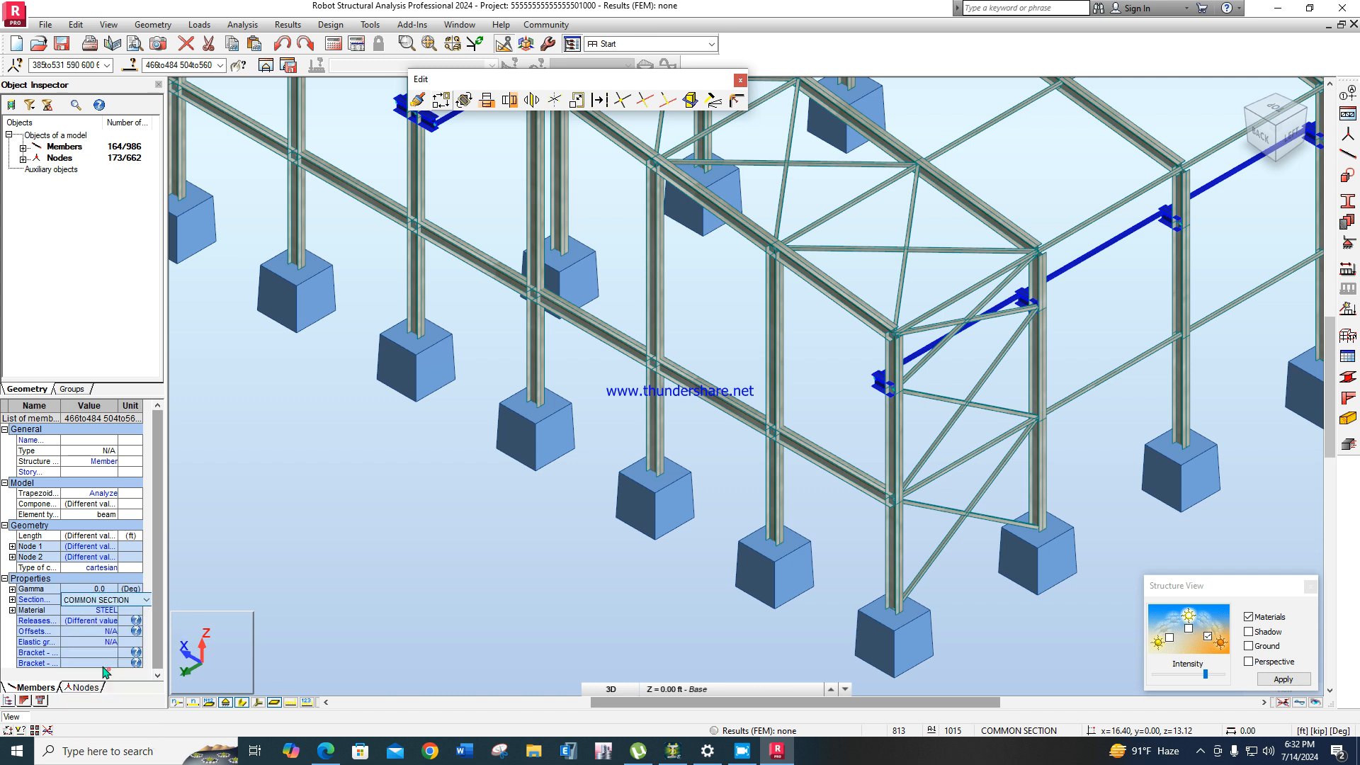
pyautogui.click(434, 507)
pyautogui.scroll(-3, 521, 500)
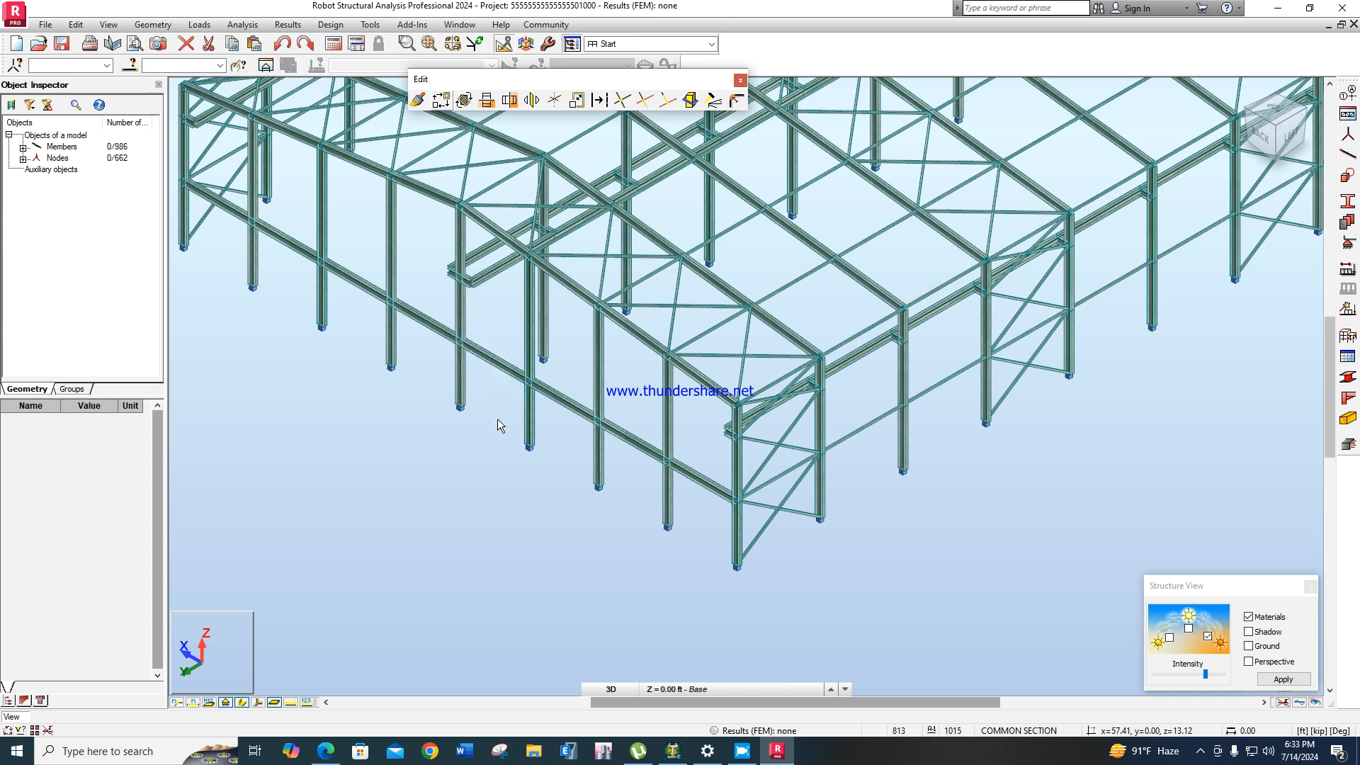
pyautogui.scroll(-2, 511, 449)
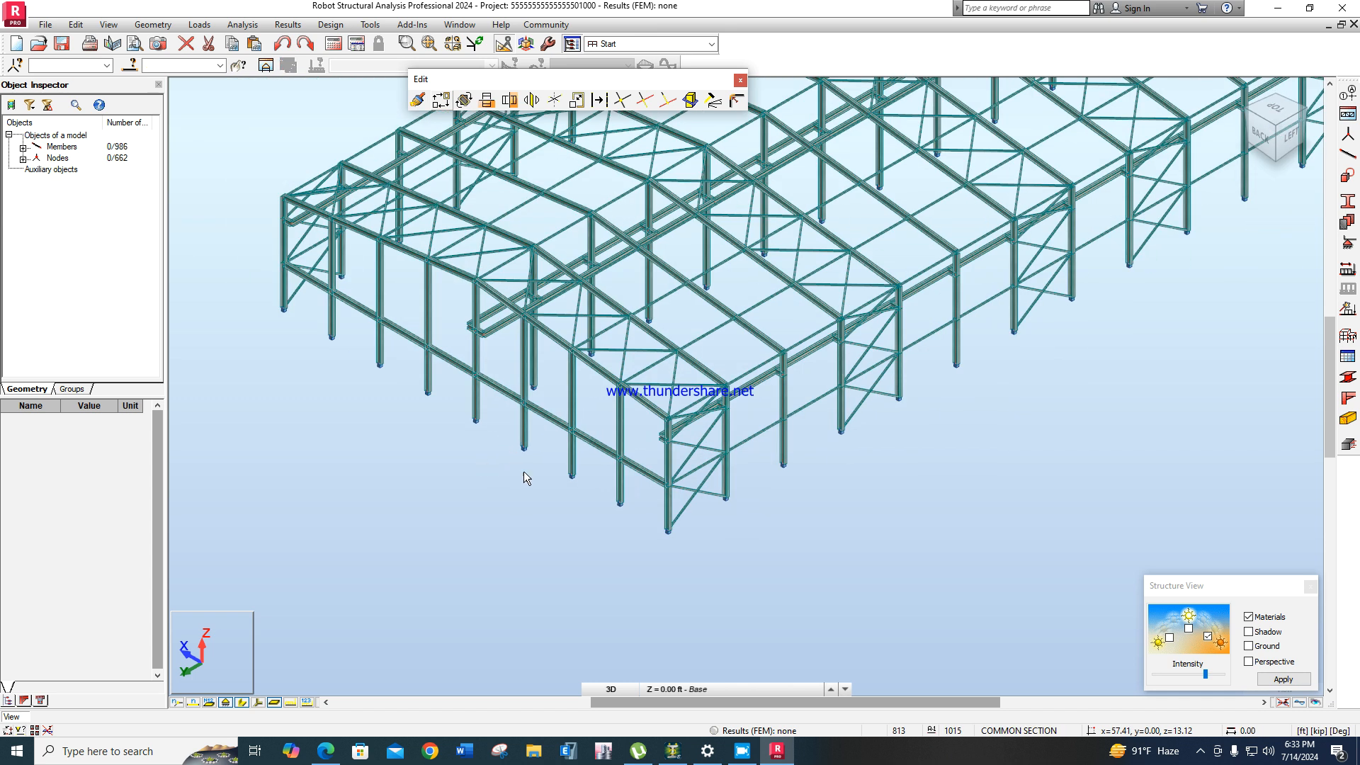
# In the front view, select all horizontal mid-height beams spanning between the end-wall columns across the full gable width.
pyautogui.click(1290, 127)
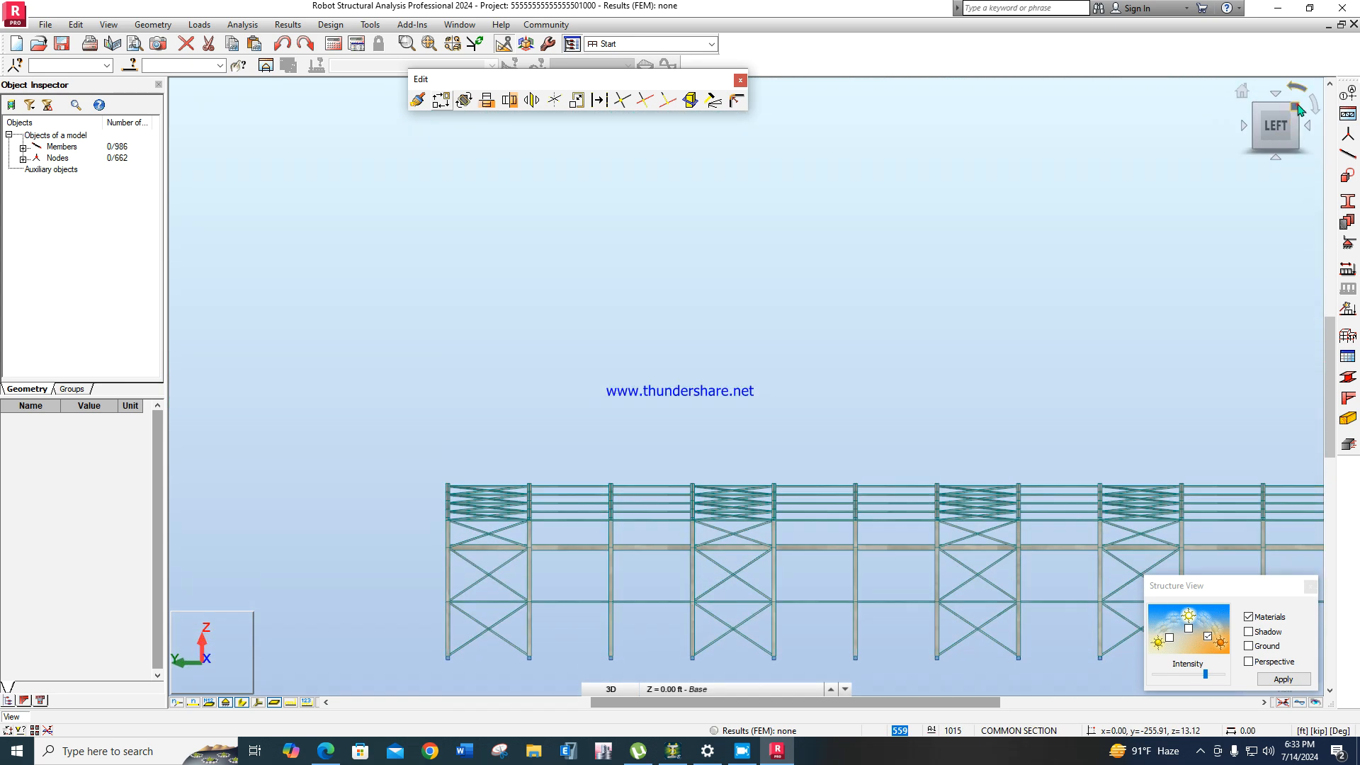
pyautogui.click(1300, 108)
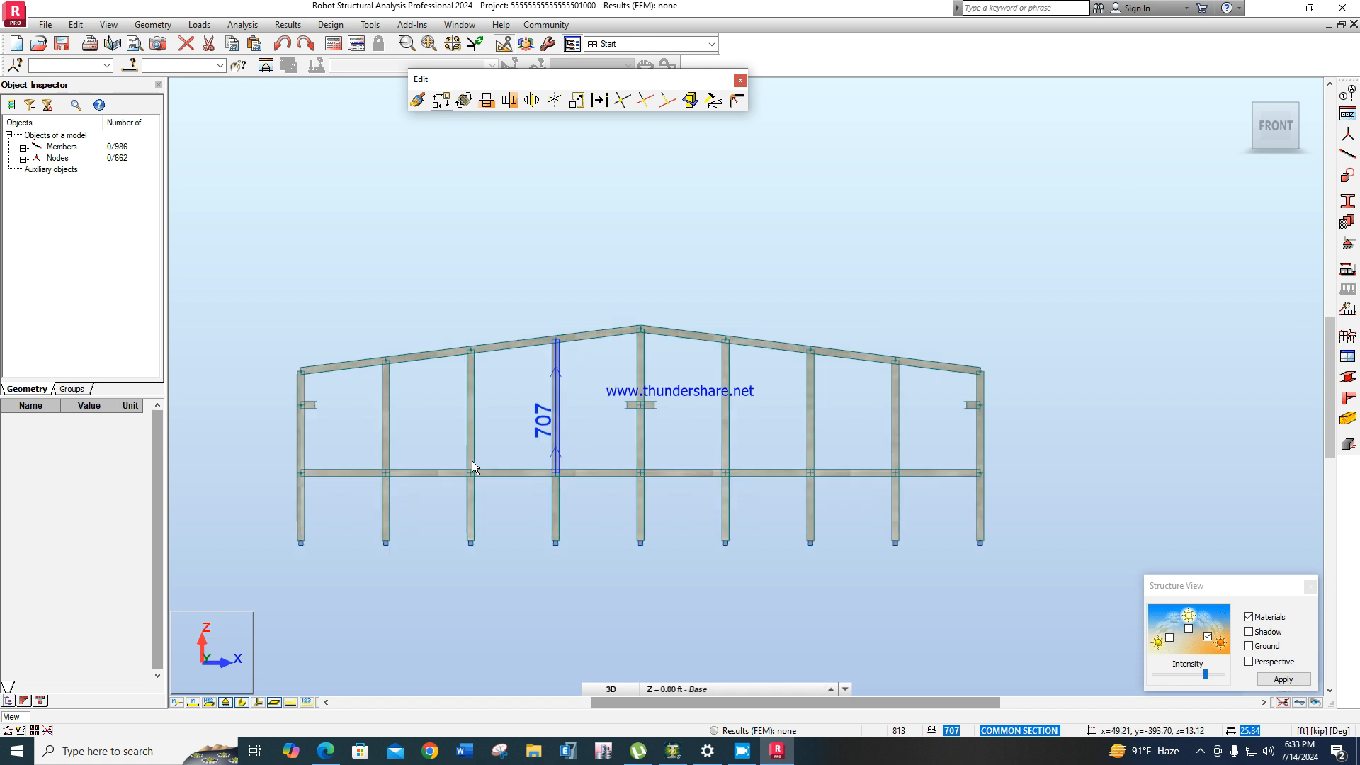
pyautogui.scroll(2, 495, 457)
pyautogui.click(318, 475)
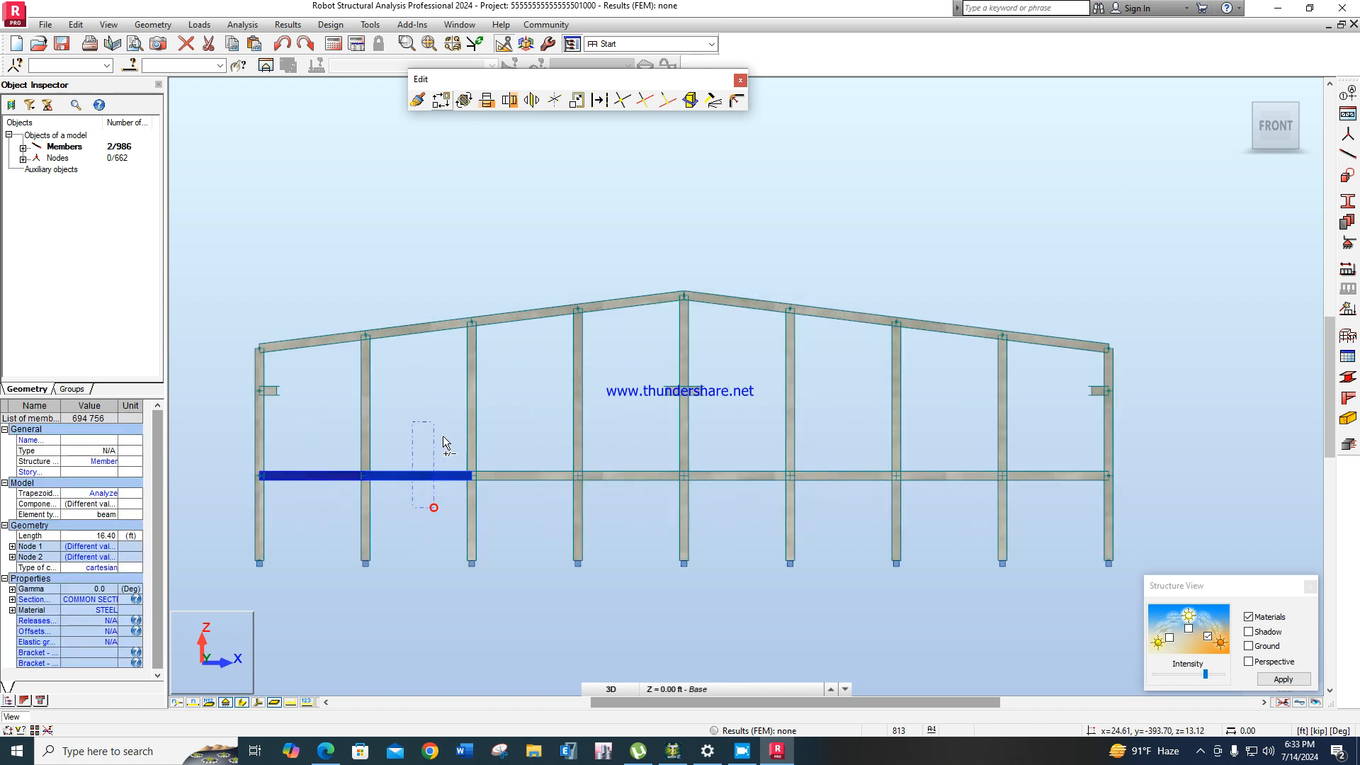
pyautogui.keyDown('ctrl'); pyautogui.click(538, 475); pyautogui.keyUp('ctrl')
pyautogui.keyDown('ctrl'); pyautogui.click(659, 476); pyautogui.keyUp('ctrl')
pyautogui.keyDown('ctrl'); pyautogui.moveTo(744, 502); pyautogui.dragTo(728, 429); pyautogui.keyUp('ctrl')
pyautogui.keyDown('ctrl'); pyautogui.moveTo(857, 507); pyautogui.dragTo(853, 441); pyautogui.keyUp('ctrl')
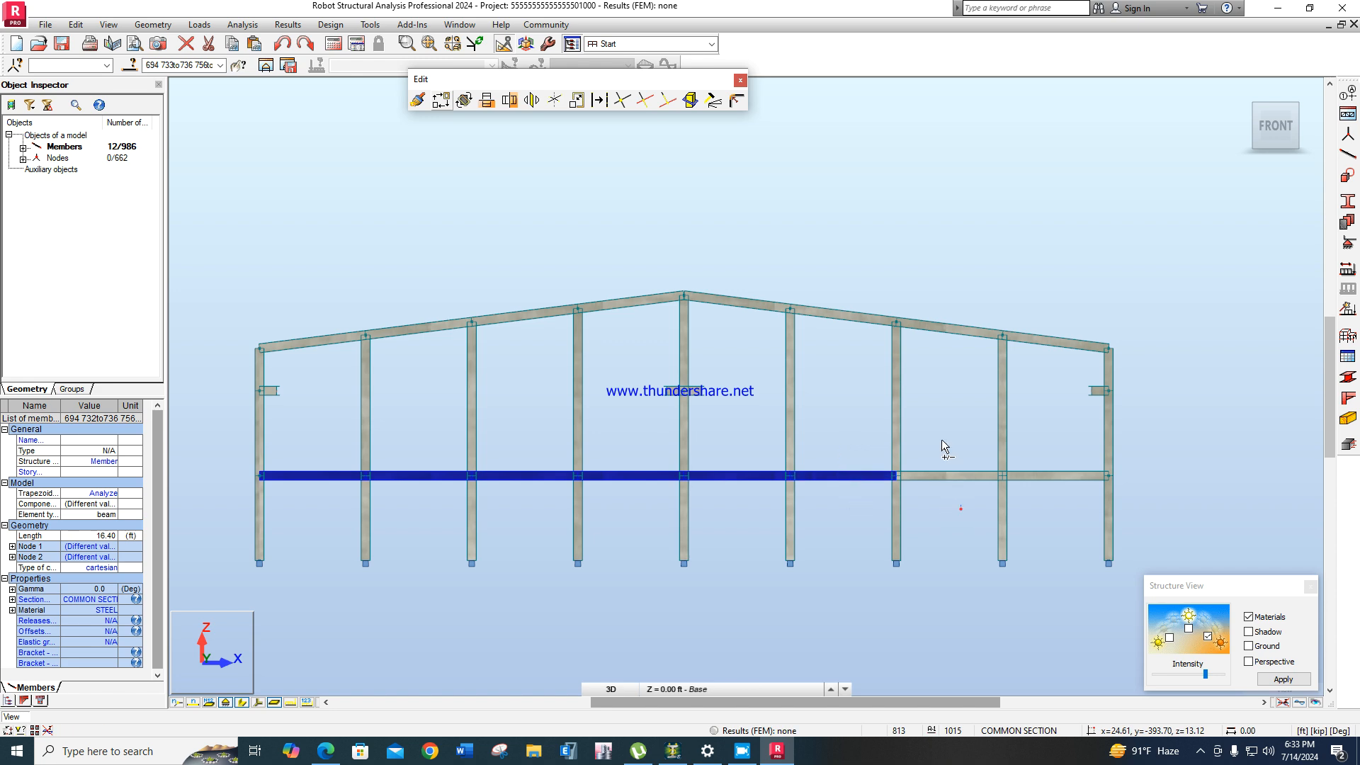
pyautogui.keyDown('ctrl'); pyautogui.moveTo(1077, 496); pyautogui.dragTo(1045, 428); pyautogui.keyUp('ctrl')
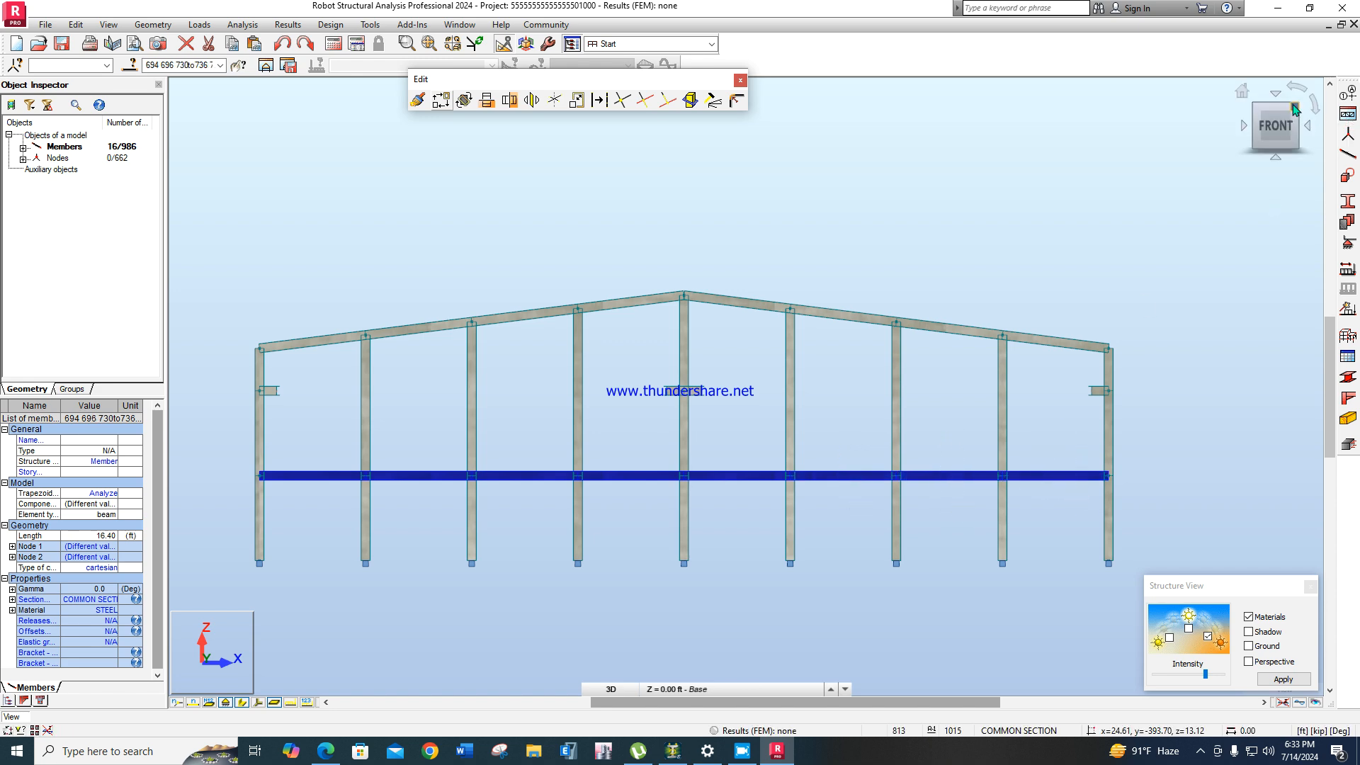
# Assign section B-100*10*5*5 to the selected end-wall horizontal beams and clear the selection.
pyautogui.click(1294, 107)
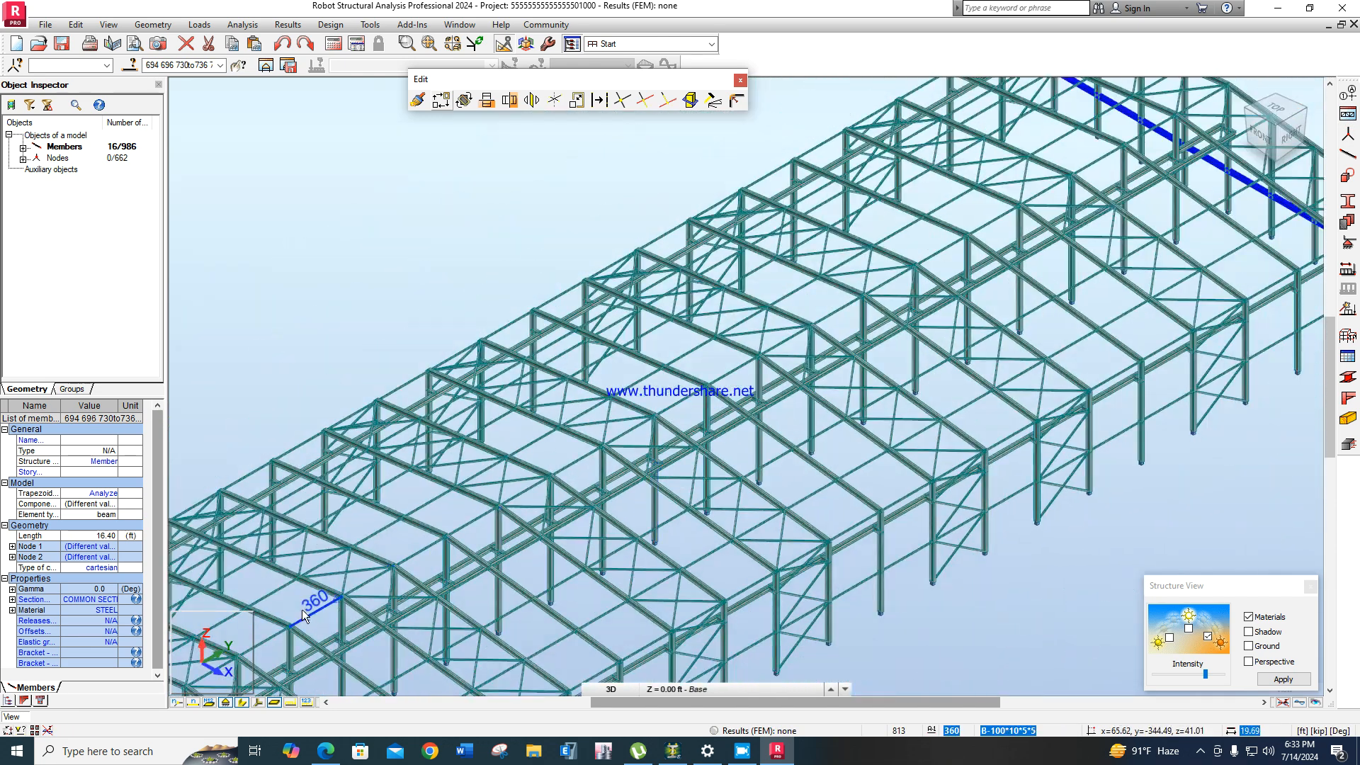
pyautogui.moveTo(537, 275); pyautogui.dragTo(551, 268, button='middle')
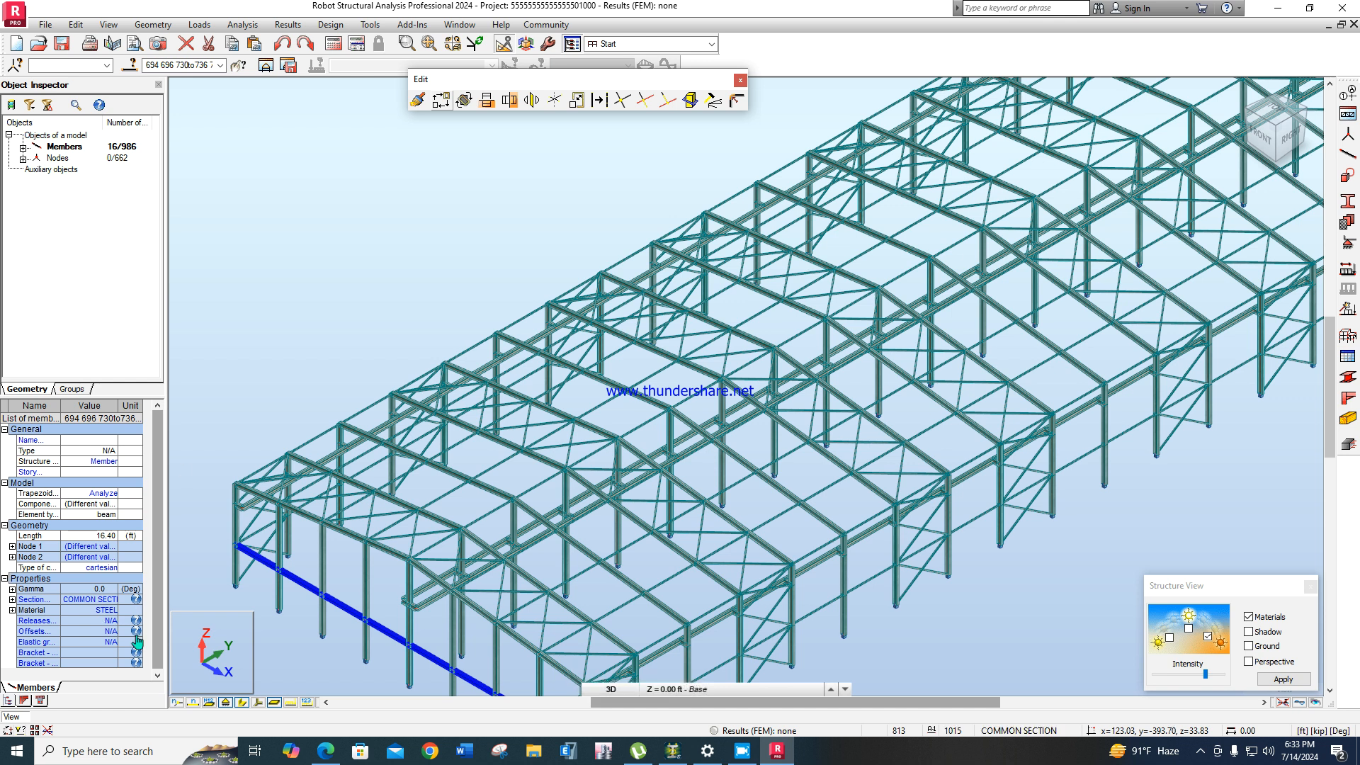
pyautogui.click(113, 599)
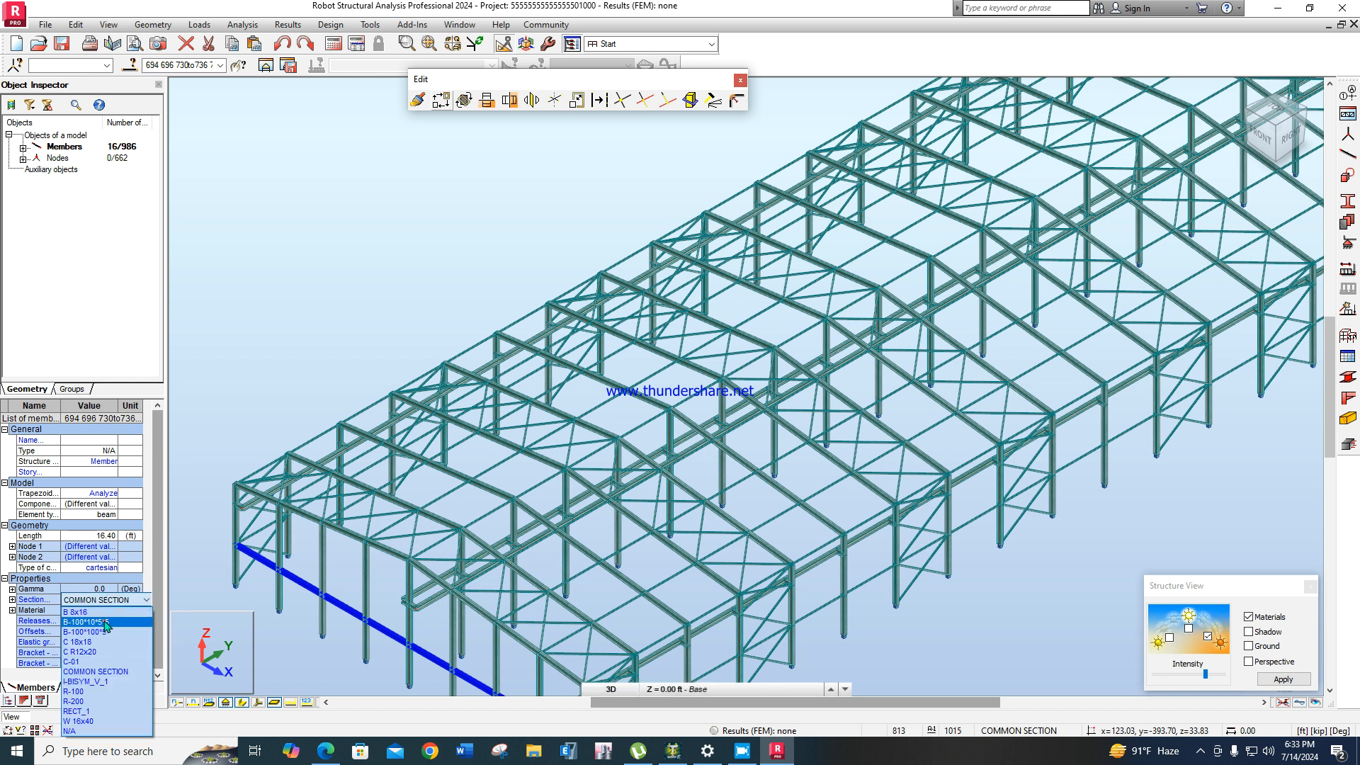
pyautogui.click(112, 622)
pyautogui.click(383, 330)
pyautogui.scroll(-3, 380, 319)
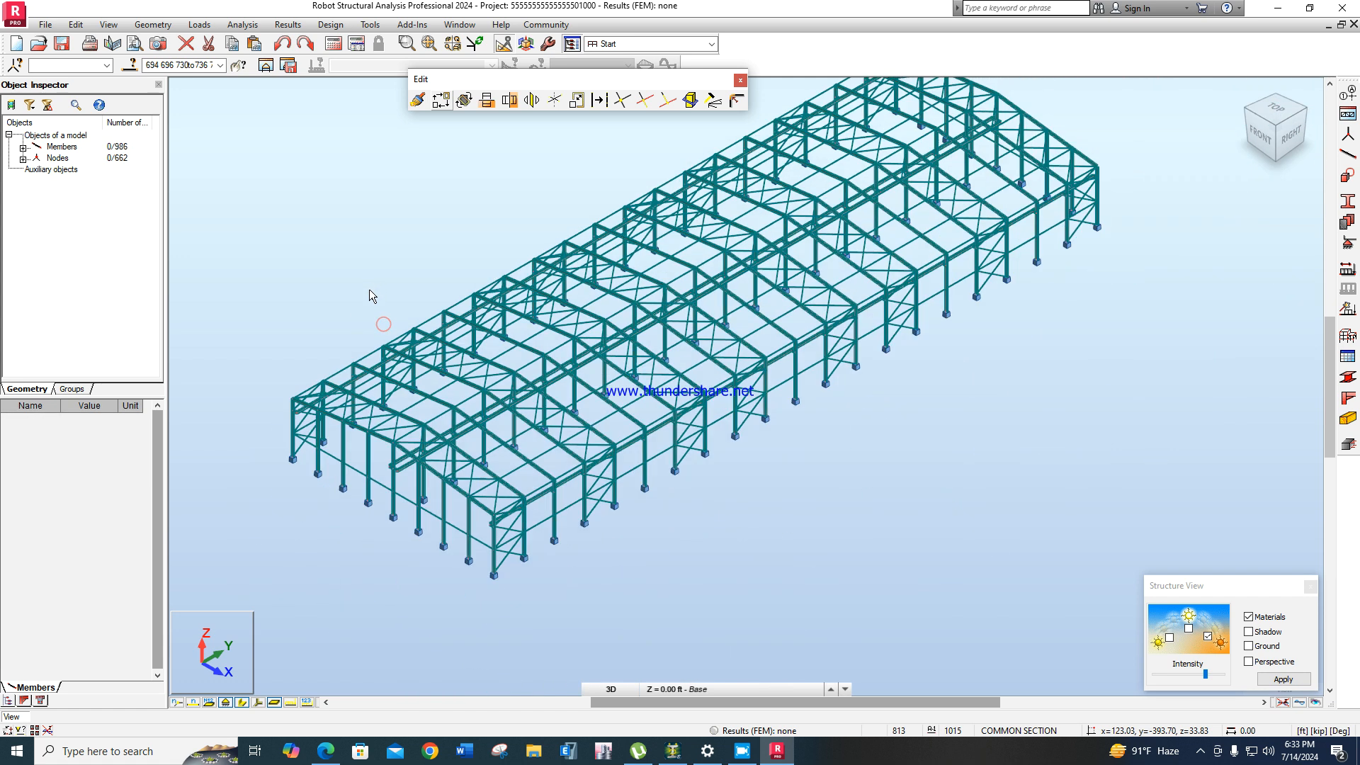
# In the back view, select the full line of horizontal mid-height beams across the end walls.
pyautogui.click(1295, 143)
pyautogui.click(1294, 144)
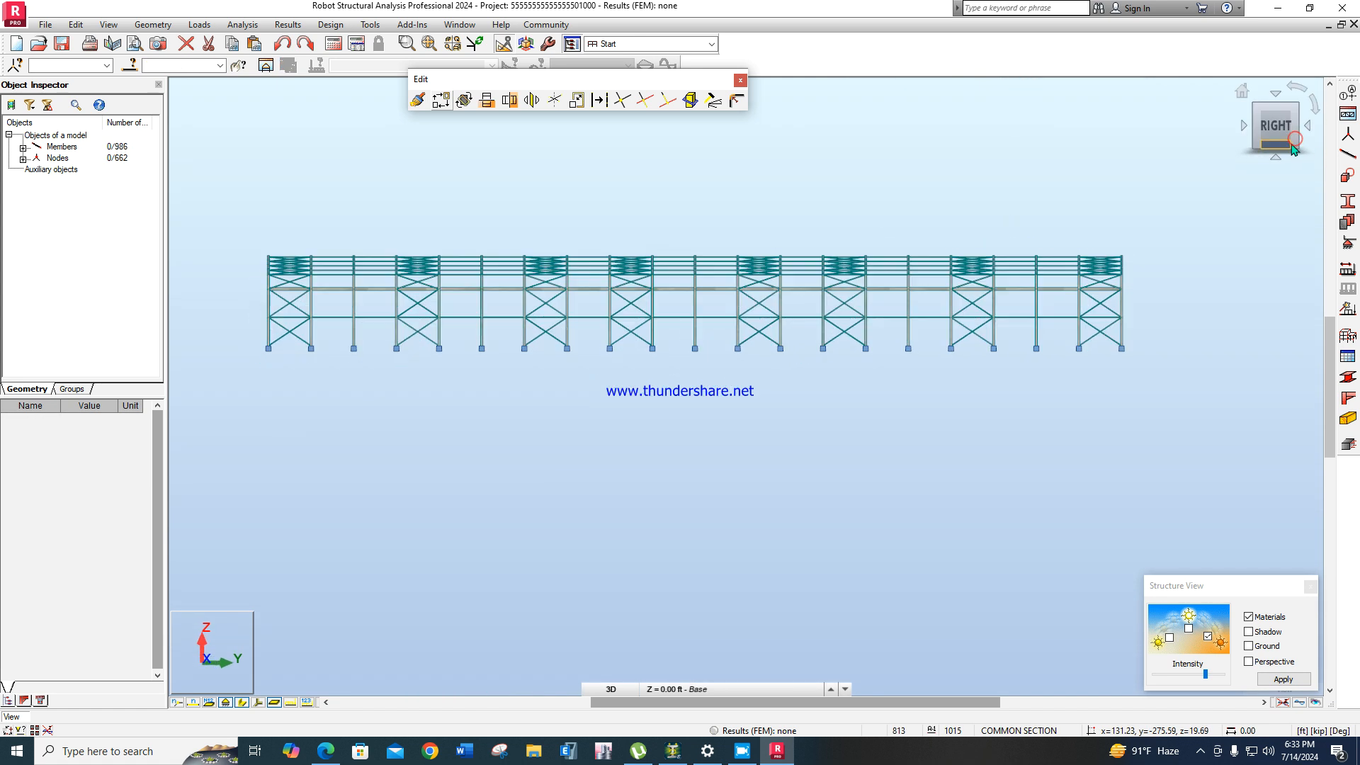
pyautogui.click(1298, 125)
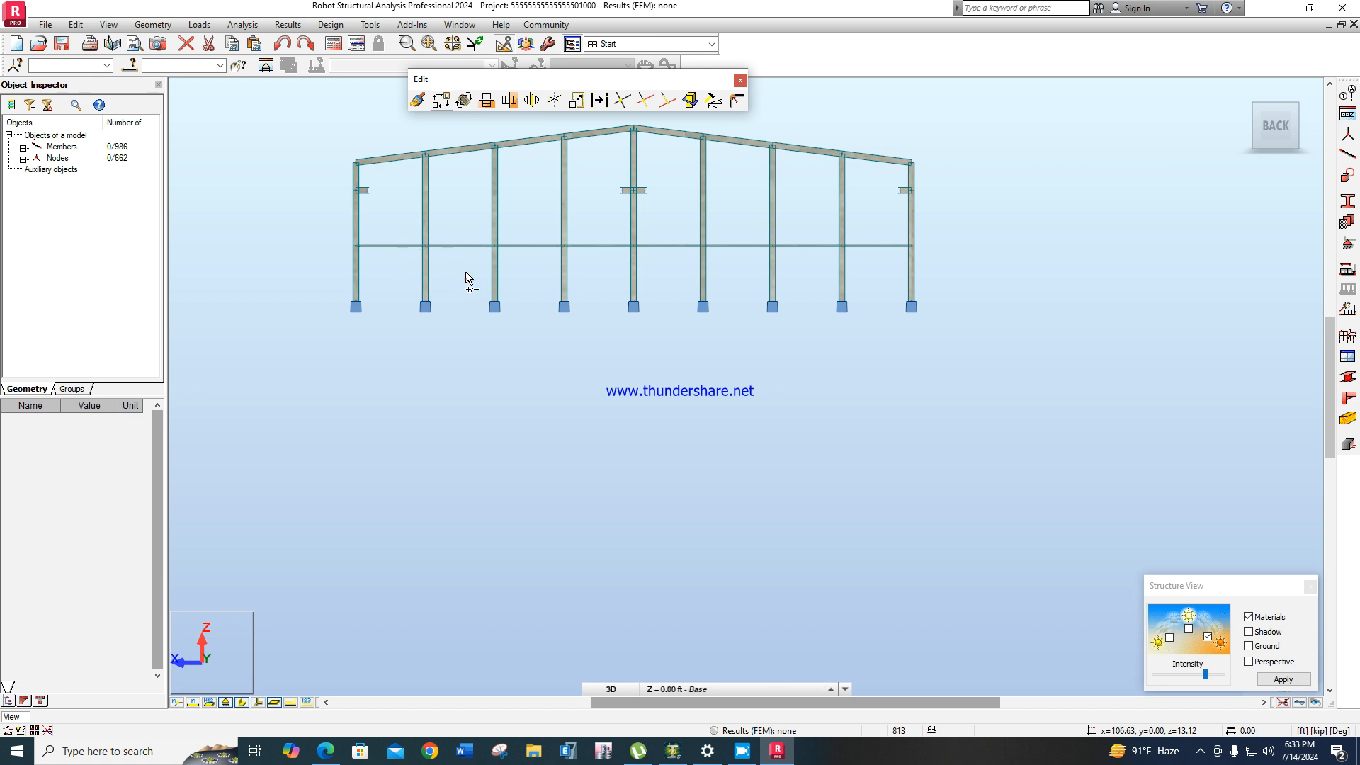
pyautogui.click(466, 277)
pyautogui.scroll(3, 395, 266)
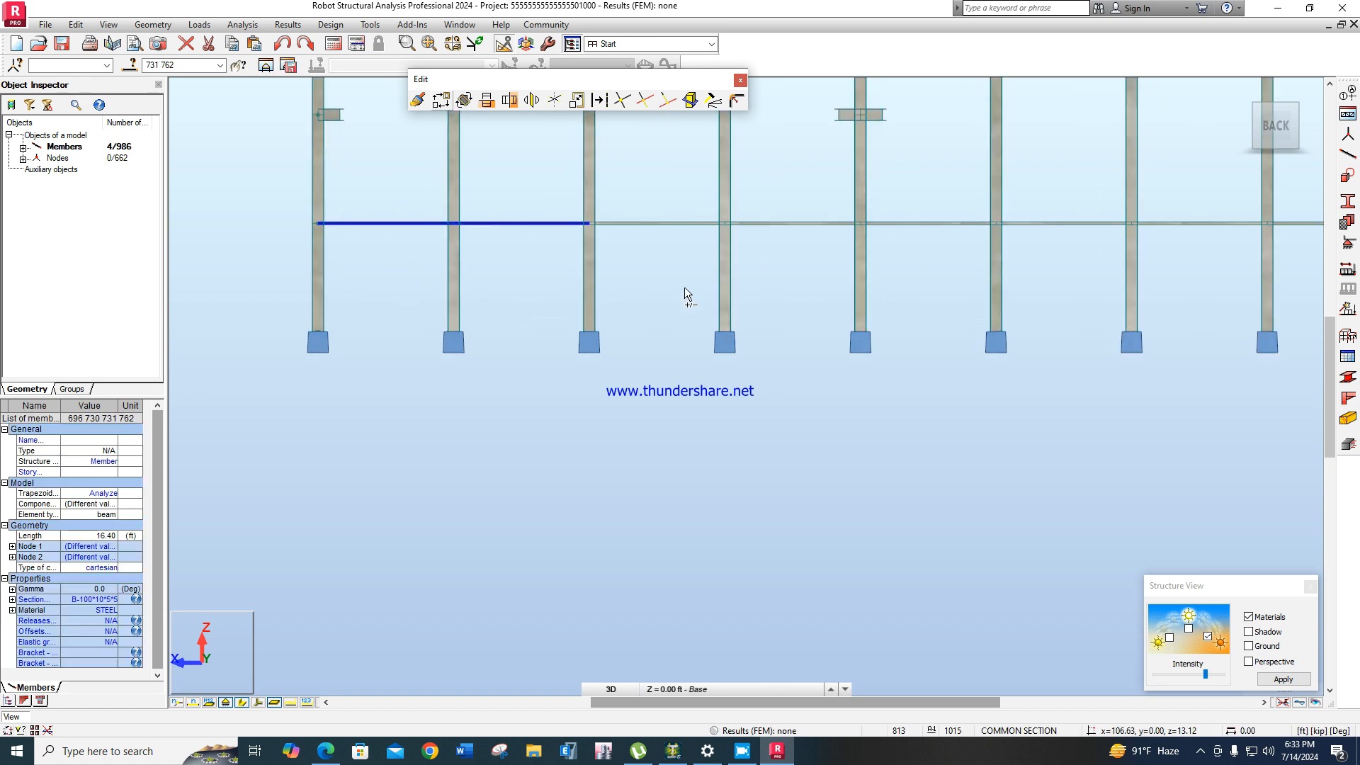
pyautogui.moveTo(636, 165); pyautogui.dragTo(636, 169)
pyautogui.moveTo(764, 182); pyautogui.dragTo(765, 184)
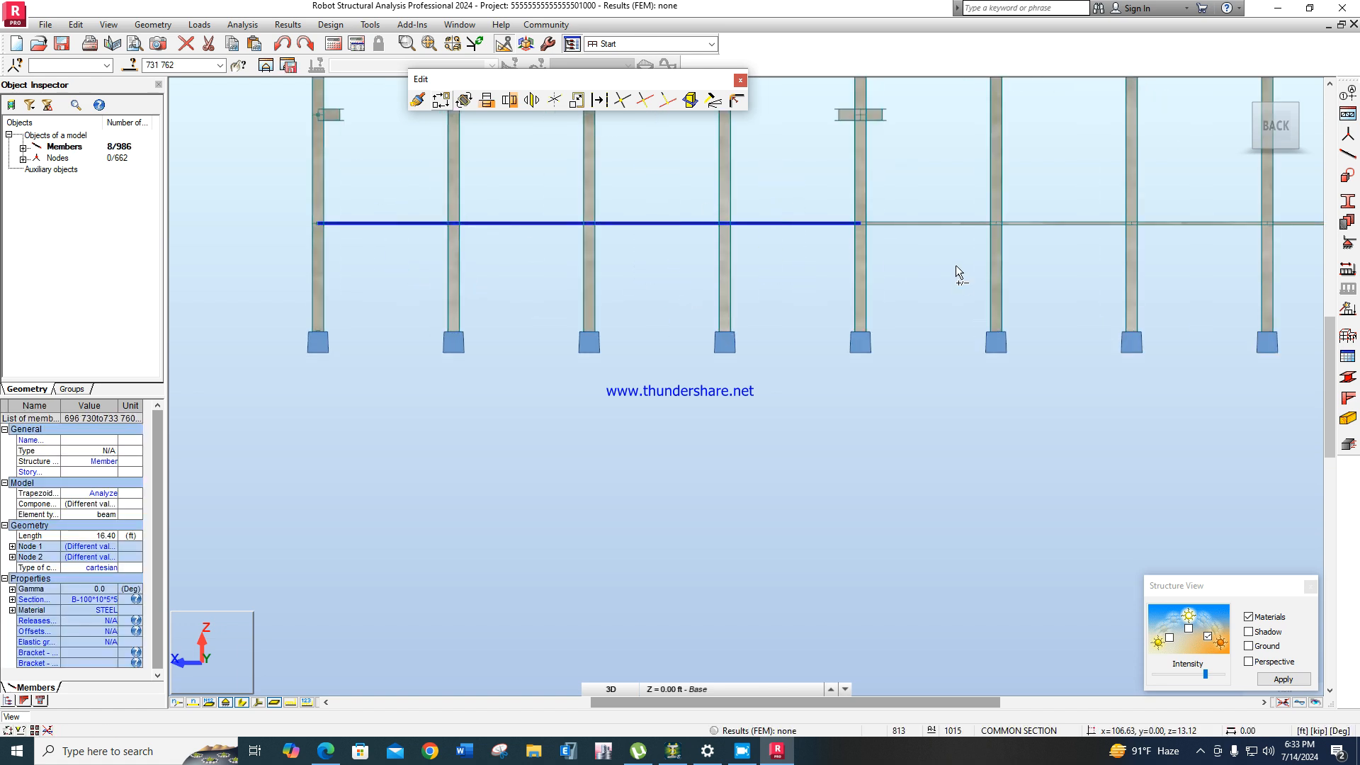
pyautogui.moveTo(1043, 185); pyautogui.dragTo(1050, 296)
pyautogui.moveTo(1041, 283); pyautogui.dragTo(957, 406, button='middle')
pyautogui.moveTo(1004, 419); pyautogui.dragTo(978, 301)
pyautogui.moveTo(1101, 321); pyautogui.dragTo(1104, 323)
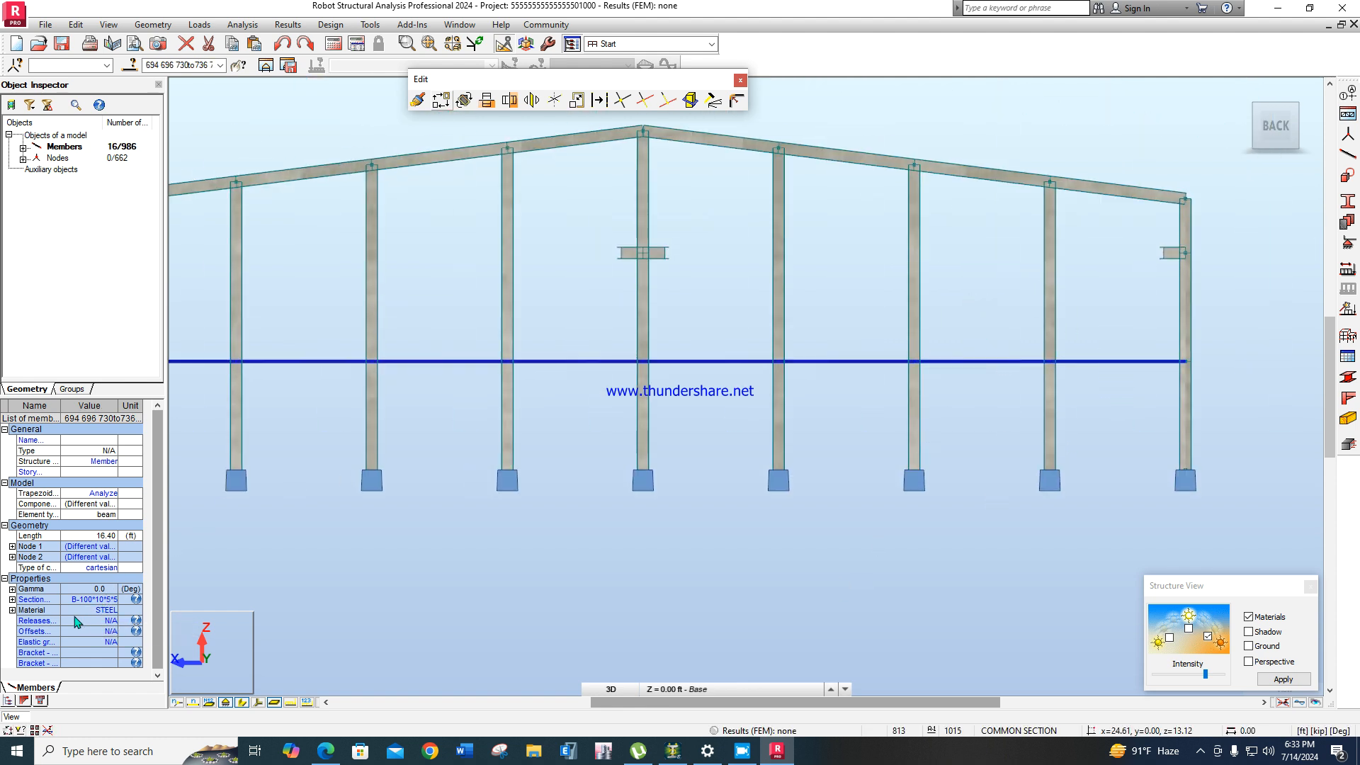
# Set the releases of the selected end-wall beams to Pinned-Pinned and clear the selection.
pyautogui.click(108, 623)
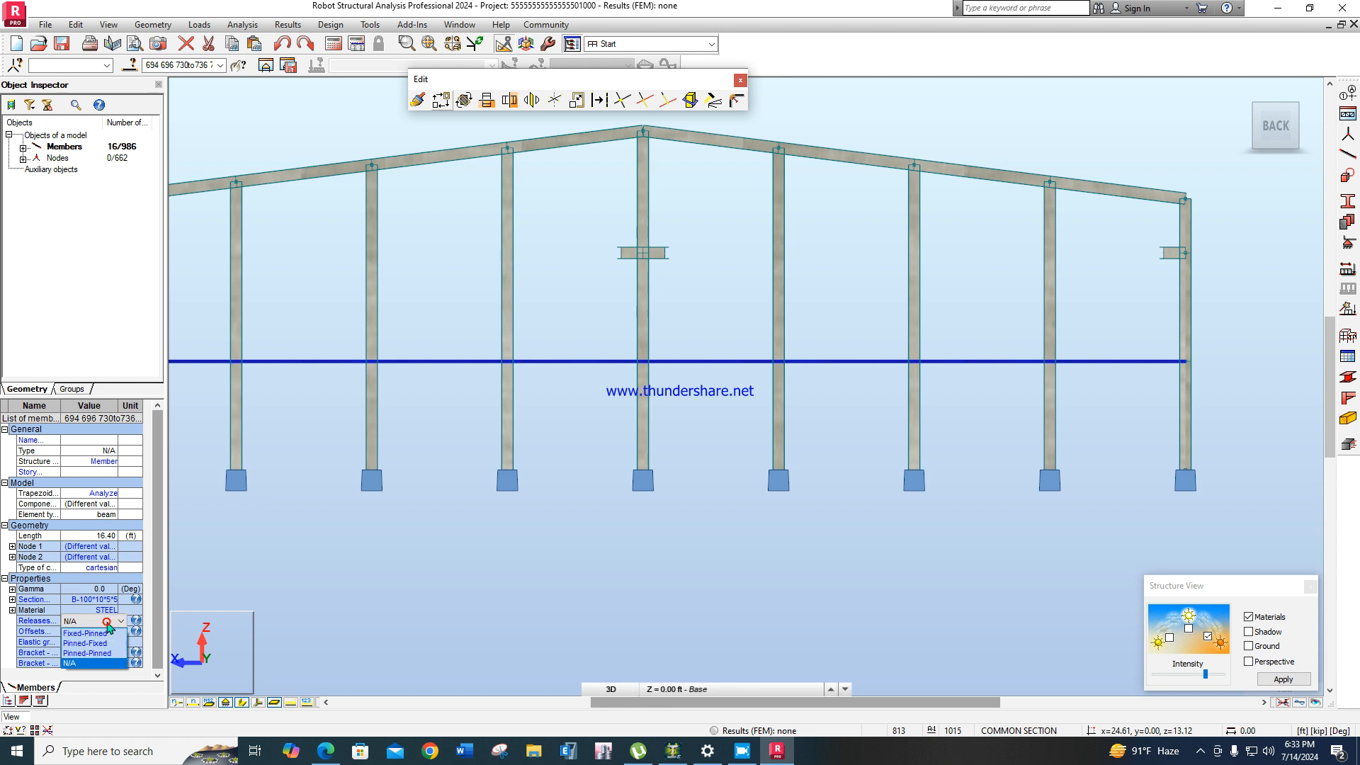
pyautogui.click(102, 653)
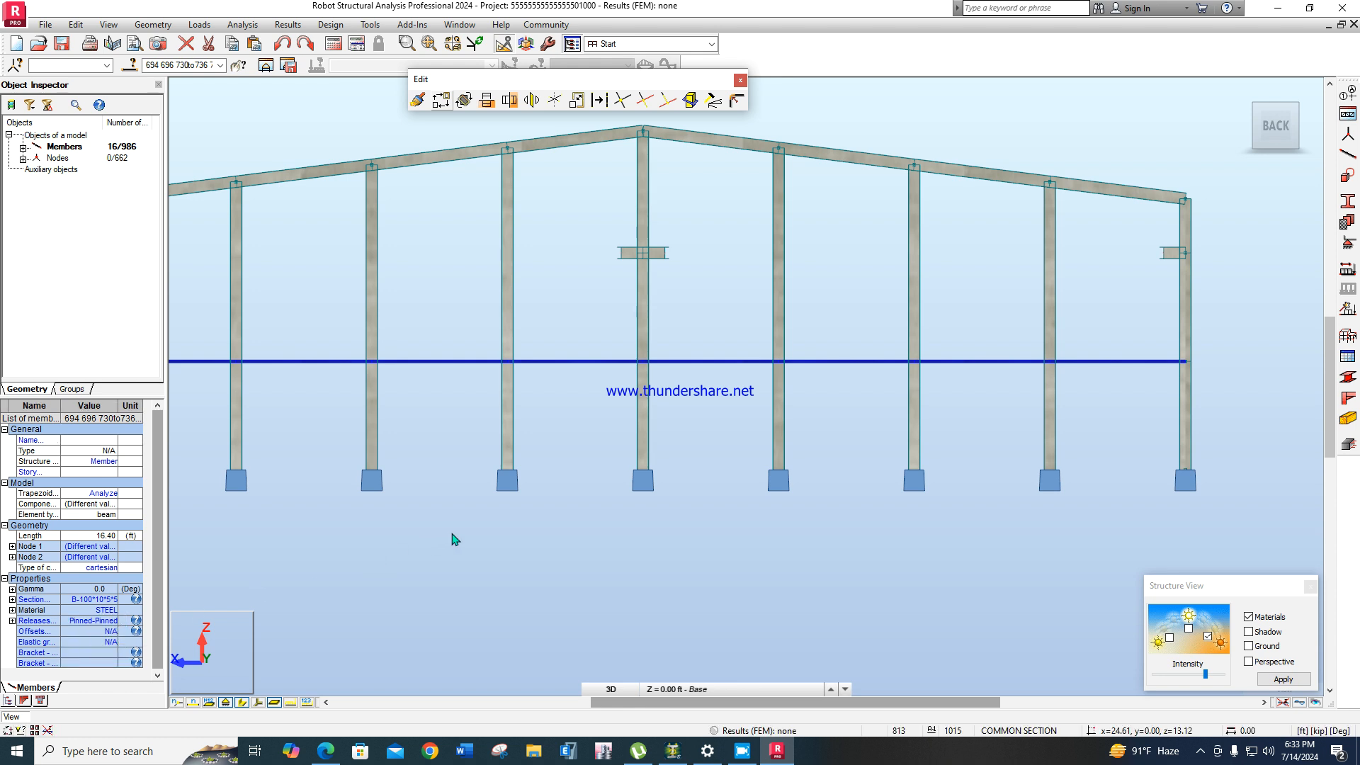
pyautogui.scroll(-2, 468, 549)
pyautogui.click(502, 570)
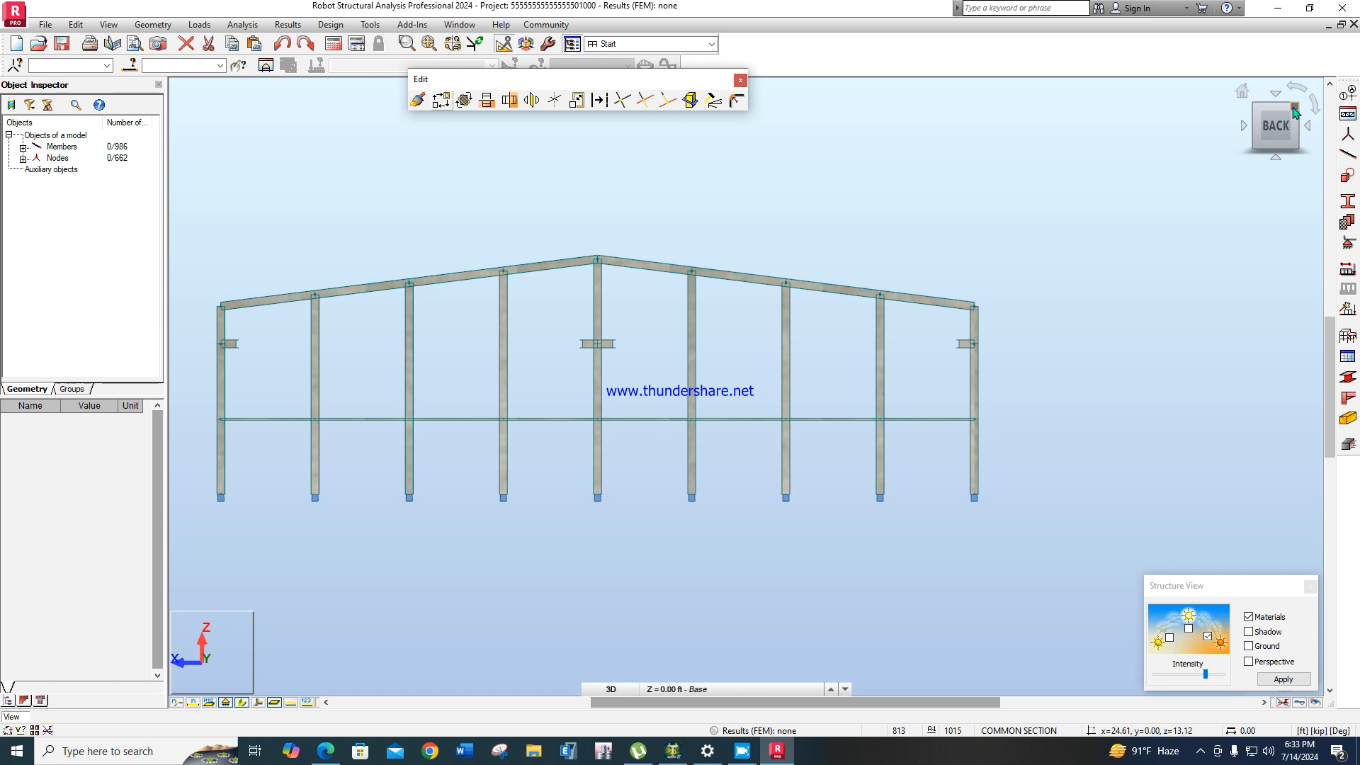
# In the front view, select the intermediate end-wall columns on both sides of the ridge, leaving out the corner and ridge columns.
pyautogui.click(1293, 111)
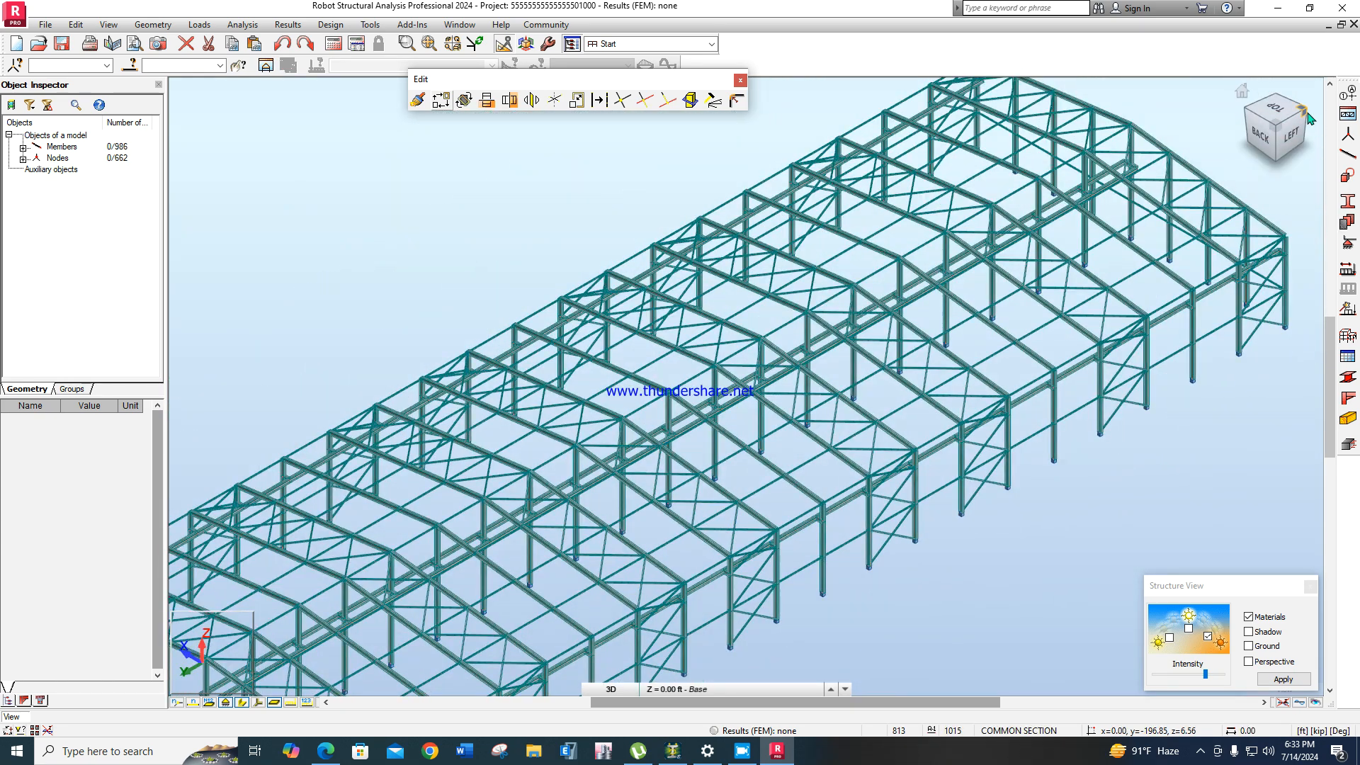
pyautogui.click(1303, 111)
pyautogui.click(1292, 130)
pyautogui.scroll(5, 543, 455)
pyautogui.moveTo(741, 440); pyautogui.dragTo(420, 366)
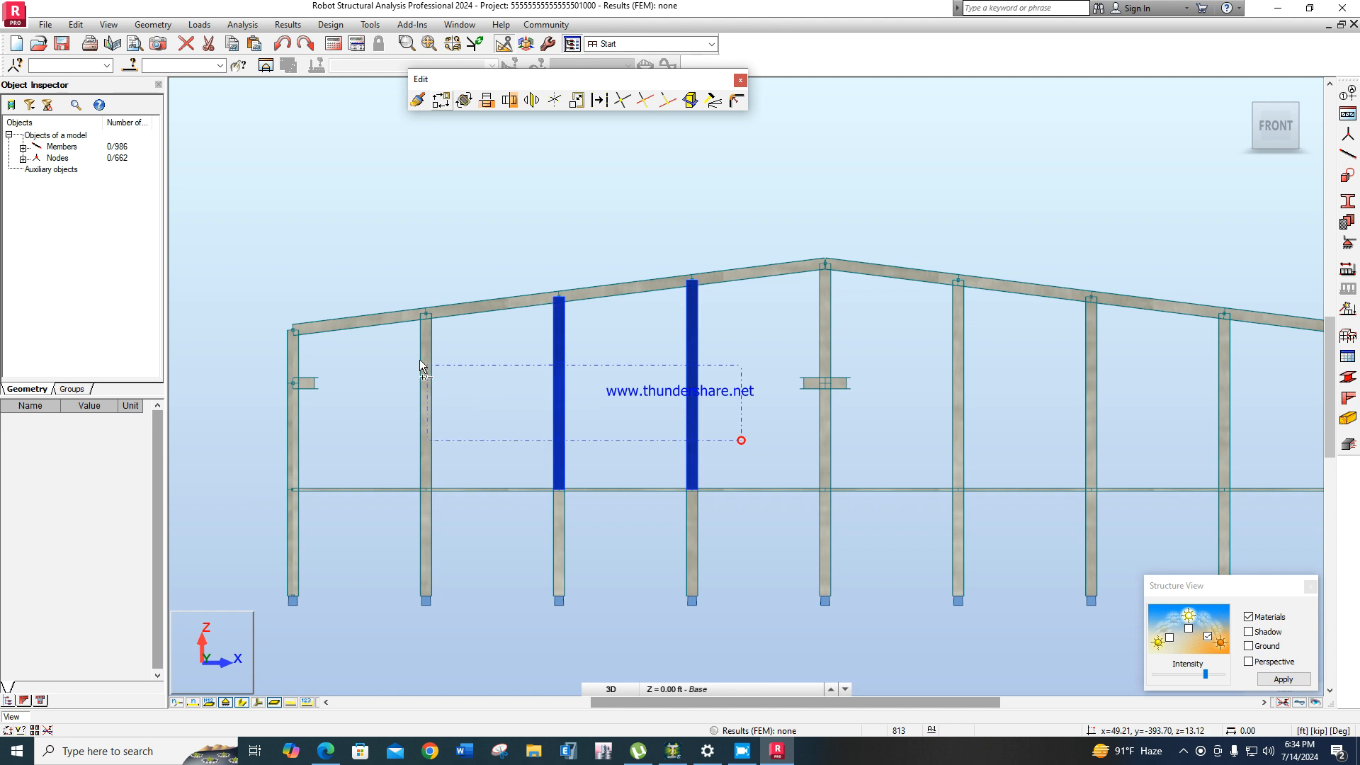
pyautogui.moveTo(741, 570); pyautogui.dragTo(394, 517)
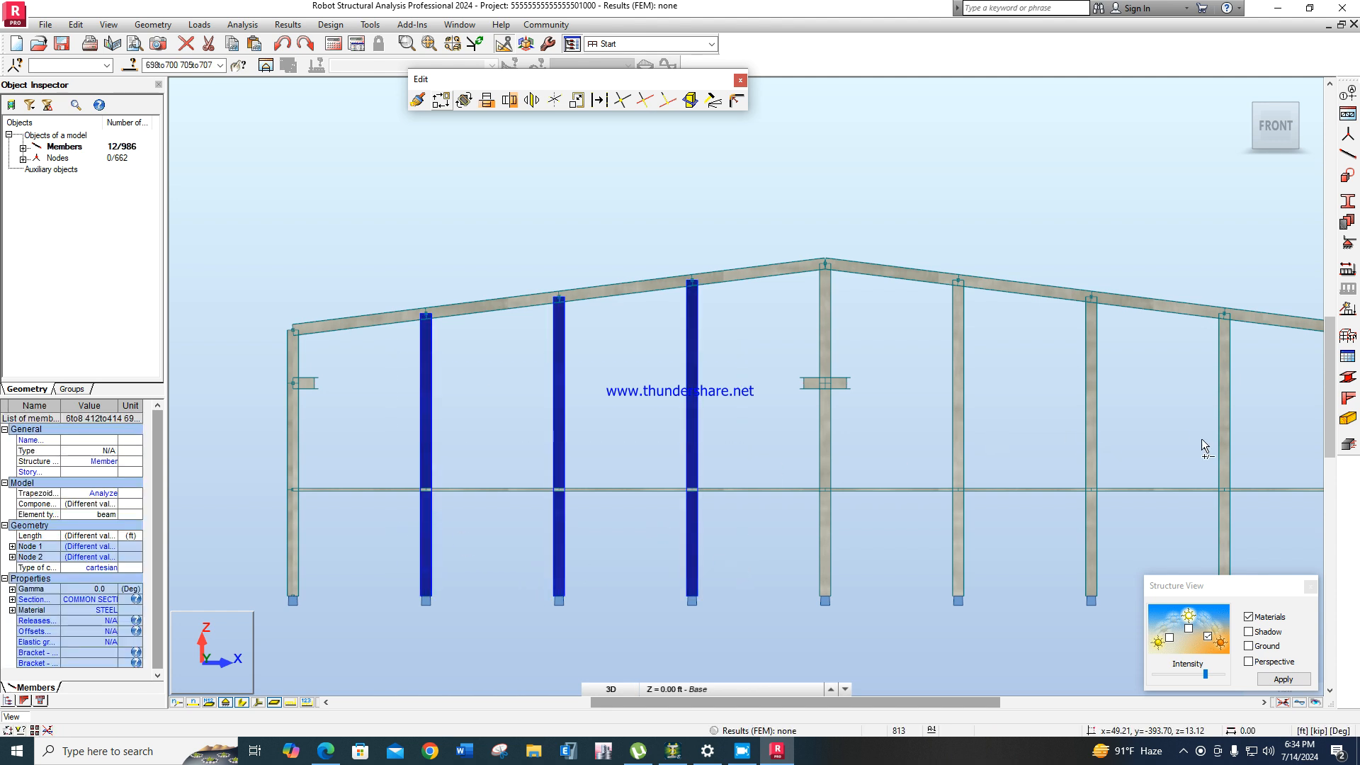
pyautogui.moveTo(1260, 440); pyautogui.dragTo(927, 329)
pyautogui.moveTo(954, 365); pyautogui.dragTo(677, 251, button='middle')
pyautogui.moveTo(1007, 448); pyautogui.dragTo(609, 423)
# Set the gamma angle of the selected intermediate end-wall columns to 90 degrees, clear the selection and check their orientation in 3D.
pyautogui.click(1283, 121)
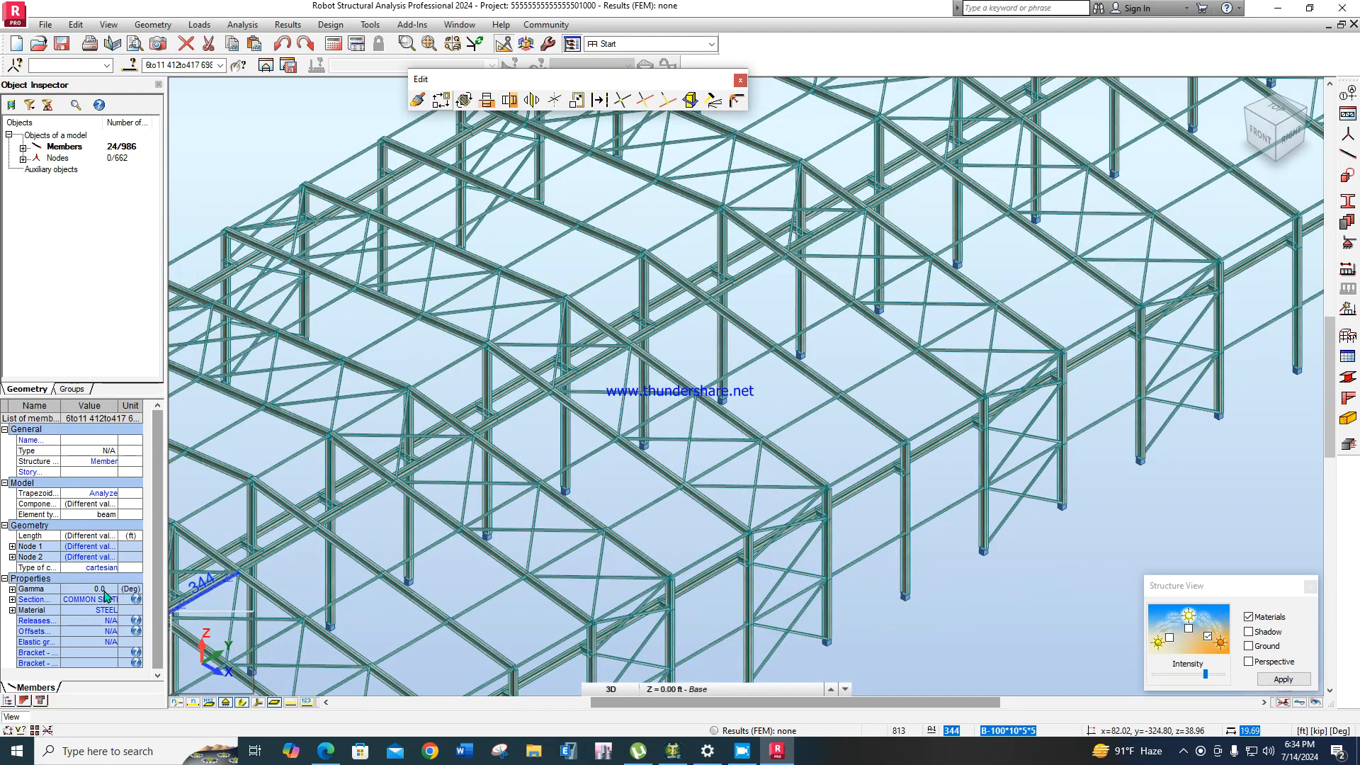
pyautogui.click(12, 588)
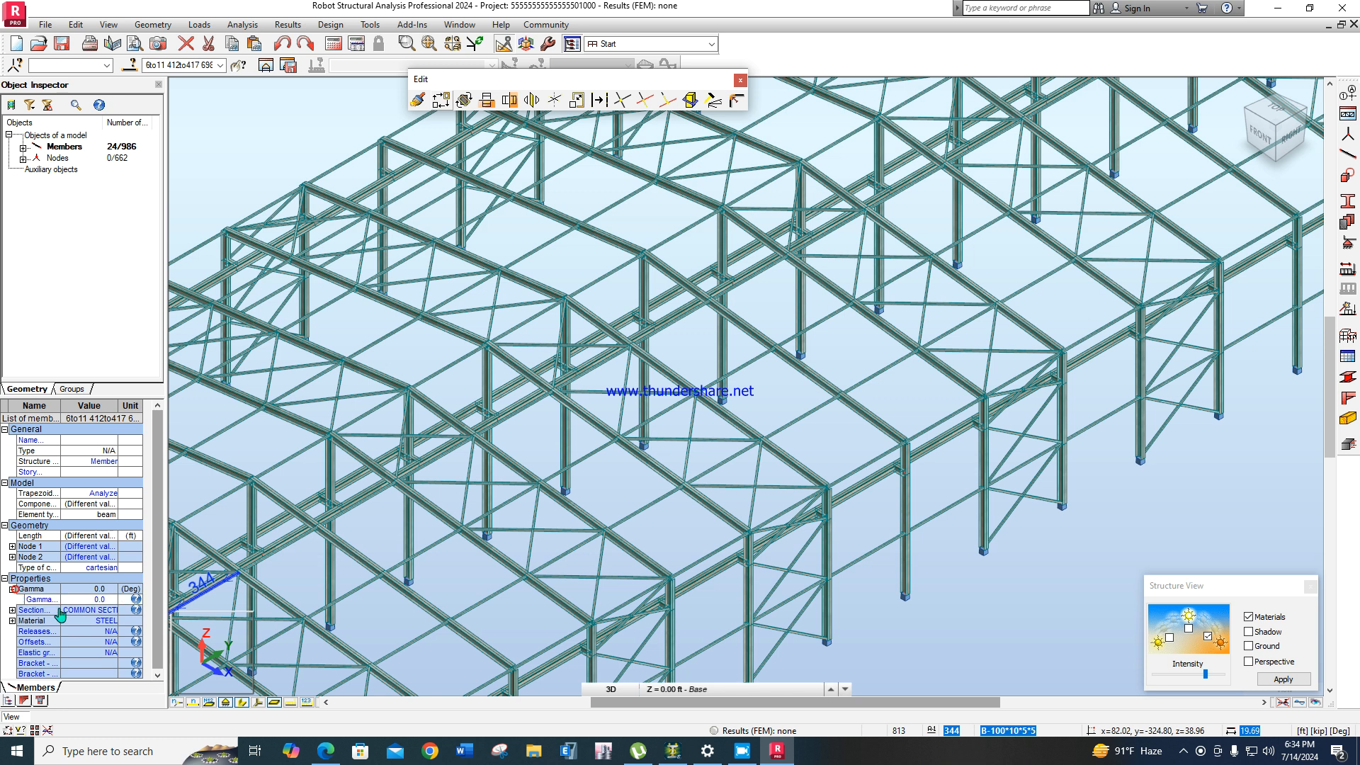
pyautogui.doubleClick(99, 601)
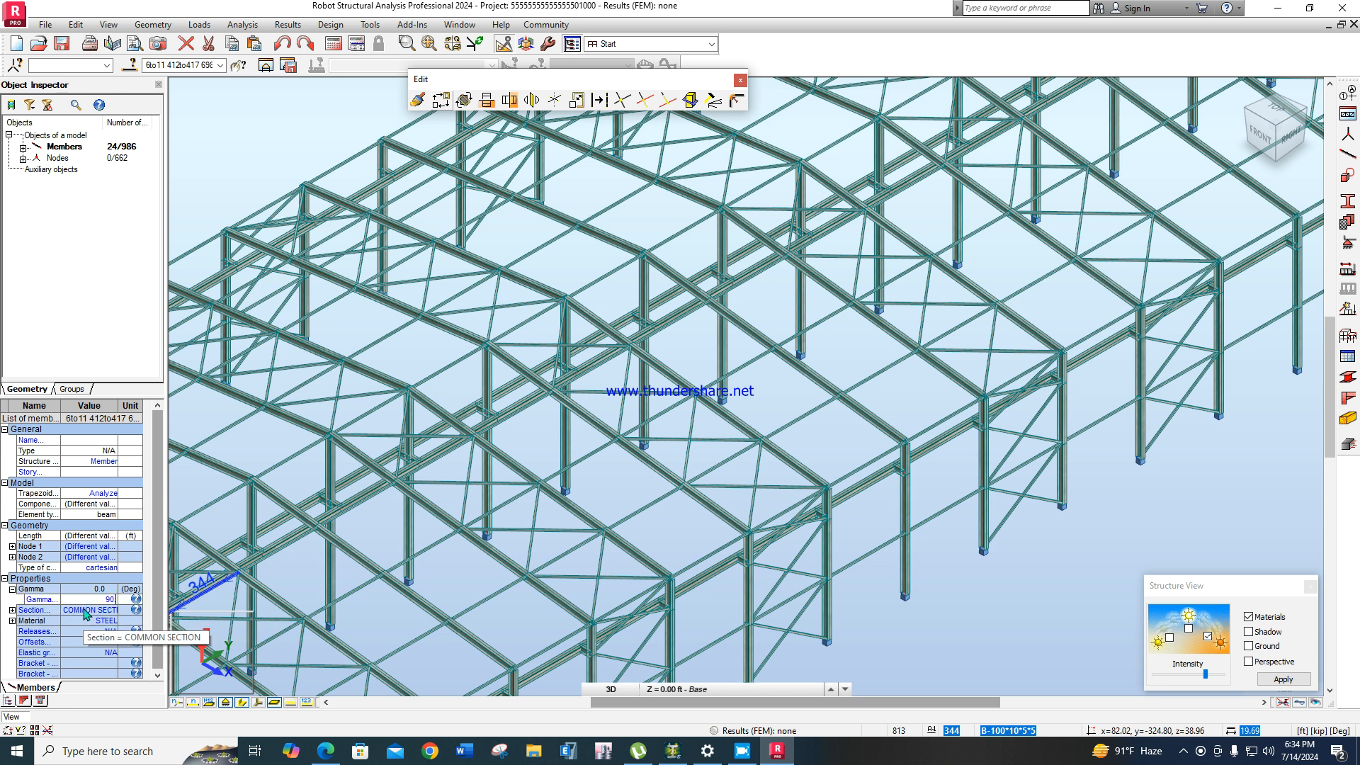
pyautogui.write('90')
pyautogui.click(409, 366)
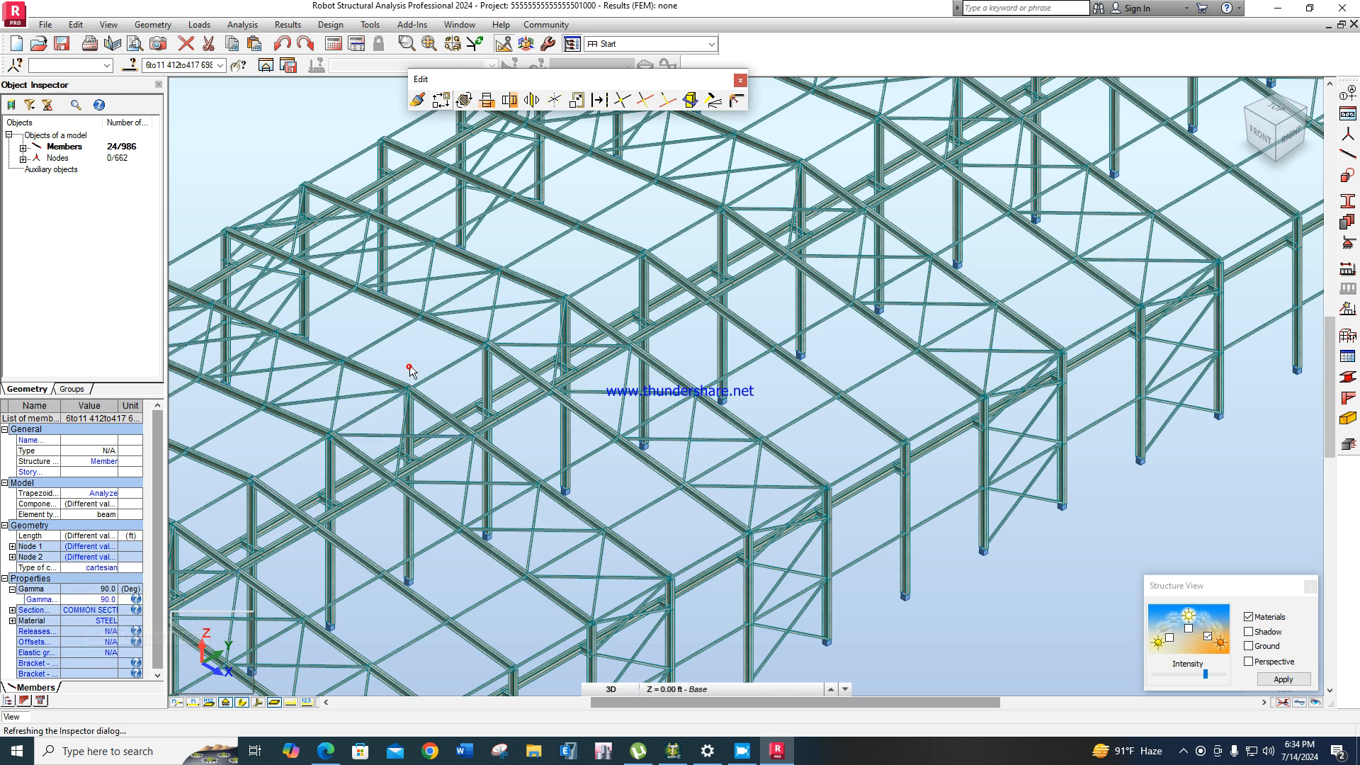
pyautogui.scroll(-2, 942, 593)
pyautogui.moveTo(943, 592); pyautogui.dragTo(1128, 408, button='middle')
pyautogui.moveTo(388, 615); pyautogui.dragTo(735, 459, button='middle')
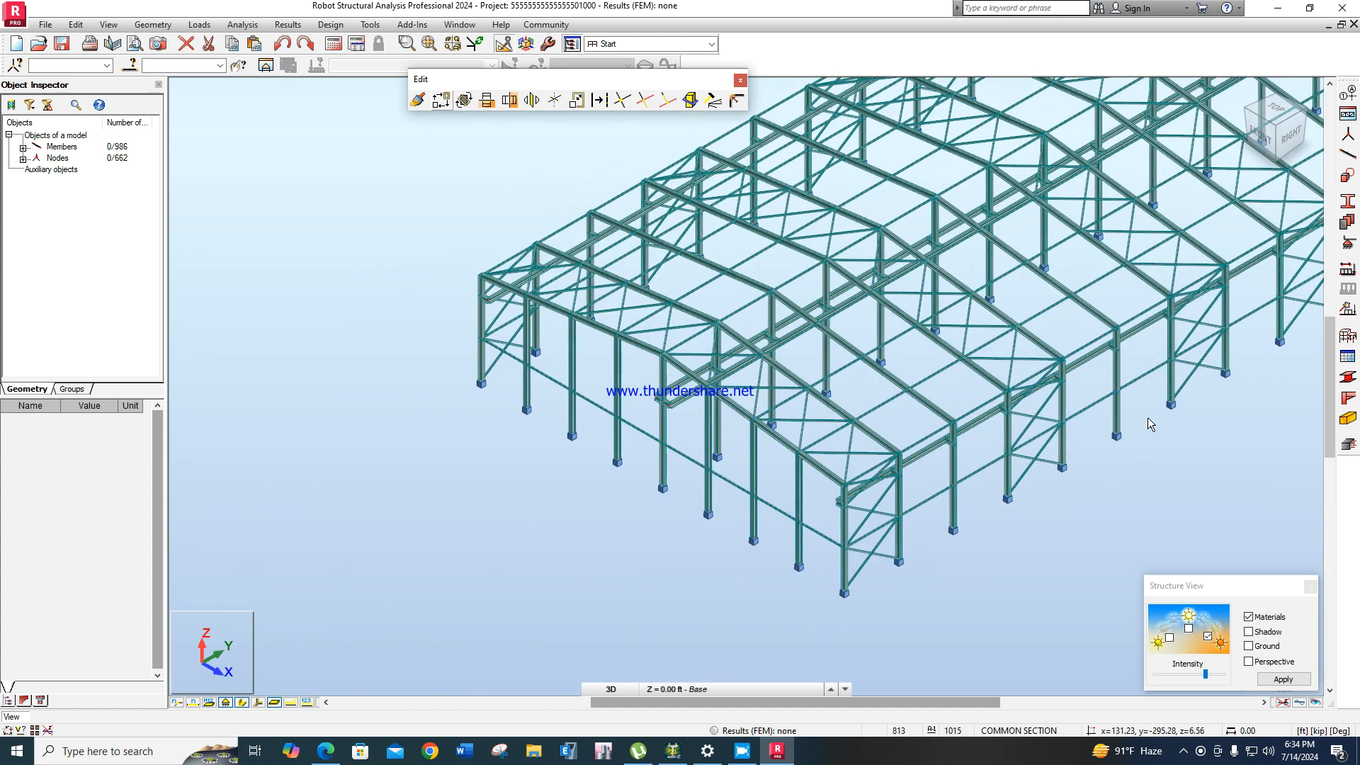
pyautogui.moveTo(1024, 529); pyautogui.dragTo(727, 621, button='middle')
pyautogui.scroll(-5, 834, 566)
# Select the whole structure in 3D, intersect all its members, clear the selection and check the side-wall members.
pyautogui.click(1305, 111)
pyautogui.moveTo(512, 168); pyautogui.dragTo(1161, 618)
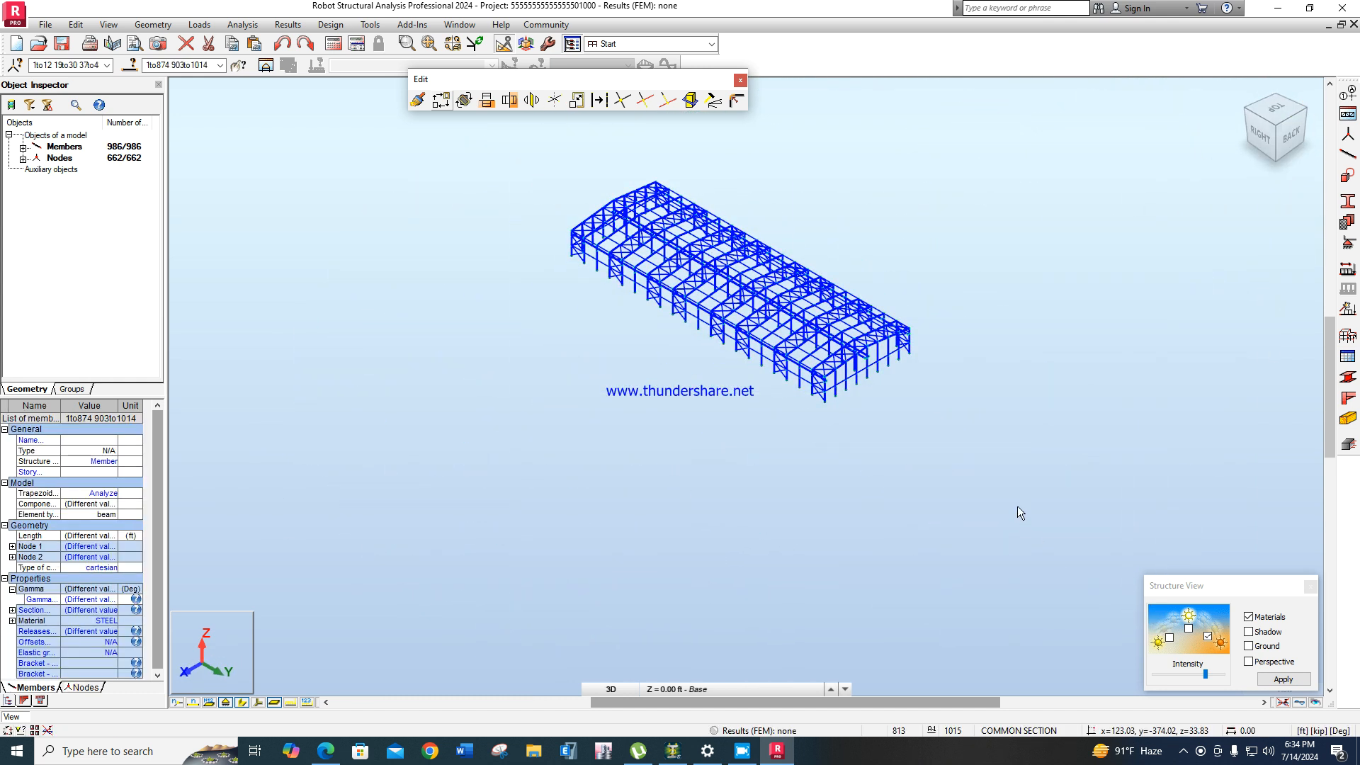
pyautogui.click(76, 25)
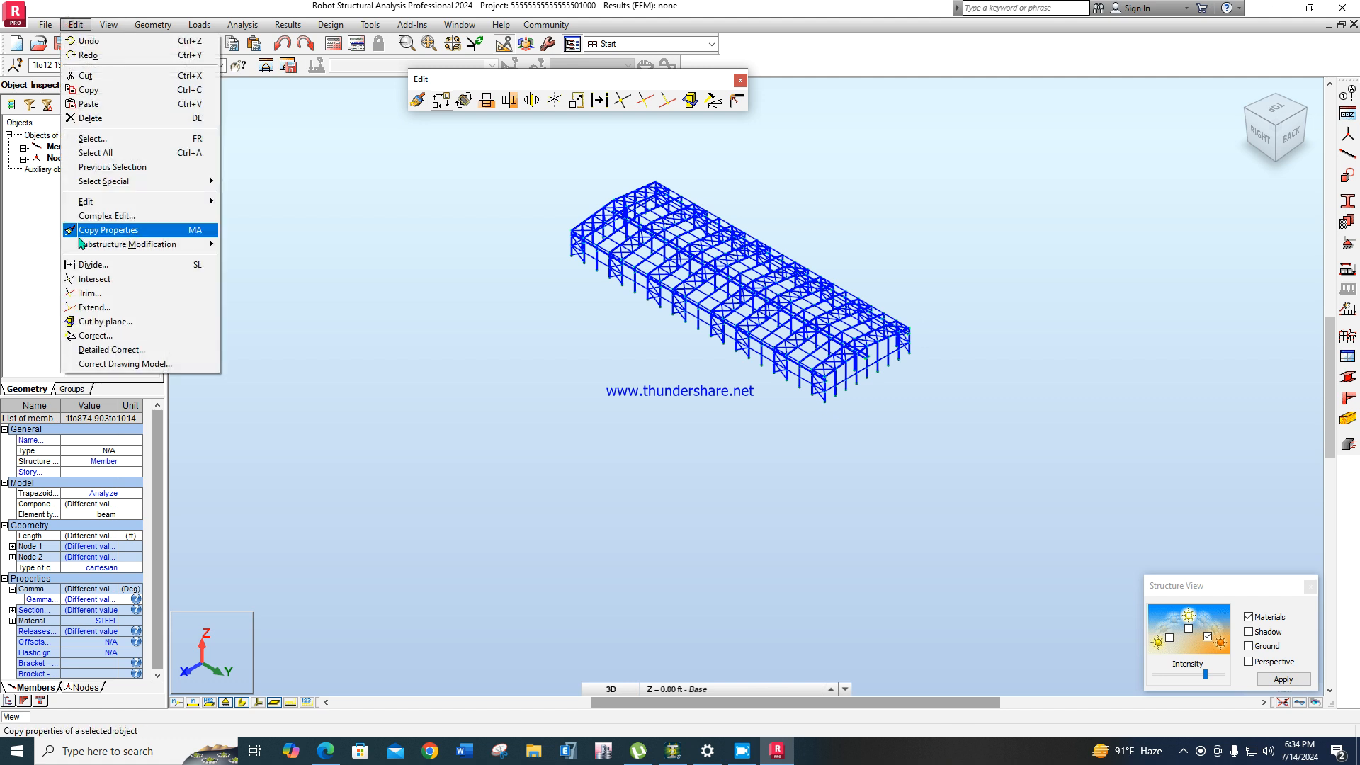
pyautogui.click(103, 279)
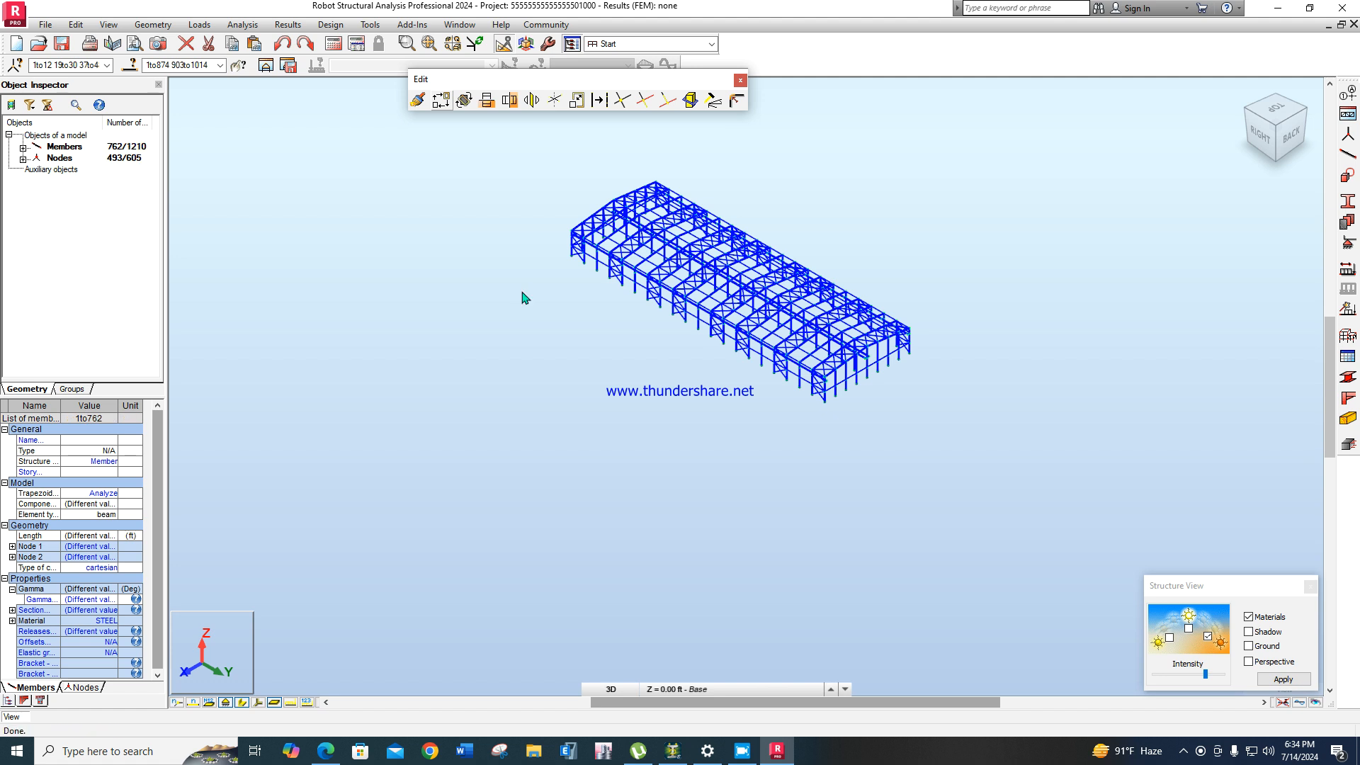
pyautogui.click(606, 327)
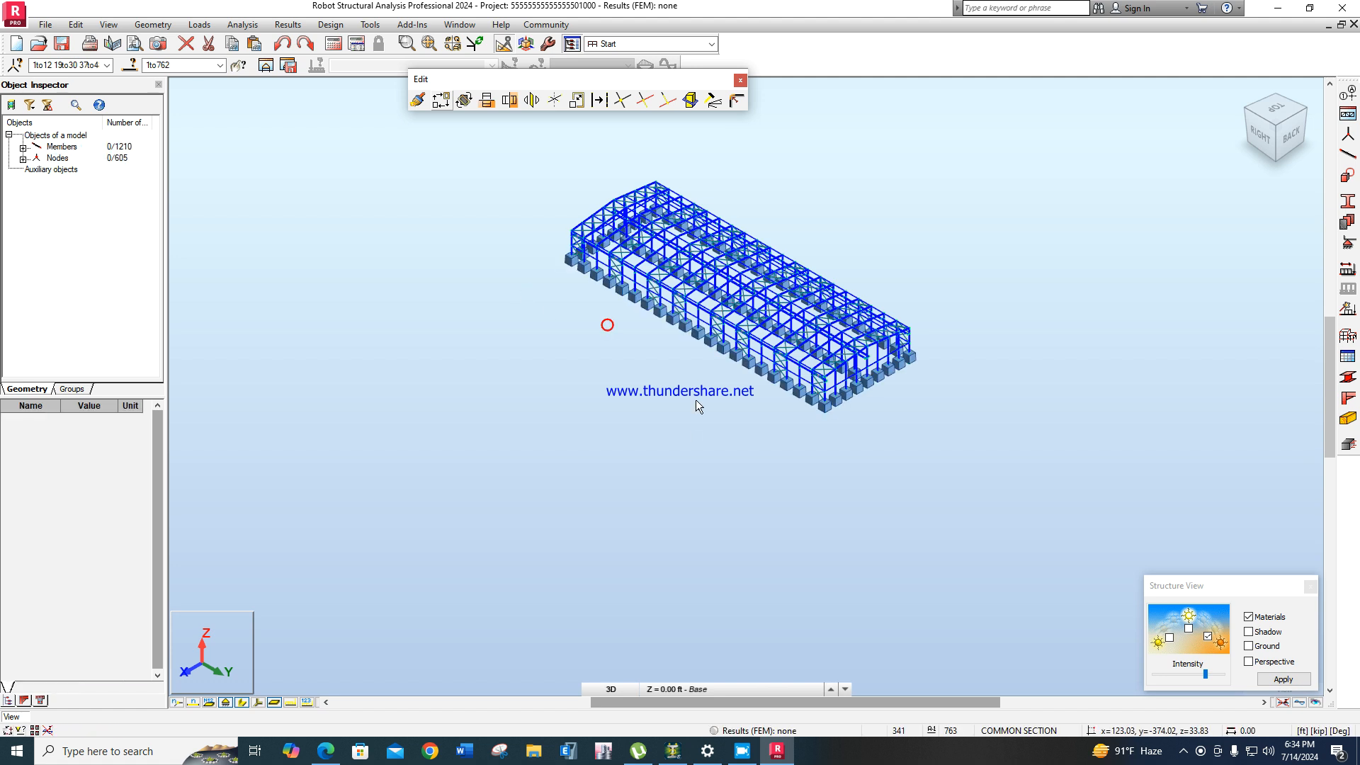
pyautogui.scroll(5, 652, 467)
pyautogui.scroll(2, 700, 382)
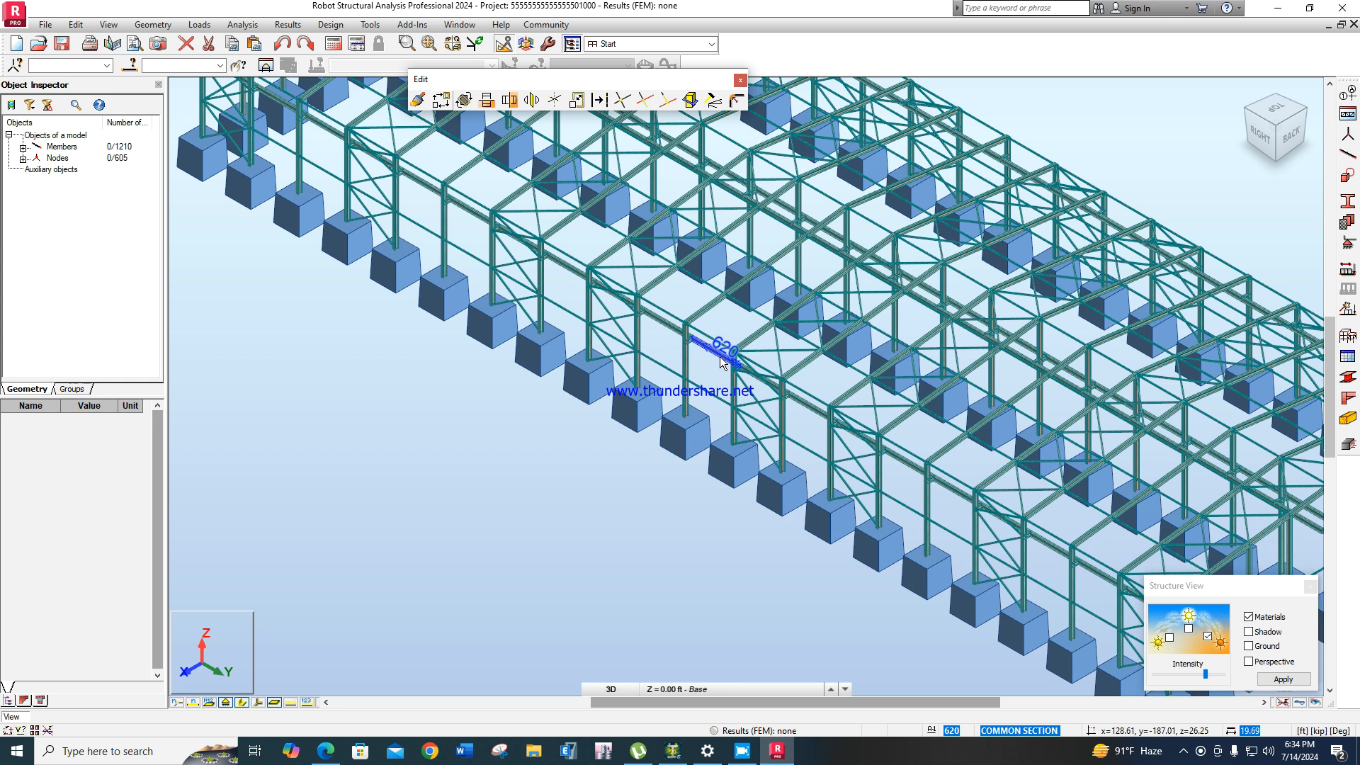
pyautogui.scroll(1, 692, 375)
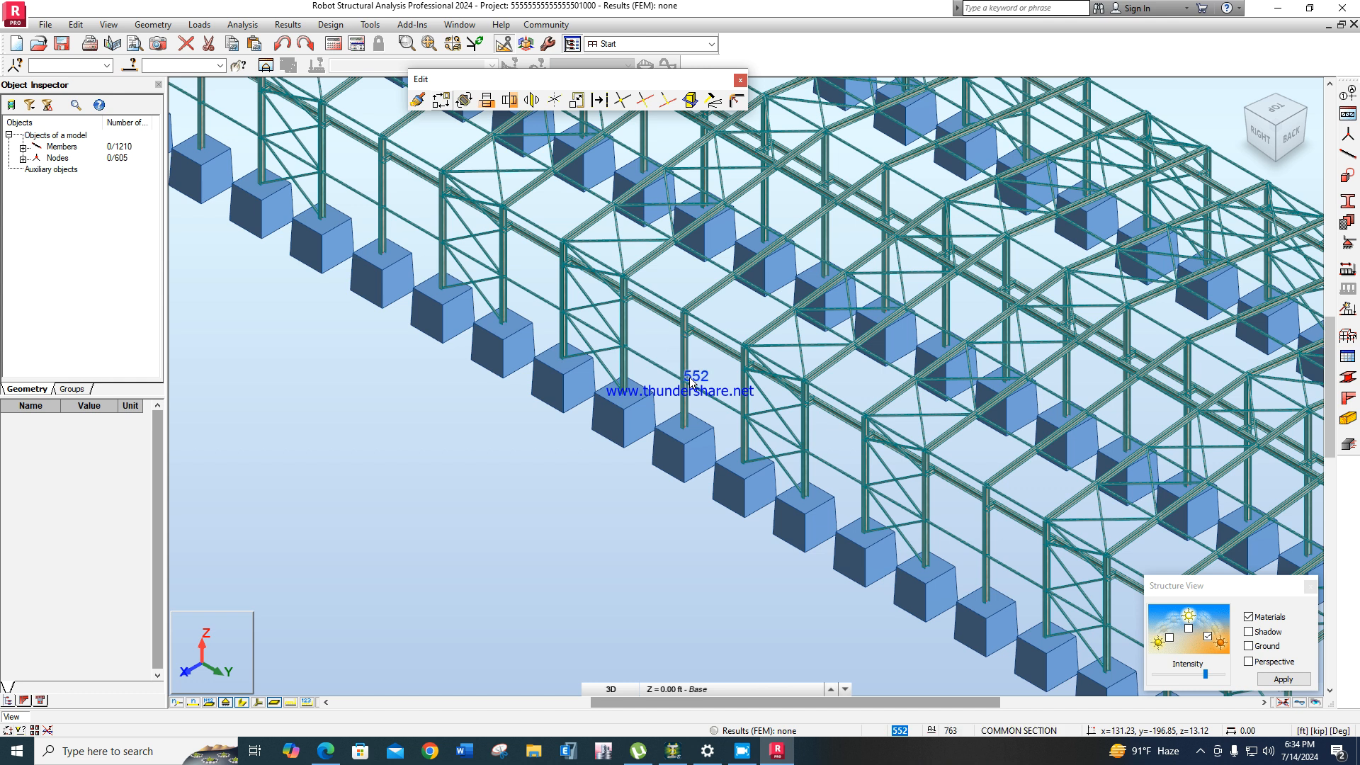
pyautogui.scroll(-5, 549, 448)
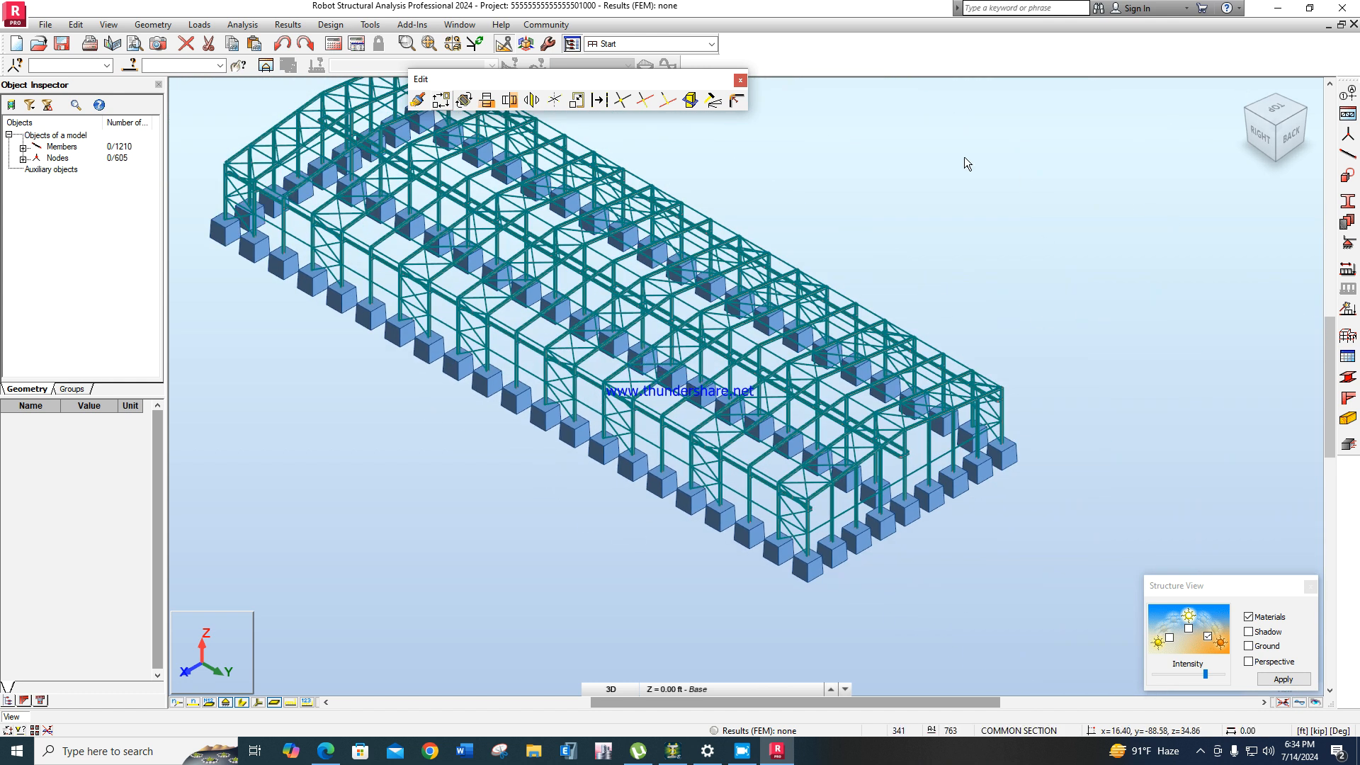
# Dock the floating Edit toolbar and bring the corner bays of the shed into close view.
pyautogui.moveTo(670, 86); pyautogui.dragTo(1005, 59)
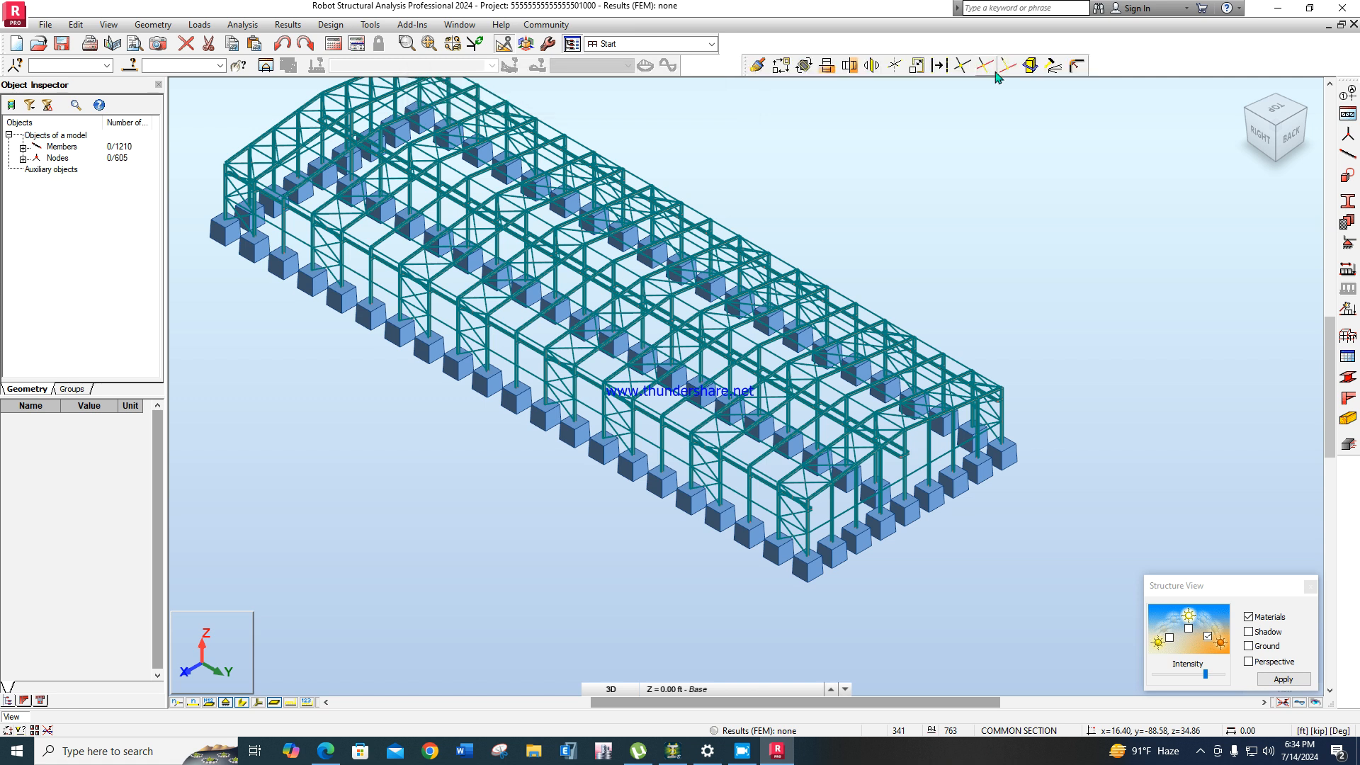
pyautogui.moveTo(971, 265); pyautogui.dragTo(978, 281, button='middle')
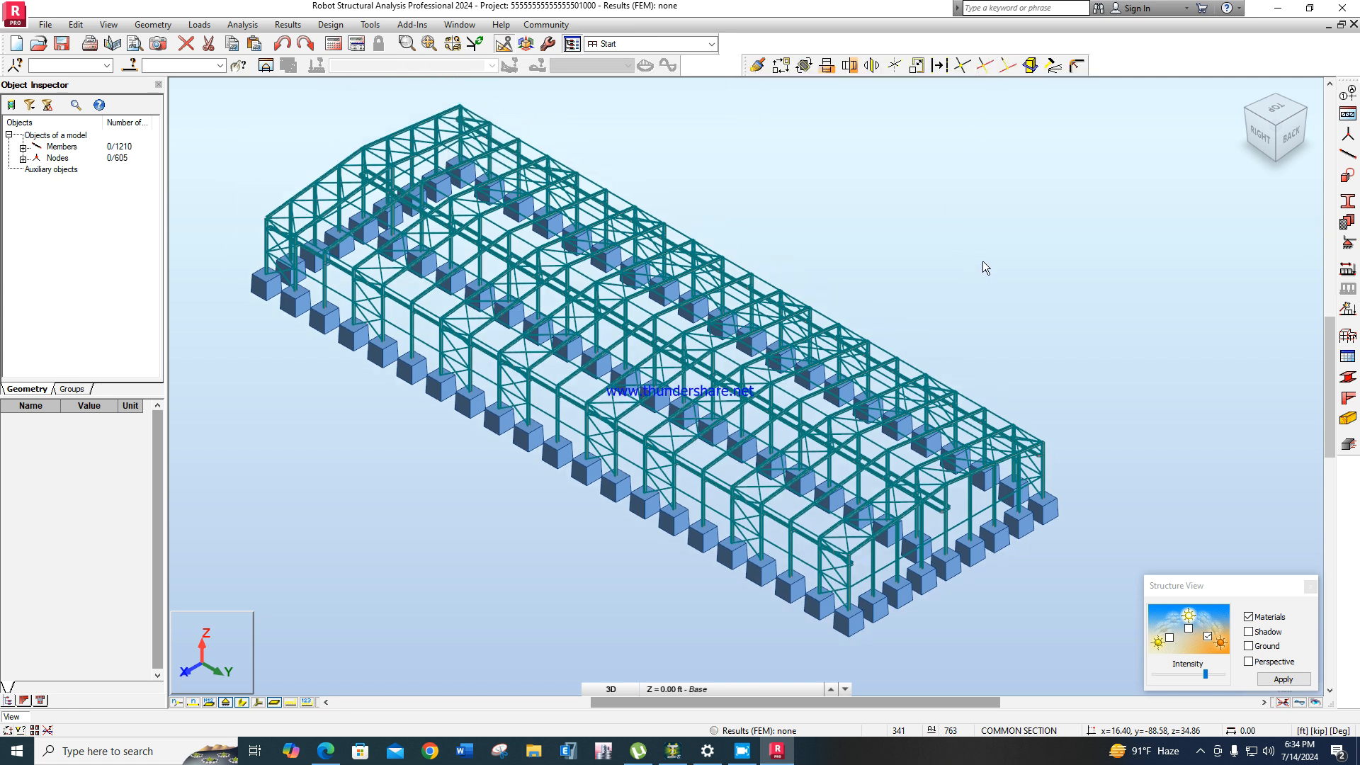
pyautogui.scroll(5, 832, 579)
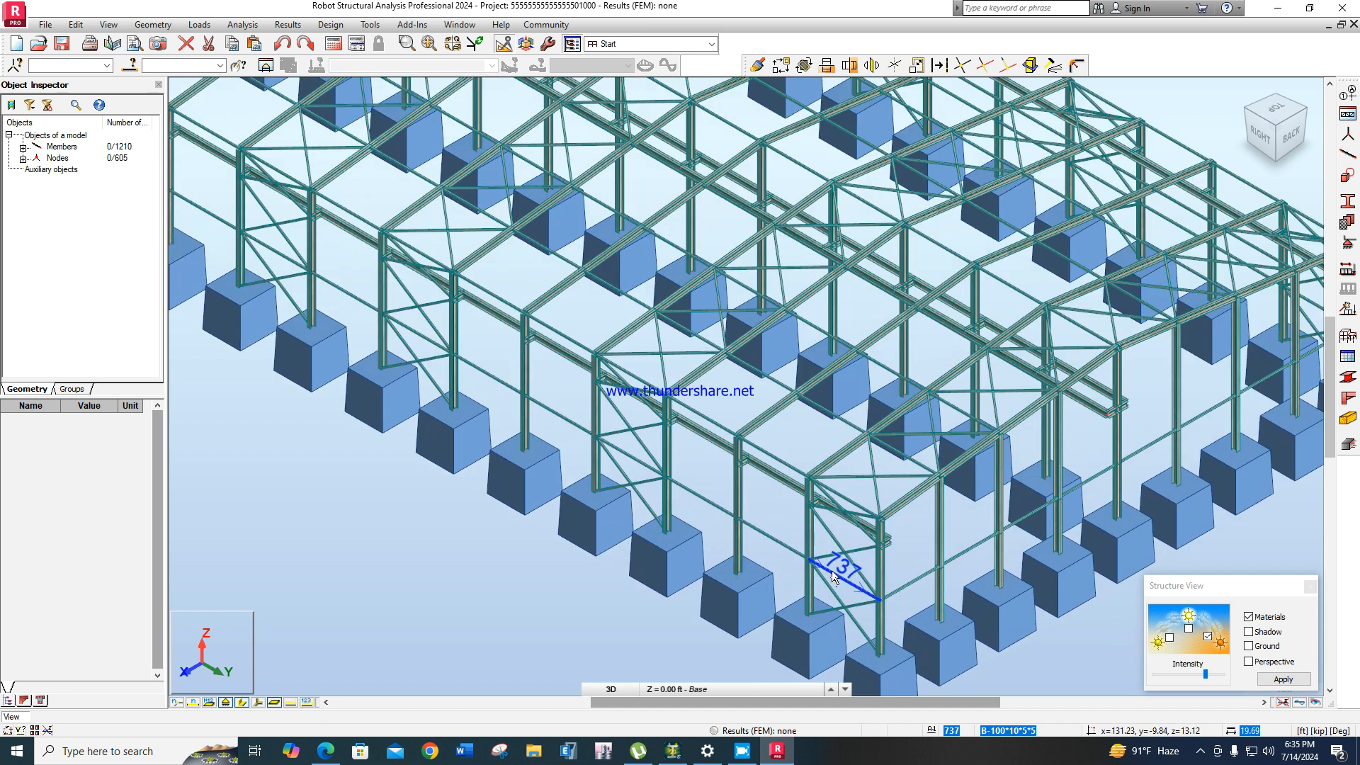
# Select all nodes of the shed and delete them with the option No, delete only the selected members.
pyautogui.scroll(2, 919, 534)
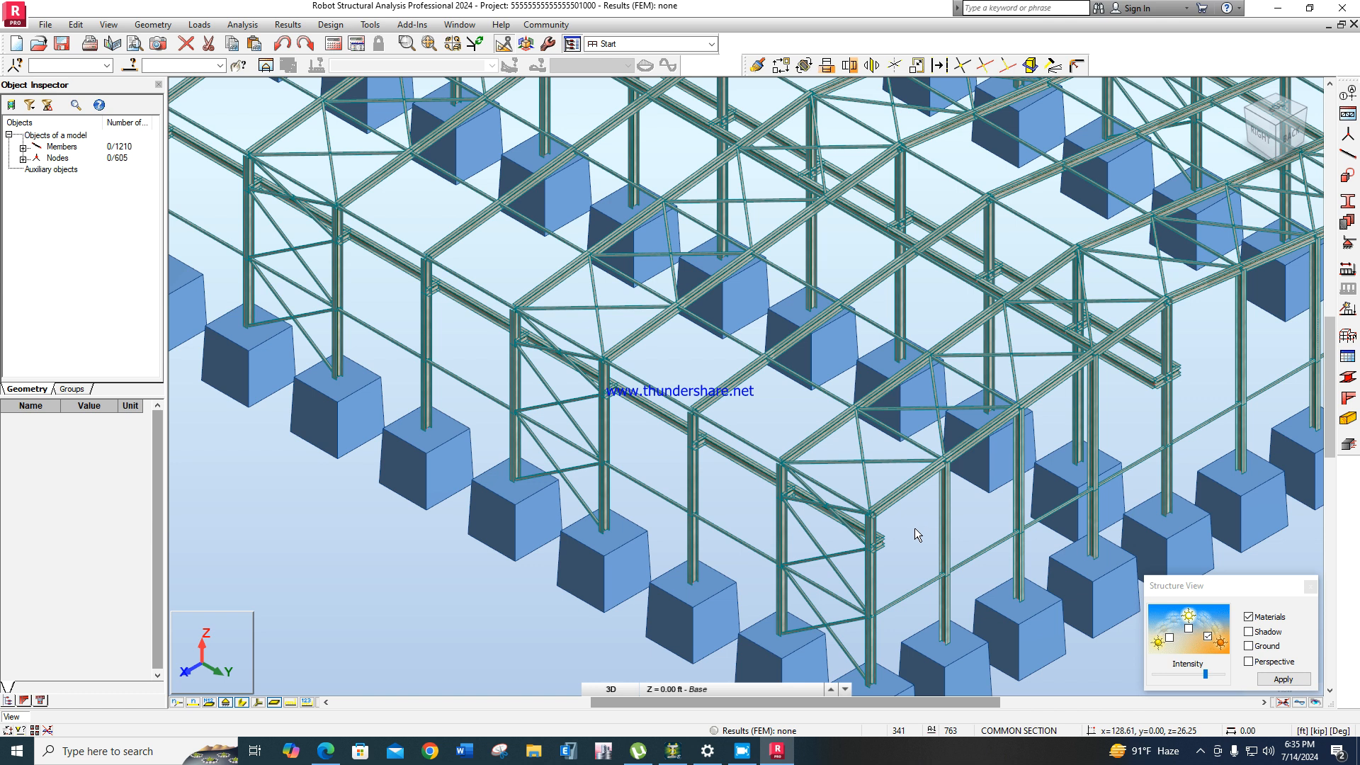
pyautogui.scroll(-5, 768, 428)
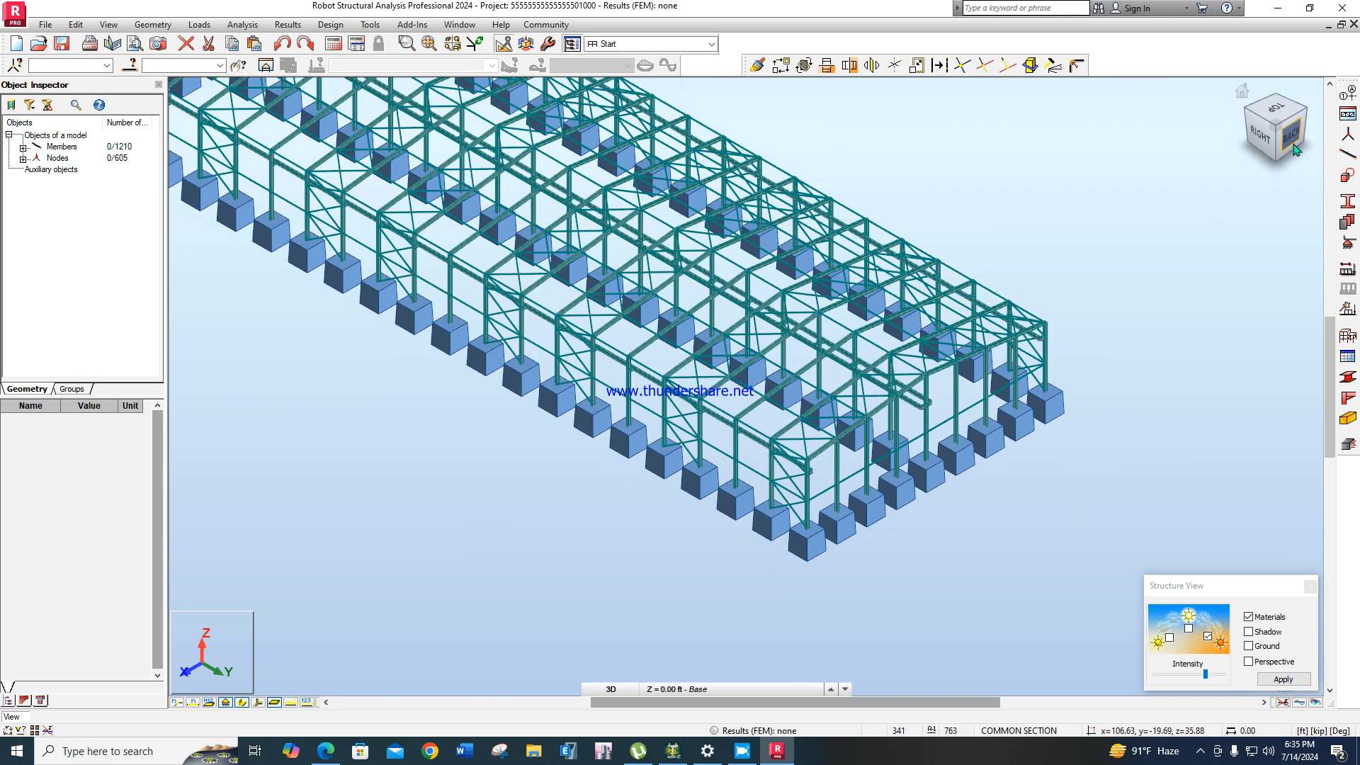
pyautogui.moveTo(1071, 279); pyautogui.dragTo(1134, 339, button='middle')
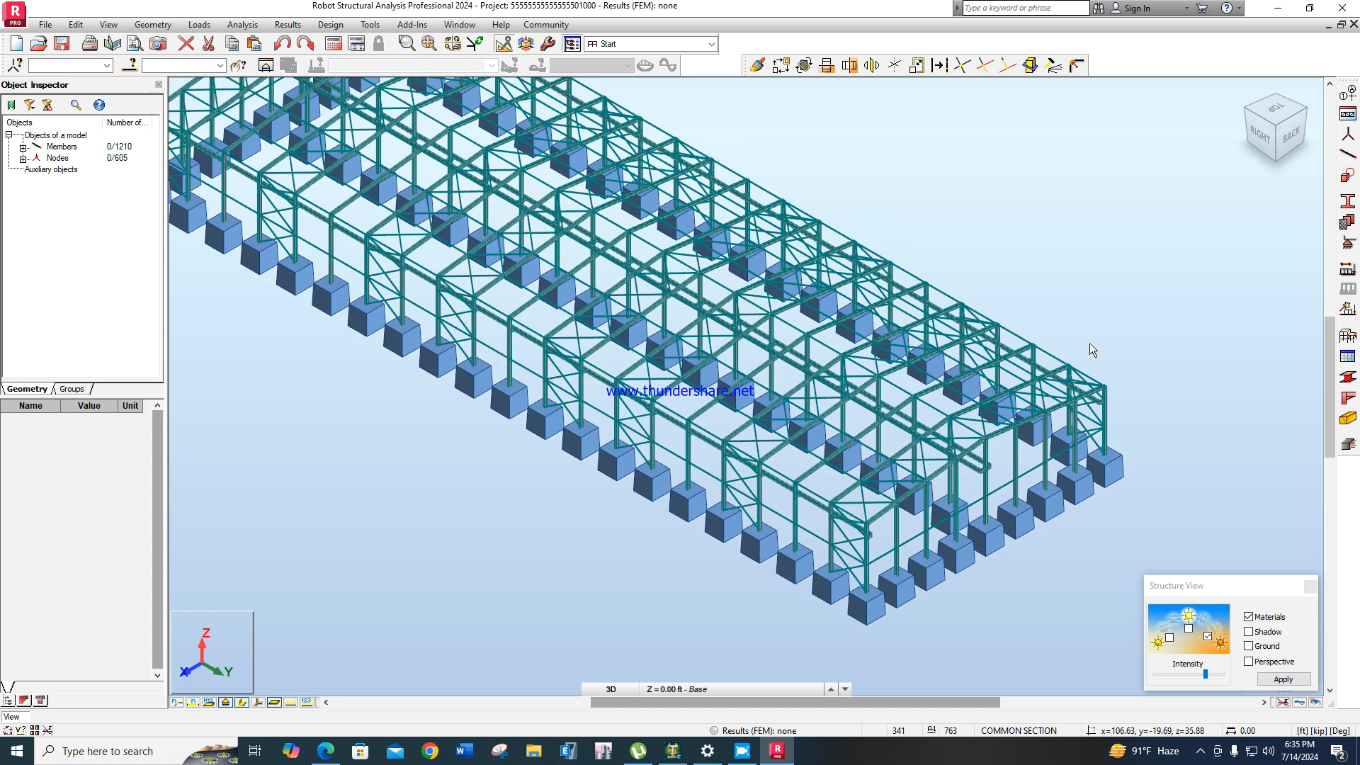
pyautogui.click(102, 67)
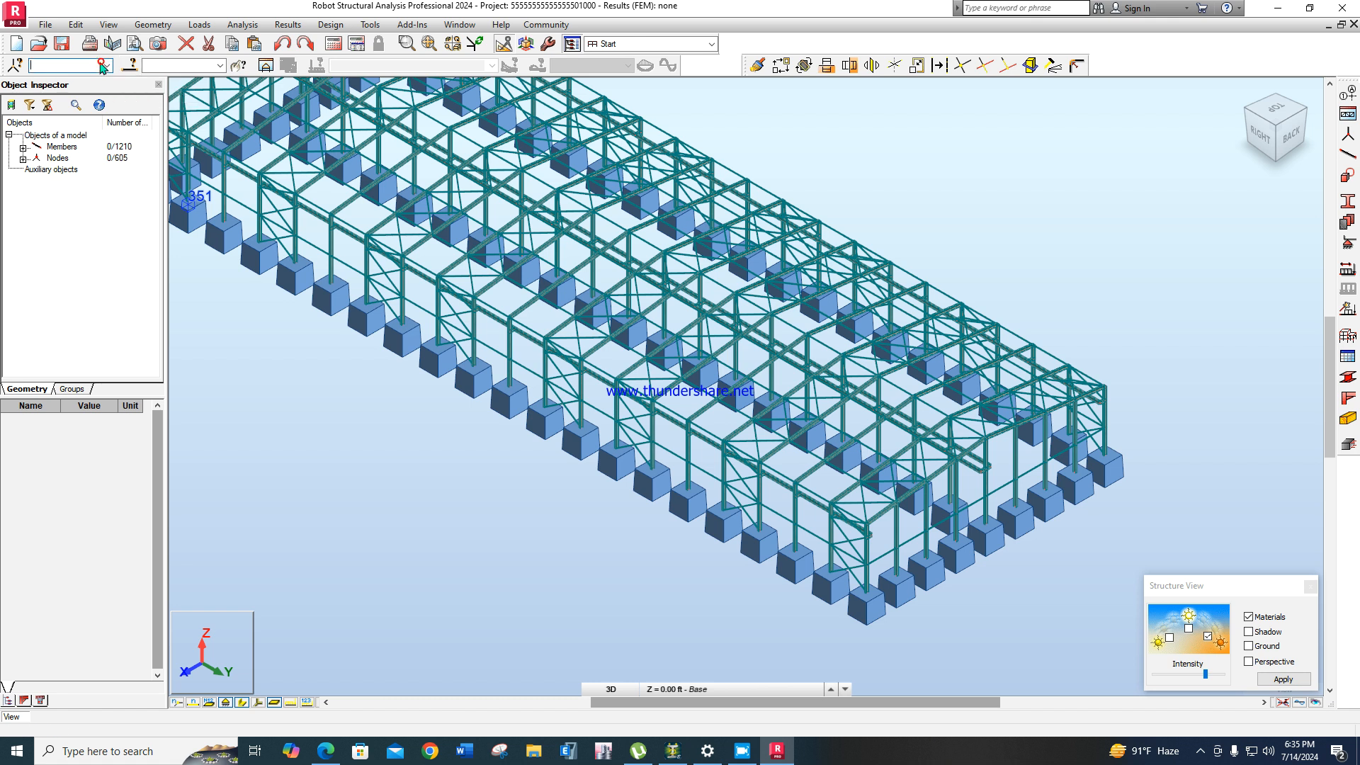
pyautogui.click(106, 65)
pyautogui.click(64, 80)
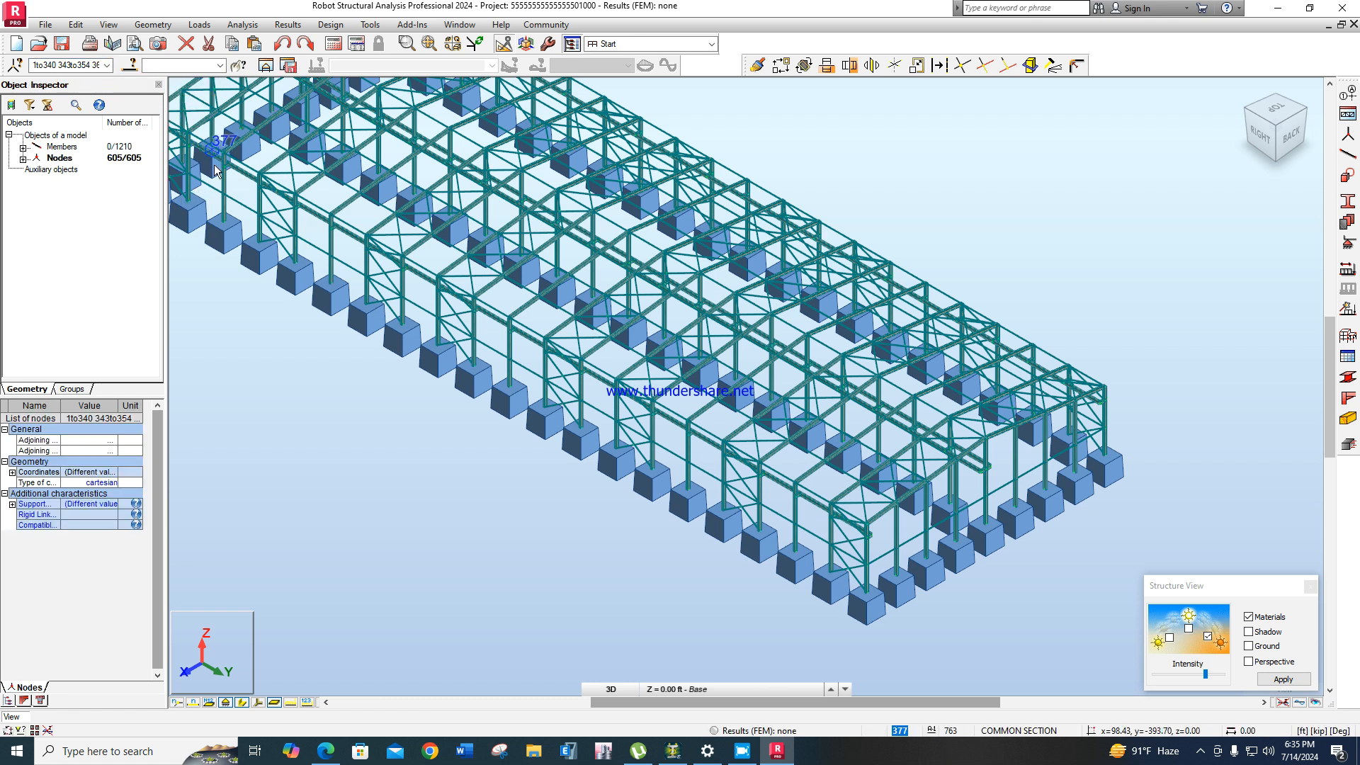
pyautogui.press('Delete')
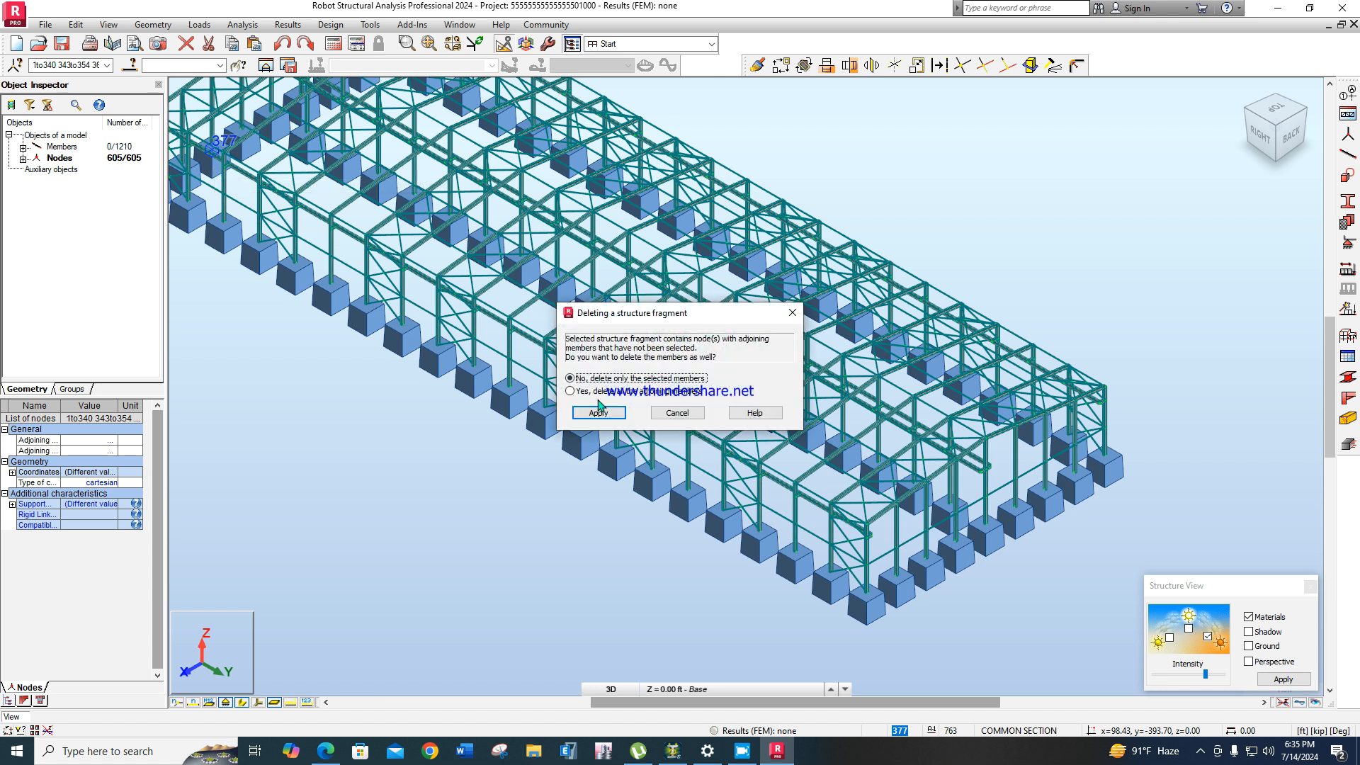
pyautogui.click(598, 412)
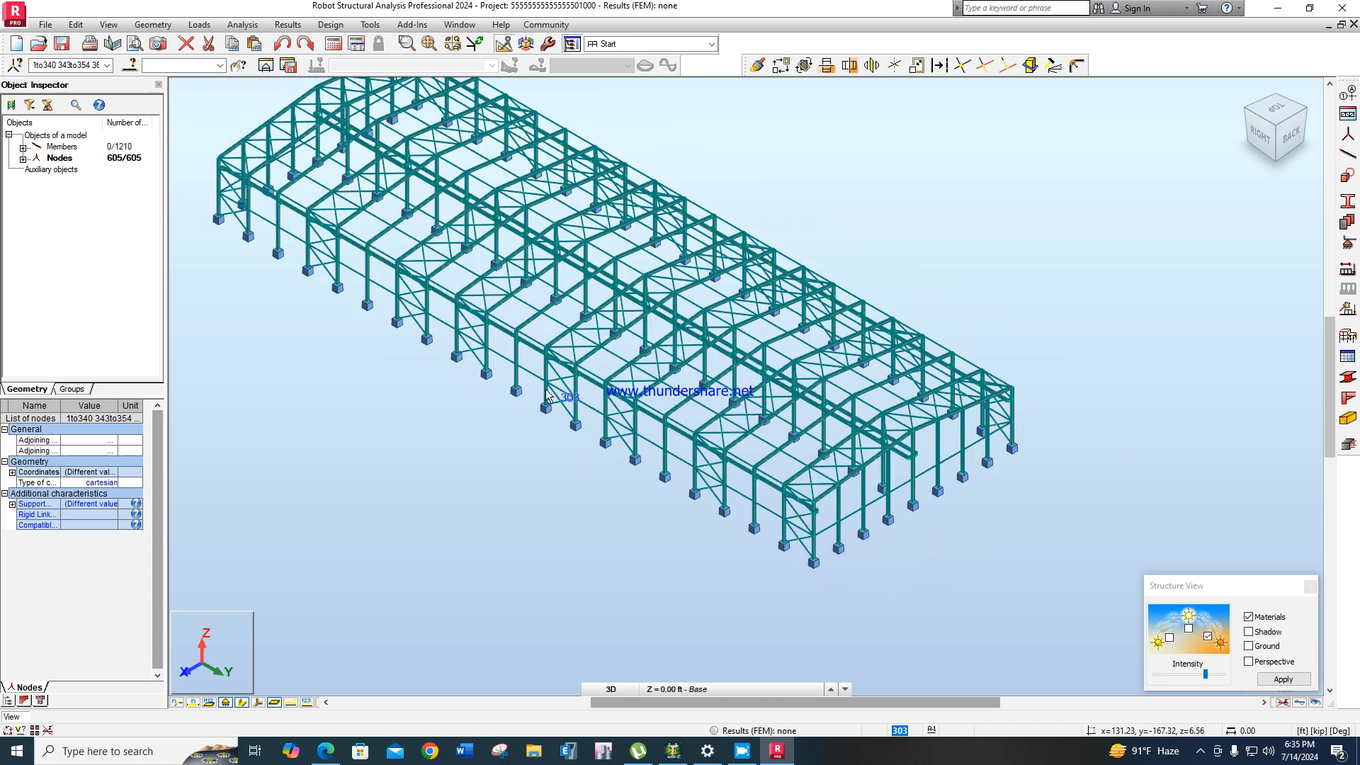
# Save the project under its proposed name as a ROBOT (*.rtd) file in the SATDD TATUTARILA folder.
pyautogui.click(45, 24)
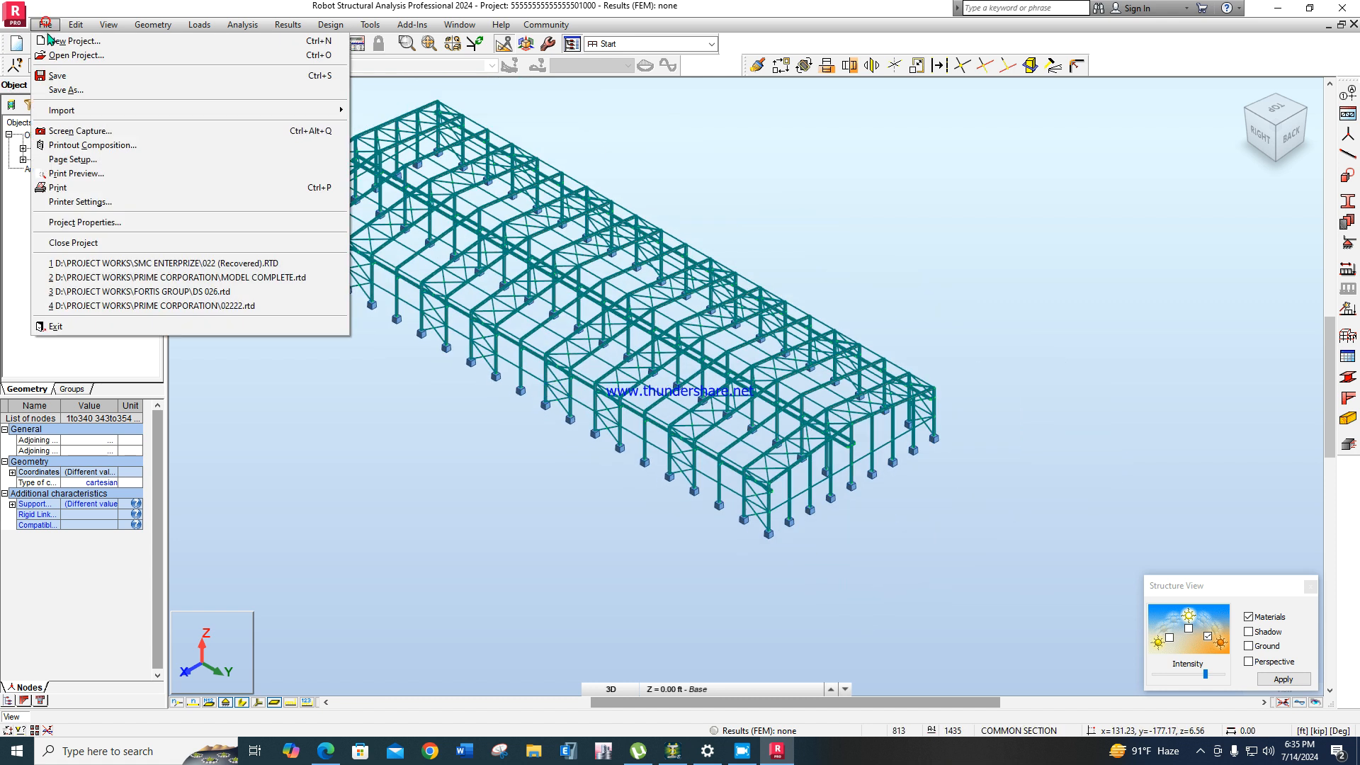
pyautogui.click(62, 76)
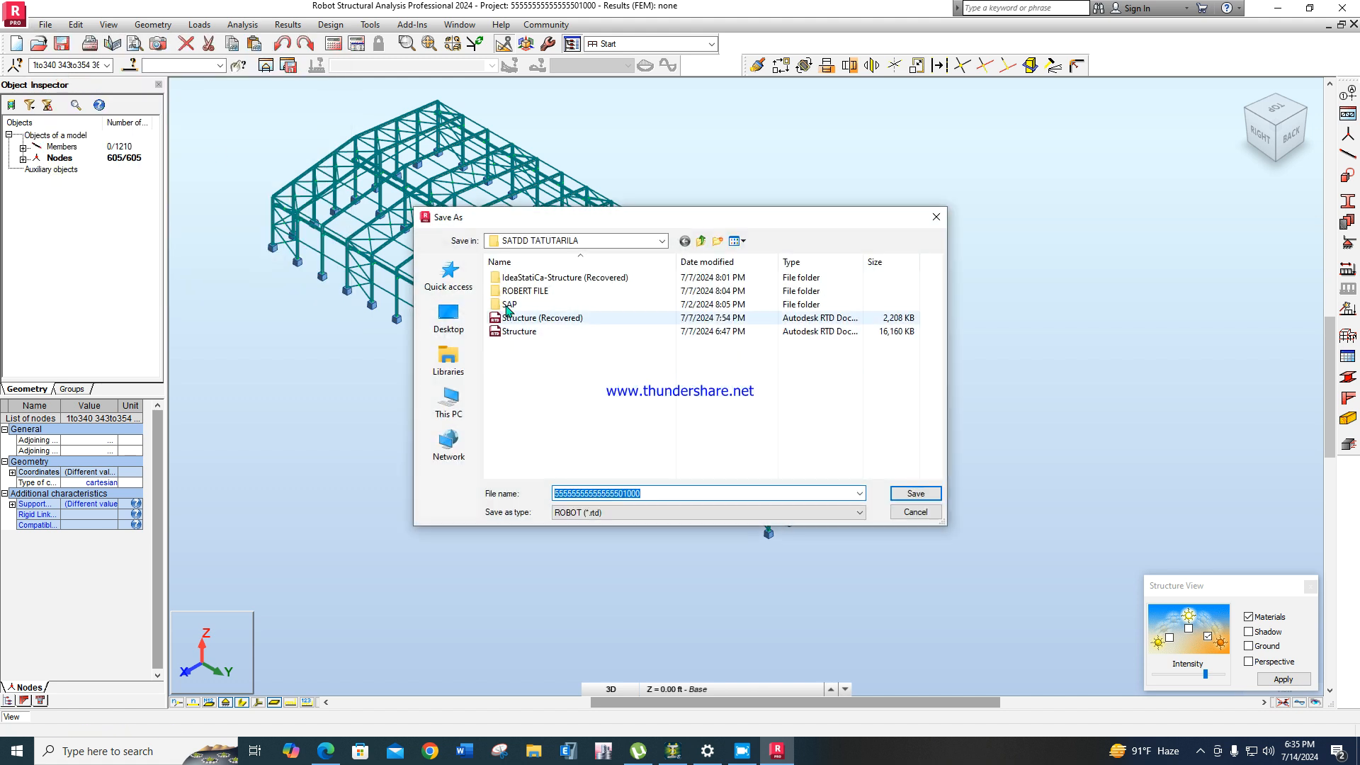
pyautogui.click(909, 493)
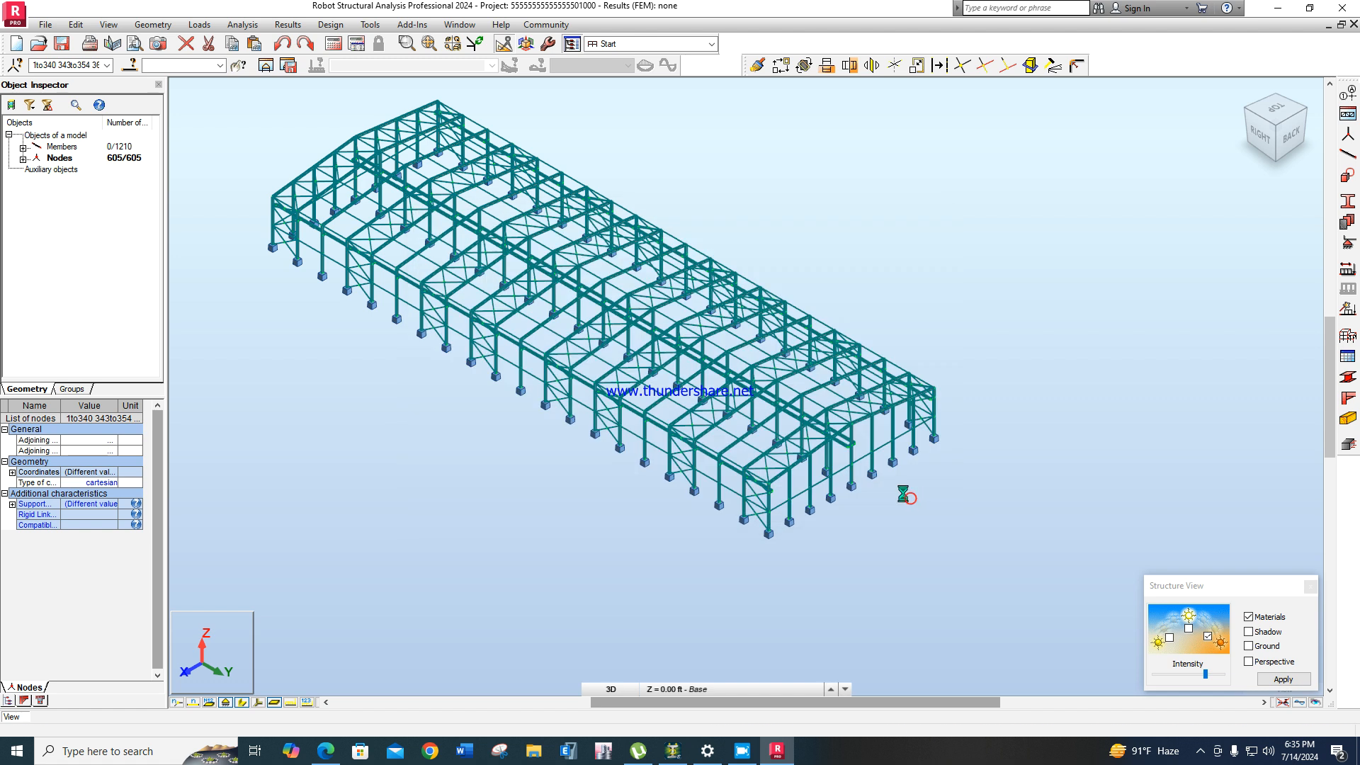
# Clear the node selection and run the structural calculations for the whole shed.
pyautogui.click(968, 484)
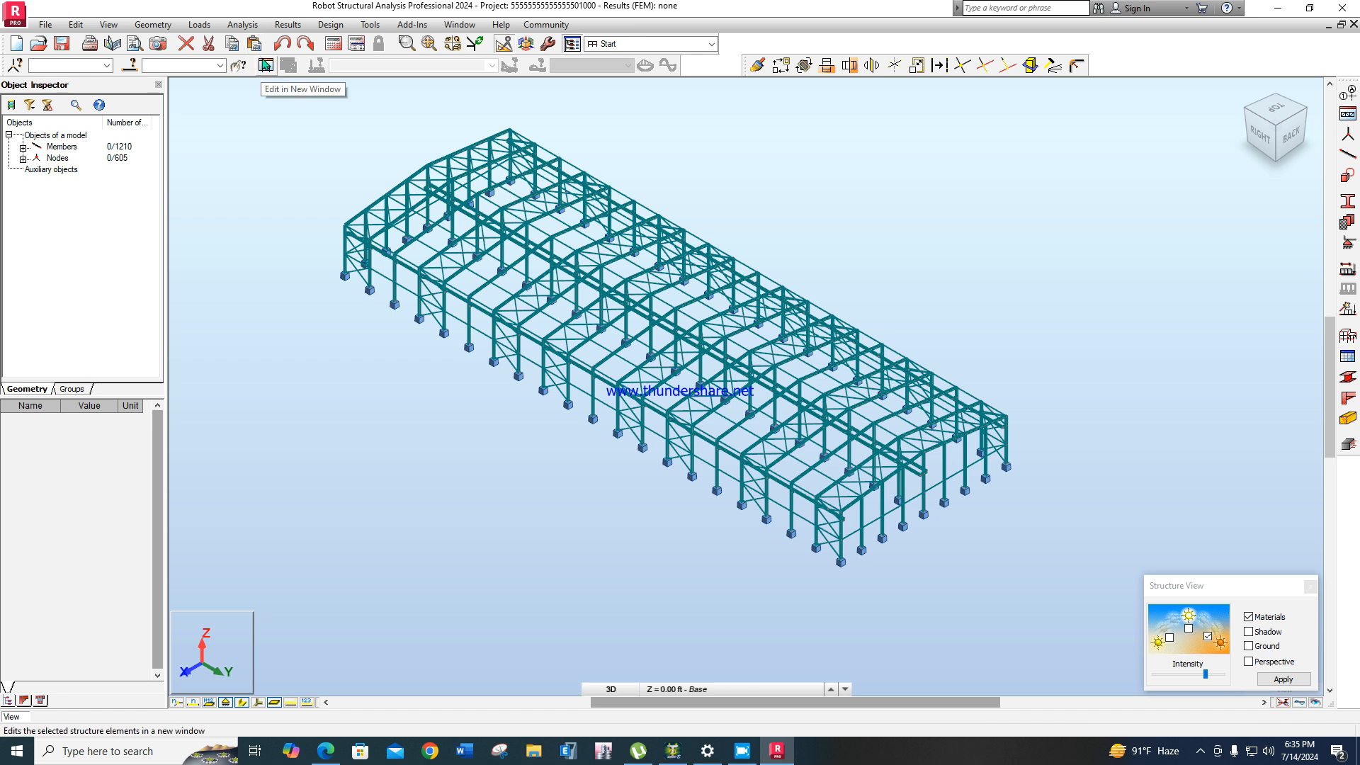
pyautogui.click(242, 25)
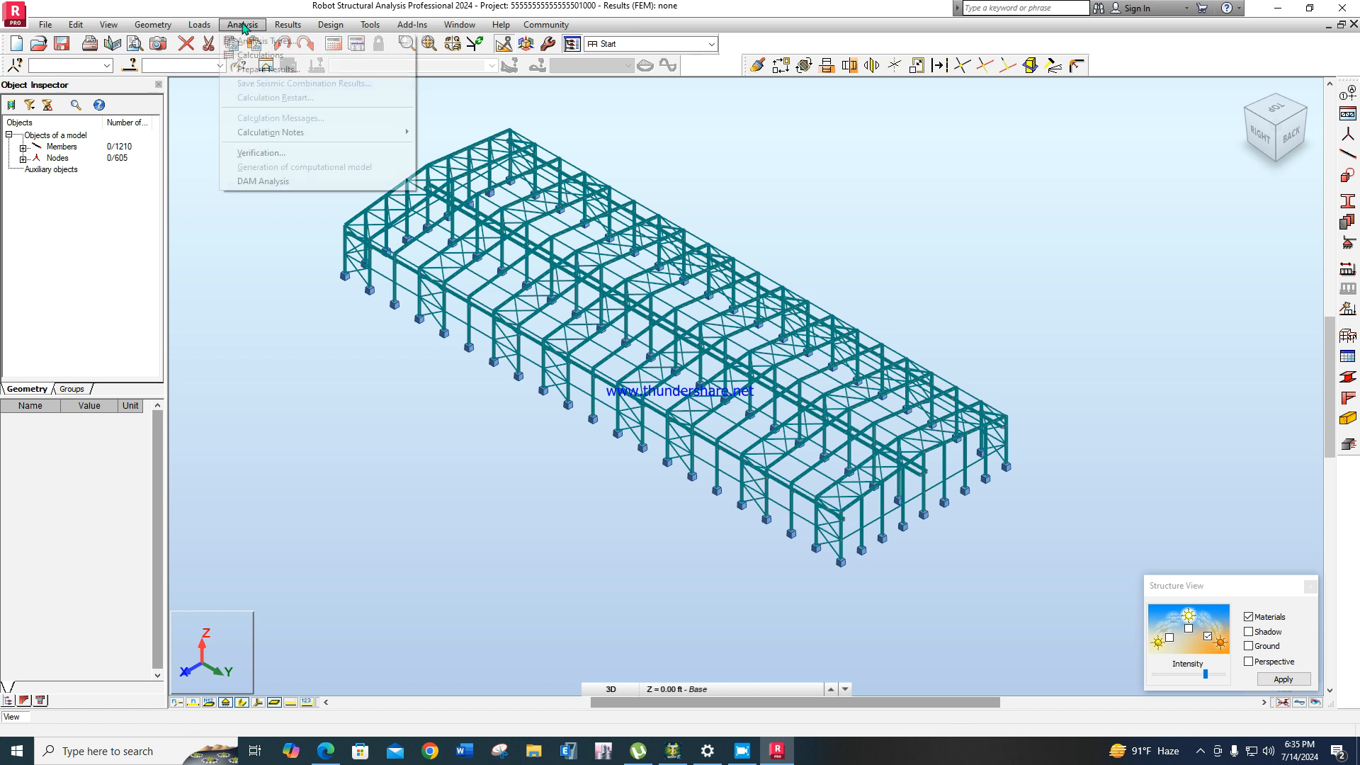
pyautogui.click(261, 55)
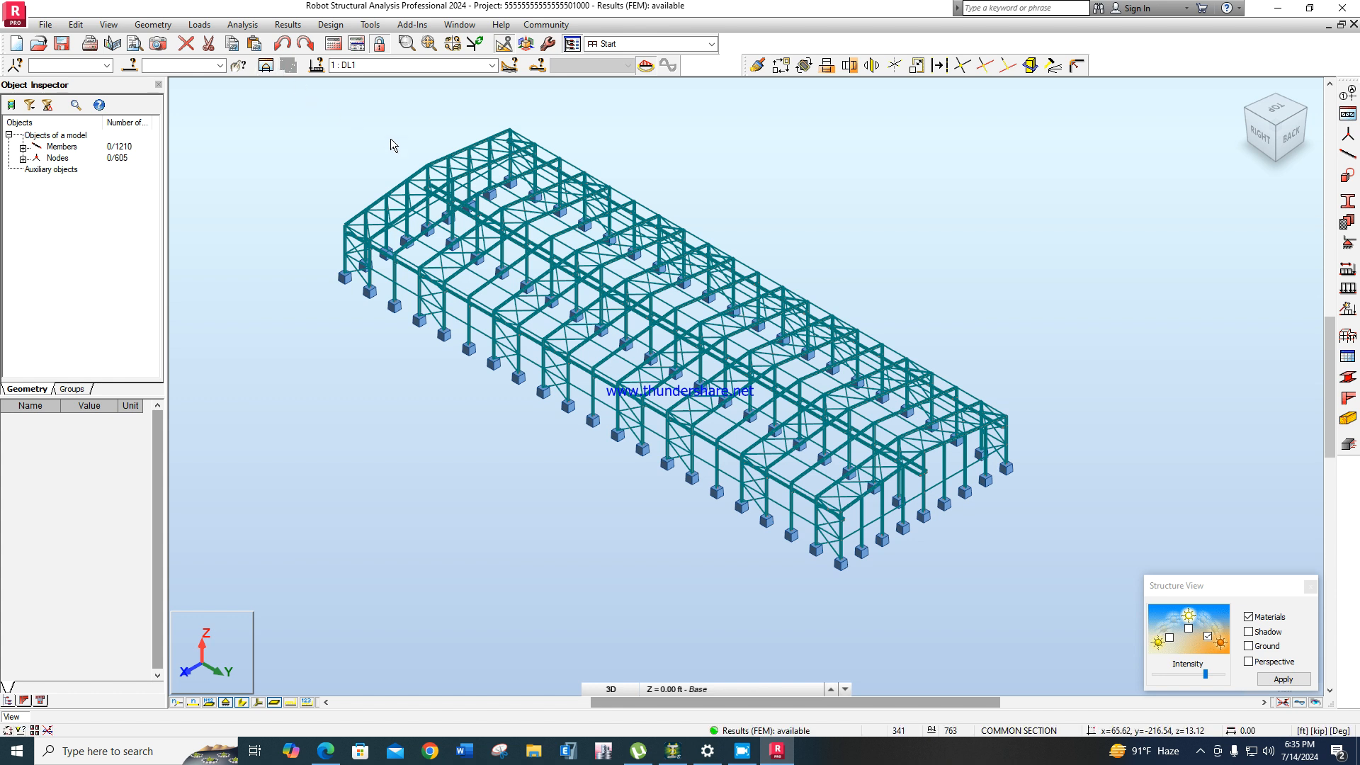
# Examine the calculated shed in 3D, checking the side-wall bays, corner bracing, roof members and column supports.
pyautogui.scroll(3, 532, 394)
pyautogui.scroll(3, 532, 394)
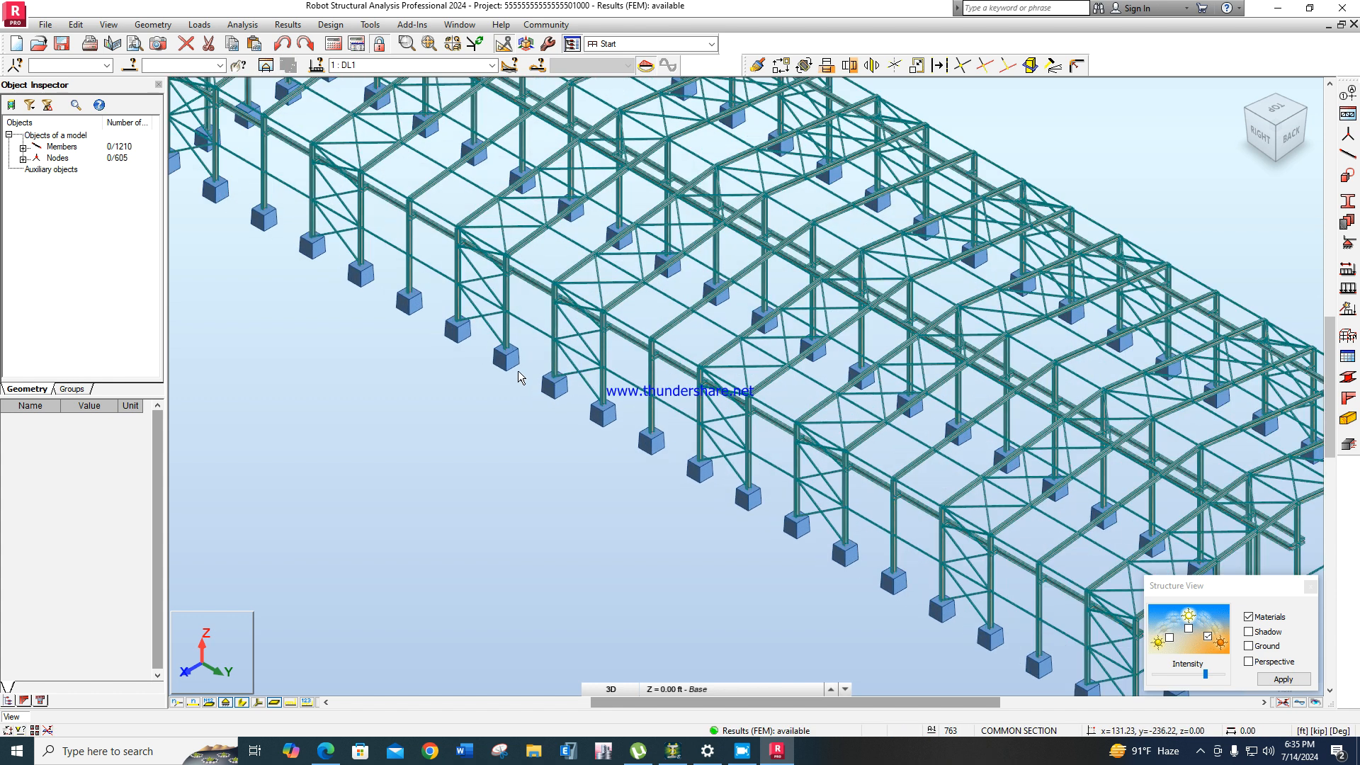
pyautogui.scroll(-6, 859, 262)
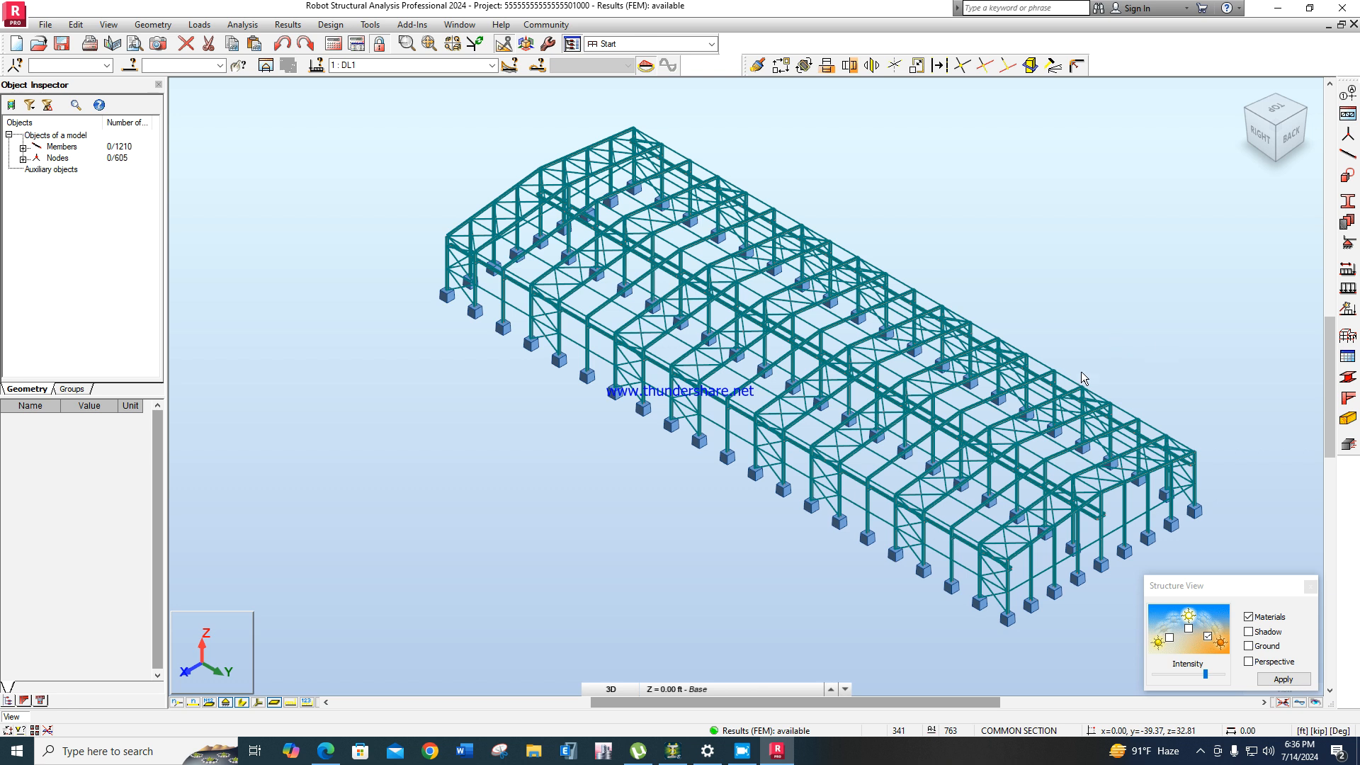
pyautogui.moveTo(1047, 354); pyautogui.dragTo(970, 292, button='middle')
pyautogui.scroll(5, 970, 292)
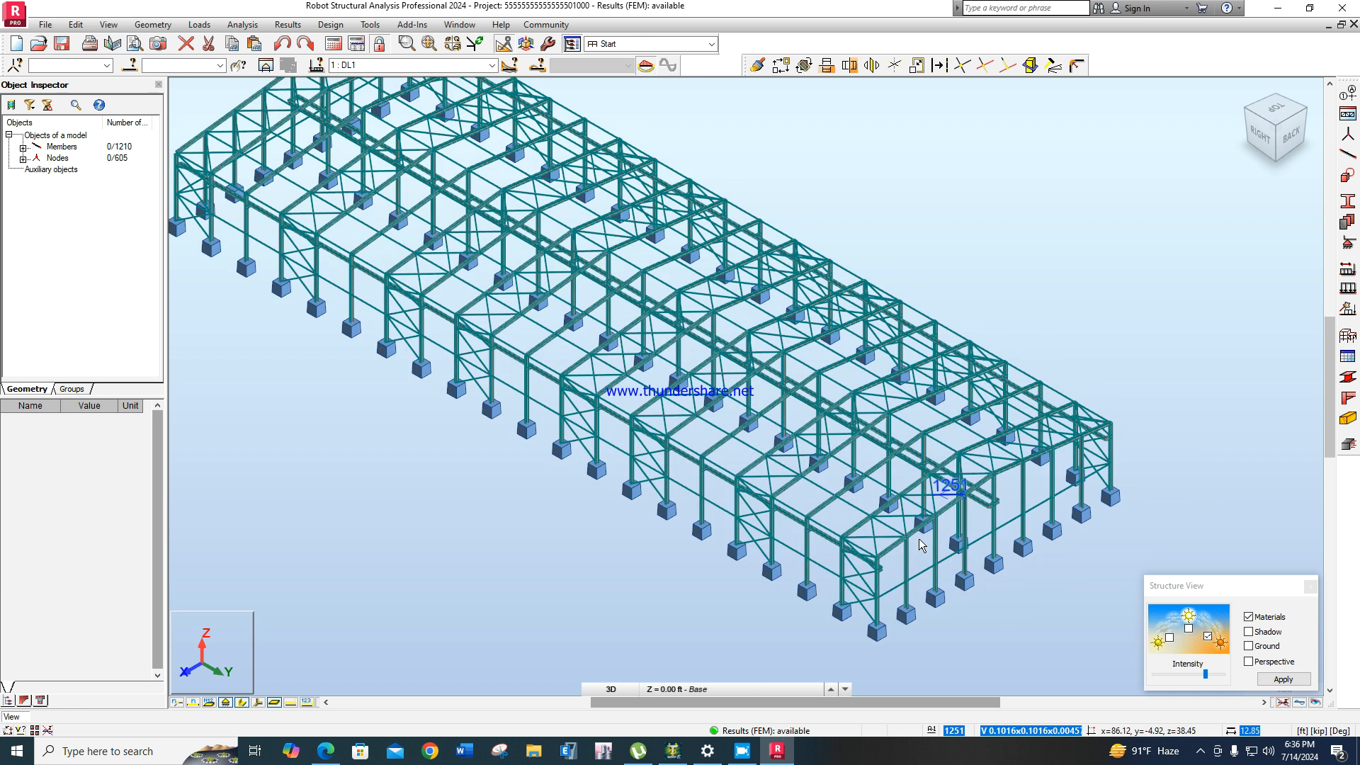
pyautogui.scroll(2, 878, 560)
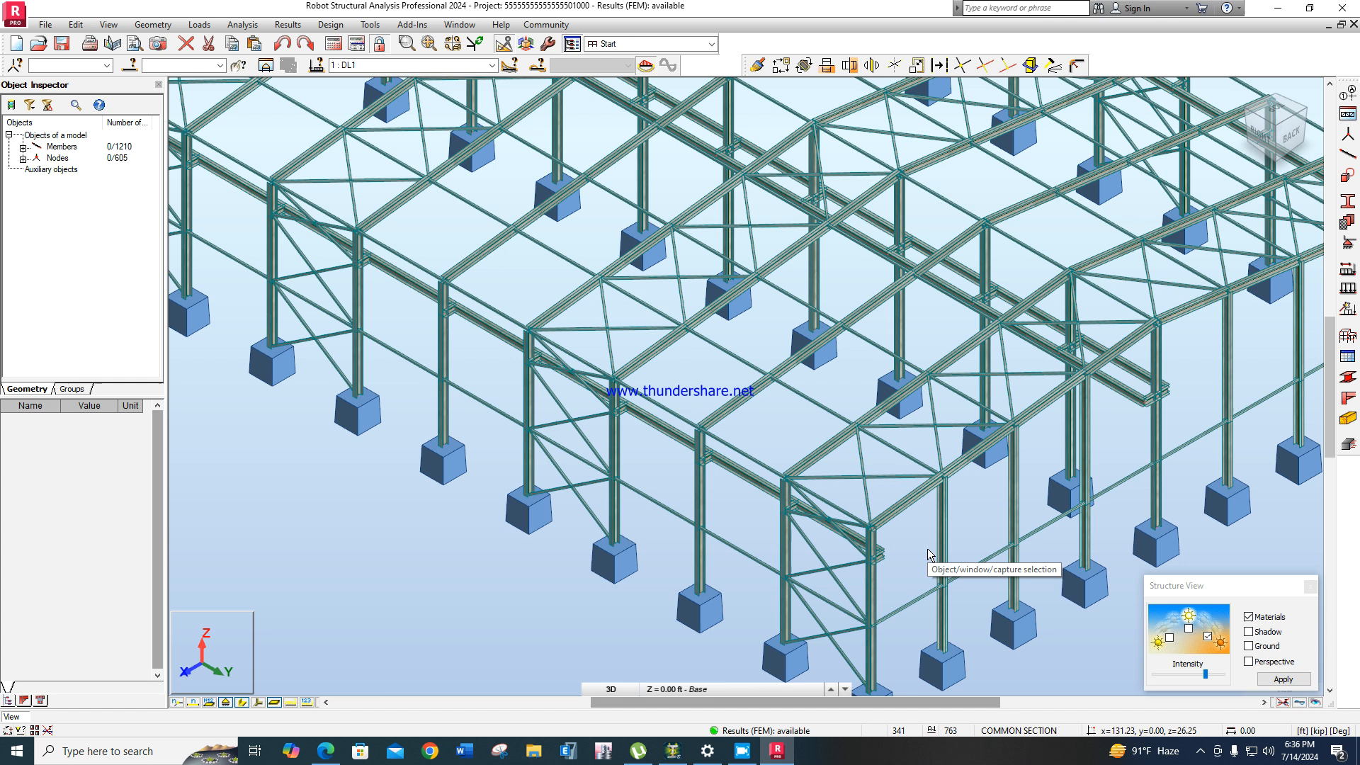
pyautogui.scroll(-2, 878, 510)
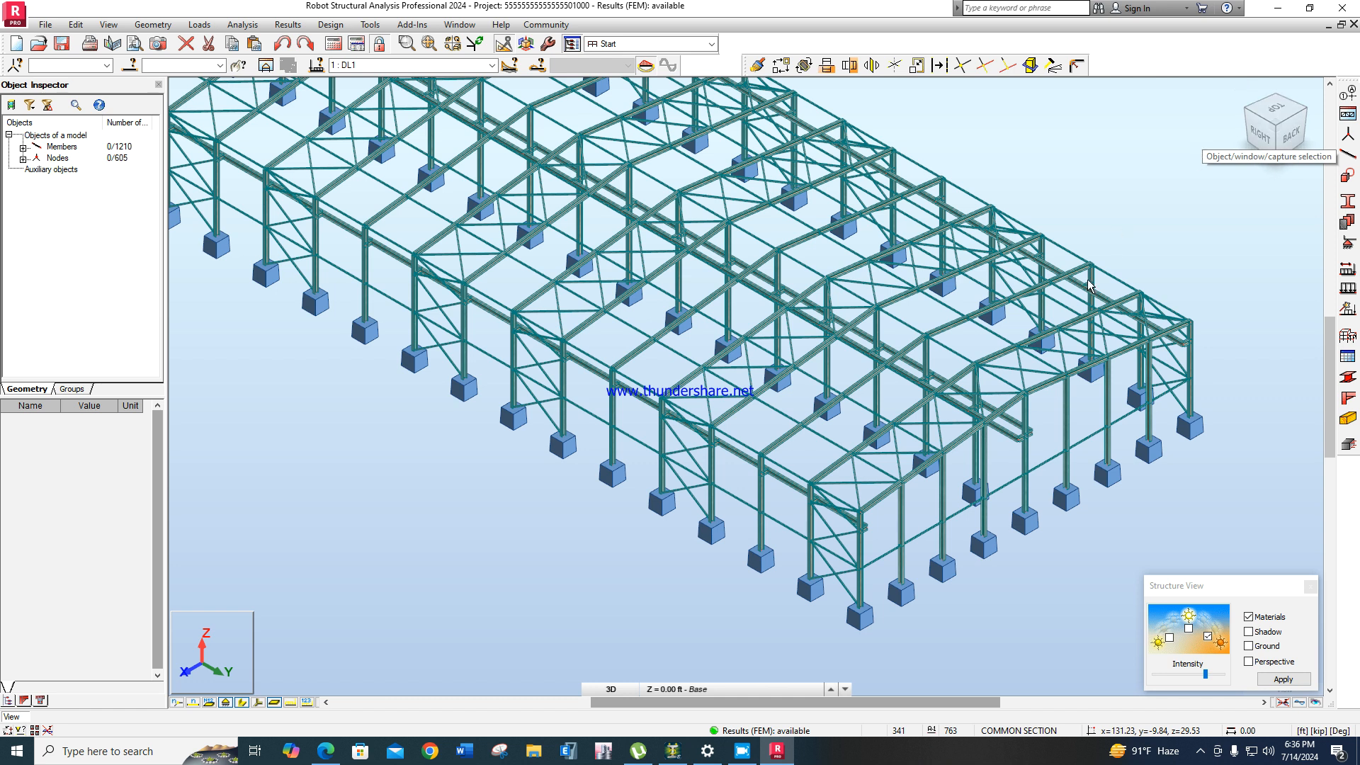
pyautogui.scroll(-3, 509, 410)
pyautogui.scroll(8, 597, 467)
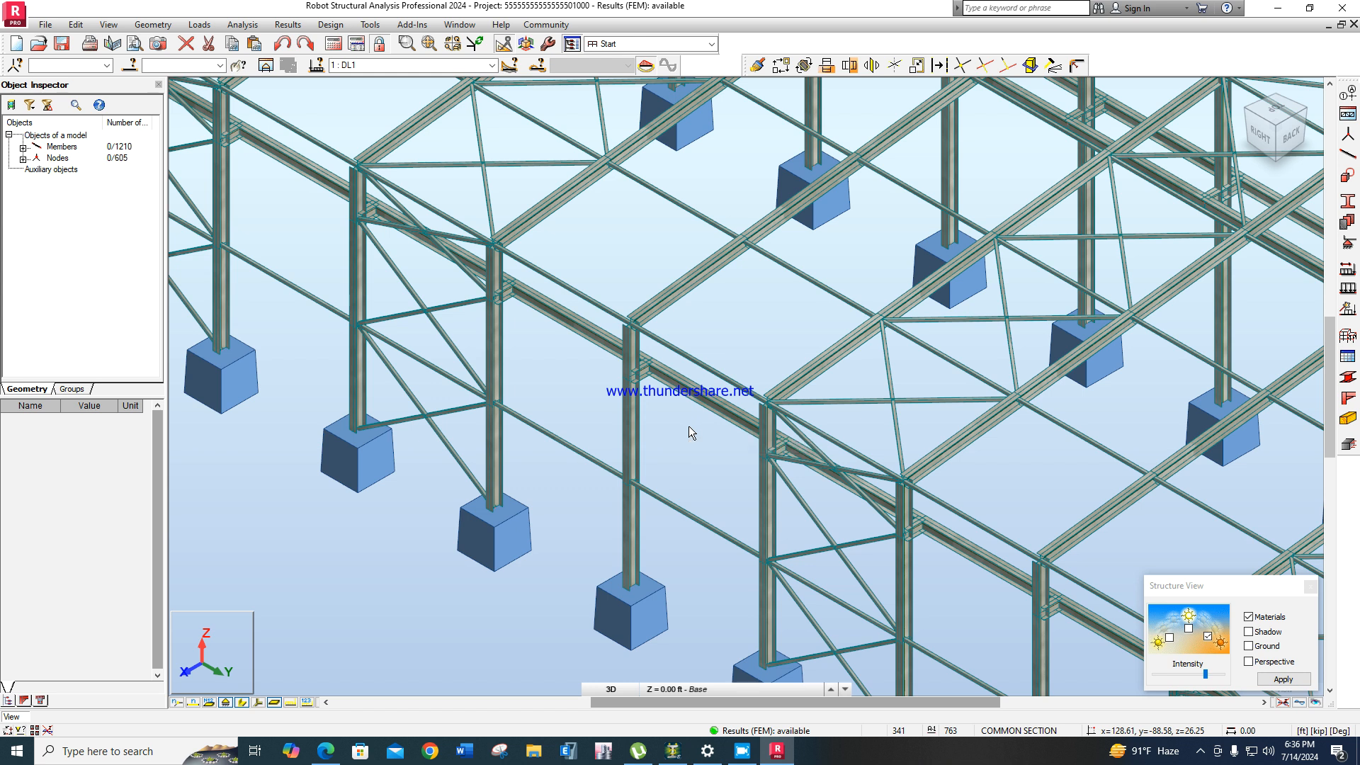
pyautogui.scroll(-1, 703, 418)
pyautogui.scroll(-1, 703, 418)
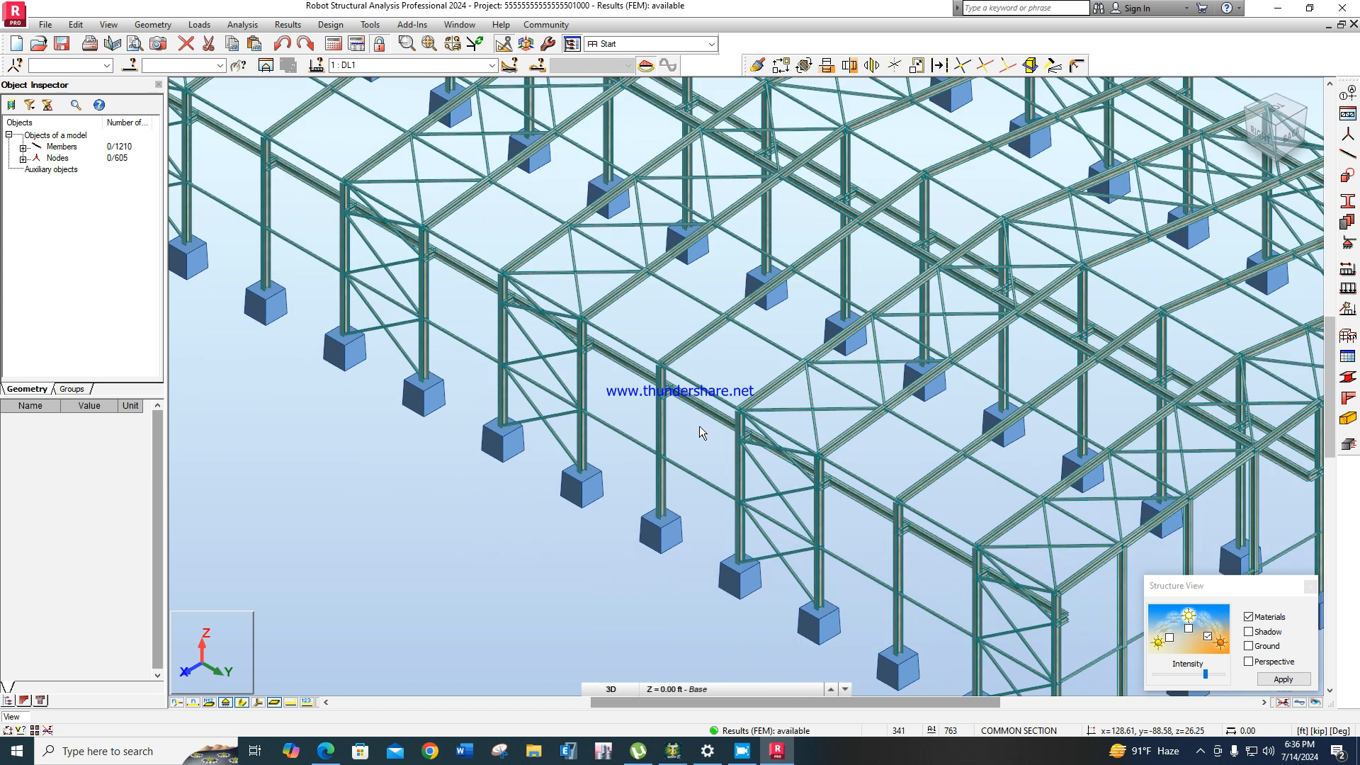
pyautogui.scroll(-1, 699, 428)
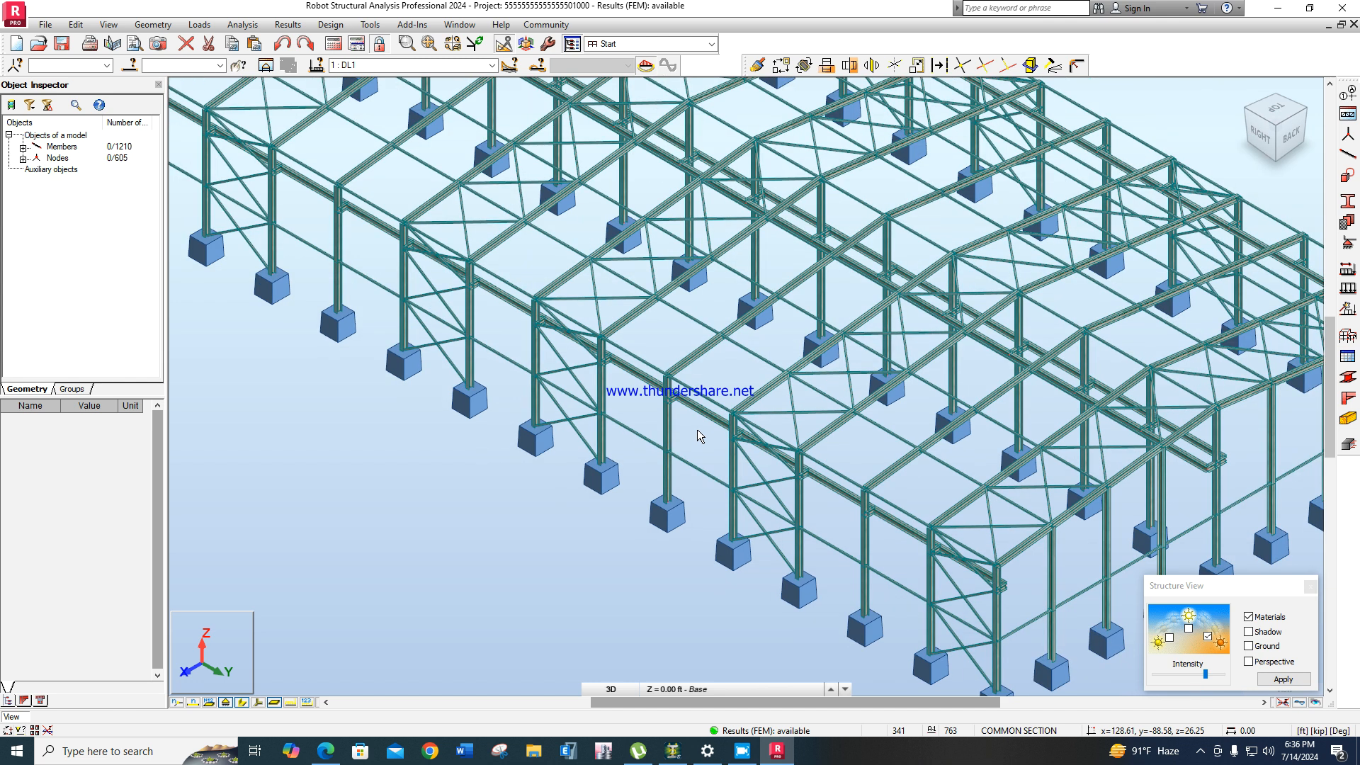
pyautogui.scroll(-1, 698, 425)
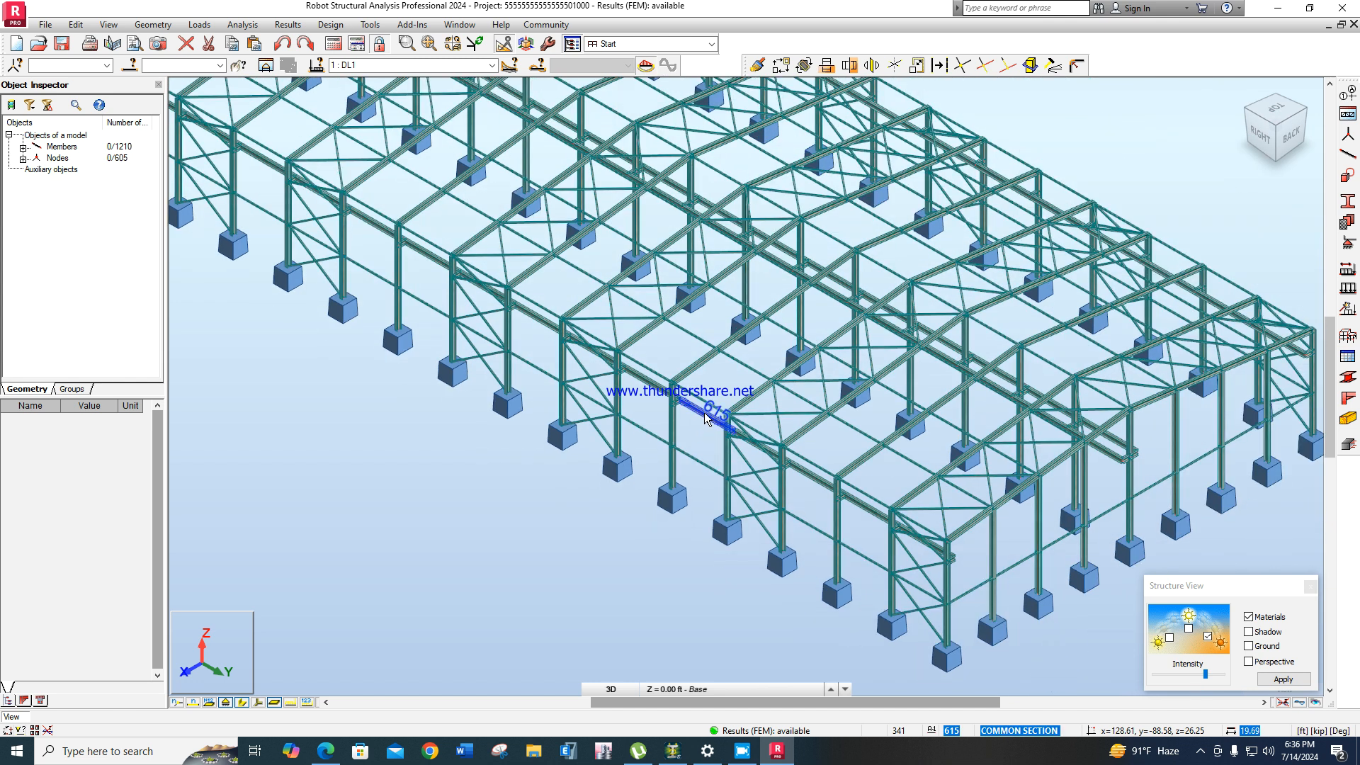
pyautogui.scroll(-1, 708, 428)
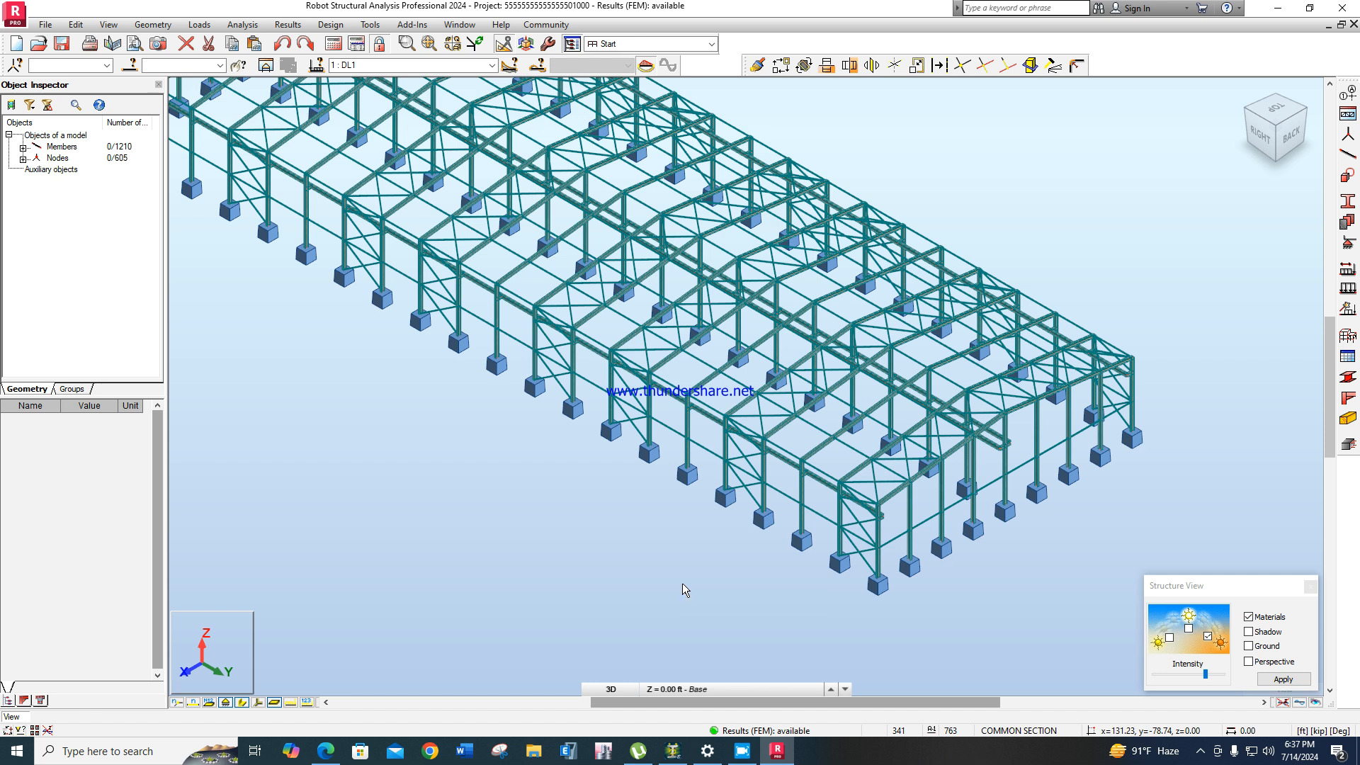
pyautogui.click(742, 750)
pyautogui.moveTo(1005, 641); pyautogui.dragTo(959, 206)
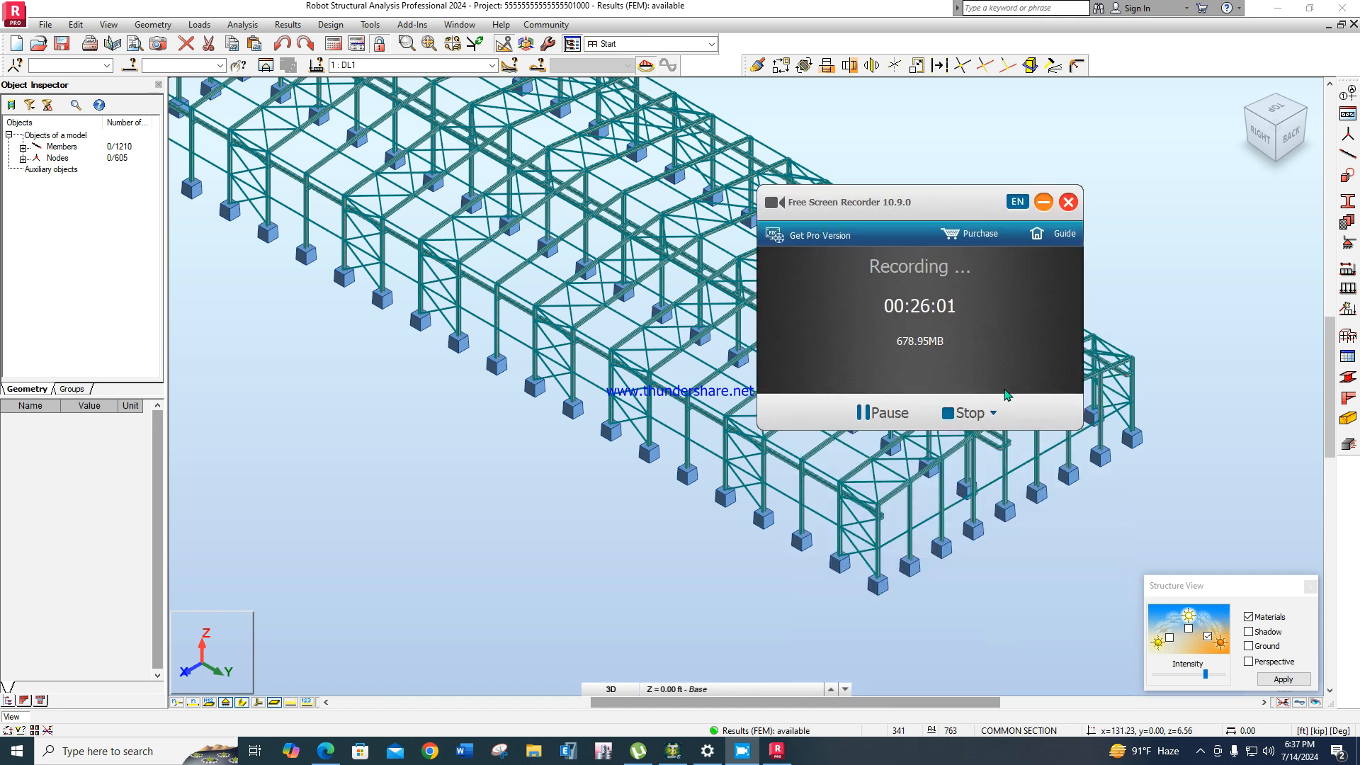